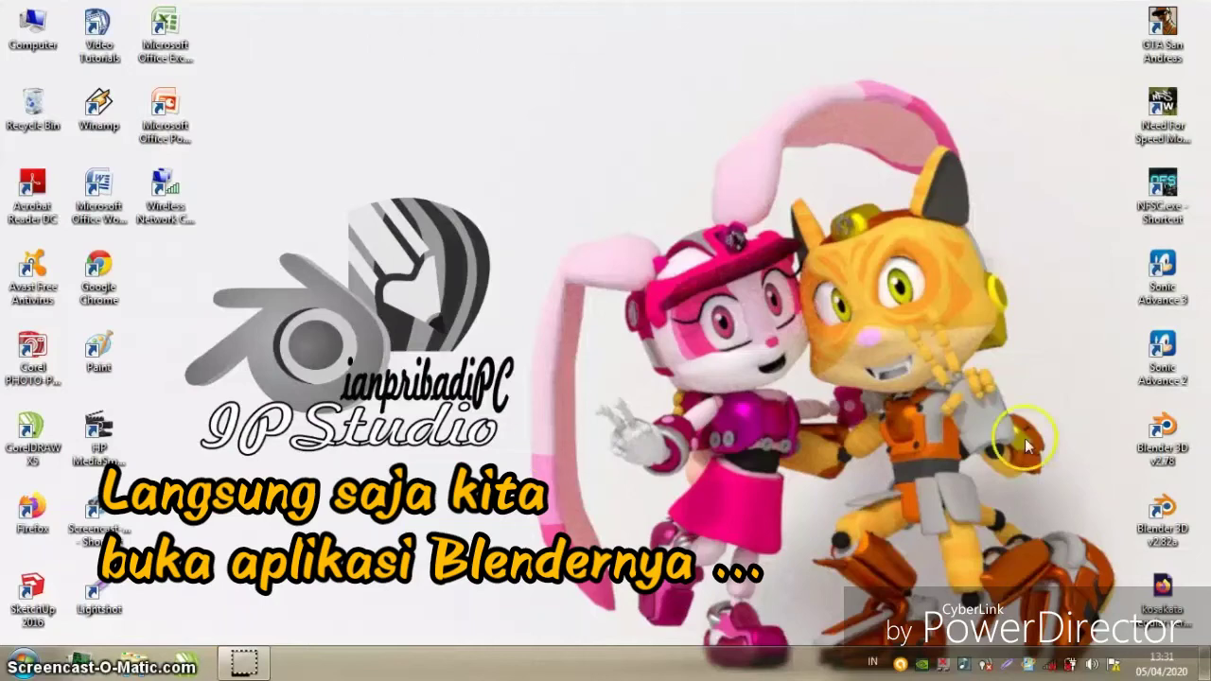
# Launch Blender 2.78 maximized and dismiss the splash to reveal the default cube scene
pyautogui.doubleClick(1158, 433)
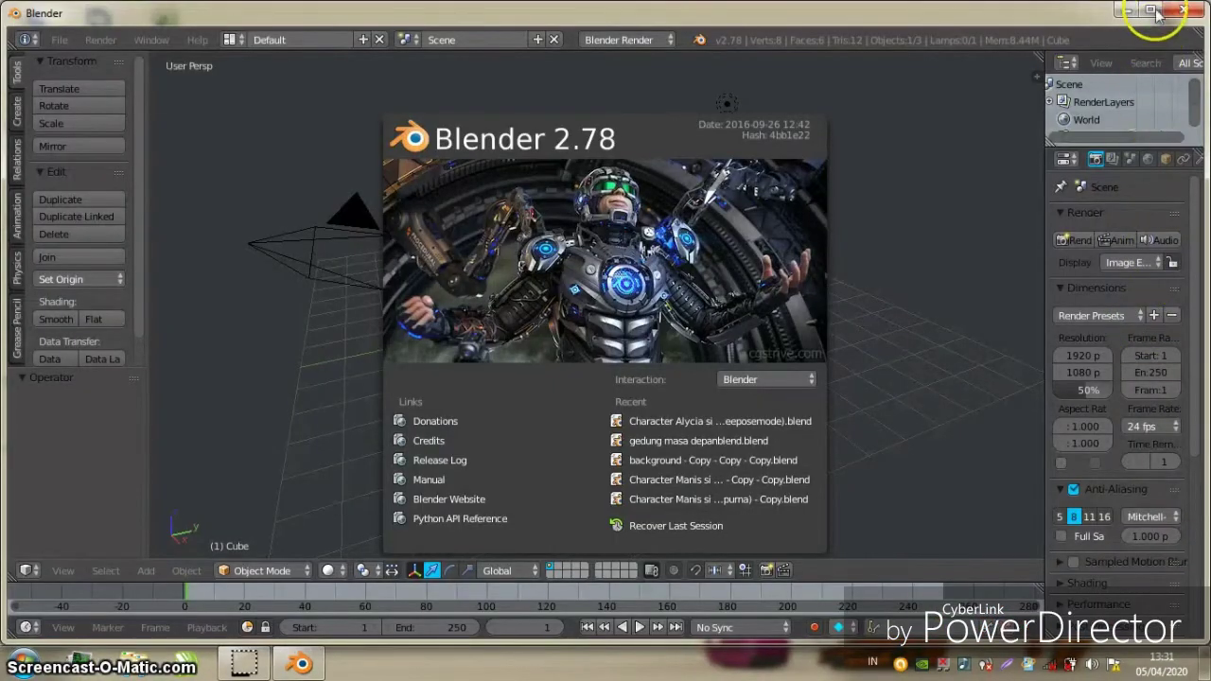
pyautogui.click(1153, 11)
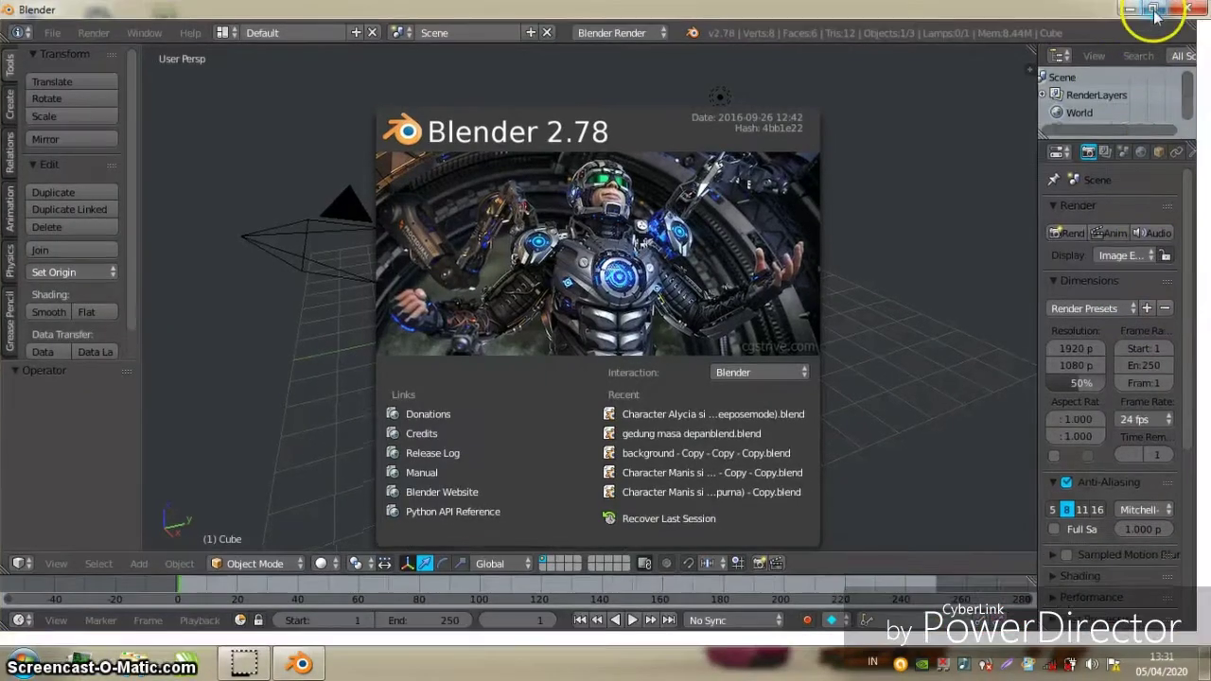
pyautogui.click(1017, 238)
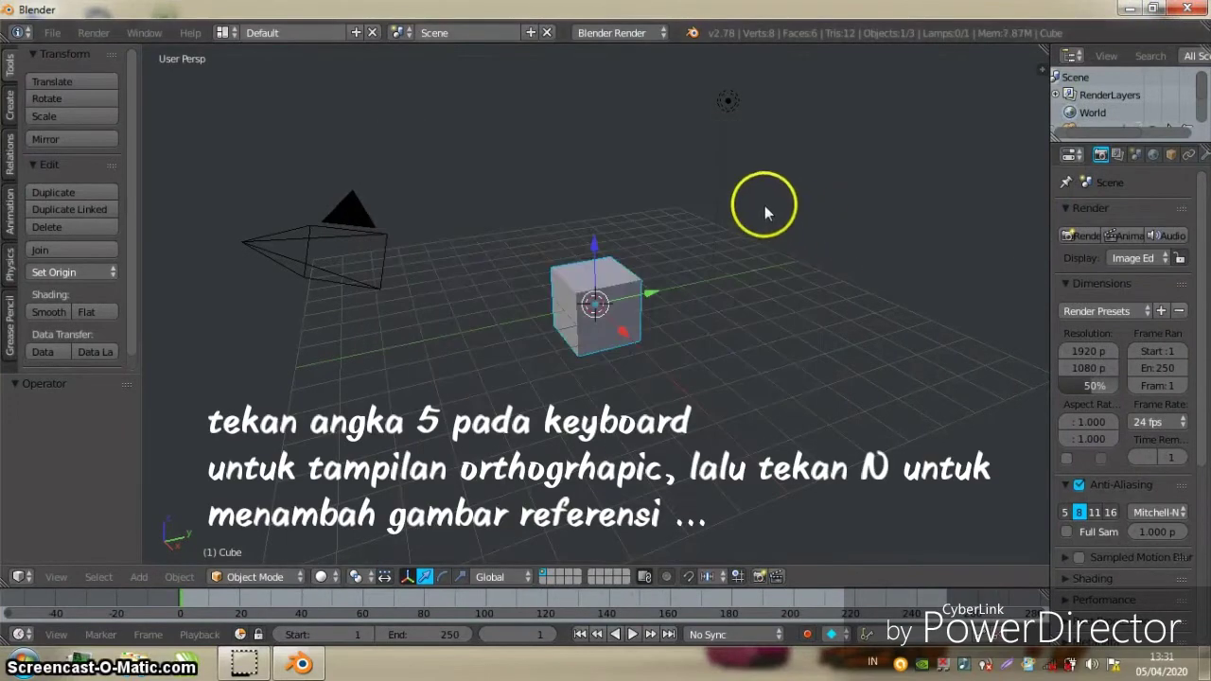
# Switch to a front orthographic view and show the properties sidebar
pyautogui.press('KP_5')
pyautogui.press('KP_1')
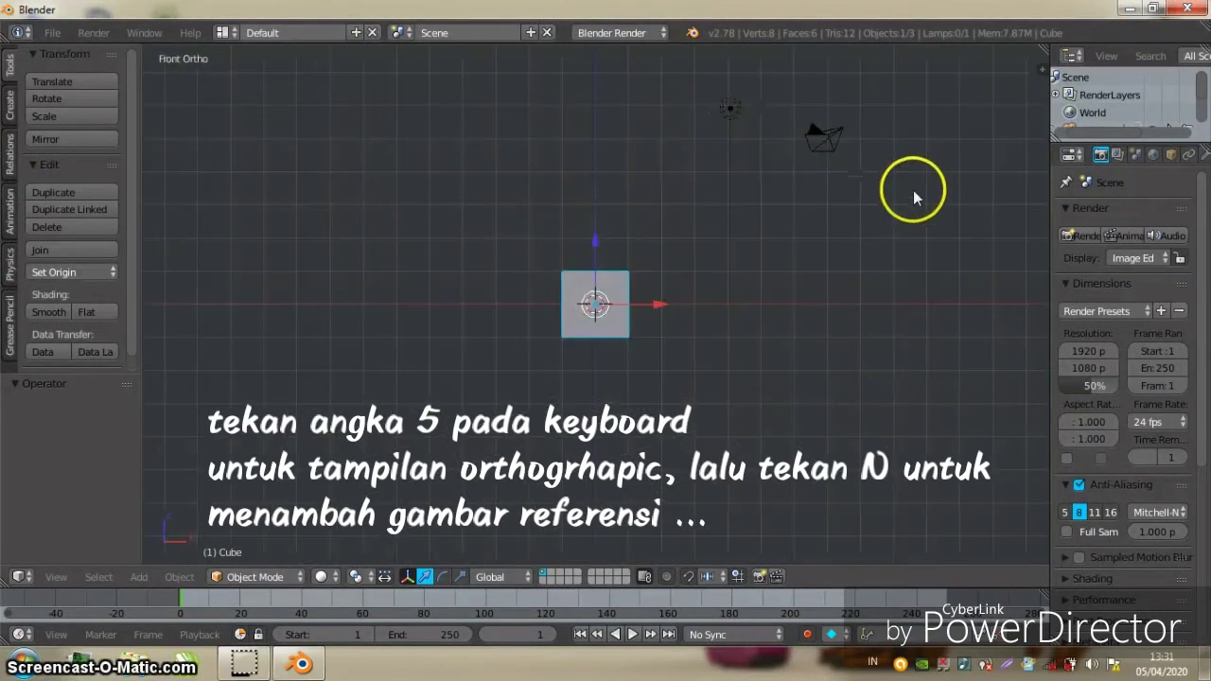
pyautogui.press('n')
# Enable Background Images, add an empty image slot, and start browsing for its picture
pyautogui.scroll(-2, 936, 268)
pyautogui.scroll(-4, 936, 268)
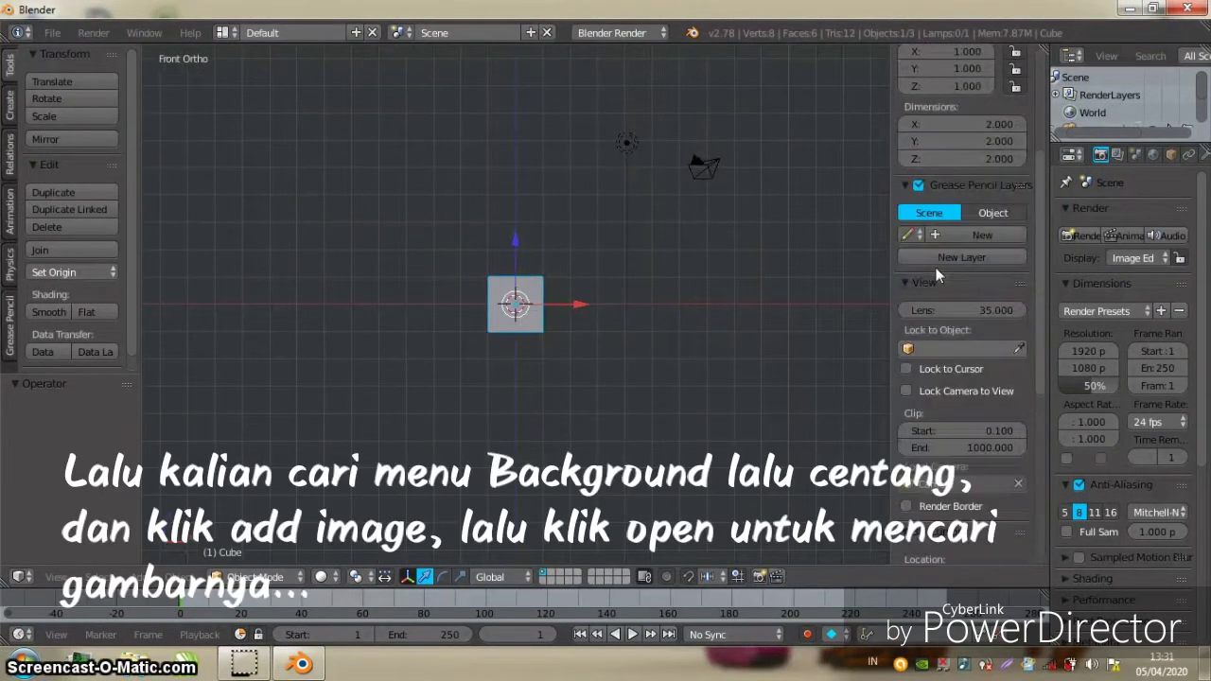
pyautogui.scroll(-7, 936, 268)
pyautogui.scroll(-2, 928, 331)
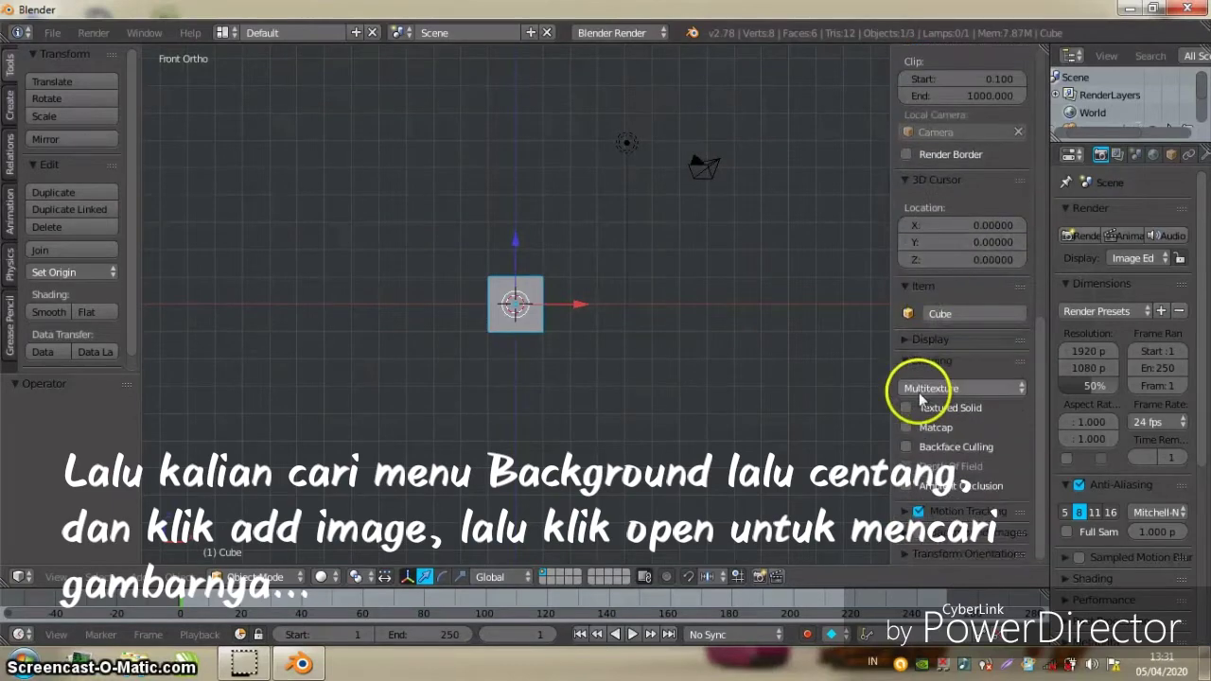
pyautogui.click(908, 532)
pyautogui.scroll(-3, 965, 495)
pyautogui.click(972, 495)
pyautogui.scroll(-2, 974, 495)
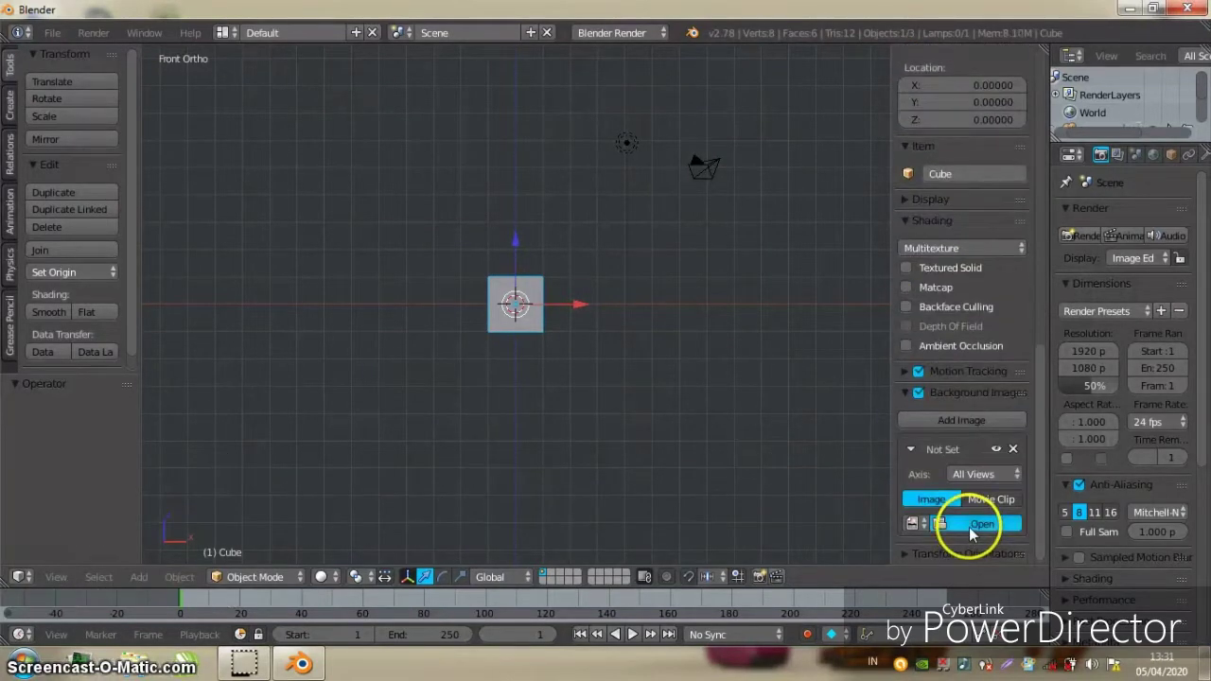
pyautogui.click(969, 527)
# Browse to D:\FILE\BLENDER 3D\Character\OTHER\properti and select the knife photo IMG20200405132247.jpg
pyautogui.click(124, 129)
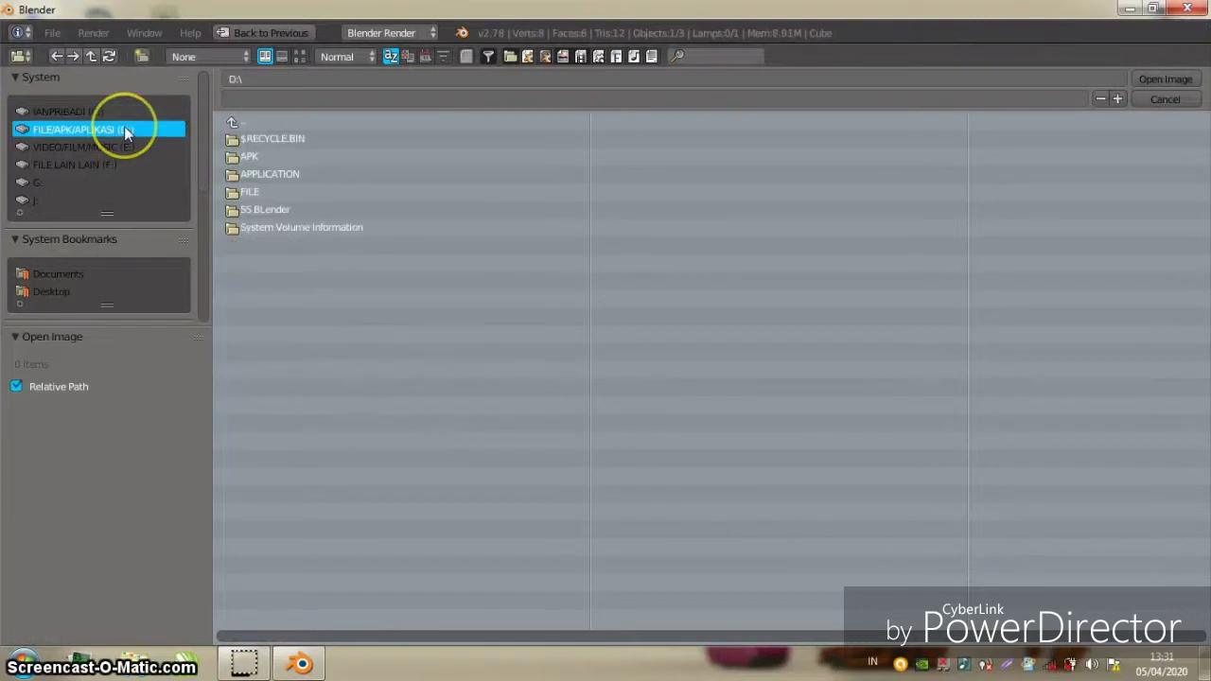
pyautogui.doubleClick(248, 191)
pyautogui.doubleClick(276, 140)
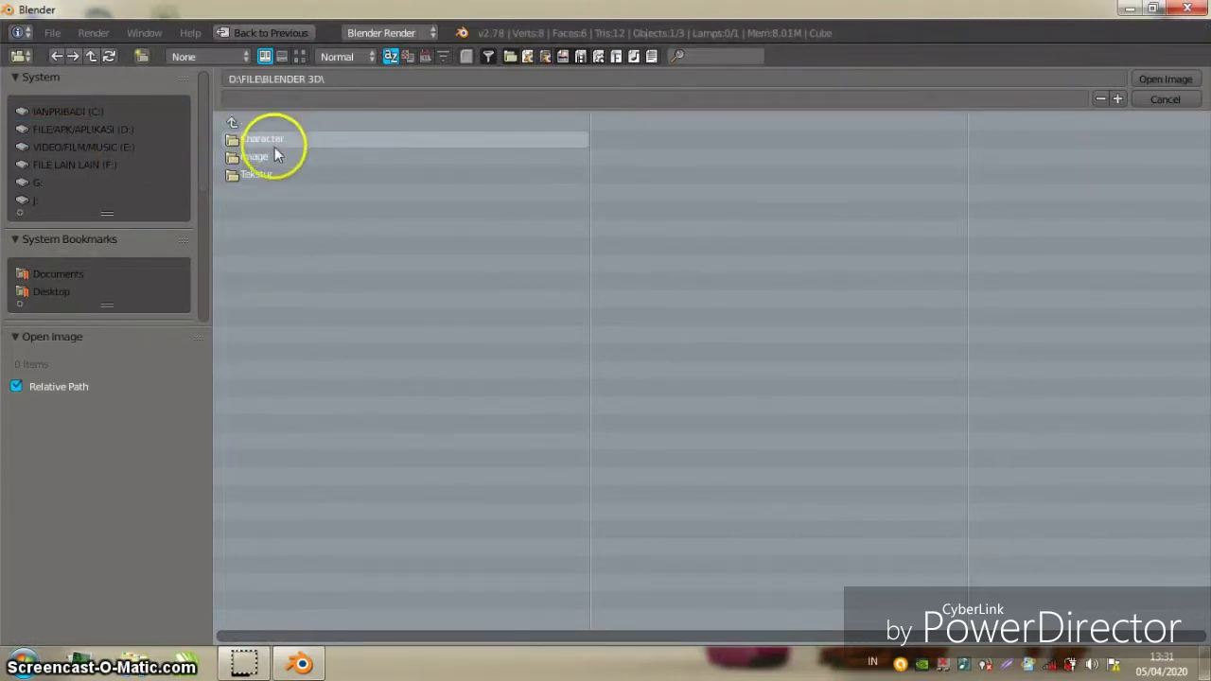
pyautogui.doubleClick(275, 143)
pyautogui.doubleClick(280, 175)
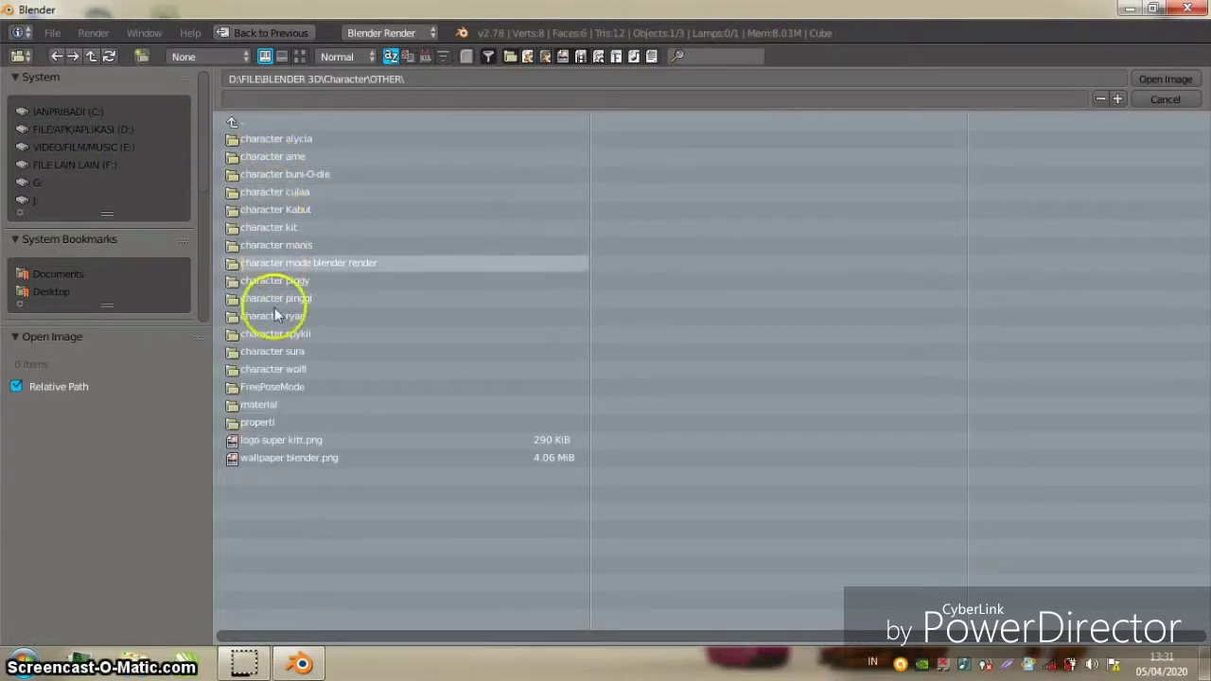
pyautogui.doubleClick(270, 405)
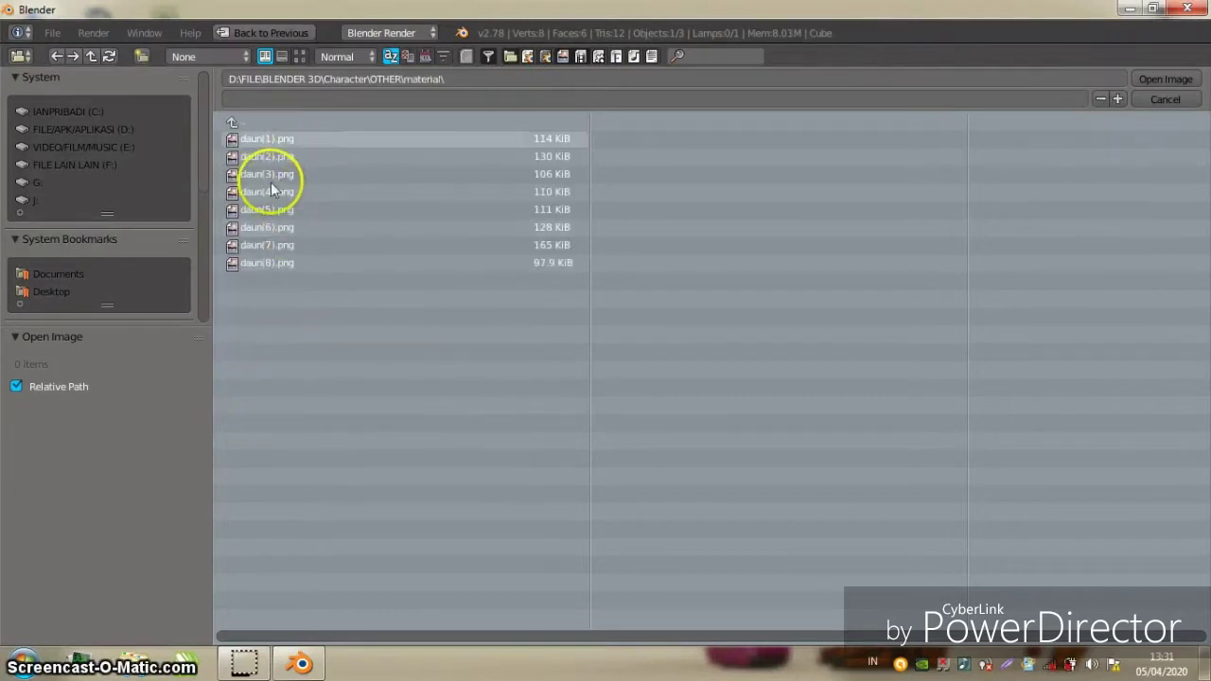
pyautogui.doubleClick(237, 123)
pyautogui.doubleClick(274, 427)
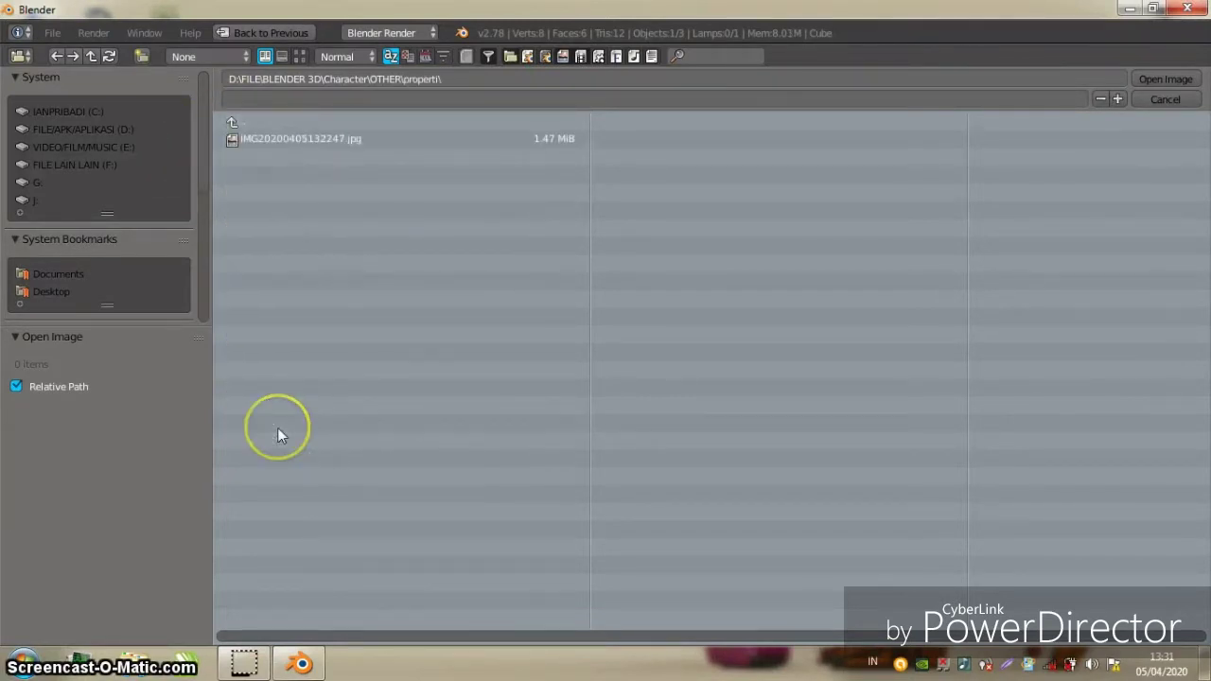
pyautogui.click(299, 56)
pyautogui.click(402, 171)
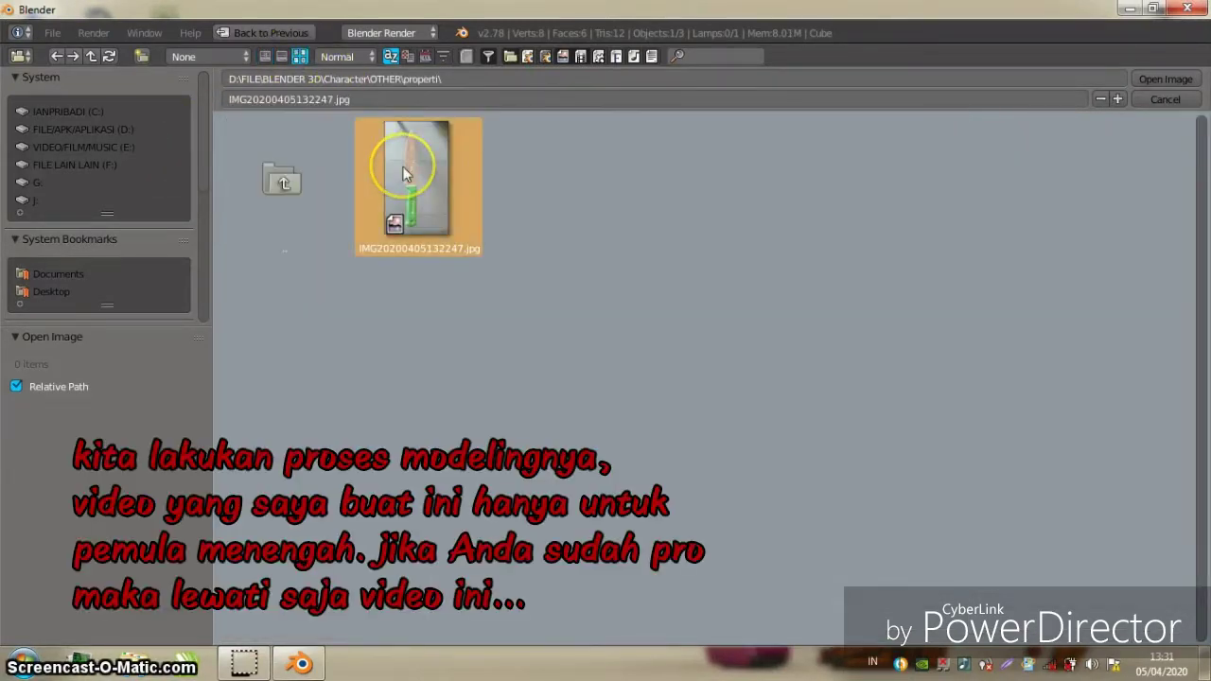
# Load the knife photo as background and set its opacity to 1.000
pyautogui.click(1176, 83)
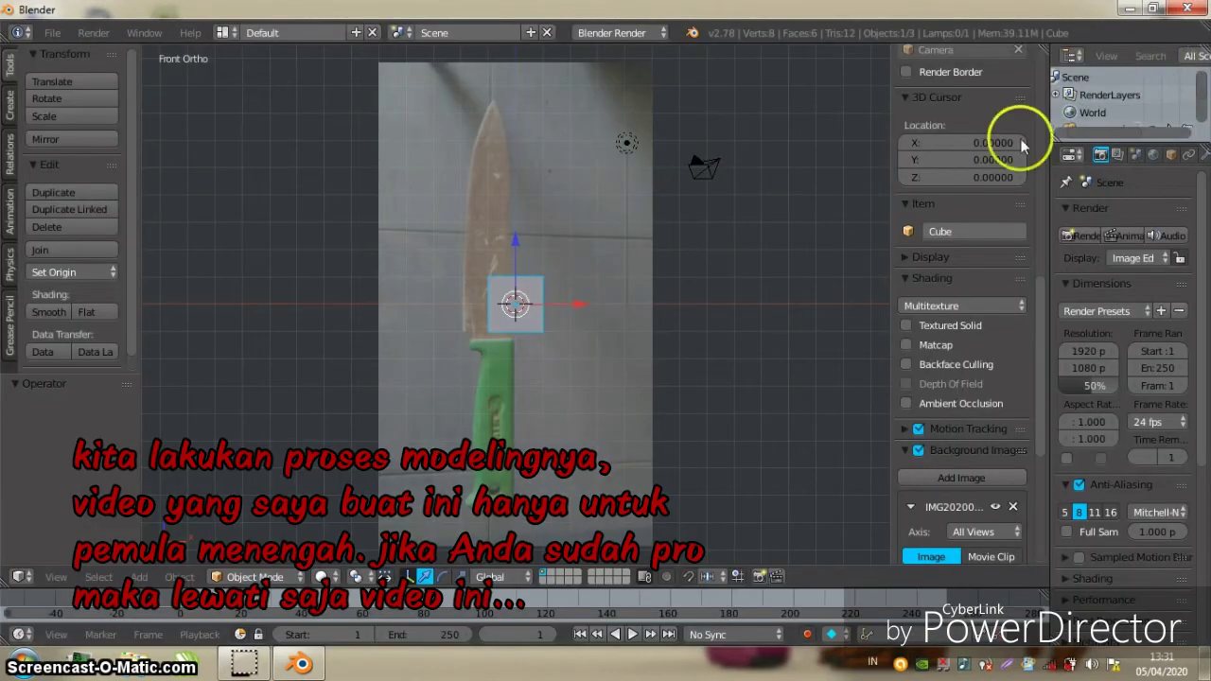
pyautogui.scroll(-3, 919, 338)
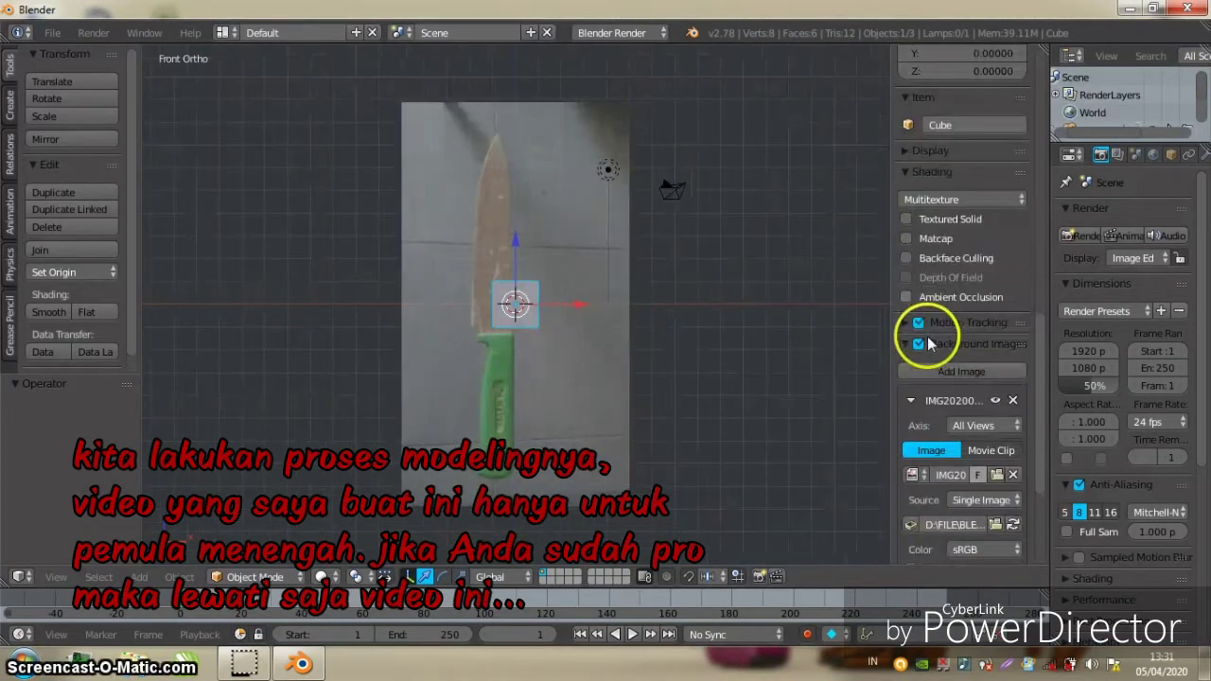
pyautogui.scroll(-5, 937, 492)
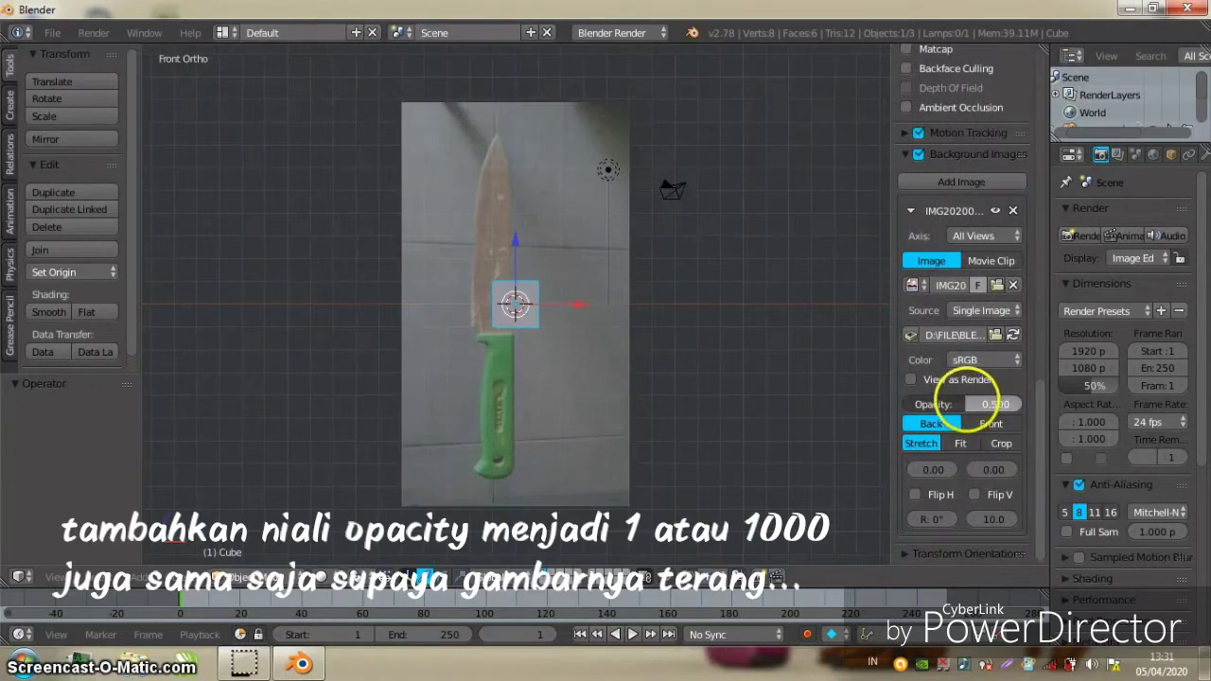
pyautogui.click(960, 402)
pyautogui.click(961, 403)
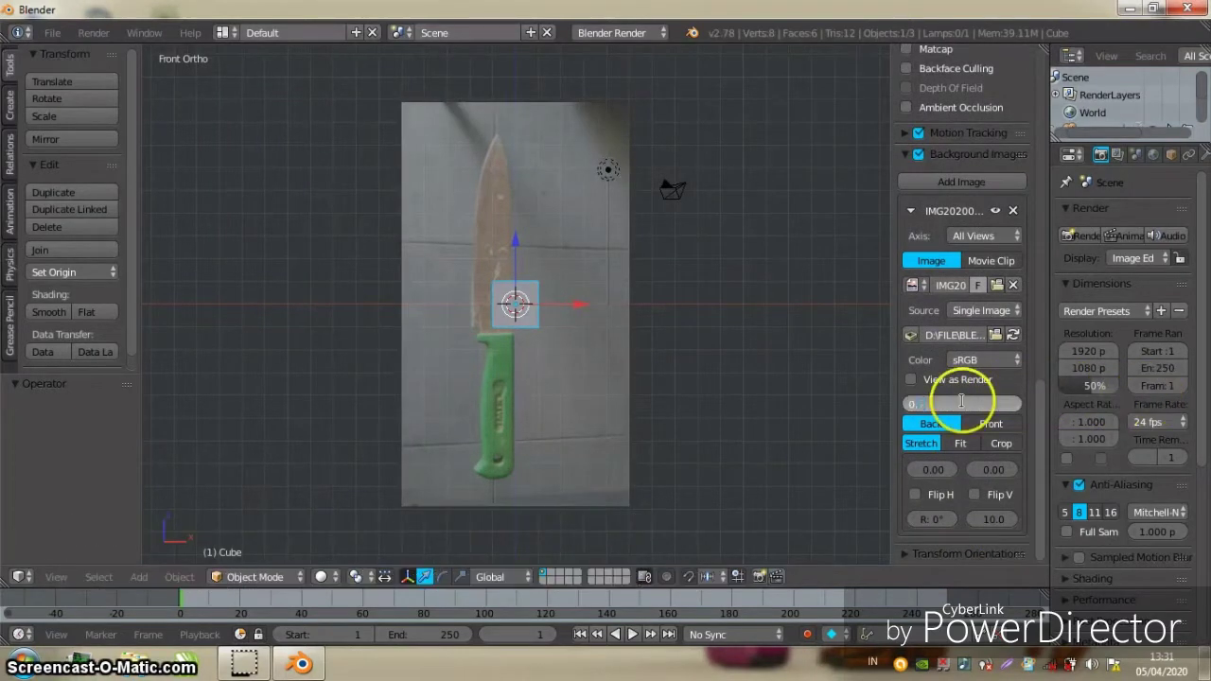
pyautogui.write('1')
pyautogui.press('Return')
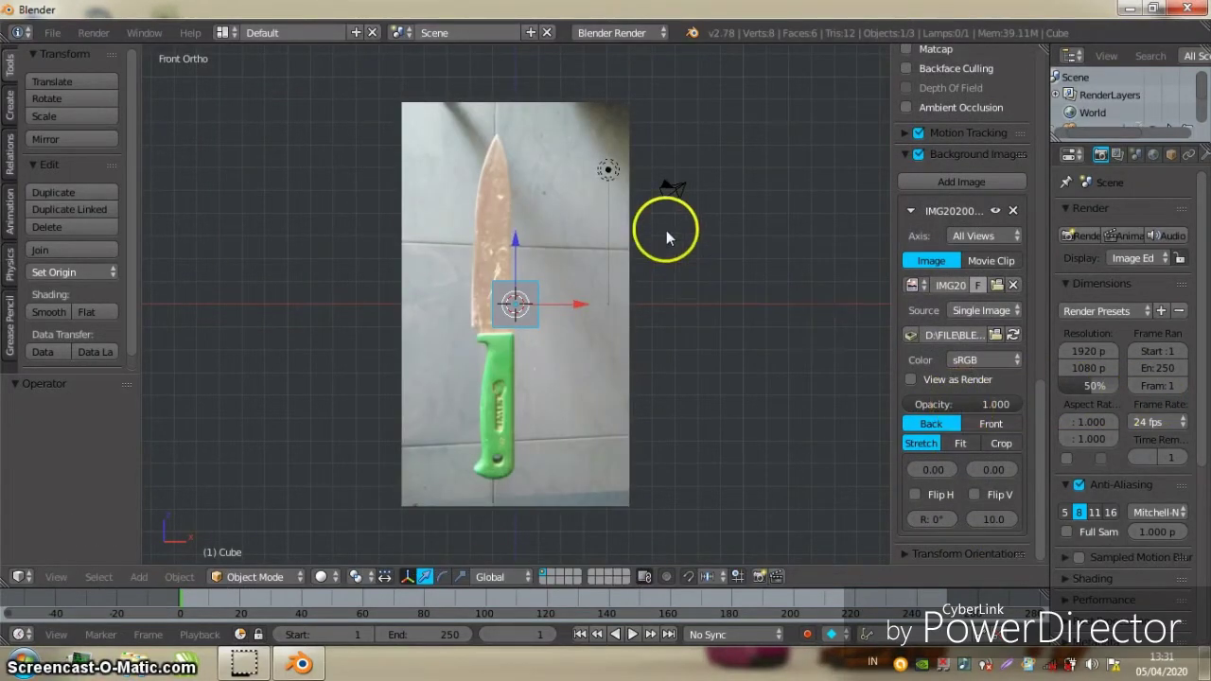
# Rotate the background image -90° so the knife lies horizontally, handle on the right
pyautogui.moveTo(935, 518); pyautogui.dragTo(1000, 501)
pyautogui.click(937, 518)
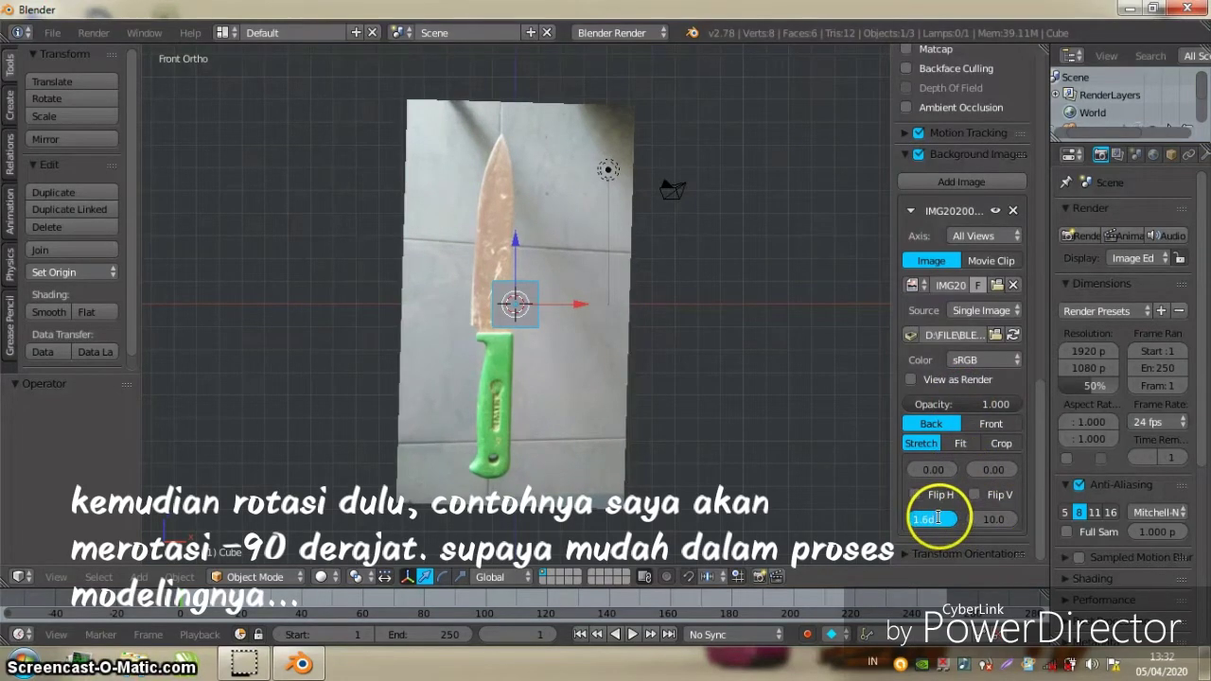
pyautogui.press('Return')
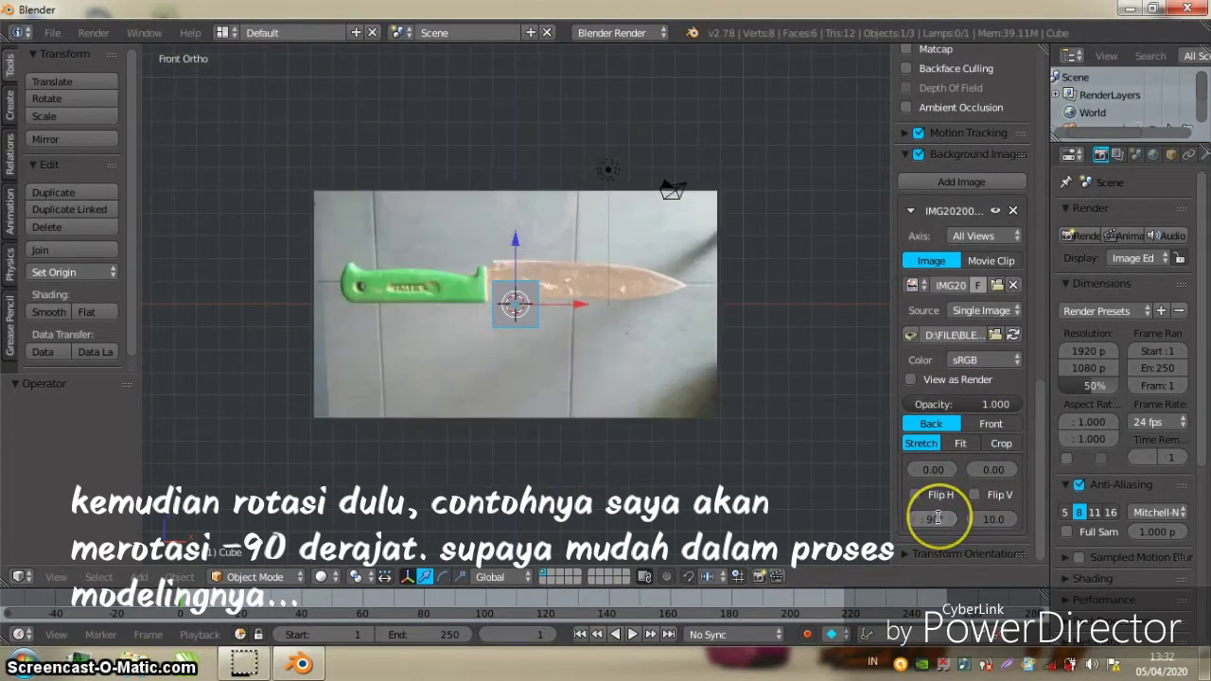
pyautogui.click(935, 519)
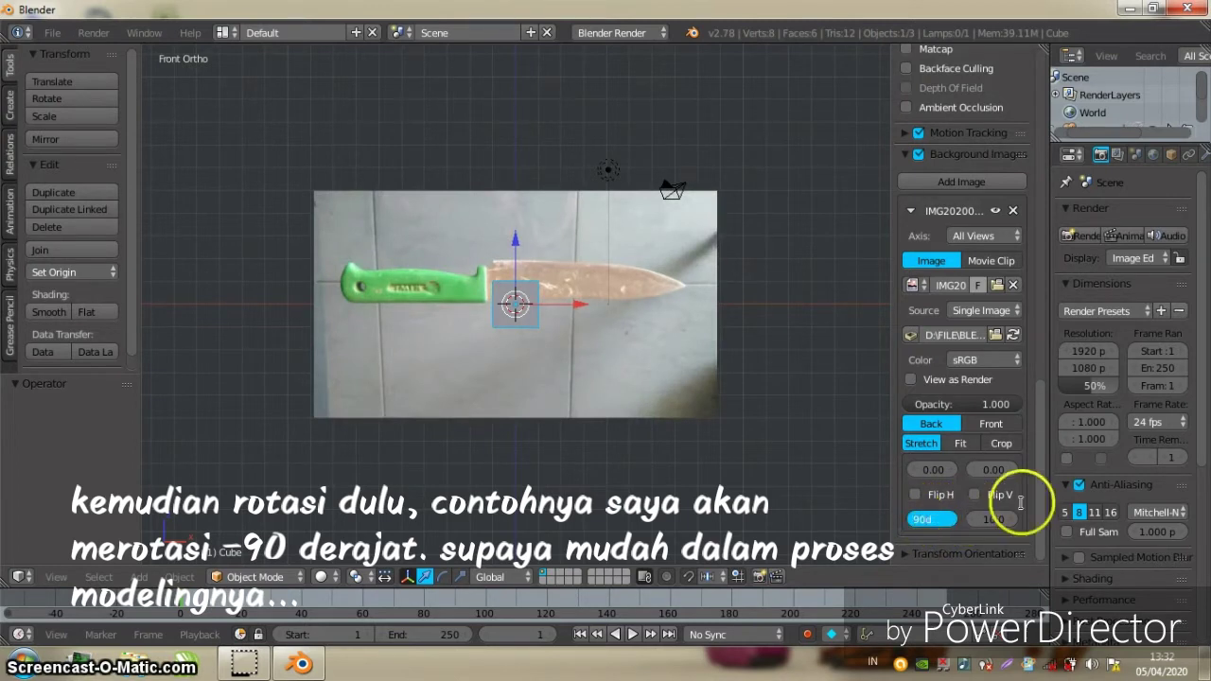
pyautogui.press('Return')
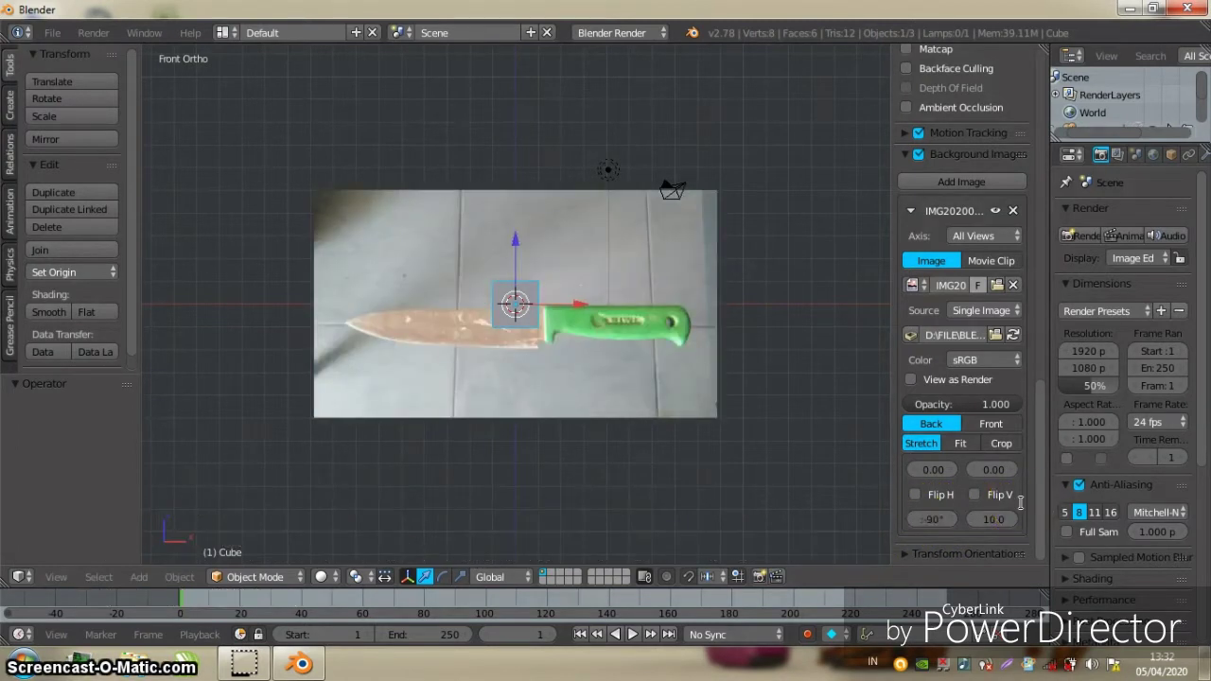
# Zoom and pan onto the knife, narrow the tool shelf, and hide the sidebar
pyautogui.scroll(2, 549, 326)
pyautogui.scroll(2, 573, 303)
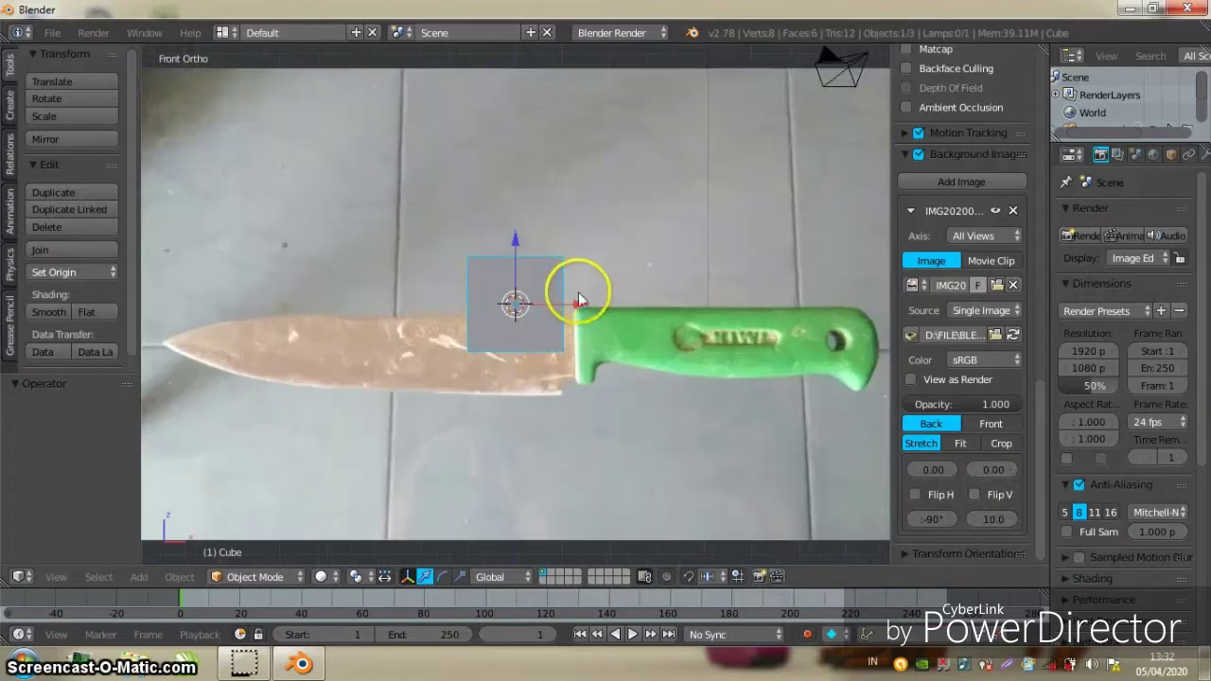
pyautogui.keyDown('shift'); pyautogui.moveTo(578, 292); pyautogui.dragTo(578, 311, button='middle'); pyautogui.keyUp('shift')
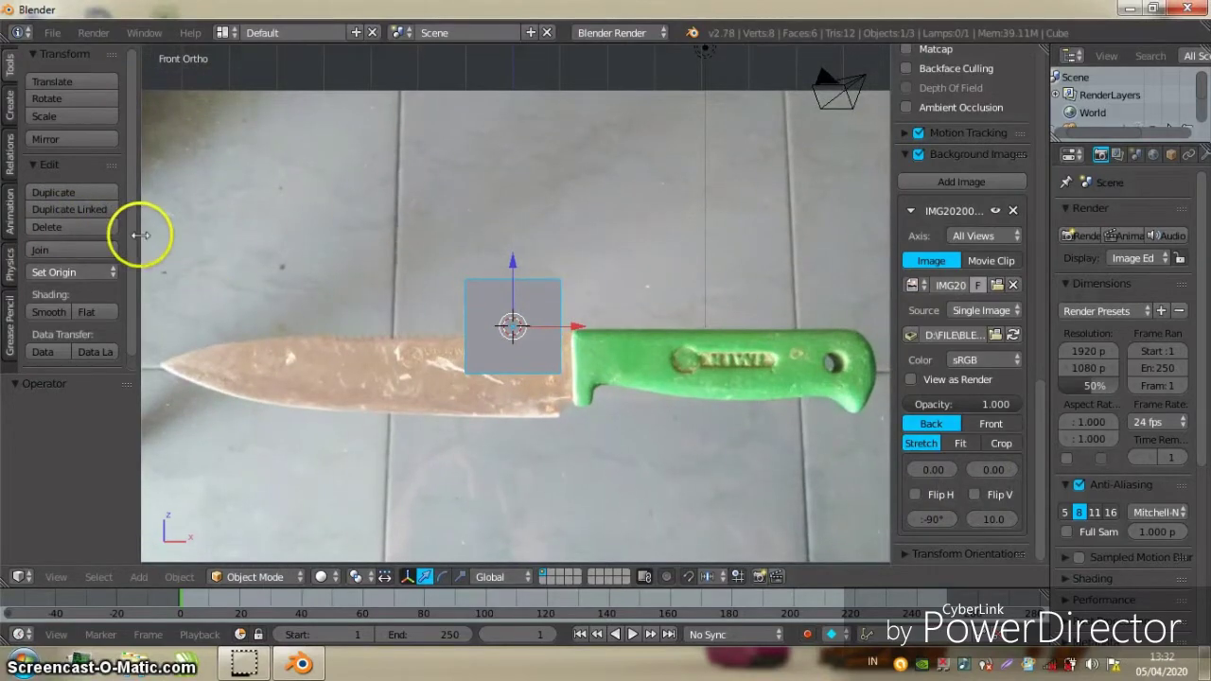
pyautogui.moveTo(140, 235); pyautogui.dragTo(46, 237)
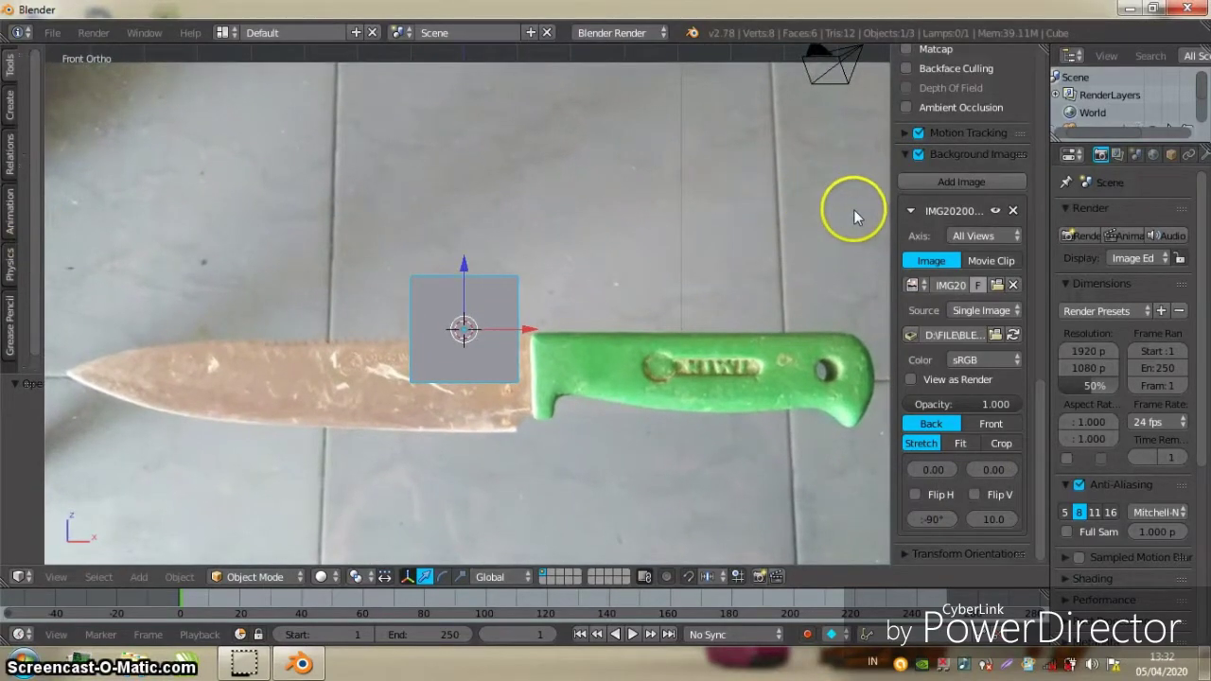
pyautogui.press('n')
pyautogui.moveTo(1049, 221); pyautogui.dragTo(1146, 211)
pyautogui.scroll(-3, 739, 280)
pyautogui.scroll(1, 629, 294)
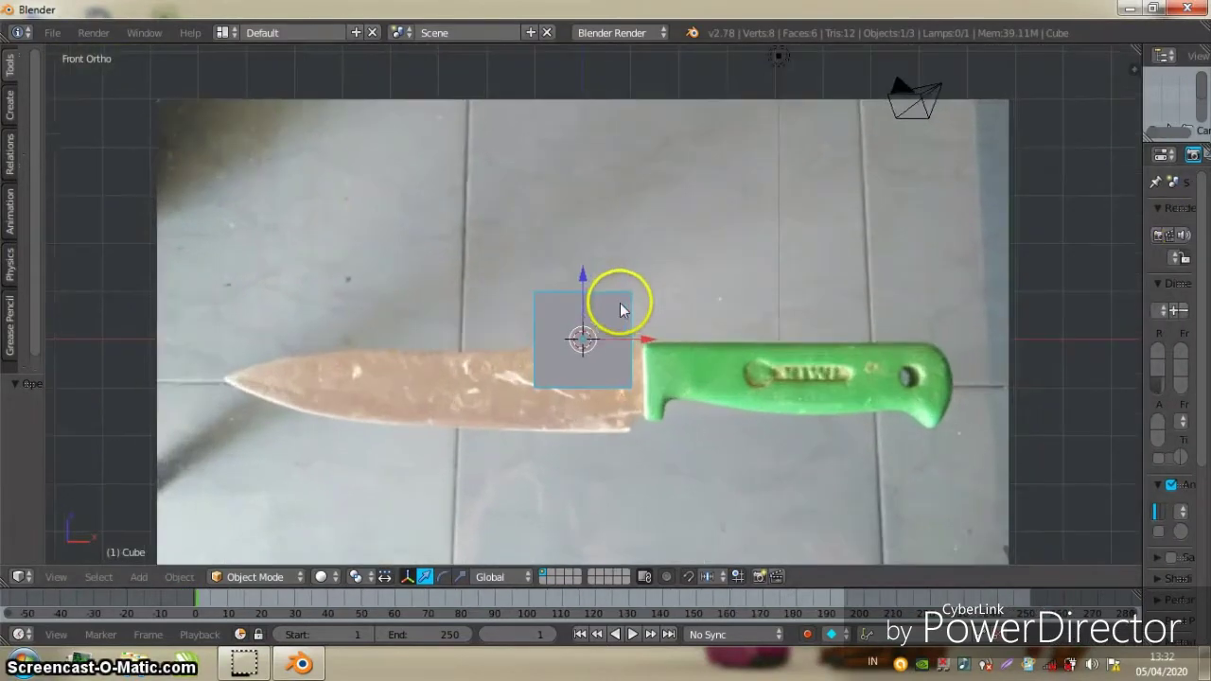
# Move the cube above the blade near the handle and enter Edit Mode
pyautogui.press('g')
pyautogui.click(719, 242)
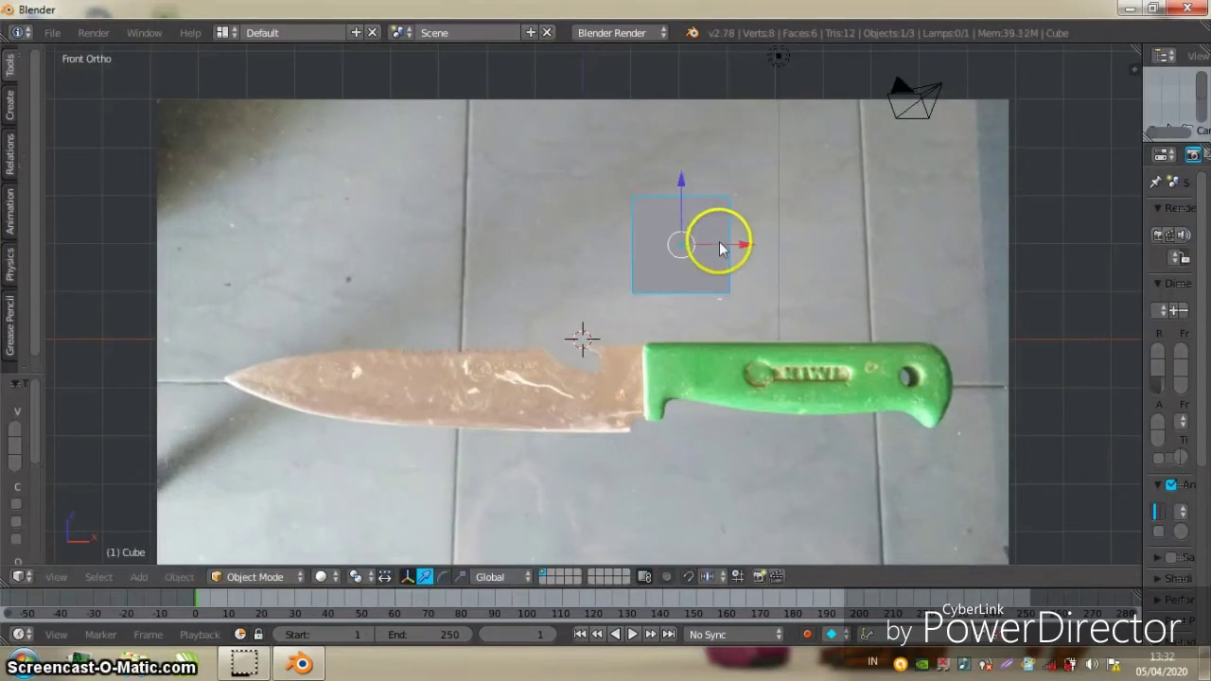
pyautogui.press('Tab')
# Move the cube's bottom-left vertex onto the blade's top edge near the handle
pyautogui.scroll(4, 656, 289)
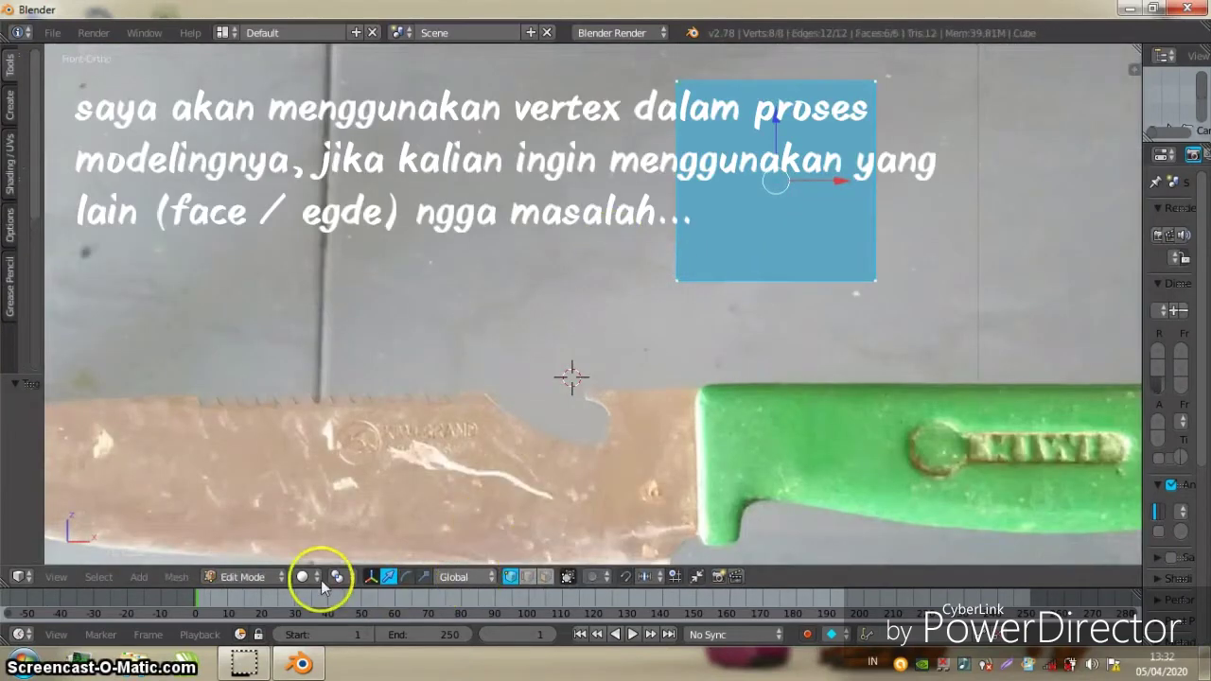
pyautogui.rightClick(678, 276)
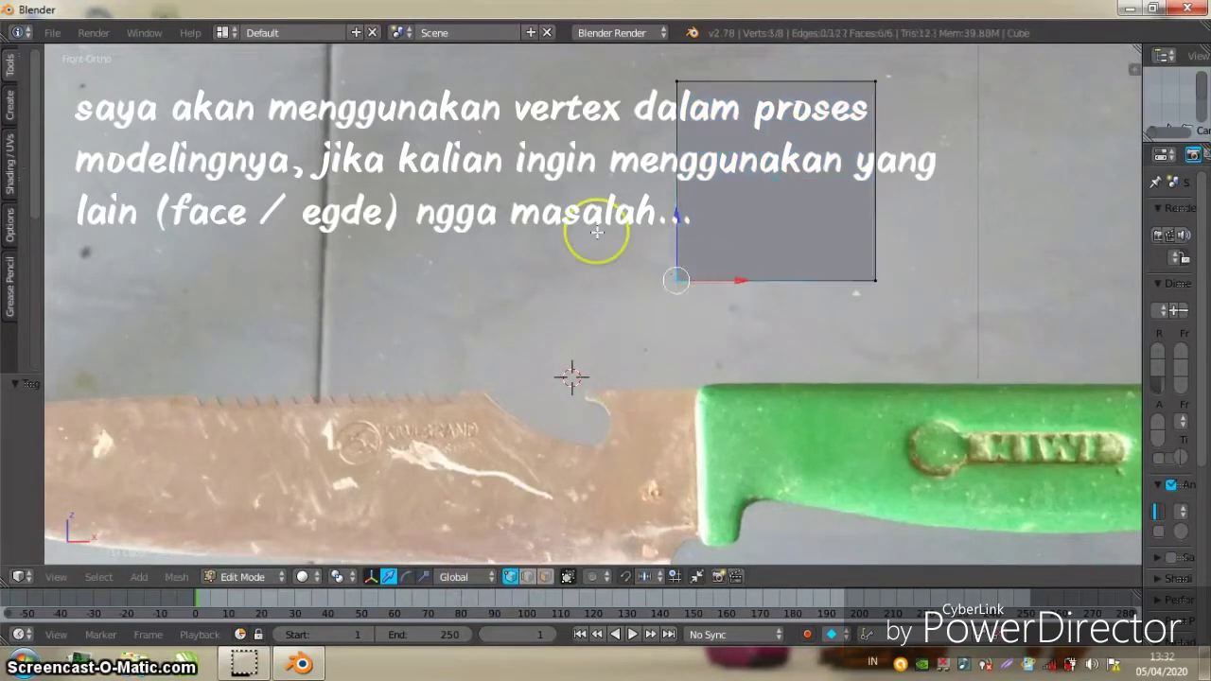
pyautogui.press('g')
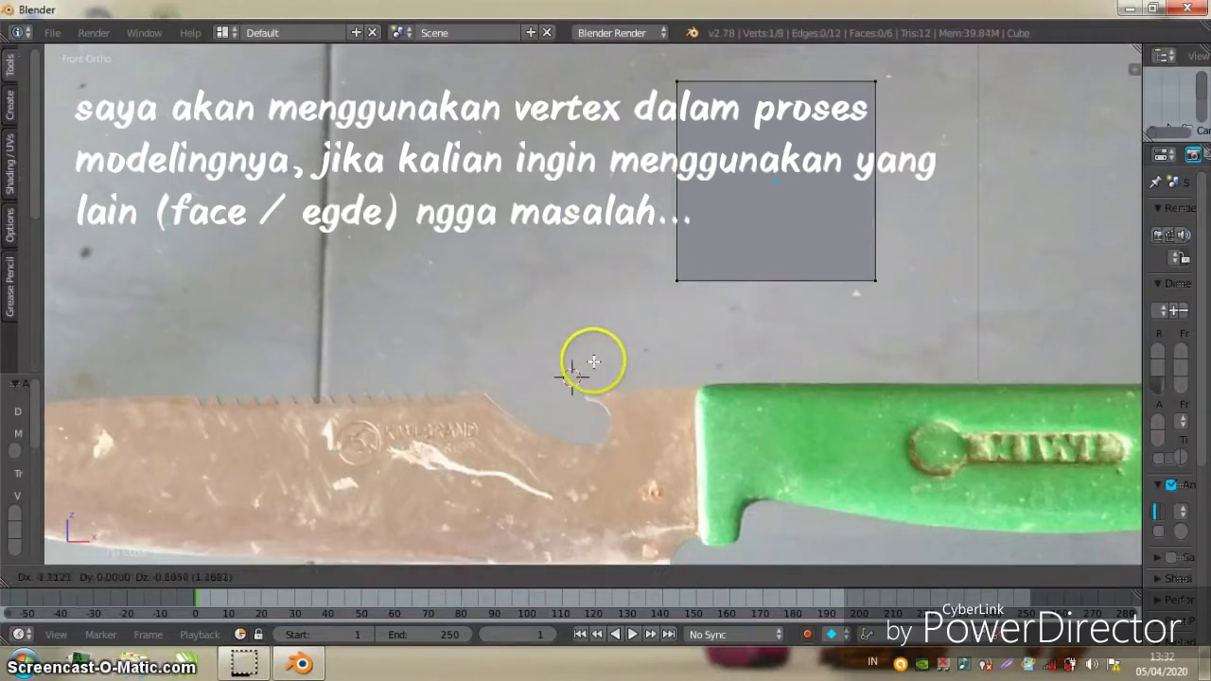
pyautogui.click(725, 403)
# Extrude outline vertices to the edge's left end and down along the notch
pyautogui.keyDown('shift'); pyautogui.scroll(-2, 730, 344); pyautogui.keyUp('shift')
pyautogui.scroll(1, 741, 330)
pyautogui.scroll(2, 763, 338)
pyautogui.press('e')
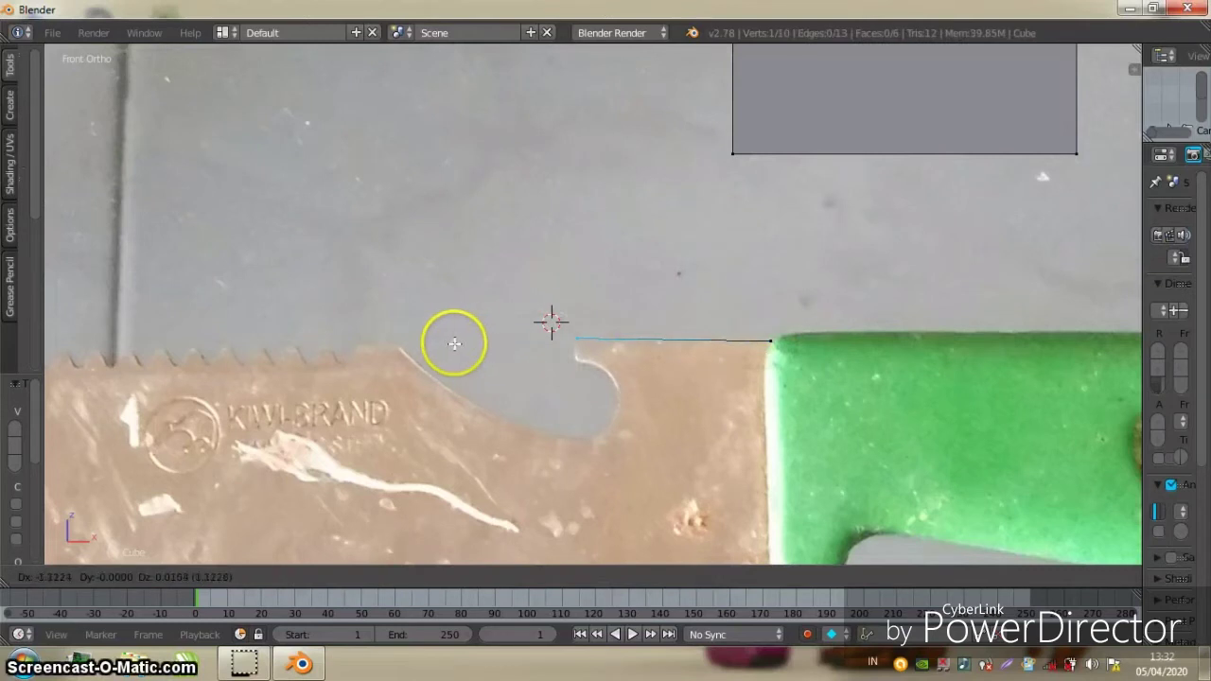
pyautogui.click(454, 343)
pyautogui.press('e')
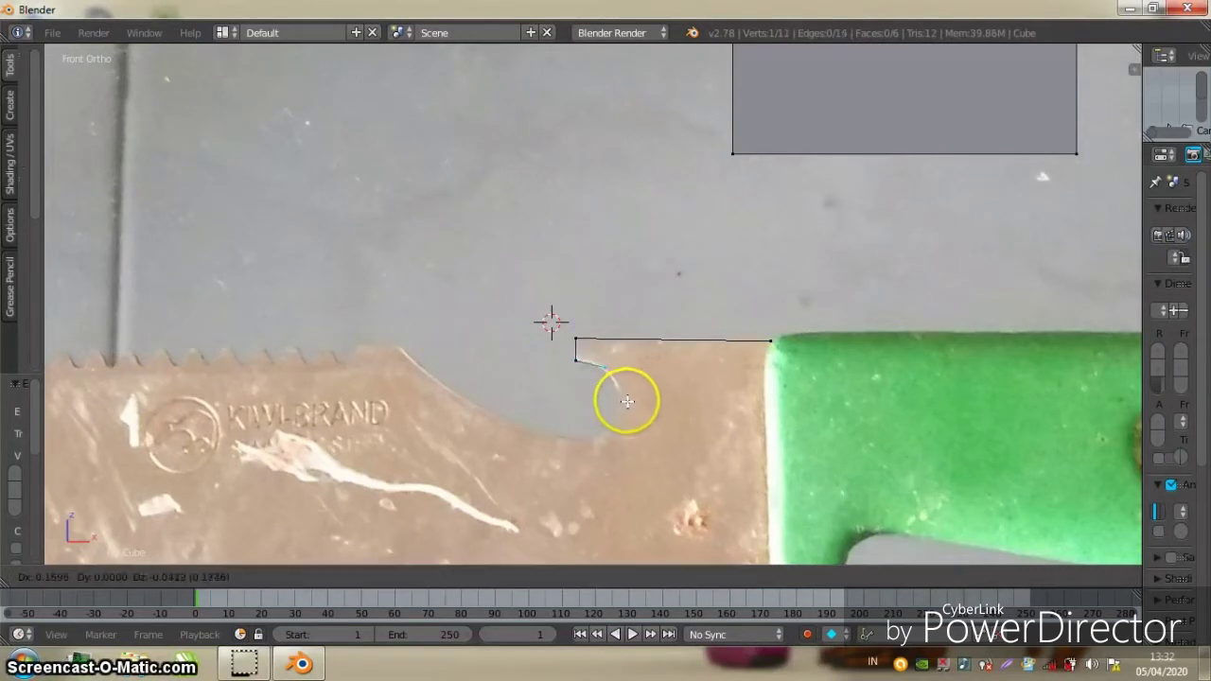
pyautogui.click(635, 409)
pyautogui.press('e')
pyautogui.click(636, 422)
# Continue the outline across the notch bottom and up the curved cutout
pyautogui.press('e')
pyautogui.click(642, 464)
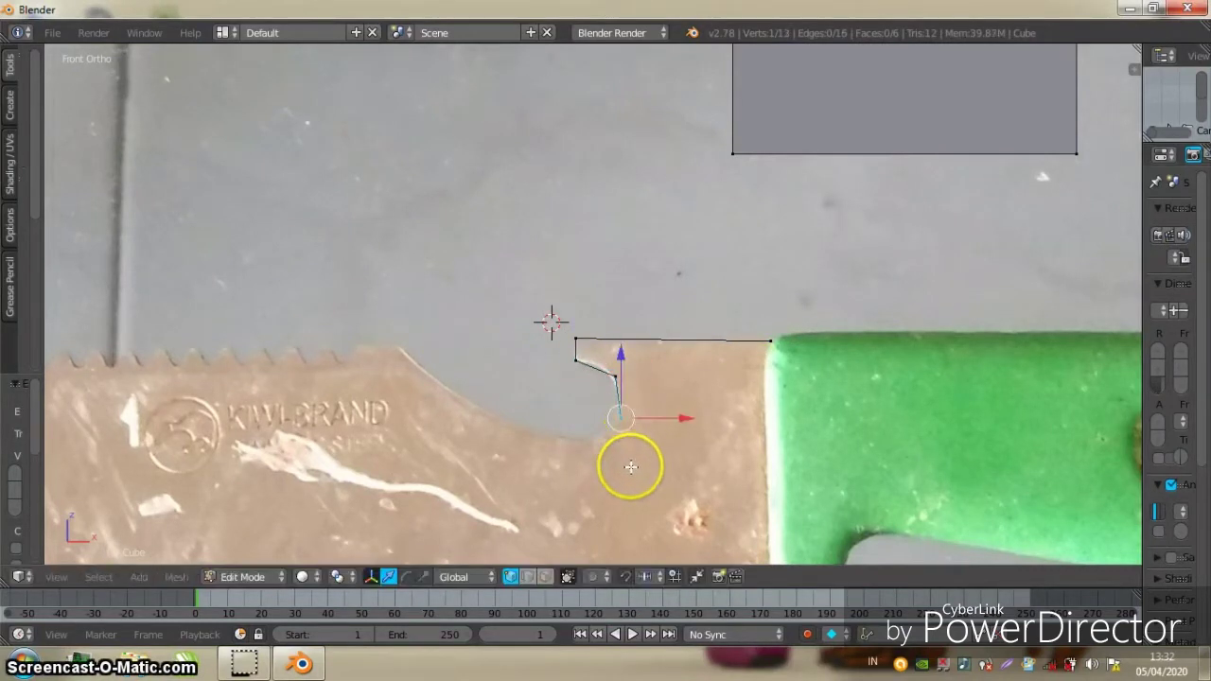
pyautogui.press('e')
pyautogui.click(578, 451)
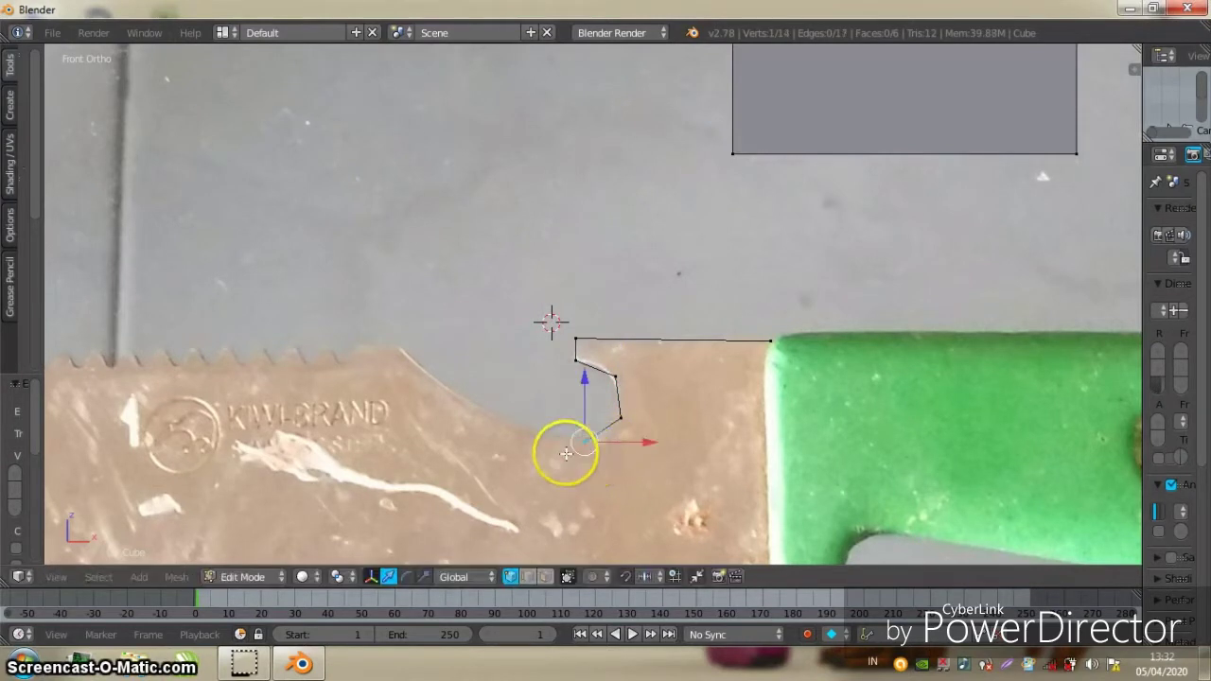
pyautogui.press('e')
pyautogui.click(468, 431)
pyautogui.press('e')
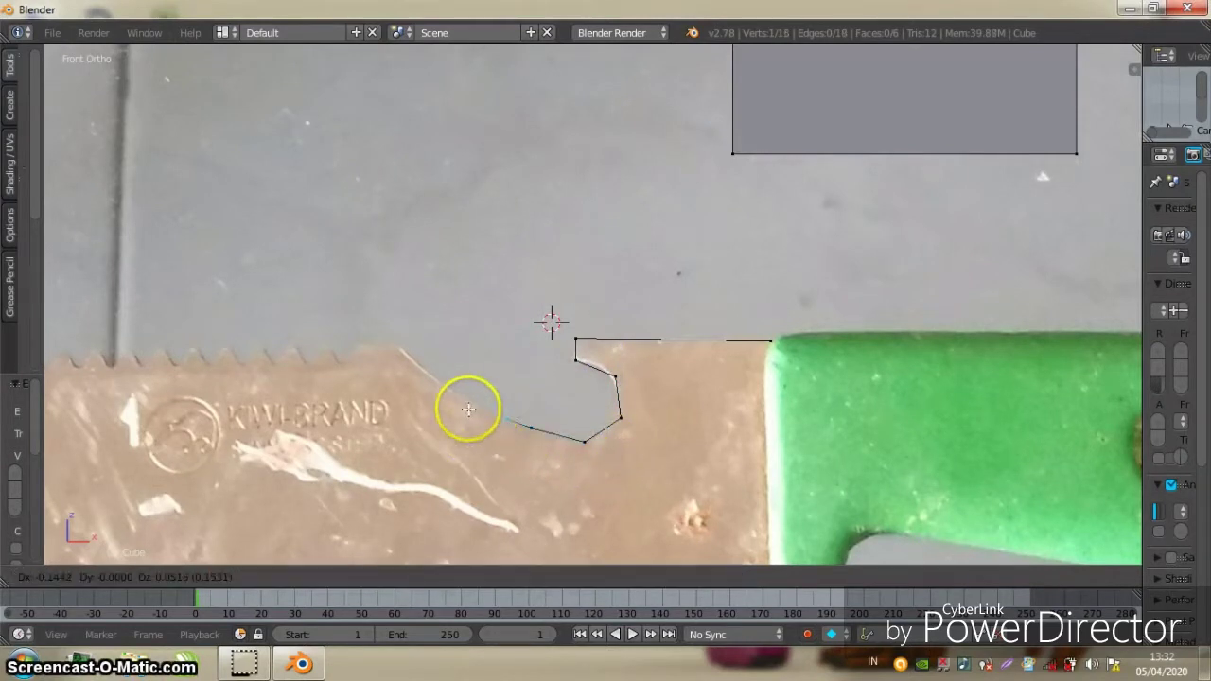
pyautogui.click(449, 396)
pyautogui.press('e')
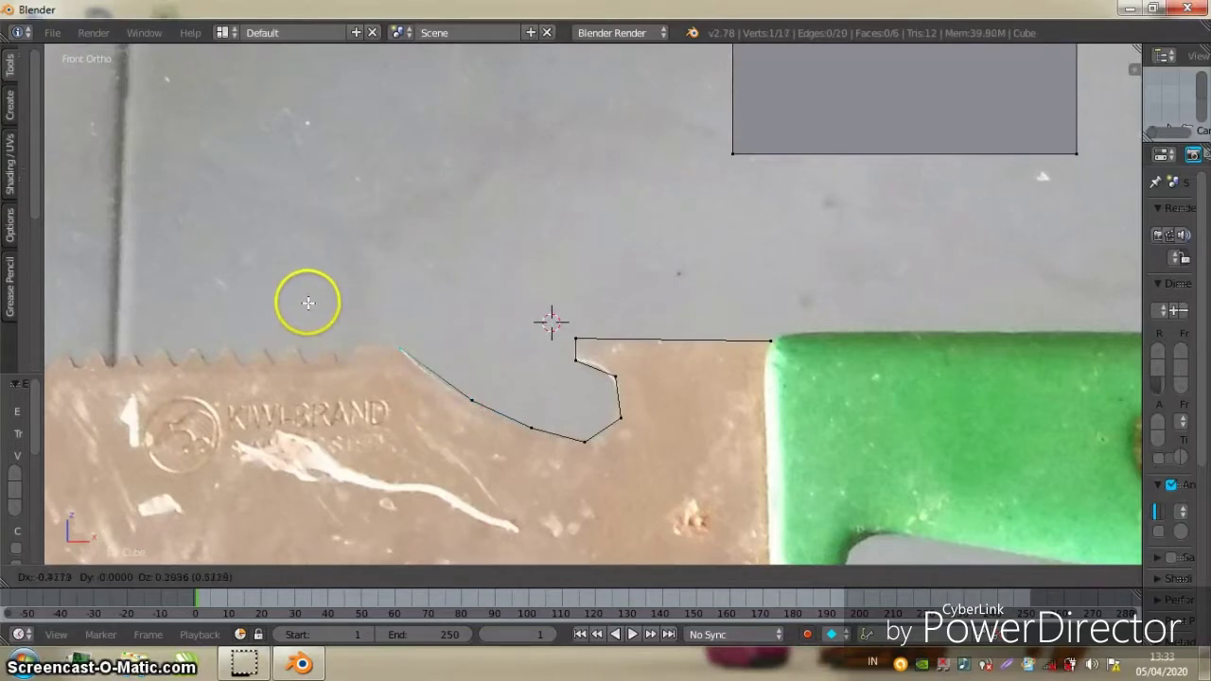
pyautogui.click(444, 305)
pyautogui.scroll(2, 563, 276)
pyautogui.scroll(1, 589, 271)
pyautogui.scroll(1, 653, 276)
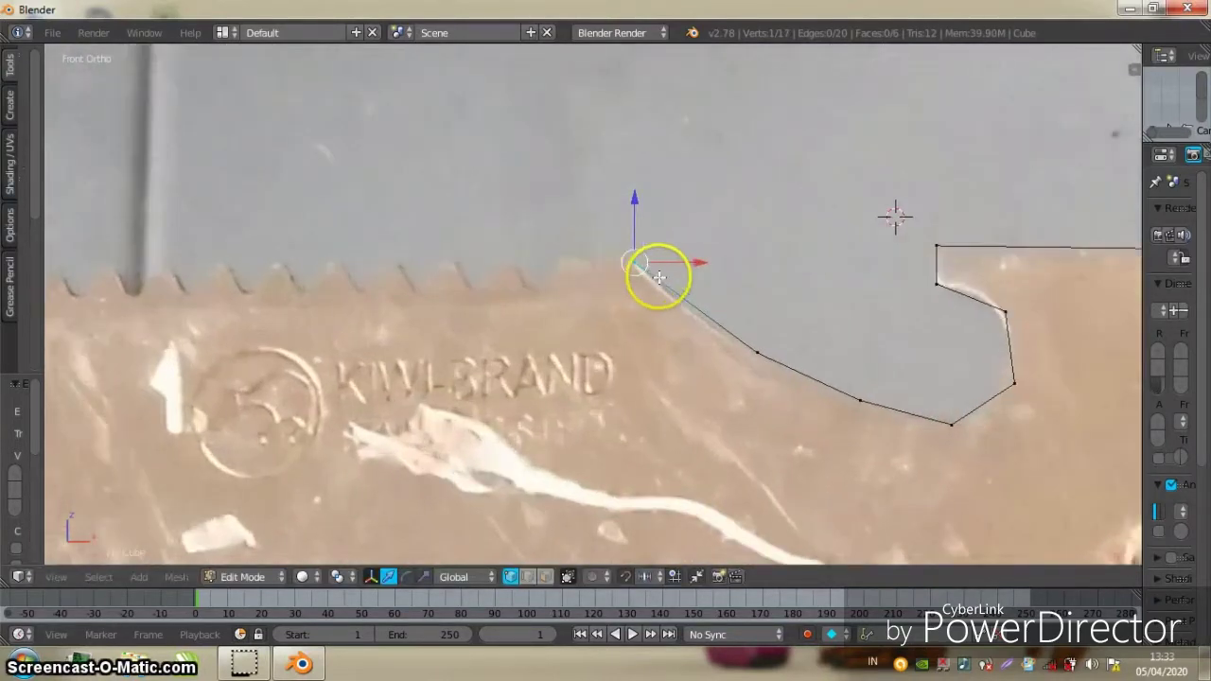
# Extrude vertices from the corner to form the first tooth's base, low point and tip
pyautogui.press('e')
pyautogui.click(514, 249)
pyautogui.scroll(1, 519, 257)
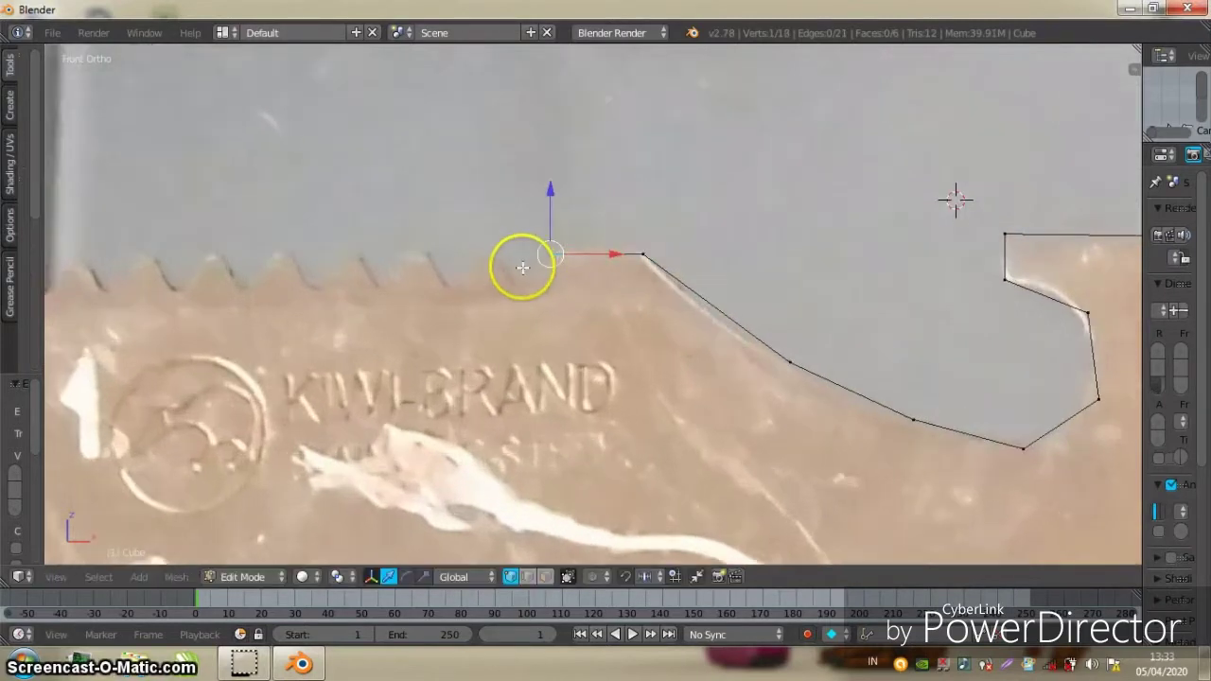
pyautogui.press('g')
pyautogui.click(505, 297)
pyautogui.press('e')
pyautogui.click(462, 263)
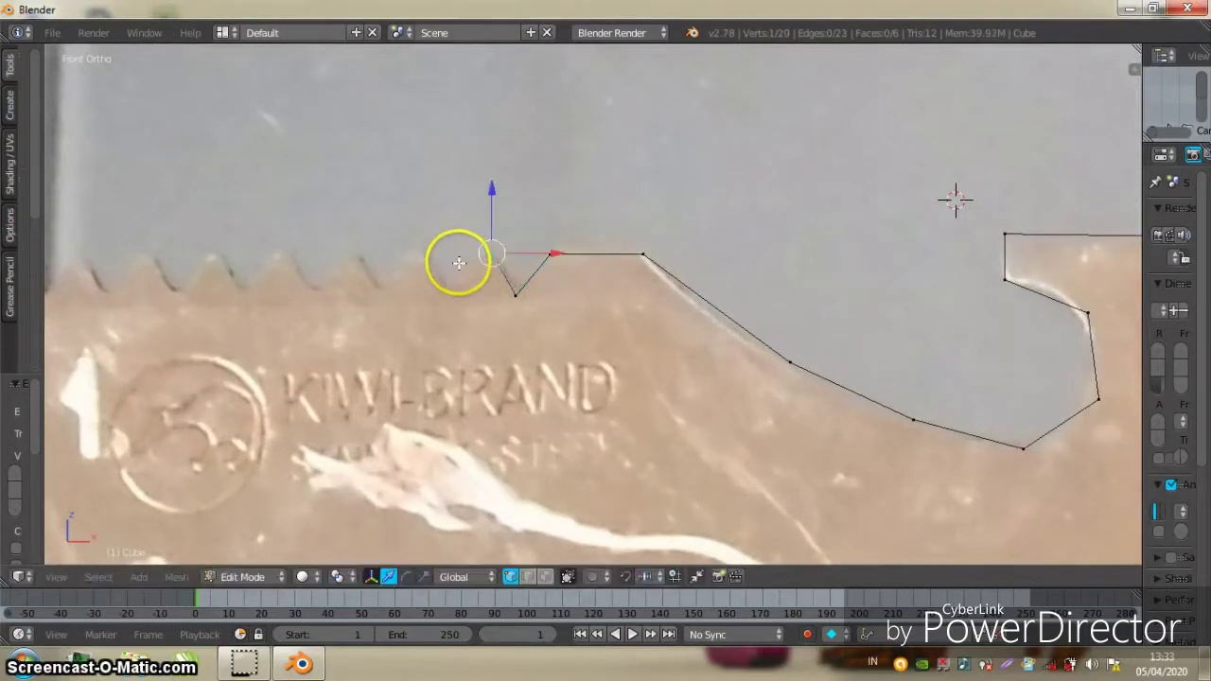
pyautogui.press('e')
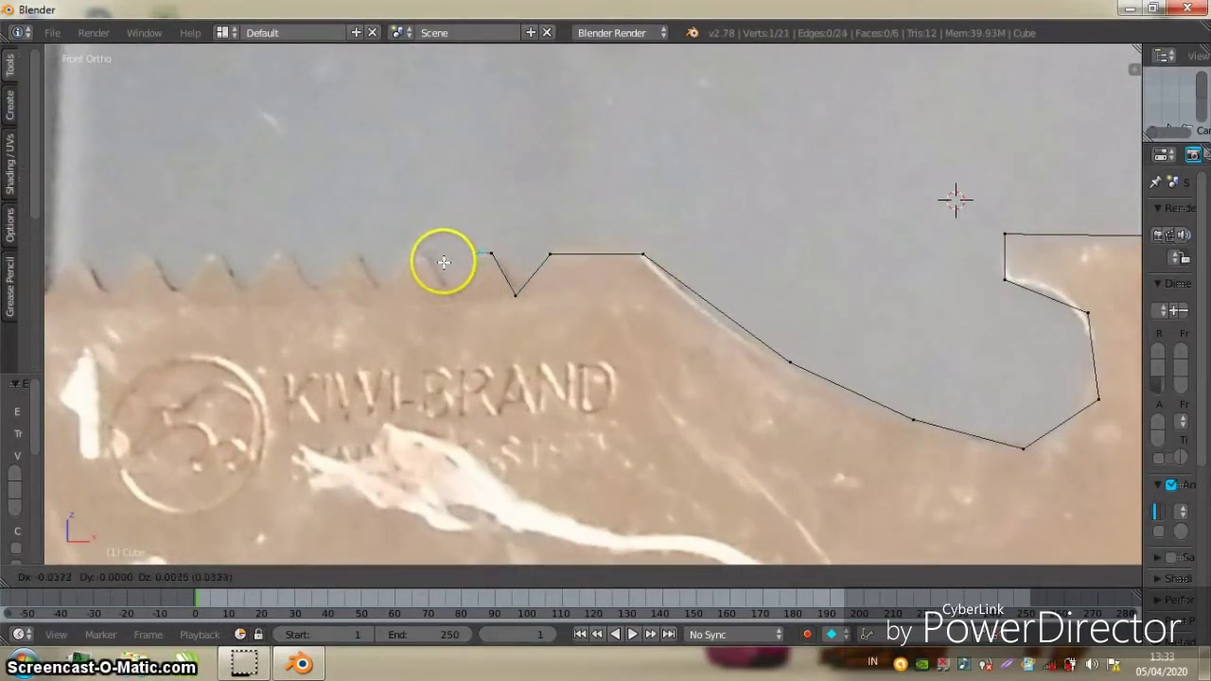
pyautogui.click(424, 298)
# Add more tooth vertices, then cancel and undo the unwanted extrusions
pyautogui.press('e')
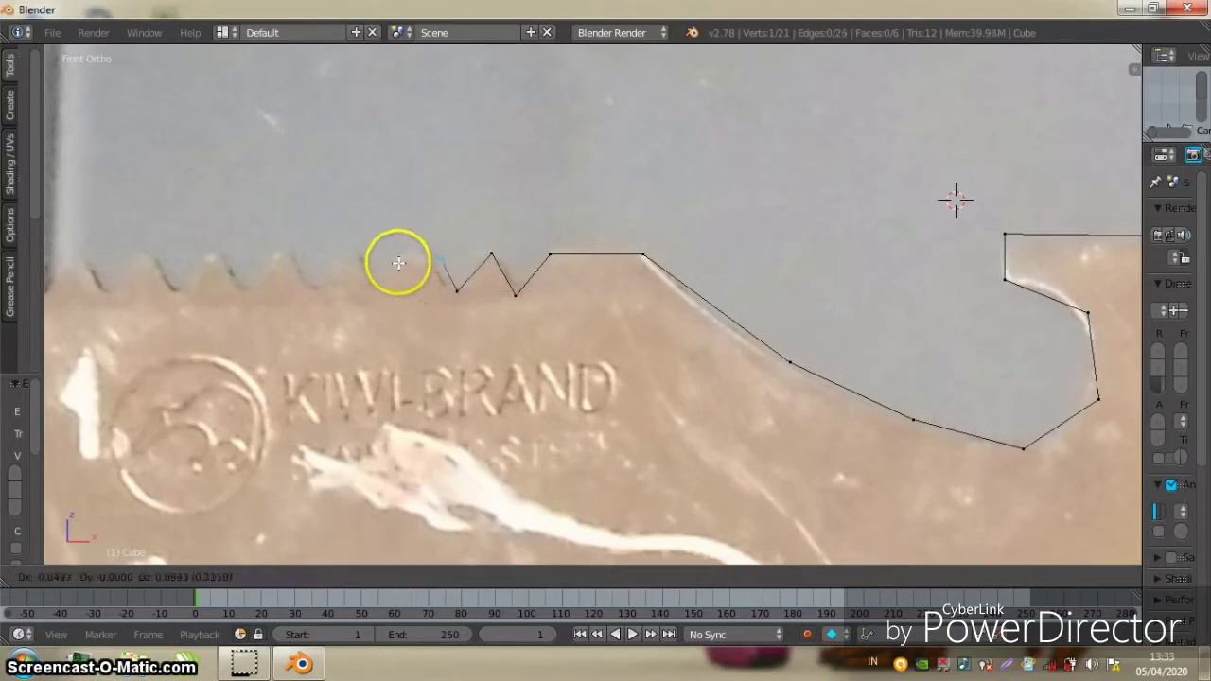
pyautogui.click(390, 257)
pyautogui.press('e')
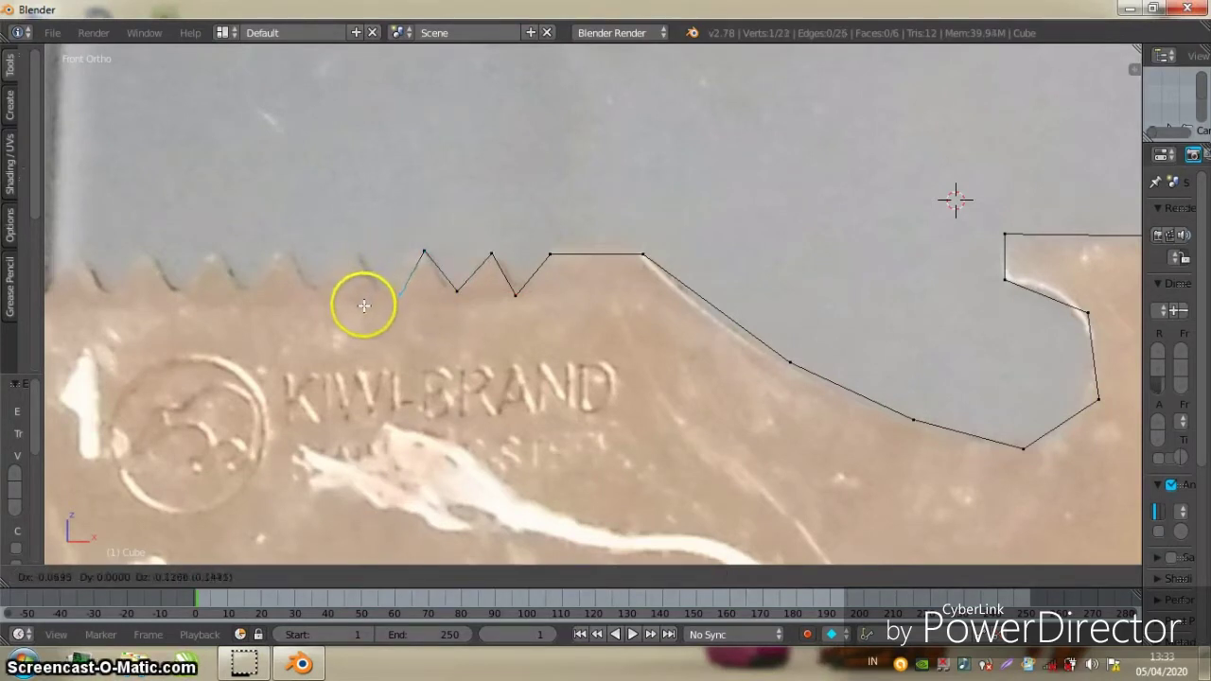
pyautogui.rightClick(364, 306)
pyautogui.hotkey('ctrl', 'z')
pyautogui.hotkey('ctrl', 'z')
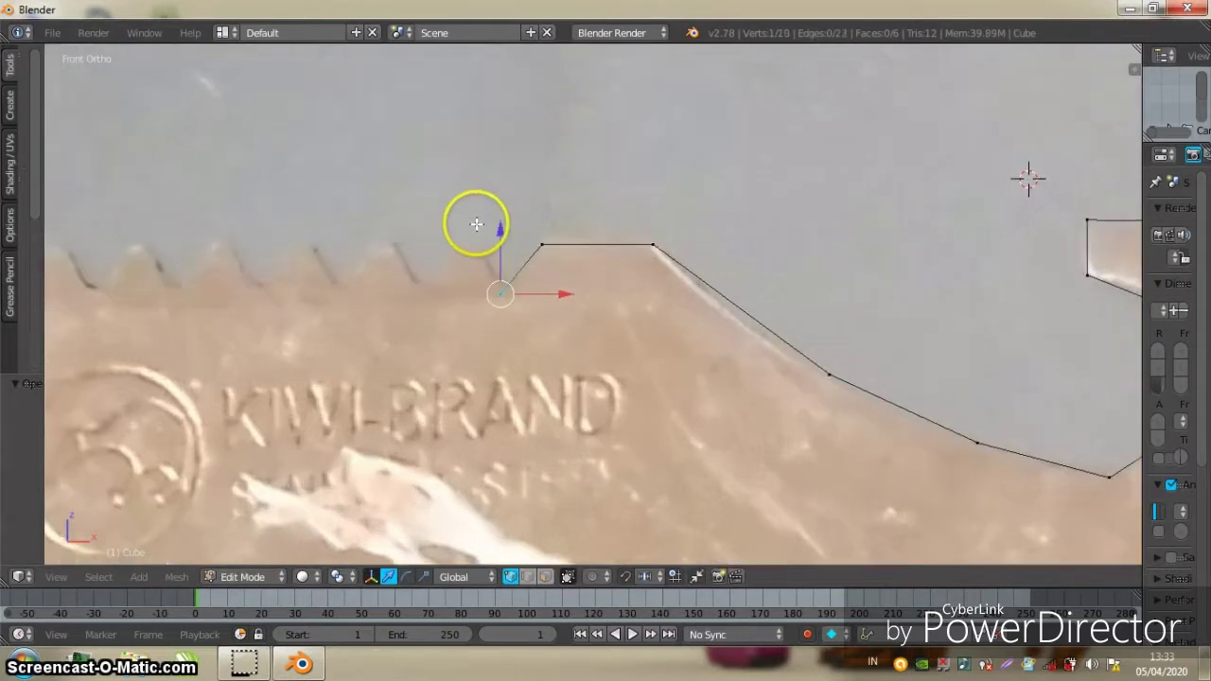
pyautogui.scroll(2, 473, 224)
# Extrude a flat-topped tooth: tip, flat top and the next tooth base
pyautogui.press('e')
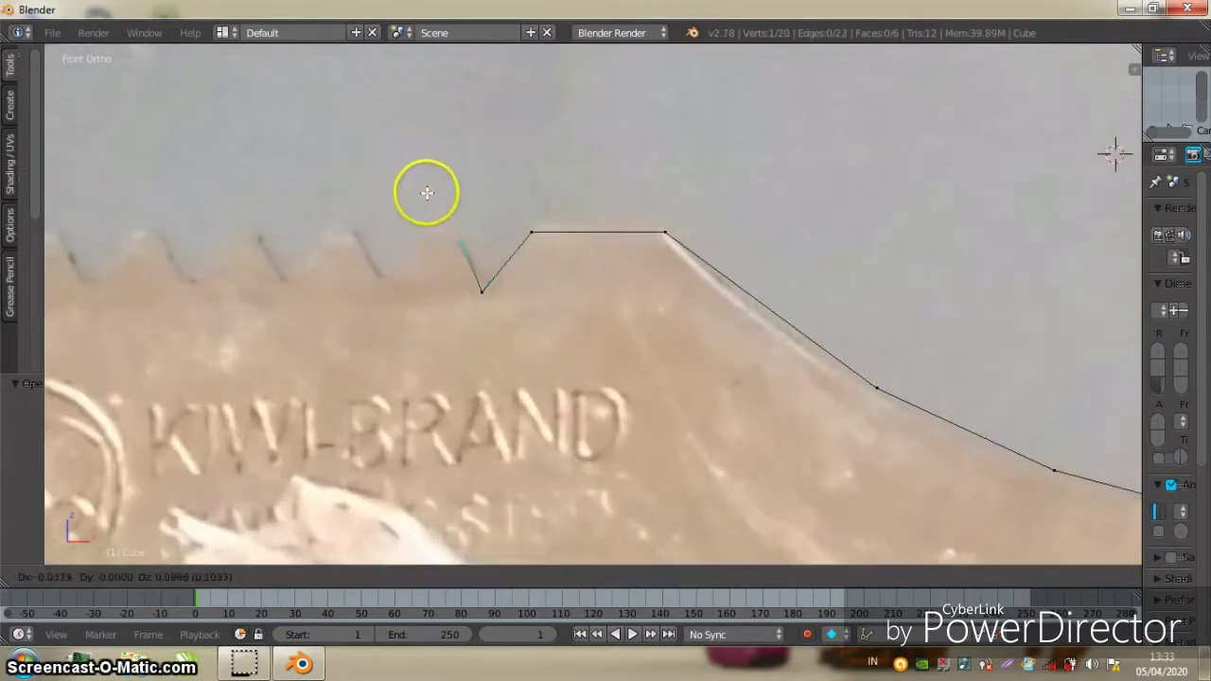
pyautogui.click(421, 178)
pyautogui.press('e')
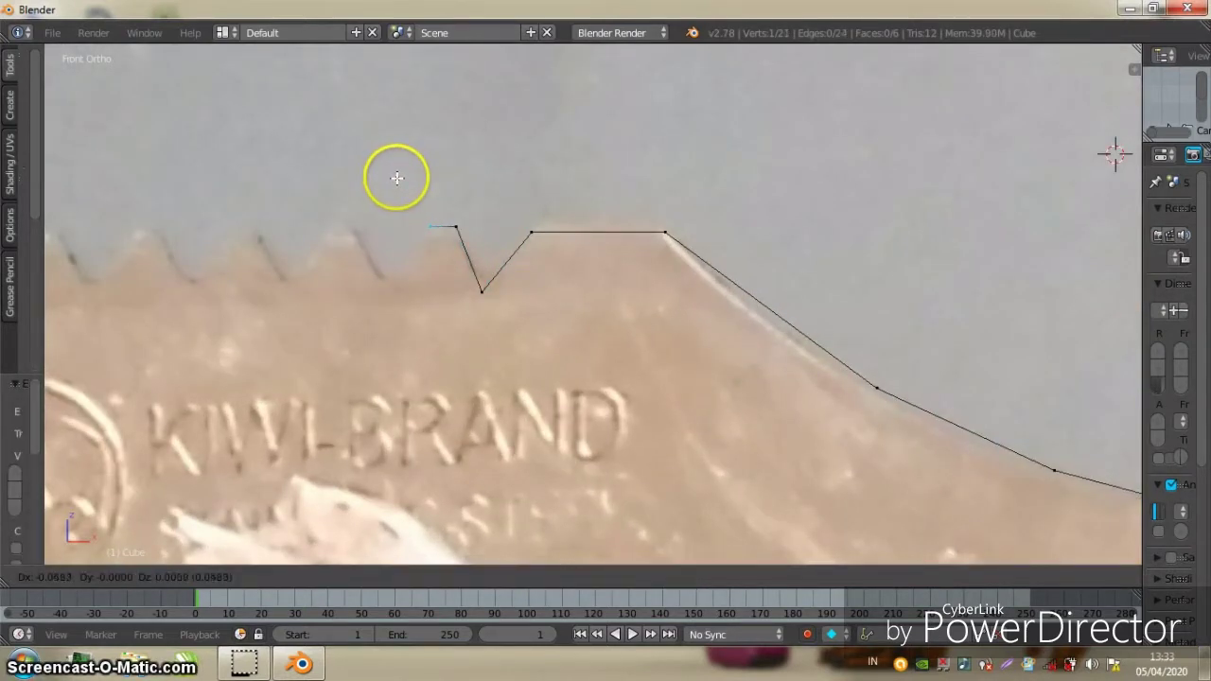
pyautogui.click(400, 179)
pyautogui.press('e')
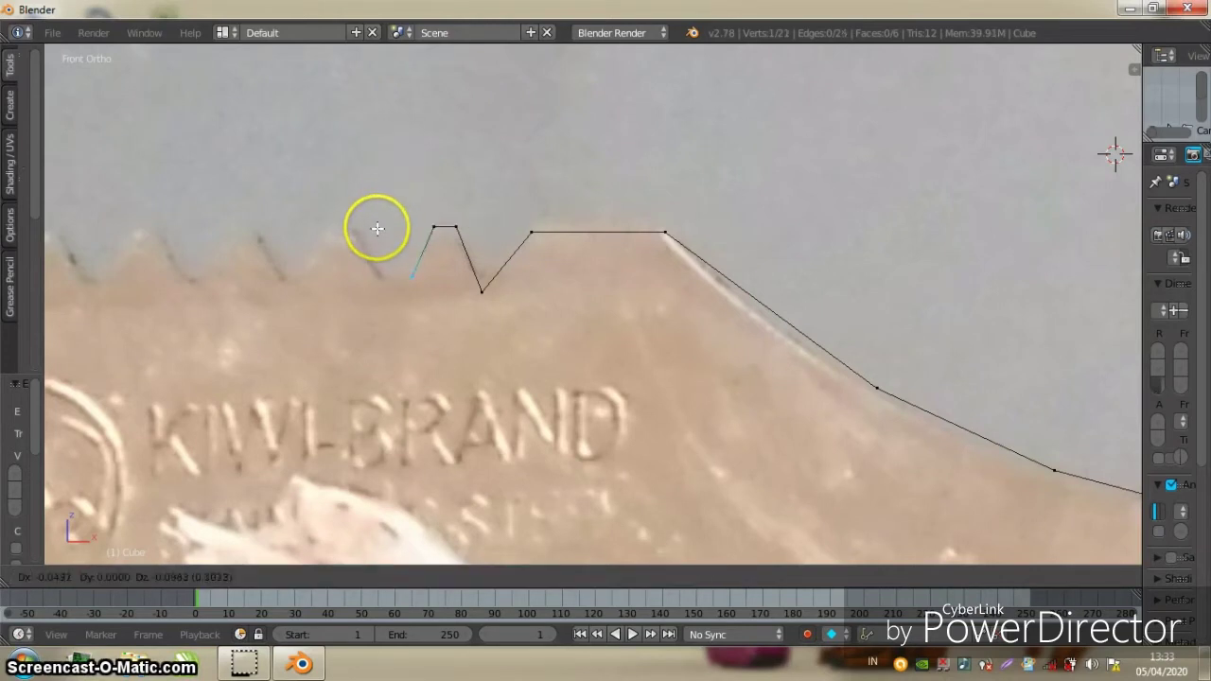
pyautogui.click(377, 228)
# Box-select the finished tooth and duplicate it leftward along the X axis
pyautogui.keyDown('shift'); pyautogui.moveTo(514, 224); pyautogui.dragTo(619, 230, button='middle'); pyautogui.keyUp('shift')
pyautogui.press('a')
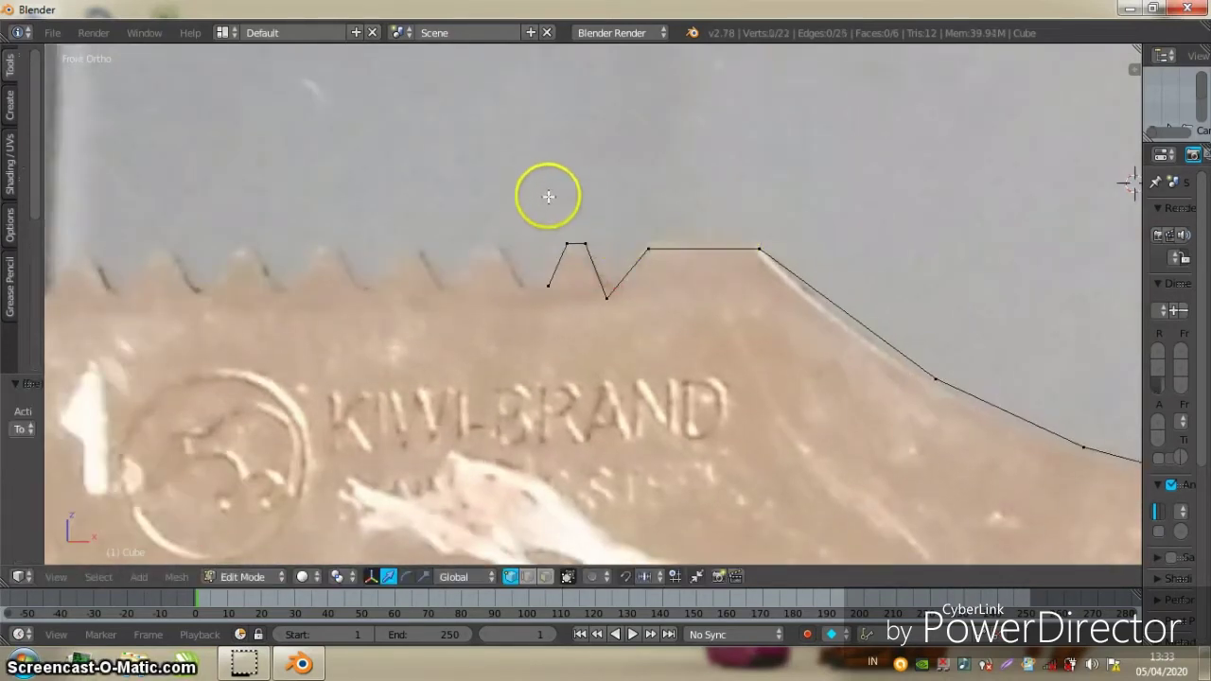
pyautogui.press('b')
pyautogui.moveTo(499, 186); pyautogui.dragTo(662, 329)
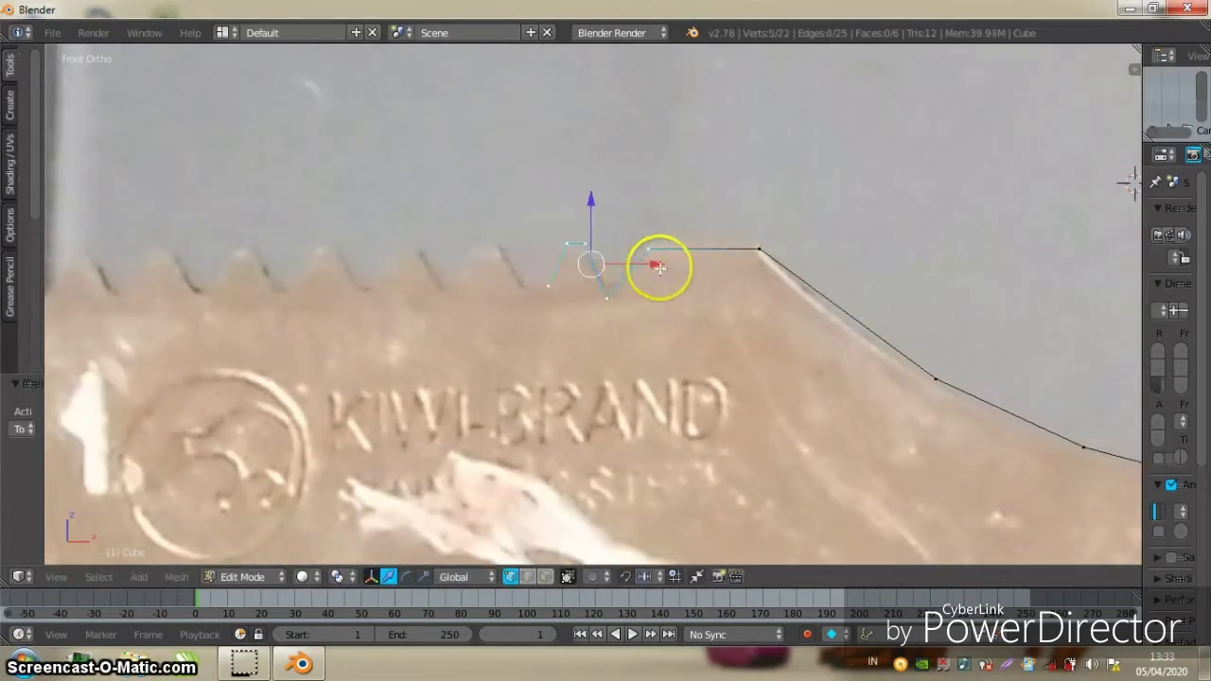
pyautogui.hotkey('shift', 'd')
pyautogui.press('x')
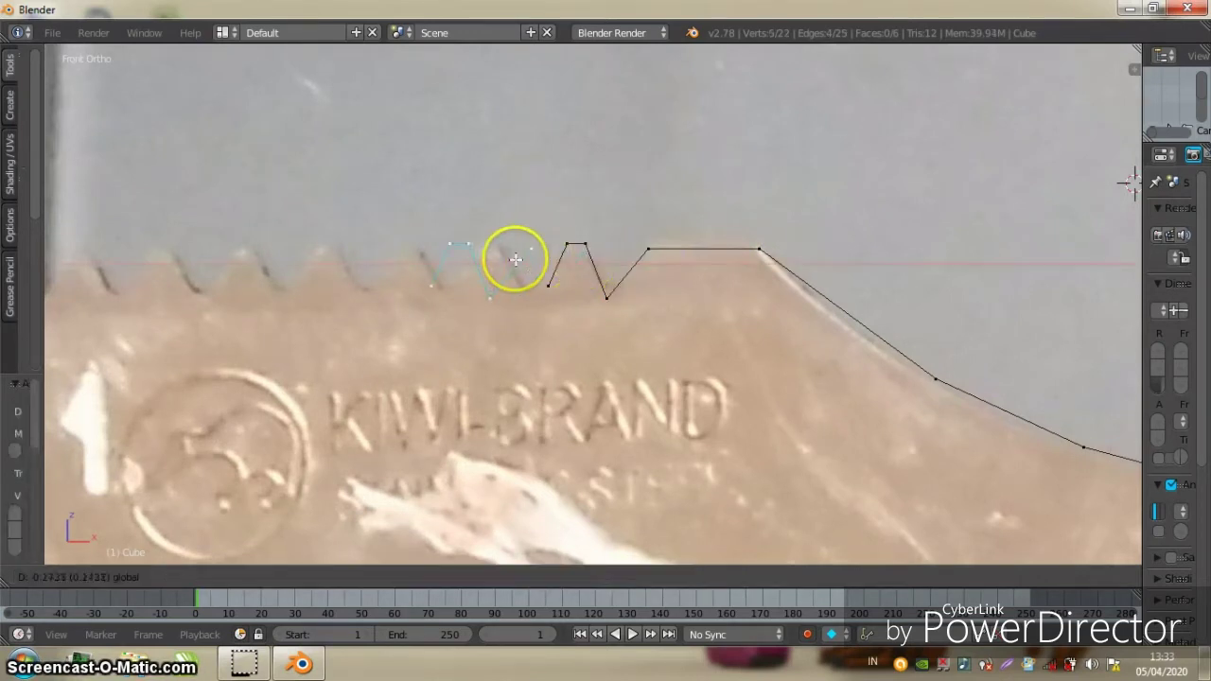
pyautogui.click(483, 256)
# Move a vertex to join the teeth and merge the overlapping vertices with Alt+M
pyautogui.scroll(1, 480, 256)
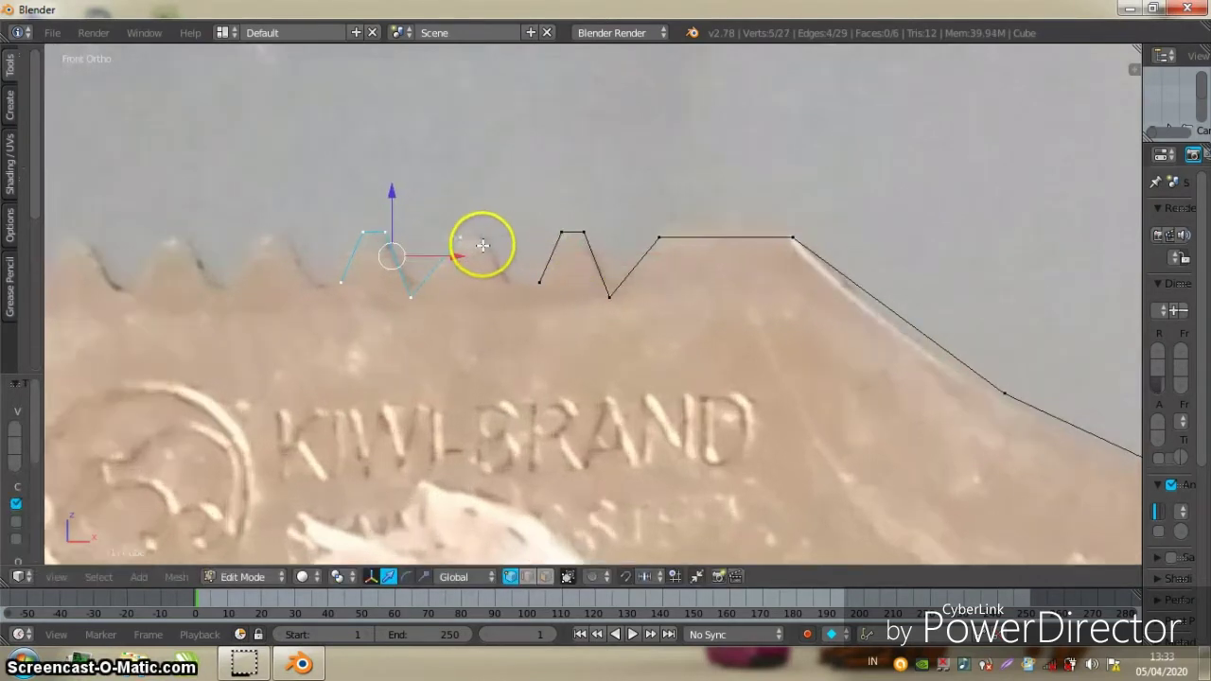
pyautogui.press('g')
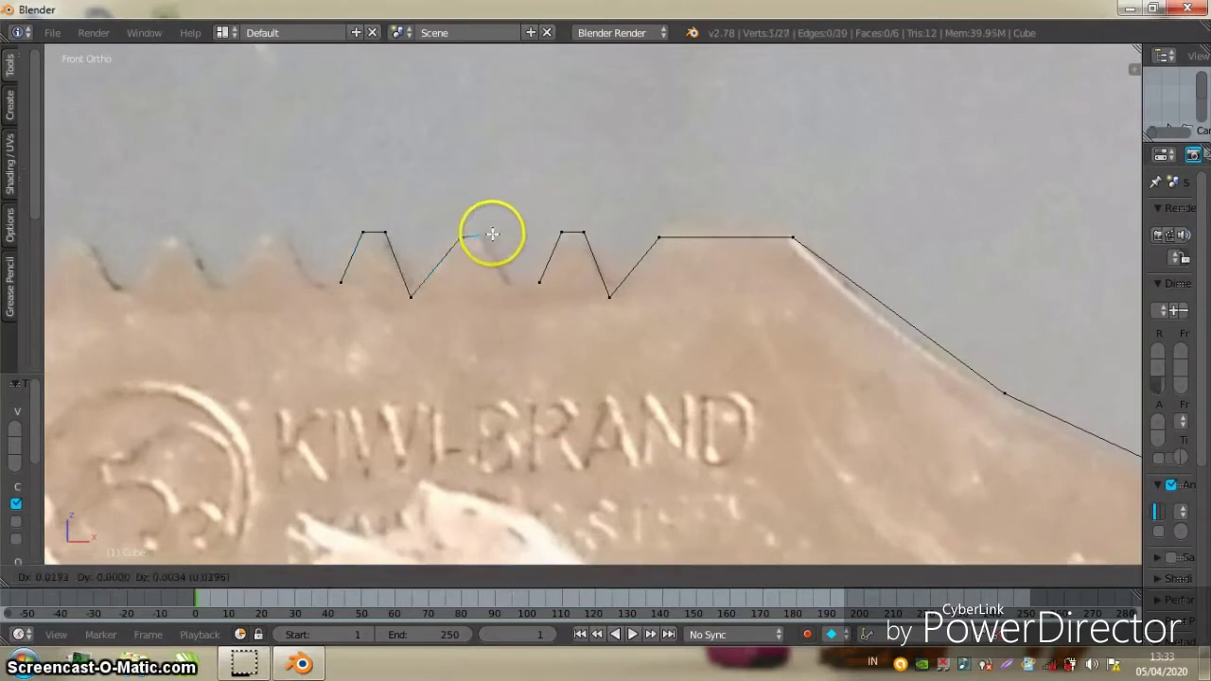
pyautogui.click(521, 284)
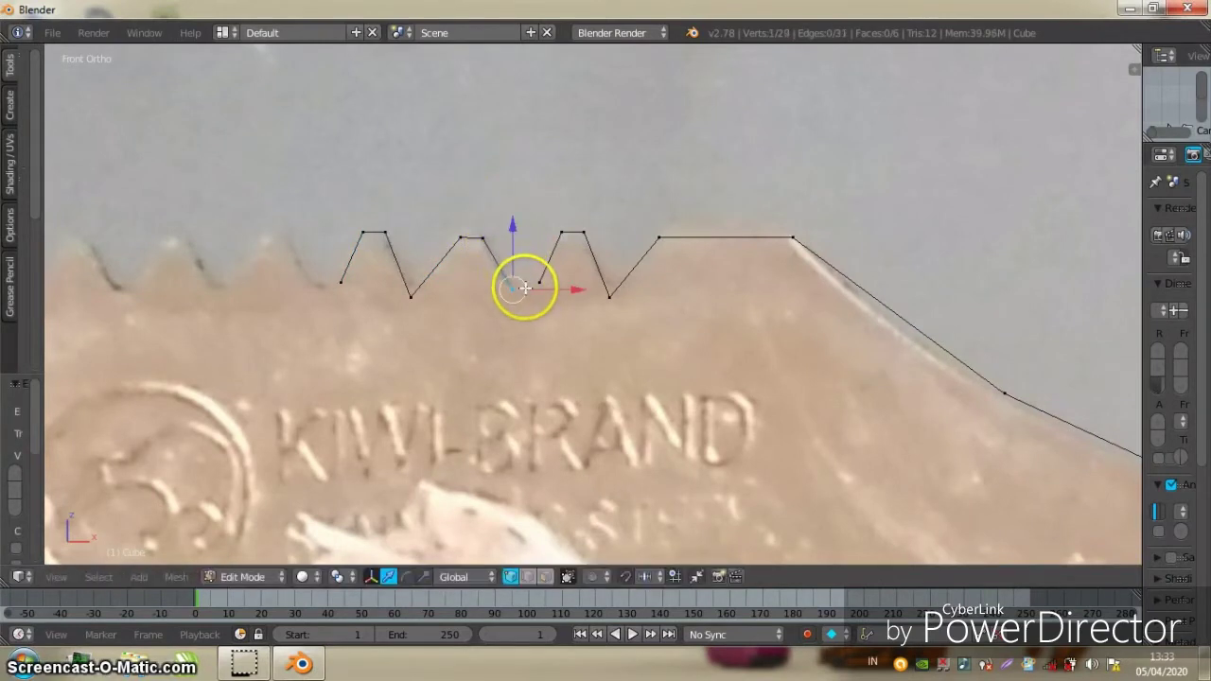
pyautogui.moveTo(539, 279); pyautogui.dragTo(586, 278)
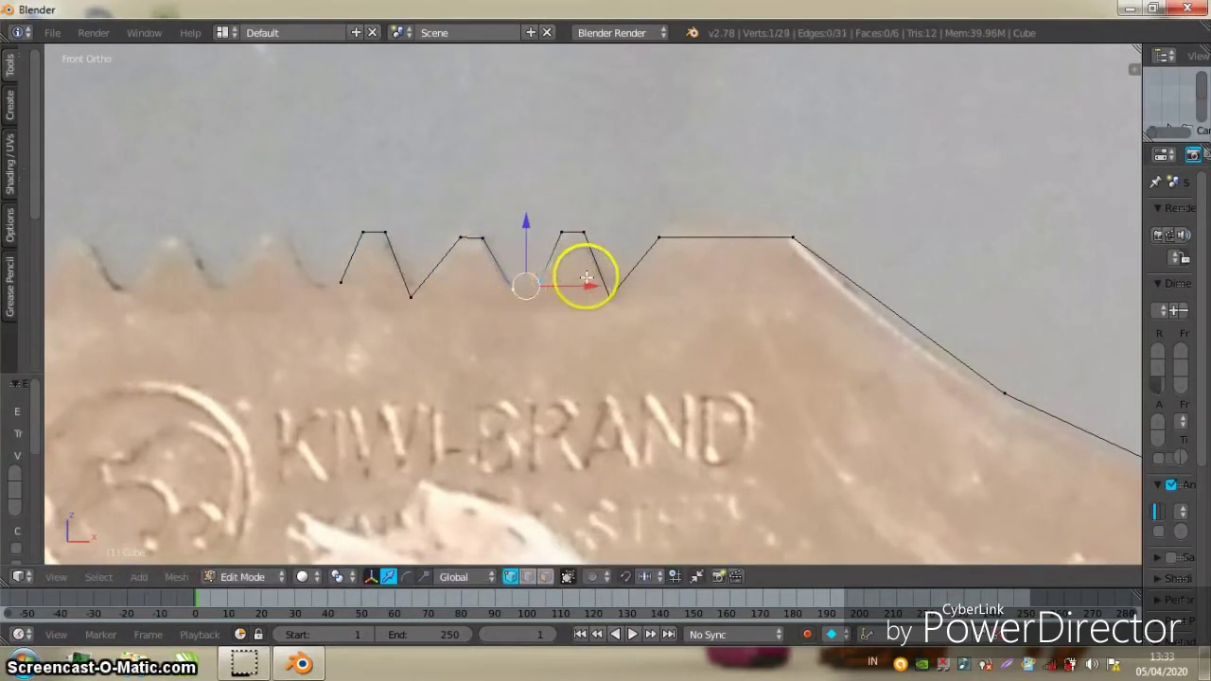
pyautogui.hotkey('alt', 'm')
pyautogui.click(587, 277)
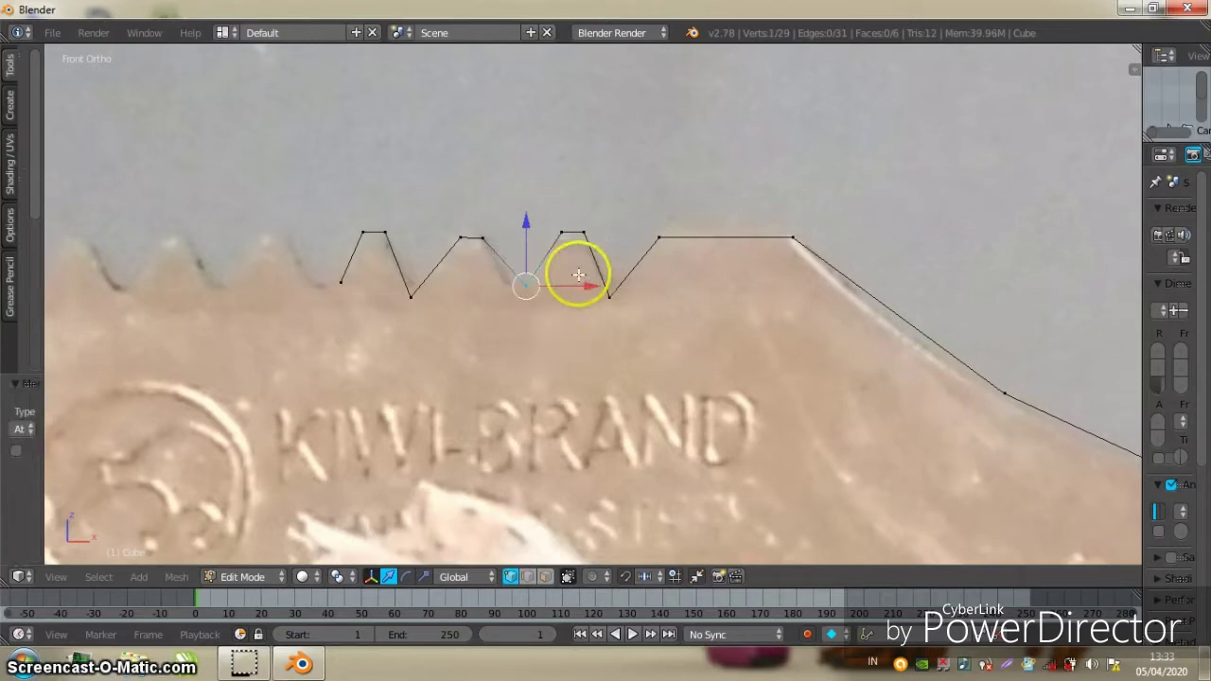
# Orbit to check the outline, return to front view, and reposition the tooth row's end vertex
pyautogui.scroll(1, 581, 272)
pyautogui.scroll(-4, 559, 280)
pyautogui.moveTo(559, 278); pyautogui.dragTo(407, 293, button='middle')
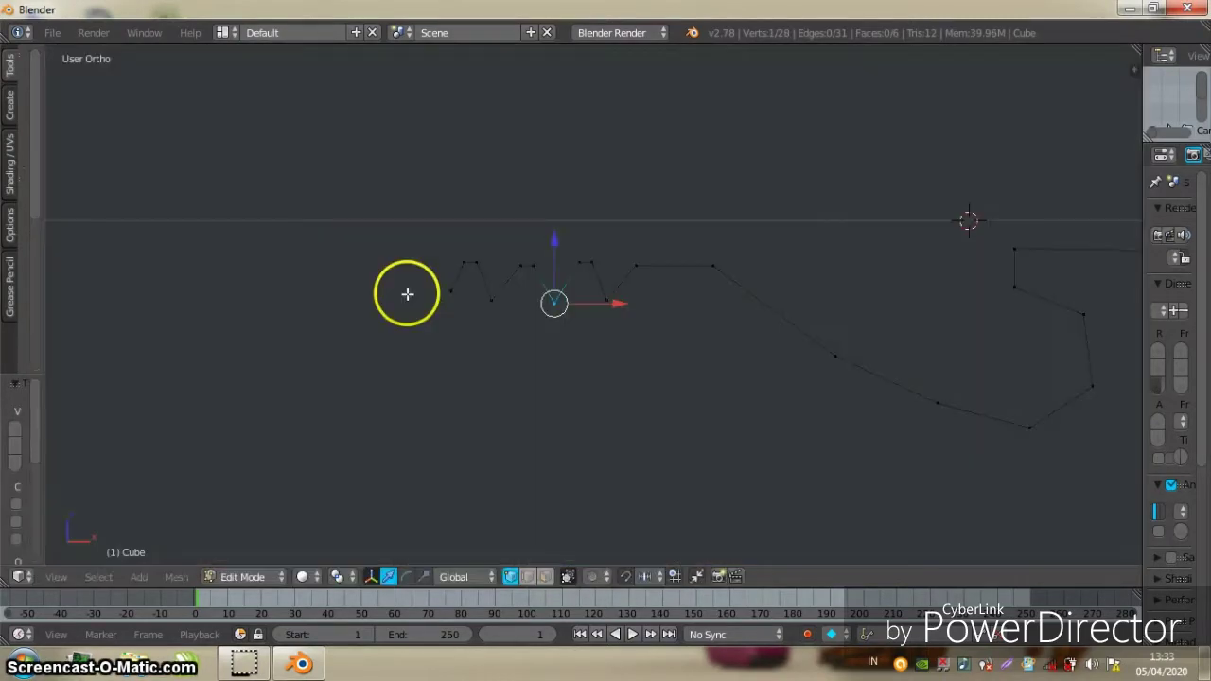
pyautogui.press('KP_1')
pyautogui.scroll(2, 530, 287)
pyautogui.rightClick(554, 271)
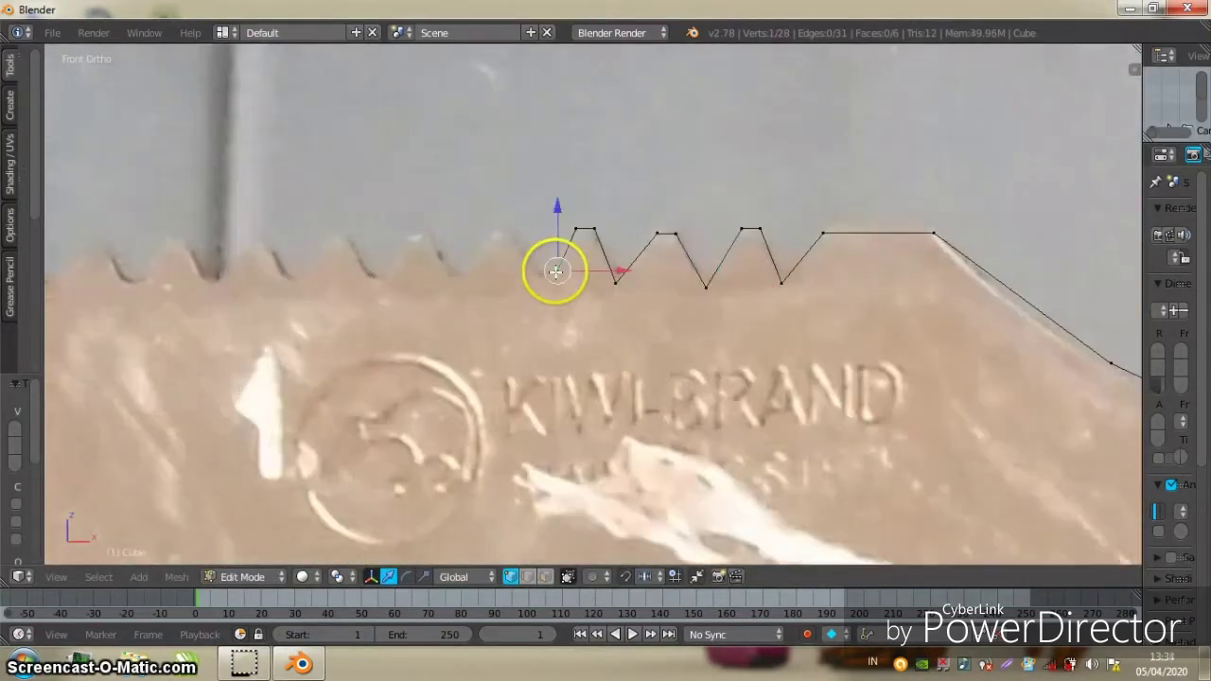
pyautogui.press('g')
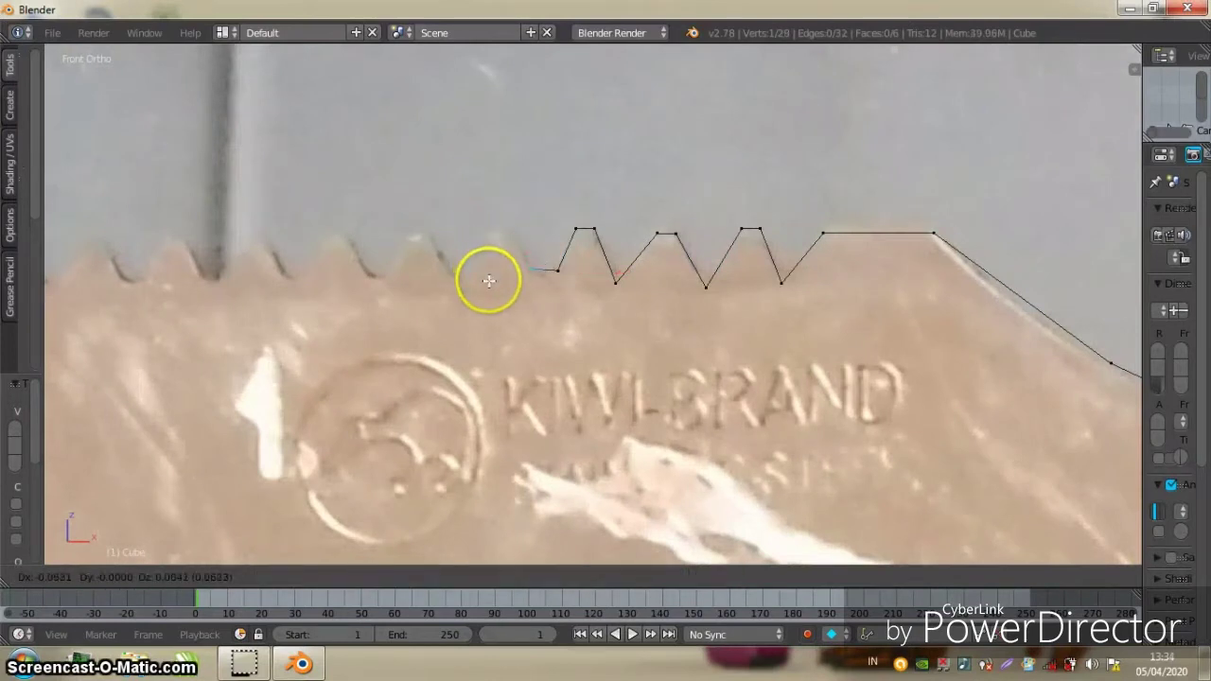
pyautogui.click(488, 281)
# Extrude another tooth with tip, top and base vertices
pyautogui.press('e')
pyautogui.click(461, 219)
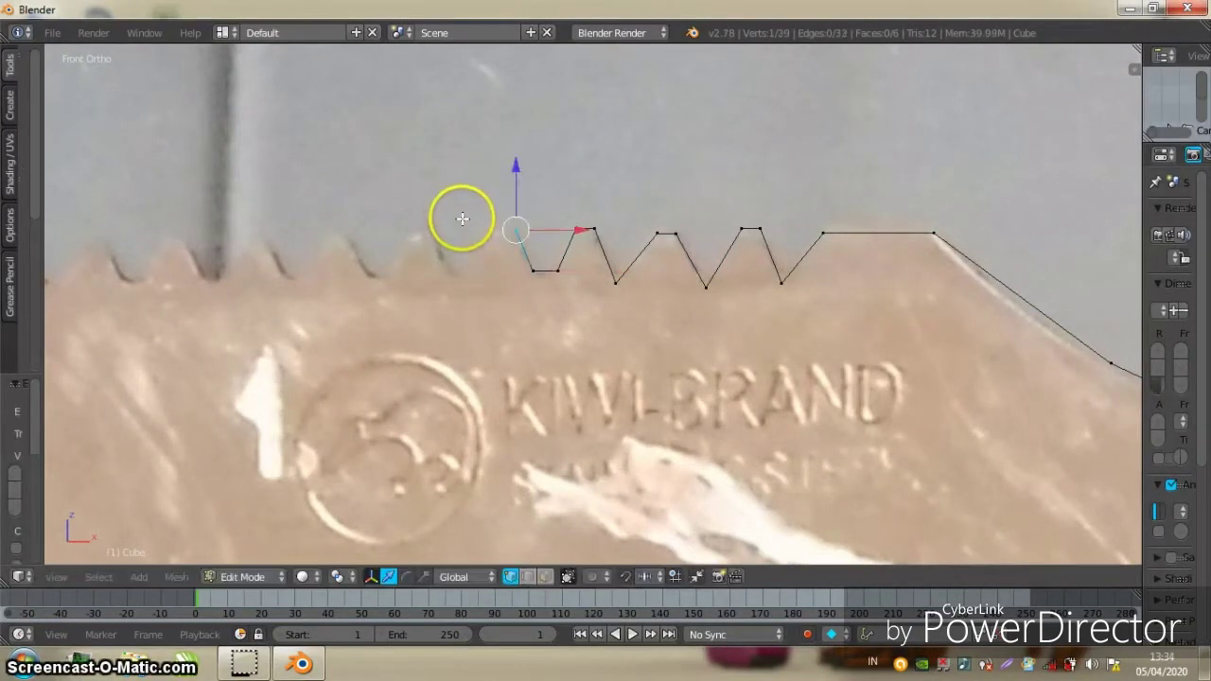
pyautogui.press('e')
pyautogui.click(417, 217)
pyautogui.press('e')
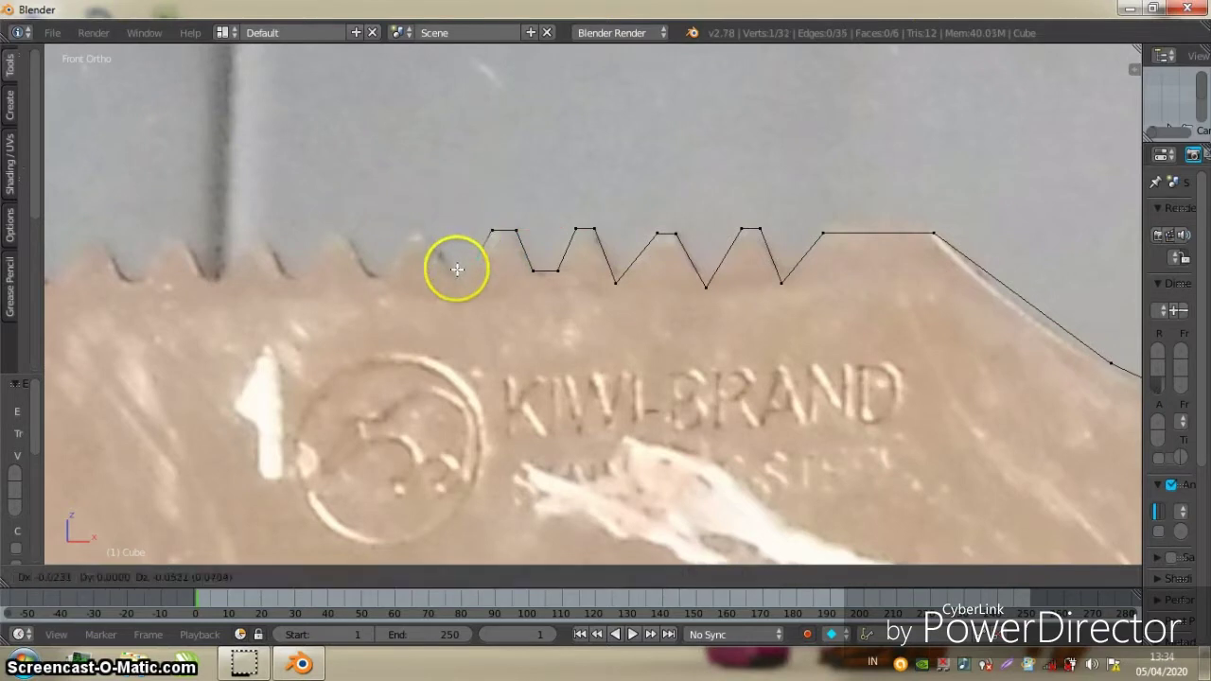
pyautogui.click(453, 254)
pyautogui.press('space')
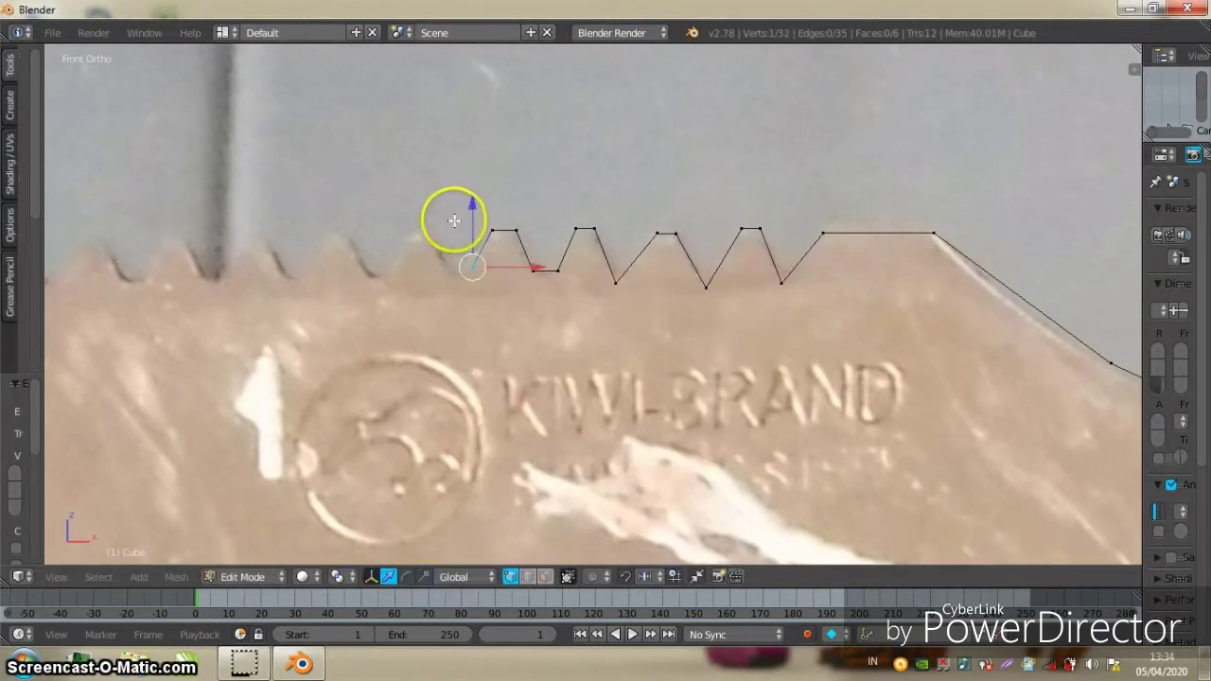
# Box-select the newest teeth and extrude three more copies leftward along the blade
pyautogui.press('a')
pyautogui.press('b')
pyautogui.moveTo(434, 161); pyautogui.dragTo(651, 305)
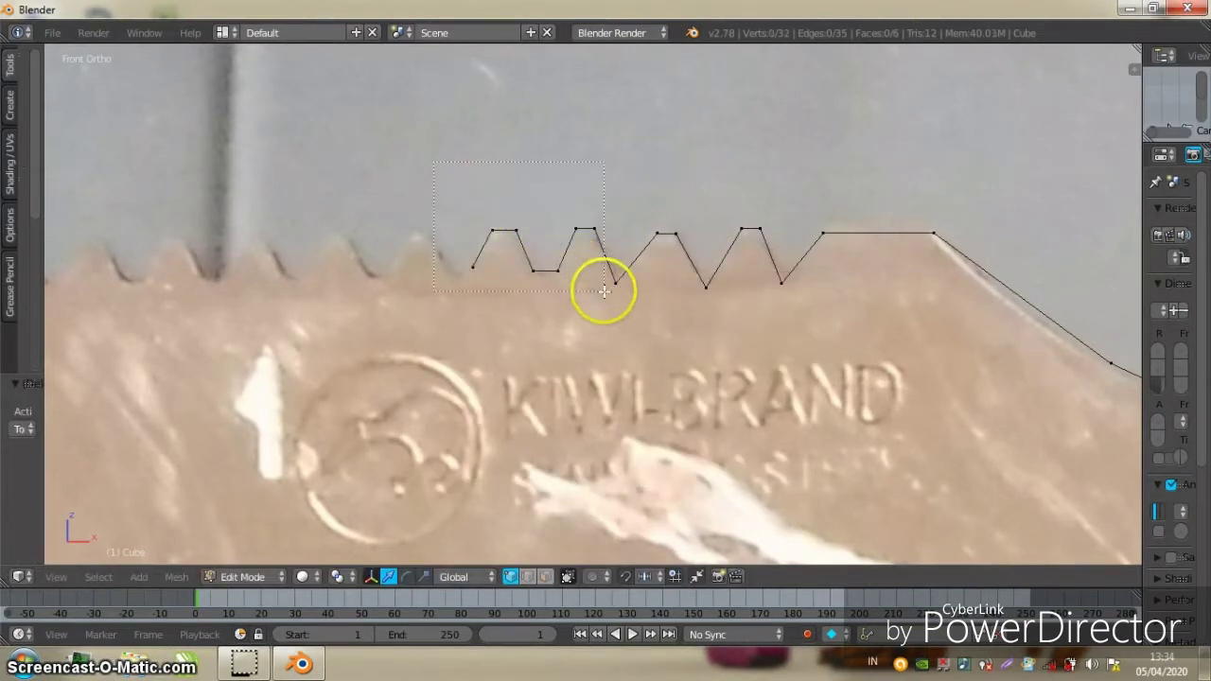
pyautogui.scroll(-2, 653, 279)
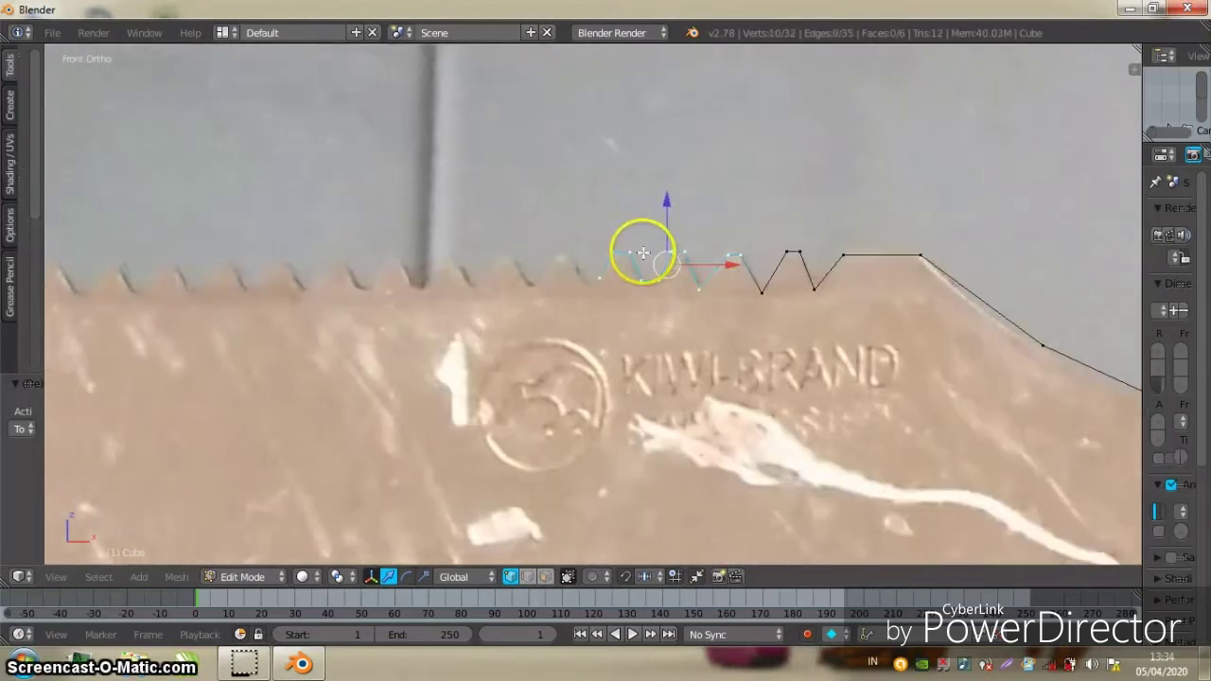
pyautogui.press('e')
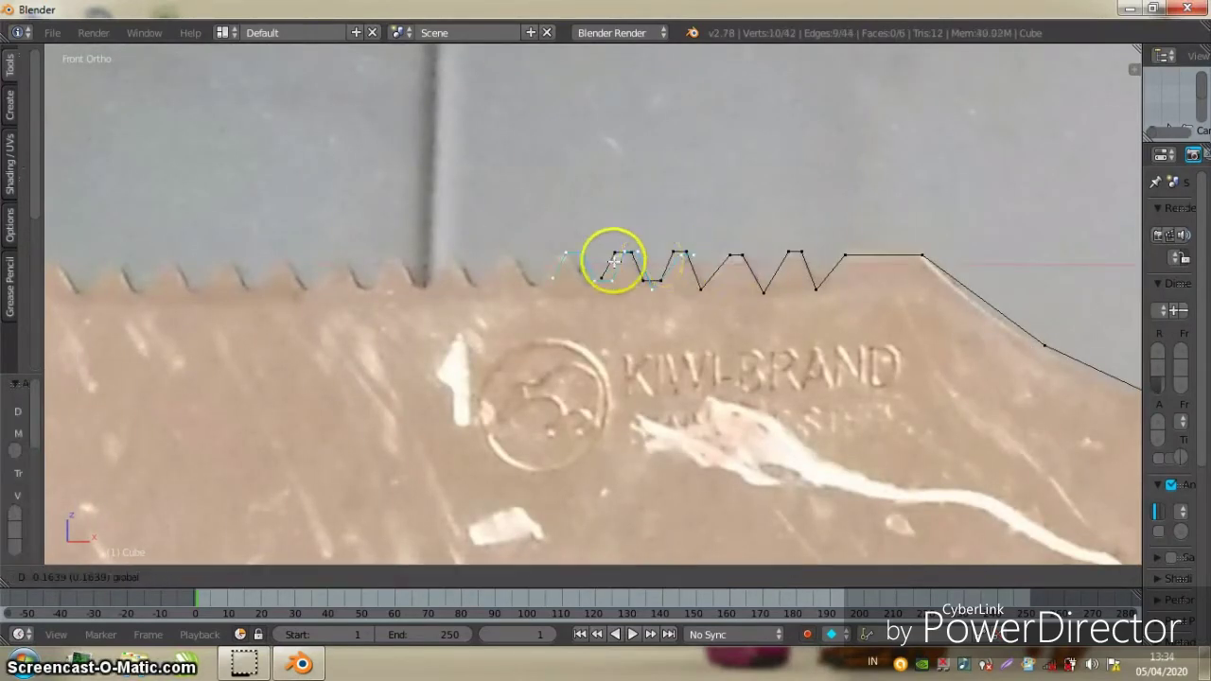
pyautogui.click(561, 261)
pyautogui.keyDown('shift'); pyautogui.moveTo(559, 256); pyautogui.dragTo(708, 269, button='middle'); pyautogui.keyUp('shift')
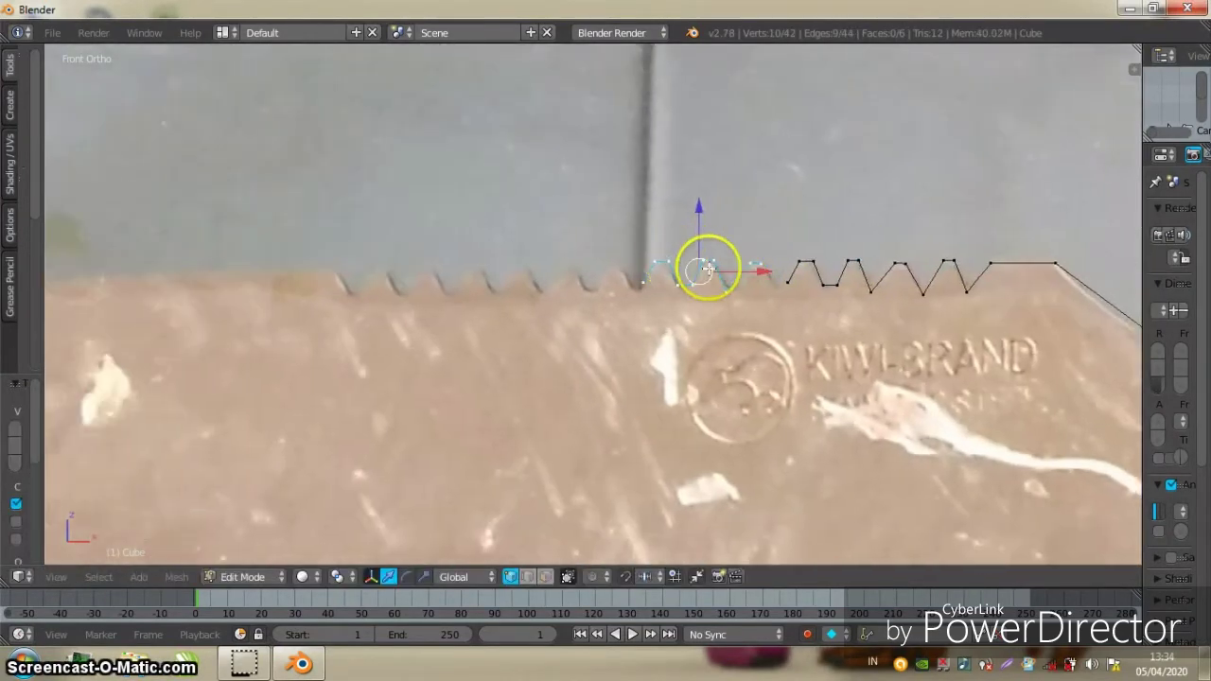
pyautogui.press('e')
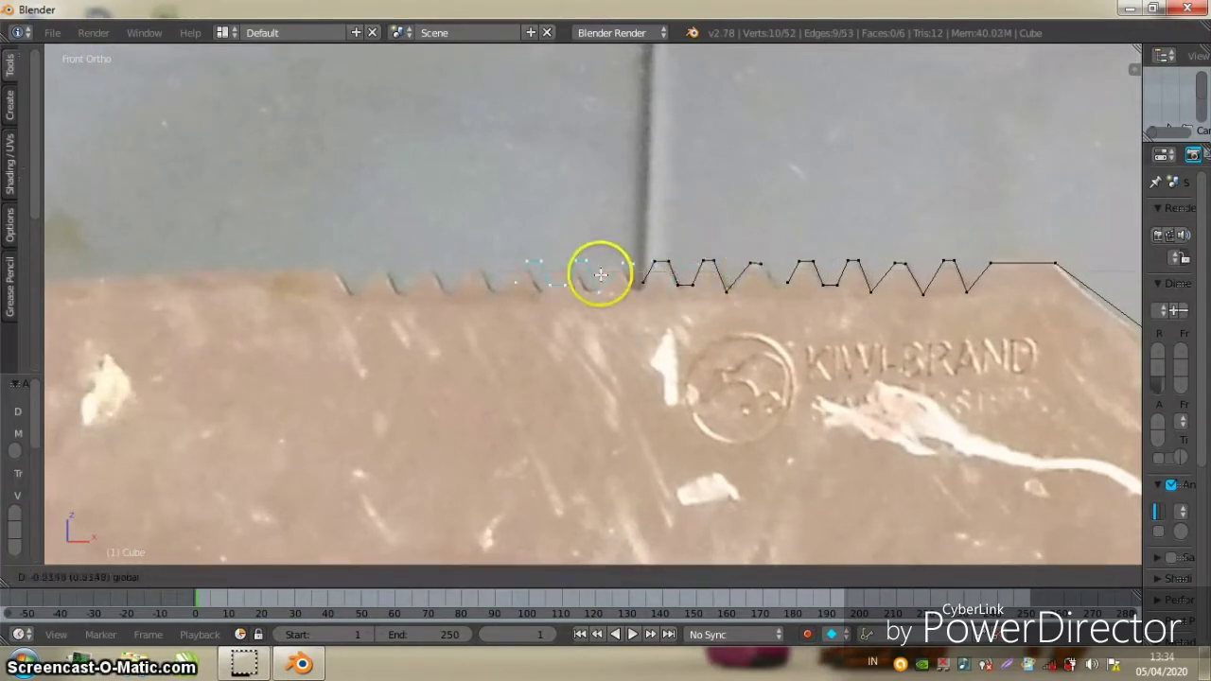
pyautogui.click(597, 275)
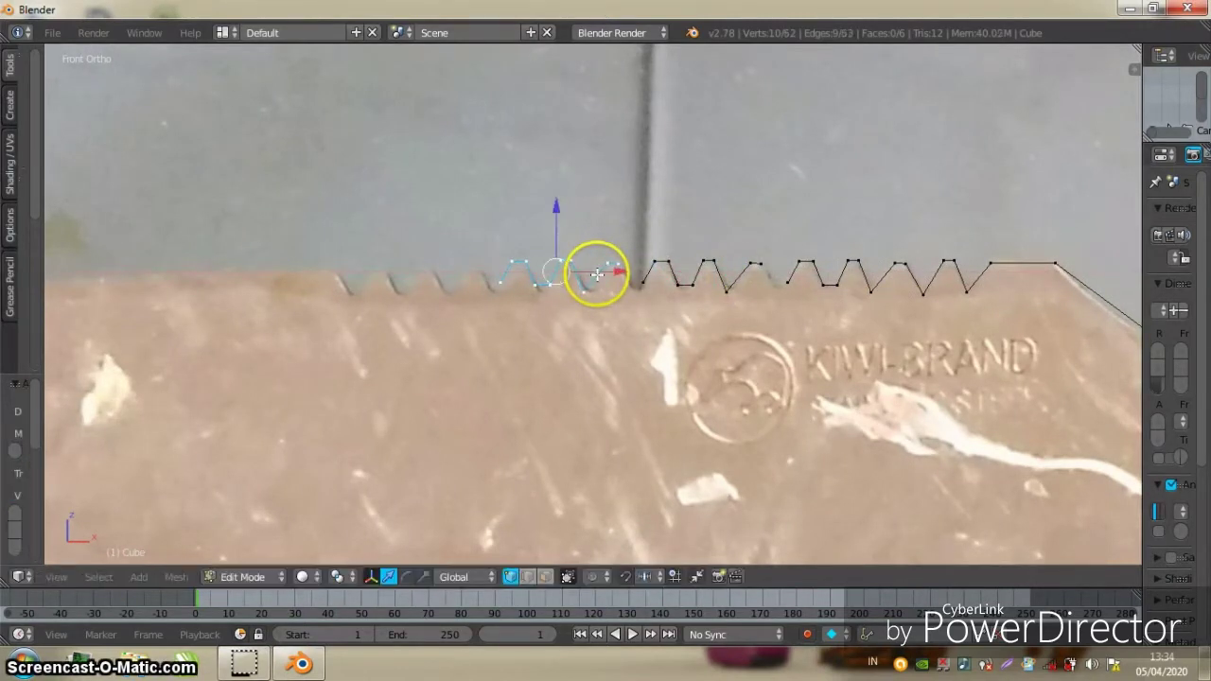
pyautogui.press('e')
pyautogui.click(473, 273)
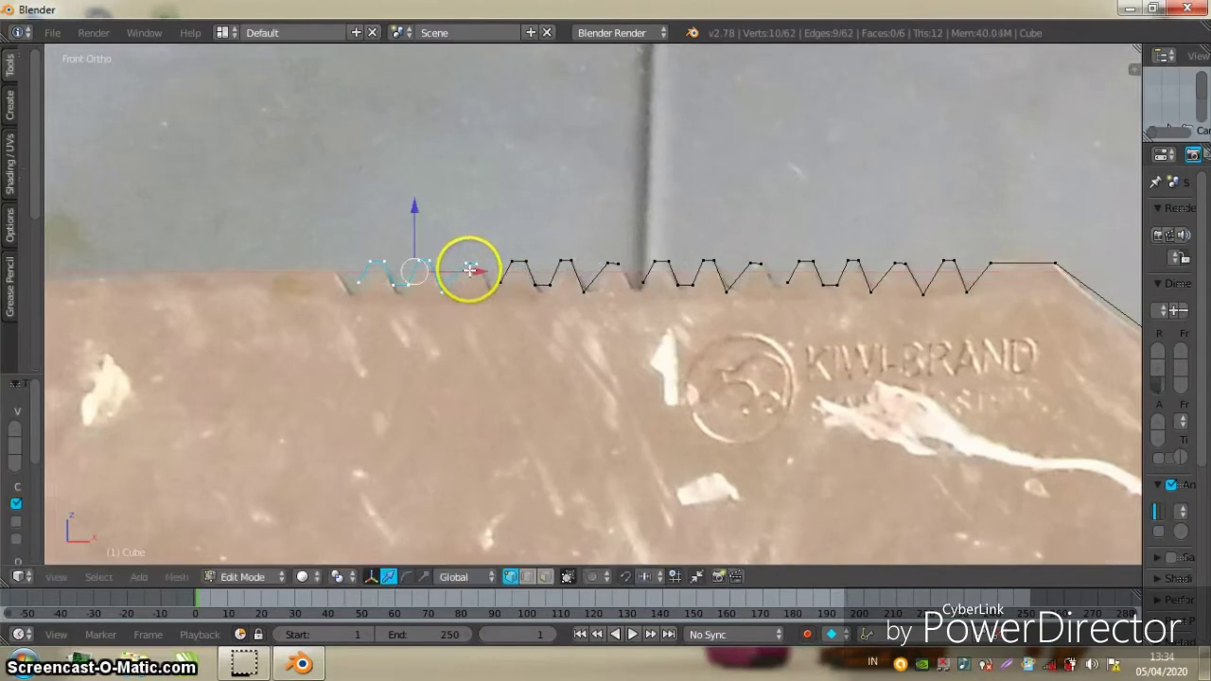
pyautogui.keyDown('shift'); pyautogui.moveTo(468, 270); pyautogui.dragTo(249, 205, button='middle'); pyautogui.keyUp('shift')
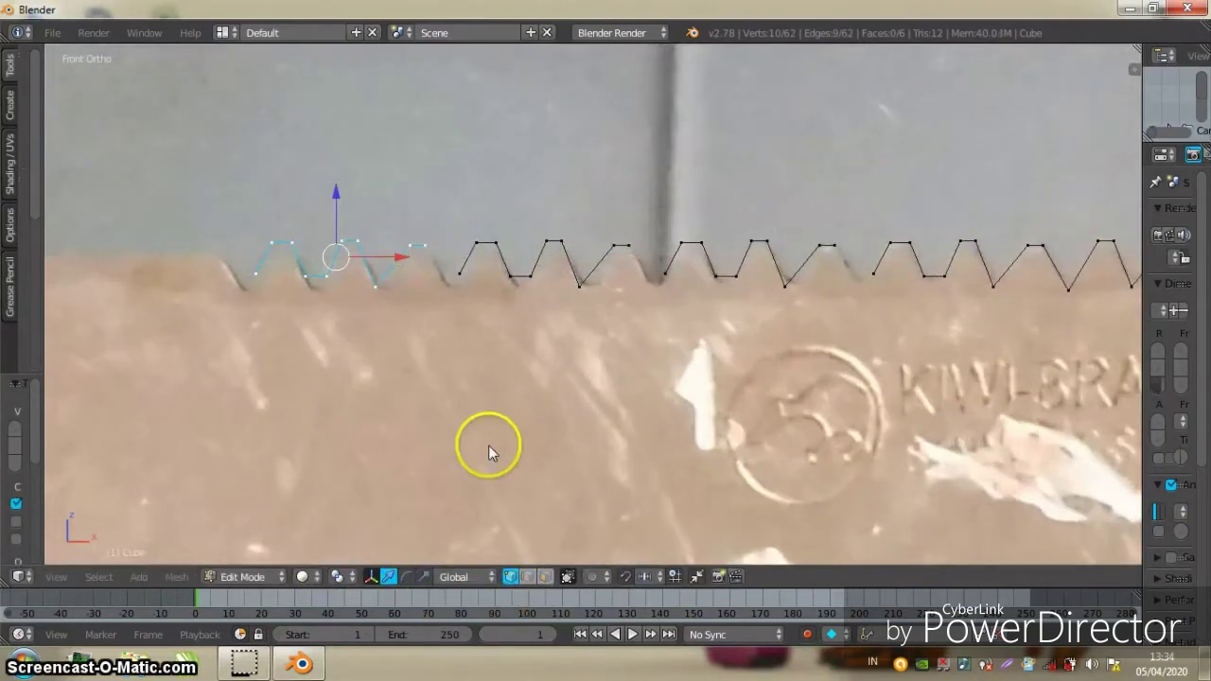
# Move a tooth vertex onto the reference tooth and extrude three vertices into a new tooth
pyautogui.scroll(1, 408, 244)
pyautogui.rightClick(404, 238)
pyautogui.press('g')
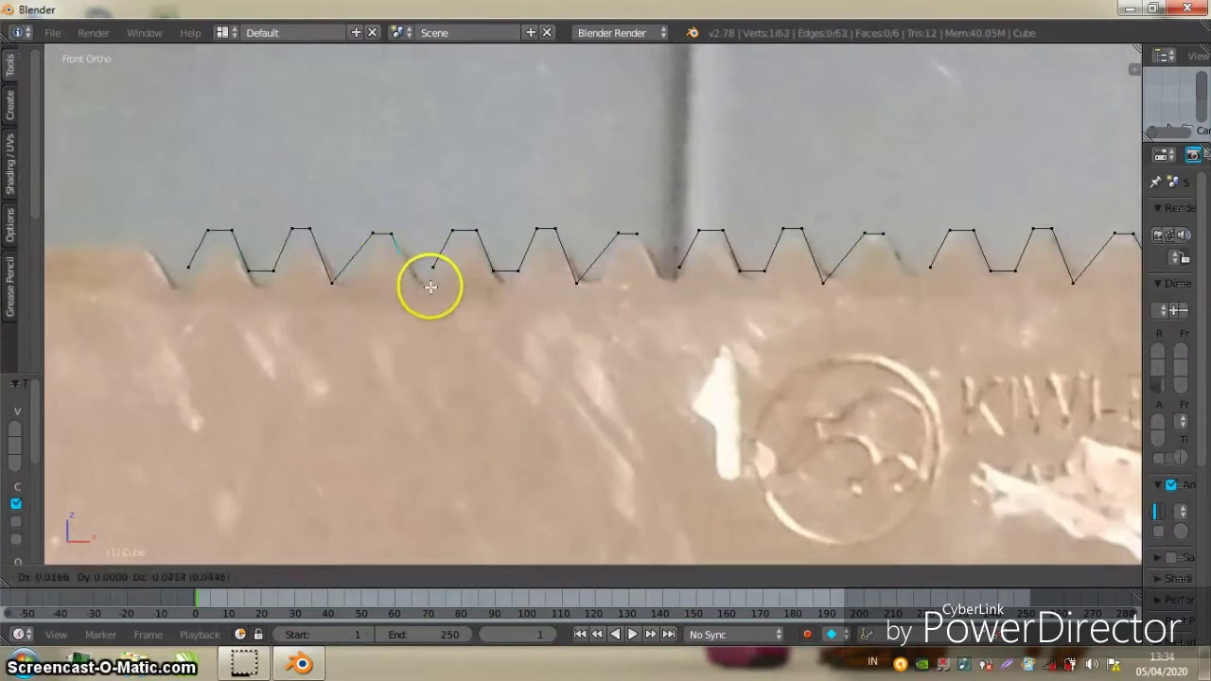
pyautogui.click(434, 291)
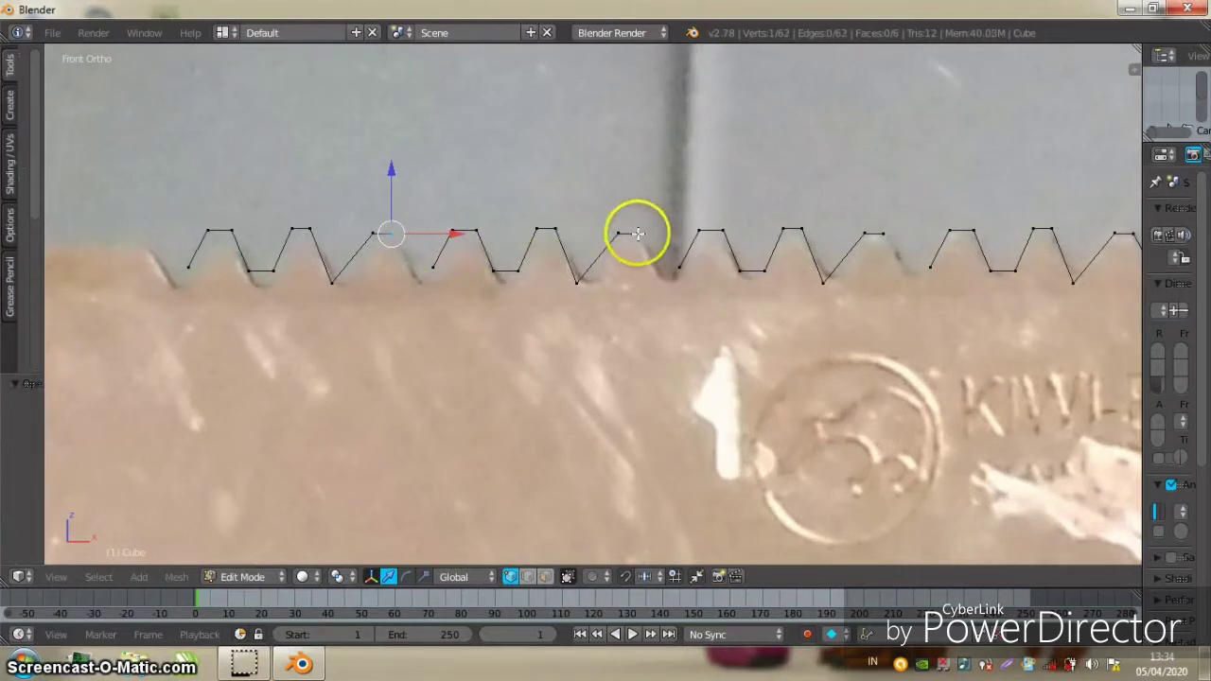
pyautogui.keyDown('shift'); pyautogui.moveTo(910, 277); pyautogui.dragTo(772, 274, button='middle'); pyautogui.keyUp('shift')
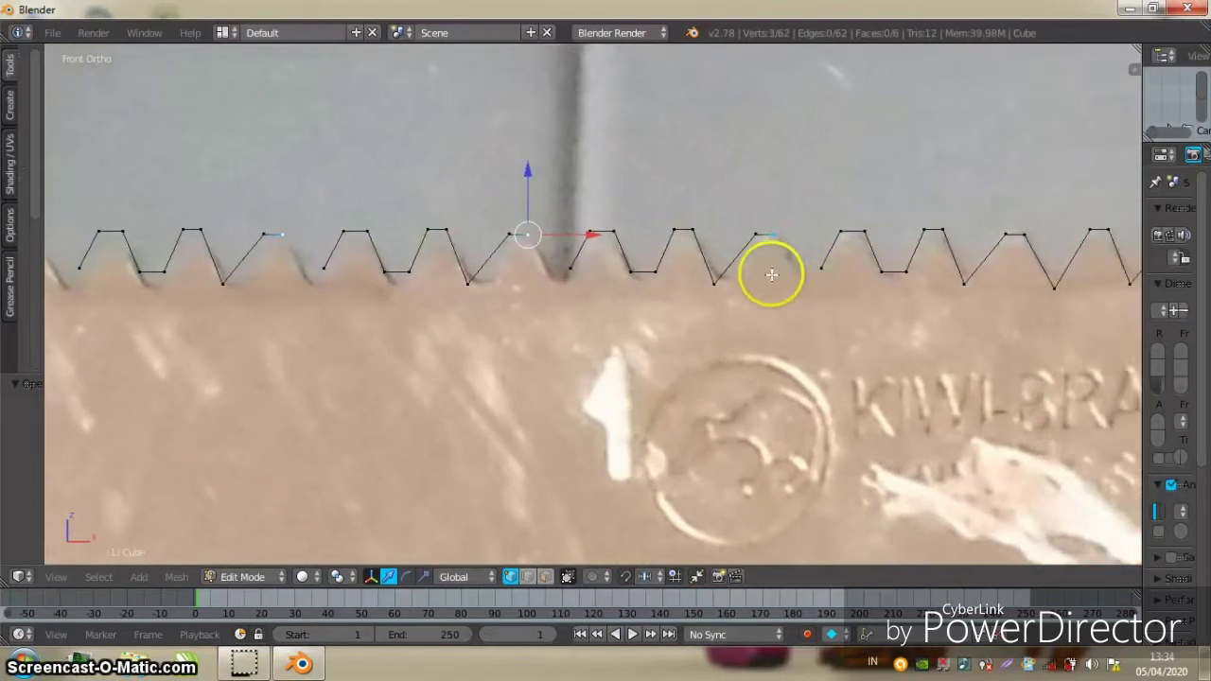
pyautogui.press('e')
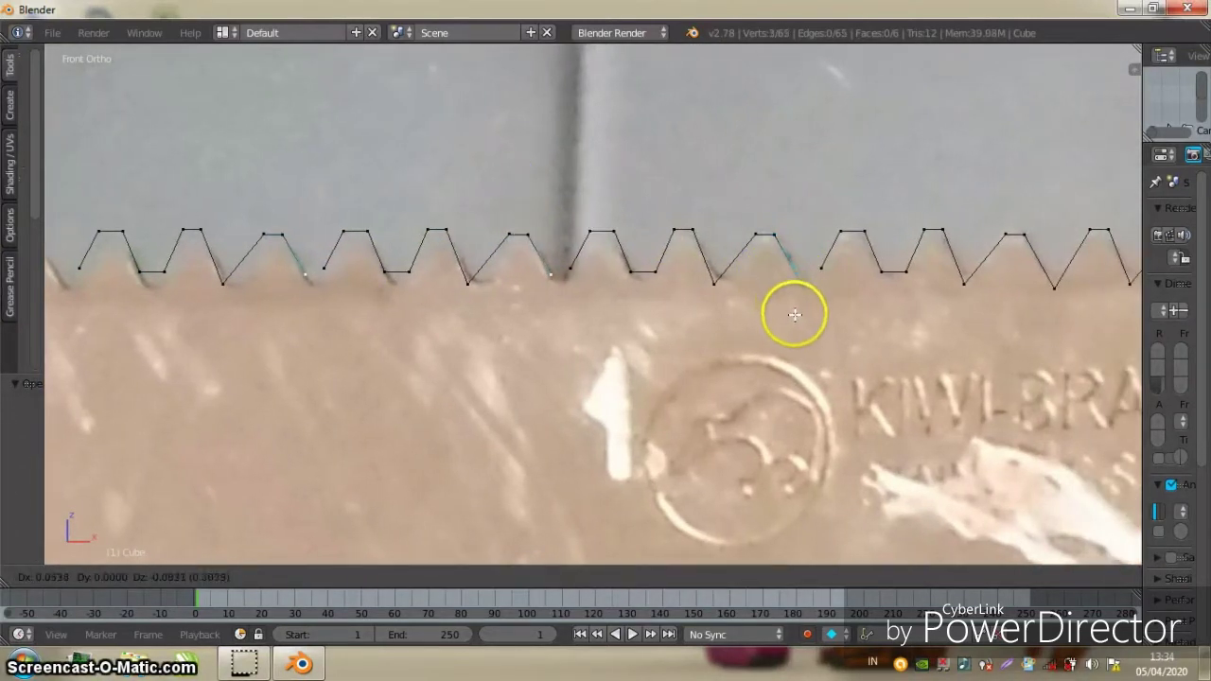
pyautogui.click(795, 315)
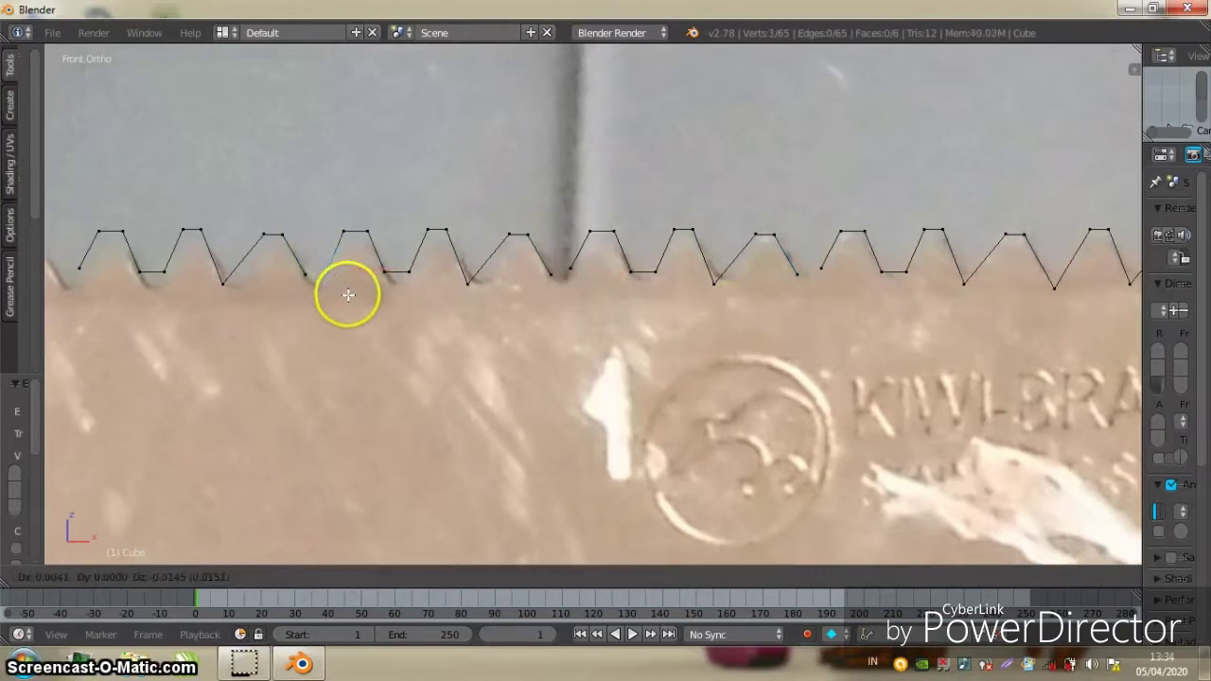
# Nudge a vertex down onto its tooth and select vertices around the tooth notch
pyautogui.keyDown('shift'); pyautogui.click(566, 268); pyautogui.keyUp('shift')
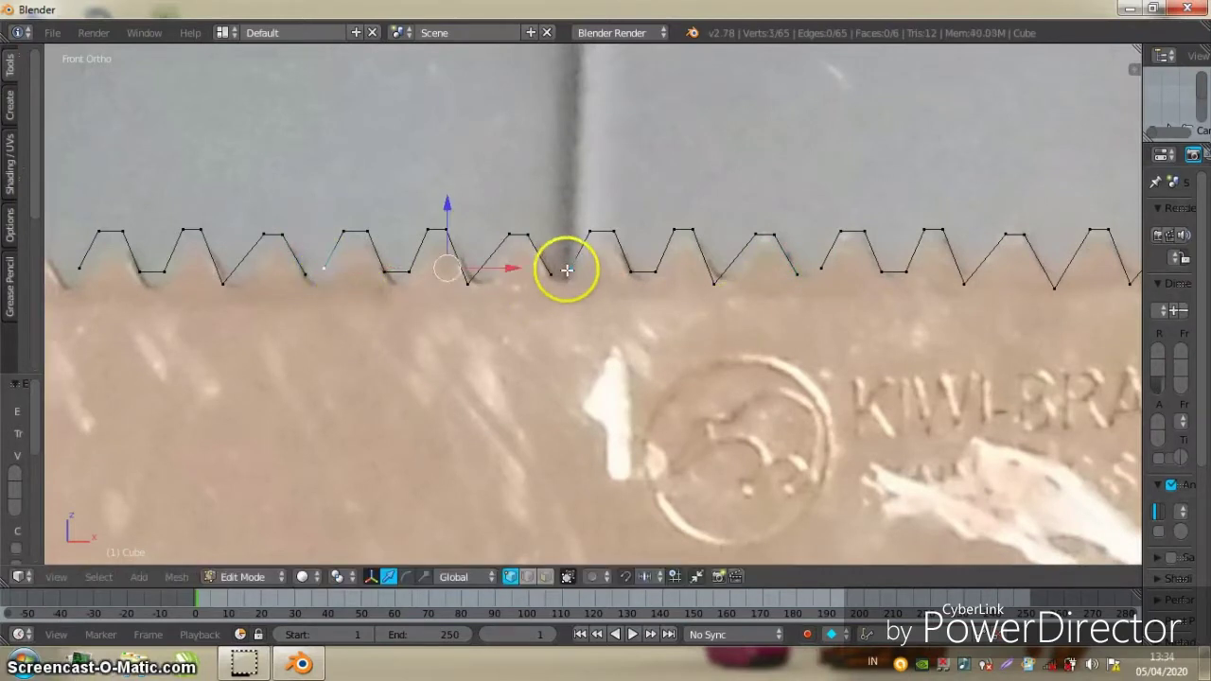
pyautogui.press('g')
pyautogui.click(829, 278)
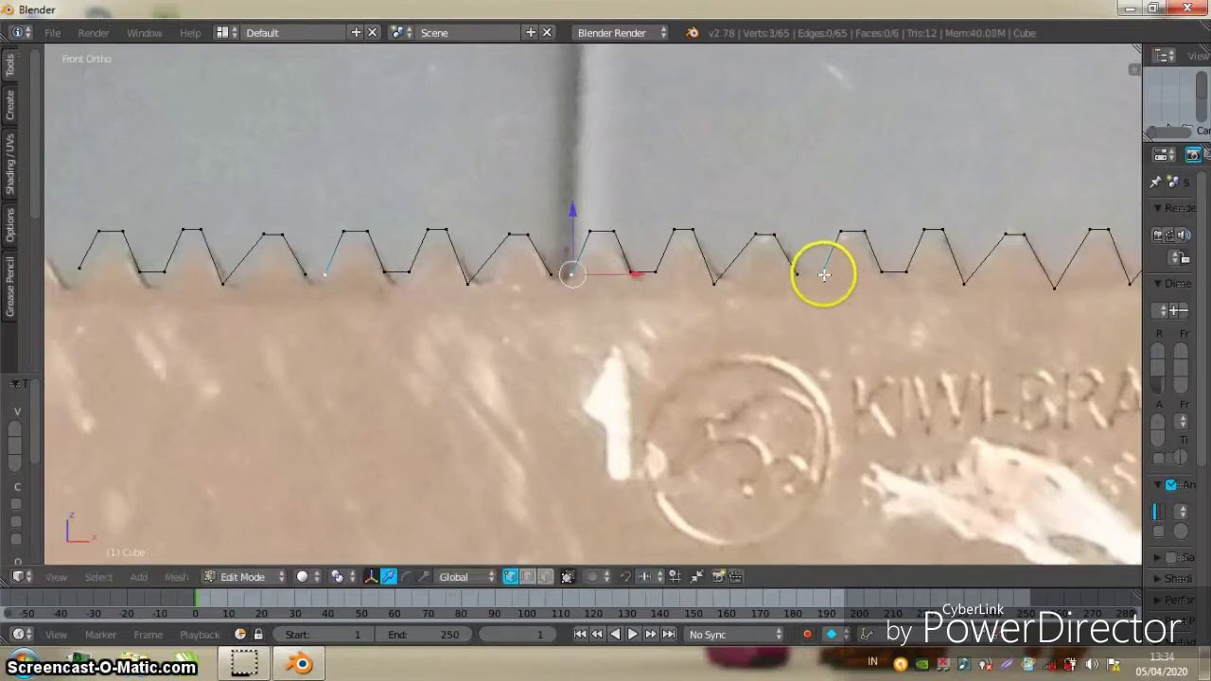
pyautogui.rightClick(803, 276)
pyautogui.rightClick(559, 273)
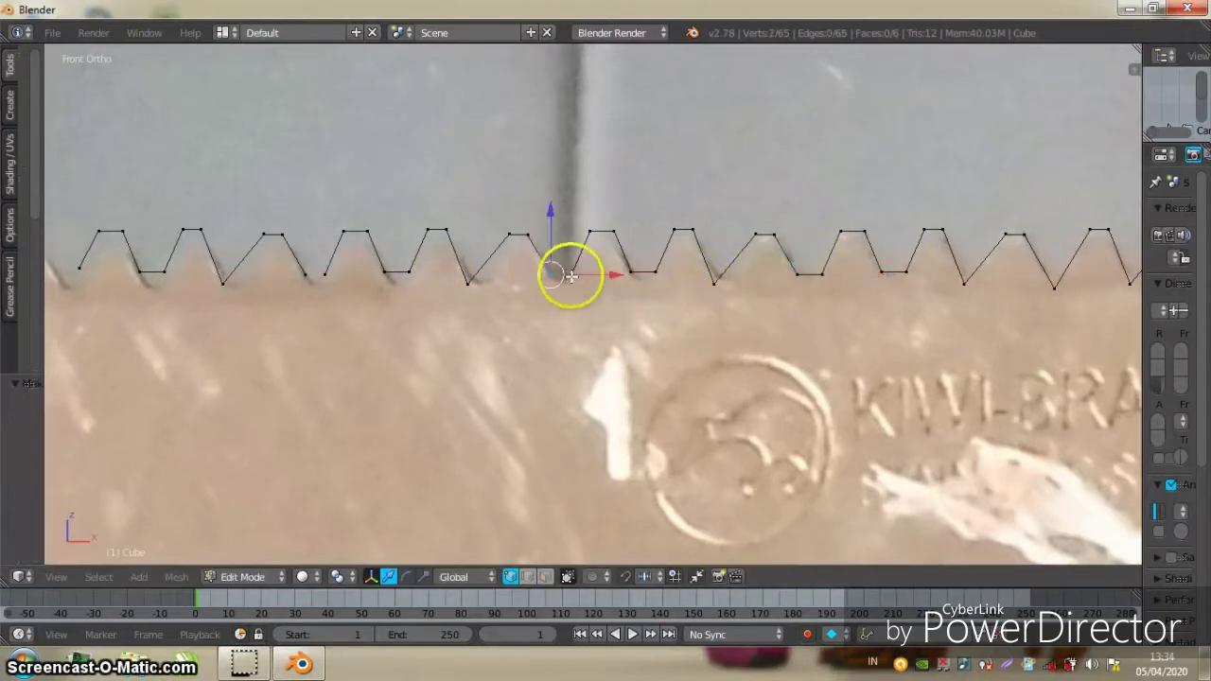
pyautogui.keyDown('shift'); pyautogui.moveTo(430, 290); pyautogui.dragTo(479, 271, button='middle'); pyautogui.keyUp('shift')
pyautogui.rightClick(468, 280)
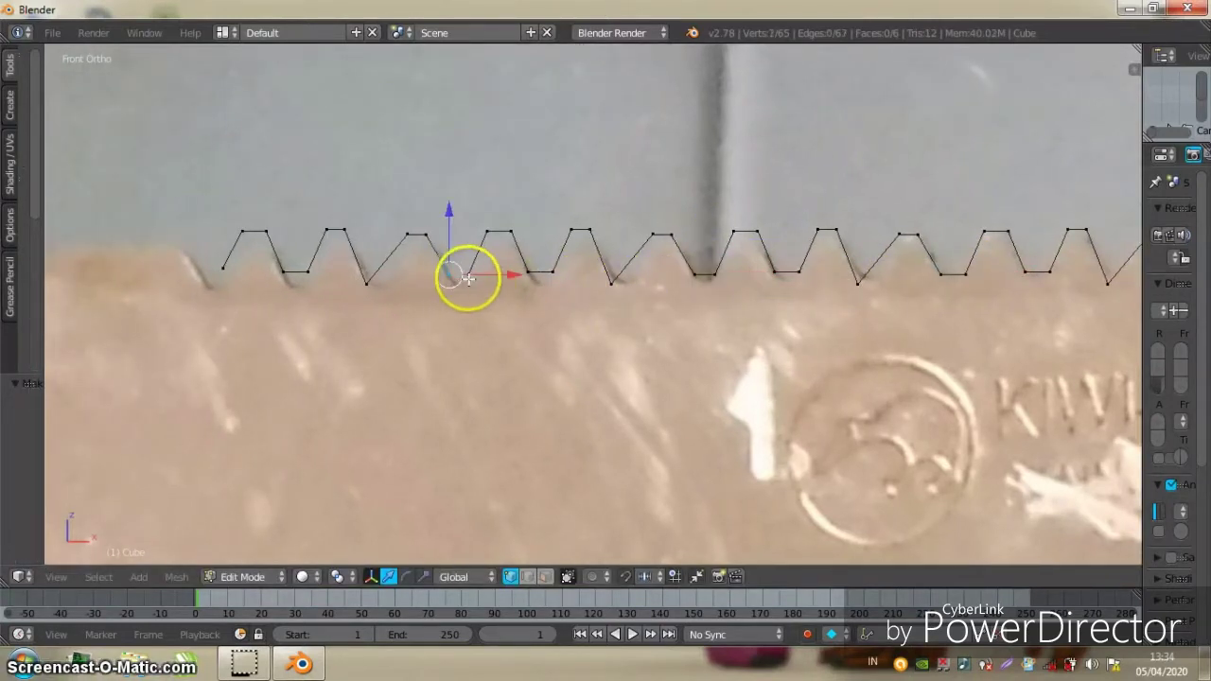
# Subdivide a tooth-slope edge and move its new midpoint onto the photo's tooth
pyautogui.rightClick(400, 240)
pyautogui.keyDown('shift'); pyautogui.rightClick(371, 279); pyautogui.keyUp('shift')
pyautogui.press('w')
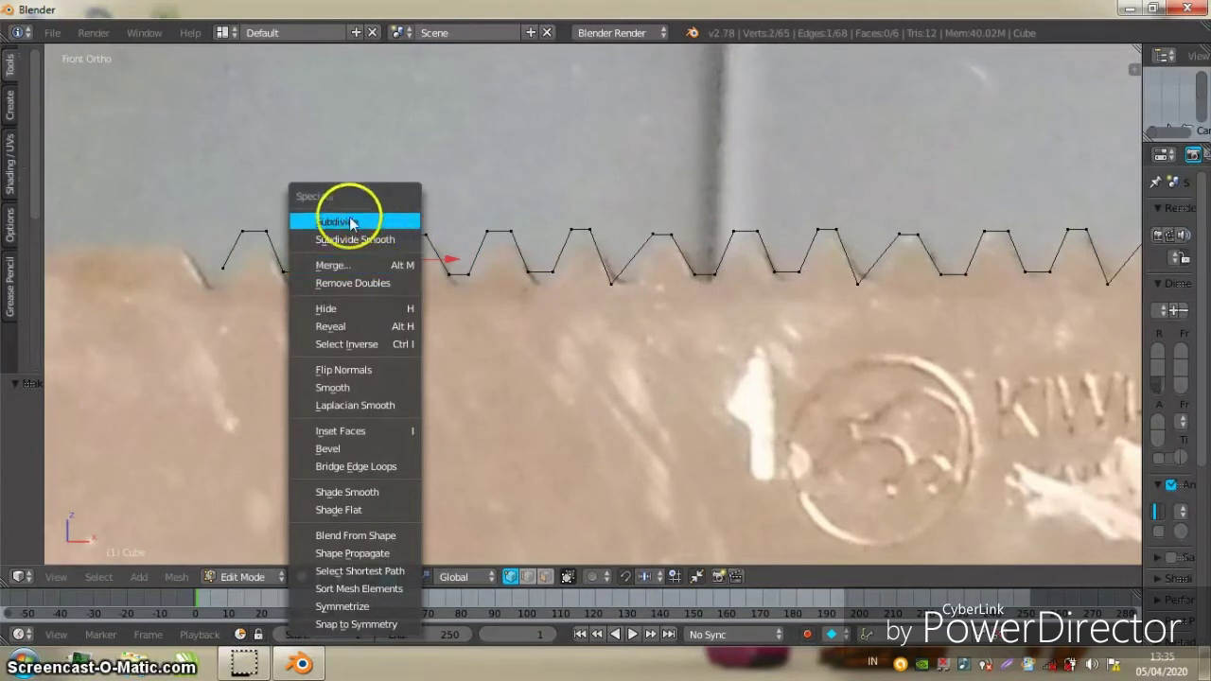
pyautogui.click(352, 222)
pyautogui.press('g')
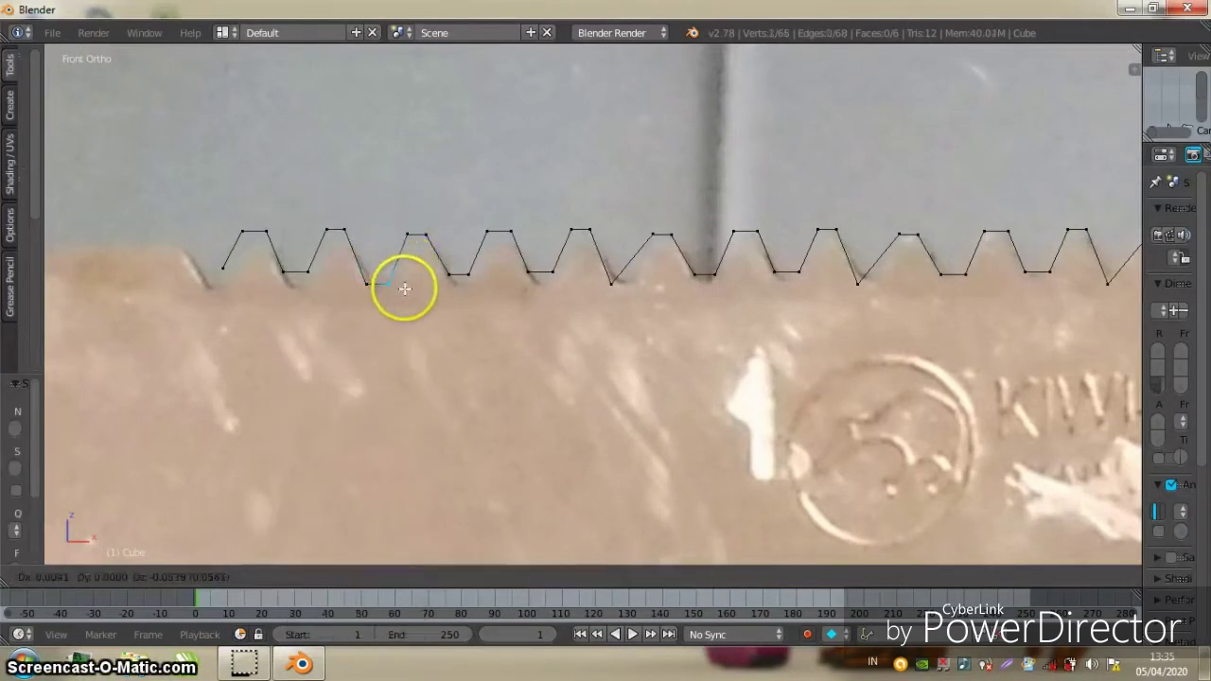
pyautogui.click(403, 286)
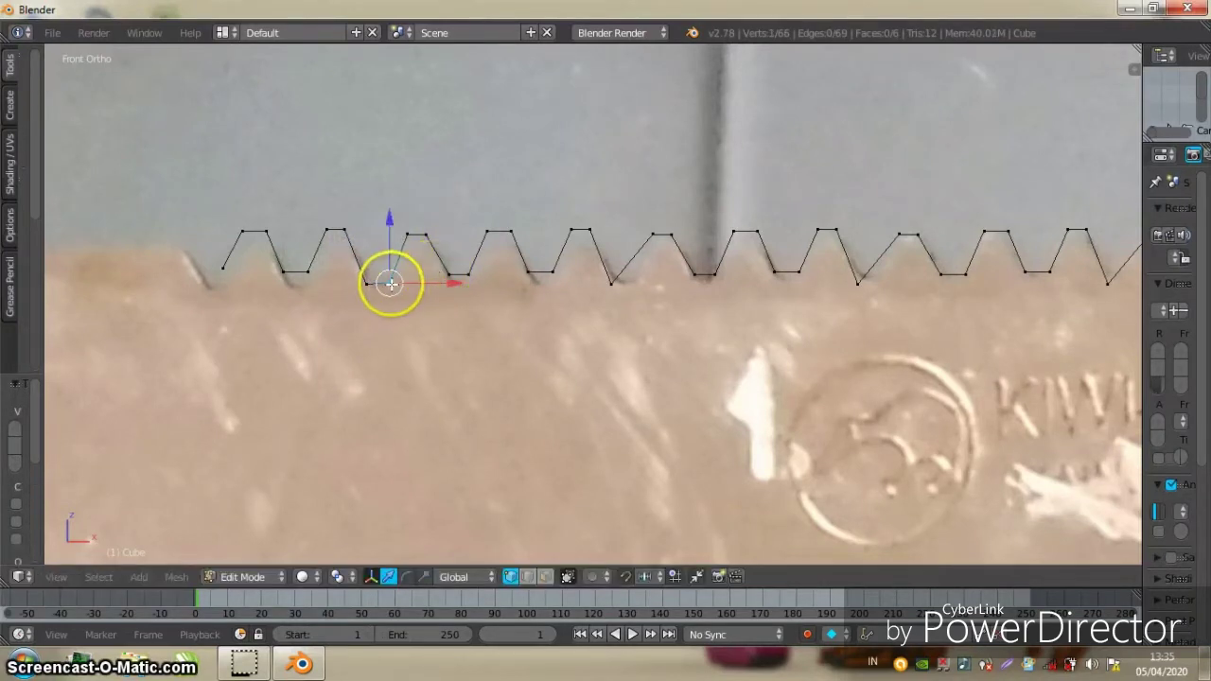
# Subdivide the next tooth edge and place its midpoint vertex on the tooth
pyautogui.keyDown('shift'); pyautogui.moveTo(392, 279); pyautogui.dragTo(523, 269, button='middle'); pyautogui.keyUp('shift')
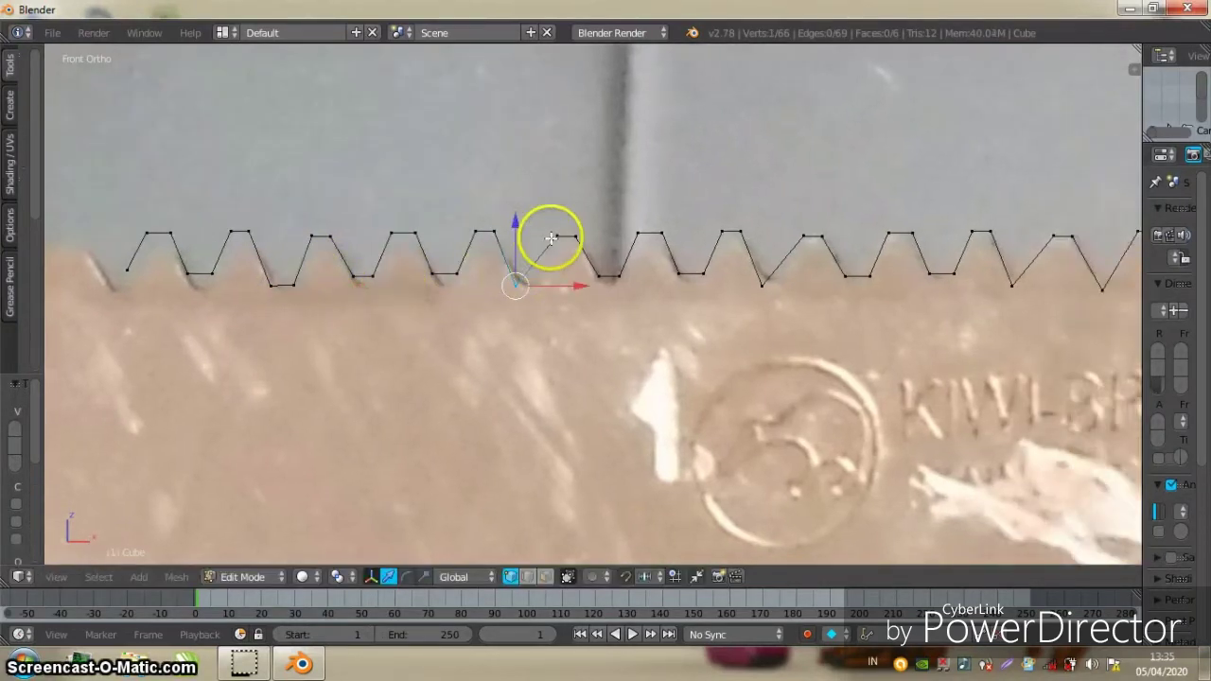
pyautogui.keyDown('shift'); pyautogui.rightClick(550, 239); pyautogui.keyUp('shift')
pyautogui.press('w')
pyautogui.click(549, 217)
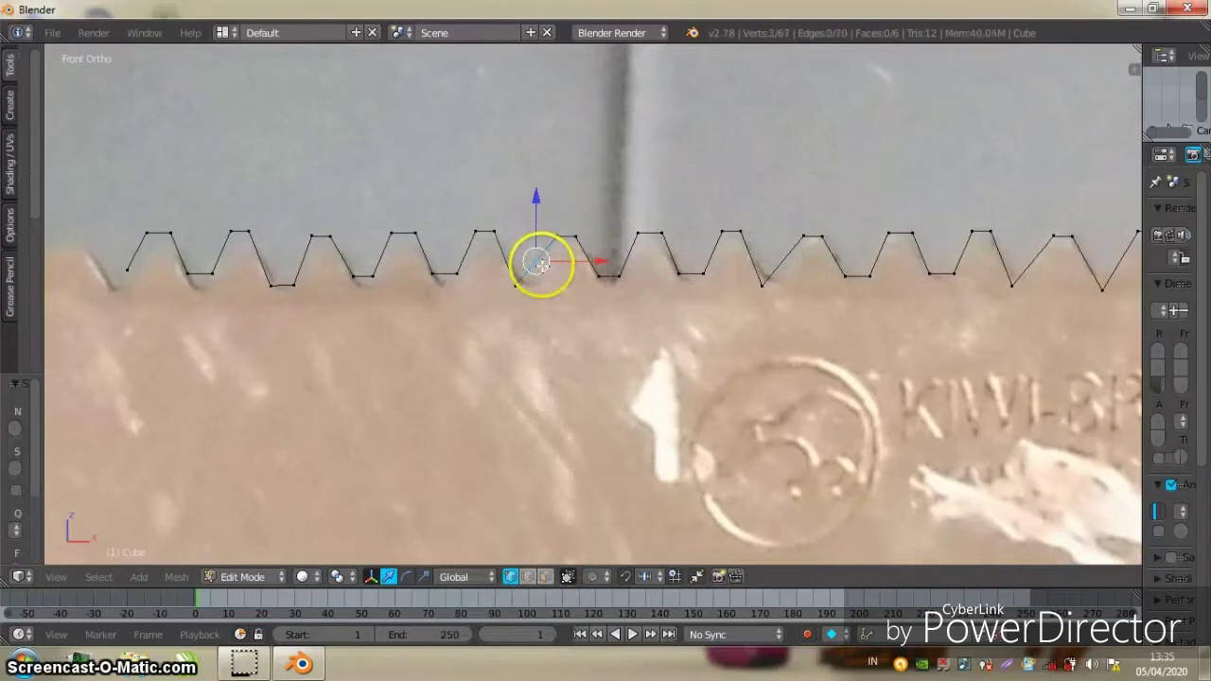
pyautogui.rightClick(542, 277)
pyautogui.press('g')
pyautogui.click(549, 290)
# Subdivide a V-notch edge and drop the new vertex to the tooth bottom
pyautogui.keyDown('shift'); pyautogui.moveTo(684, 279); pyautogui.dragTo(568, 288, button='middle'); pyautogui.keyUp('shift')
pyautogui.rightClick(562, 289)
pyautogui.keyDown('shift'); pyautogui.rightClick(600, 244); pyautogui.keyUp('shift')
pyautogui.press('w')
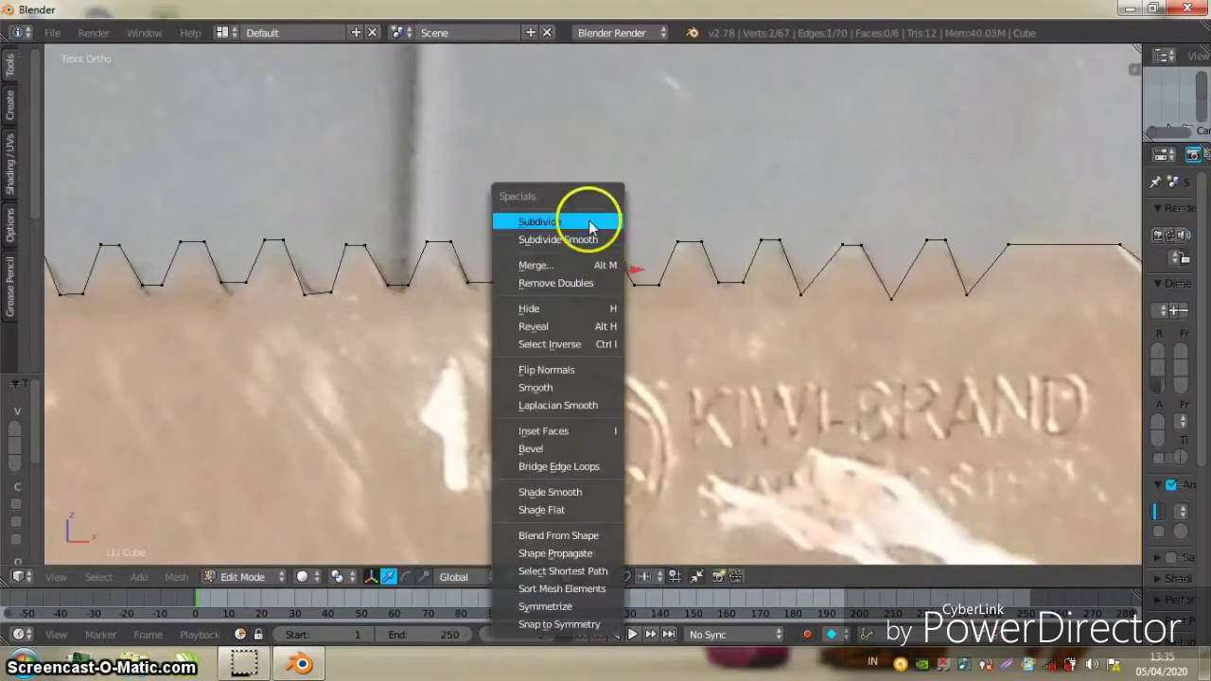
pyautogui.click(595, 217)
pyautogui.press('g')
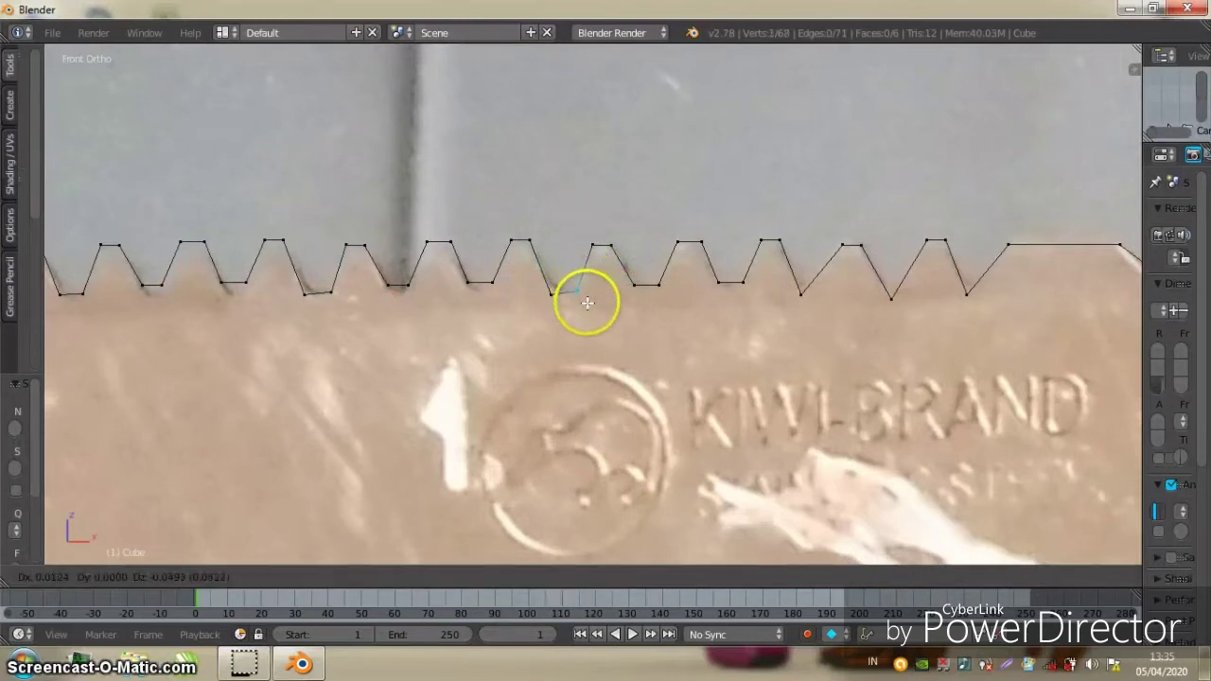
pyautogui.click(585, 299)
# Extrude from two tooth-top vertices and subdivide the edge between them
pyautogui.rightClick(857, 248)
pyautogui.keyDown('shift'); pyautogui.moveTo(888, 292); pyautogui.dragTo(690, 296, button='middle'); pyautogui.keyUp('shift')
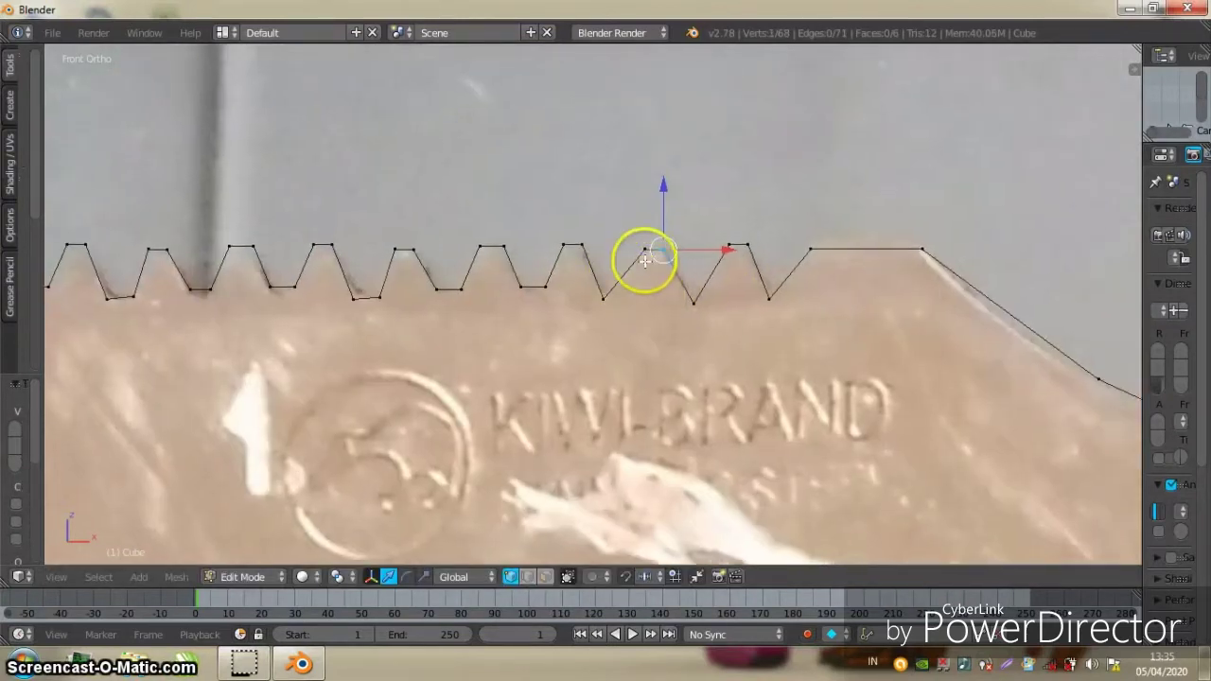
pyautogui.rightClick(643, 256)
pyautogui.press('e')
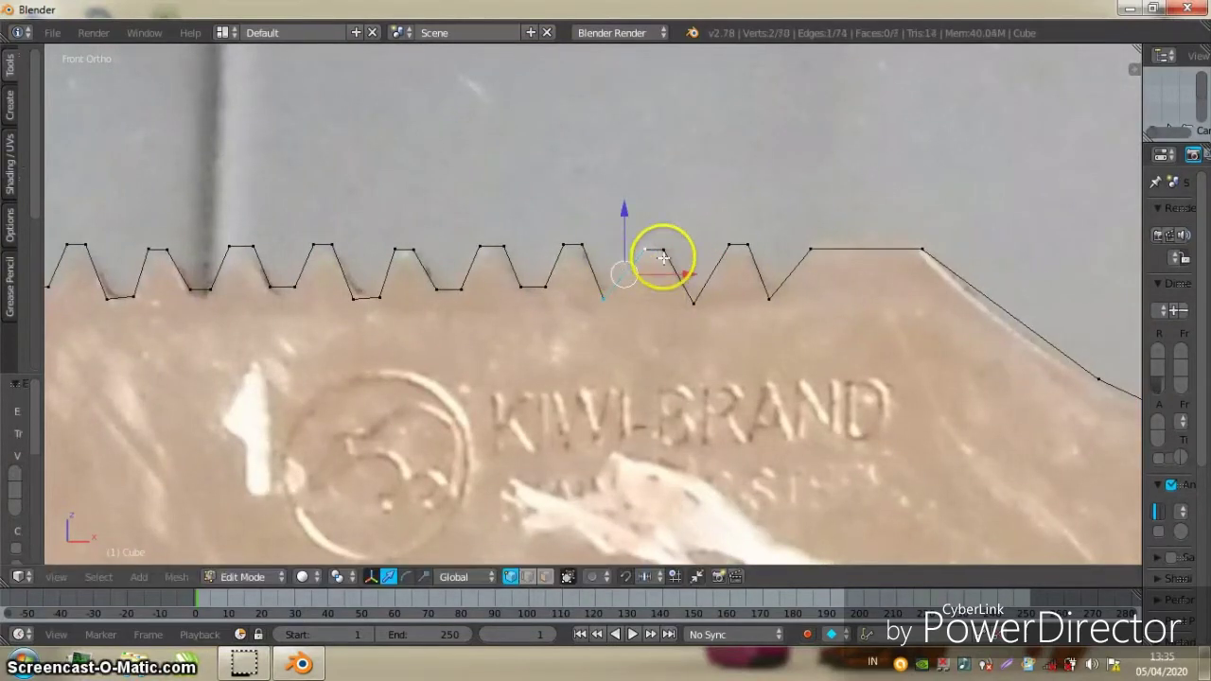
pyautogui.press('w')
pyautogui.click(620, 264)
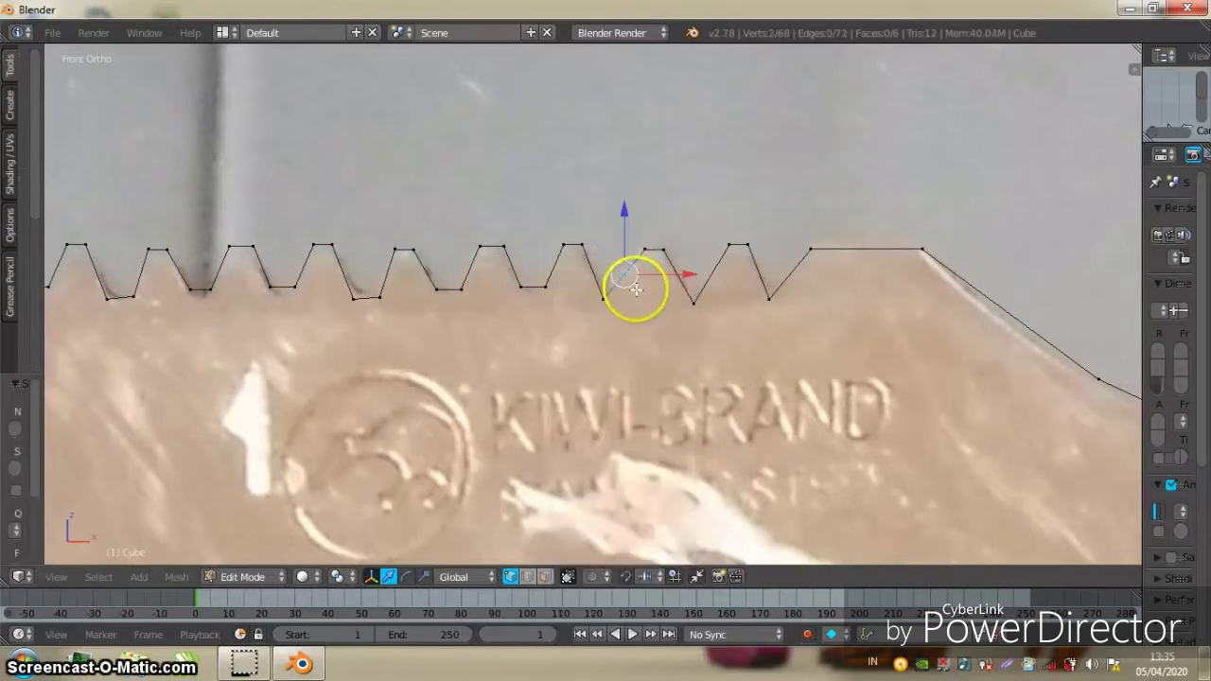
# Subdivide the edge between two notch-bottom vertices near the right end
pyautogui.keyDown('ctrl'); pyautogui.rightClick(606, 289); pyautogui.keyUp('ctrl')
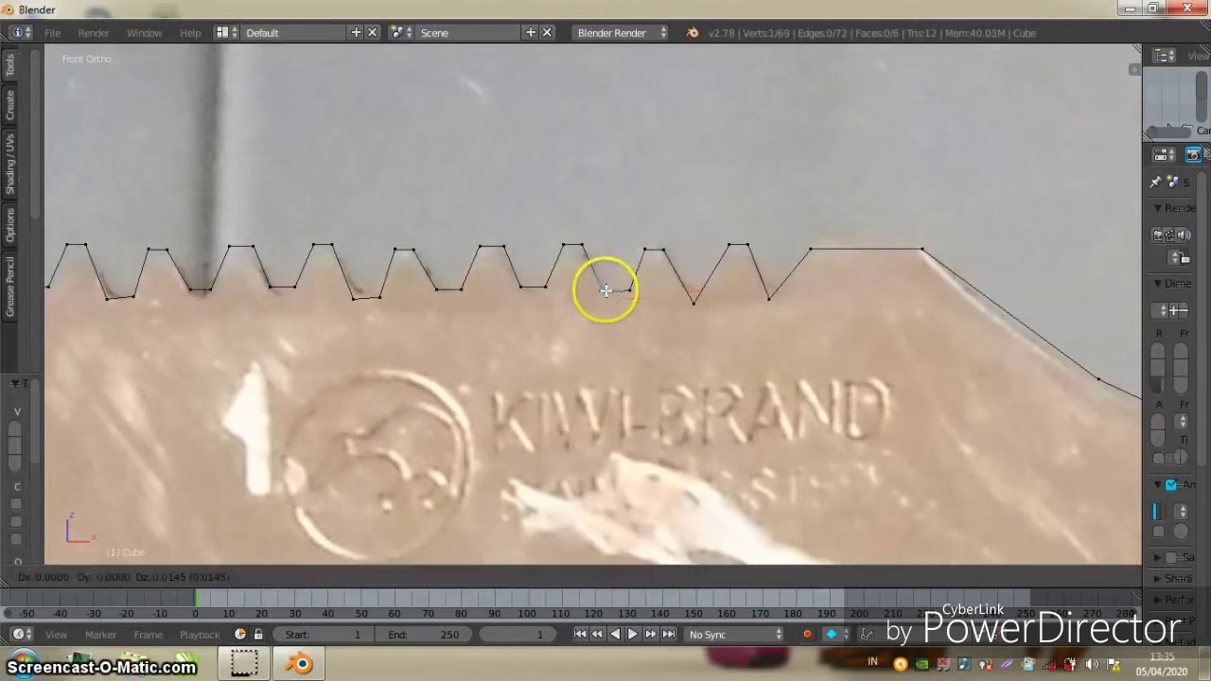
pyautogui.rightClick(695, 301)
pyautogui.press('w')
pyautogui.click(713, 289)
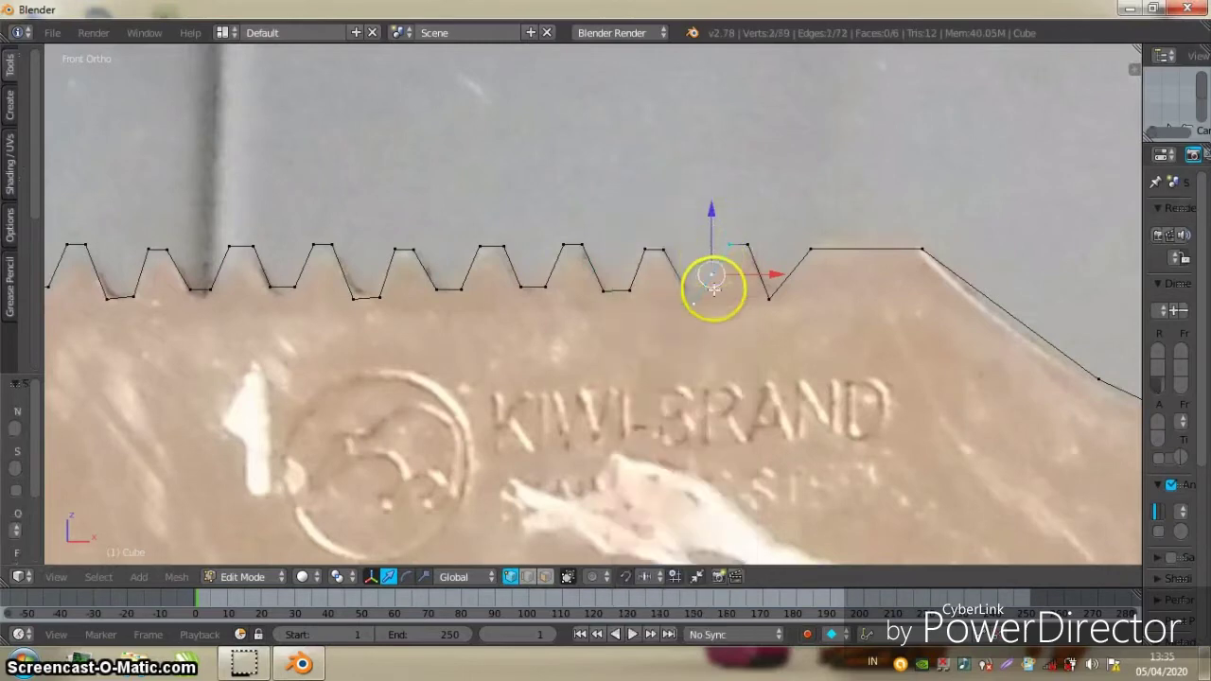
# Extrude two more zigzag tooth vertices from the leftmost tooth vertex along the spine
pyautogui.scroll(-4, 716, 305)
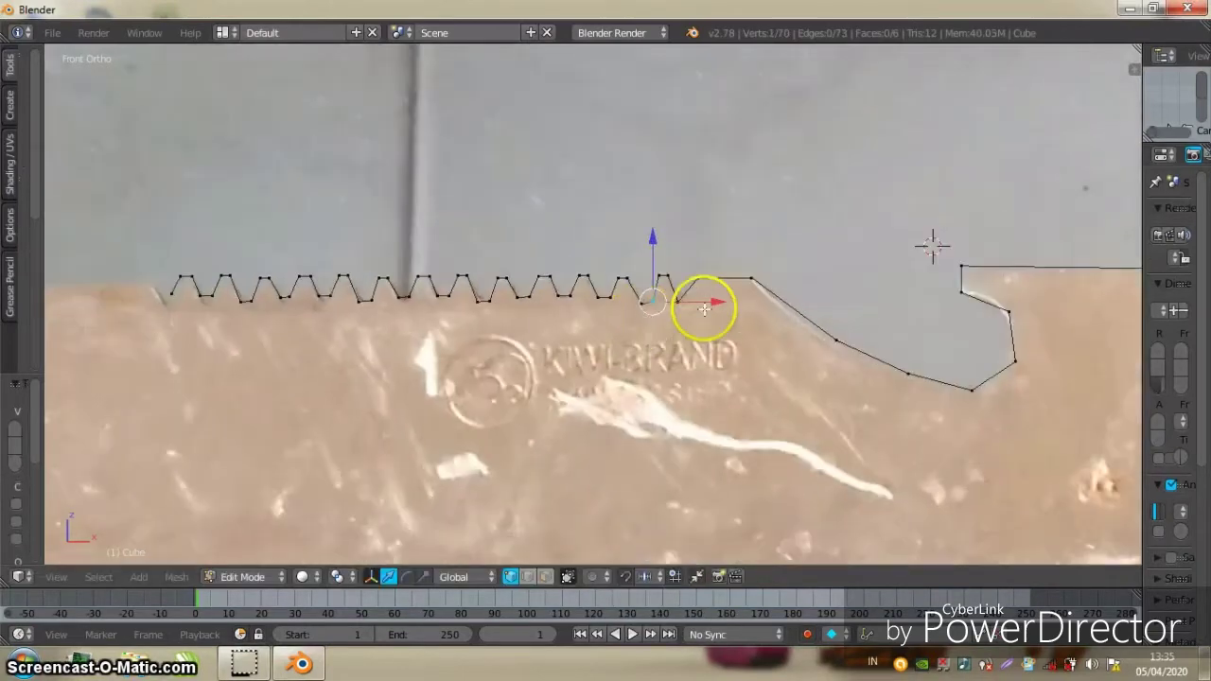
pyautogui.keyDown('ctrl'); pyautogui.scroll(2, 698, 306); pyautogui.keyUp('ctrl')
pyautogui.scroll(2, 303, 296)
pyautogui.keyDown('ctrl'); pyautogui.scroll(2, 312, 292); pyautogui.keyUp('ctrl')
pyautogui.rightClick(346, 275)
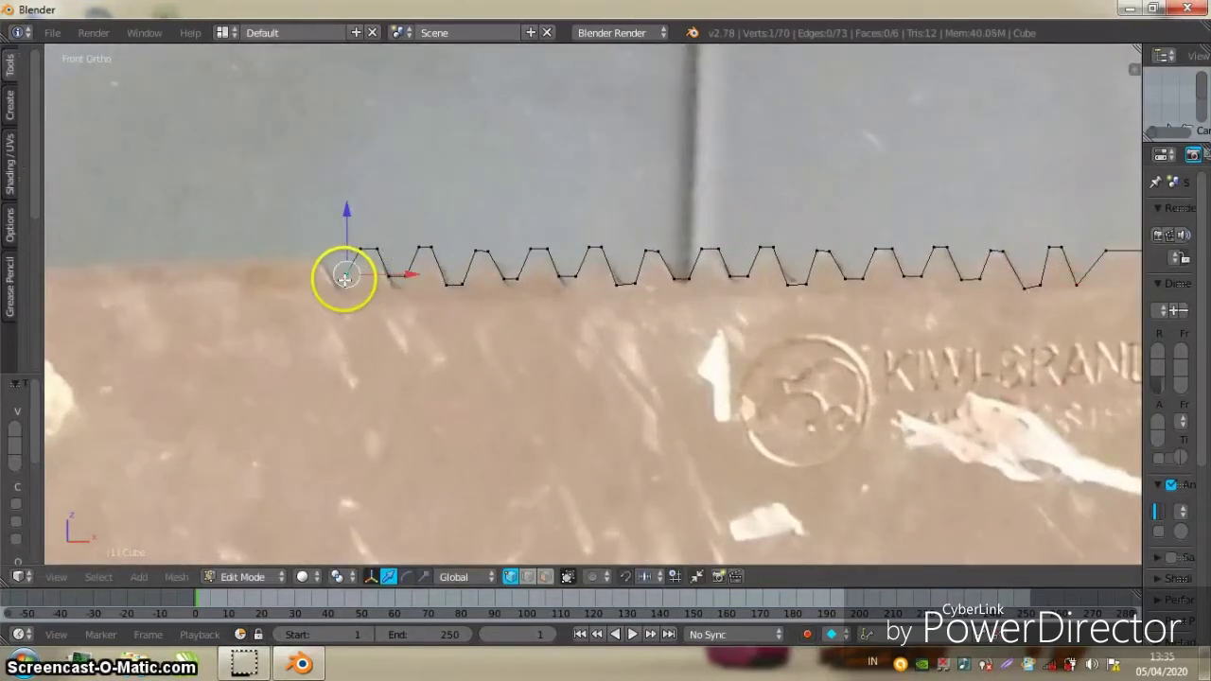
pyautogui.scroll(1, 343, 278)
pyautogui.scroll(1, 343, 284)
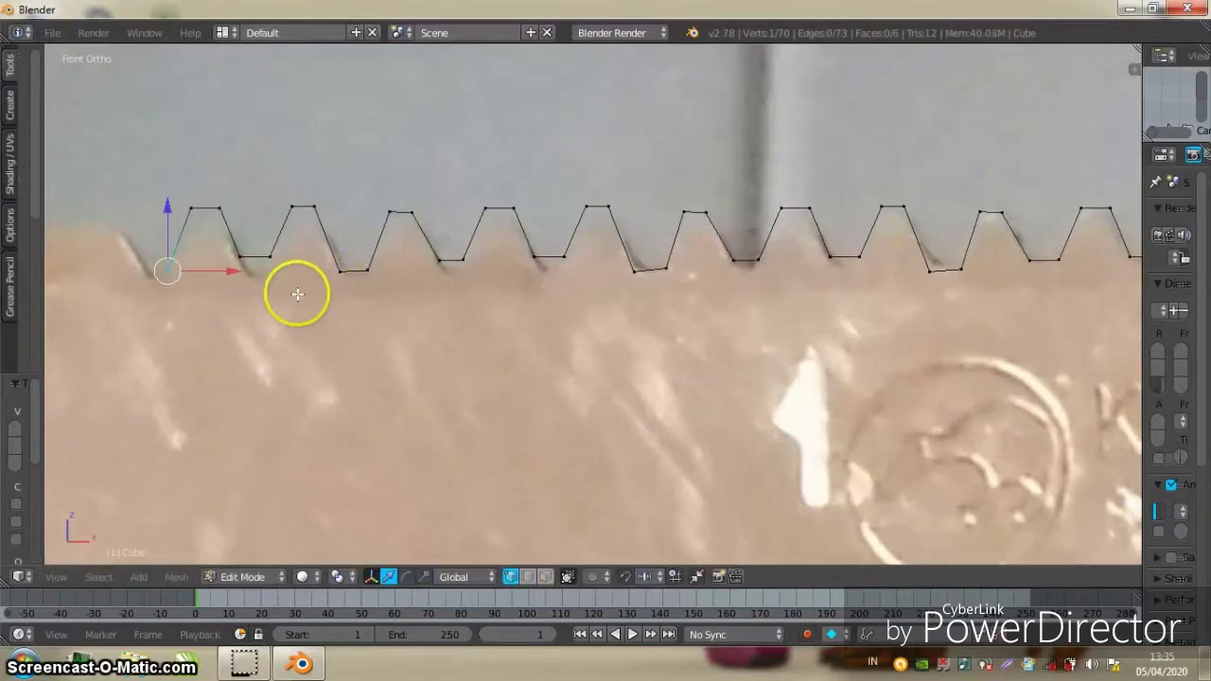
pyautogui.keyDown('ctrl'); pyautogui.scroll(2, 397, 308); pyautogui.keyUp('ctrl')
pyautogui.press('e')
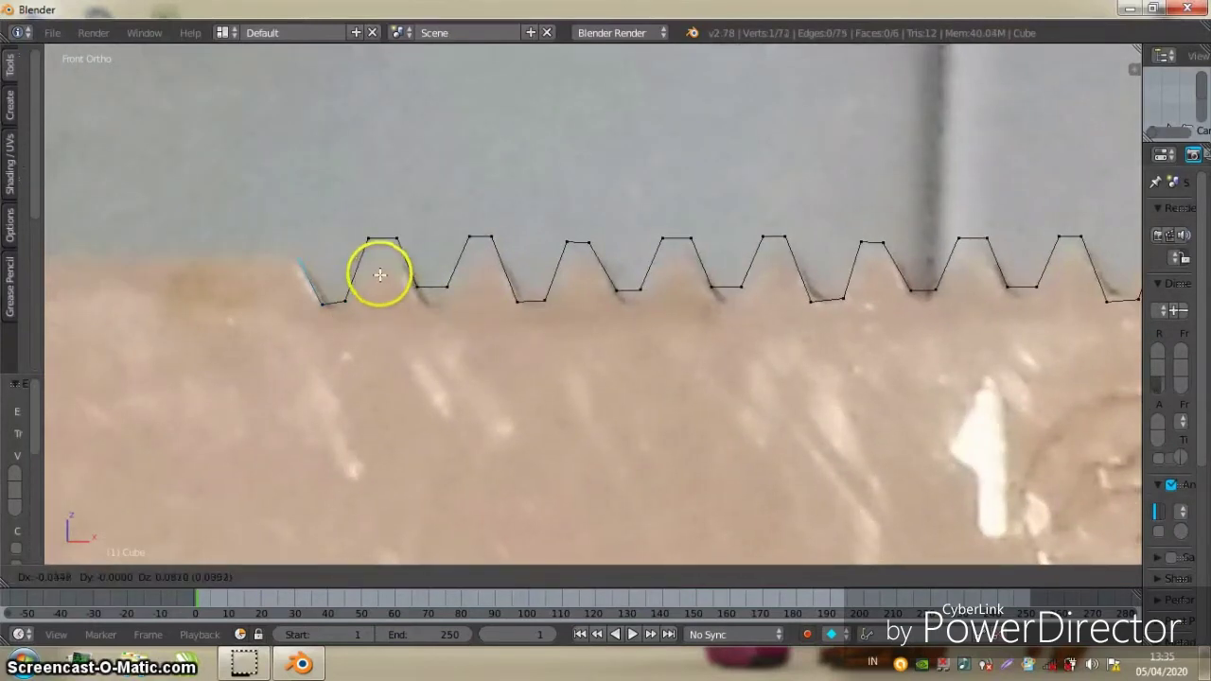
pyautogui.click(379, 275)
pyautogui.press('e')
pyautogui.click(280, 269)
# Box-select the teeth's lower points and scale them flat onto one height
pyautogui.scroll(-2, 354, 270)
pyautogui.scroll(-1, 433, 278)
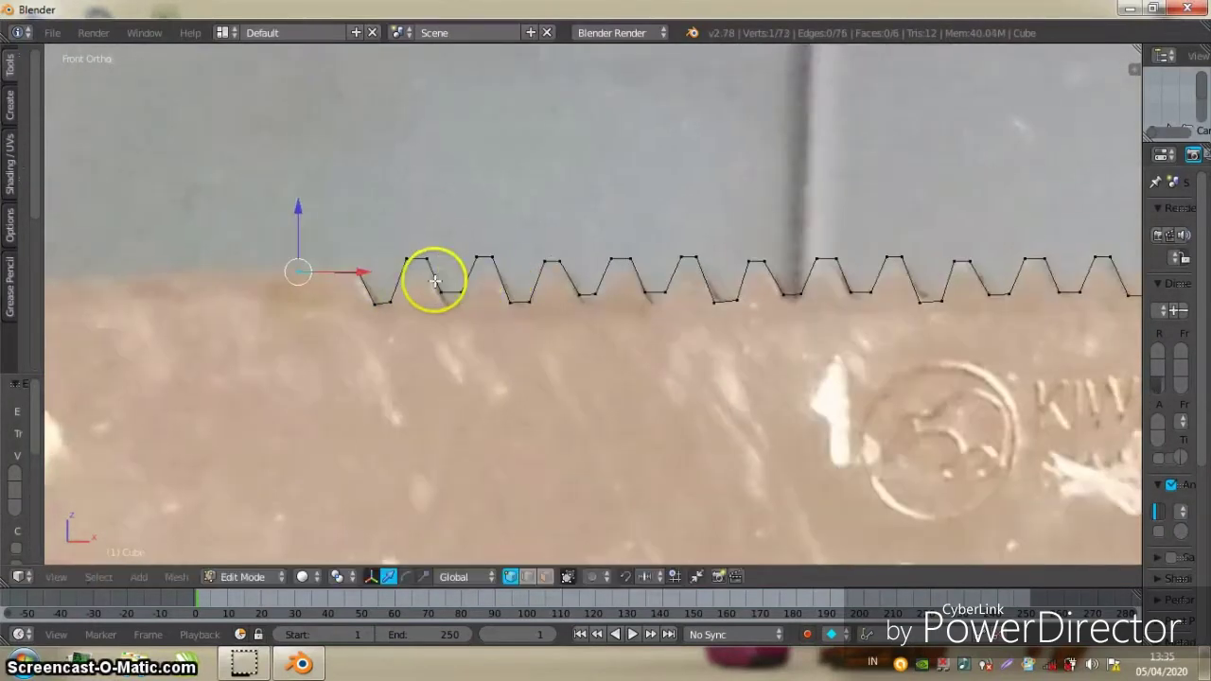
pyautogui.keyDown('ctrl'); pyautogui.scroll(-3, 433, 278); pyautogui.keyUp('ctrl')
pyautogui.keyDown('ctrl'); pyautogui.scroll(-3, 595, 275); pyautogui.keyUp('ctrl')
pyautogui.keyDown('ctrl'); pyautogui.scroll(-1, 467, 276); pyautogui.keyUp('ctrl')
pyautogui.keyDown('ctrl'); pyautogui.scroll(-2, 471, 277); pyautogui.keyUp('ctrl')
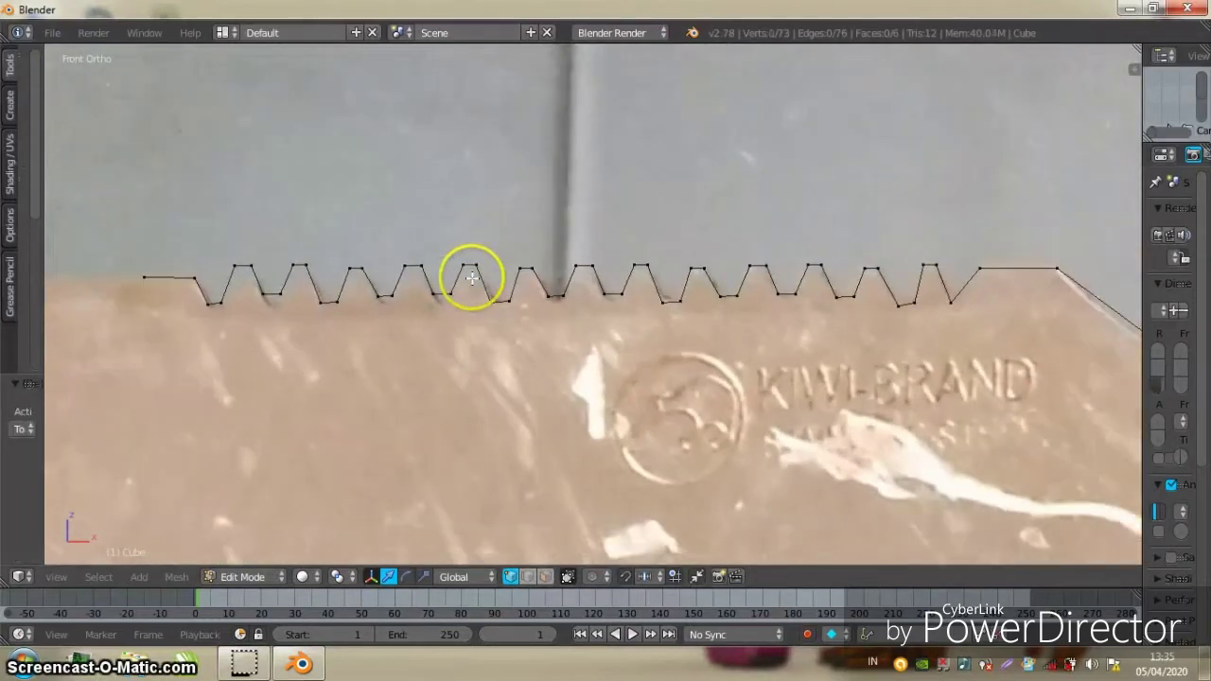
pyautogui.press('b')
pyautogui.moveTo(177, 294); pyautogui.dragTo(987, 375)
pyautogui.press('s')
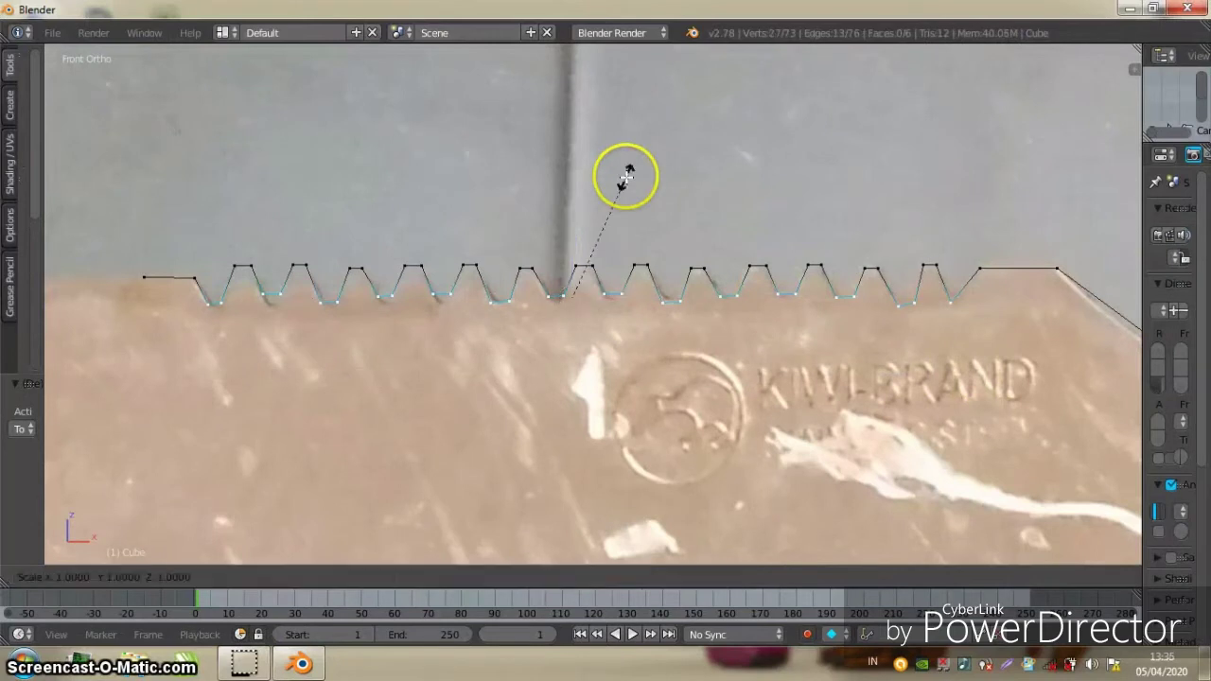
pyautogui.press('Return')
pyautogui.keyDown('ctrl'); pyautogui.scroll(2, 606, 218); pyautogui.keyUp('ctrl')
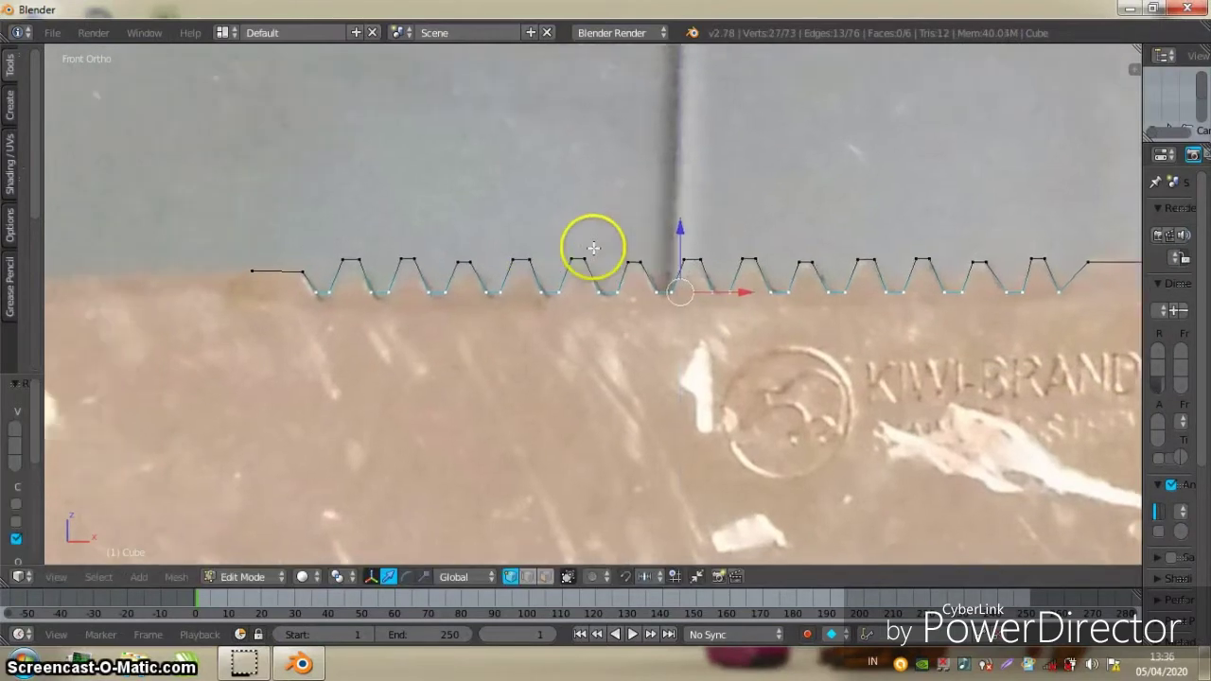
pyautogui.keyDown('ctrl'); pyautogui.scroll(1, 502, 249); pyautogui.keyUp('ctrl')
pyautogui.keyDown('ctrl'); pyautogui.scroll(3, 530, 248); pyautogui.keyUp('ctrl')
pyautogui.keyDown('ctrl'); pyautogui.scroll(2, 625, 260); pyautogui.keyUp('ctrl')
pyautogui.keyDown('ctrl'); pyautogui.scroll(2, 594, 272); pyautogui.keyUp('ctrl')
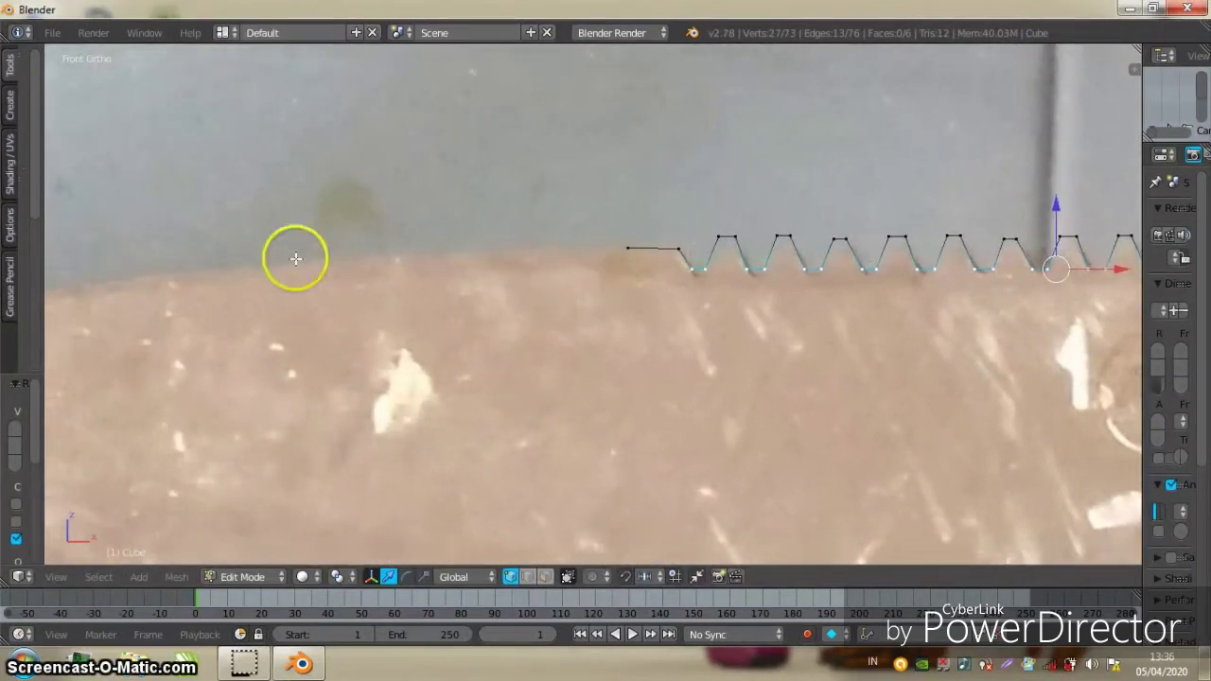
# Reposition the leftmost zigzag vertex and extrude a new vertex along the spine
pyautogui.rightClick(627, 248)
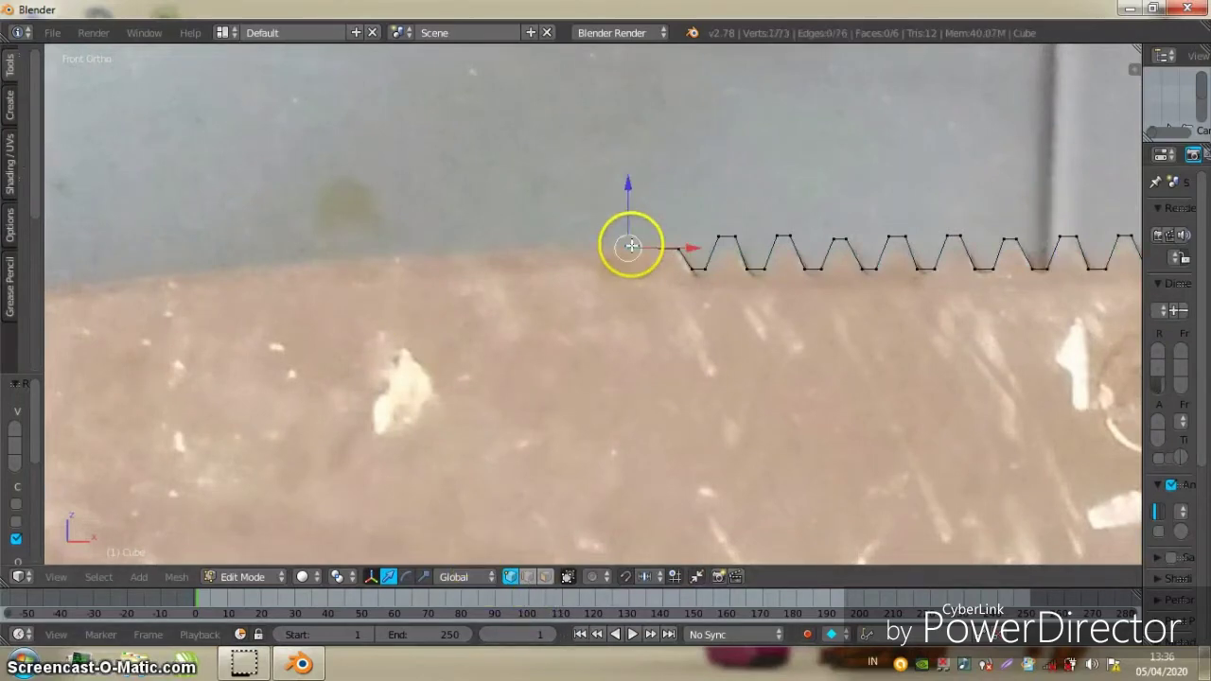
pyautogui.keyDown('ctrl'); pyautogui.scroll(2, 653, 251); pyautogui.keyUp('ctrl')
pyautogui.scroll(-1, 670, 253)
pyautogui.press('g')
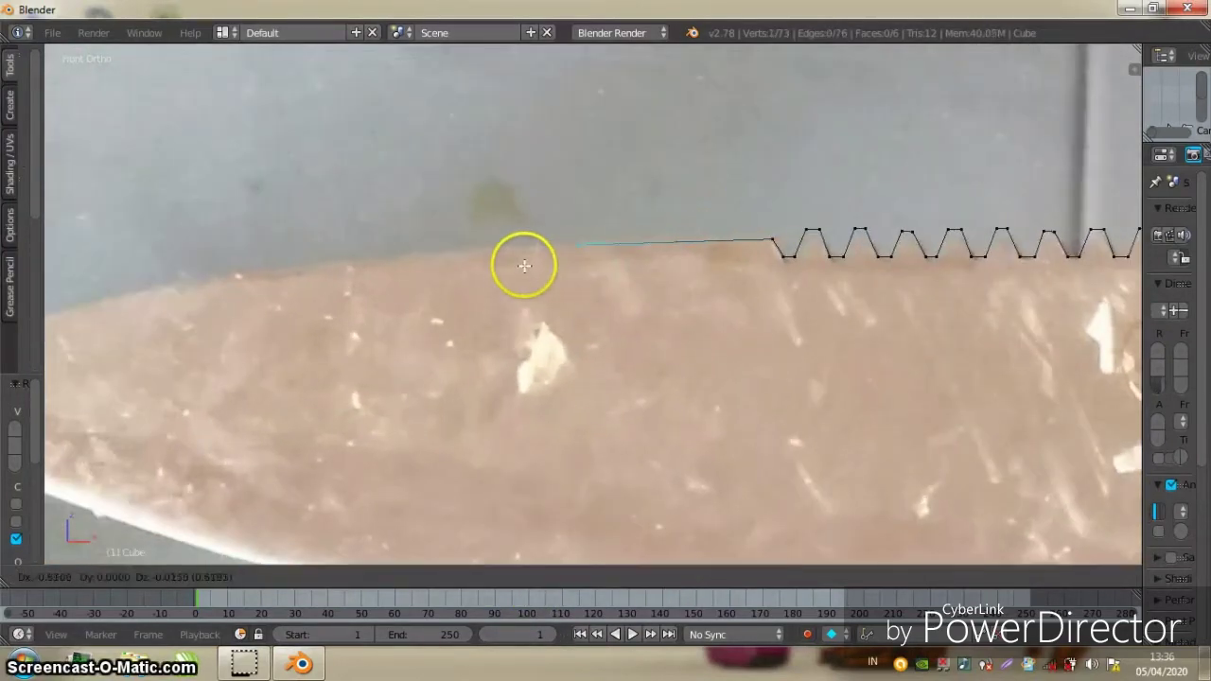
pyautogui.click(525, 265)
pyautogui.press('e')
pyautogui.click(281, 285)
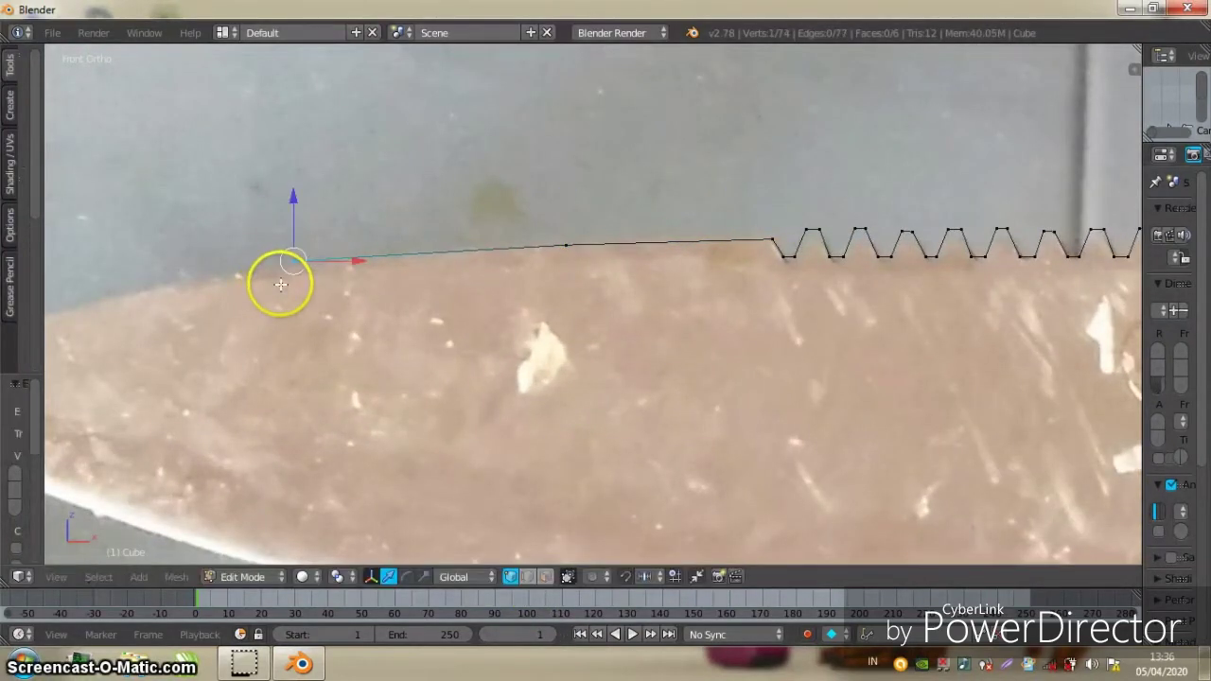
# Extrude spine vertices forward to the knife tip and just below it
pyautogui.keyDown('shift'); pyautogui.moveTo(281, 285); pyautogui.dragTo(464, 243, button='middle'); pyautogui.keyUp('shift')
pyautogui.press('e')
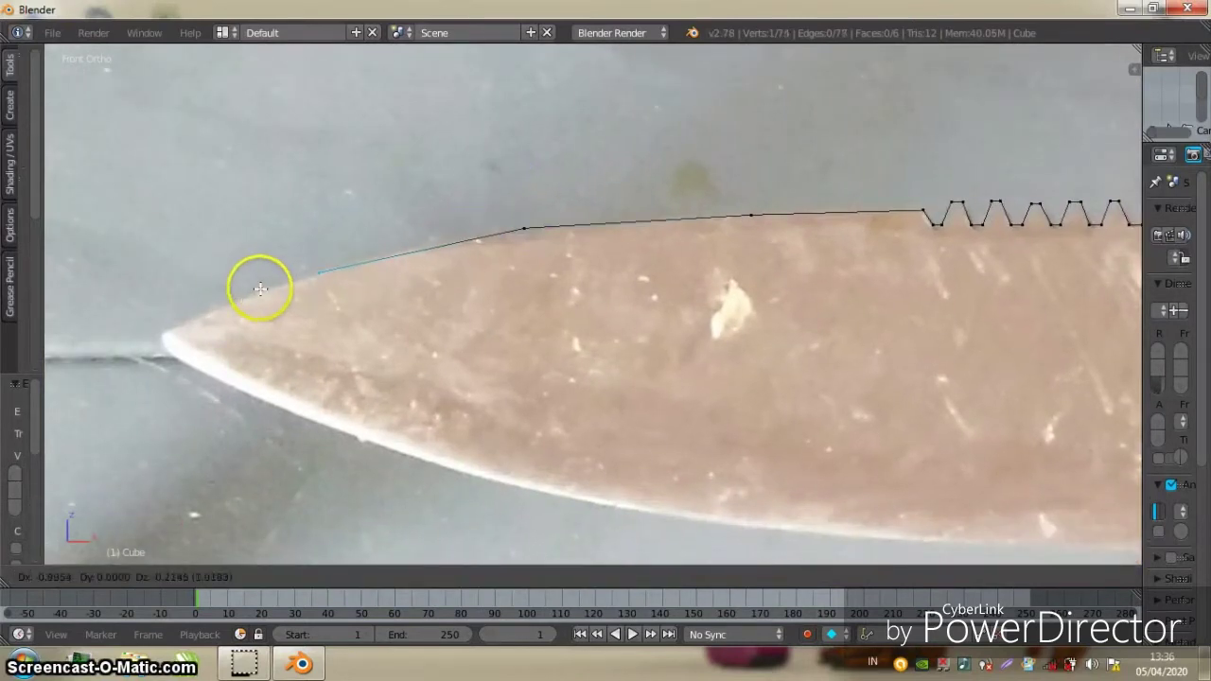
pyautogui.click(260, 288)
pyautogui.press('e')
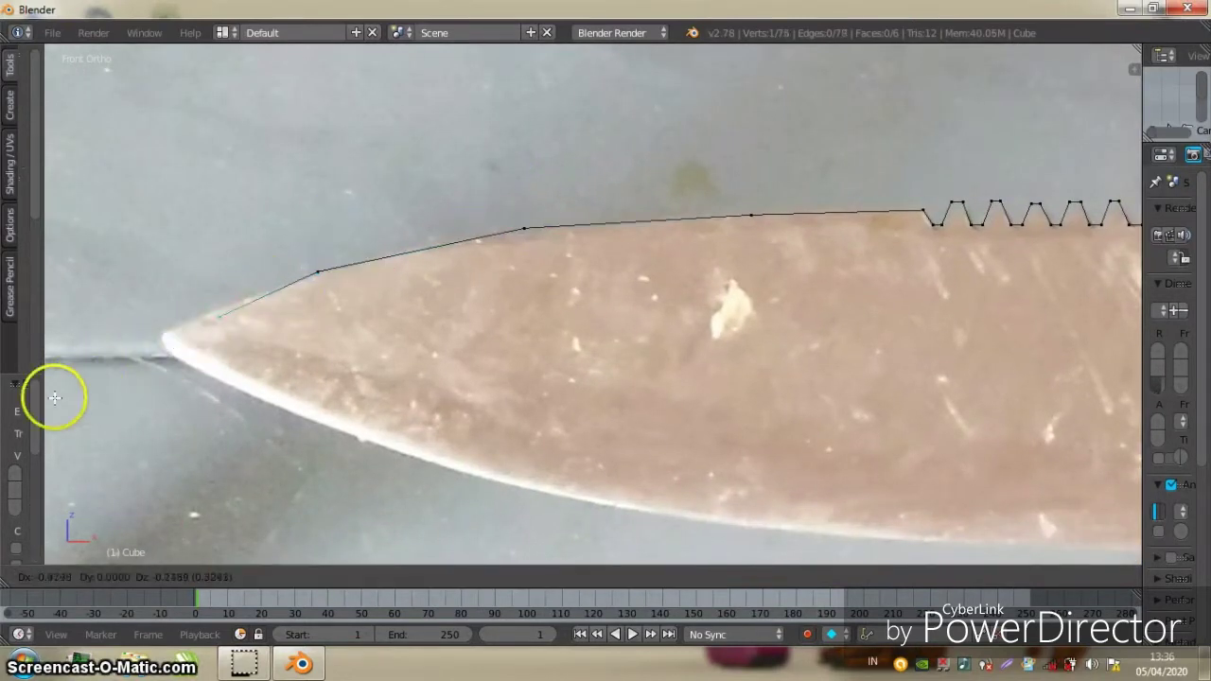
pyautogui.click(1113, 406)
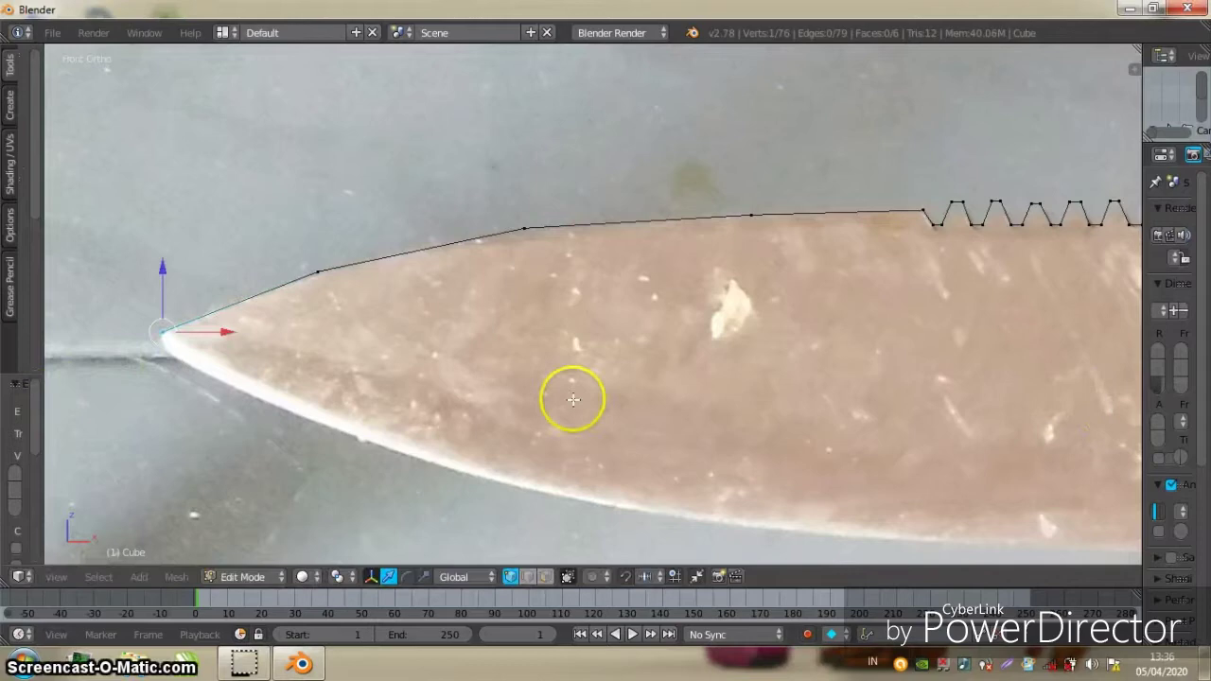
pyautogui.press('e')
pyautogui.click(194, 371)
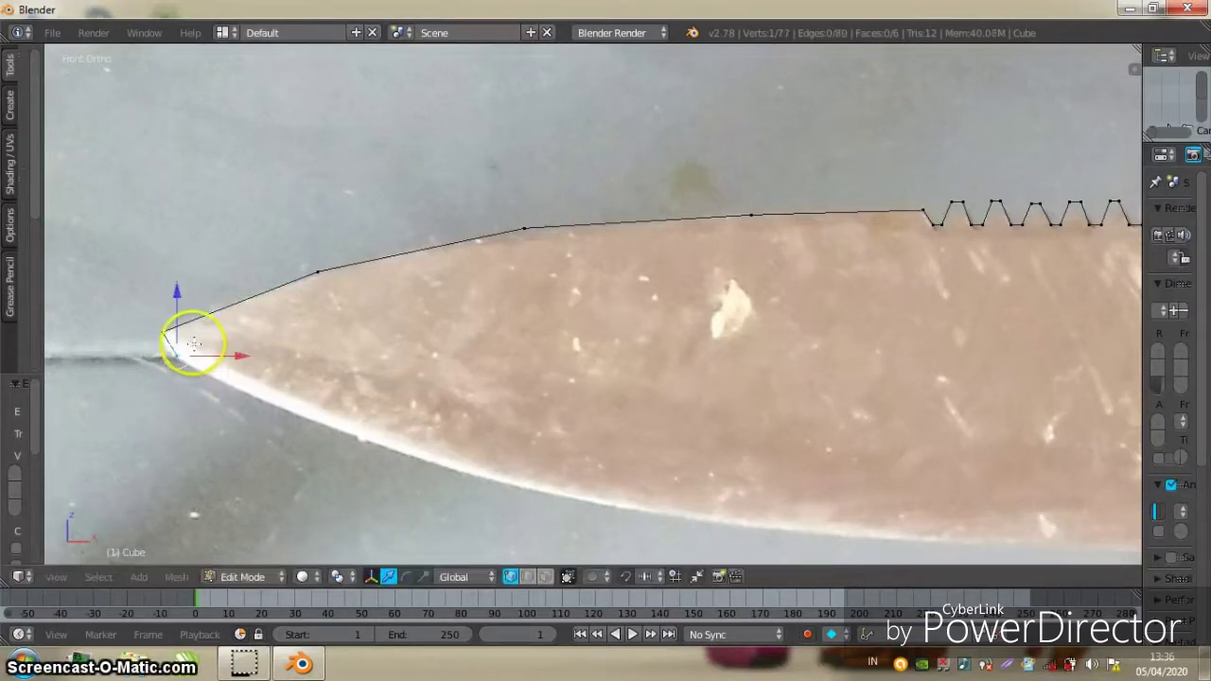
# Extrude three vertices back along the lower cutting edge
pyautogui.scroll(-1, 284, 406)
pyautogui.scroll(-1, 350, 405)
pyautogui.keyDown('ctrl'); pyautogui.scroll(-1, 321, 390); pyautogui.keyUp('ctrl')
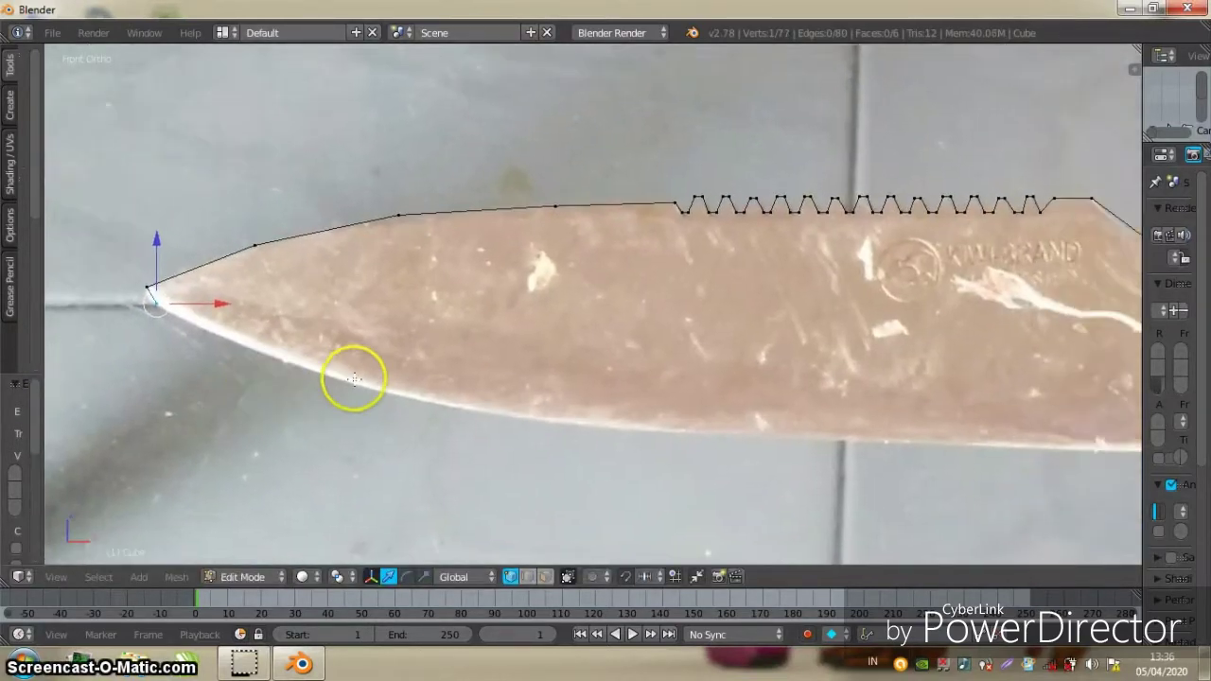
pyautogui.keyDown('ctrl'); pyautogui.scroll(-1, 345, 379); pyautogui.keyUp('ctrl')
pyautogui.press('e')
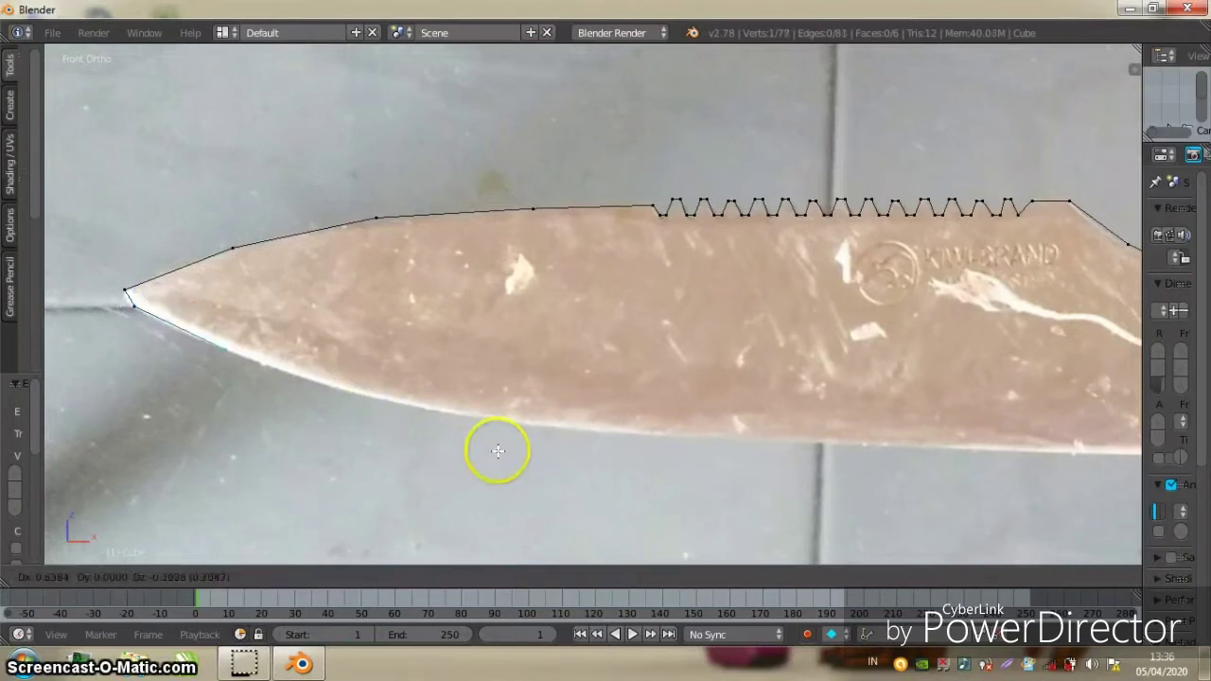
pyautogui.click(498, 451)
pyautogui.press('e')
pyautogui.click(445, 430)
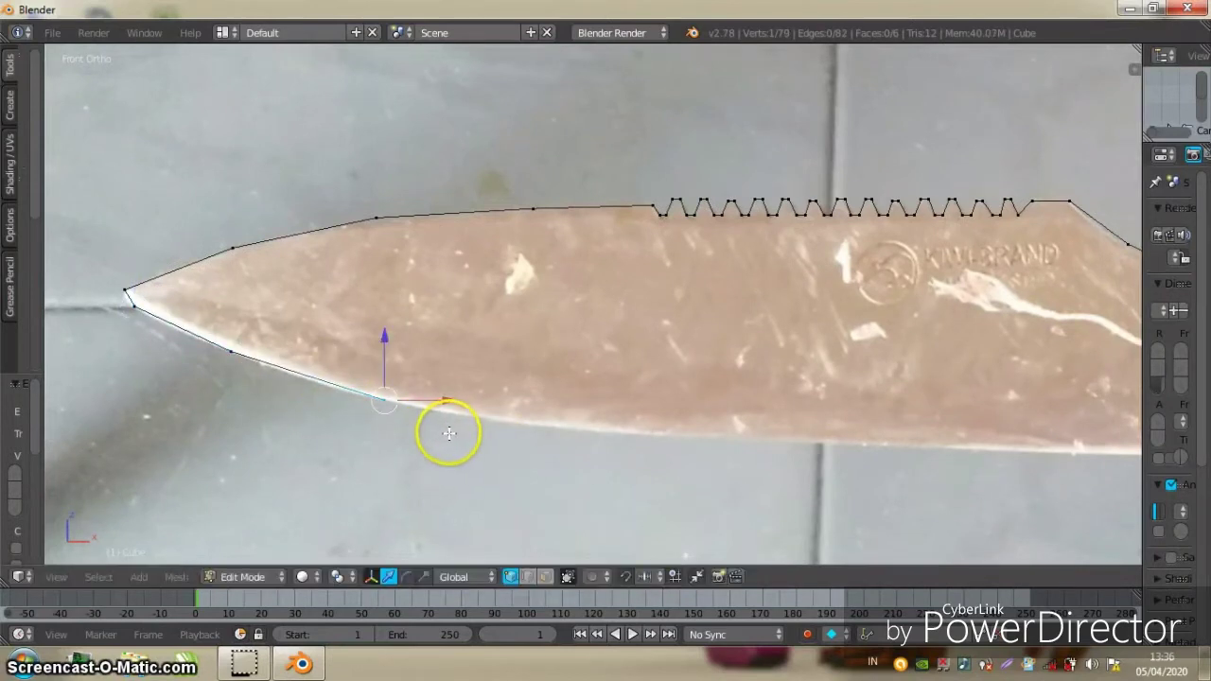
pyautogui.press('e')
pyautogui.click(638, 465)
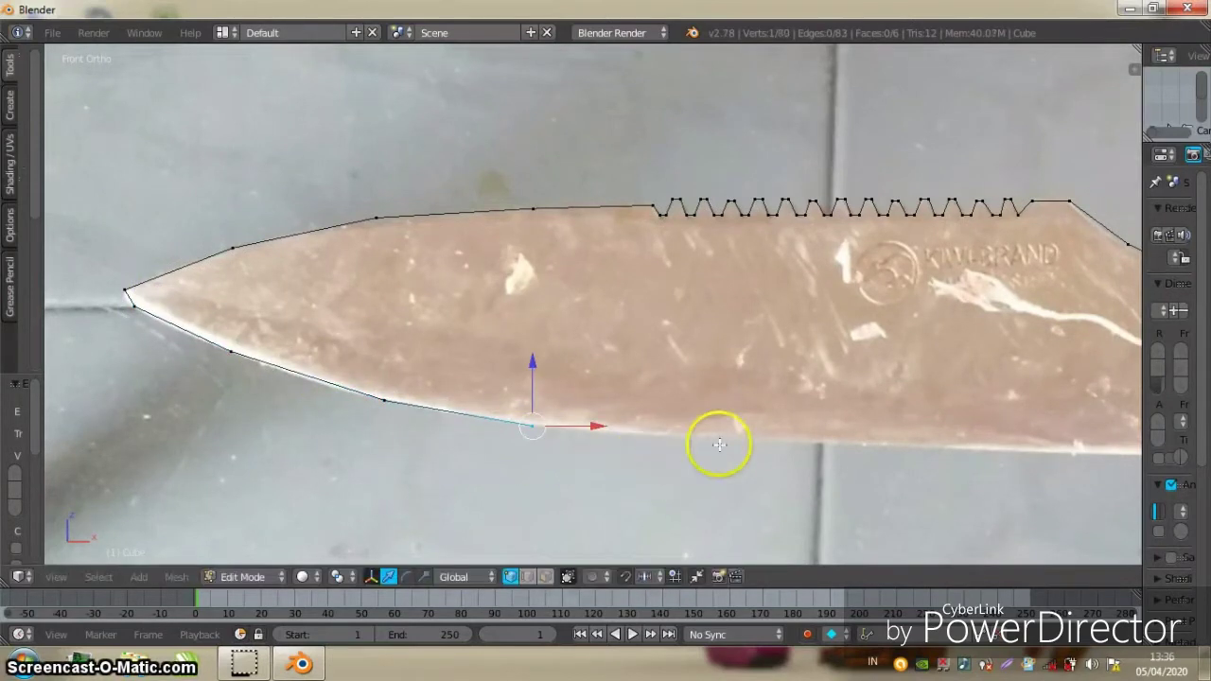
pyautogui.moveTo(717, 441)
pyautogui.keyDown('shift'); pyautogui.mouseDown(button='middle')
pyautogui.moveTo(425, 433)
pyautogui.moveTo(407, 419)
pyautogui.mouseUp(button='middle'); pyautogui.keyUp('shift')
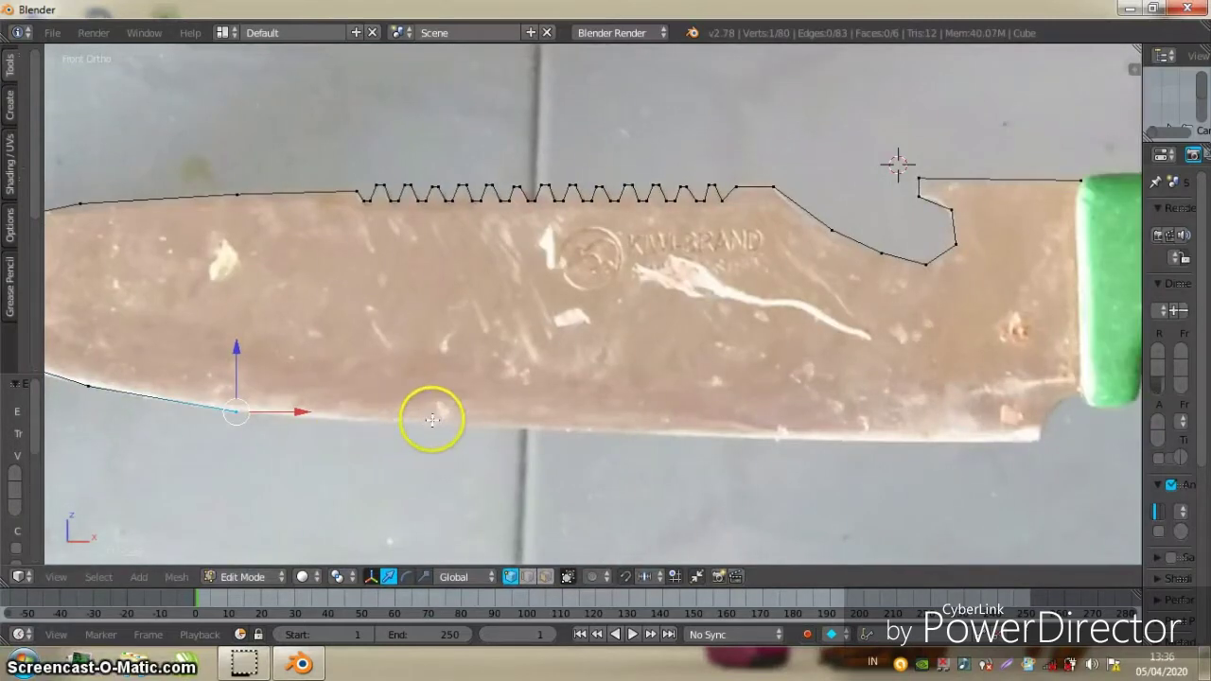
# Extrude three more cutting-edge vertices up to the blade's heel
pyautogui.press('e')
pyautogui.click(698, 432)
pyautogui.press('e')
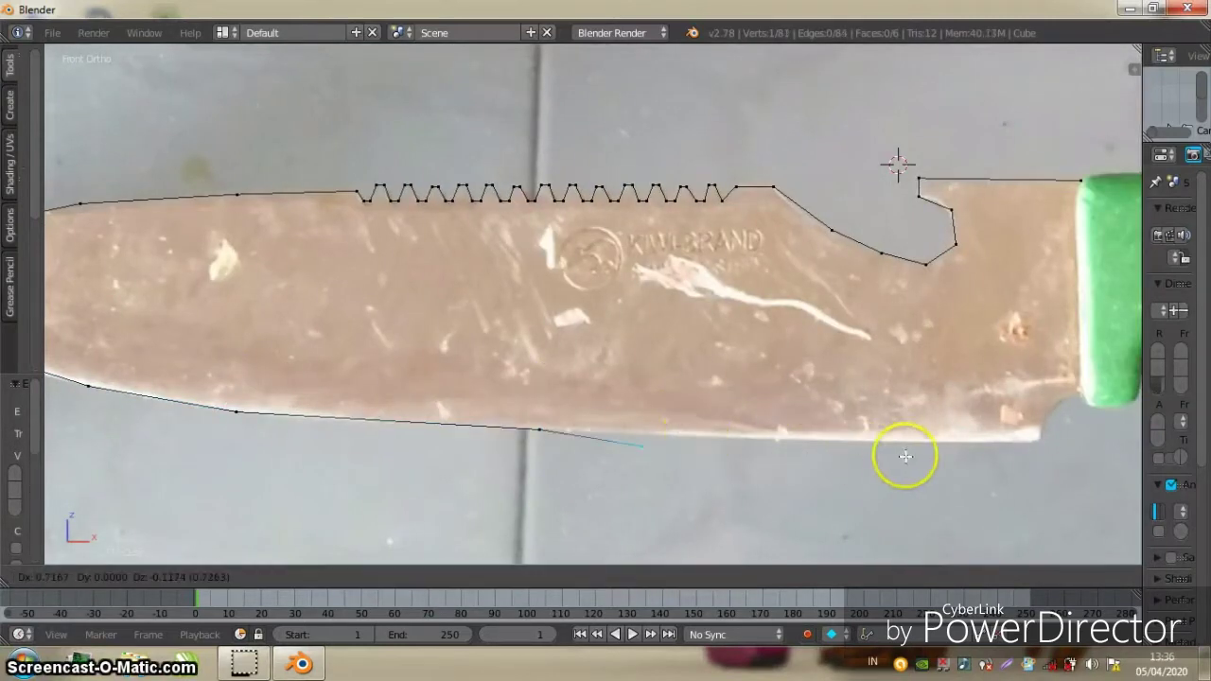
pyautogui.click(883, 440)
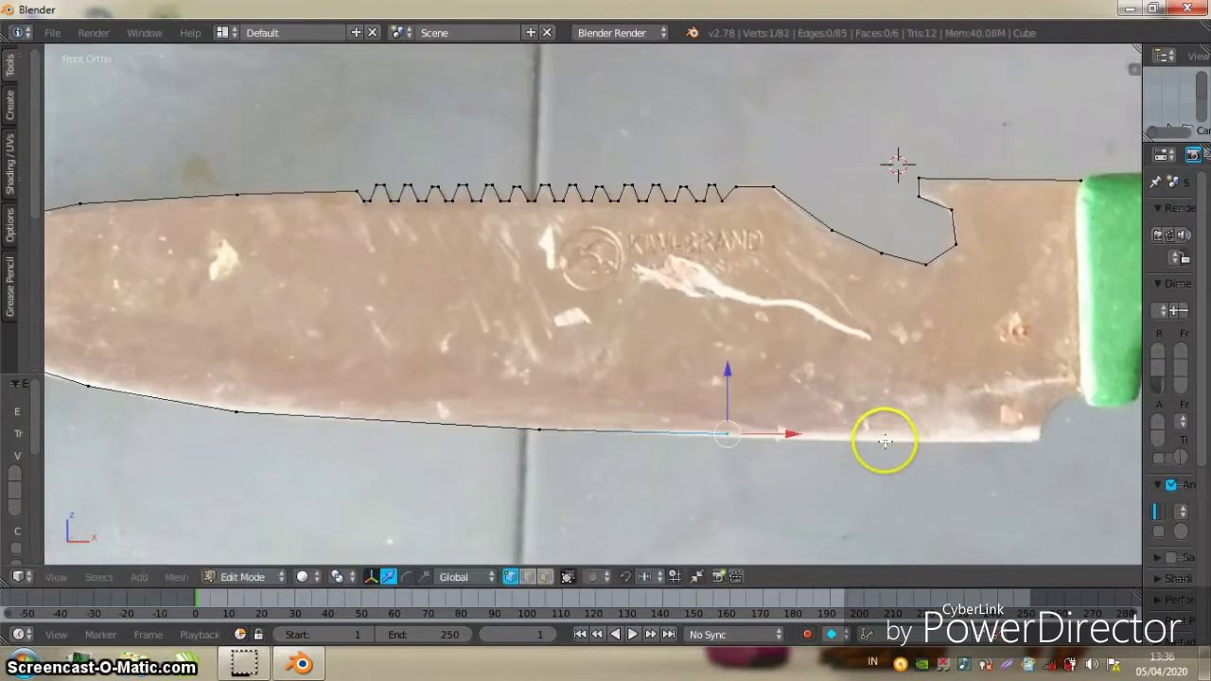
pyautogui.press('e')
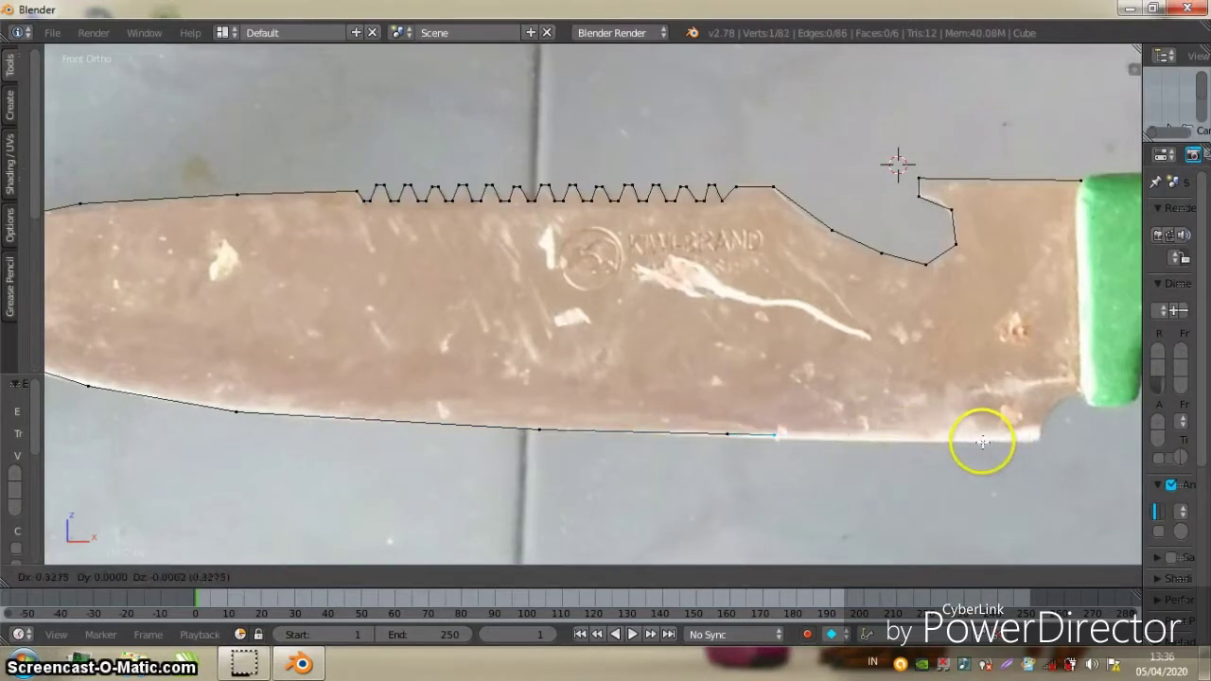
pyautogui.click(1014, 433)
# Extrude two vertices into the notch before the green handle
pyautogui.keyDown('ctrl'); pyautogui.scroll(-2, 738, 351); pyautogui.keyUp('ctrl')
pyautogui.keyDown('ctrl'); pyautogui.scroll(-4, 701, 378); pyautogui.keyUp('ctrl')
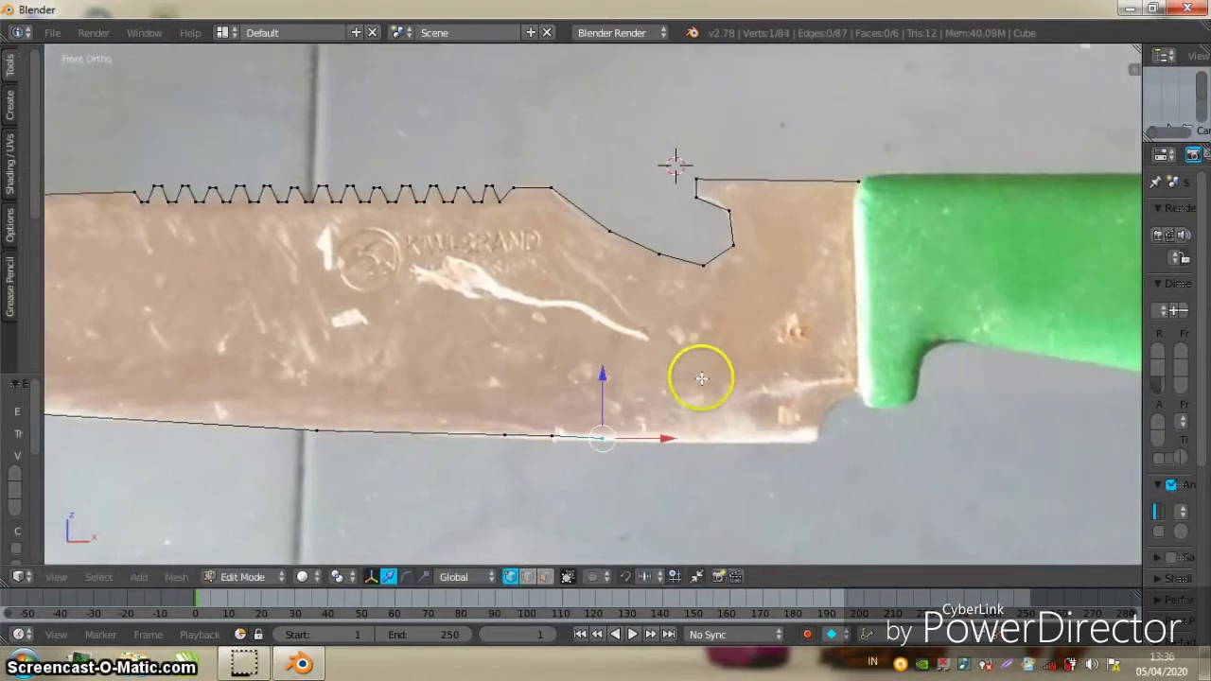
pyautogui.scroll(1, 701, 378)
pyautogui.press('e')
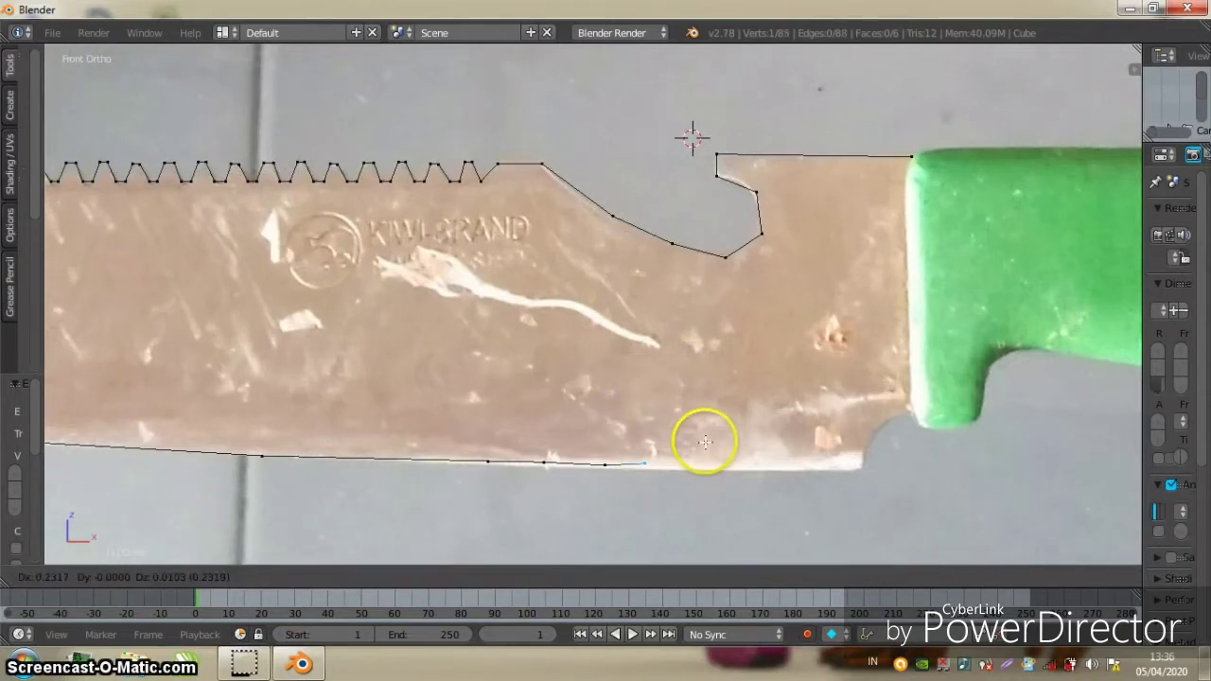
pyautogui.click(793, 450)
pyautogui.press('e')
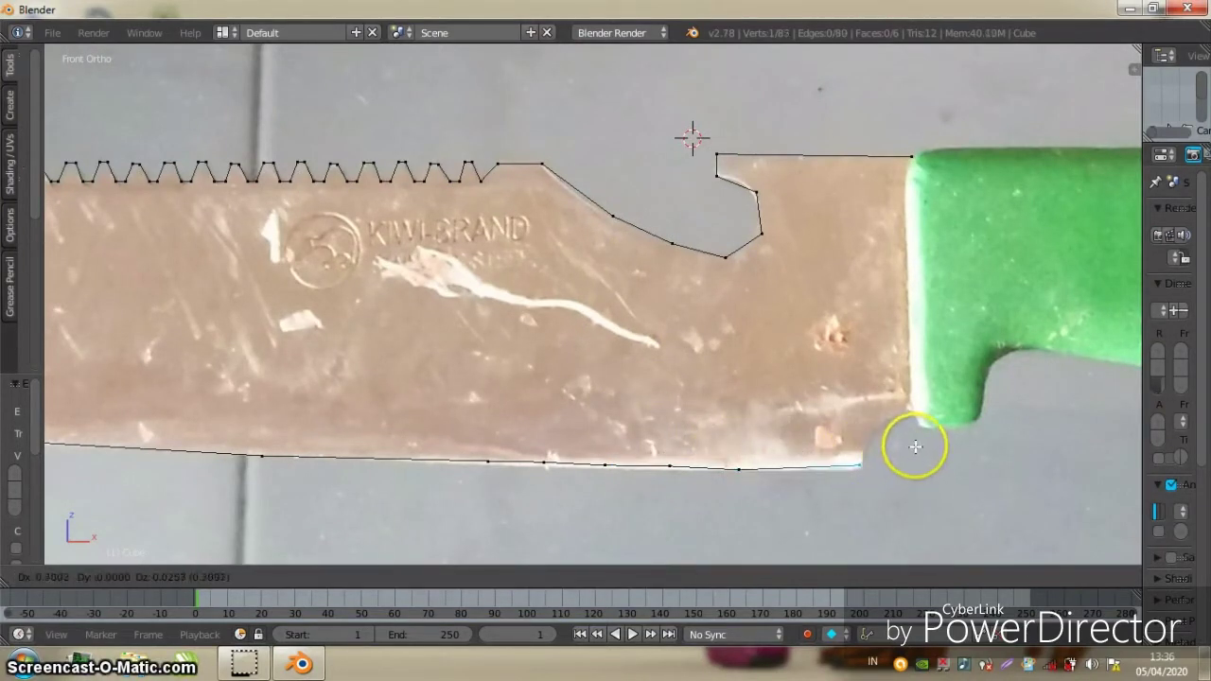
pyautogui.click(916, 446)
# Extrude vertices up the bolster edge from its lower corner to the top corner
pyautogui.press('e')
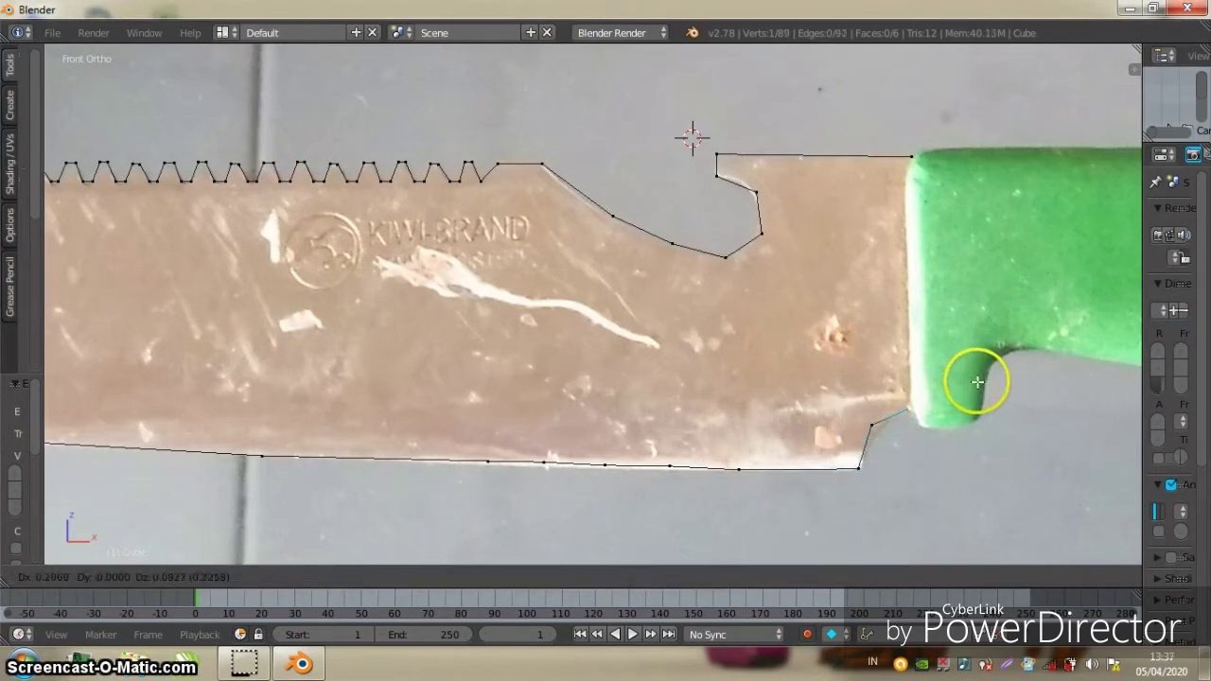
pyautogui.click(977, 382)
pyautogui.moveTo(978, 381)
pyautogui.keyDown('shift'); pyautogui.mouseDown(button='middle')
pyautogui.moveTo(540, 387)
pyautogui.moveTo(519, 350)
pyautogui.mouseUp(button='middle'); pyautogui.keyUp('shift')
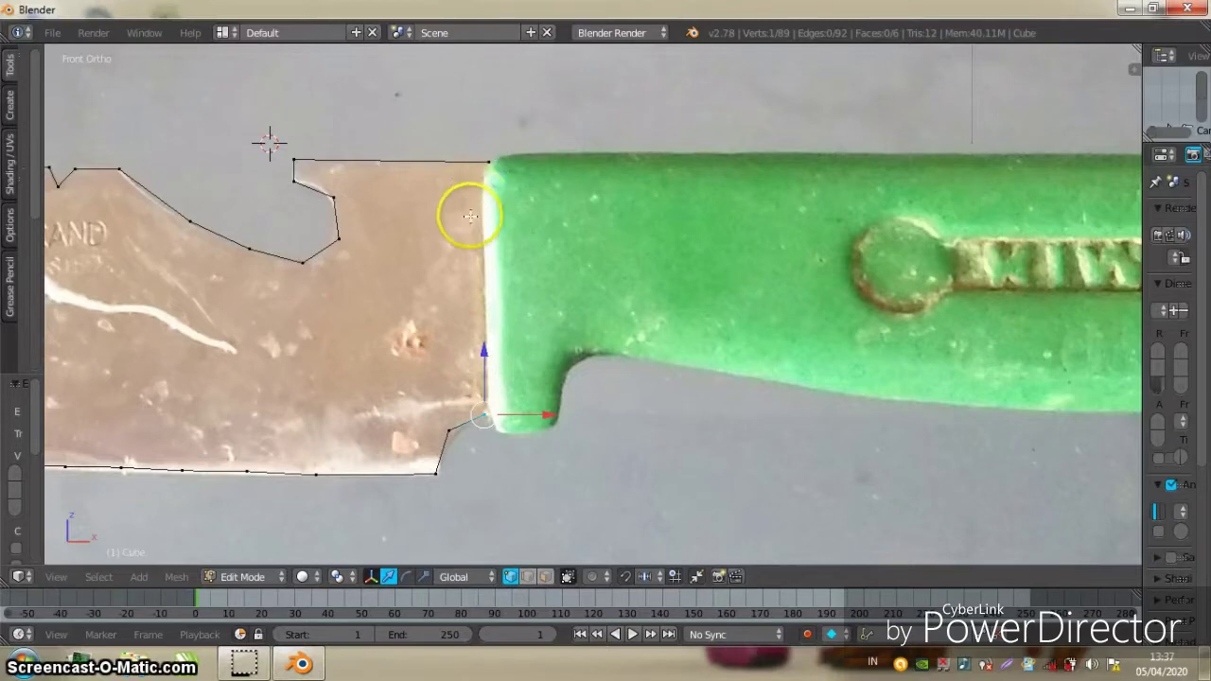
pyautogui.press('e')
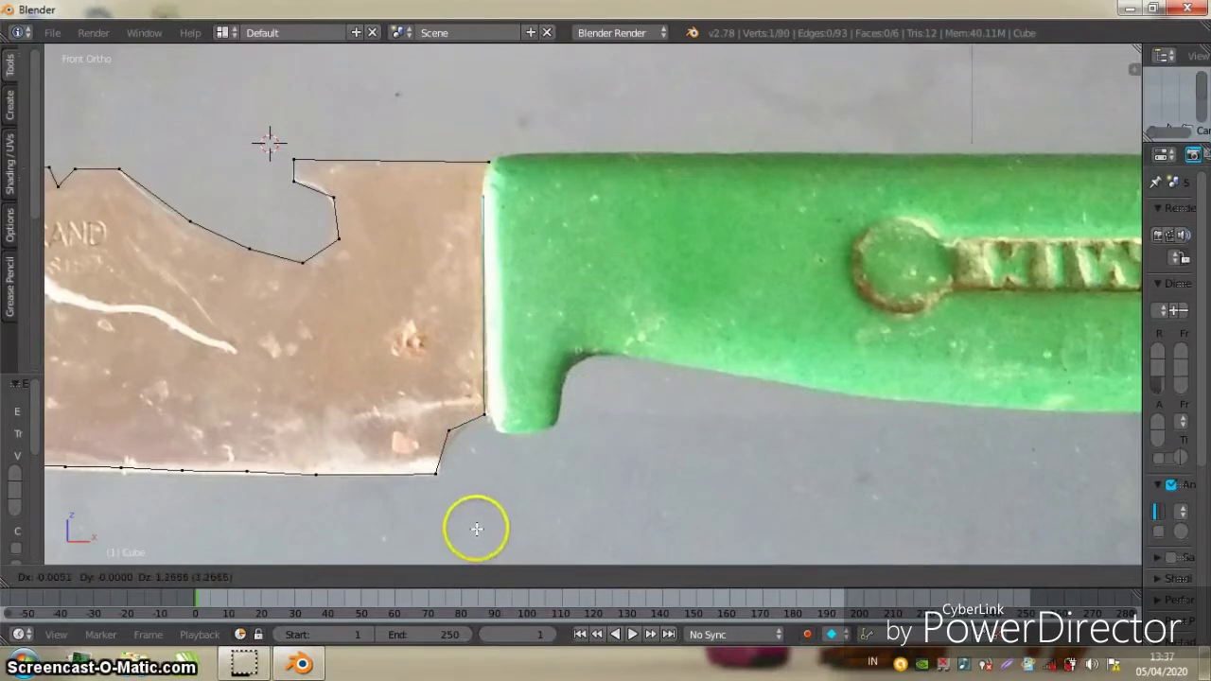
pyautogui.click(477, 529)
pyautogui.scroll(2, 521, 238)
pyautogui.scroll(2, 508, 195)
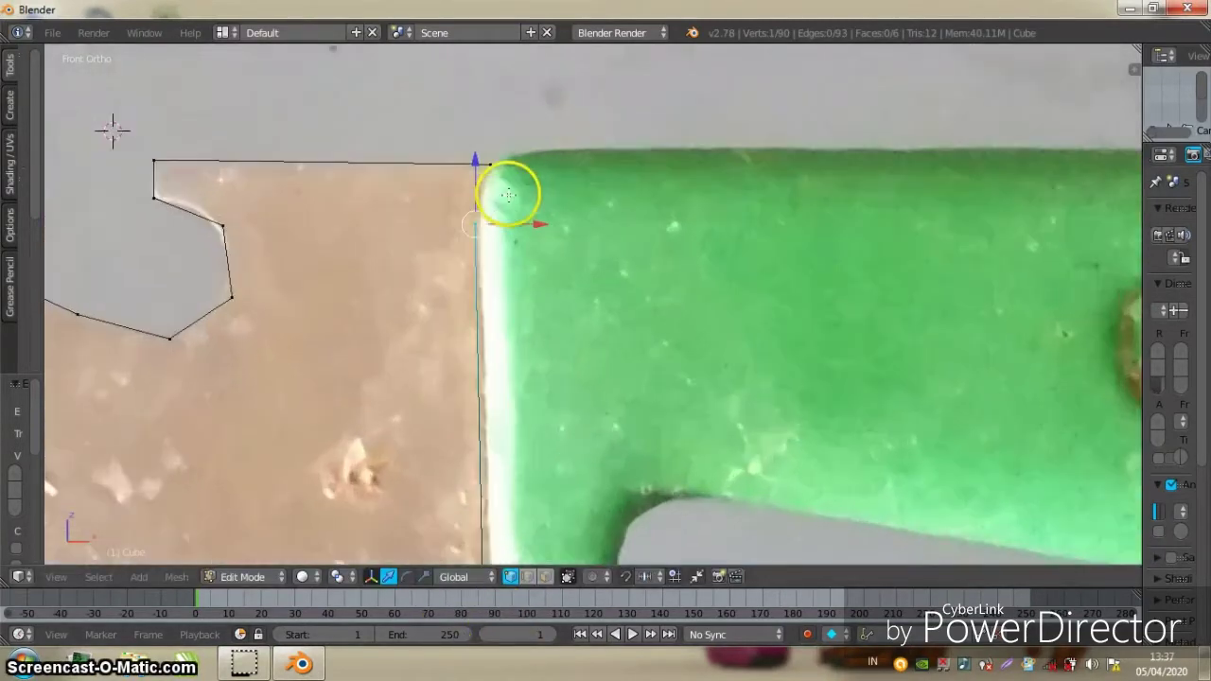
pyautogui.scroll(1, 568, 273)
# Extrude to the spine's end corner and merge the vertices At Last to close the loop
pyautogui.press('e')
pyautogui.click(537, 225)
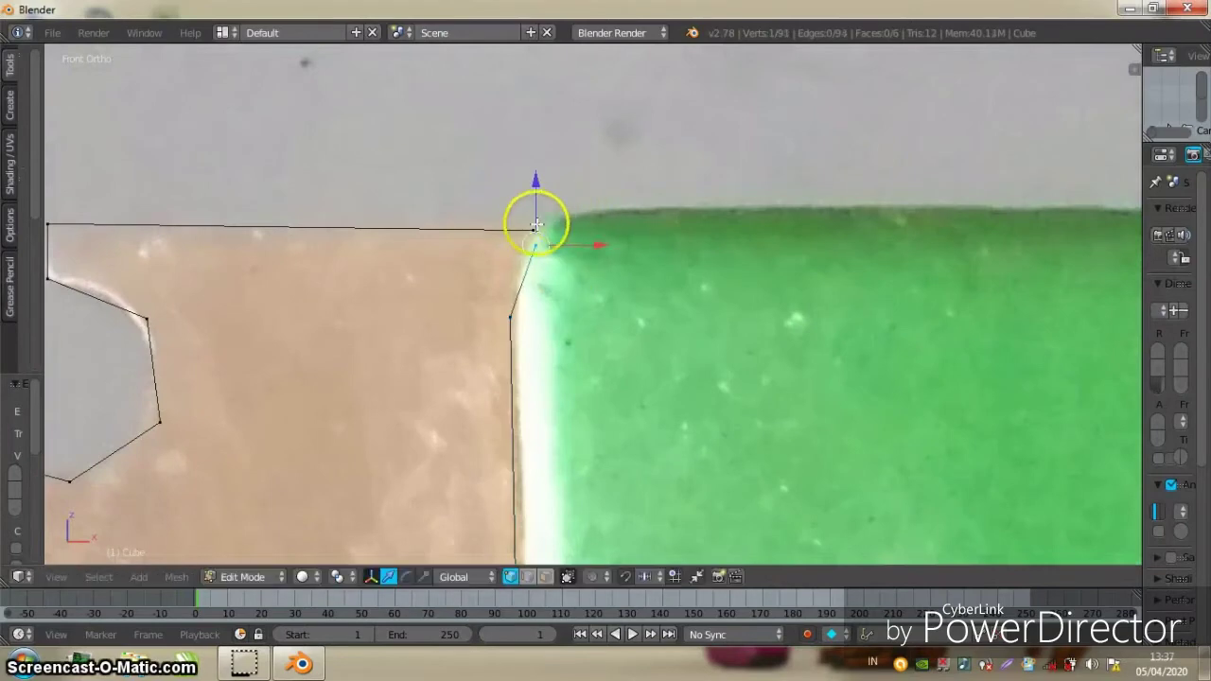
pyautogui.hotkey('alt', 'm')
pyautogui.click(536, 225)
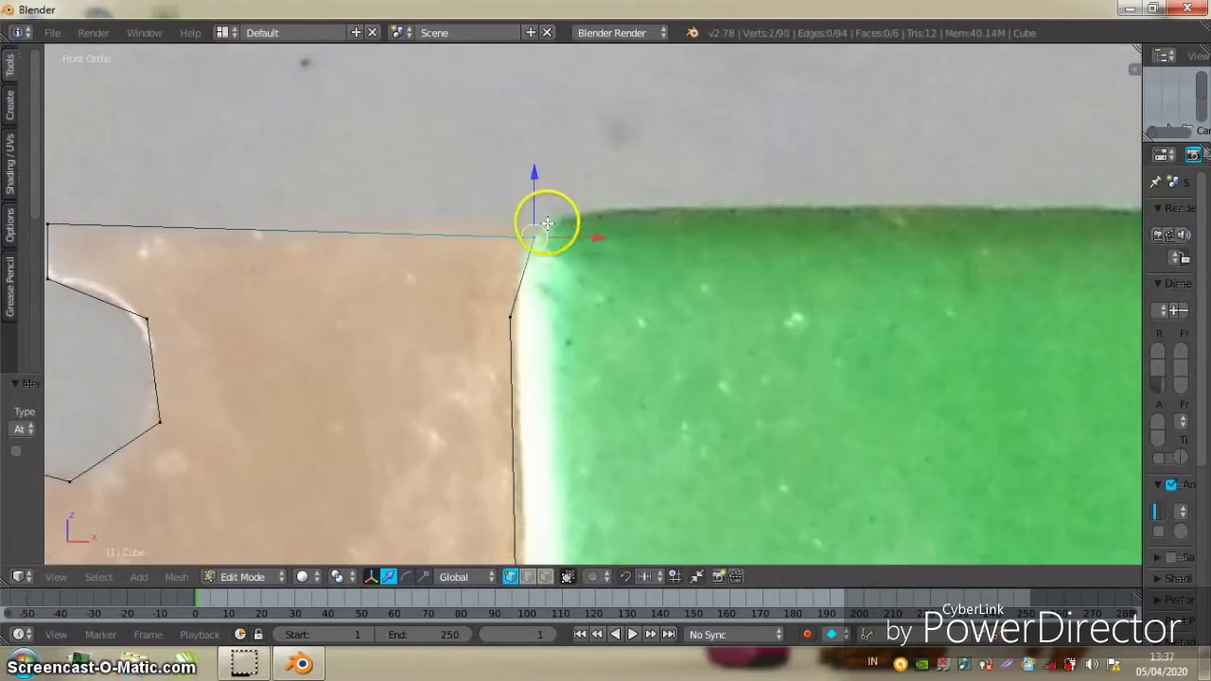
pyautogui.rightClick(565, 243)
pyautogui.scroll(-2, 562, 244)
# Fill the knife-tip quad face from its four tip vertices
pyautogui.scroll(-2, 476, 275)
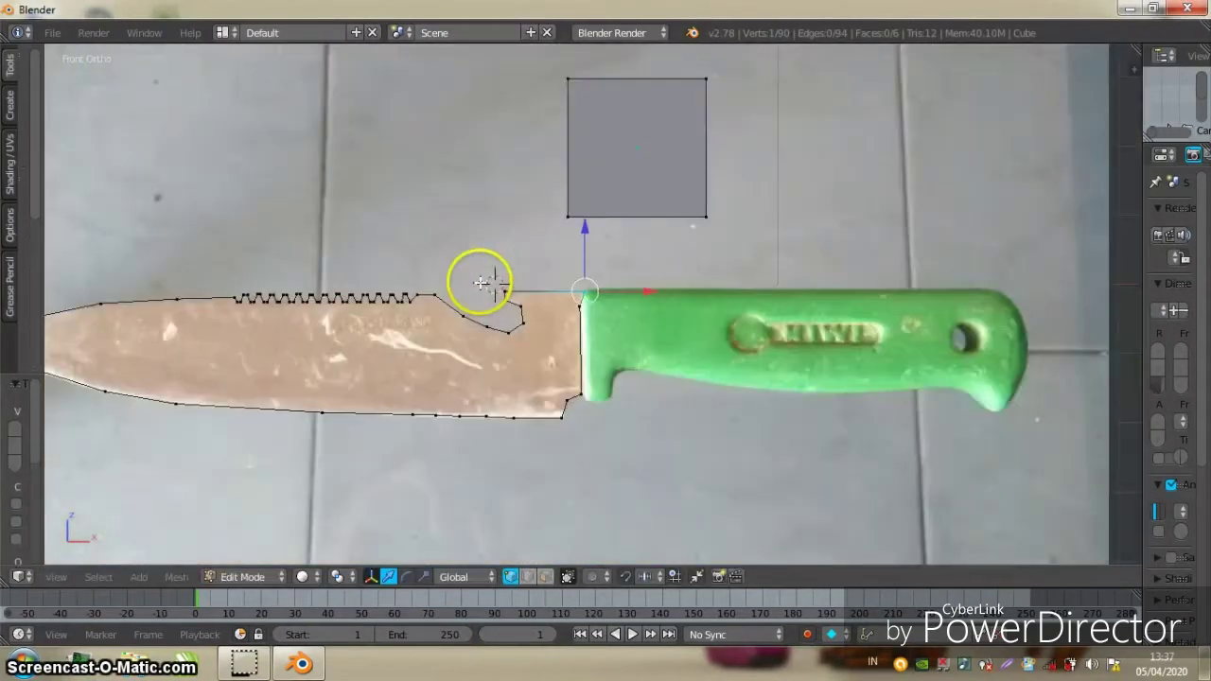
pyautogui.scroll(-1, 556, 291)
pyautogui.keyDown('ctrl'); pyautogui.scroll(2, 549, 312); pyautogui.keyUp('ctrl')
pyautogui.scroll(2, 406, 319)
pyautogui.scroll(1, 476, 312)
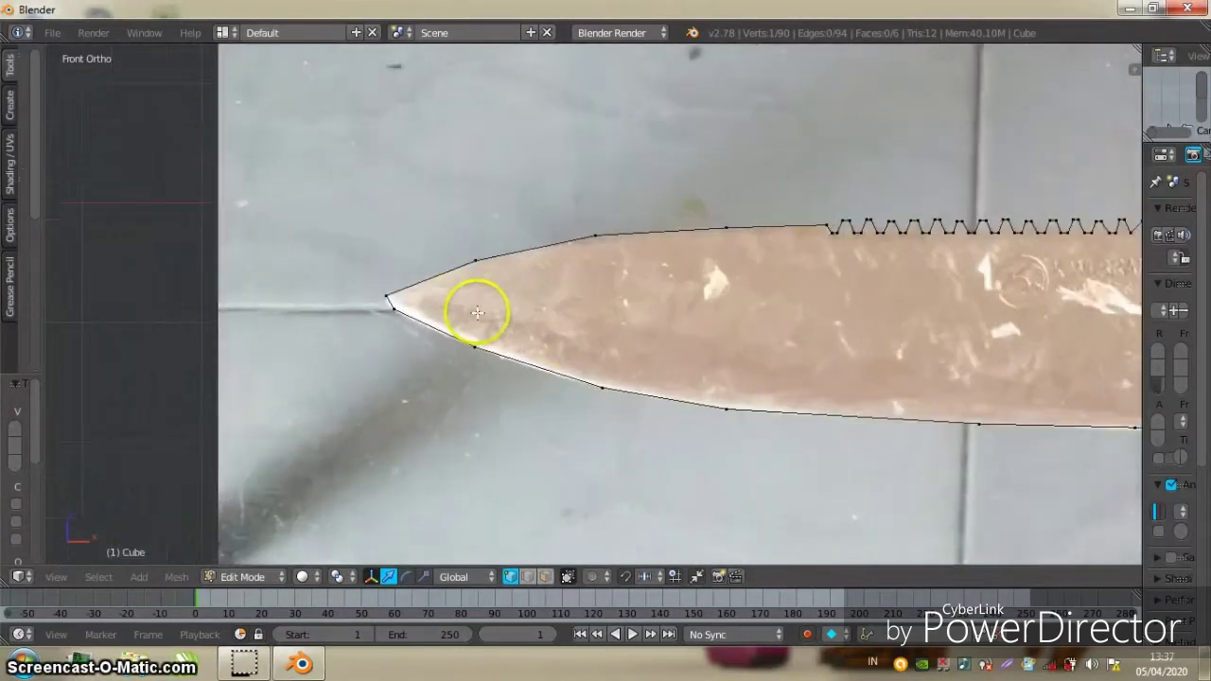
pyautogui.scroll(1, 459, 352)
pyautogui.rightClick(459, 352)
pyautogui.keyDown('shift'); pyautogui.rightClick(454, 252); pyautogui.keyUp('shift')
pyautogui.keyDown('shift'); pyautogui.rightClick(347, 294); pyautogui.keyUp('shift')
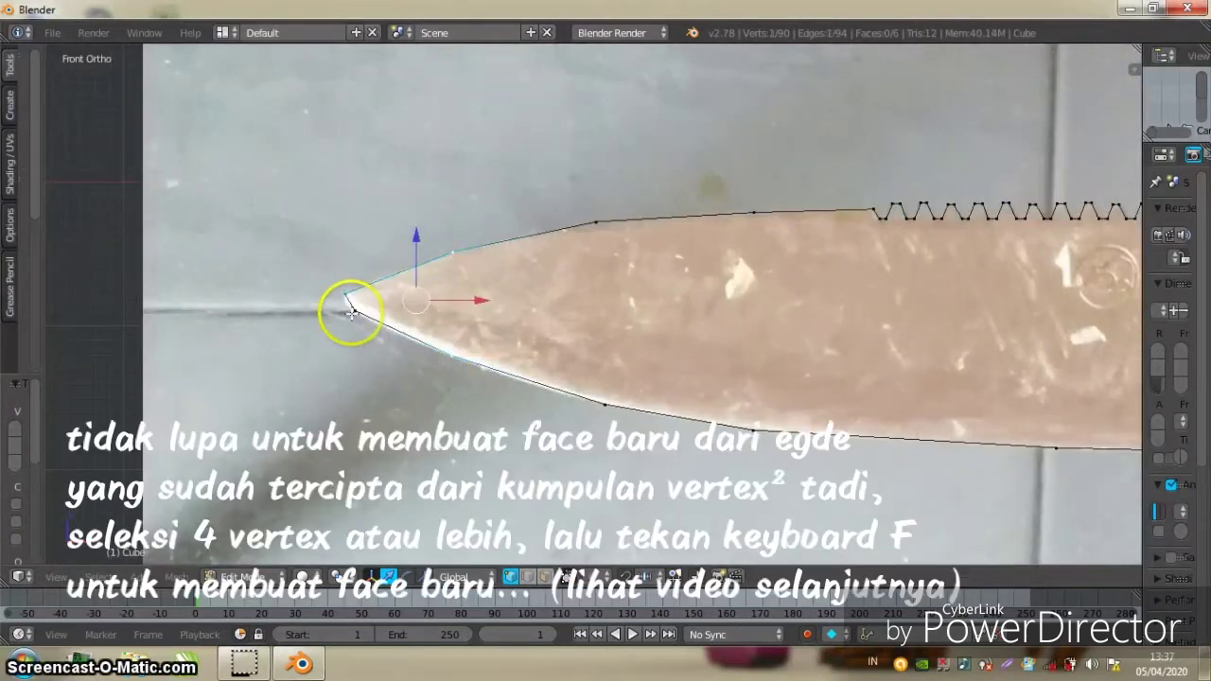
pyautogui.keyDown('shift'); pyautogui.rightClick(352, 311); pyautogui.keyUp('shift')
pyautogui.press('f')
# Fill the next two quad faces behind the tip between the top and bottom edges
pyautogui.rightClick(605, 242)
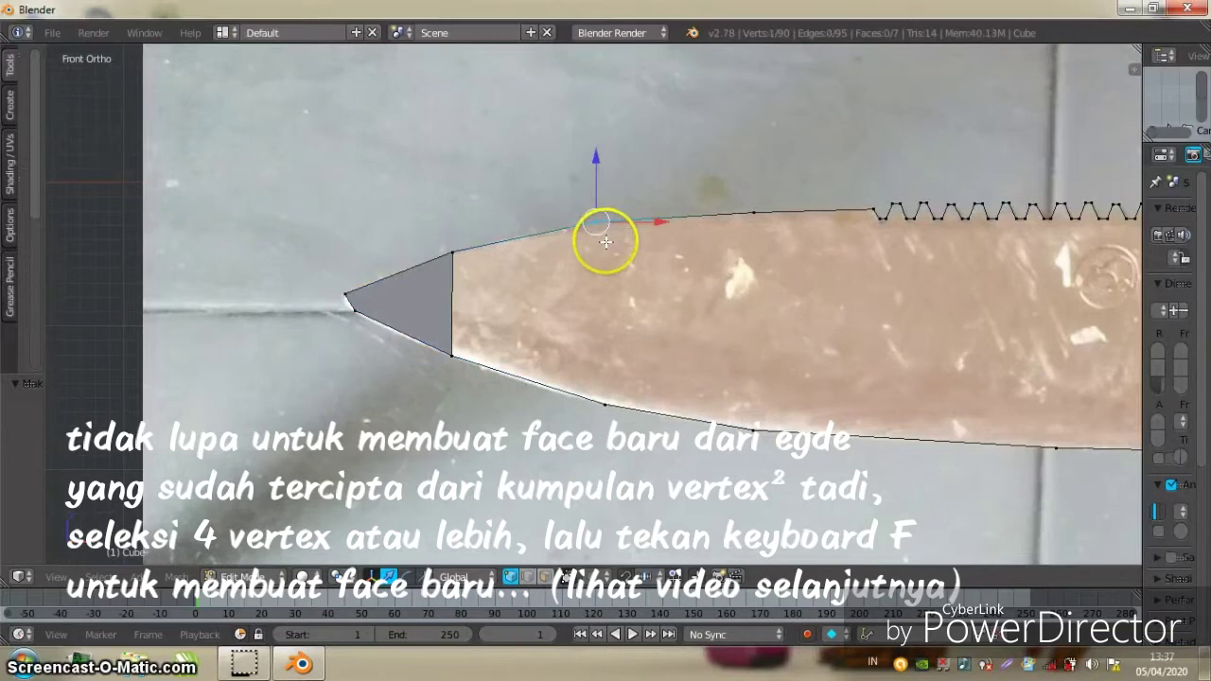
pyautogui.keyDown('shift'); pyautogui.rightClick(608, 398); pyautogui.keyUp('shift')
pyautogui.keyDown('shift'); pyautogui.rightClick(459, 353); pyautogui.keyUp('shift')
pyautogui.keyDown('shift'); pyautogui.rightClick(453, 252); pyautogui.keyUp('shift')
pyautogui.keyDown('ctrl'); pyautogui.scroll(-5, 465, 279); pyautogui.keyUp('ctrl')
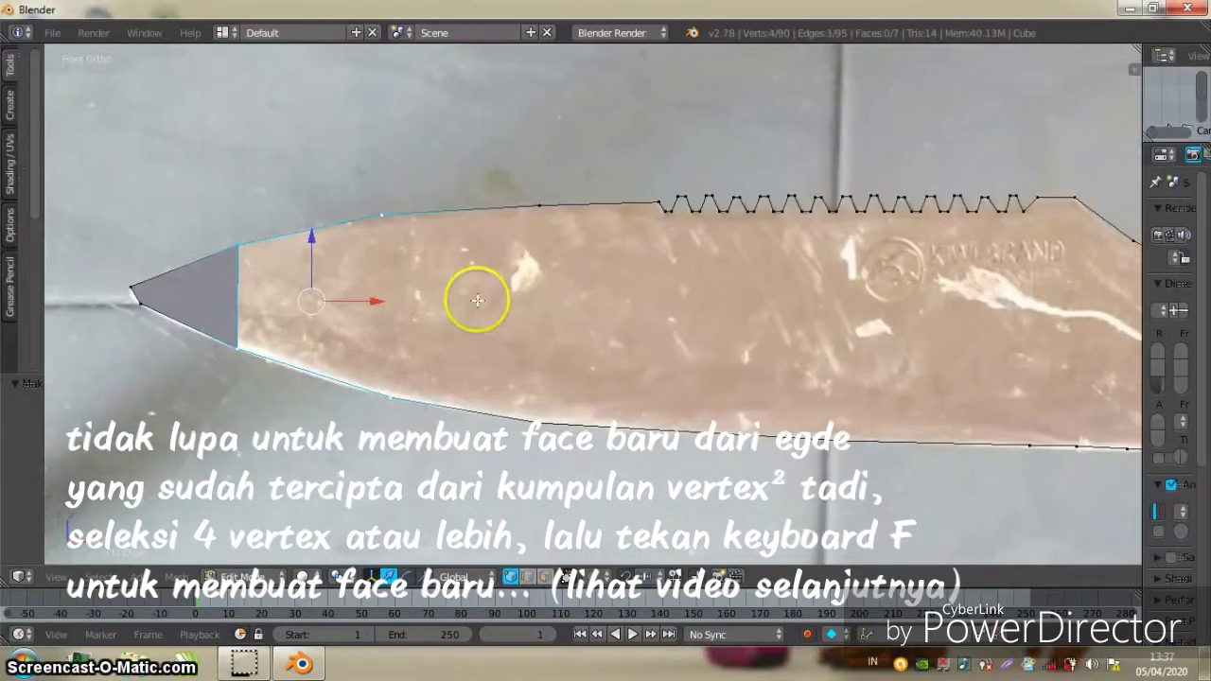
pyautogui.press('f')
pyautogui.rightClick(536, 221)
pyautogui.keyDown('shift'); pyautogui.rightClick(534, 421); pyautogui.keyUp('shift')
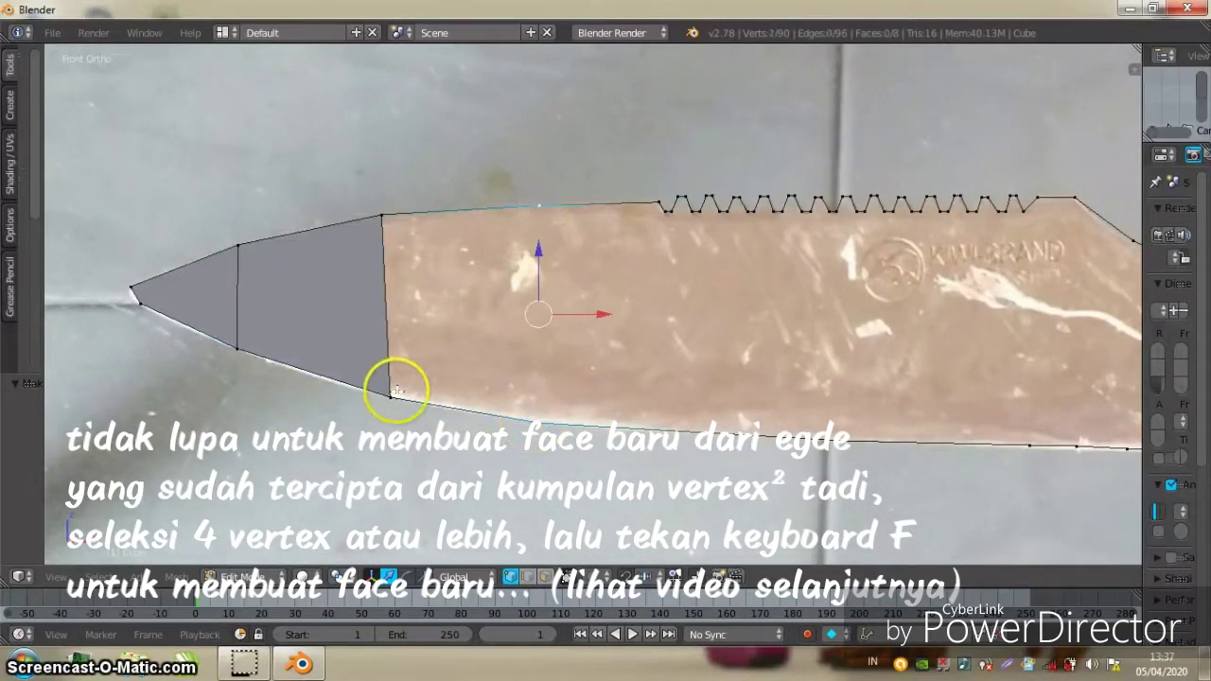
pyautogui.keyDown('shift'); pyautogui.rightClick(390, 397); pyautogui.keyUp('shift')
pyautogui.keyDown('shift'); pyautogui.rightClick(384, 215); pyautogui.keyUp('shift')
pyautogui.keyDown('ctrl'); pyautogui.scroll(-2, 460, 262); pyautogui.keyUp('ctrl')
pyautogui.press('f')
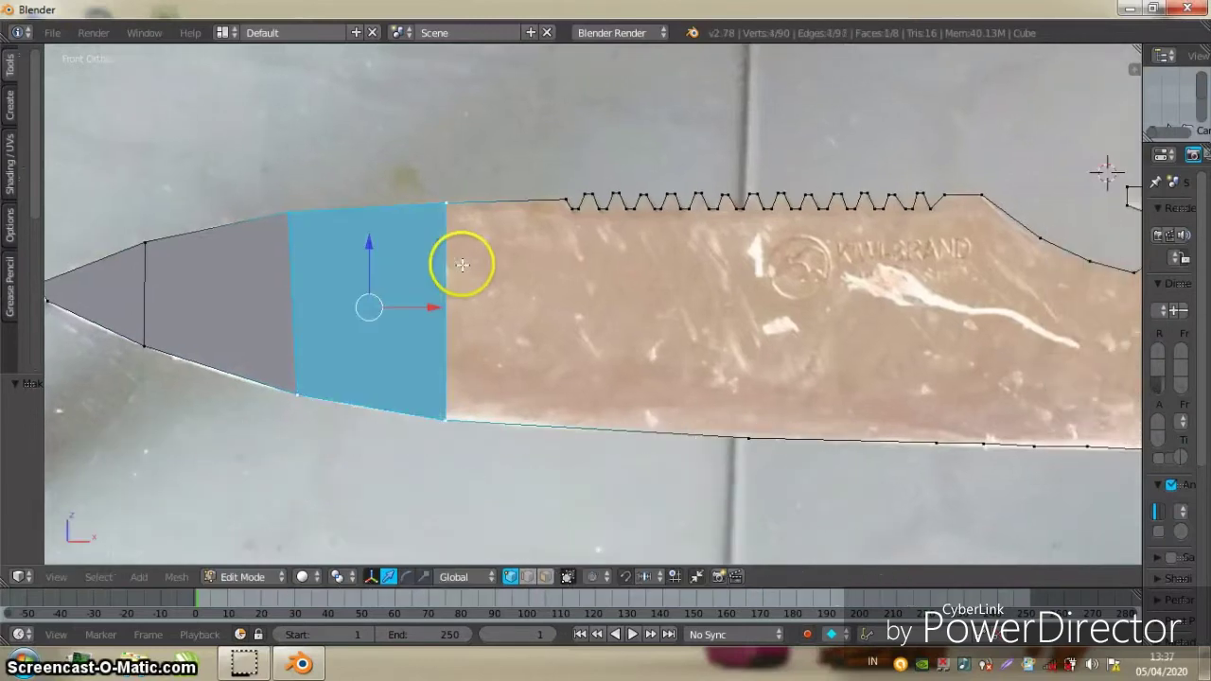
# Fill two more quad strips further along the blade toward the handle end
pyautogui.keyDown('ctrl'); pyautogui.scroll(-2, 586, 237); pyautogui.keyUp('ctrl')
pyautogui.keyDown('ctrl'); pyautogui.scroll(-4, 644, 246); pyautogui.keyUp('ctrl')
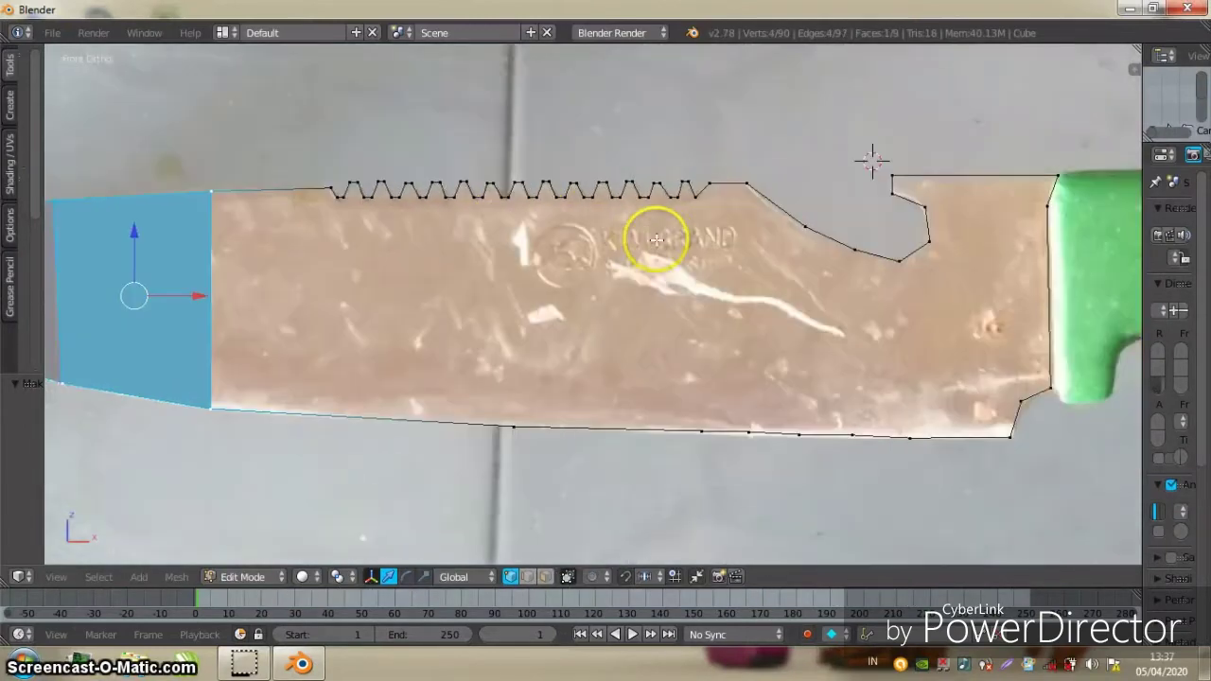
pyautogui.rightClick(706, 184)
pyautogui.keyDown('shift'); pyautogui.rightClick(722, 427); pyautogui.keyUp('shift')
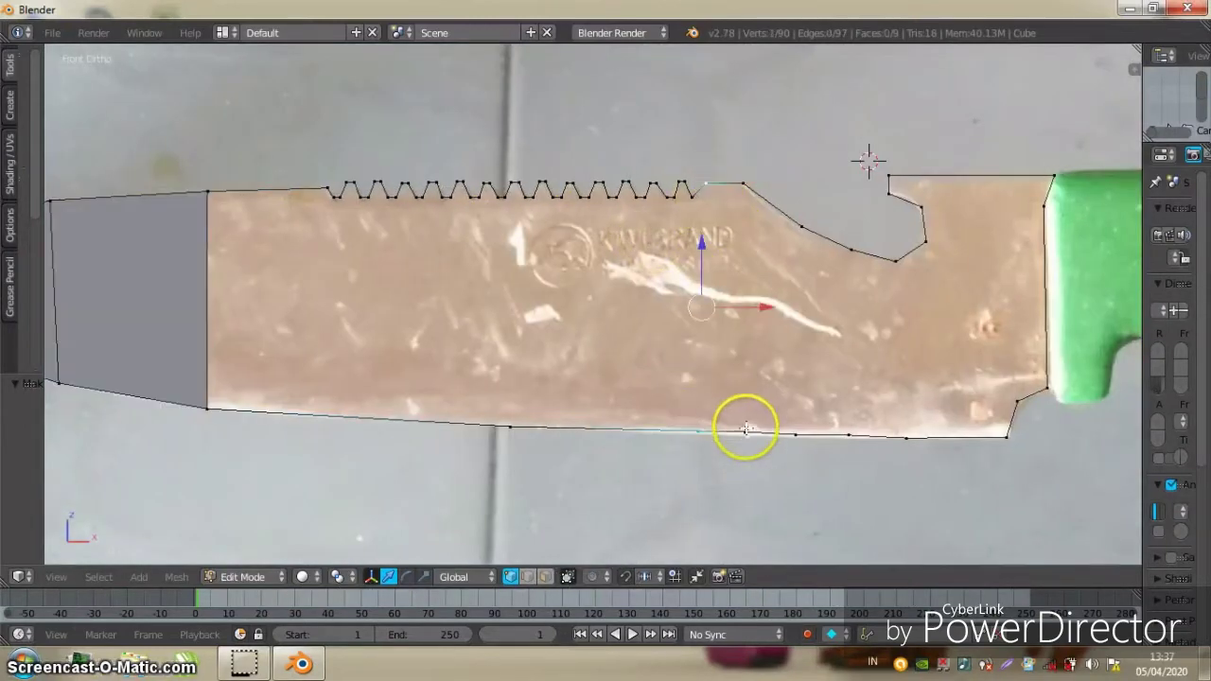
pyautogui.keyDown('shift'); pyautogui.rightClick(744, 427); pyautogui.keyUp('shift')
pyautogui.keyDown('shift'); pyautogui.rightClick(748, 184); pyautogui.keyUp('shift')
pyautogui.press('f')
pyautogui.rightClick(802, 227)
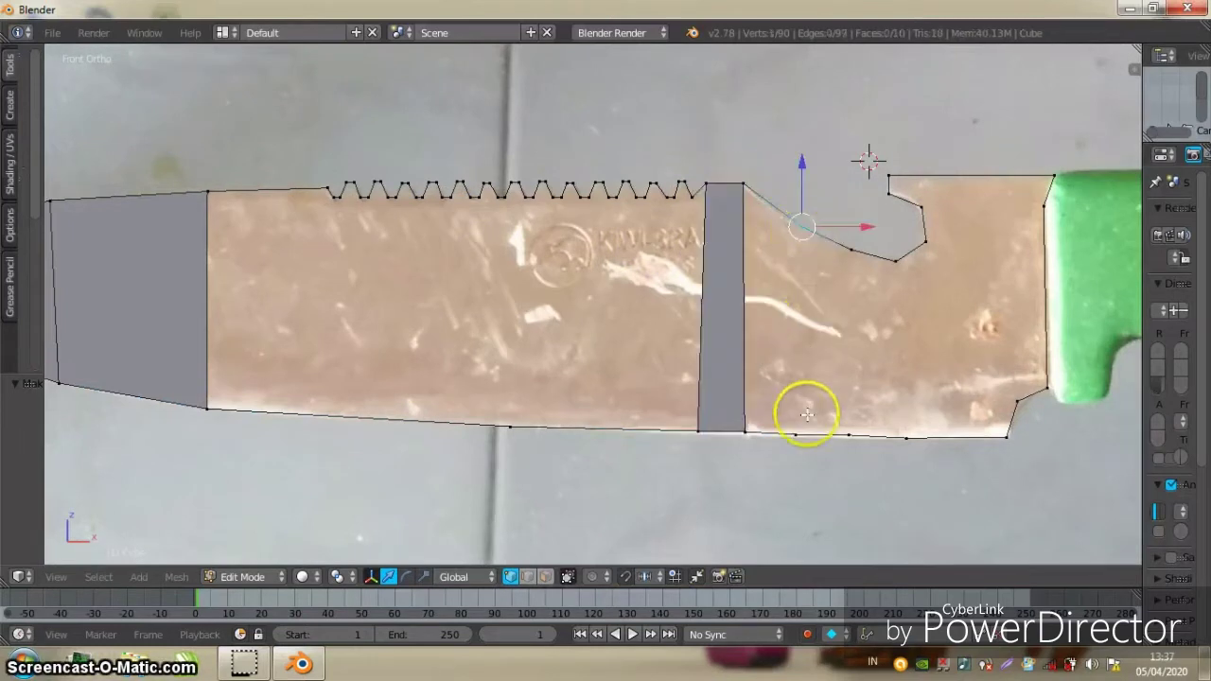
pyautogui.keyDown('shift'); pyautogui.rightClick(849, 435); pyautogui.keyUp('shift')
pyautogui.keyDown('shift'); pyautogui.rightClick(748, 433); pyautogui.keyUp('shift')
pyautogui.keyDown('shift'); pyautogui.rightClick(748, 185); pyautogui.keyUp('shift')
pyautogui.keyDown('shift'); pyautogui.moveTo(850, 286); pyautogui.dragTo(635, 290, button='middle'); pyautogui.keyUp('shift')
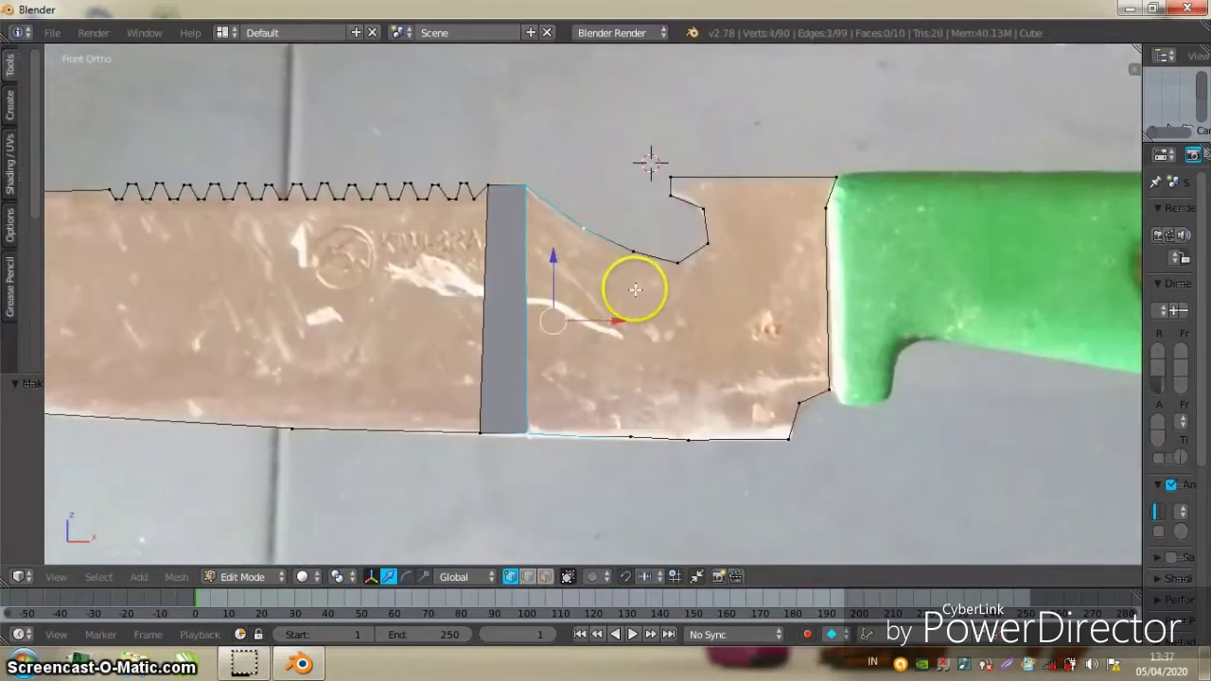
pyautogui.press('f')
# Fill two faces following the spine curve toward the bolster
pyautogui.rightClick(633, 252)
pyautogui.keyDown('shift'); pyautogui.rightClick(631, 437); pyautogui.keyUp('shift')
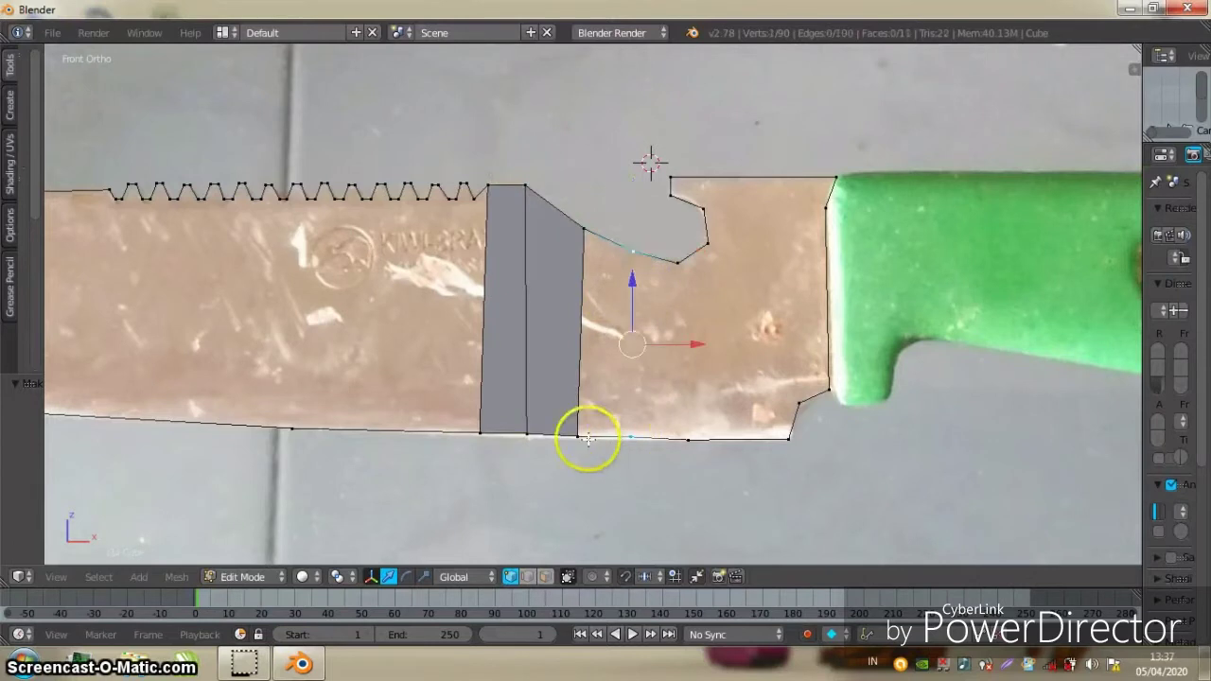
pyautogui.keyDown('shift'); pyautogui.rightClick(579, 435); pyautogui.keyUp('shift')
pyautogui.keyDown('shift'); pyautogui.rightClick(598, 234); pyautogui.keyUp('shift')
pyautogui.press('f')
pyautogui.rightClick(677, 262)
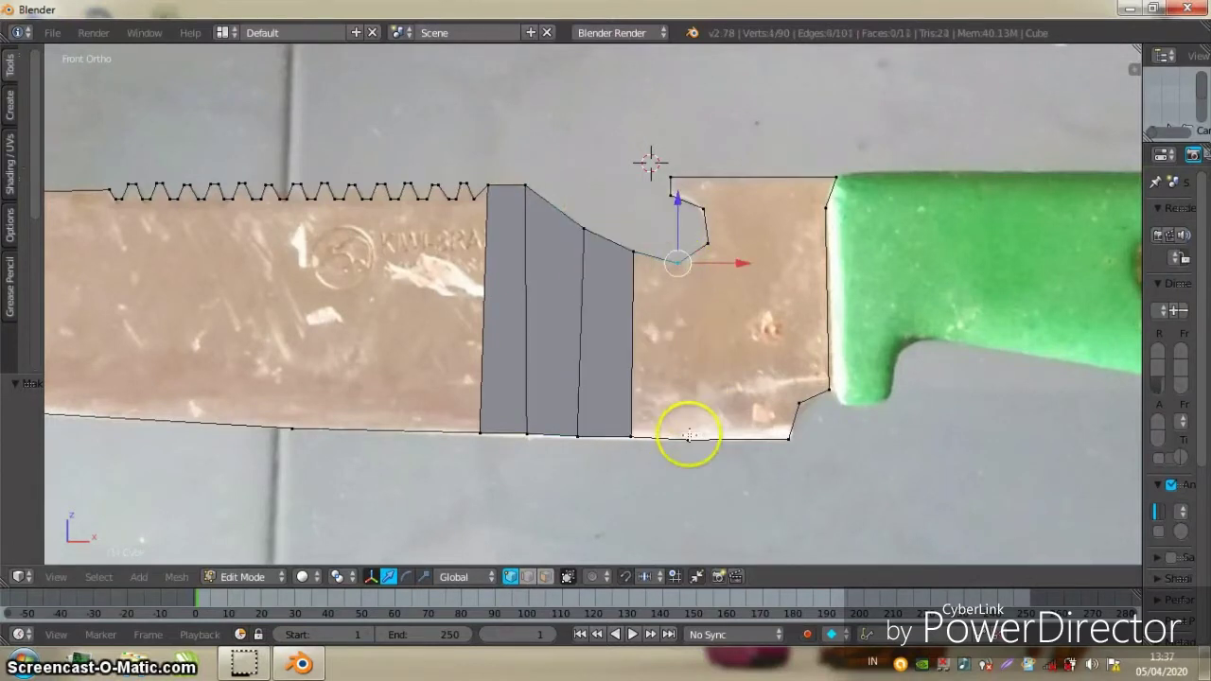
pyautogui.keyDown('shift'); pyautogui.rightClick(632, 437); pyautogui.keyUp('shift')
pyautogui.keyDown('shift'); pyautogui.rightClick(688, 439); pyautogui.keyUp('shift')
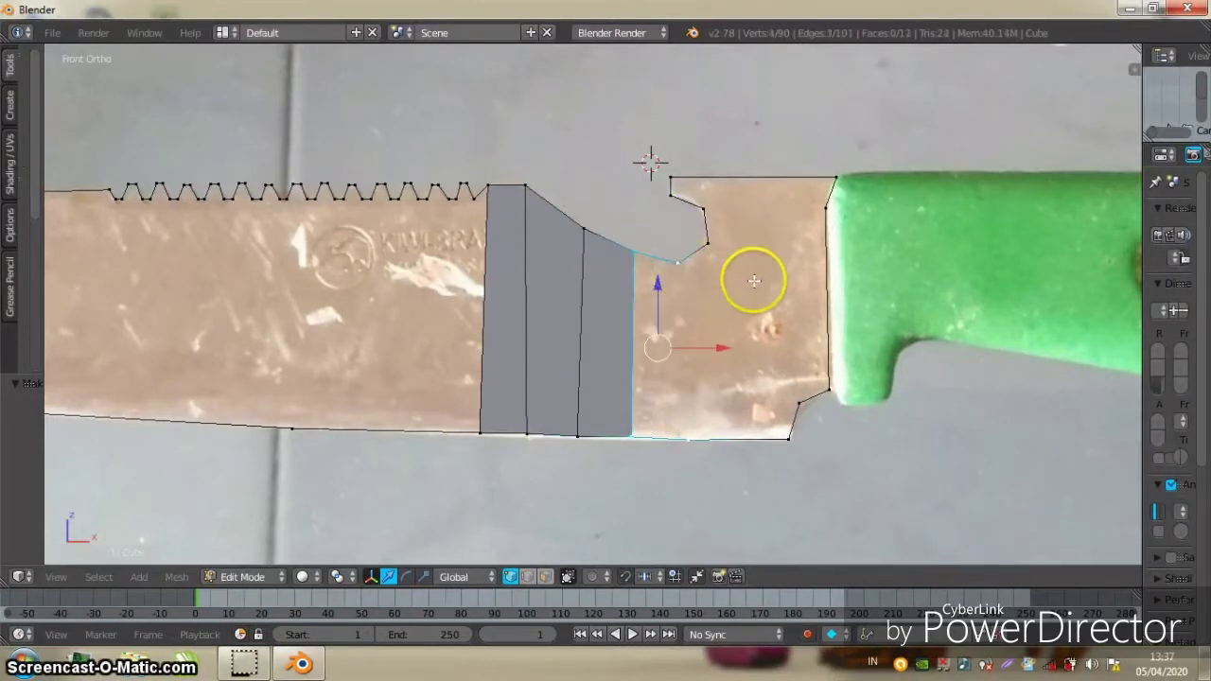
pyautogui.press('f')
# Fill the five-vertex face at the bolster notch and the bolster area
pyautogui.keyDown('shift'); pyautogui.moveTo(752, 270); pyautogui.dragTo(616, 262, button='middle'); pyautogui.keyUp('shift')
pyautogui.scroll(1, 596, 256)
pyautogui.rightClick(533, 237)
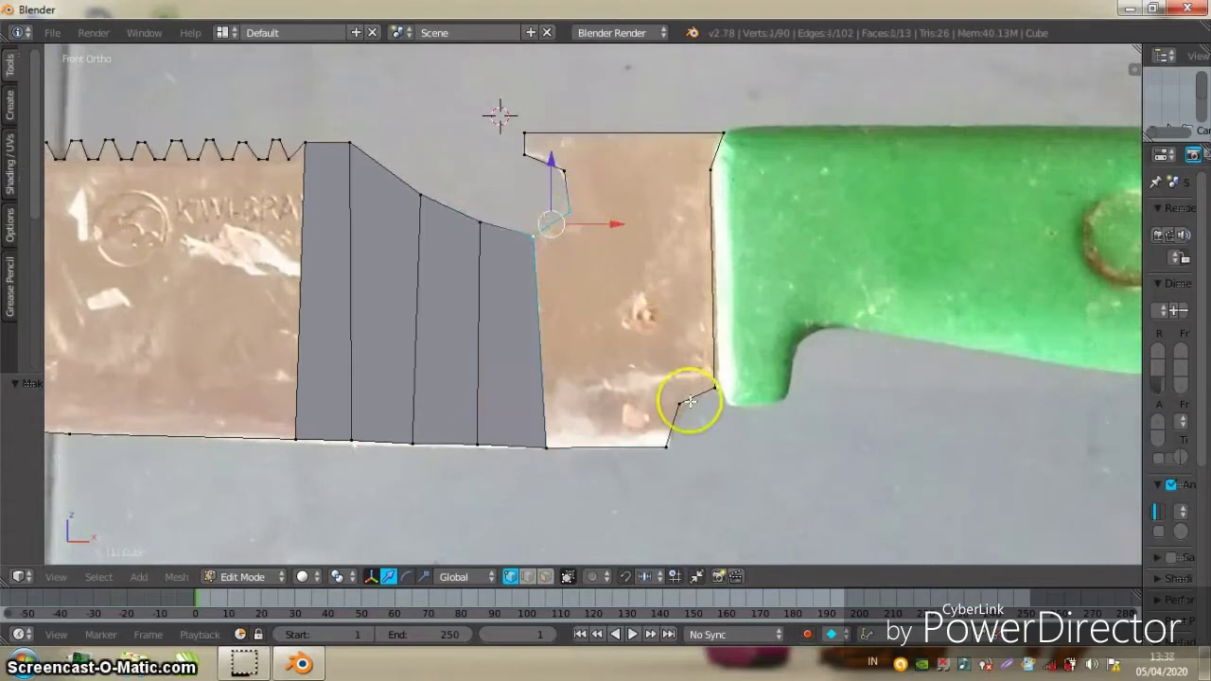
pyautogui.keyDown('shift'); pyautogui.rightClick(666, 444); pyautogui.keyUp('shift')
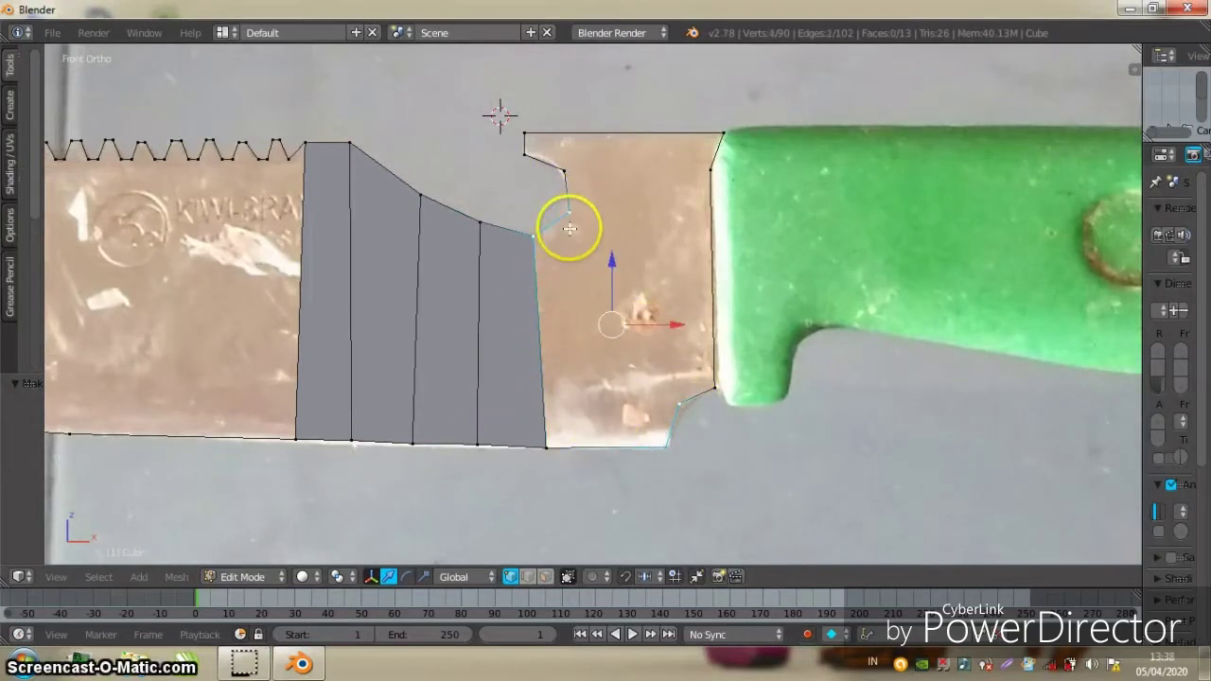
pyautogui.keyDown('shift'); pyautogui.rightClick(546, 448); pyautogui.keyUp('shift')
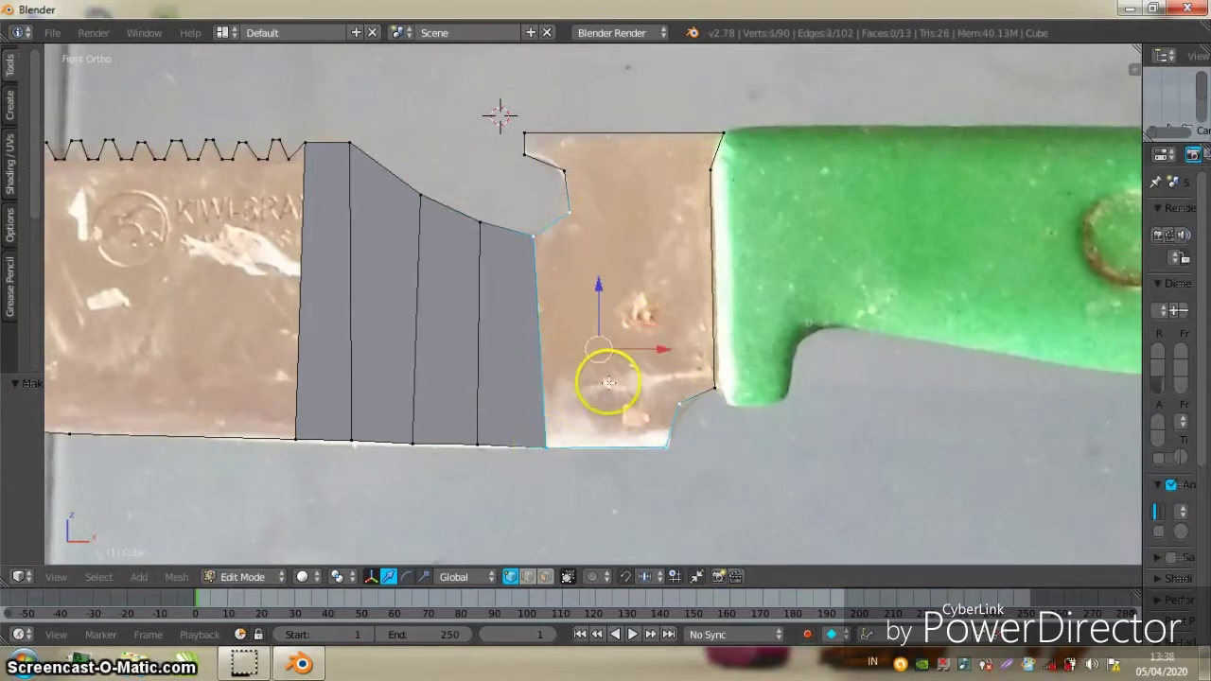
pyautogui.press('f')
pyautogui.keyDown('alt'); pyautogui.rightClick(566, 185); pyautogui.keyUp('alt')
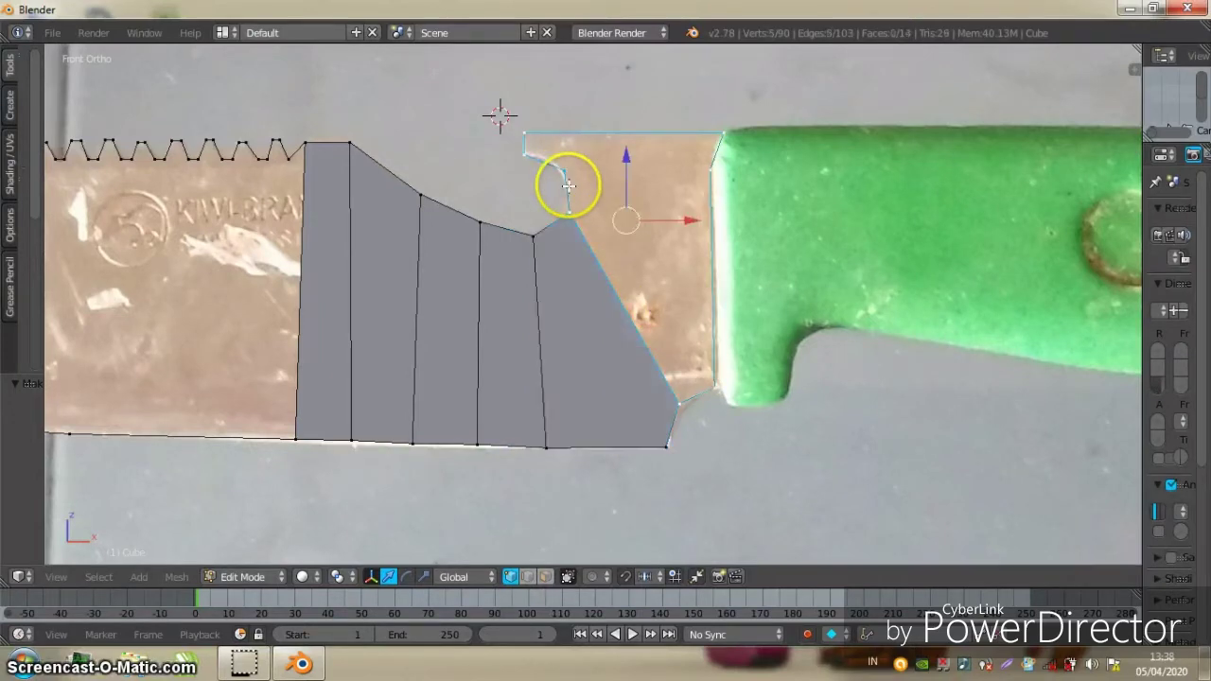
pyautogui.press('f')
# Select the bottom edge and serrated top edge of the unfilled middle section
pyautogui.keyDown('shift'); pyautogui.moveTo(619, 354); pyautogui.dragTo(848, 378, button='middle'); pyautogui.keyUp('shift')
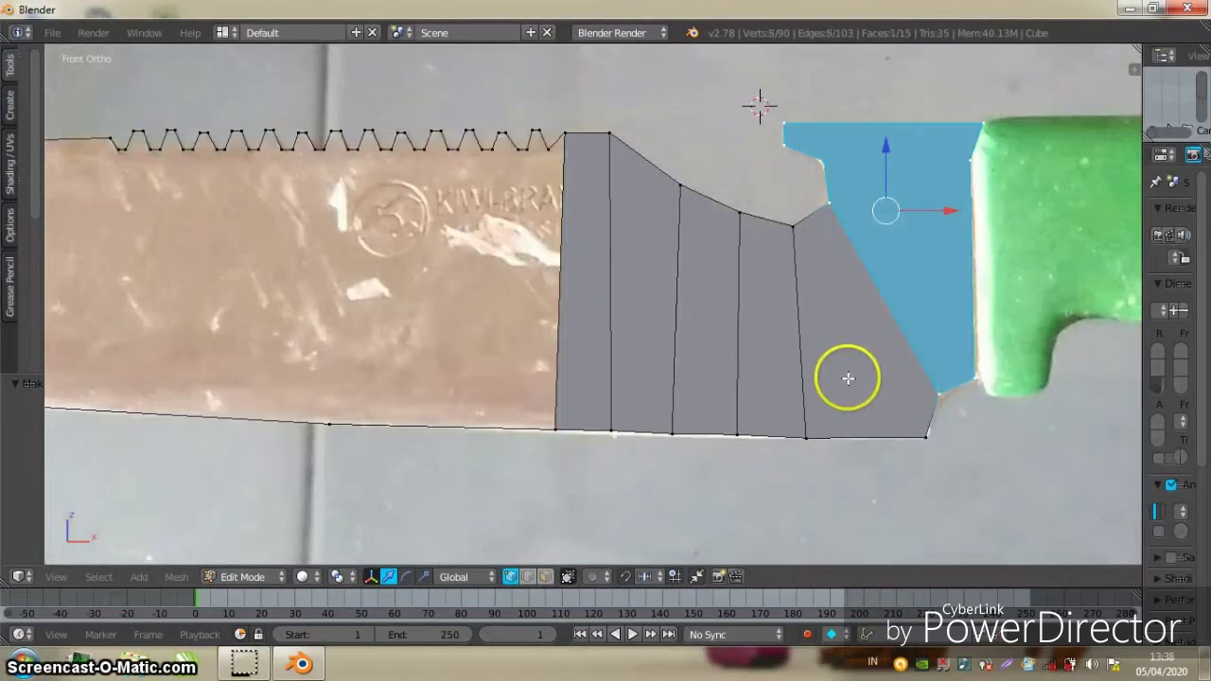
pyautogui.keyDown('alt'); pyautogui.rightClick(433, 410); pyautogui.keyUp('alt')
pyautogui.keyDown('shift'); pyautogui.moveTo(433, 384); pyautogui.dragTo(582, 354, button='middle'); pyautogui.keyUp('shift')
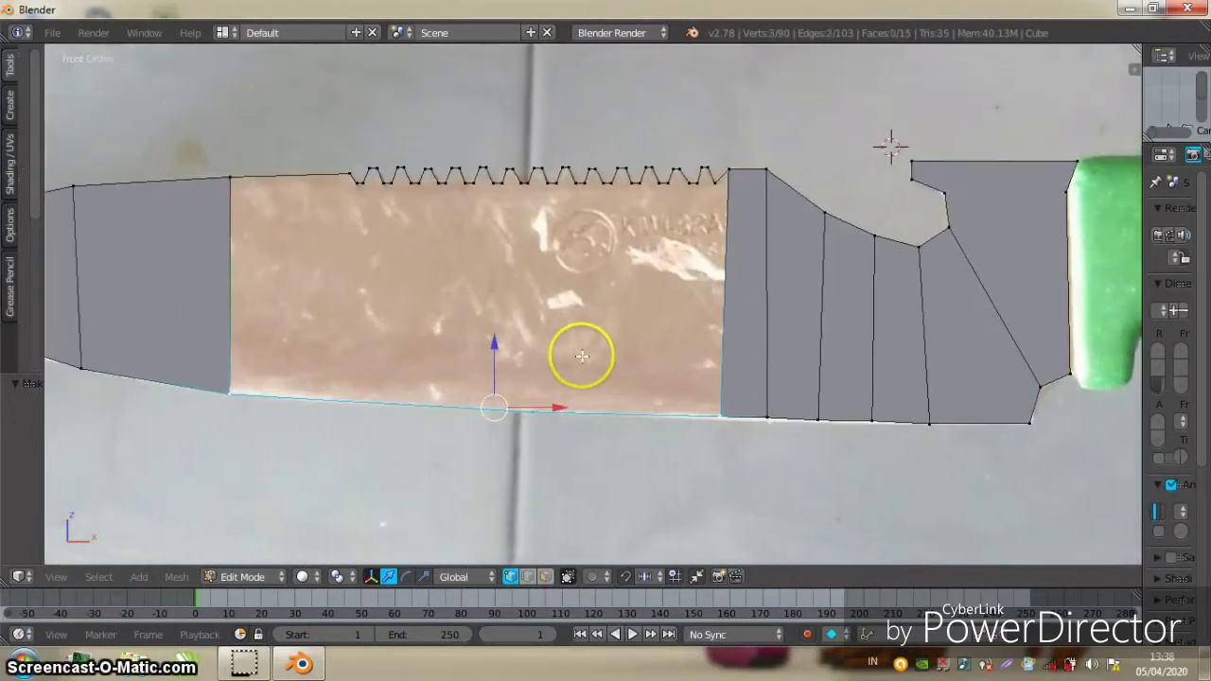
pyautogui.keyDown('alt'); pyautogui.rightClick(337, 171); pyautogui.keyUp('alt')
# Fill the serrated middle, then delete the faulty resulting face
pyautogui.press('f')
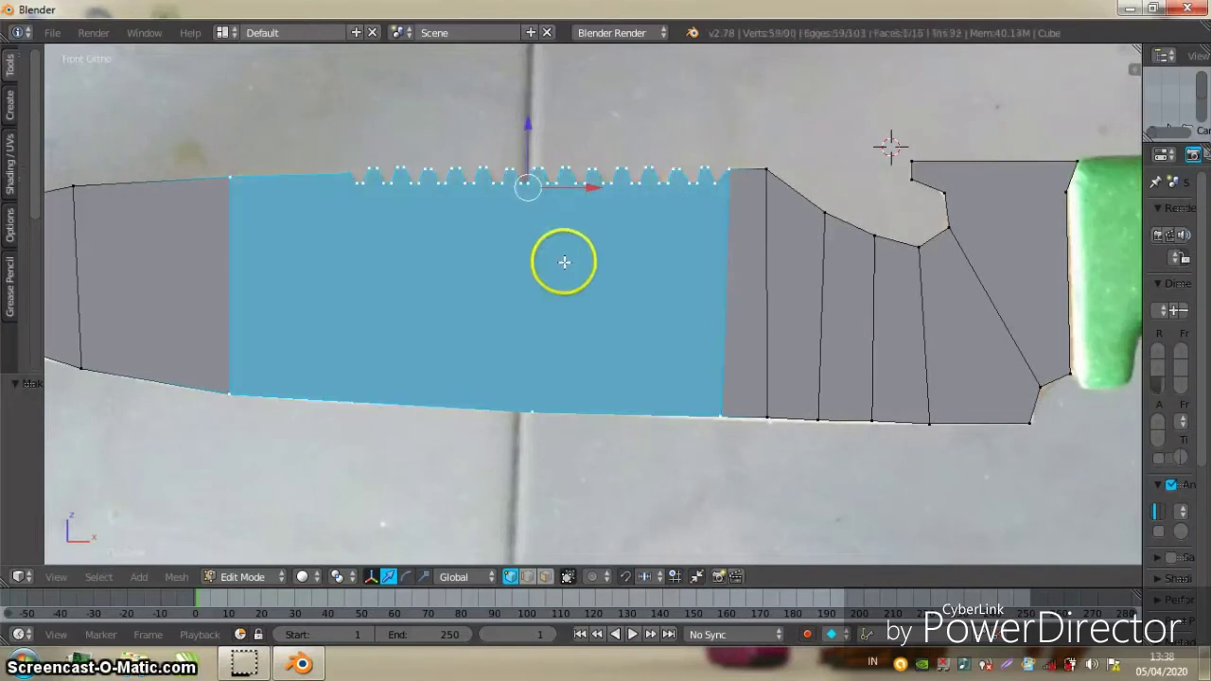
pyautogui.keyDown('alt'); pyautogui.rightClick(561, 409); pyautogui.keyUp('alt')
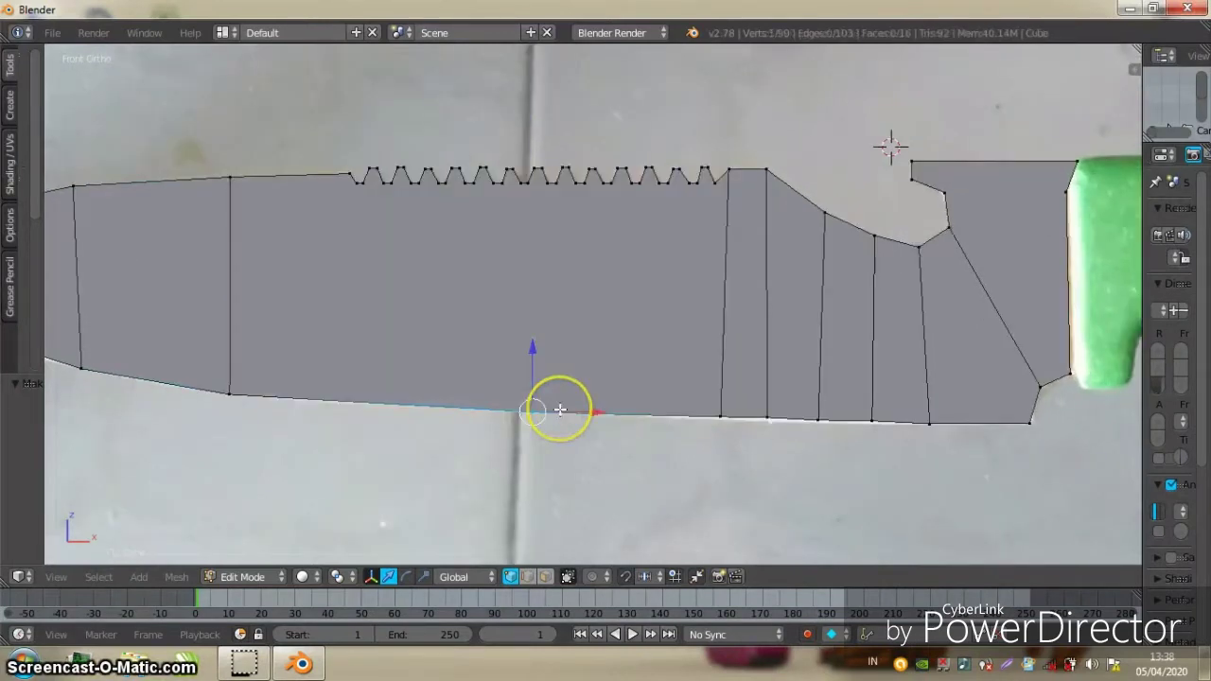
pyautogui.press('x')
pyautogui.click(526, 408)
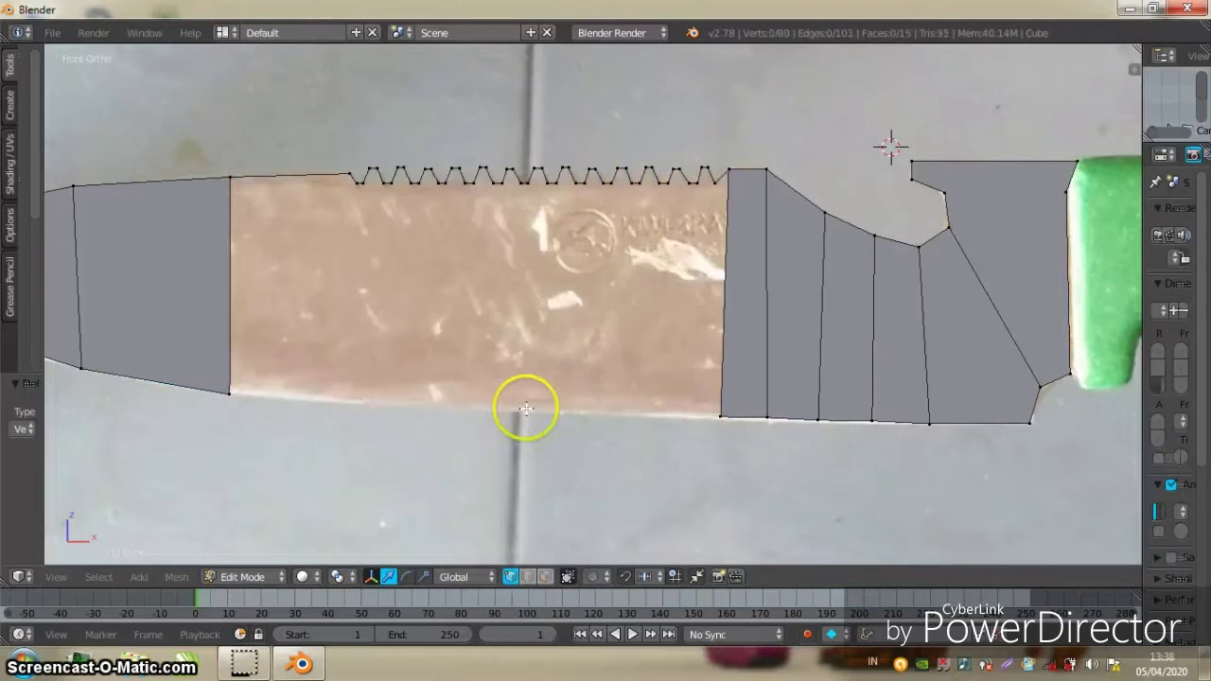
# Refill the middle section as one face from its lower-left corner and serrated top edge
pyautogui.rightClick(232, 392)
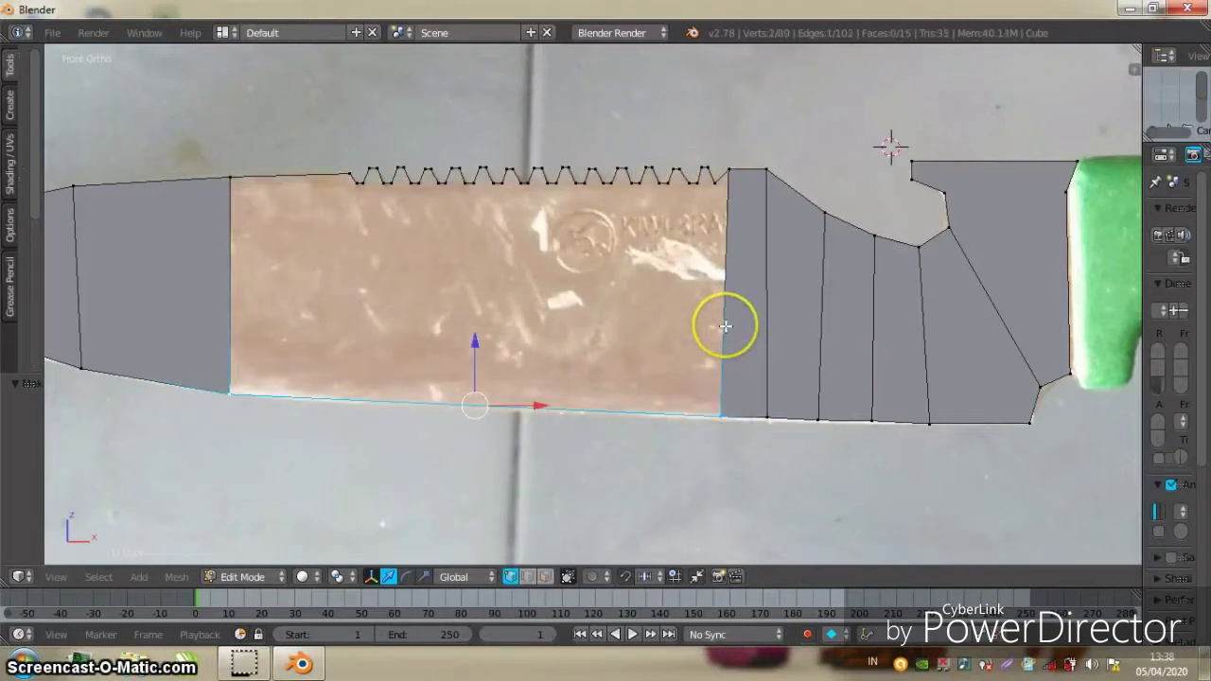
pyautogui.keyDown('alt'); pyautogui.keyDown('shift'); pyautogui.rightClick(281, 172); pyautogui.keyUp('shift'); pyautogui.keyUp('alt')
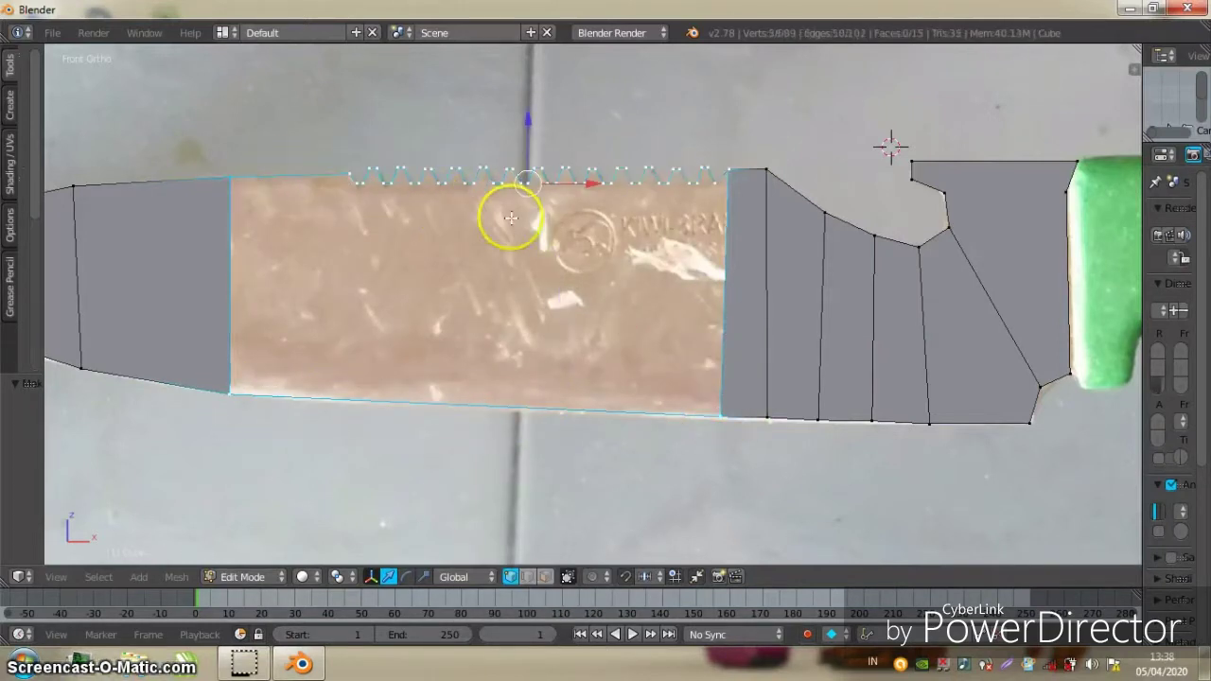
pyautogui.press('f')
pyautogui.scroll(-2, 568, 227)
pyautogui.scroll(-1, 662, 239)
pyautogui.press('a')
# Nudge a vertex vertically along Z, then frame the whole knife and cube
pyautogui.scroll(1, 700, 248)
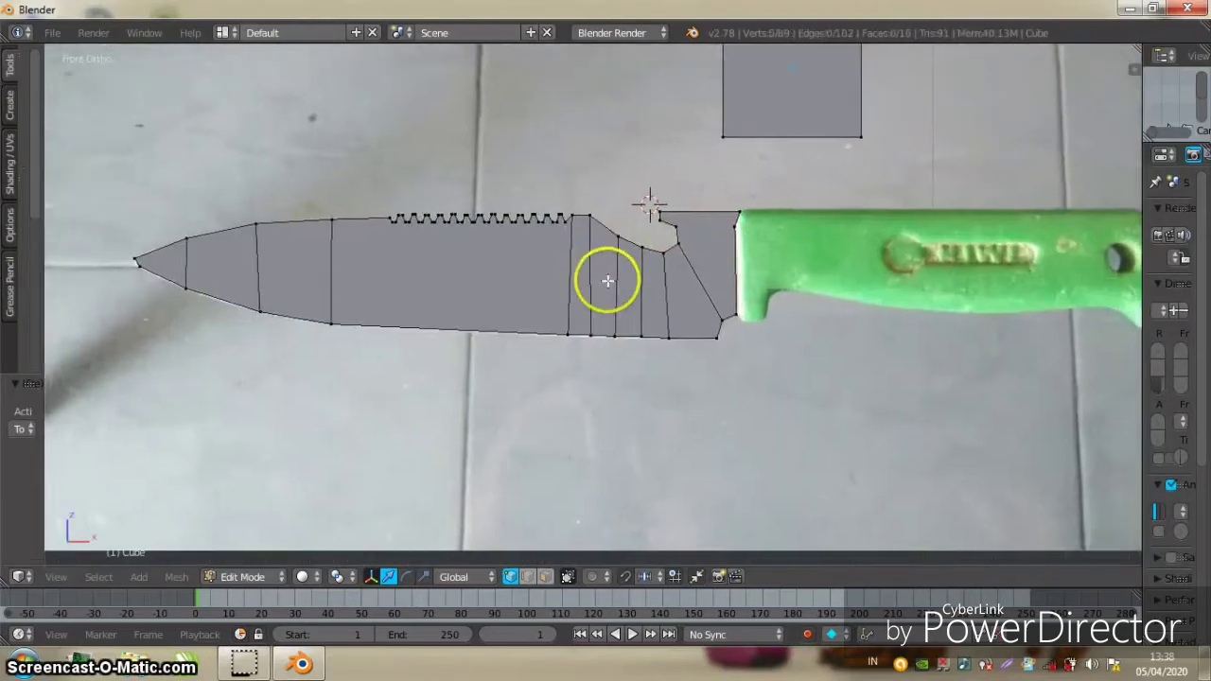
pyautogui.scroll(3, 653, 322)
pyautogui.scroll(3, 700, 369)
pyautogui.press('g')
pyautogui.press('z')
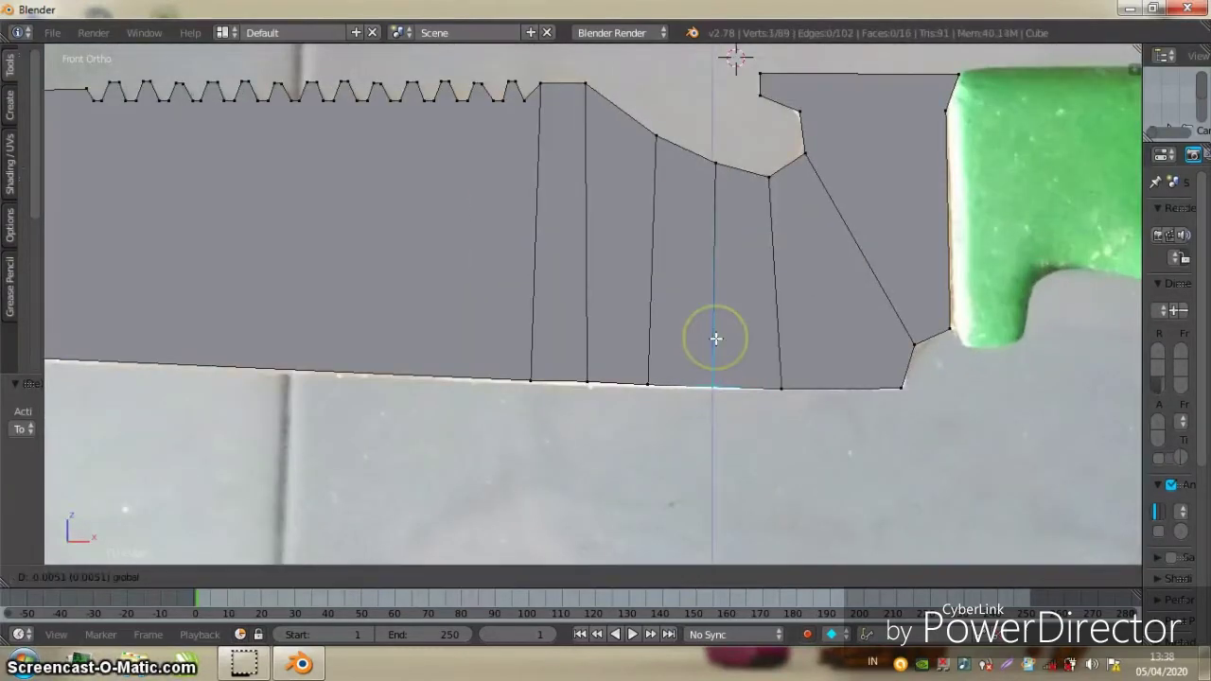
pyautogui.click(717, 338)
pyautogui.scroll(-5, 576, 192)
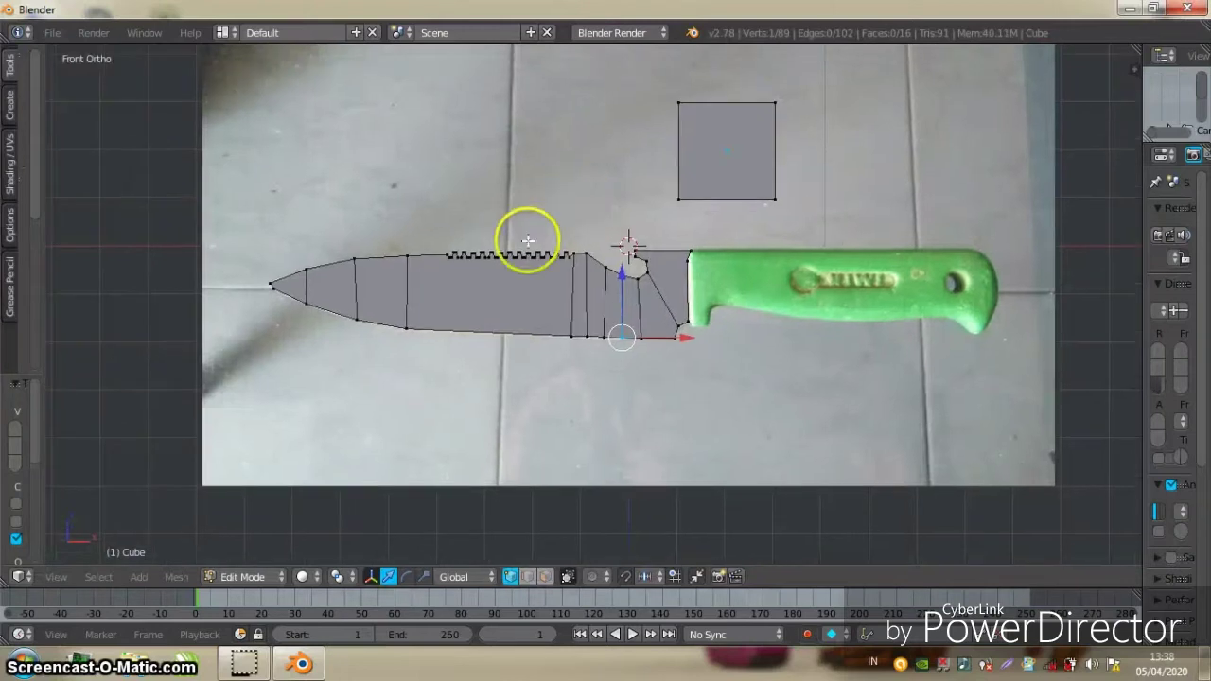
pyautogui.keyDown('shift'); pyautogui.moveTo(528, 236); pyautogui.dragTo(616, 202, button='middle'); pyautogui.keyUp('shift')
pyautogui.scroll(1, 616, 203)
# Box-select the stray cube faces above the knife and delete them with X > Faces
pyautogui.press('a')
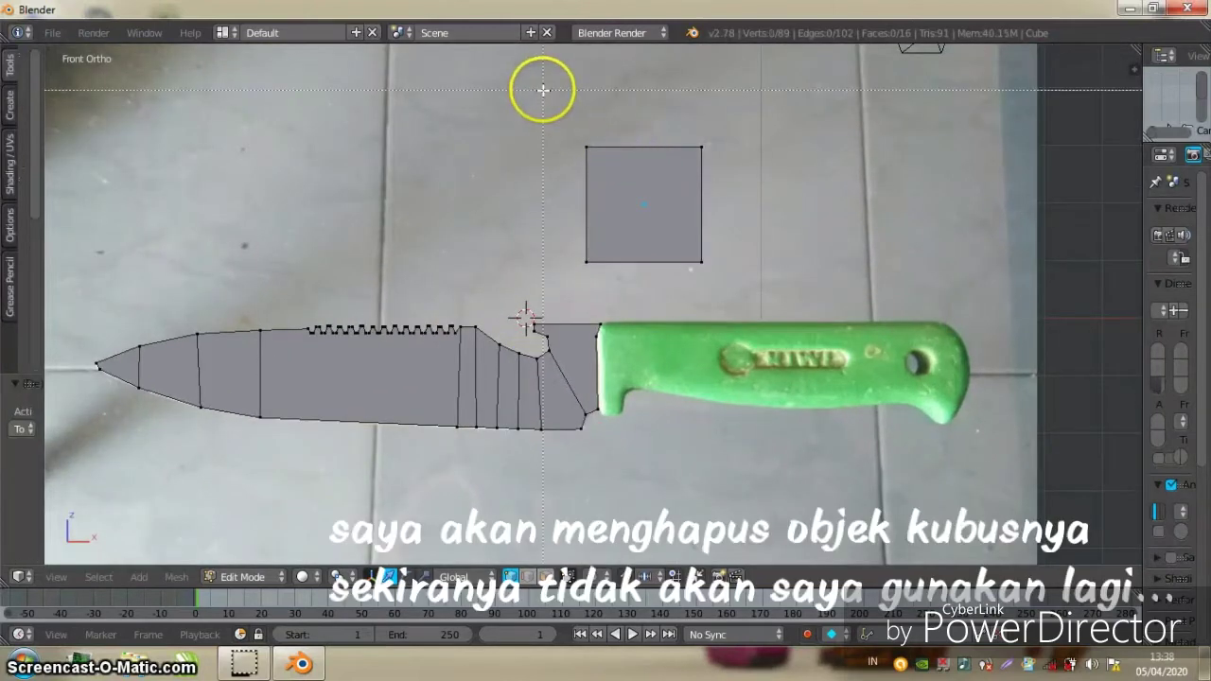
pyautogui.moveTo(543, 90); pyautogui.dragTo(664, 197)
pyautogui.click(637, 195)
pyautogui.press('x')
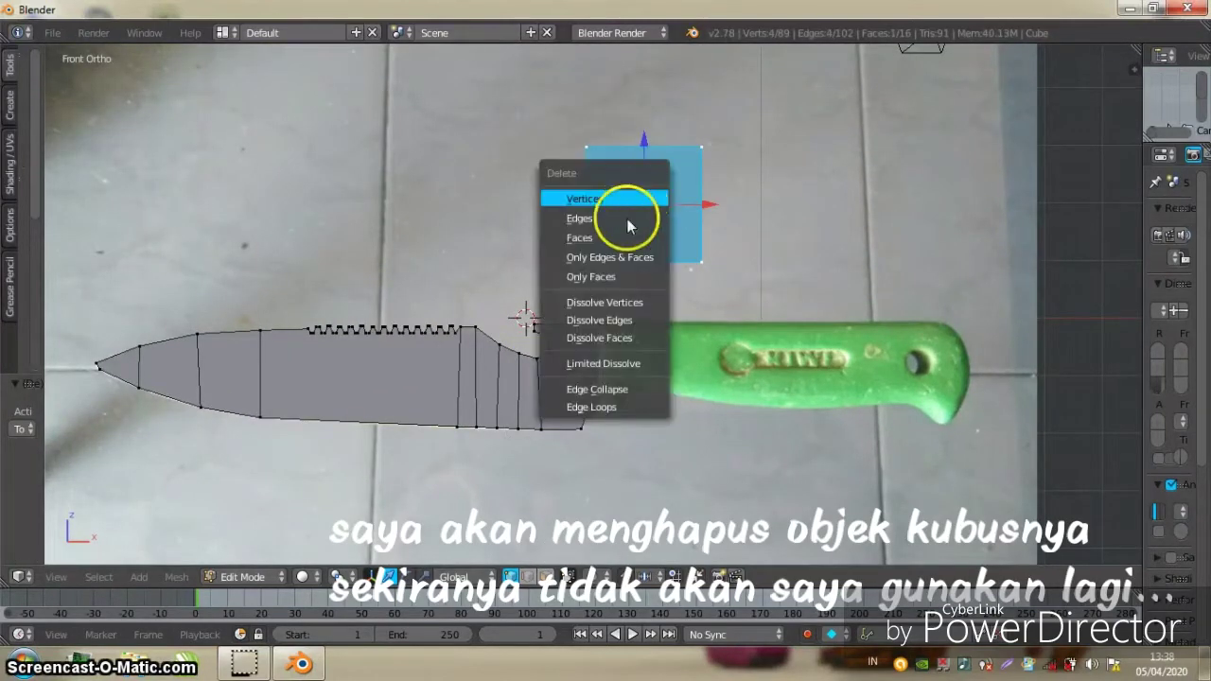
pyautogui.click(613, 271)
pyautogui.rightClick(633, 198)
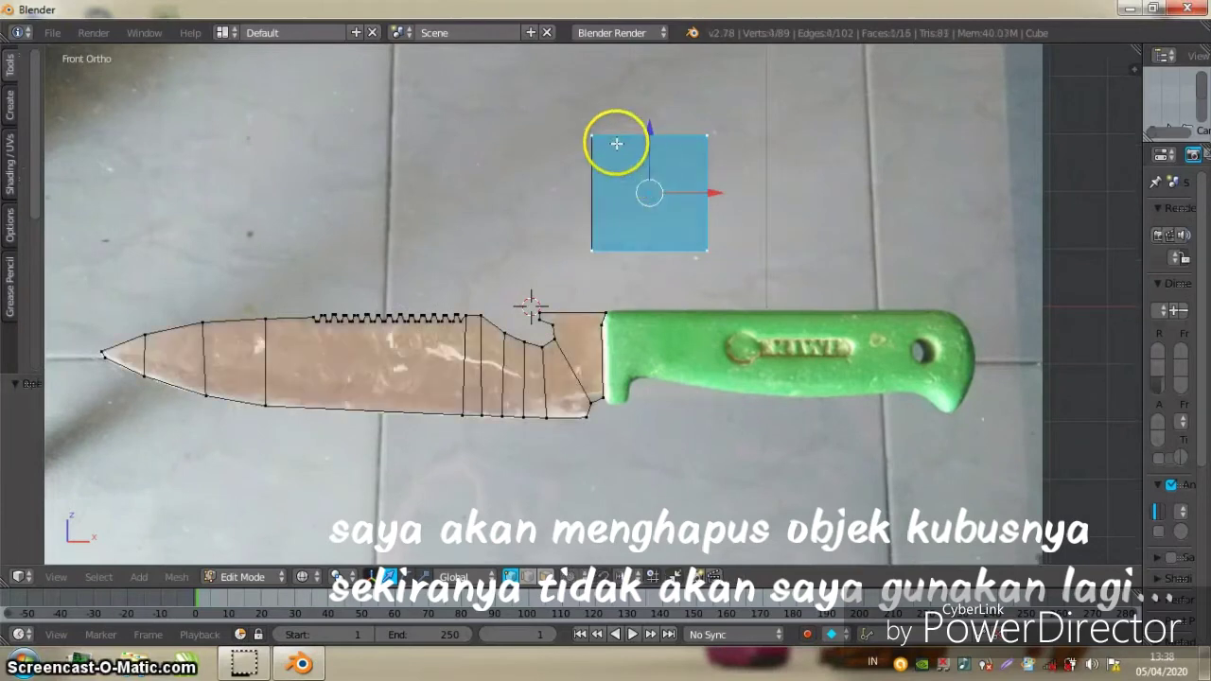
pyautogui.moveTo(574, 104); pyautogui.dragTo(623, 137)
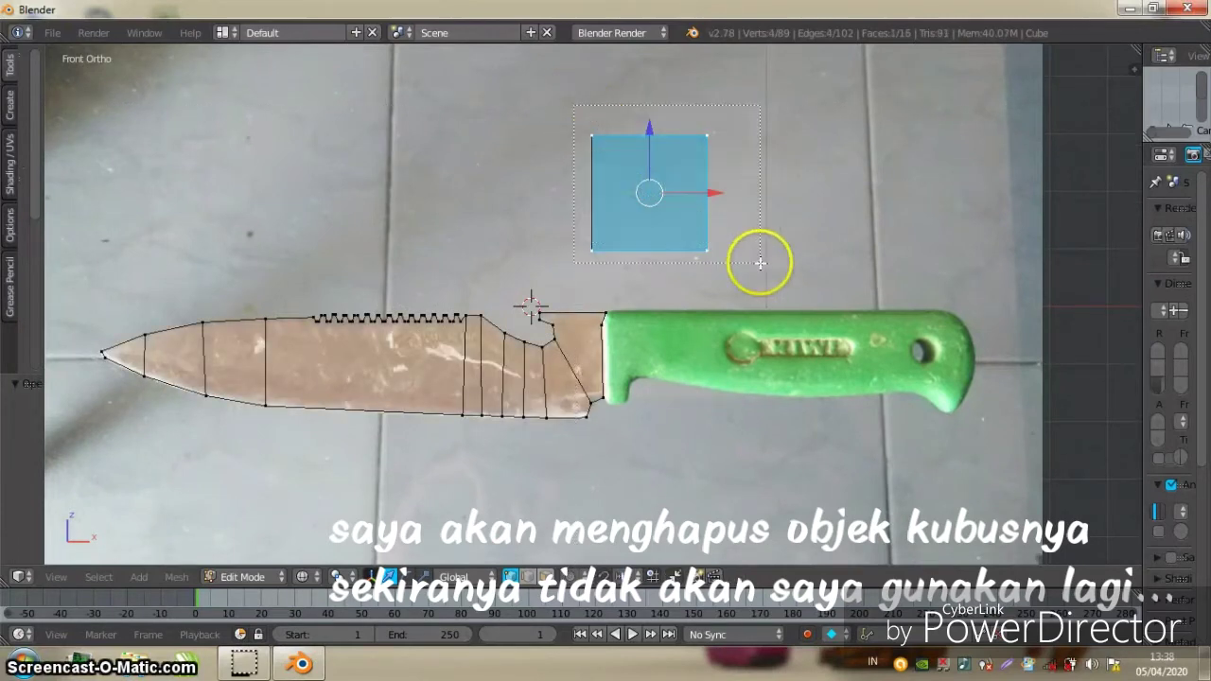
pyautogui.press('x')
pyautogui.click(684, 181)
pyautogui.scroll(-2, 588, 242)
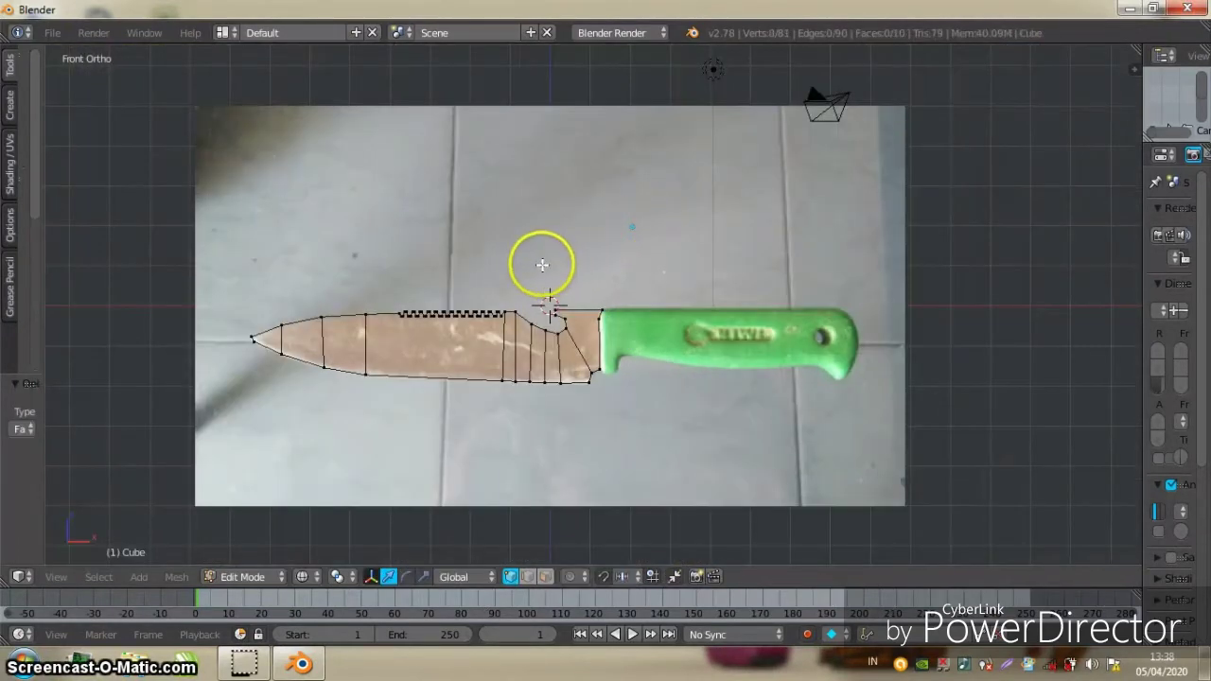
pyautogui.moveTo(543, 265)
pyautogui.mouseDown(button='middle')
pyautogui.moveTo(467, 303)
pyautogui.moveTo(530, 249)
pyautogui.moveTo(698, 289)
pyautogui.moveTo(606, 254)
pyautogui.moveTo(577, 303)
pyautogui.mouseUp(button='middle')
# In face select mode, select all the knife blade faces from tip to handle end
pyautogui.click(546, 577)
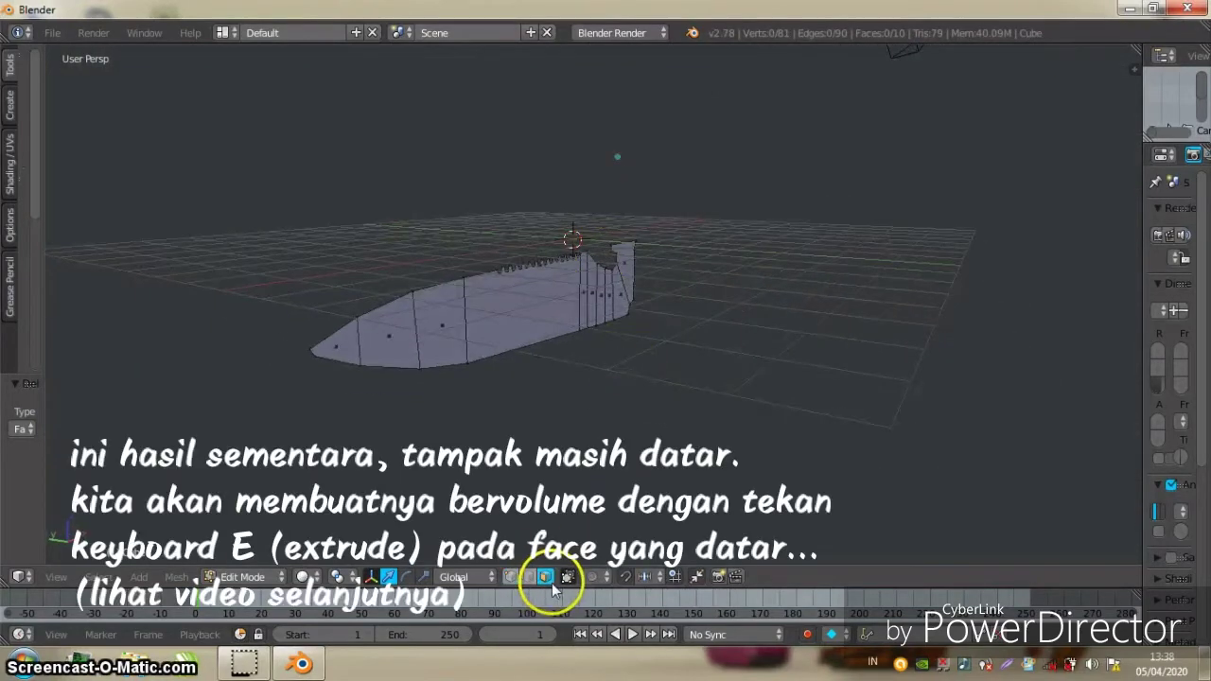
pyautogui.click(359, 346)
pyautogui.moveTo(359, 346); pyautogui.dragTo(256, 346, button='middle')
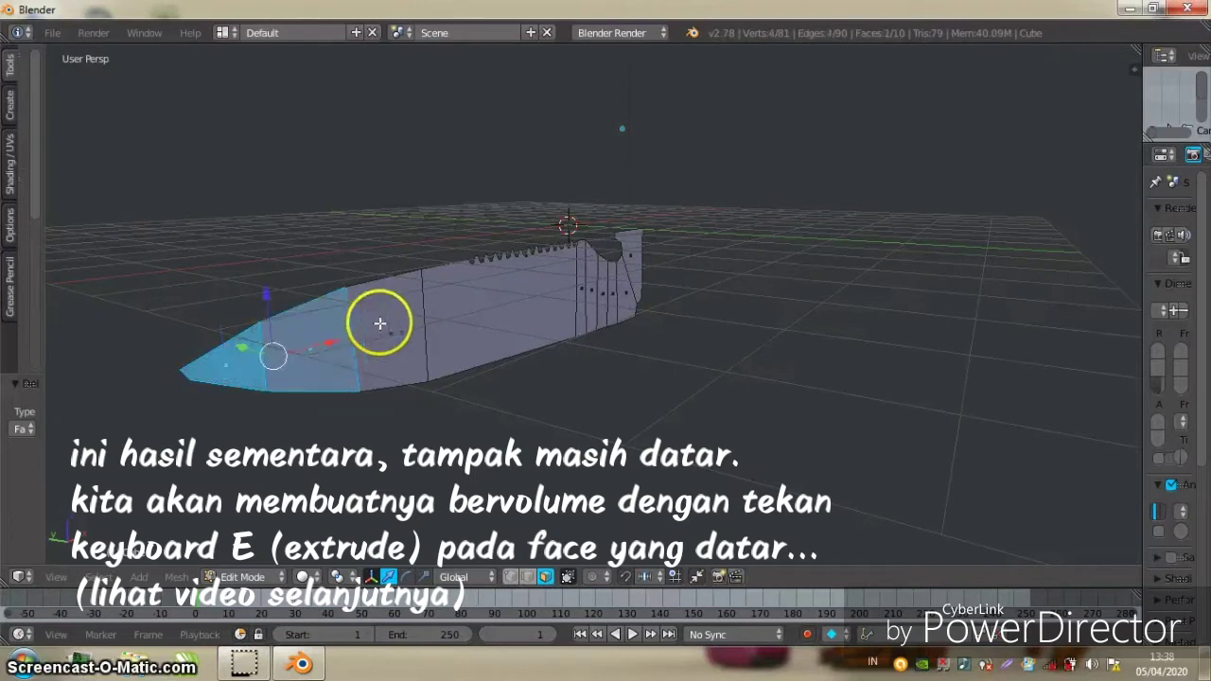
pyautogui.moveTo(381, 322)
pyautogui.mouseDown(button='middle')
pyautogui.moveTo(631, 283)
pyautogui.moveTo(514, 284)
pyautogui.moveTo(641, 256)
pyautogui.moveTo(622, 240)
pyautogui.moveTo(700, 287)
pyautogui.mouseUp(button='middle')
pyautogui.keyDown('shift'); pyautogui.rightClick(548, 279); pyautogui.keyUp('shift')
pyautogui.keyDown('shift'); pyautogui.rightClick(577, 282); pyautogui.keyUp('shift')
pyautogui.keyDown('shift'); pyautogui.rightClick(624, 271); pyautogui.keyUp('shift')
# Extrude the selected blade faces with E to give the knife thickness
pyautogui.press('e')
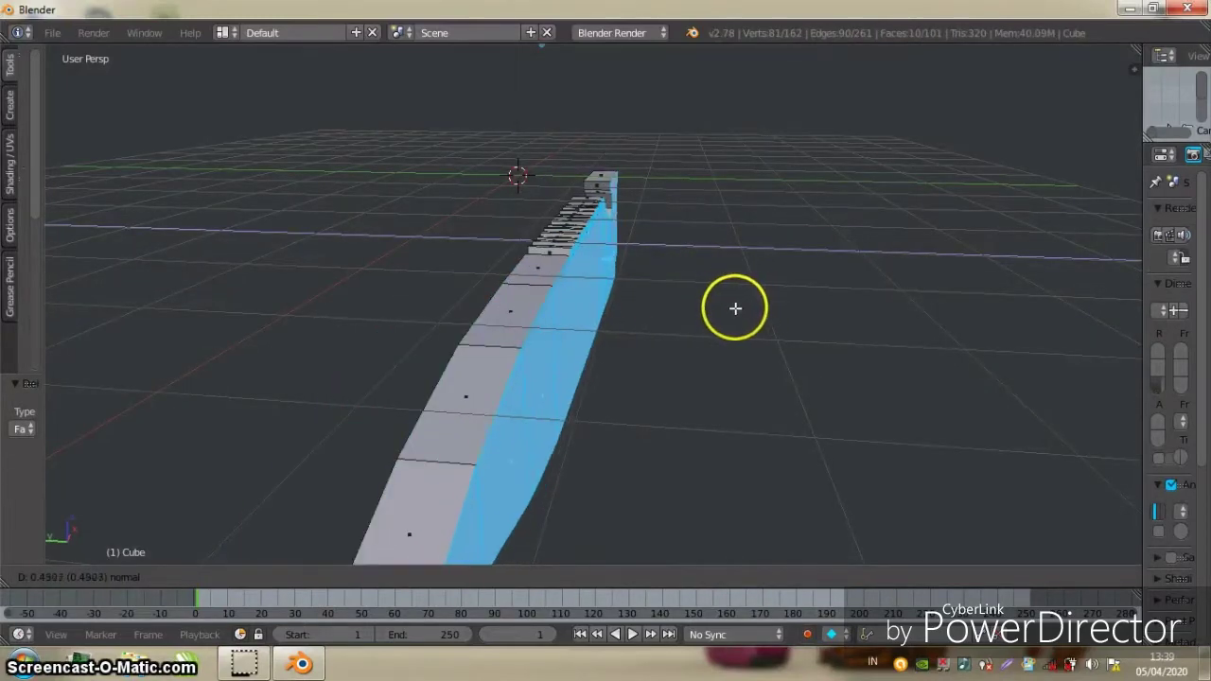
pyautogui.click(722, 310)
pyautogui.moveTo(729, 308)
pyautogui.mouseDown(button='middle')
pyautogui.moveTo(589, 257)
pyautogui.moveTo(533, 257)
pyautogui.moveTo(570, 272)
pyautogui.moveTo(526, 243)
pyautogui.mouseUp(button='middle')
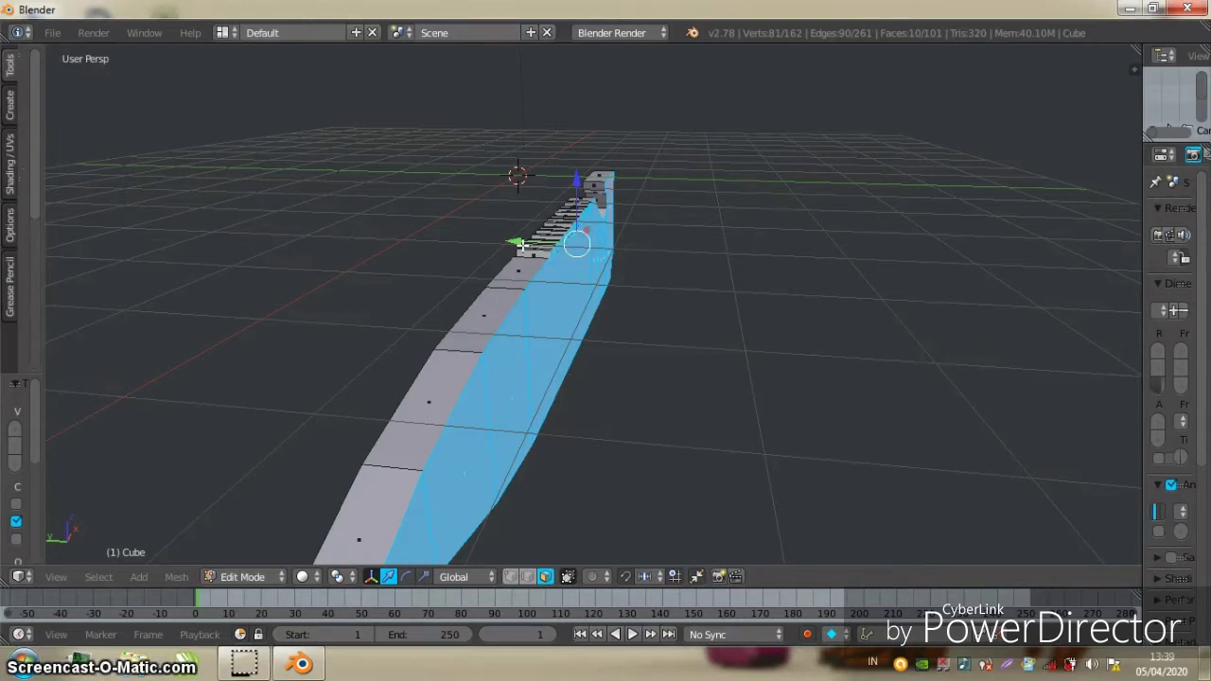
pyautogui.moveTo(537, 249)
pyautogui.mouseDown(button='middle')
pyautogui.moveTo(552, 267)
pyautogui.moveTo(541, 243)
pyautogui.moveTo(652, 270)
pyautogui.moveTo(559, 184)
pyautogui.moveTo(568, 243)
pyautogui.moveTo(414, 255)
pyautogui.mouseUp(button='middle')
pyautogui.moveTo(392, 172)
pyautogui.mouseDown(button='middle')
pyautogui.moveTo(406, 200)
pyautogui.moveTo(475, 230)
pyautogui.moveTo(445, 297)
pyautogui.moveTo(425, 284)
pyautogui.moveTo(392, 303)
pyautogui.moveTo(419, 321)
pyautogui.moveTo(359, 311)
pyautogui.mouseUp(button='middle')
# Select the tooth-top faces along the serrated spine
pyautogui.rightClick(296, 329)
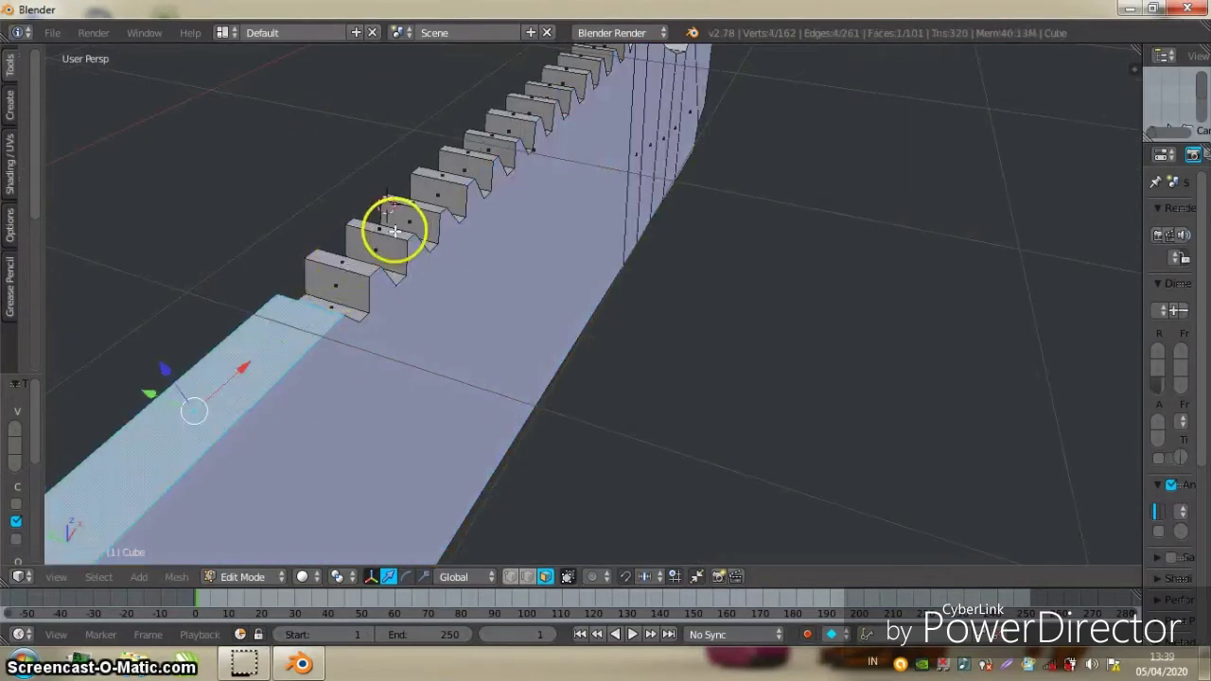
pyautogui.moveTo(393, 230)
pyautogui.mouseDown(button='middle')
pyautogui.moveTo(425, 211)
pyautogui.moveTo(360, 344)
pyautogui.mouseUp(button='middle')
pyautogui.keyDown('shift'); pyautogui.rightClick(360, 363); pyautogui.keyUp('shift')
pyautogui.keyDown('shift'); pyautogui.rightClick(405, 331); pyautogui.keyUp('shift')
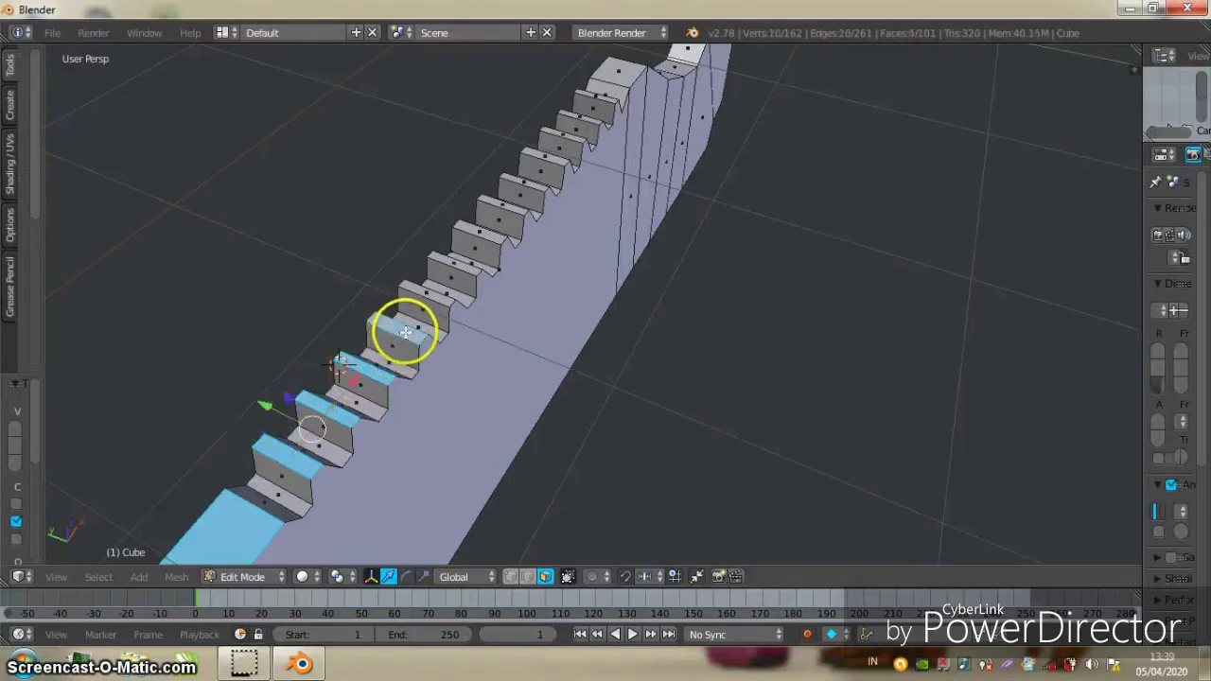
pyautogui.keyDown('shift'); pyautogui.rightClick(432, 285); pyautogui.keyUp('shift')
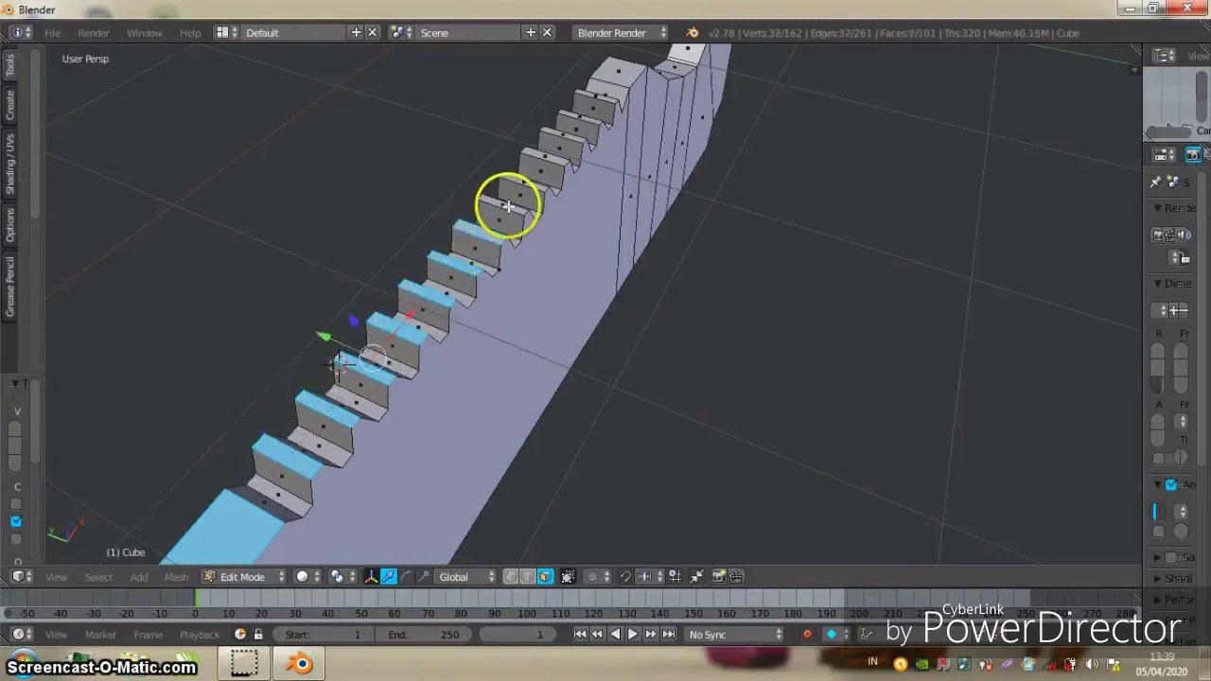
pyautogui.keyDown('shift'); pyautogui.rightClick(568, 122); pyautogui.keyUp('shift')
pyautogui.keyDown('shift'); pyautogui.rightClick(578, 108); pyautogui.keyUp('shift')
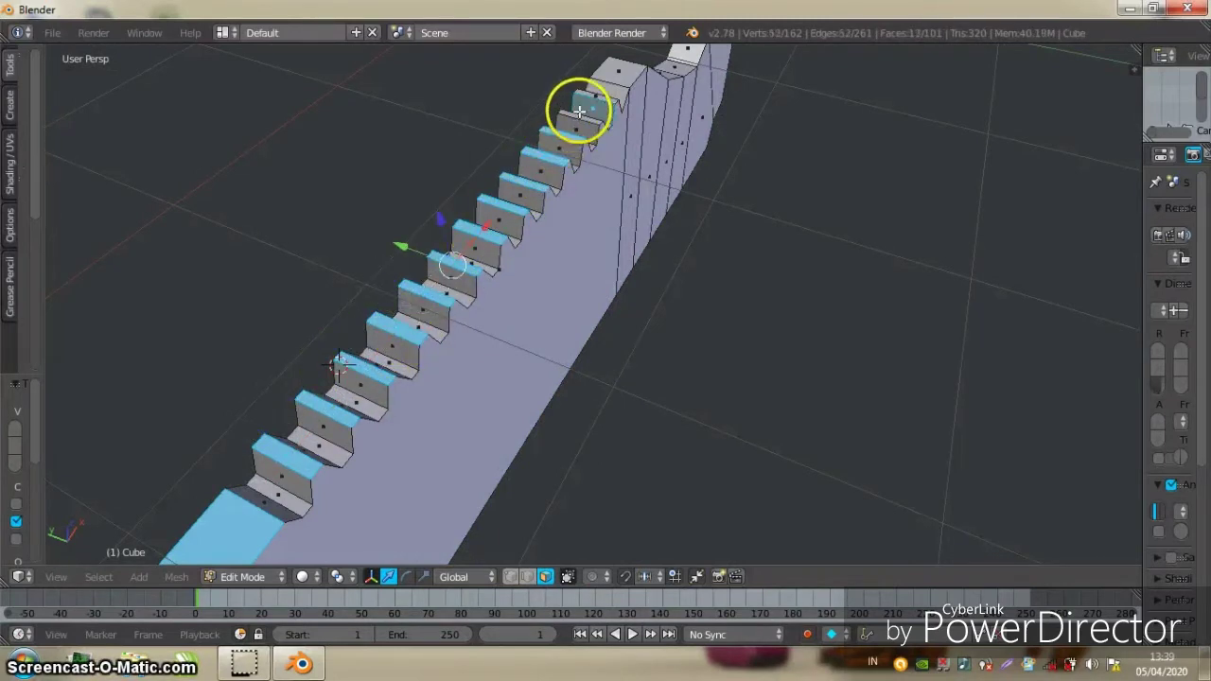
# Add the remaining tooth faces and scale them thin along the Y axis
pyautogui.moveTo(579, 108); pyautogui.dragTo(548, 136, button='middle')
pyautogui.keyDown('shift'); pyautogui.rightClick(509, 201); pyautogui.keyUp('shift')
pyautogui.keyDown('shift'); pyautogui.rightClick(509, 204); pyautogui.keyUp('shift')
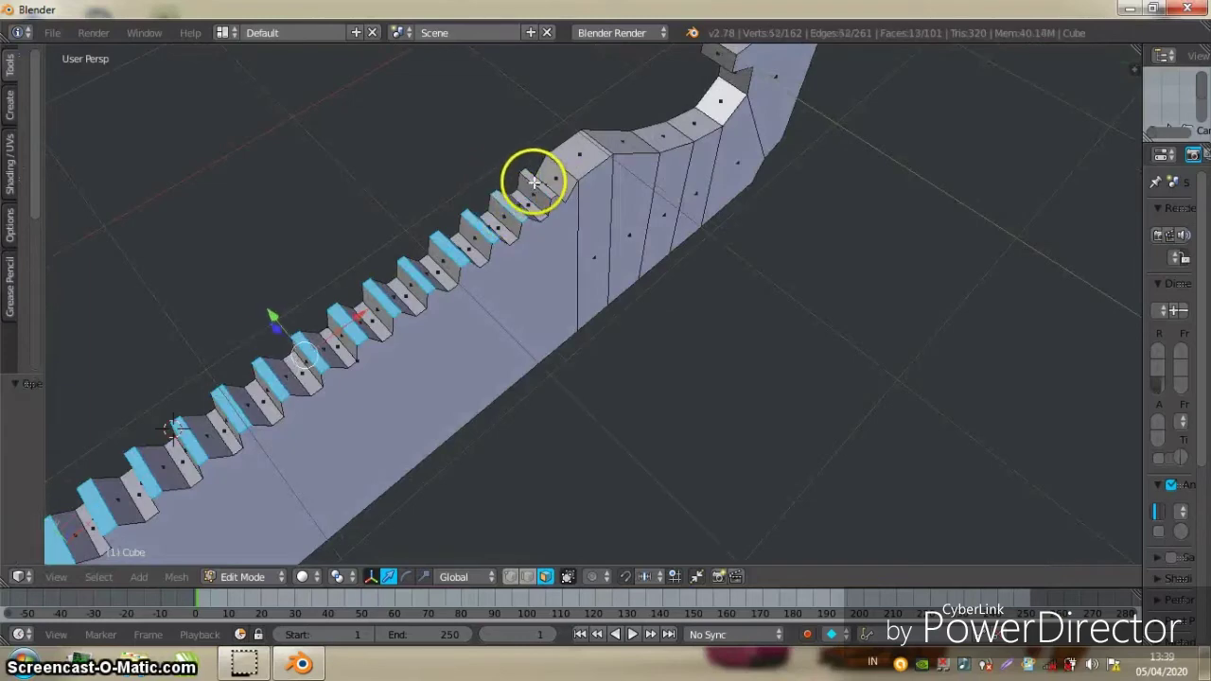
pyautogui.keyDown('shift'); pyautogui.rightClick(535, 182); pyautogui.keyUp('shift')
pyautogui.scroll(-4, 511, 194)
pyautogui.moveTo(487, 211); pyautogui.dragTo(568, 303, button='middle')
pyautogui.scroll(3, 530, 307)
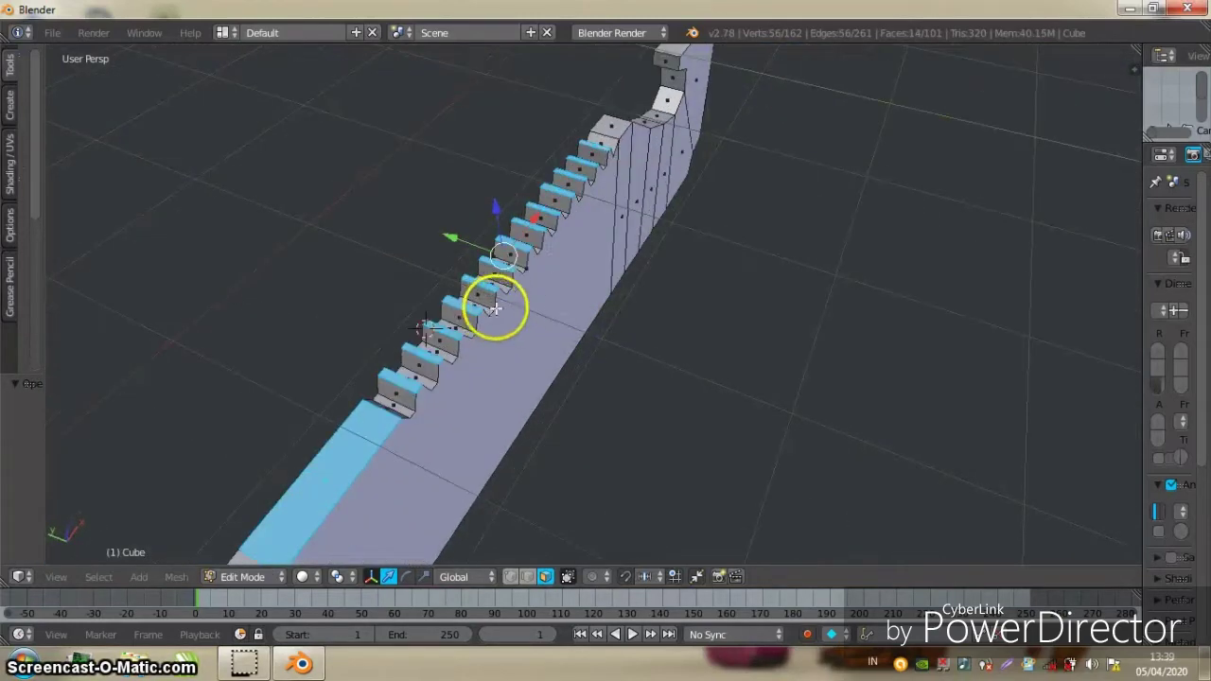
pyautogui.moveTo(495, 308)
pyautogui.mouseDown(button='middle')
pyautogui.moveTo(543, 248)
pyautogui.moveTo(698, 300)
pyautogui.mouseUp(button='middle')
pyautogui.press('s')
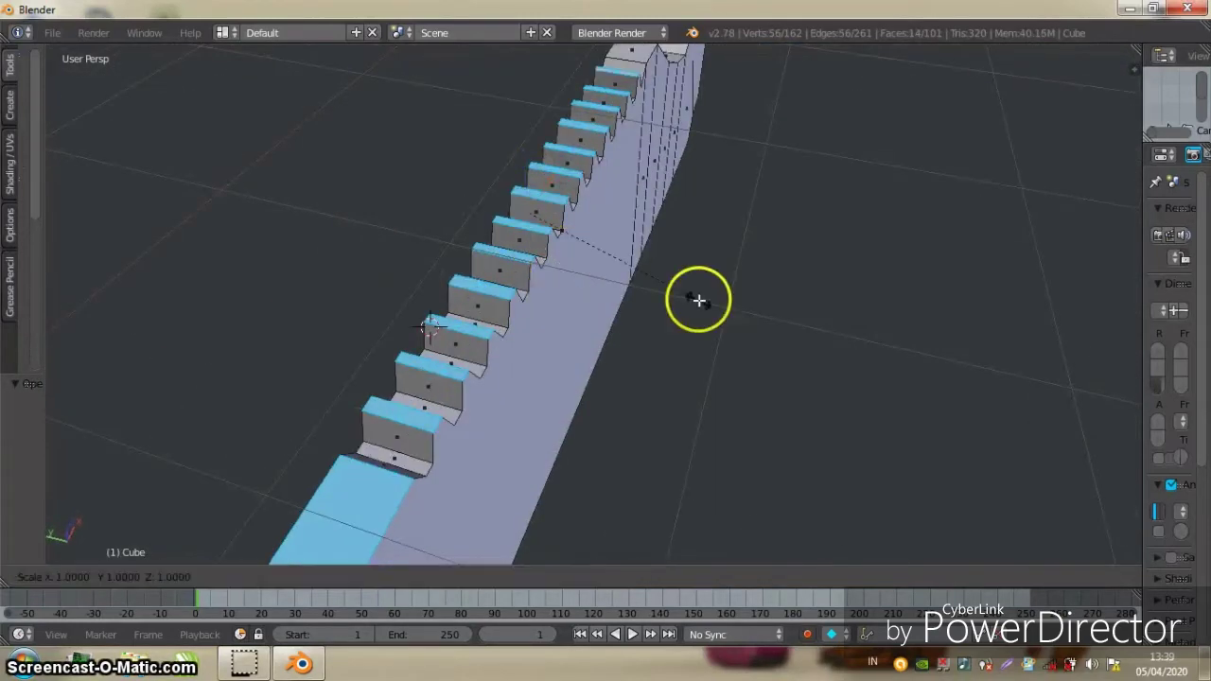
pyautogui.press('y')
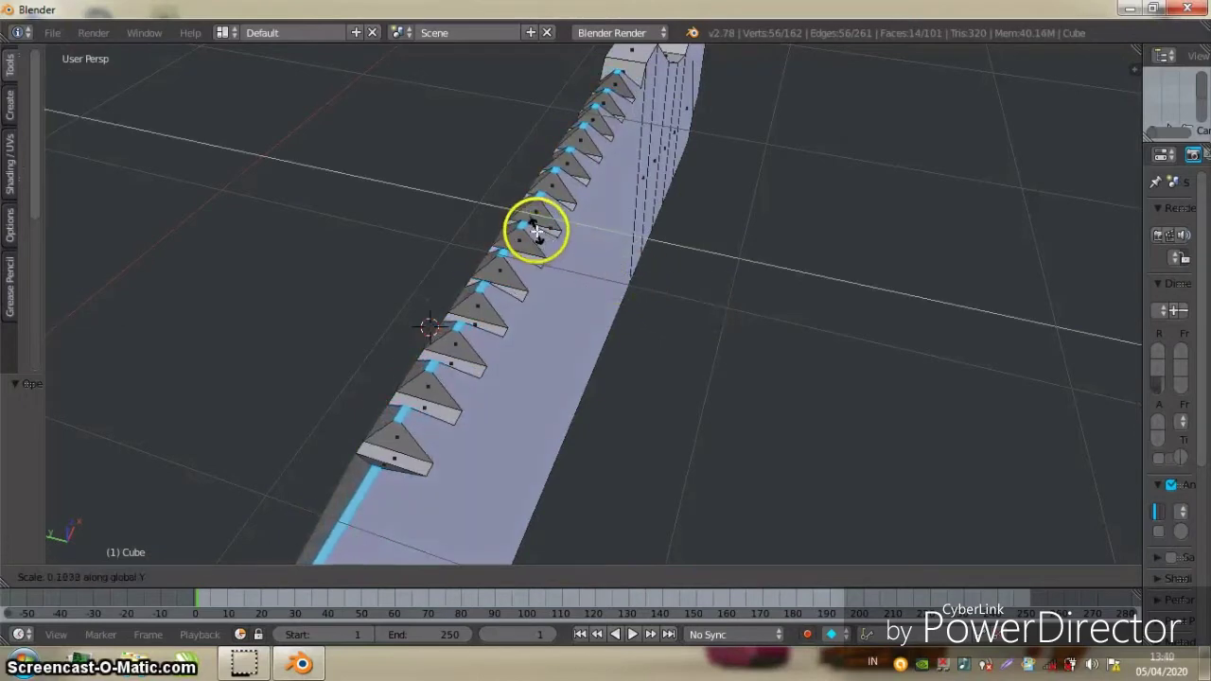
pyautogui.click(539, 232)
# Scale the blade's top bevel faces thin along the Y axis
pyautogui.moveTo(540, 232)
pyautogui.mouseDown(button='middle')
pyautogui.moveTo(530, 343)
pyautogui.moveTo(469, 299)
pyautogui.moveTo(559, 290)
pyautogui.moveTo(458, 281)
pyautogui.mouseUp(button='middle')
pyautogui.rightClick(418, 305)
pyautogui.keyDown('shift'); pyautogui.rightClick(319, 413); pyautogui.keyUp('shift')
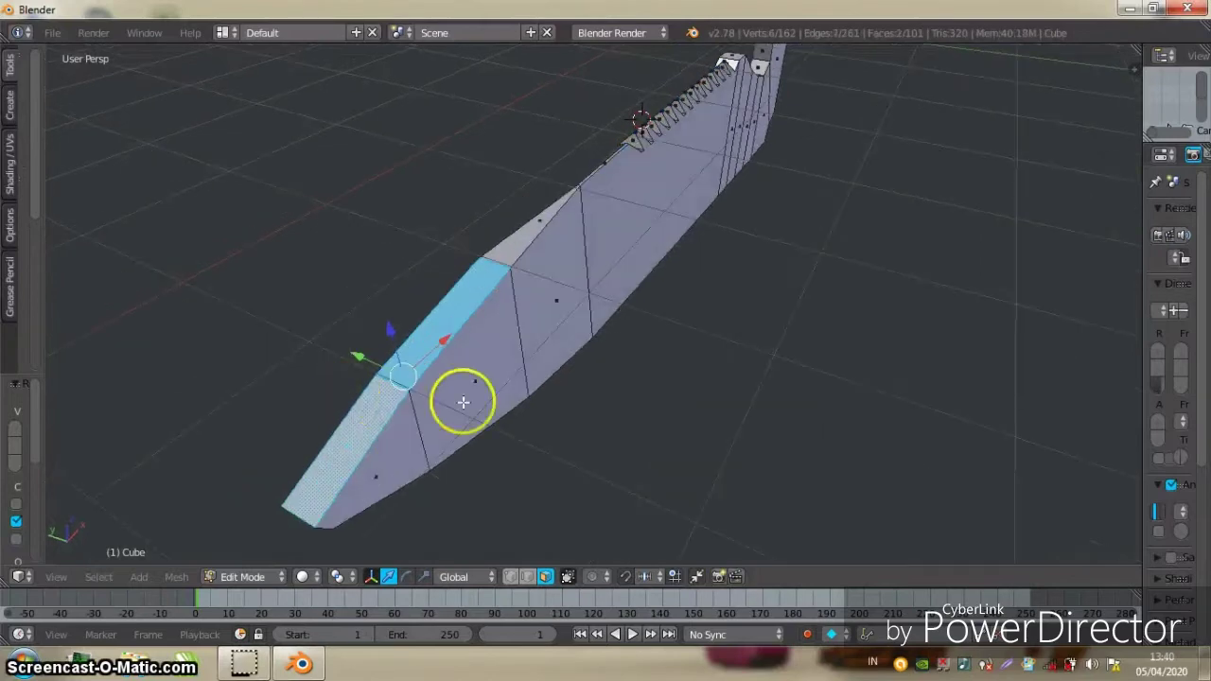
pyautogui.press('s')
pyautogui.press('y')
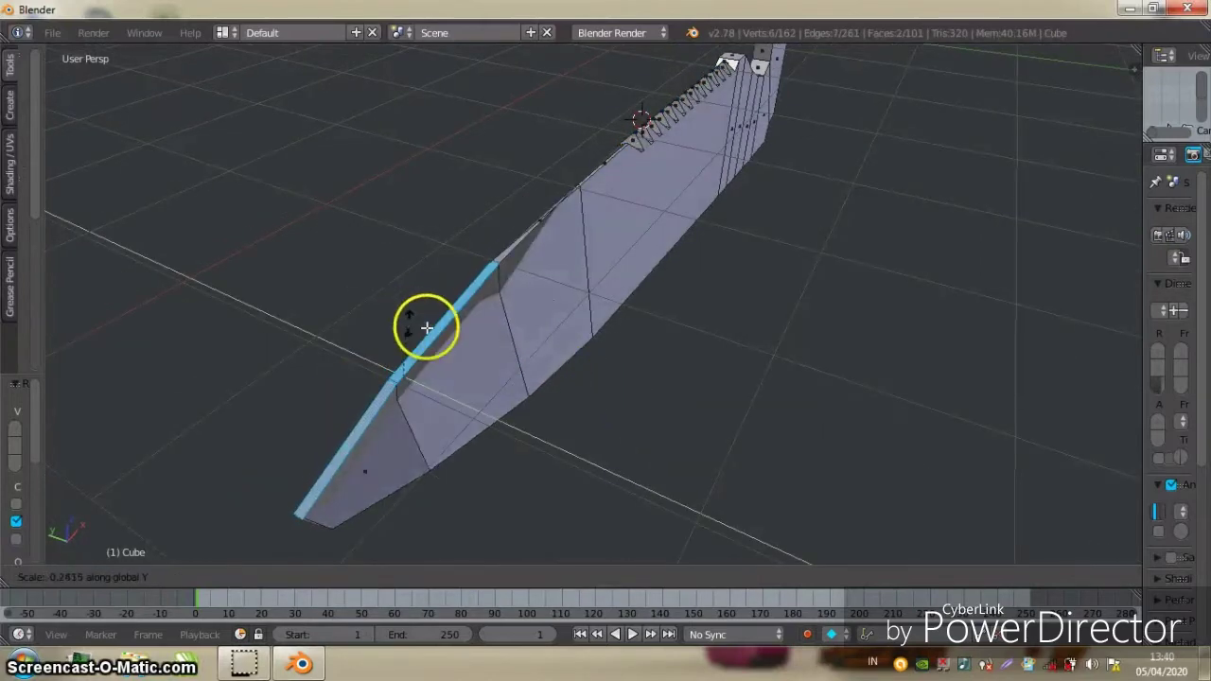
pyautogui.click(436, 331)
pyautogui.moveTo(435, 330); pyautogui.dragTo(478, 332, button='middle')
pyautogui.press('s')
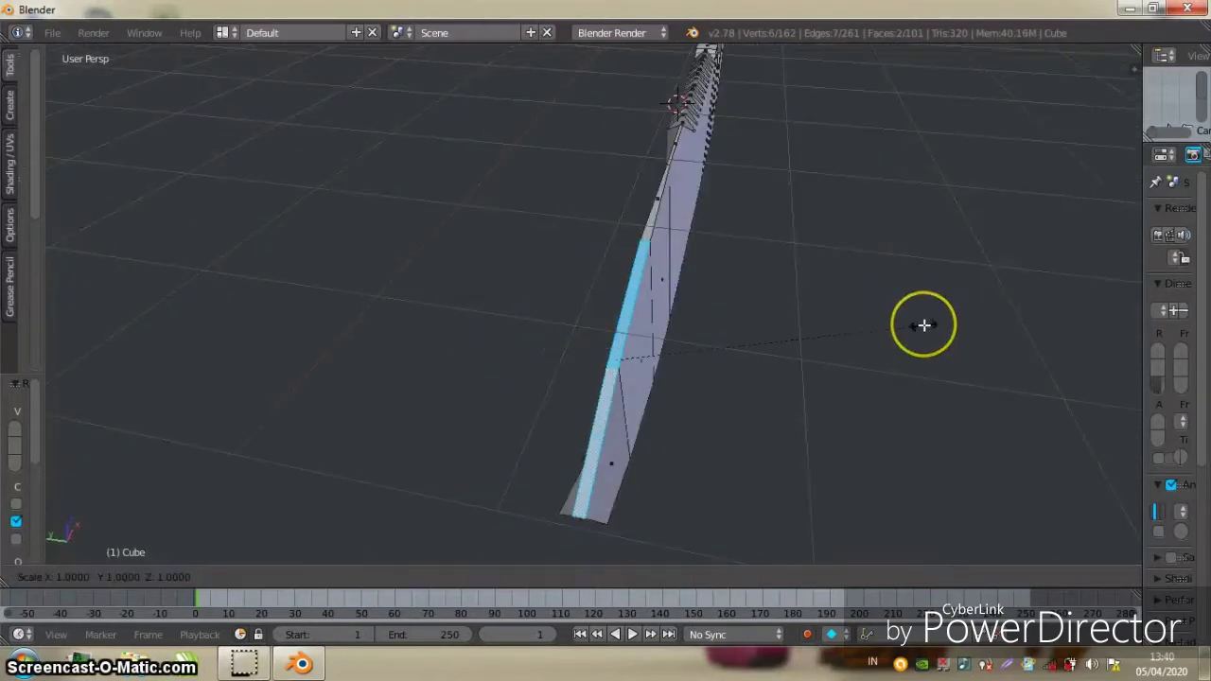
pyautogui.rightClick(881, 243)
# Select the whole top rim loop including teeth and scale it thin along Y
pyautogui.moveTo(881, 243); pyautogui.dragTo(685, 278, button='middle')
pyautogui.scroll(4, 438, 238)
pyautogui.moveTo(438, 238); pyautogui.dragTo(446, 238, button='middle')
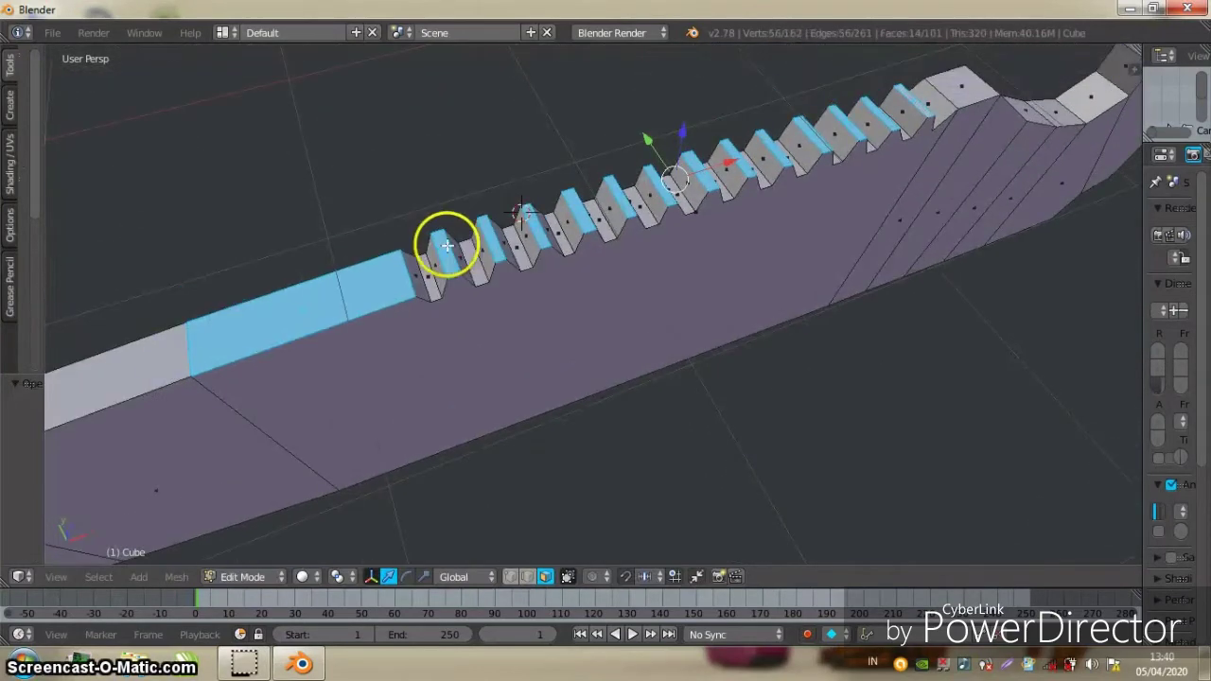
pyautogui.scroll(-4, 449, 247)
pyautogui.moveTo(420, 311)
pyautogui.mouseDown(button='middle')
pyautogui.moveTo(495, 311)
pyautogui.moveTo(560, 262)
pyautogui.moveTo(649, 278)
pyautogui.moveTo(892, 230)
pyautogui.moveTo(890, 205)
pyautogui.moveTo(830, 206)
pyautogui.mouseUp(button='middle')
pyautogui.keyDown('alt'); pyautogui.rightClick(442, 303); pyautogui.keyUp('alt')
pyautogui.press('s')
pyautogui.press('y')
pyautogui.click(923, 250)
pyautogui.moveTo(711, 229)
pyautogui.mouseDown(button='middle')
pyautogui.moveTo(690, 268)
pyautogui.moveTo(692, 208)
pyautogui.mouseUp(button='middle')
# Extrude the selected bottom-edge faces and scale the new edge
pyautogui.rightClick(570, 182)
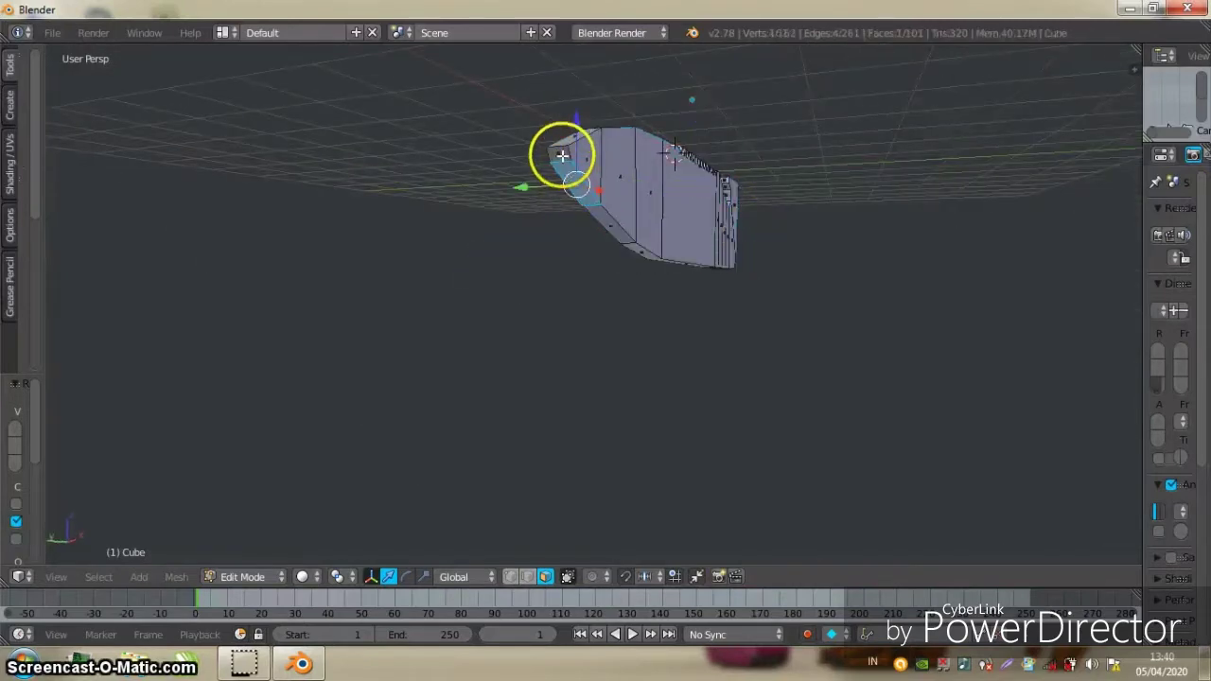
pyautogui.moveTo(562, 156)
pyautogui.mouseDown(button='middle')
pyautogui.moveTo(590, 183)
pyautogui.moveTo(454, 184)
pyautogui.mouseUp(button='middle')
pyautogui.keyDown('shift'); pyautogui.rightClick(470, 185); pyautogui.keyUp('shift')
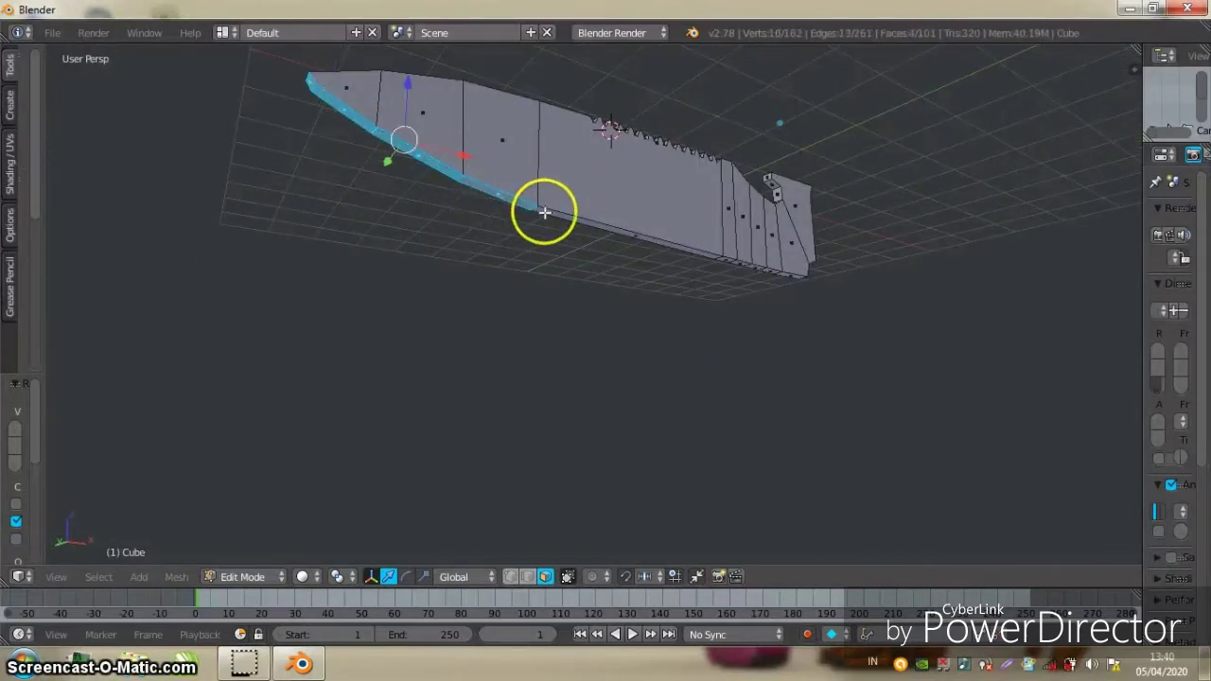
pyautogui.moveTo(544, 213)
pyautogui.mouseDown(button='middle')
pyautogui.moveTo(698, 208)
pyautogui.moveTo(638, 189)
pyautogui.mouseUp(button='middle')
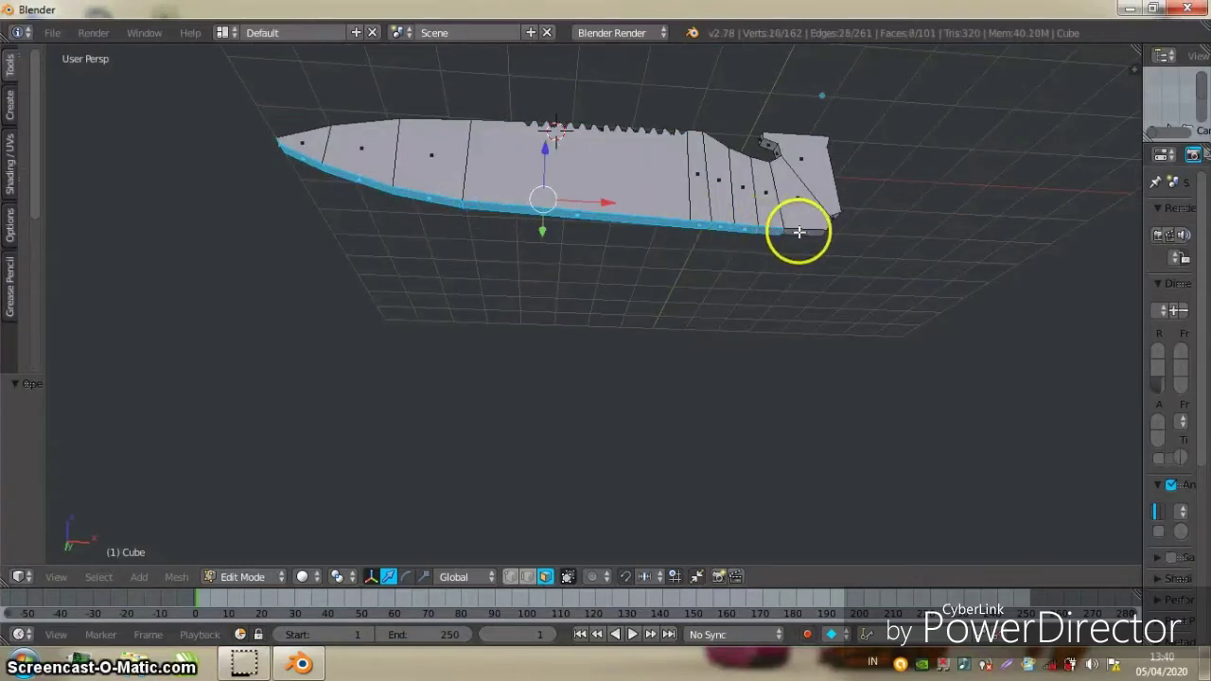
pyautogui.moveTo(799, 232)
pyautogui.mouseDown(button='middle')
pyautogui.moveTo(685, 224)
pyautogui.moveTo(690, 197)
pyautogui.moveTo(735, 227)
pyautogui.moveTo(717, 238)
pyautogui.moveTo(726, 250)
pyautogui.mouseUp(button='middle')
pyautogui.press('e')
pyautogui.click(688, 212)
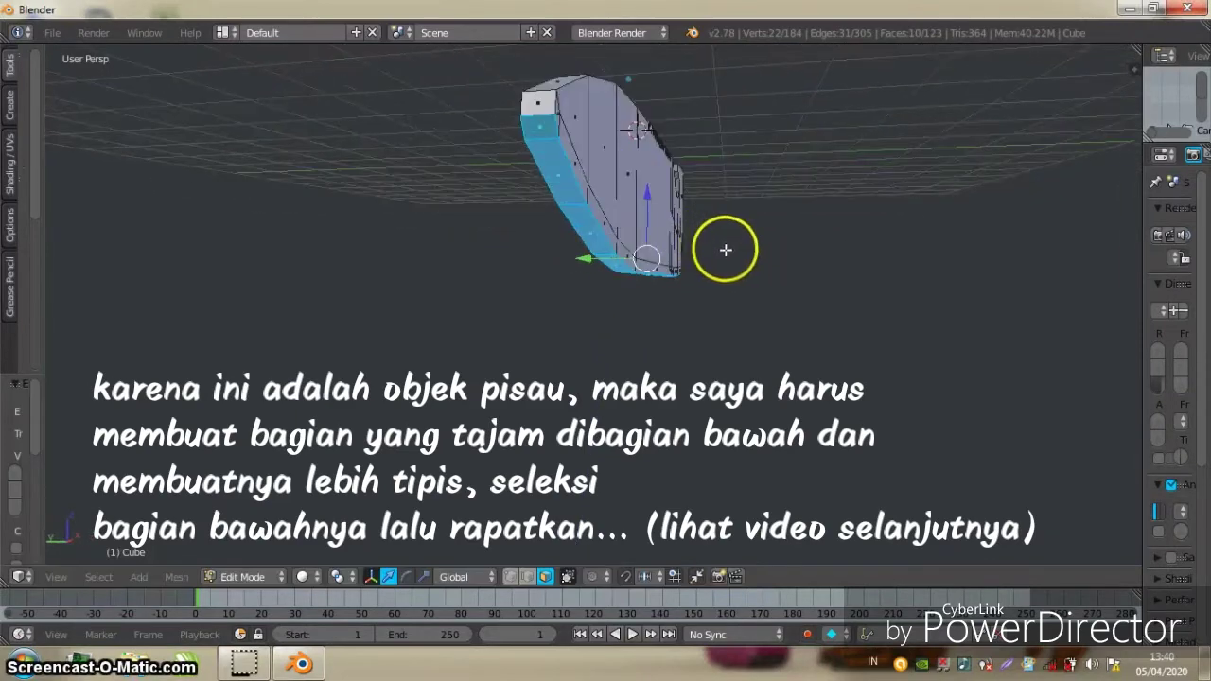
pyautogui.scroll(2, 726, 250)
pyautogui.press('s')
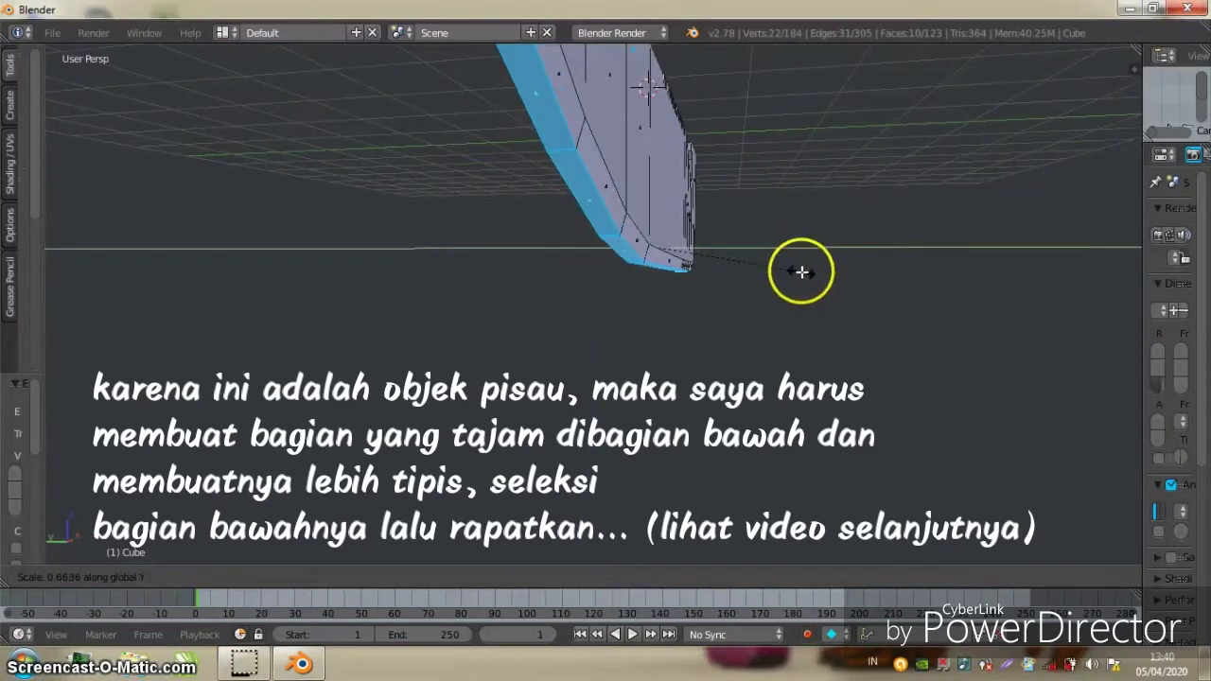
pyautogui.click(802, 272)
# Reposition a face near the blade tip
pyautogui.moveTo(781, 274)
pyautogui.mouseDown(button='middle')
pyautogui.moveTo(627, 273)
pyautogui.moveTo(550, 222)
pyautogui.mouseUp(button='middle')
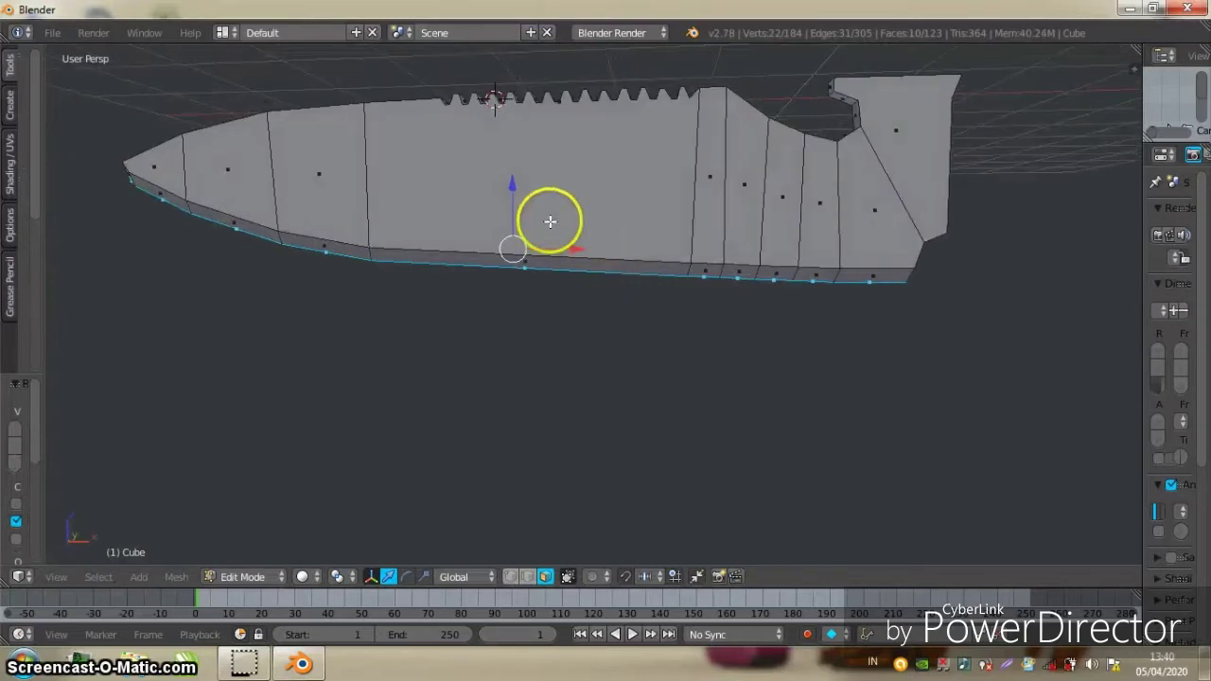
pyautogui.moveTo(511, 194); pyautogui.dragTo(438, 202)
pyautogui.moveTo(439, 202); pyautogui.dragTo(536, 227, button='middle')
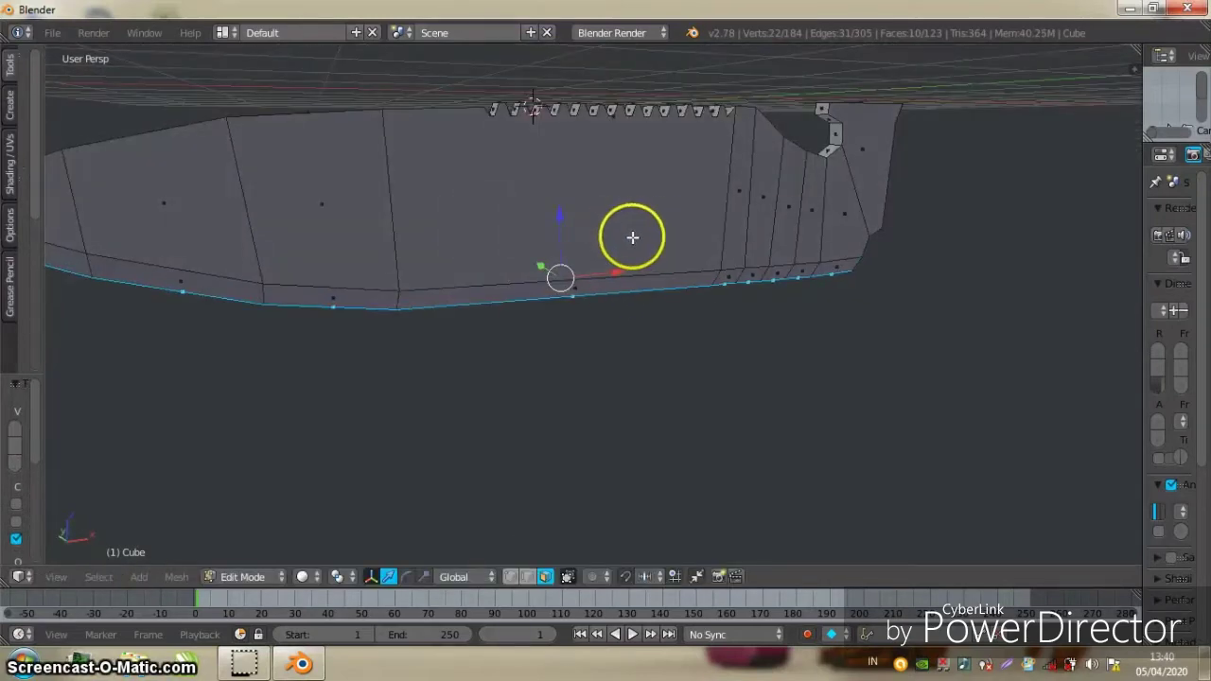
pyautogui.moveTo(632, 237)
pyautogui.mouseDown(button='middle')
pyautogui.moveTo(492, 237)
pyautogui.moveTo(533, 246)
pyautogui.moveTo(425, 227)
pyautogui.moveTo(517, 251)
pyautogui.mouseUp(button='middle')
pyautogui.rightClick(716, 351)
pyautogui.press('g')
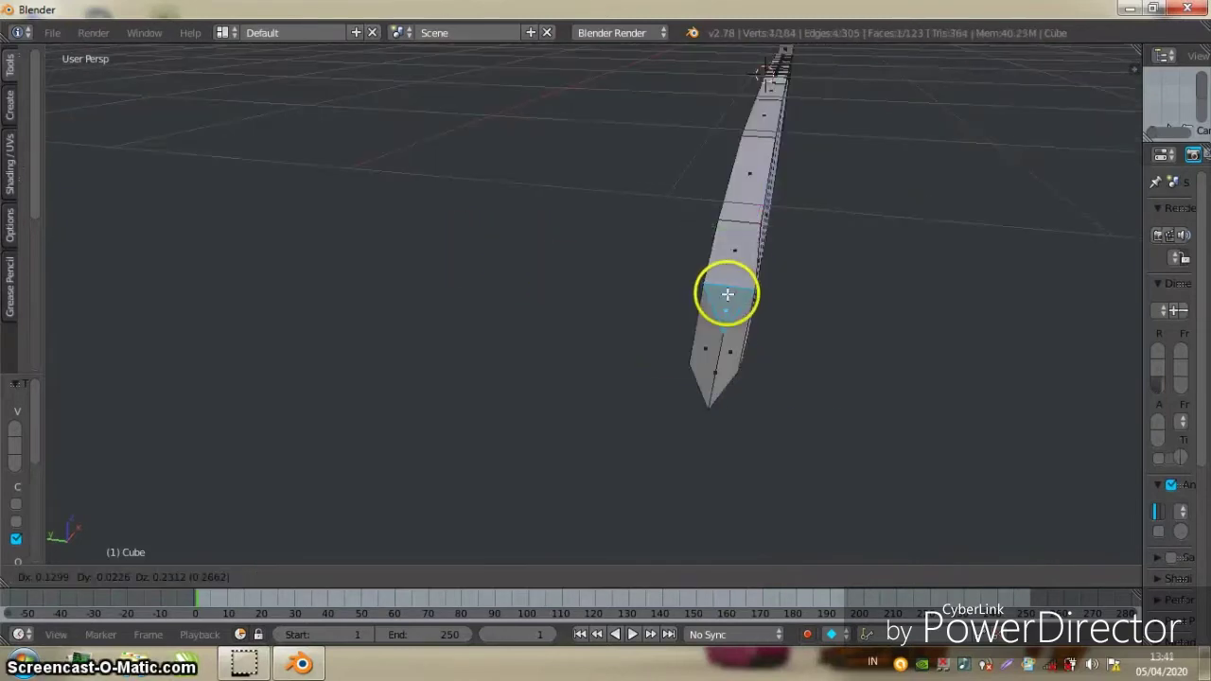
pyautogui.click(728, 294)
# Narrow the selected blade faces by scaling them along Y
pyautogui.moveTo(727, 293)
pyautogui.mouseDown(button='middle')
pyautogui.moveTo(711, 305)
pyautogui.moveTo(652, 290)
pyautogui.mouseUp(button='middle')
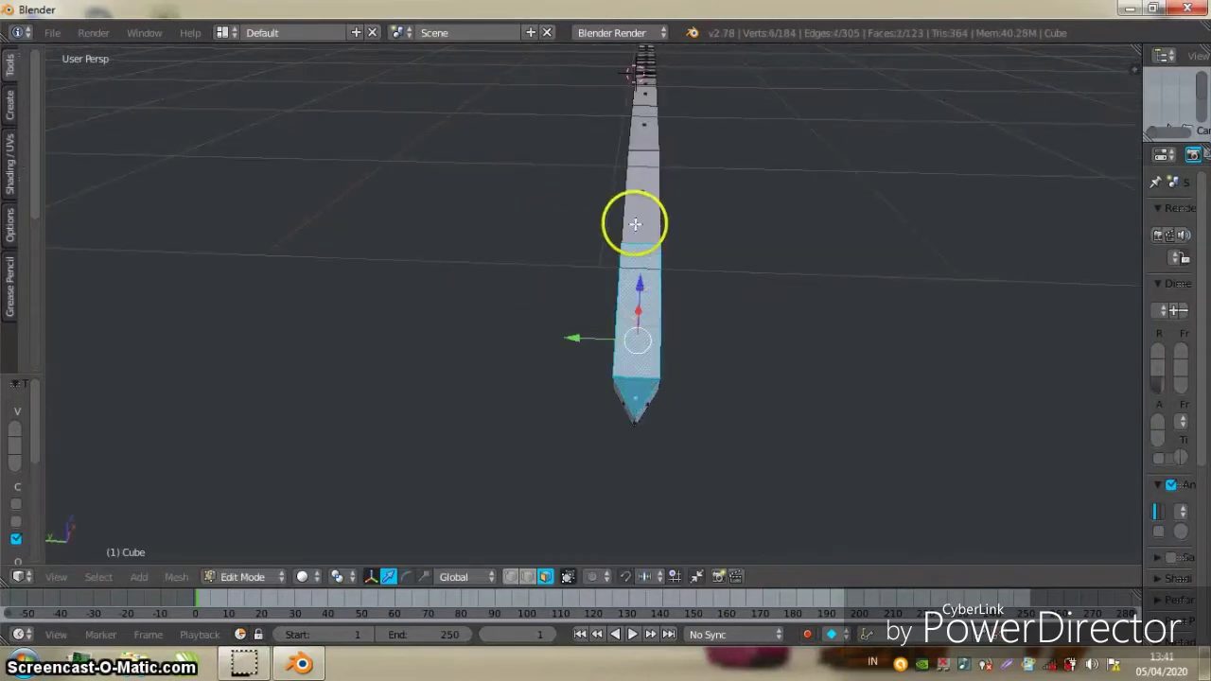
pyautogui.keyDown('shift'); pyautogui.rightClick(635, 224); pyautogui.keyUp('shift')
pyautogui.moveTo(635, 225)
pyautogui.mouseDown(button='middle')
pyautogui.moveTo(619, 252)
pyautogui.moveTo(638, 155)
pyautogui.moveTo(663, 244)
pyautogui.moveTo(667, 216)
pyautogui.mouseUp(button='middle')
pyautogui.press('s')
pyautogui.press('y')
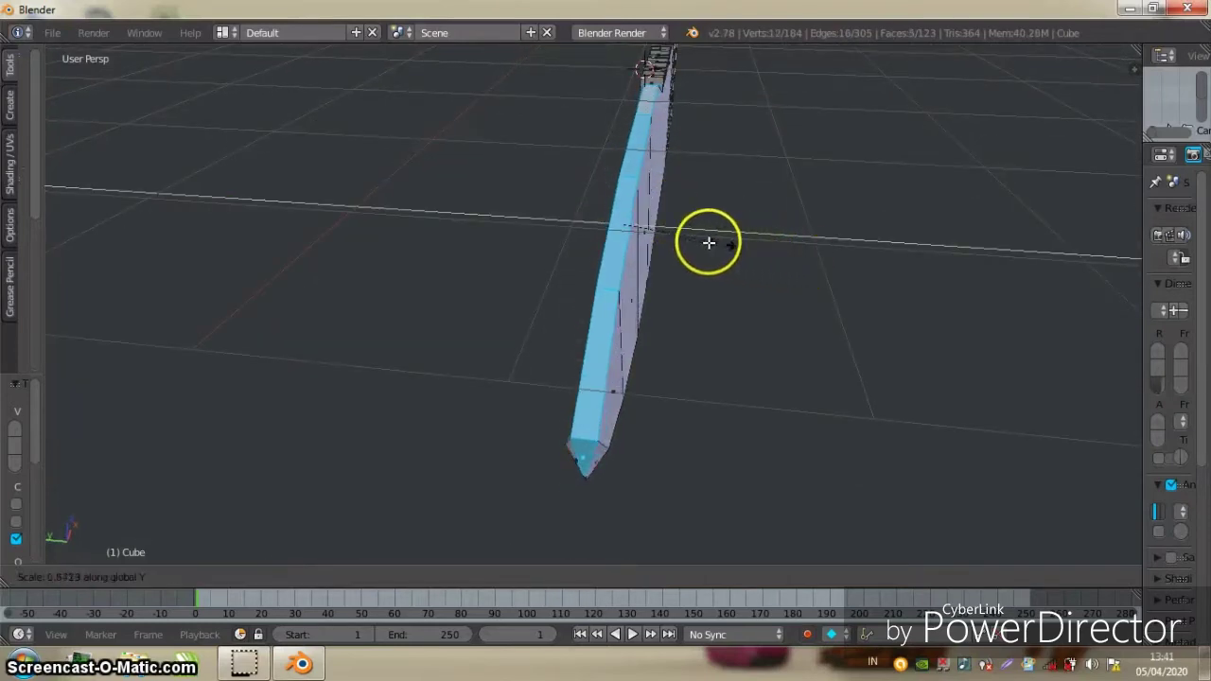
pyautogui.click(672, 232)
pyautogui.moveTo(687, 218)
pyautogui.mouseDown(button='middle')
pyautogui.moveTo(610, 210)
pyautogui.moveTo(663, 217)
pyautogui.mouseUp(button='middle')
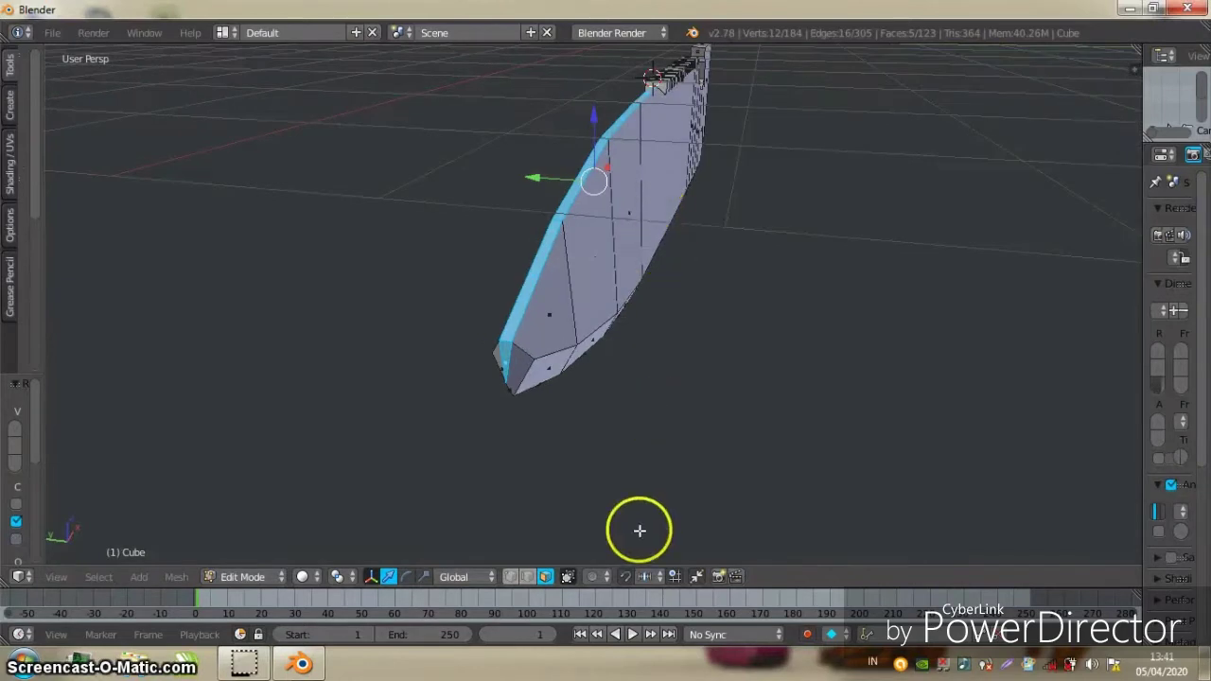
# Pinch the blade-tip vertices together along Y
pyautogui.rightClick(539, 357)
pyautogui.moveTo(539, 357); pyautogui.dragTo(608, 338, button='middle')
pyautogui.keyDown('shift'); pyautogui.rightClick(609, 338); pyautogui.keyUp('shift')
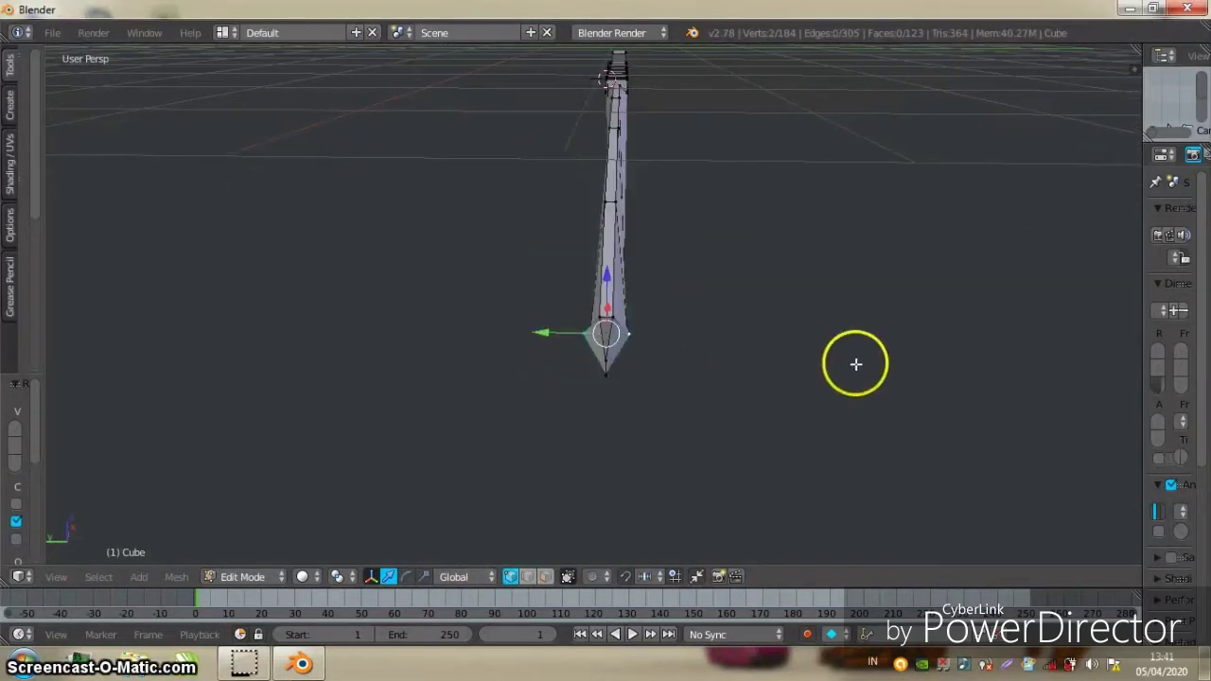
pyautogui.press('s')
pyautogui.press('y')
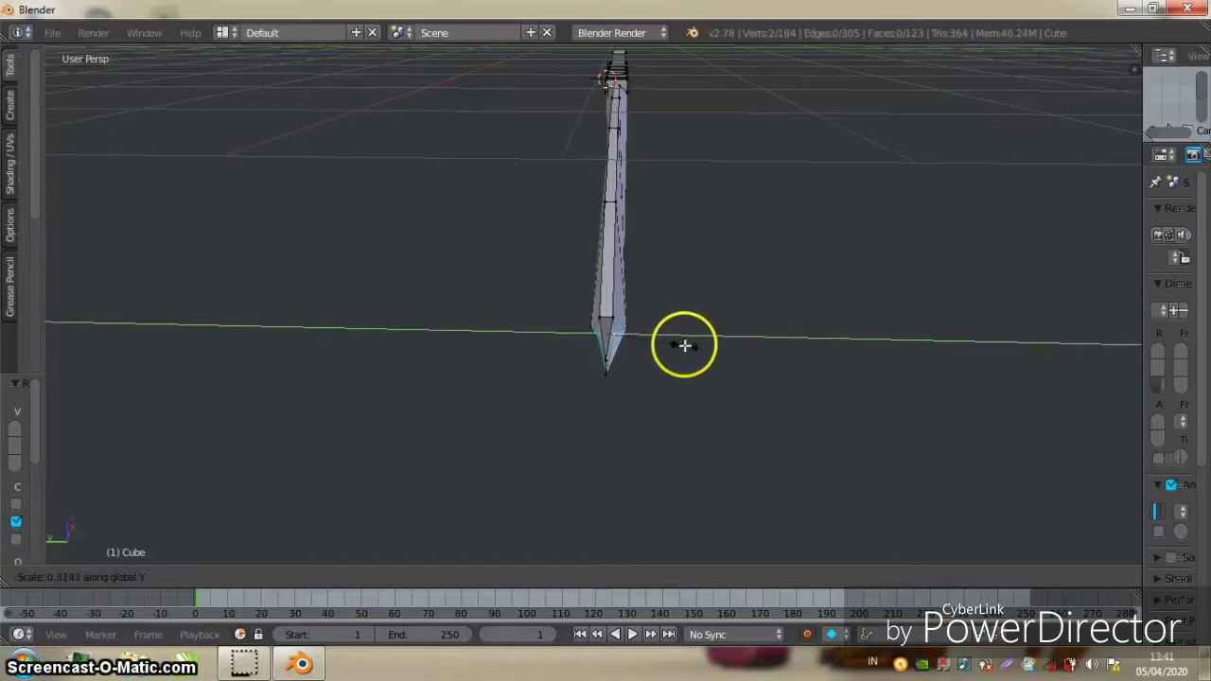
pyautogui.click(684, 345)
pyautogui.moveTo(673, 346); pyautogui.dragTo(646, 347, button='middle')
pyautogui.moveTo(583, 326); pyautogui.dragTo(614, 329, button='middle')
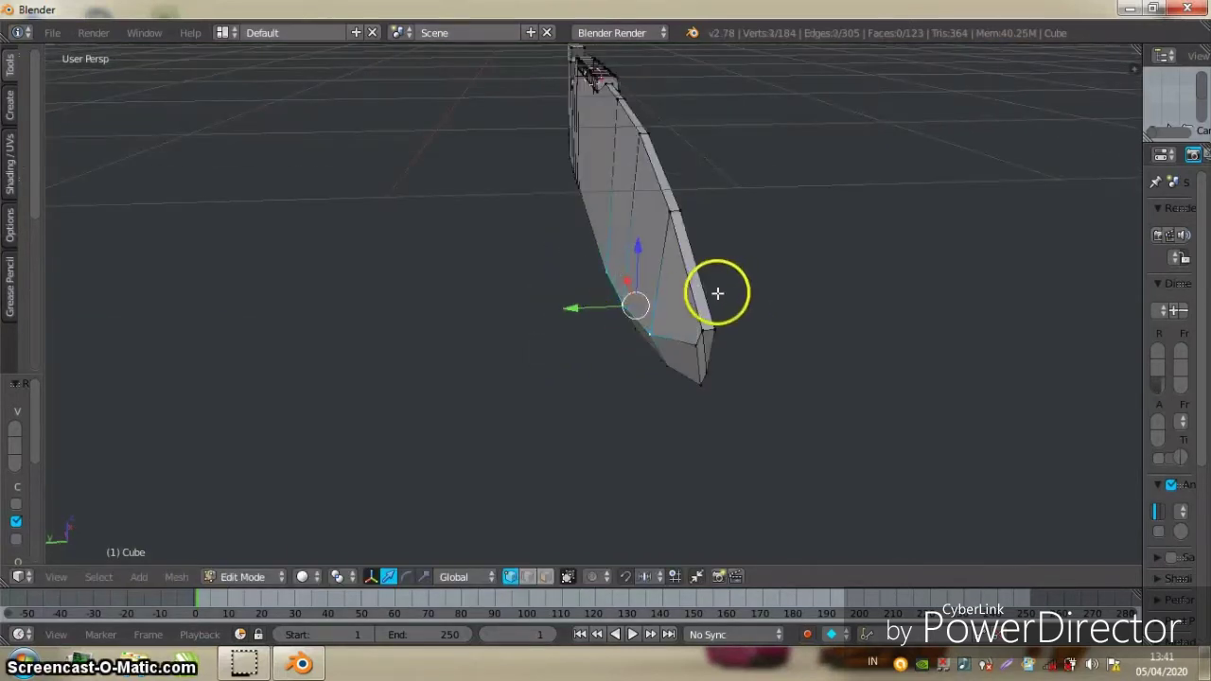
pyautogui.keyDown('shift'); pyautogui.rightClick(589, 311); pyautogui.keyUp('shift')
pyautogui.moveTo(718, 293)
pyautogui.mouseDown(button='middle')
pyautogui.moveTo(589, 312)
pyautogui.moveTo(646, 261)
pyautogui.mouseUp(button='middle')
# In the side reference view, scale the blade thinner along Y to match the photo
pyautogui.press('KP_1')
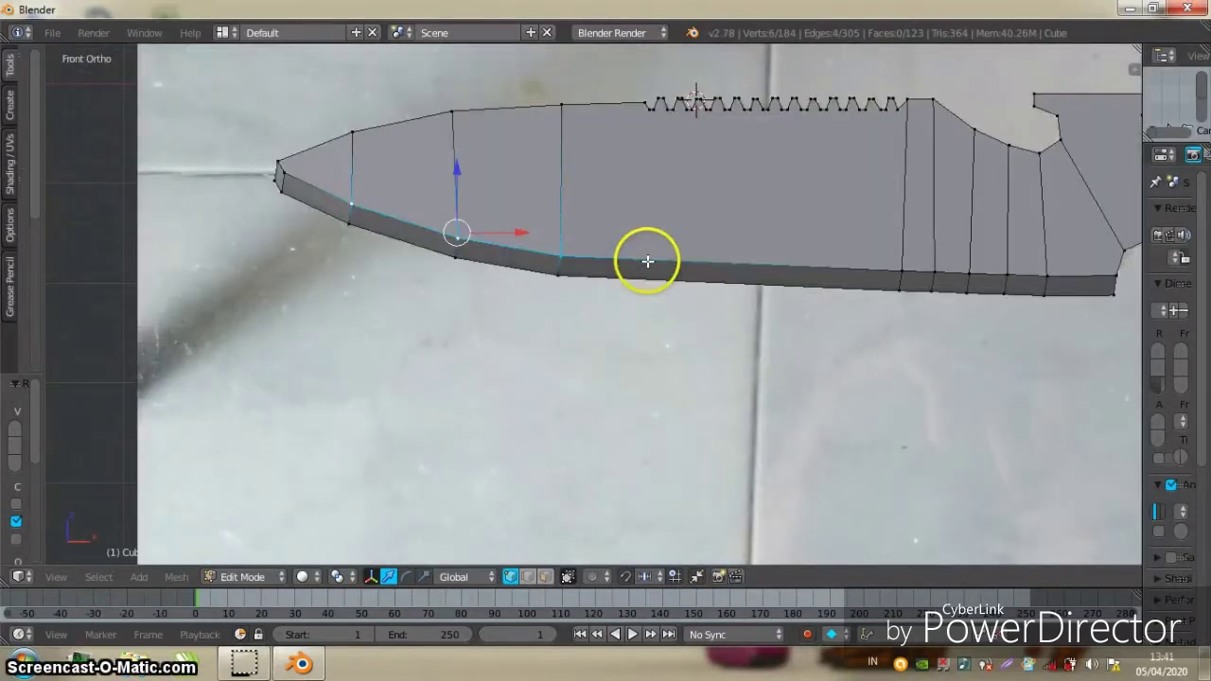
pyautogui.press('KP_3')
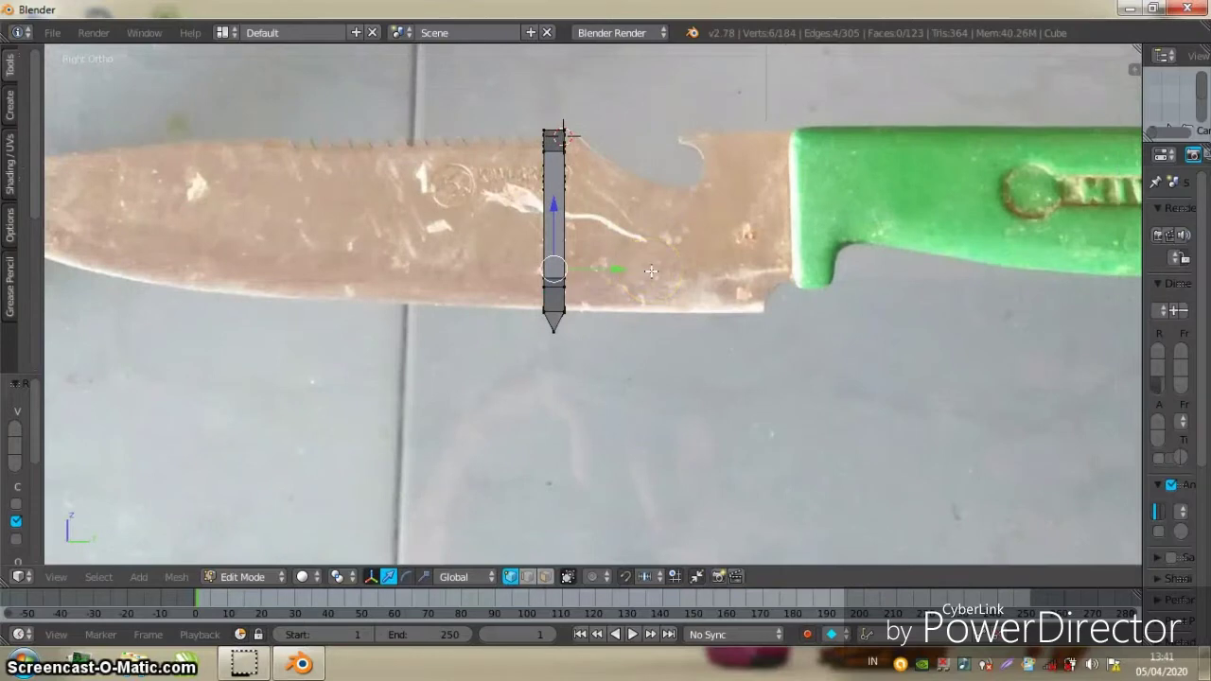
pyautogui.press('ctrl+KP_3')
pyautogui.scroll(2, 690, 260)
pyautogui.scroll(3, 690, 284)
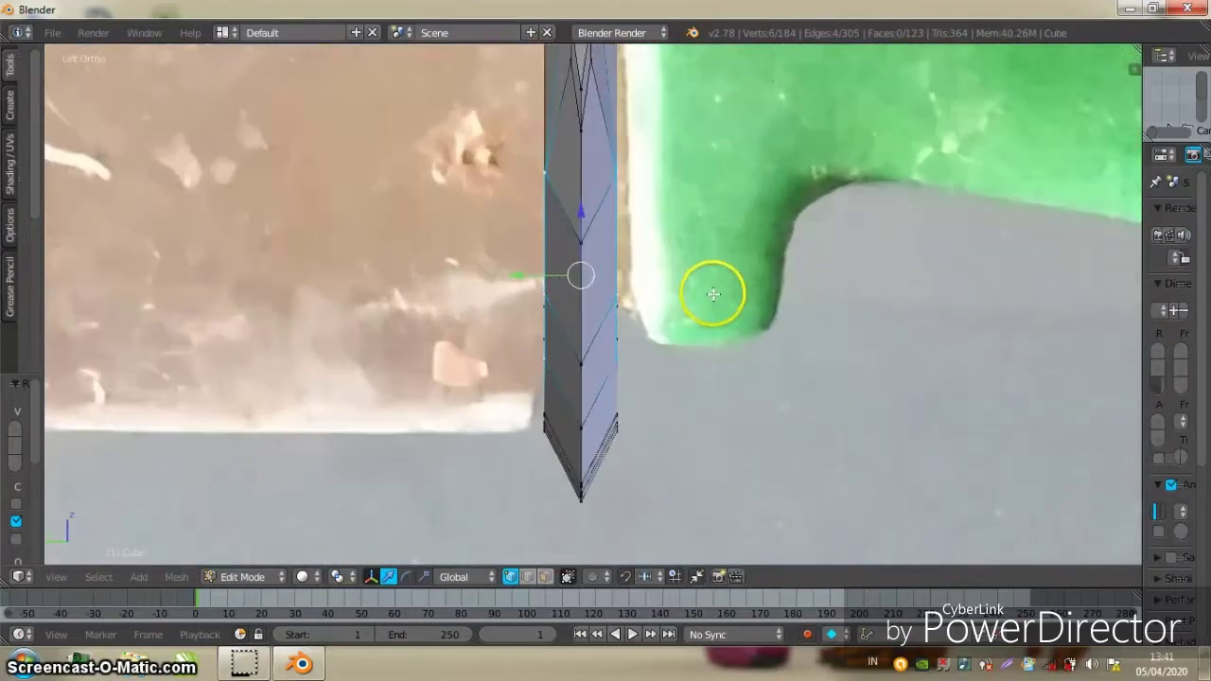
pyautogui.press('s')
pyautogui.press('y')
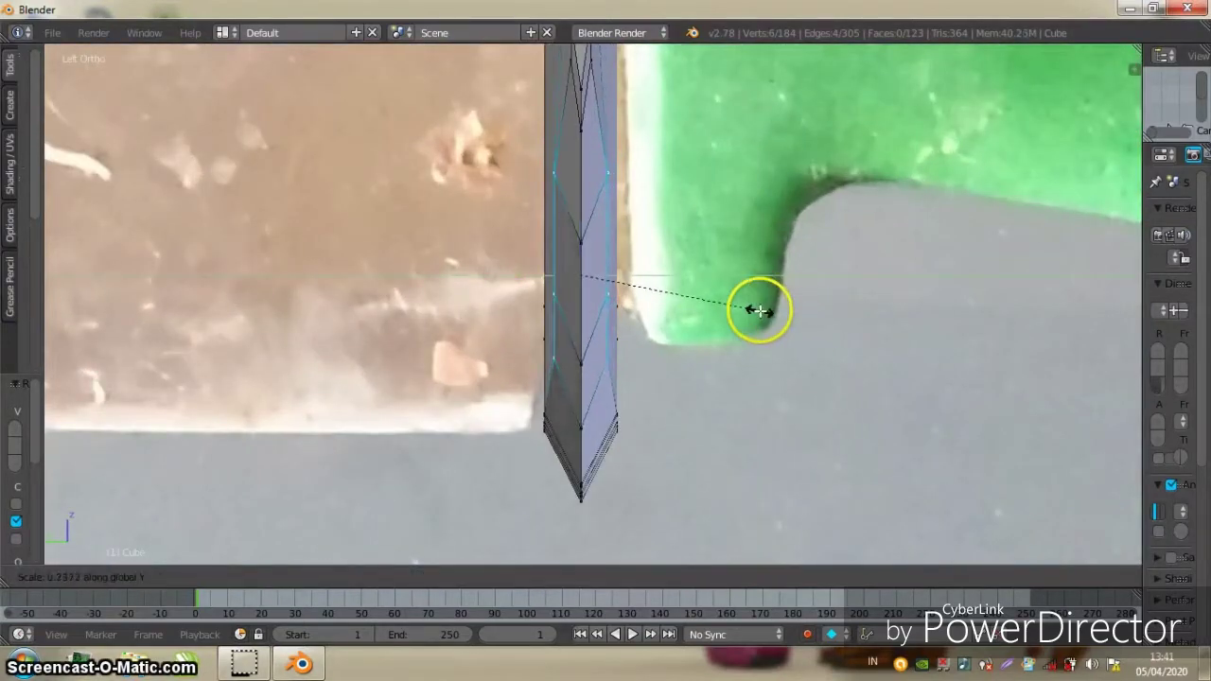
pyautogui.click(755, 313)
pyautogui.scroll(-2, 756, 310)
pyautogui.moveTo(757, 311)
pyautogui.mouseDown(button='middle')
pyautogui.moveTo(789, 313)
pyautogui.moveTo(738, 328)
pyautogui.moveTo(776, 322)
pyautogui.moveTo(479, 316)
pyautogui.moveTo(653, 302)
pyautogui.moveTo(592, 405)
pyautogui.moveTo(657, 391)
pyautogui.moveTo(725, 420)
pyautogui.moveTo(798, 278)
pyautogui.moveTo(726, 337)
pyautogui.mouseUp(button='middle')
pyautogui.press('KP_5')
# In face select mode, pick the spine faces along the curve
pyautogui.scroll(3, 662, 337)
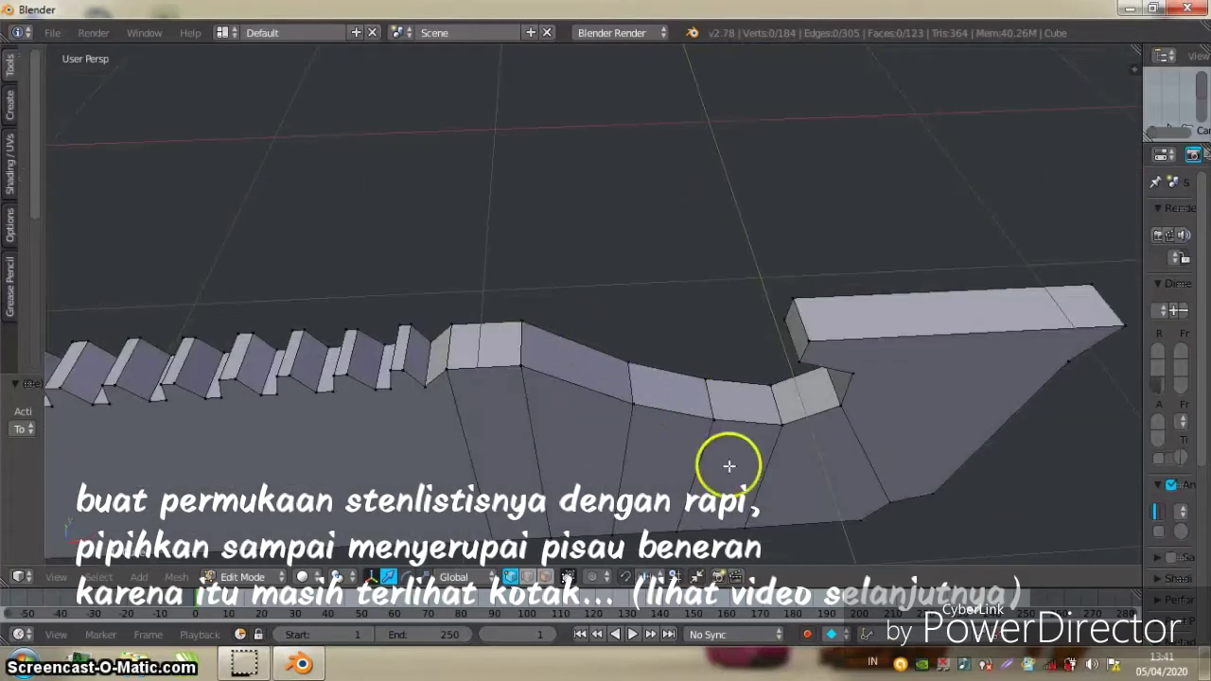
pyautogui.click(545, 576)
pyautogui.keyDown('shift'); pyautogui.click(577, 370); pyautogui.keyUp('shift')
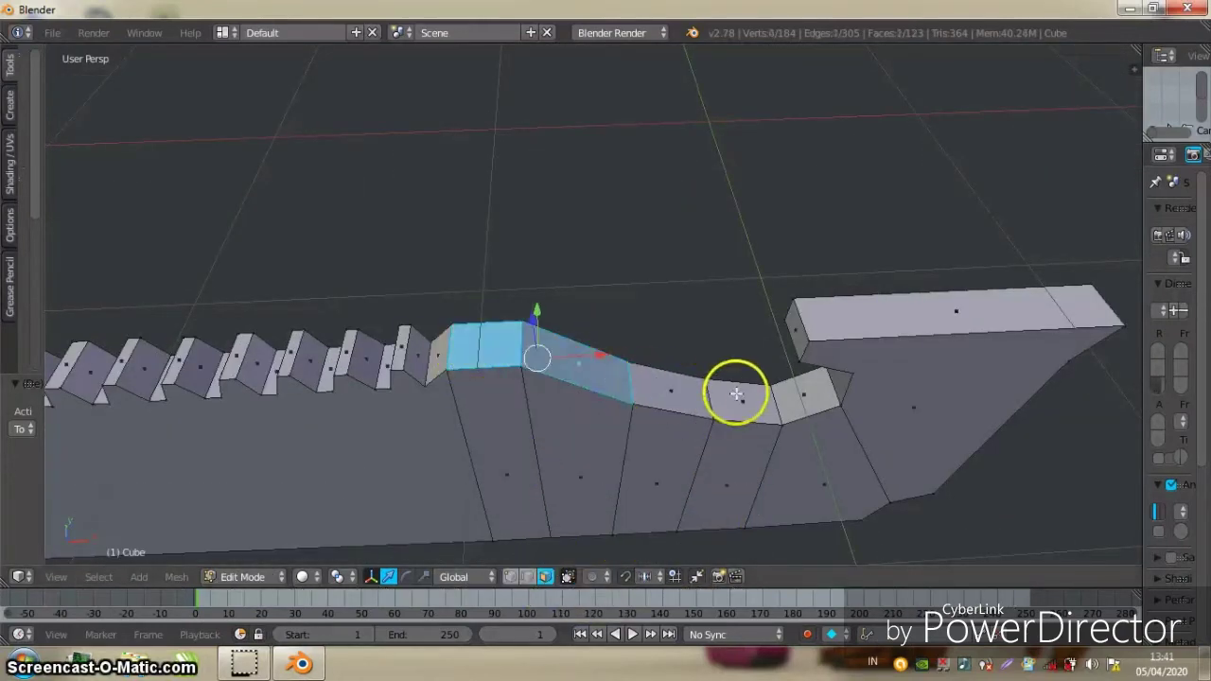
pyautogui.keyDown('ctrl'); pyautogui.click(752, 396); pyautogui.keyUp('ctrl')
pyautogui.keyDown('ctrl'); pyautogui.click(812, 382); pyautogui.keyUp('ctrl')
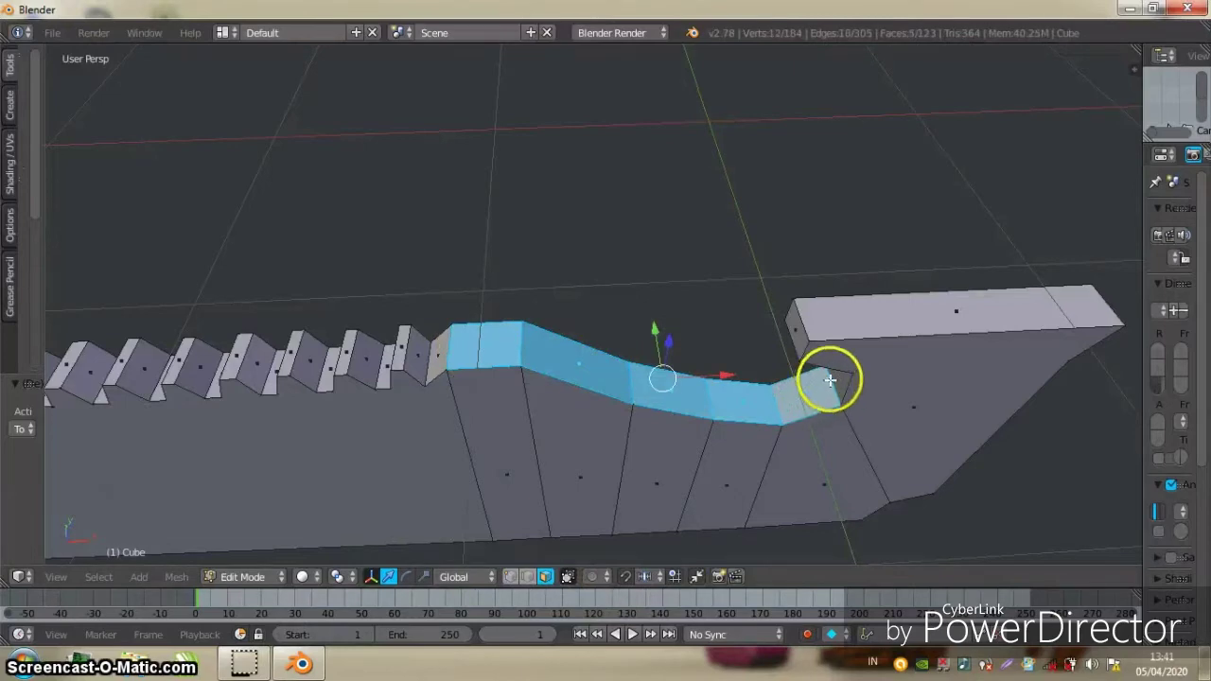
pyautogui.keyDown('ctrl'); pyautogui.click(865, 262); pyautogui.keyUp('ctrl')
# Add the bolster-end faces, then undo an over-flattening scale
pyautogui.moveTo(830, 380); pyautogui.dragTo(871, 195, button='middle')
pyautogui.keyDown('ctrl'); pyautogui.click(830, 141); pyautogui.keyUp('ctrl')
pyautogui.moveTo(830, 141); pyautogui.dragTo(789, 238, button='middle')
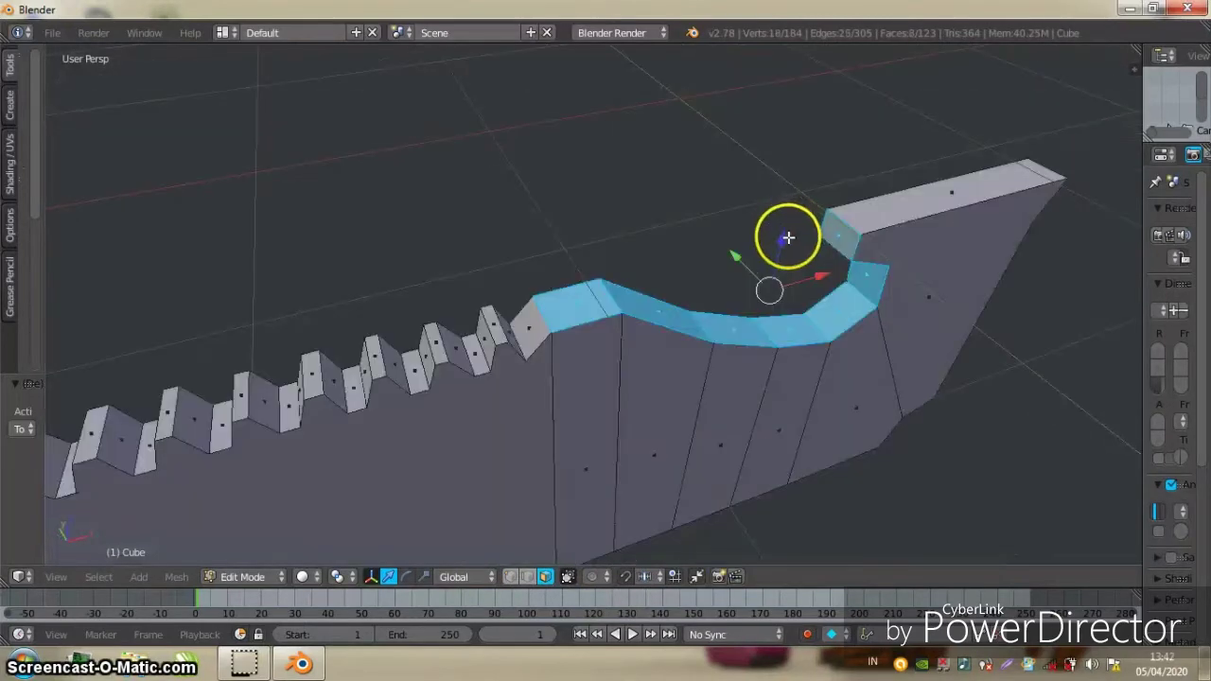
pyautogui.keyDown('ctrl'); pyautogui.click(937, 199); pyautogui.keyUp('ctrl')
pyautogui.moveTo(804, 306)
pyautogui.mouseDown(button='middle')
pyautogui.moveTo(792, 330)
pyautogui.moveTo(765, 268)
pyautogui.moveTo(611, 209)
pyautogui.moveTo(657, 400)
pyautogui.moveTo(589, 343)
pyautogui.moveTo(725, 278)
pyautogui.moveTo(388, 338)
pyautogui.mouseUp(button='middle')
pyautogui.press('s')
pyautogui.click(789, 290)
pyautogui.hotkey('ctrl', 'z')
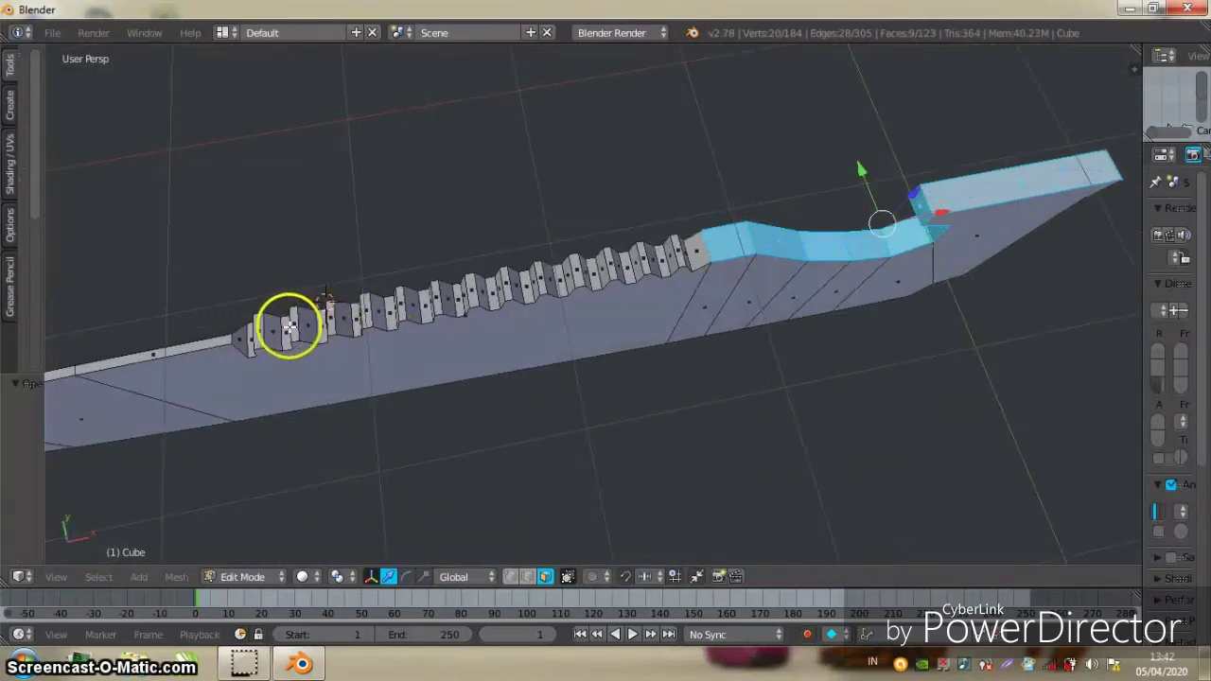
# Add the tooth faces and thin the spine and teeth along Y
pyautogui.keyDown('shift'); pyautogui.rightClick(294, 325); pyautogui.keyUp('shift')
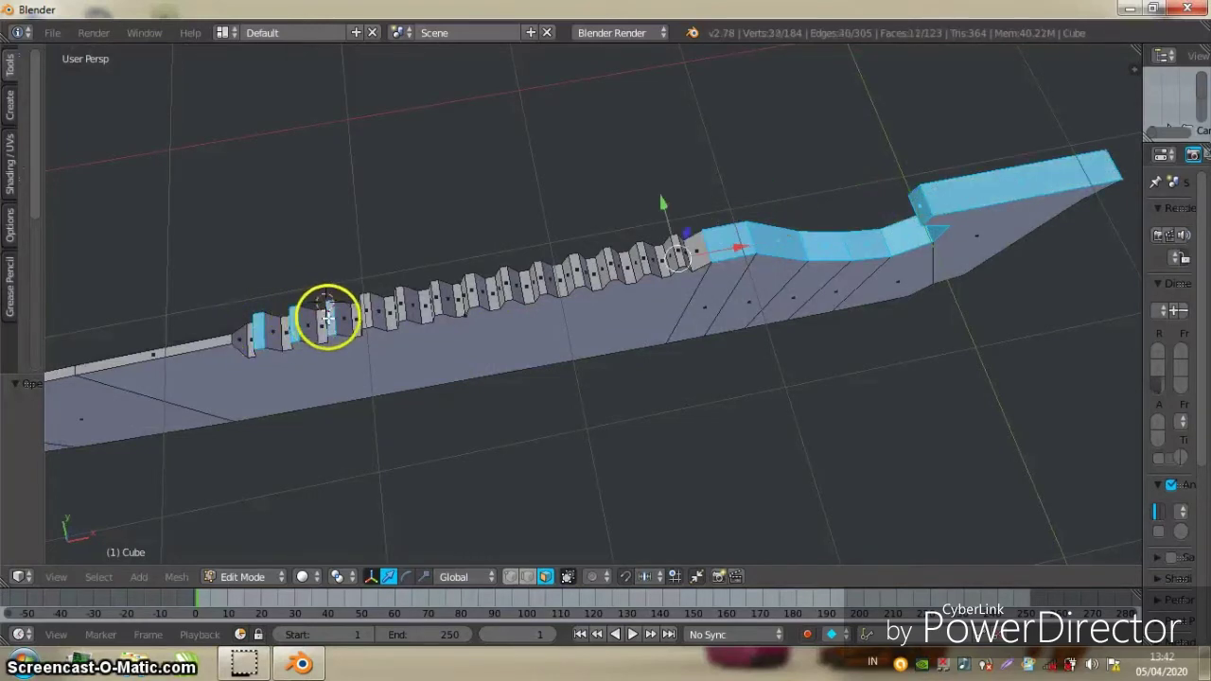
pyautogui.keyDown('shift'); pyautogui.rightClick(469, 293); pyautogui.keyUp('shift')
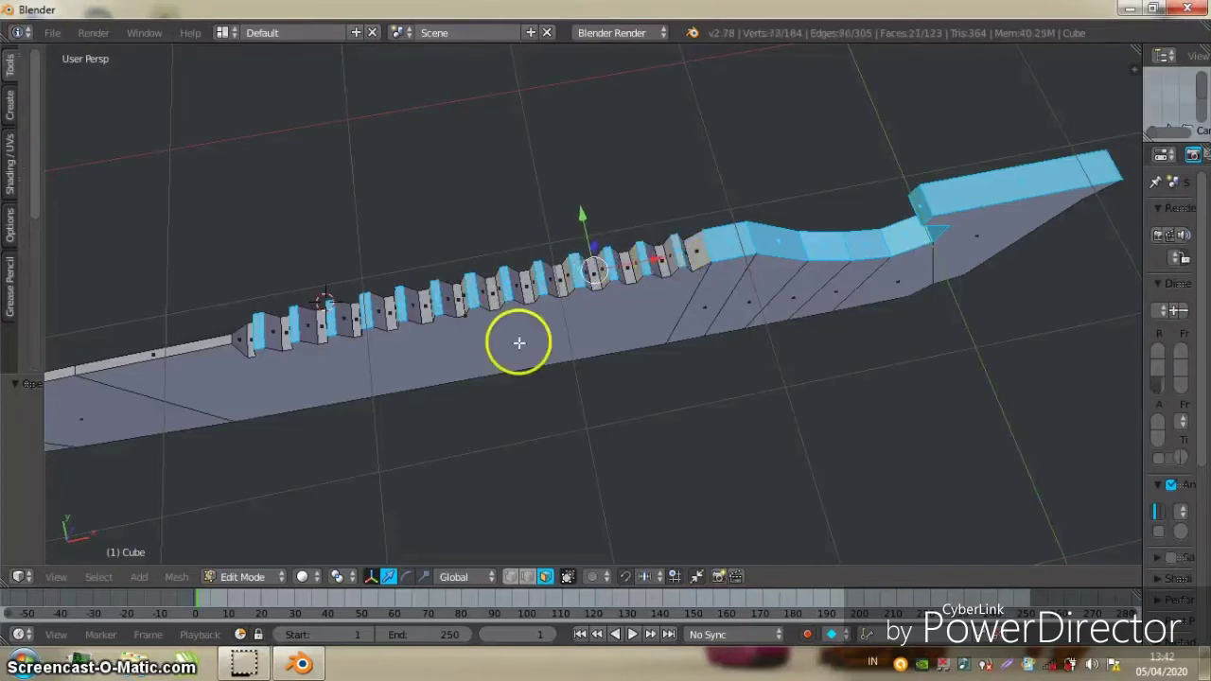
pyautogui.moveTo(519, 342); pyautogui.dragTo(643, 299, button='middle')
pyautogui.press('s')
pyautogui.press('y')
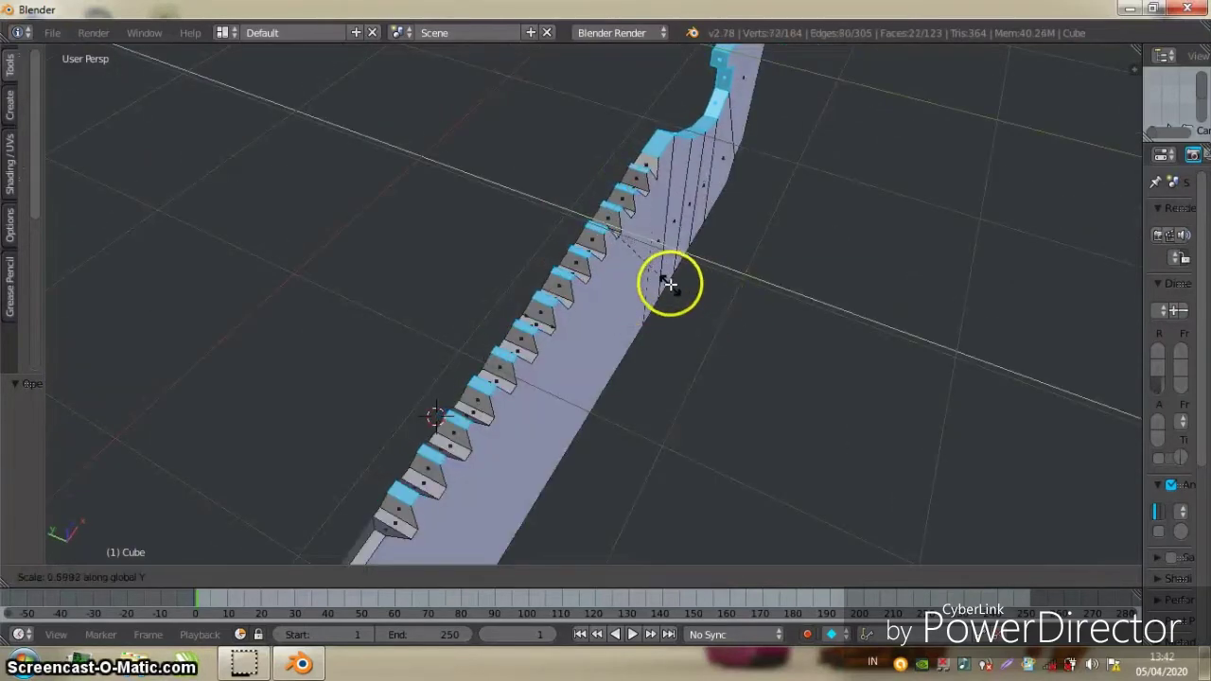
pyautogui.click(626, 251)
# Thin the tall and lower end faces of the blade along Y
pyautogui.moveTo(735, 263)
pyautogui.mouseDown(button='middle')
pyautogui.moveTo(746, 269)
pyautogui.moveTo(616, 243)
pyautogui.mouseUp(button='middle')
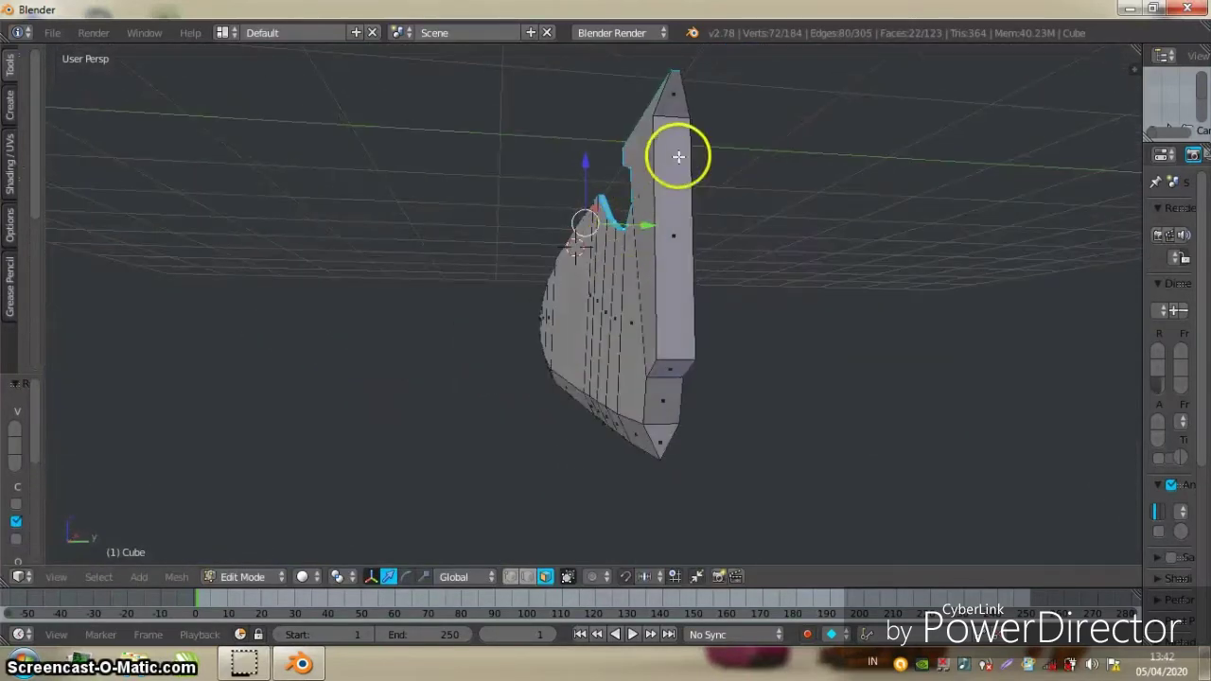
pyautogui.rightClick(676, 161)
pyautogui.keyDown('shift'); pyautogui.rightClick(672, 368); pyautogui.keyUp('shift')
pyautogui.moveTo(665, 370); pyautogui.dragTo(833, 363, button='middle')
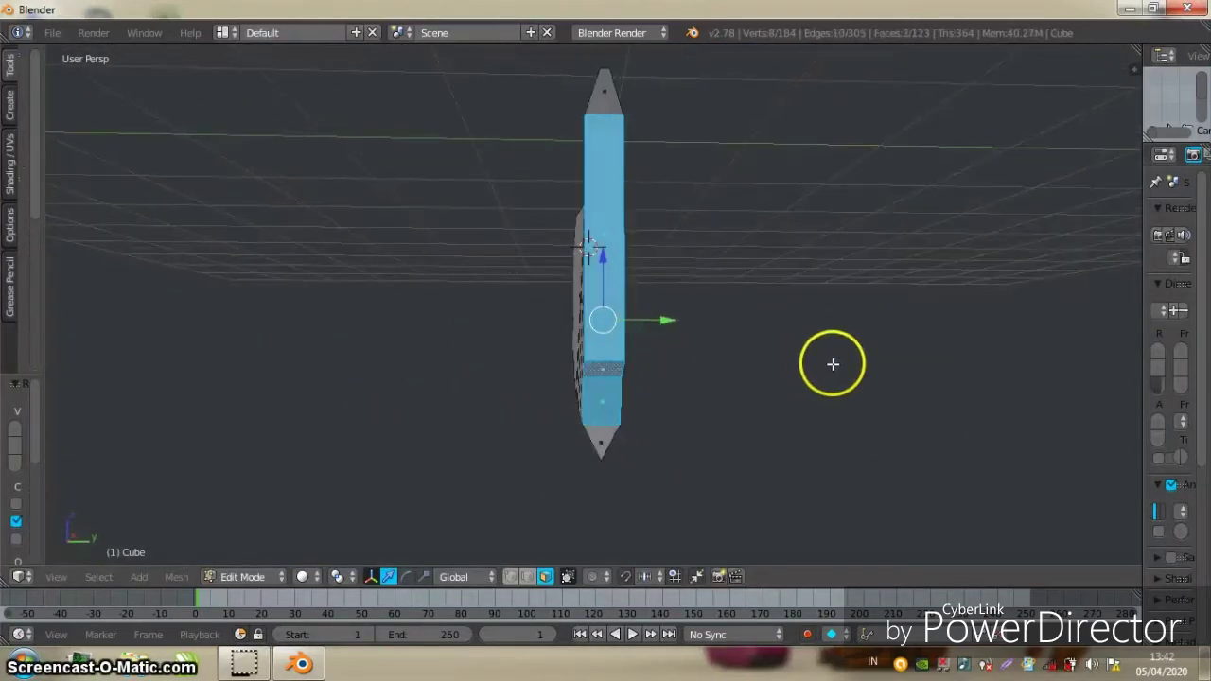
pyautogui.press('s')
pyautogui.press('y')
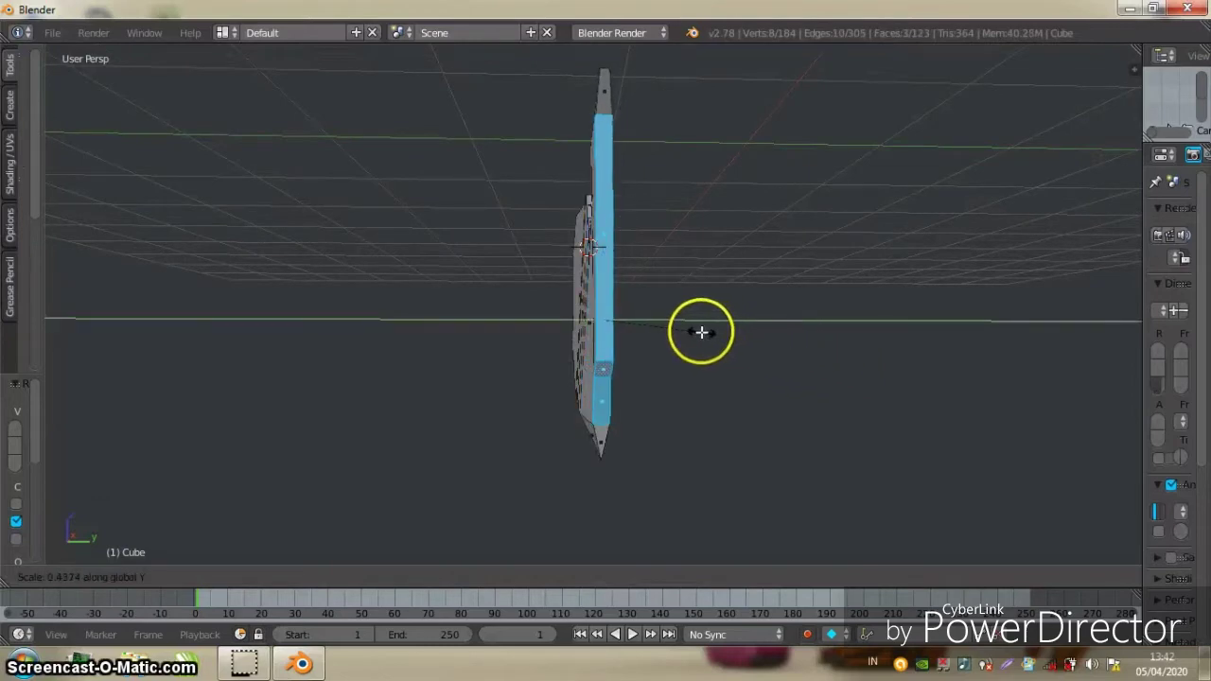
pyautogui.click(702, 333)
# Slightly thin the large flat blade face along Y
pyautogui.moveTo(697, 344)
pyautogui.mouseDown(button='middle')
pyautogui.moveTo(690, 433)
pyautogui.moveTo(795, 401)
pyautogui.mouseUp(button='middle')
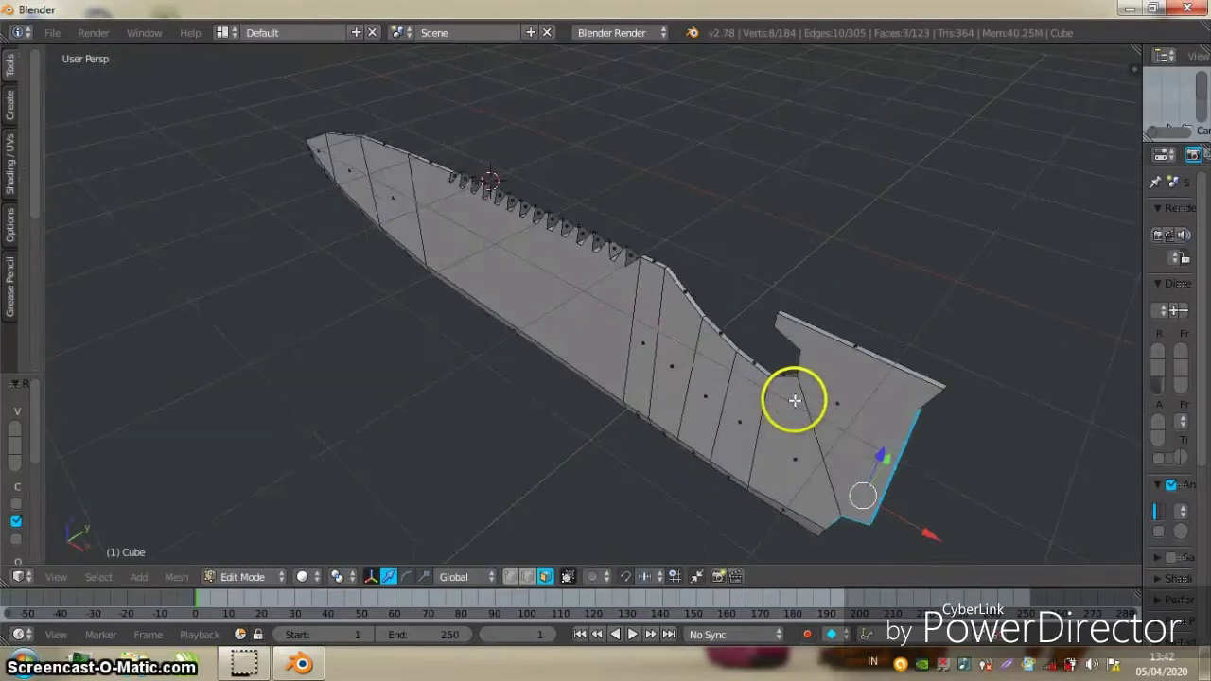
pyautogui.rightClick(498, 311)
pyautogui.moveTo(497, 312)
pyautogui.mouseDown(button='middle')
pyautogui.moveTo(697, 311)
pyautogui.moveTo(676, 303)
pyautogui.moveTo(606, 338)
pyautogui.moveTo(790, 341)
pyautogui.moveTo(838, 354)
pyautogui.mouseUp(button='middle')
pyautogui.press('s')
pyautogui.press('y')
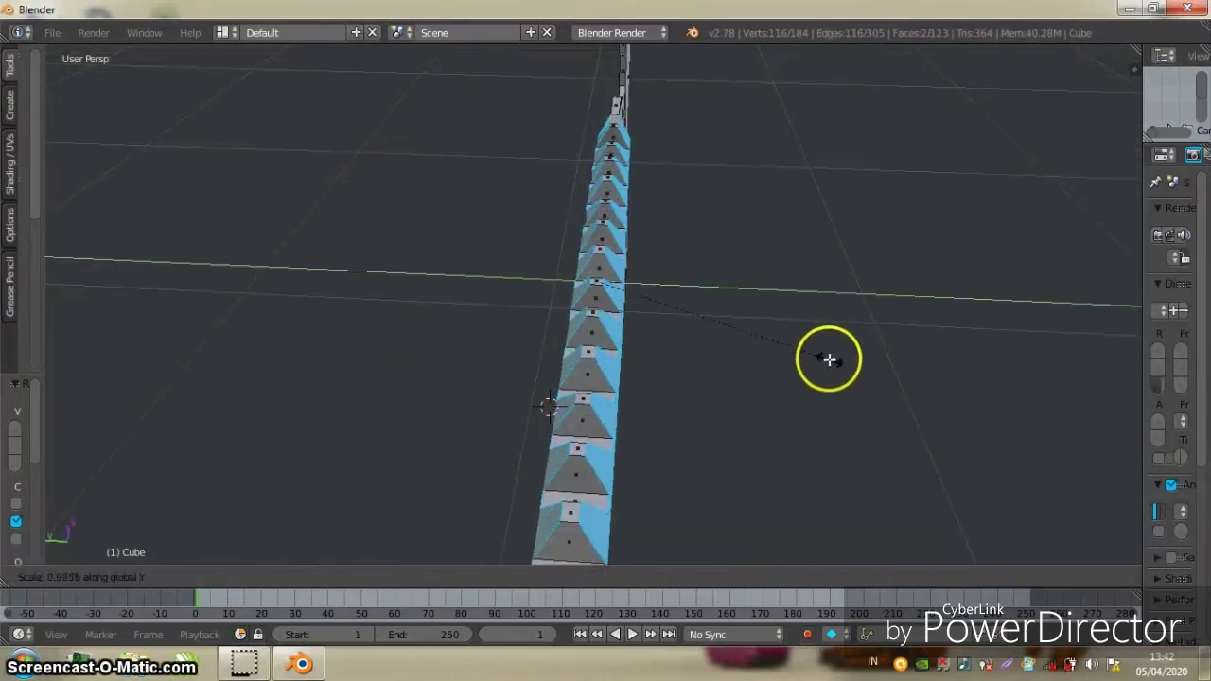
pyautogui.click(753, 337)
# Select face strips near the bolster and tip, then clear the selection
pyautogui.moveTo(749, 332)
pyautogui.mouseDown(button='middle')
pyautogui.moveTo(709, 237)
pyautogui.moveTo(748, 232)
pyautogui.moveTo(759, 325)
pyautogui.moveTo(600, 290)
pyautogui.moveTo(687, 340)
pyautogui.moveTo(698, 324)
pyautogui.mouseUp(button='middle')
pyautogui.keyDown('alt'); pyautogui.click(697, 324); pyautogui.keyUp('alt')
pyautogui.keyDown('shift'); pyautogui.click(635, 312); pyautogui.keyUp('shift')
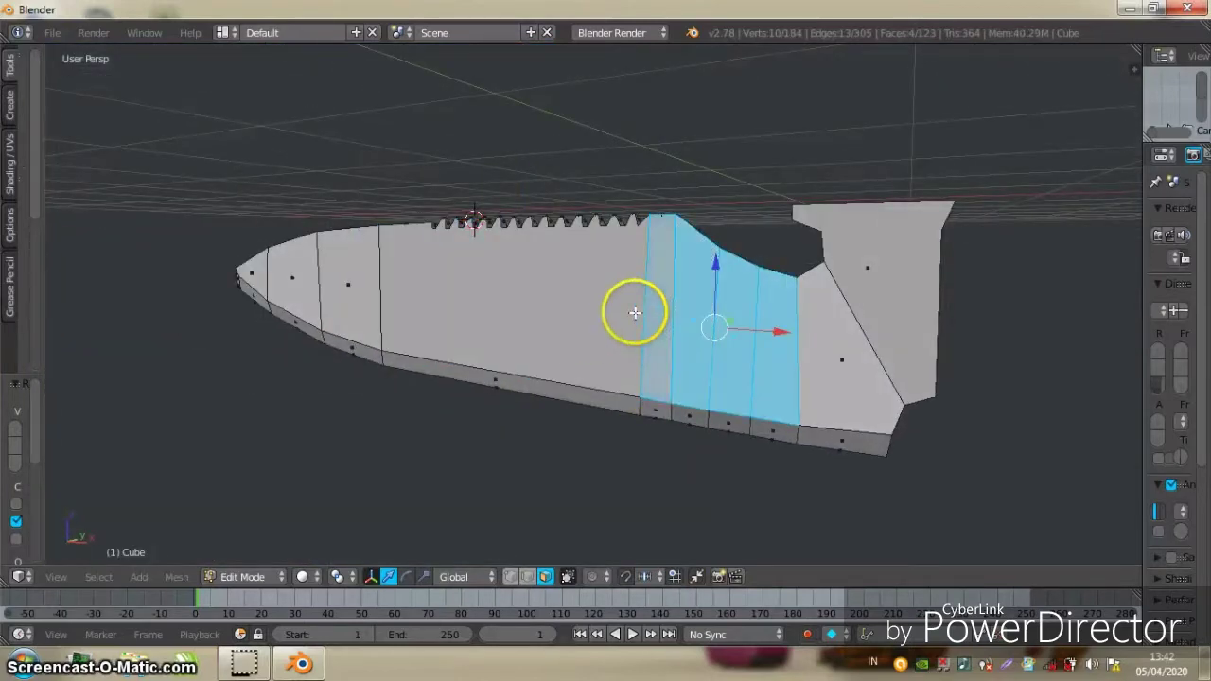
pyautogui.keyDown('alt'); pyautogui.click(381, 301); pyautogui.keyUp('alt')
pyautogui.moveTo(460, 303)
pyautogui.mouseDown(button='middle')
pyautogui.moveTo(605, 325)
pyautogui.moveTo(673, 300)
pyautogui.moveTo(668, 292)
pyautogui.moveTo(659, 322)
pyautogui.moveTo(654, 313)
pyautogui.moveTo(666, 526)
pyautogui.mouseUp(button='middle')
pyautogui.press('a')
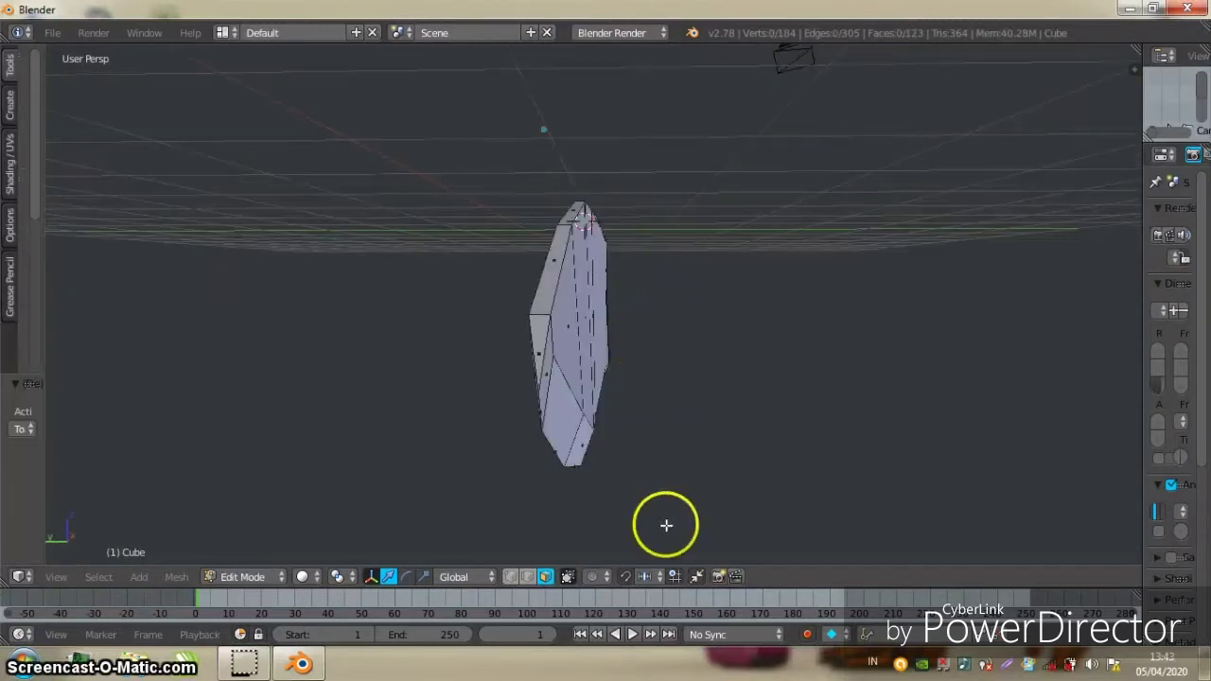
pyautogui.moveTo(580, 414)
pyautogui.mouseDown(button='middle')
pyautogui.moveTo(545, 419)
pyautogui.moveTo(697, 392)
pyautogui.mouseUp(button='middle')
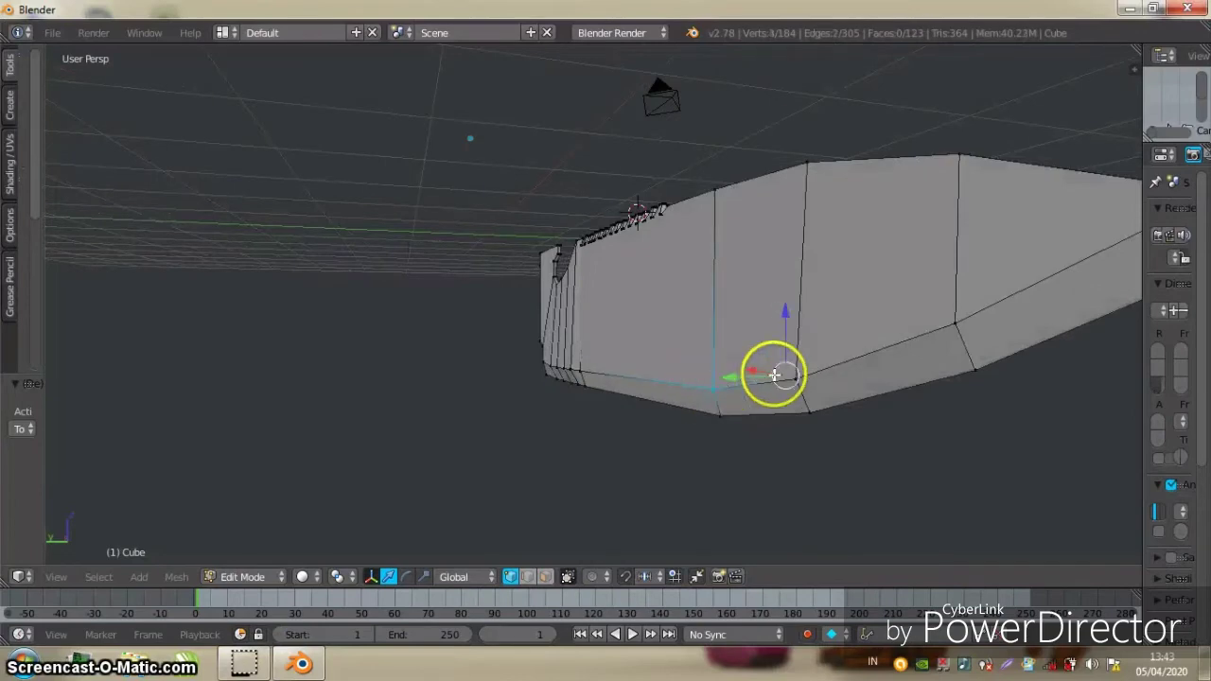
# In Left Ortho with the photo, narrow the cutting-edge vertices along Y
pyautogui.press('ctrl+KP_3')
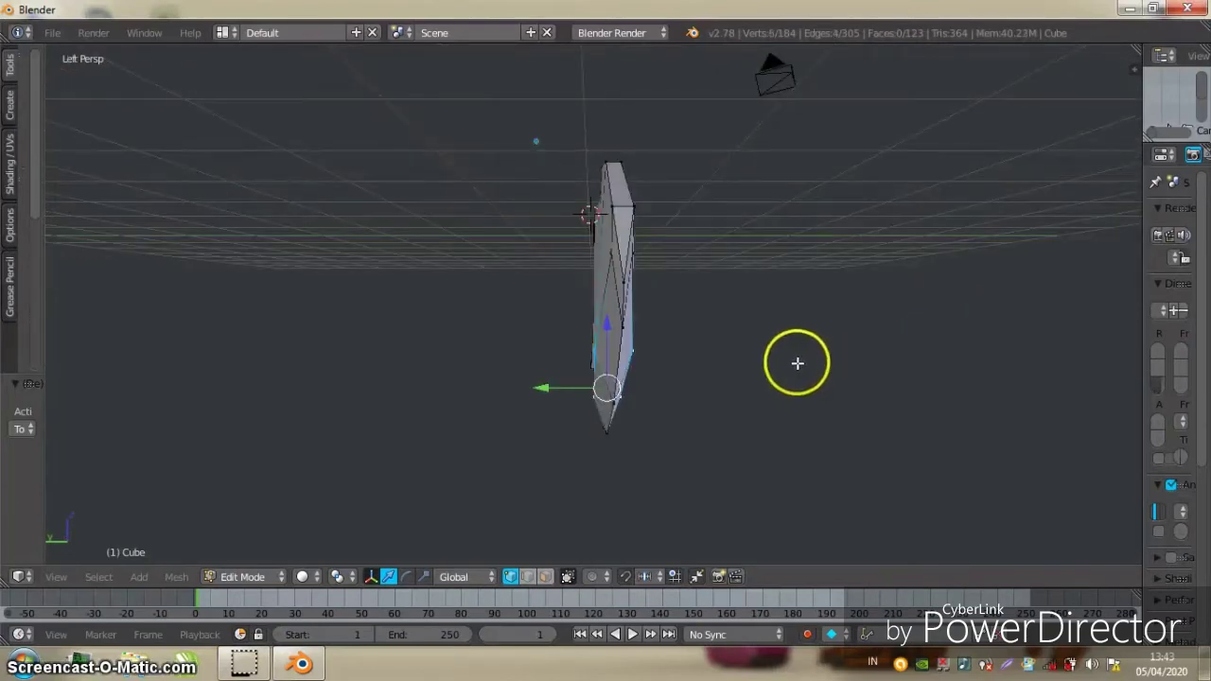
pyautogui.press('KP_5')
pyautogui.scroll(2, 648, 399)
pyautogui.scroll(2, 663, 336)
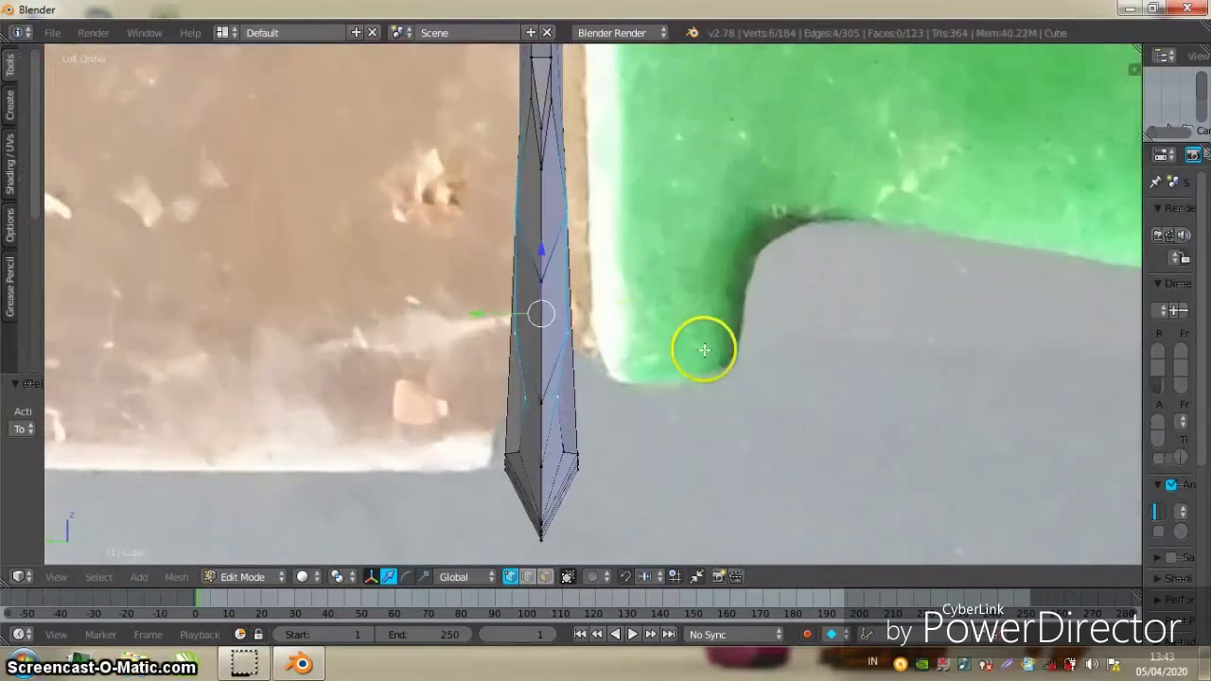
pyautogui.scroll(2, 748, 345)
pyautogui.press('s')
pyautogui.press('y')
pyautogui.click(725, 344)
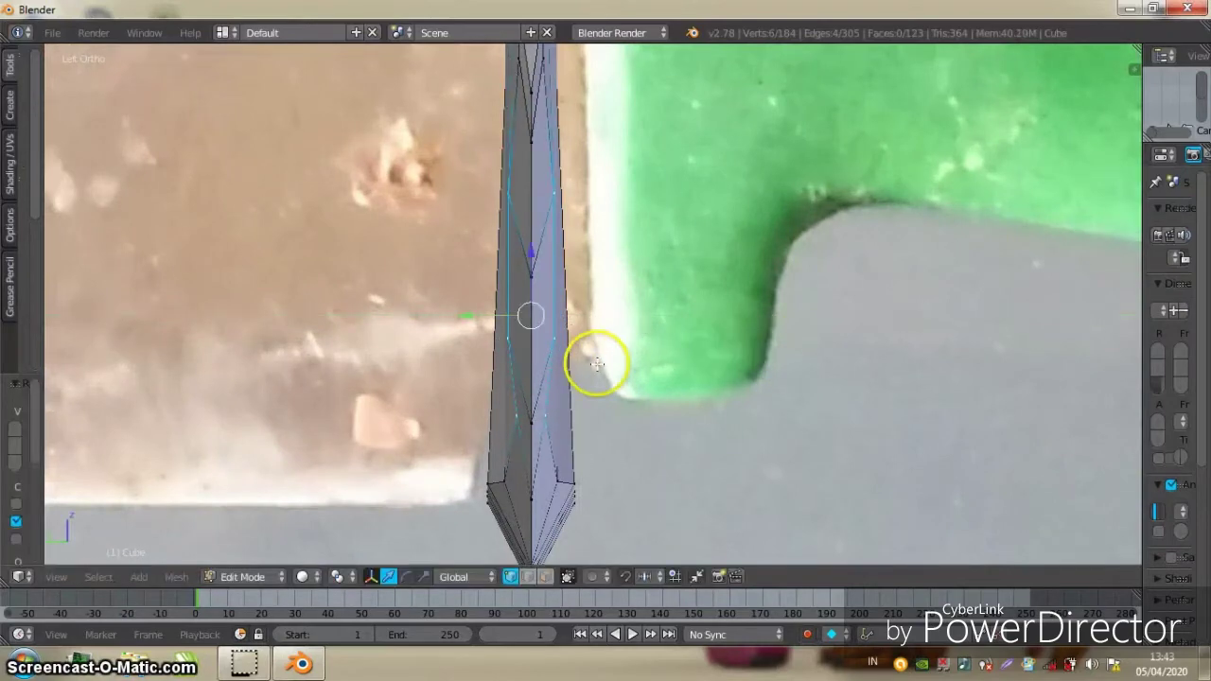
# Sharpen the edge by scaling the bottom edge-loop vertices along Y
pyautogui.moveTo(600, 360); pyautogui.dragTo(565, 384, button='middle')
pyautogui.keyDown('alt'); pyautogui.rightClick(633, 470); pyautogui.keyUp('alt')
pyautogui.keyDown('alt'); pyautogui.keyDown('shift'); pyautogui.rightClick(648, 484); pyautogui.keyUp('shift'); pyautogui.keyUp('alt')
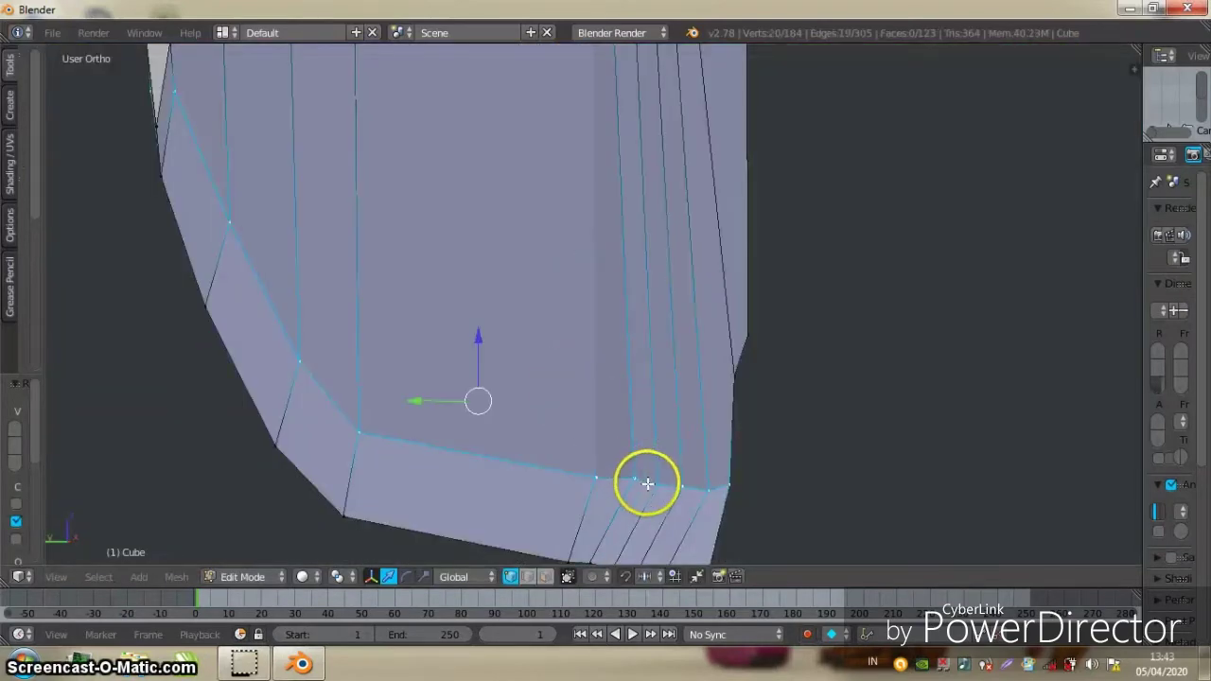
pyautogui.press('KP_1')
pyautogui.press('ctrl+KP_3')
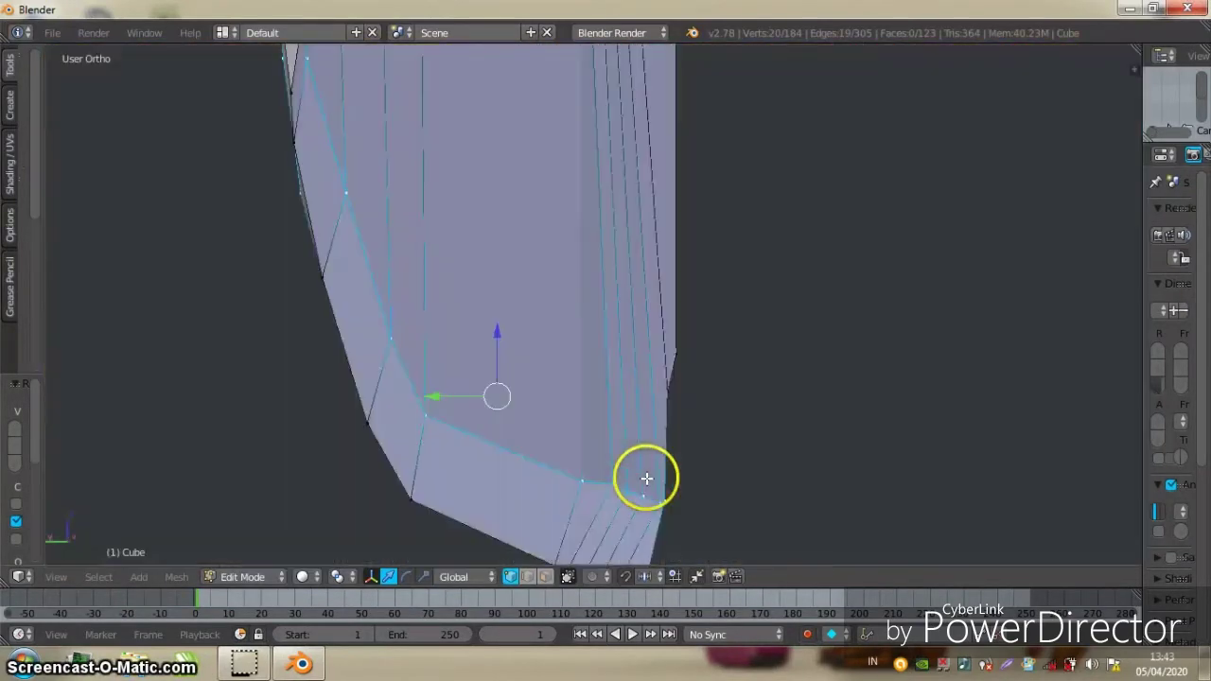
pyautogui.scroll(1, 663, 431)
pyautogui.scroll(1, 692, 394)
pyautogui.press('s')
pyautogui.press('y')
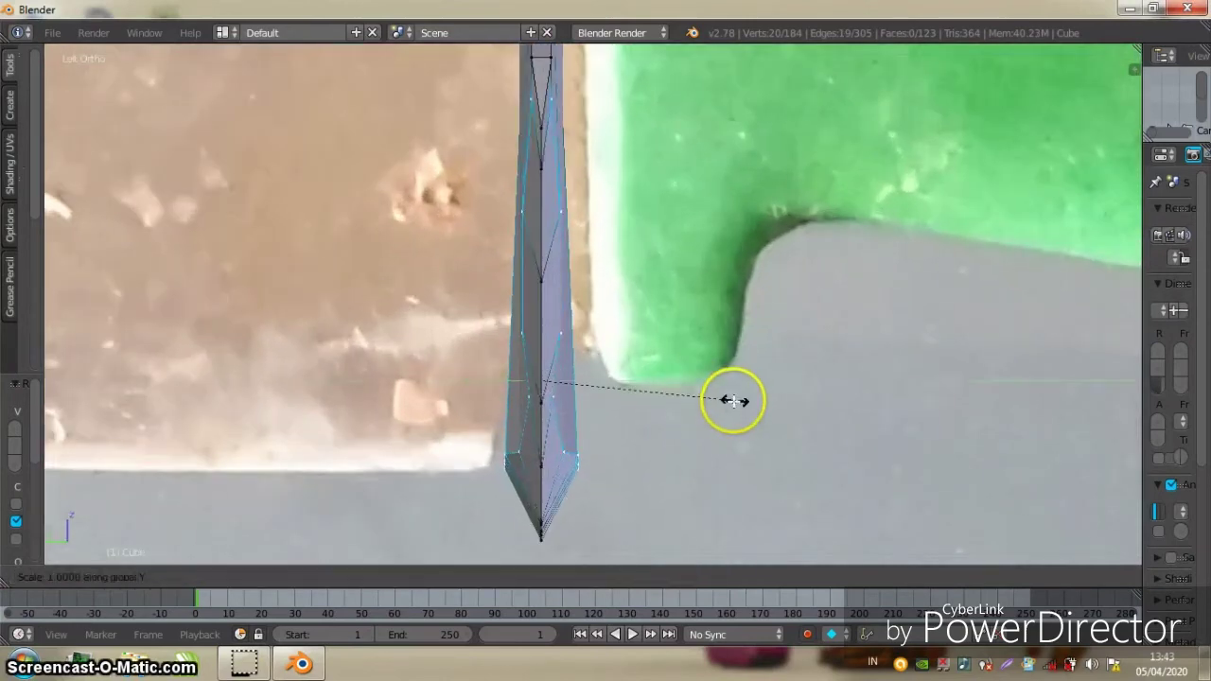
pyautogui.click(643, 398)
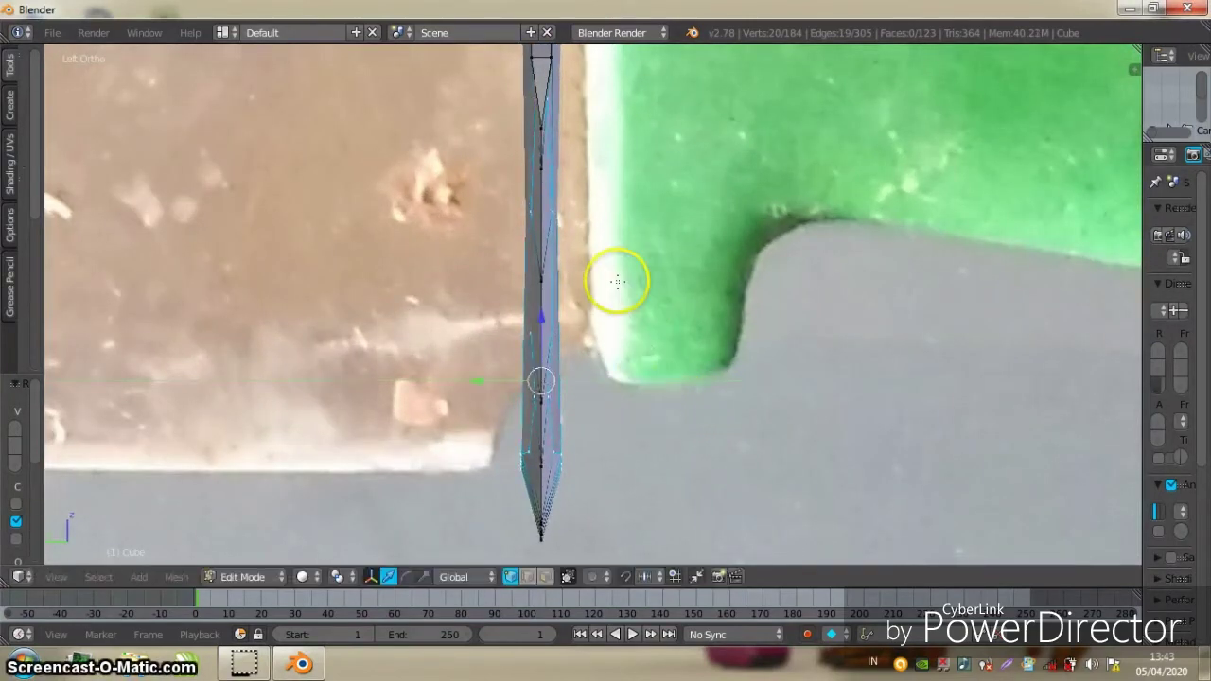
# Inspect the sharpened edge from several angles and clear the selection
pyautogui.rightClick(552, 335)
pyautogui.moveTo(552, 335); pyautogui.dragTo(604, 322, button='middle')
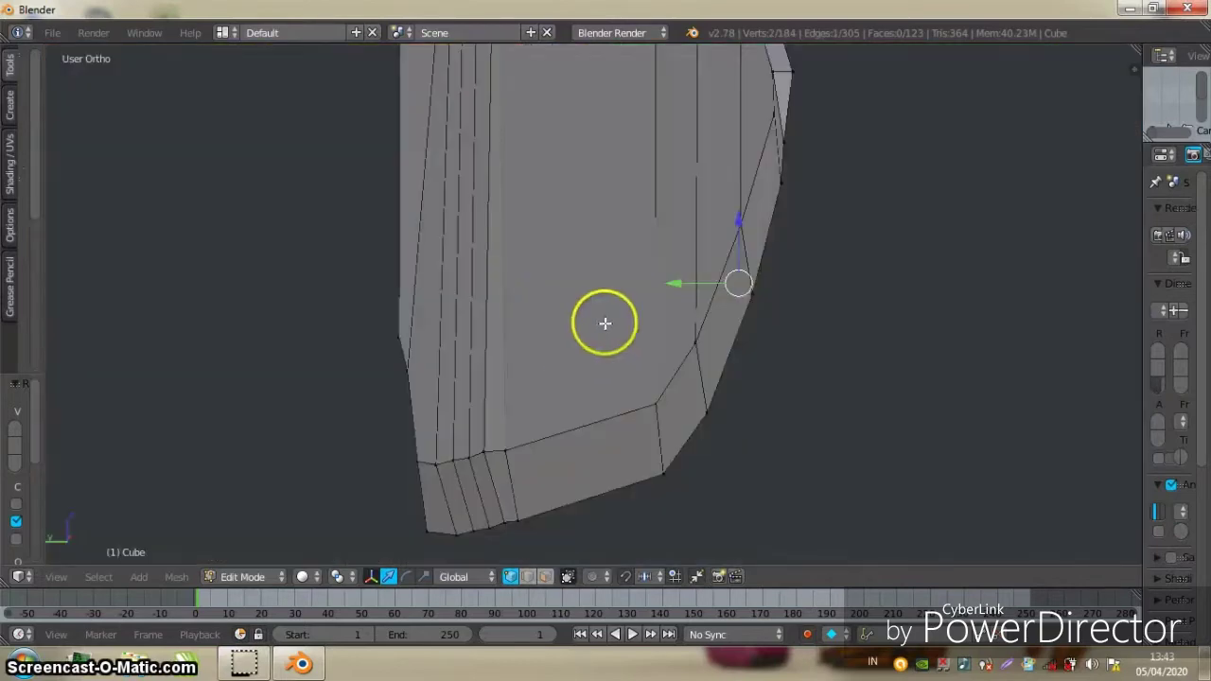
pyautogui.moveTo(672, 253)
pyautogui.mouseDown(button='middle')
pyautogui.moveTo(568, 270)
pyautogui.moveTo(565, 290)
pyautogui.moveTo(589, 303)
pyautogui.moveTo(454, 311)
pyautogui.moveTo(716, 293)
pyautogui.moveTo(662, 300)
pyautogui.moveTo(635, 379)
pyautogui.moveTo(628, 482)
pyautogui.moveTo(644, 311)
pyautogui.mouseUp(button='middle')
pyautogui.scroll(-3, 577, 272)
pyautogui.scroll(-2, 559, 289)
pyautogui.press('a')
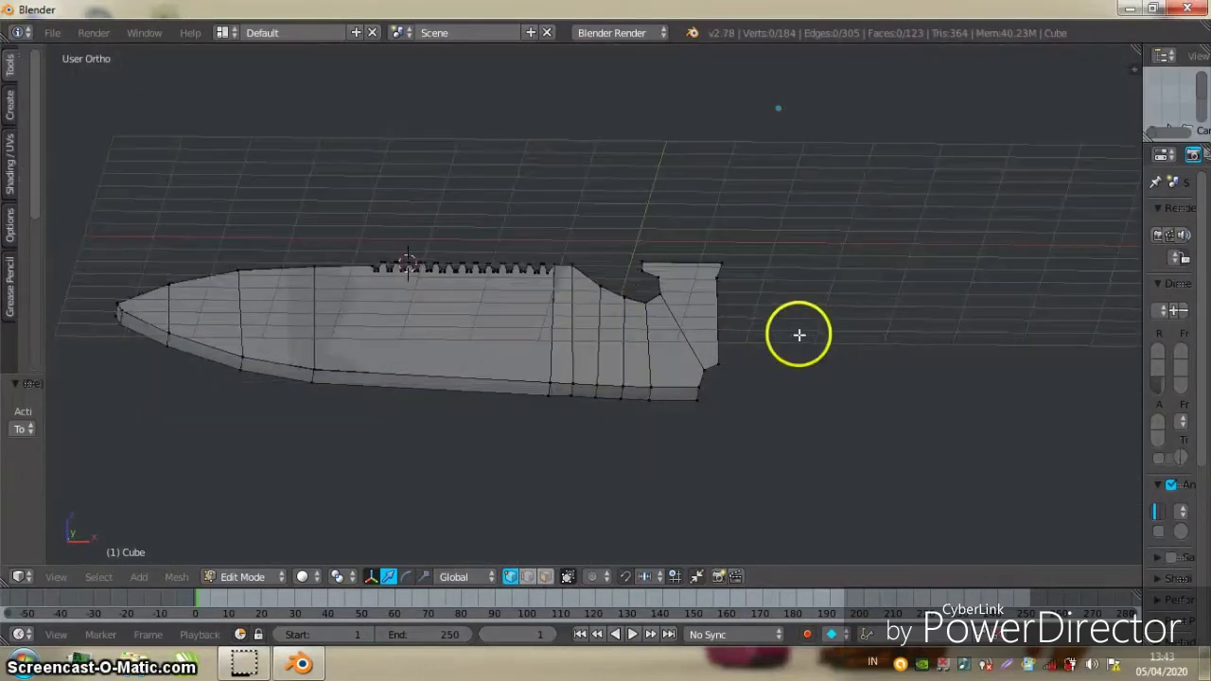
# Zoom the front view onto the green handle and add a new cube
pyautogui.press('KP_3')
pyautogui.press('KP_1')
pyautogui.keyDown('shift'); pyautogui.moveTo(798, 337); pyautogui.dragTo(765, 313, button='middle'); pyautogui.keyUp('shift')
pyautogui.scroll(2, 729, 293)
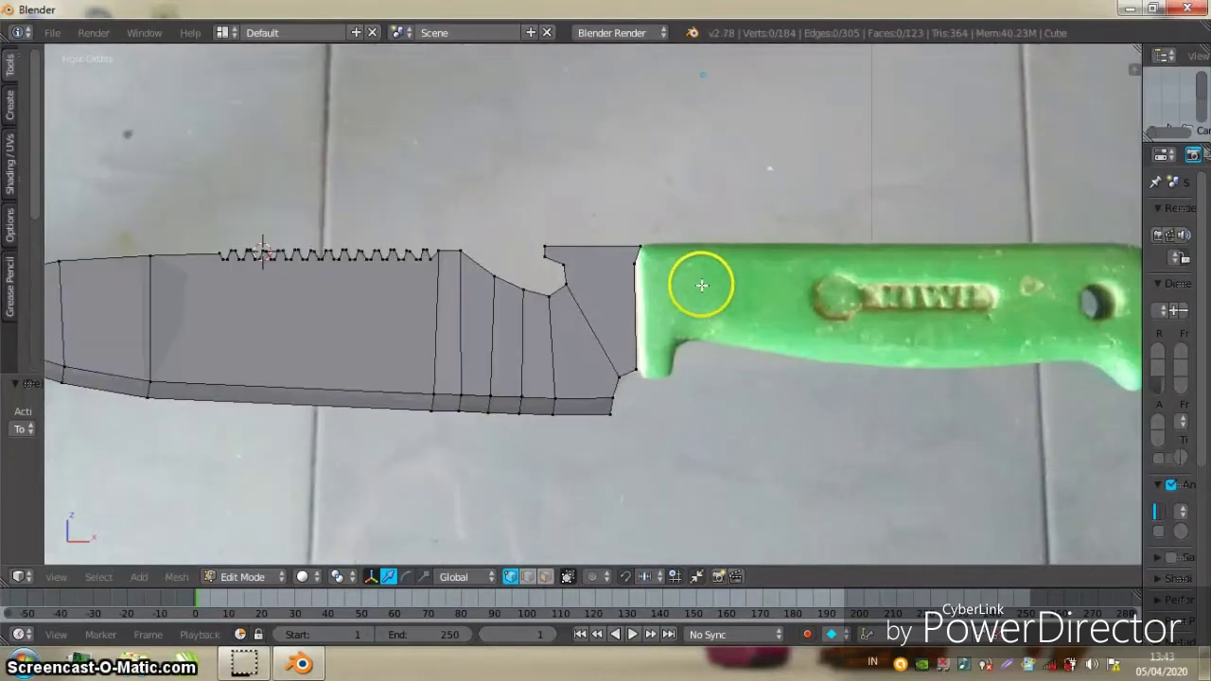
pyautogui.scroll(2, 643, 274)
pyautogui.scroll(2, 577, 263)
pyautogui.scroll(1, 511, 273)
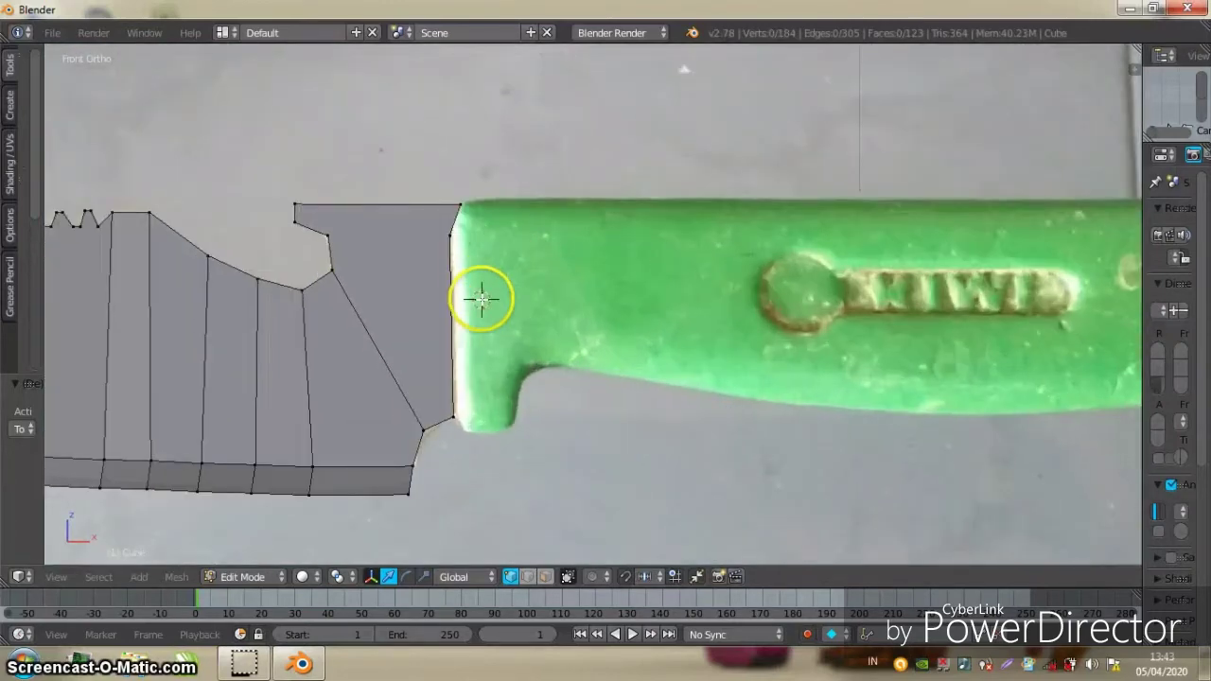
pyautogui.hotkey('shift', 'a')
pyautogui.click(509, 306)
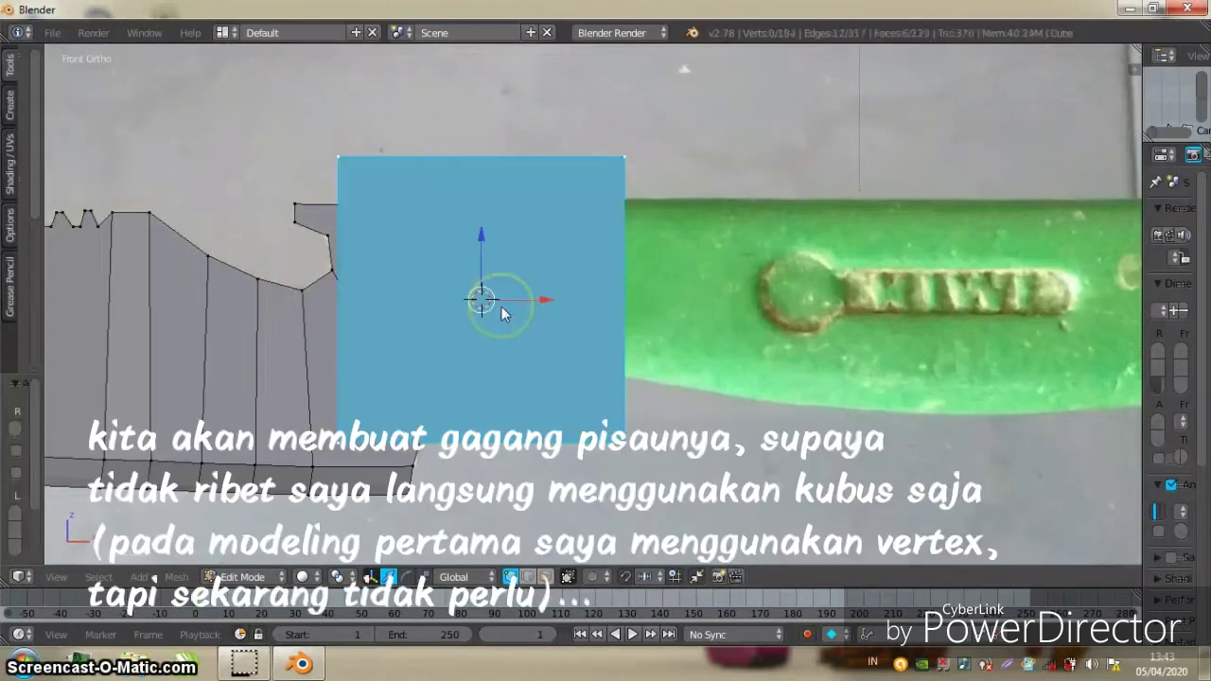
# Shrink the cube, move it along X to the bolster, and stretch it taller on Z
pyautogui.press('s')
pyautogui.click(534, 301)
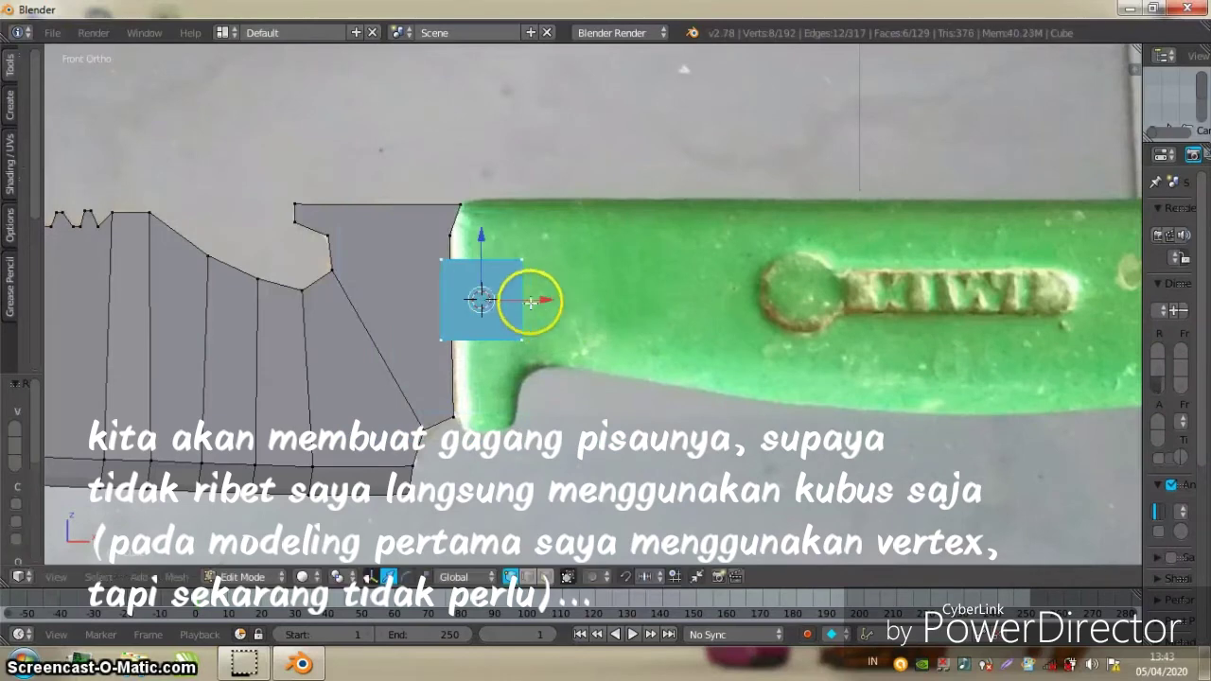
pyautogui.press('g')
pyautogui.press('x')
pyautogui.click(564, 300)
pyautogui.press('s')
pyautogui.press('z')
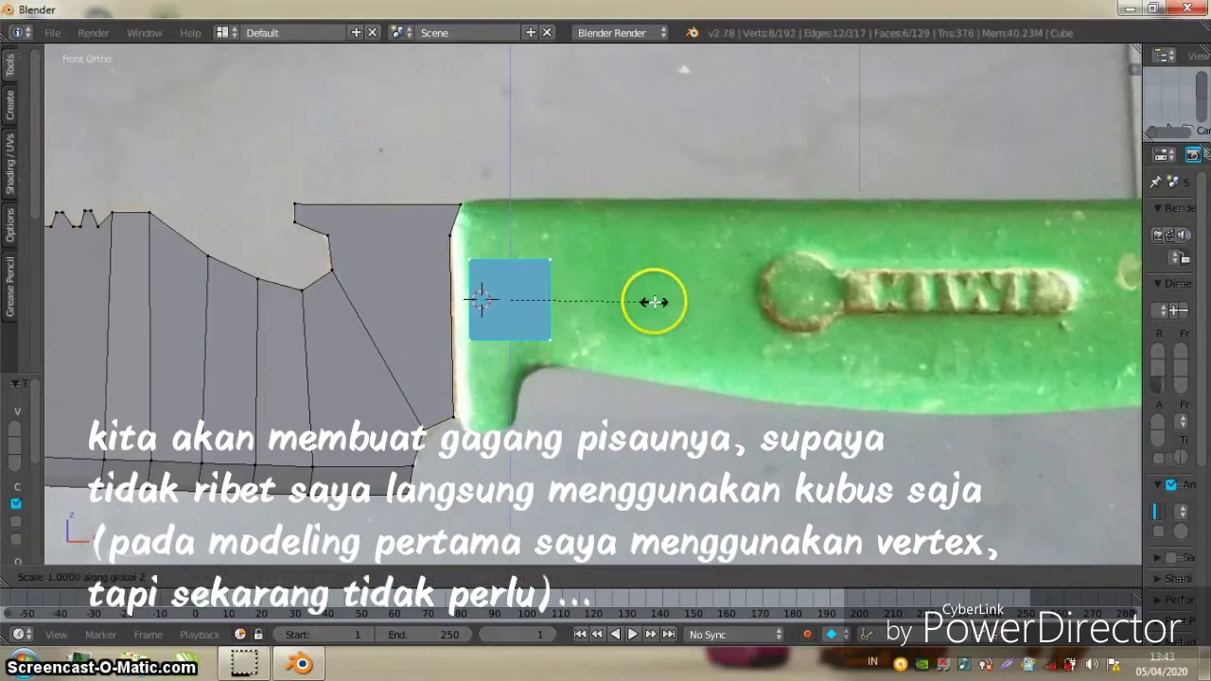
pyautogui.click(736, 286)
# In X-ray, box-select the block's top four vertices and raise them along Z
pyautogui.press('a')
pyautogui.scroll(2, 500, 226)
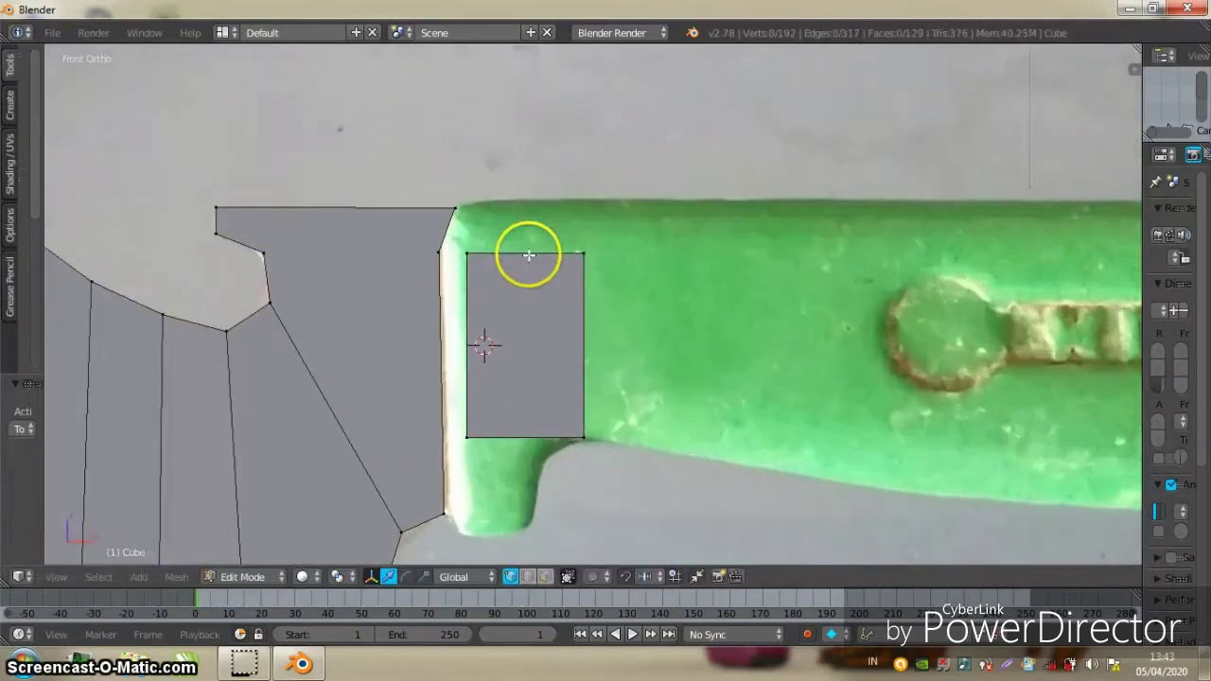
pyautogui.press('z')
pyautogui.press('b')
pyautogui.moveTo(453, 243); pyautogui.dragTo(597, 269)
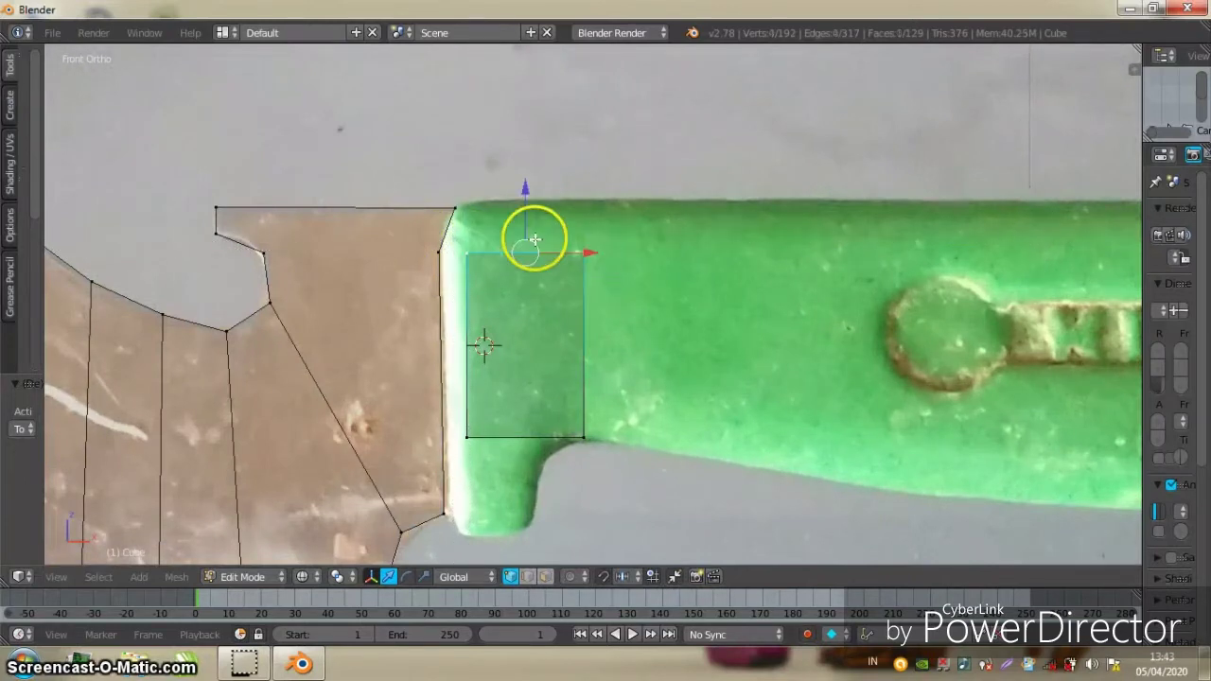
pyautogui.press('g')
pyautogui.press('z')
pyautogui.click(530, 209)
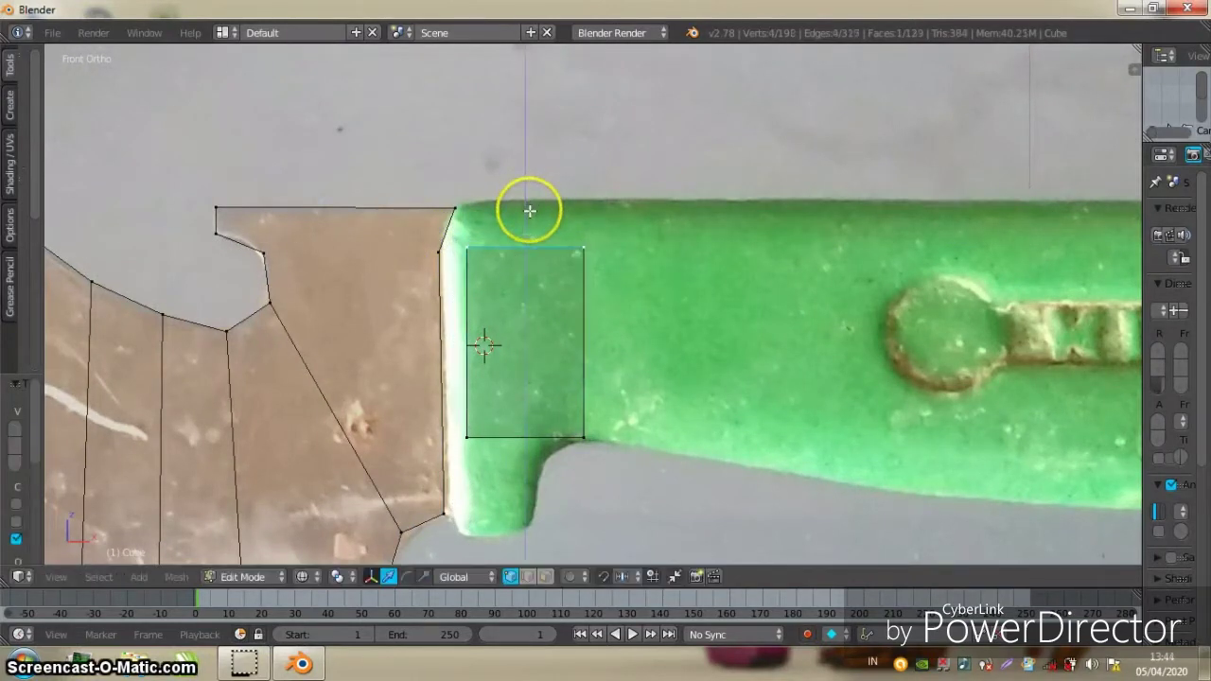
# Extrude the top edge upward and shift it right to form a slanted extension
pyautogui.press('e')
pyautogui.click(560, 164)
pyautogui.press('g')
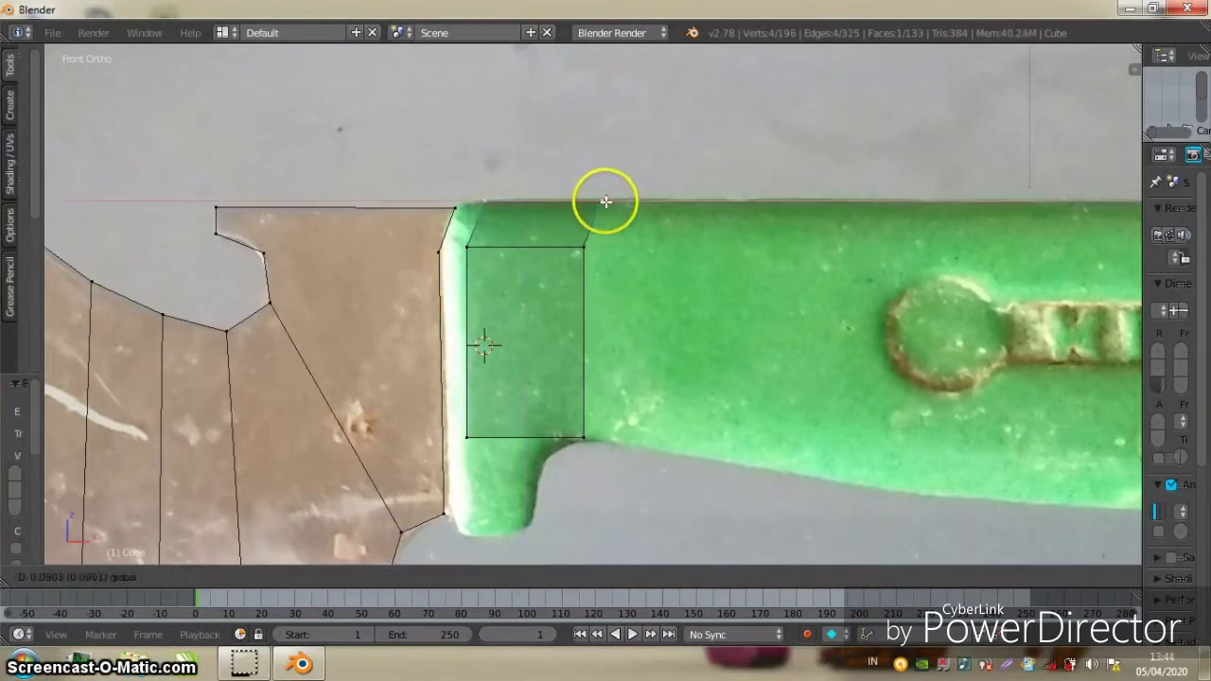
pyautogui.click(606, 195)
pyautogui.scroll(1, 524, 206)
pyautogui.keyDown('shift'); pyautogui.moveTo(481, 189); pyautogui.dragTo(530, 211, button='middle'); pyautogui.keyUp('shift')
pyautogui.scroll(2, 530, 211)
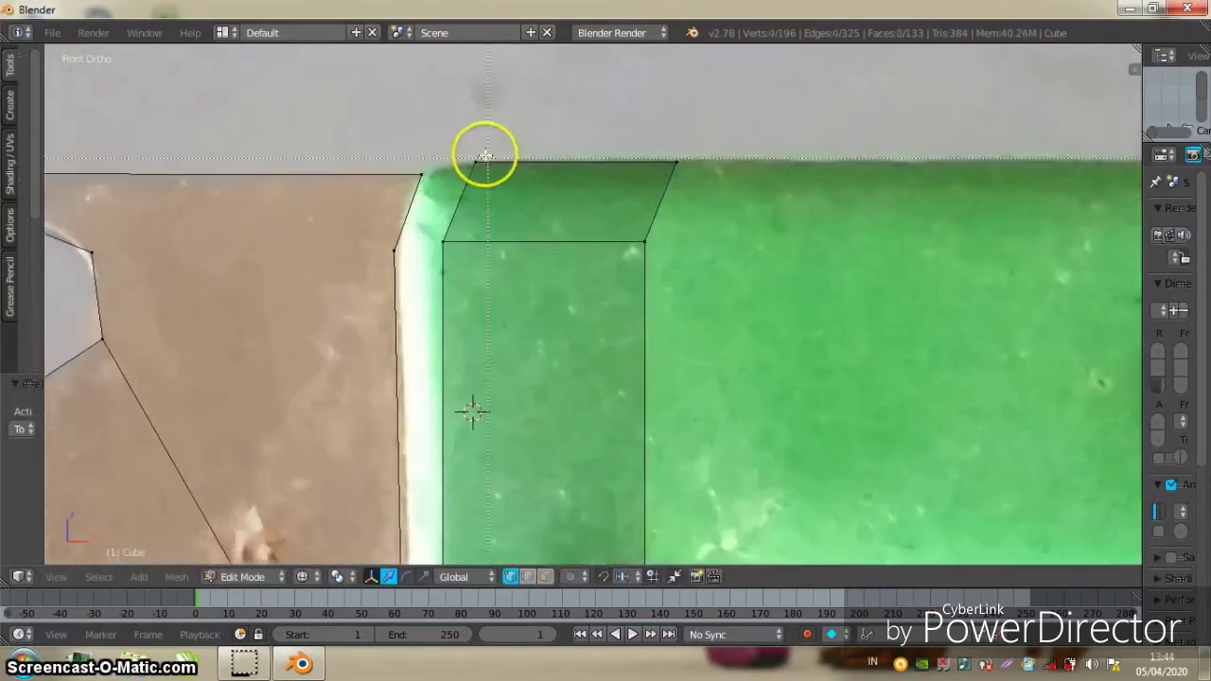
# Check the top-left corner vertices, then reframe the handle and select the block's bottom edge
pyautogui.moveTo(514, 183); pyautogui.dragTo(519, 162)
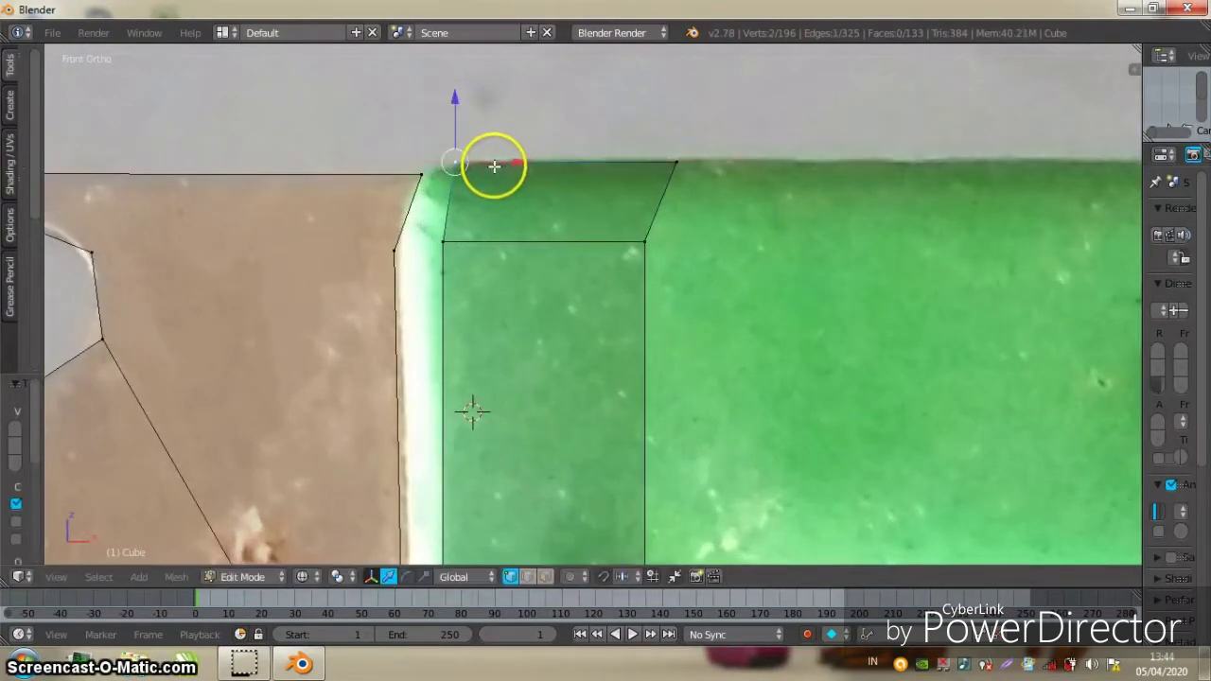
pyautogui.scroll(-2, 501, 240)
pyautogui.moveTo(506, 203)
pyautogui.keyDown('shift'); pyautogui.mouseDown(button='middle')
pyautogui.moveTo(522, 346)
pyautogui.moveTo(506, 252)
pyautogui.mouseUp(button='middle'); pyautogui.keyUp('shift')
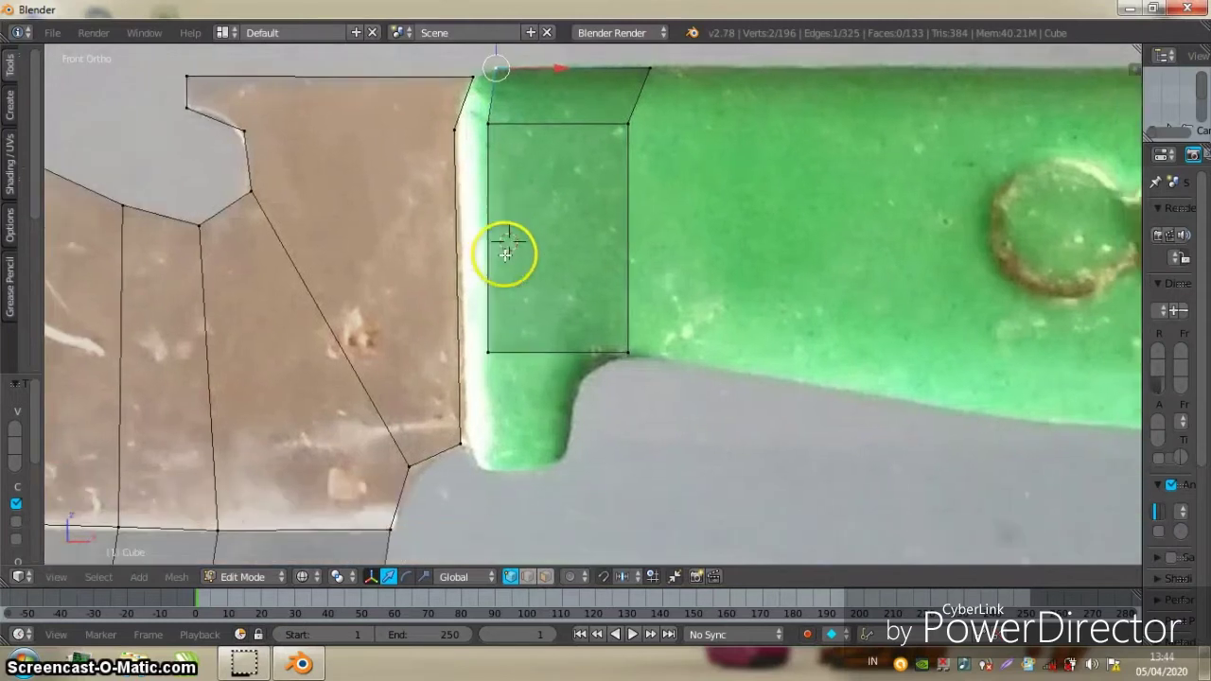
pyautogui.press('a')
pyautogui.moveTo(489, 343); pyautogui.dragTo(616, 367)
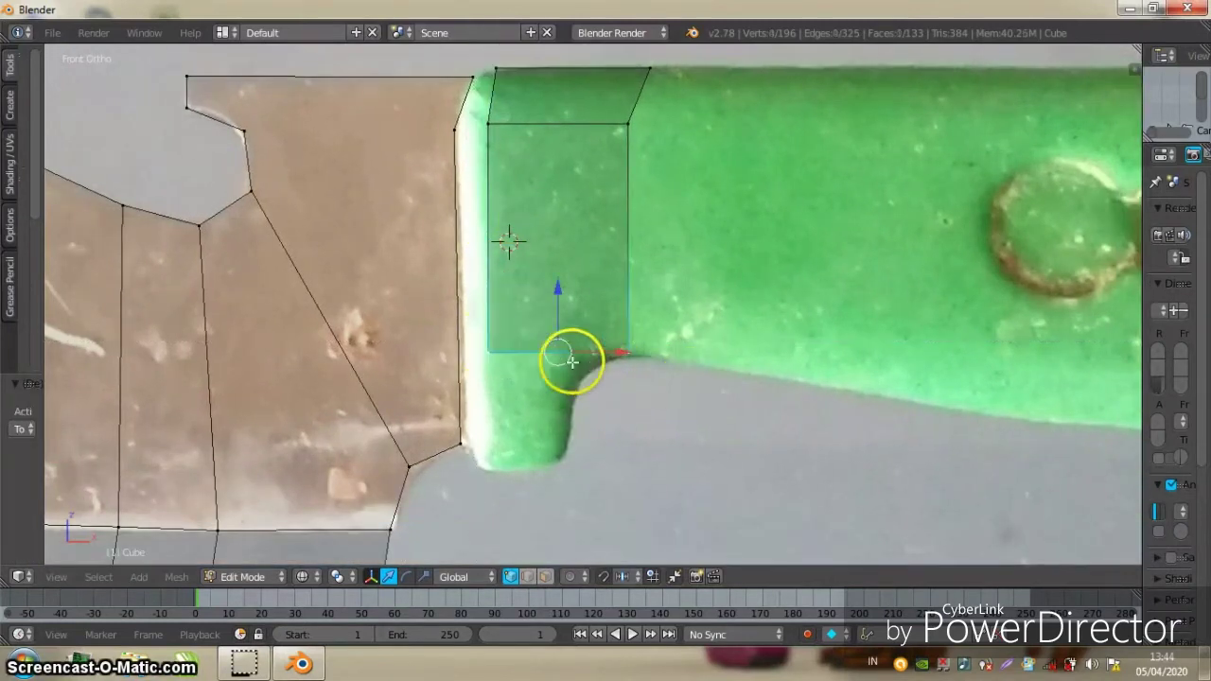
# Extrude the bottom edge down over the finger guard and slide it left along the guard
pyautogui.press('e')
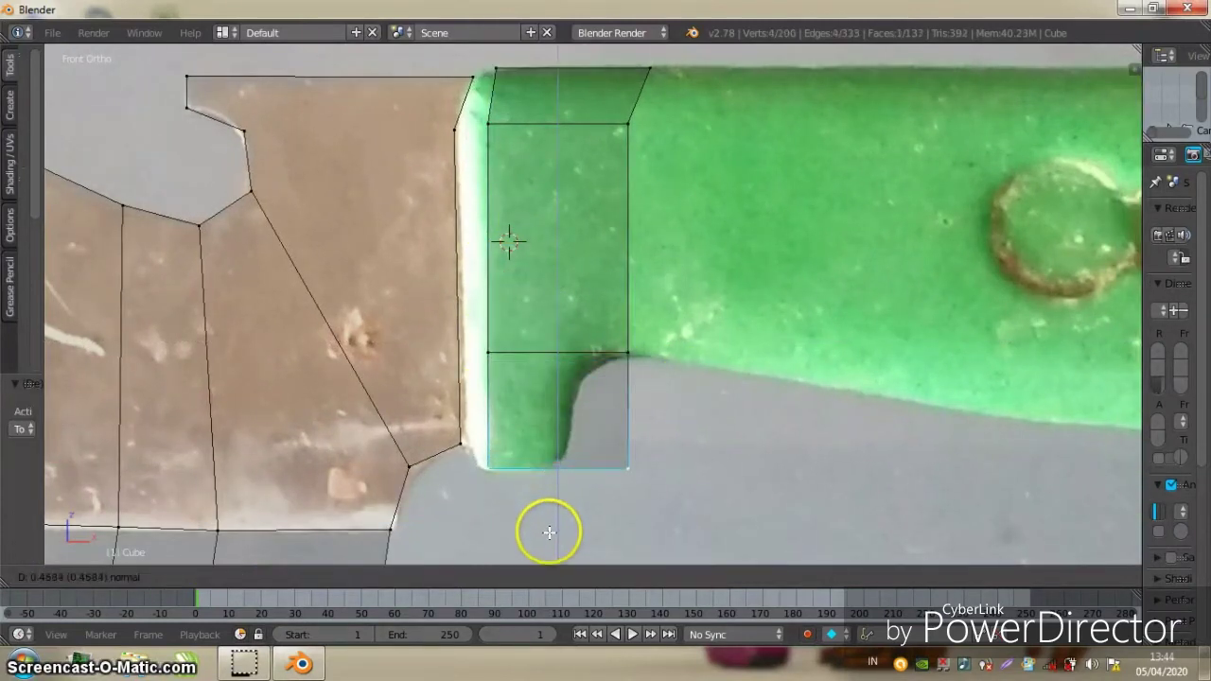
pyautogui.click(548, 533)
pyautogui.moveTo(616, 476); pyautogui.dragTo(603, 473)
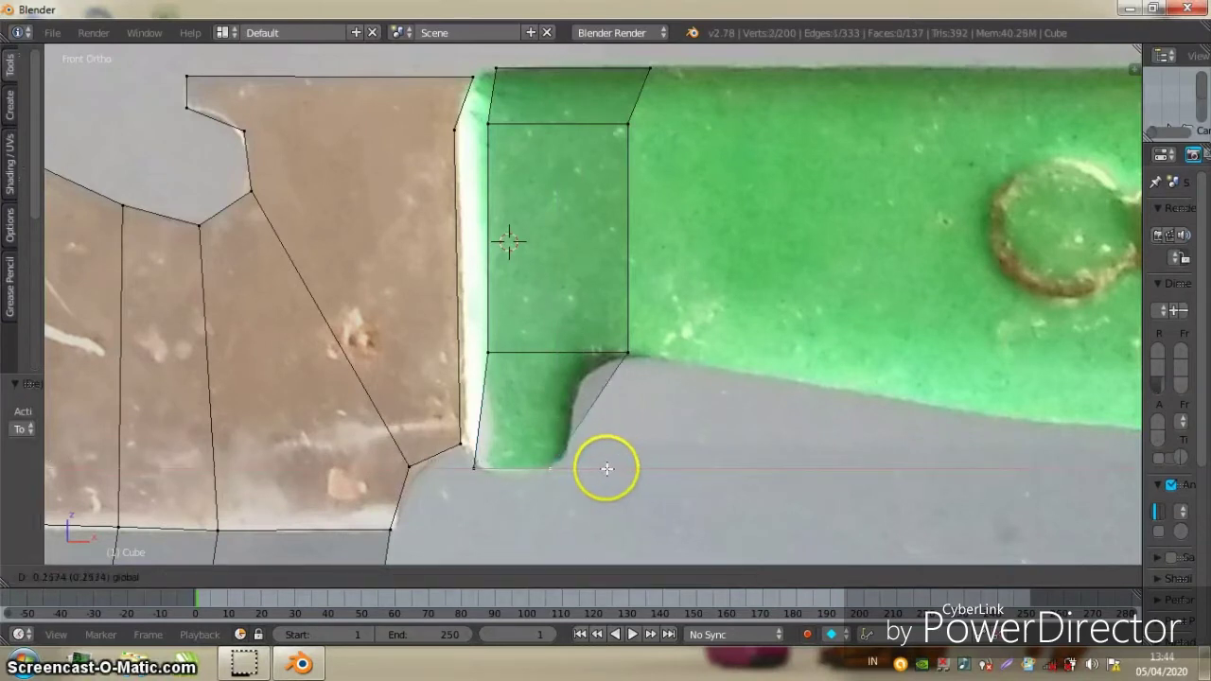
pyautogui.moveTo(661, 476); pyautogui.dragTo(597, 473)
# Add a centred horizontal loop cut across the lower face and slide its vertex left to follow the guard
pyautogui.hotkey('ctrl', 'r')
pyautogui.click(509, 405)
pyautogui.rightClick(630, 427)
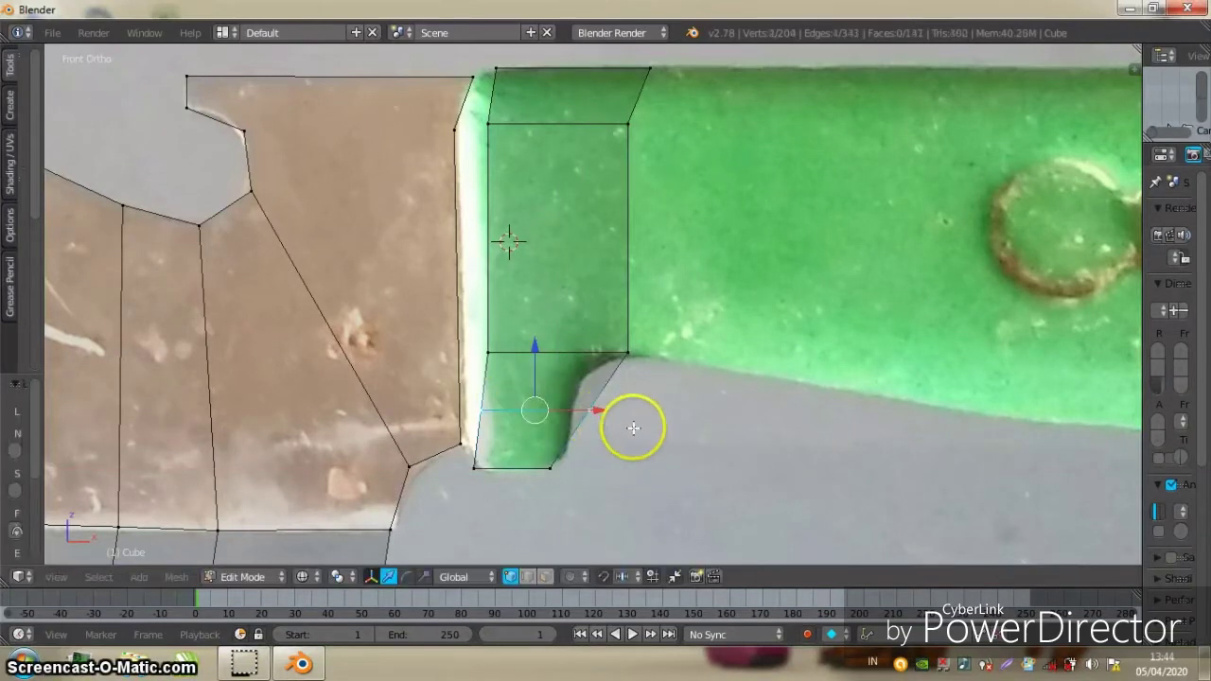
pyautogui.scroll(1, 634, 427)
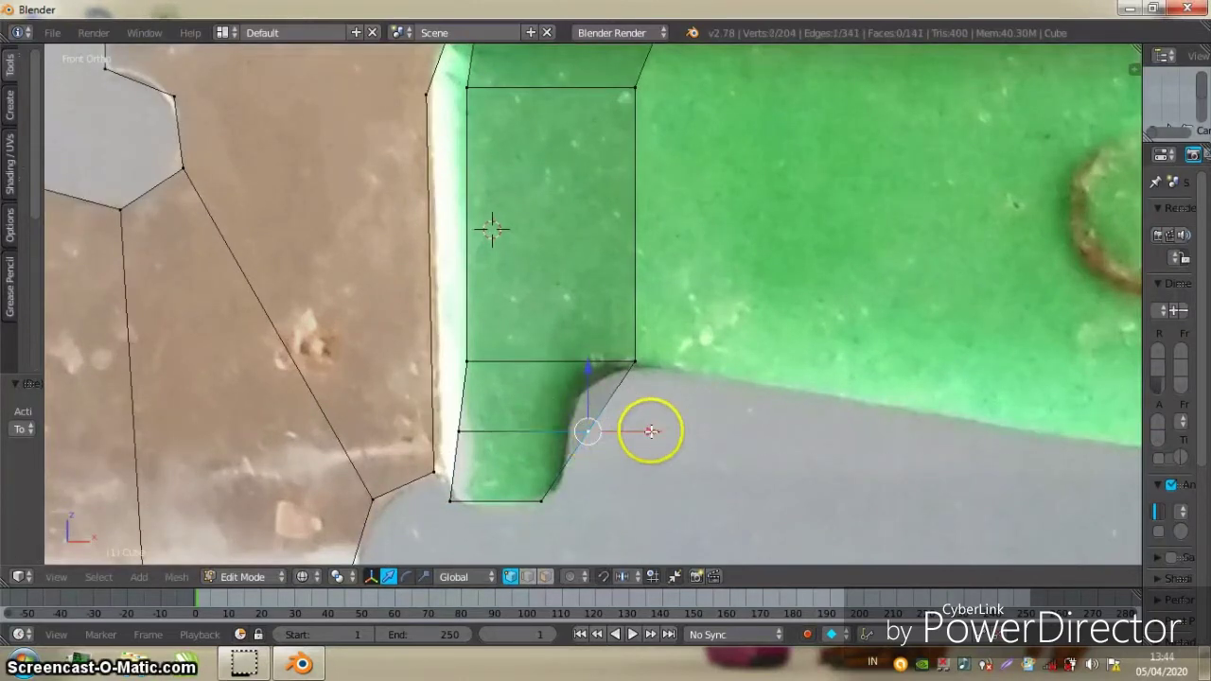
pyautogui.moveTo(651, 432); pyautogui.dragTo(629, 435)
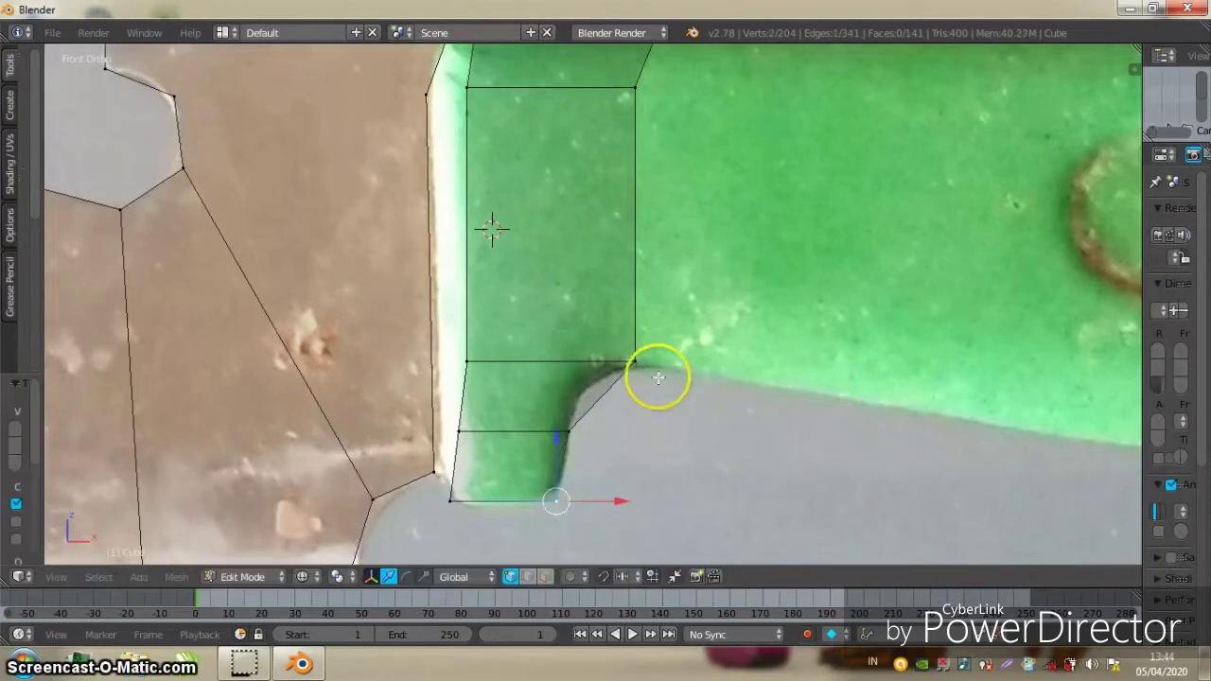
# Move the lower-right corner vertex left along X to match the guard's curve
pyautogui.scroll(-2, 690, 278)
pyautogui.scroll(1, 605, 311)
pyautogui.scroll(2, 527, 406)
pyautogui.keyDown('shift'); pyautogui.moveTo(527, 406); pyautogui.dragTo(570, 365, button='middle'); pyautogui.keyUp('shift')
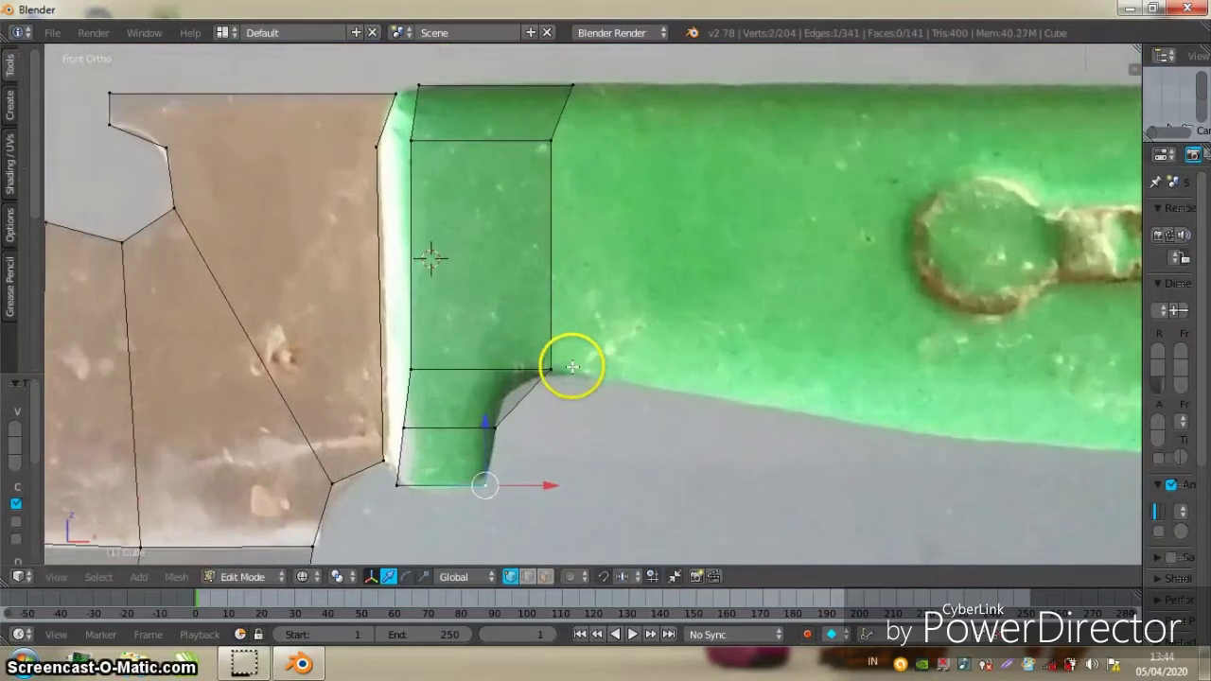
pyautogui.press('a')
pyautogui.rightClick(551, 369)
pyautogui.press('g')
pyautogui.press('x')
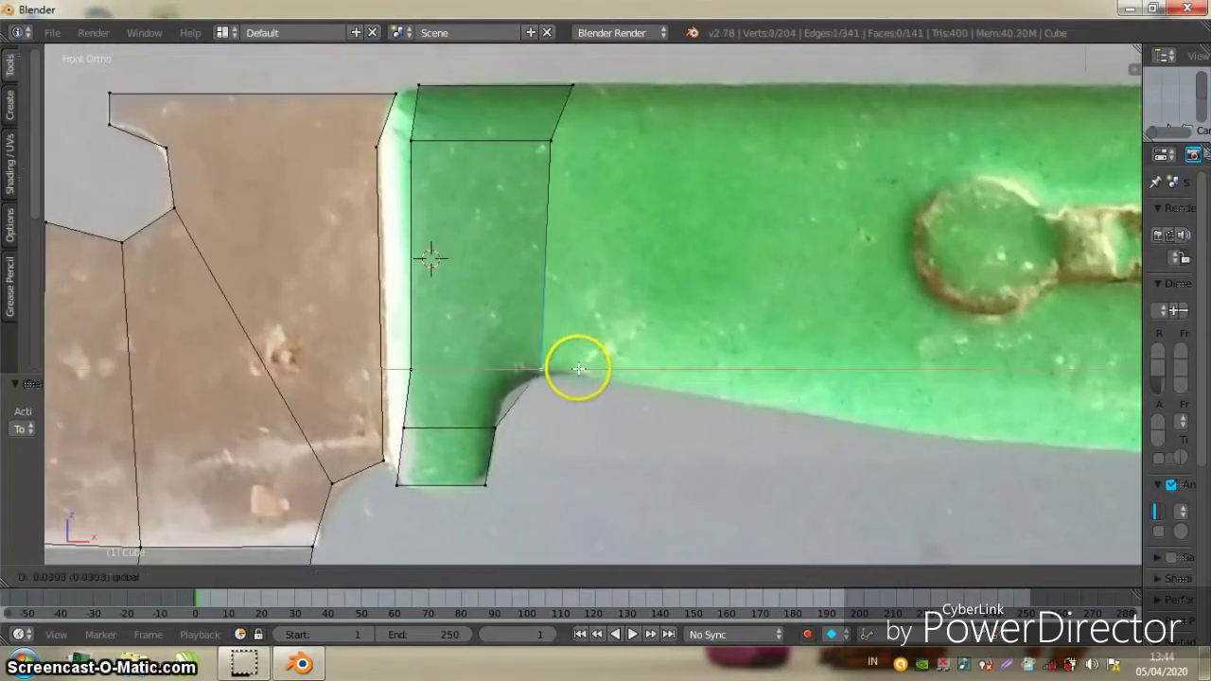
pyautogui.click(554, 370)
pyautogui.scroll(-3, 565, 321)
pyautogui.moveTo(662, 273)
pyautogui.mouseDown(button='middle')
pyautogui.moveTo(654, 262)
pyautogui.moveTo(600, 329)
pyautogui.mouseUp(button='middle')
# In solid shading, select the block's end faces and check them in side and front views
pyautogui.press('z')
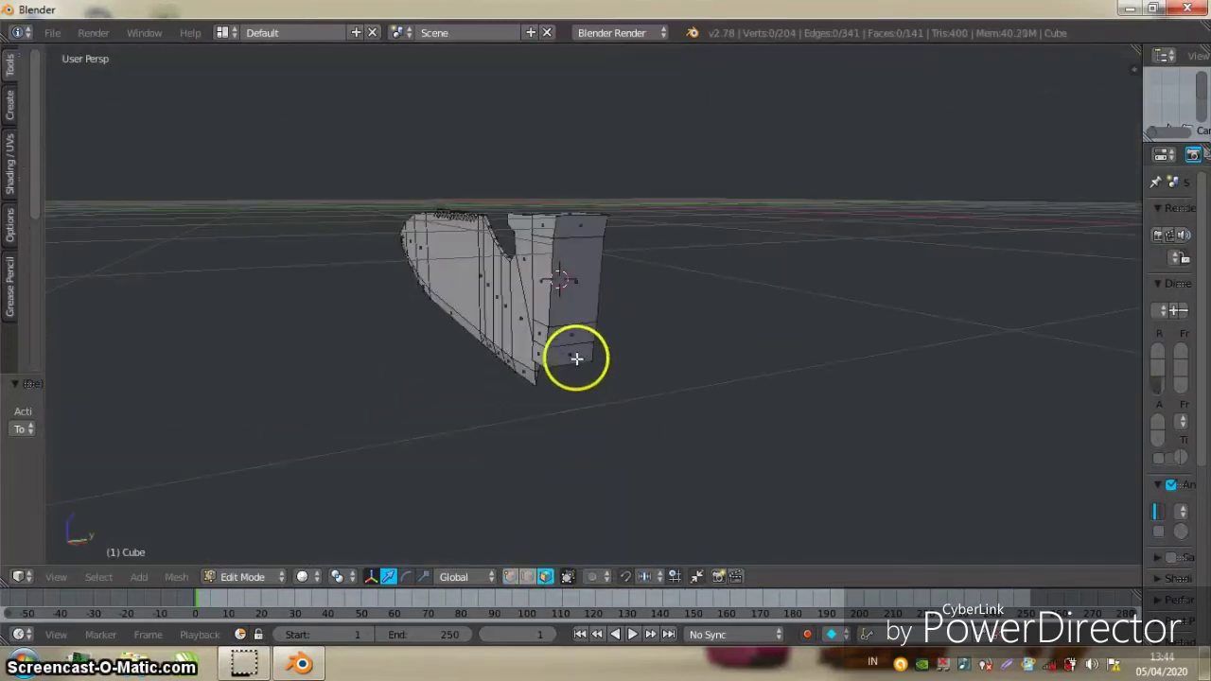
pyautogui.keyDown('shift'); pyautogui.click(581, 282); pyautogui.keyUp('shift')
pyautogui.keyDown('shift'); pyautogui.click(592, 236); pyautogui.keyUp('shift')
pyautogui.press('KP_3')
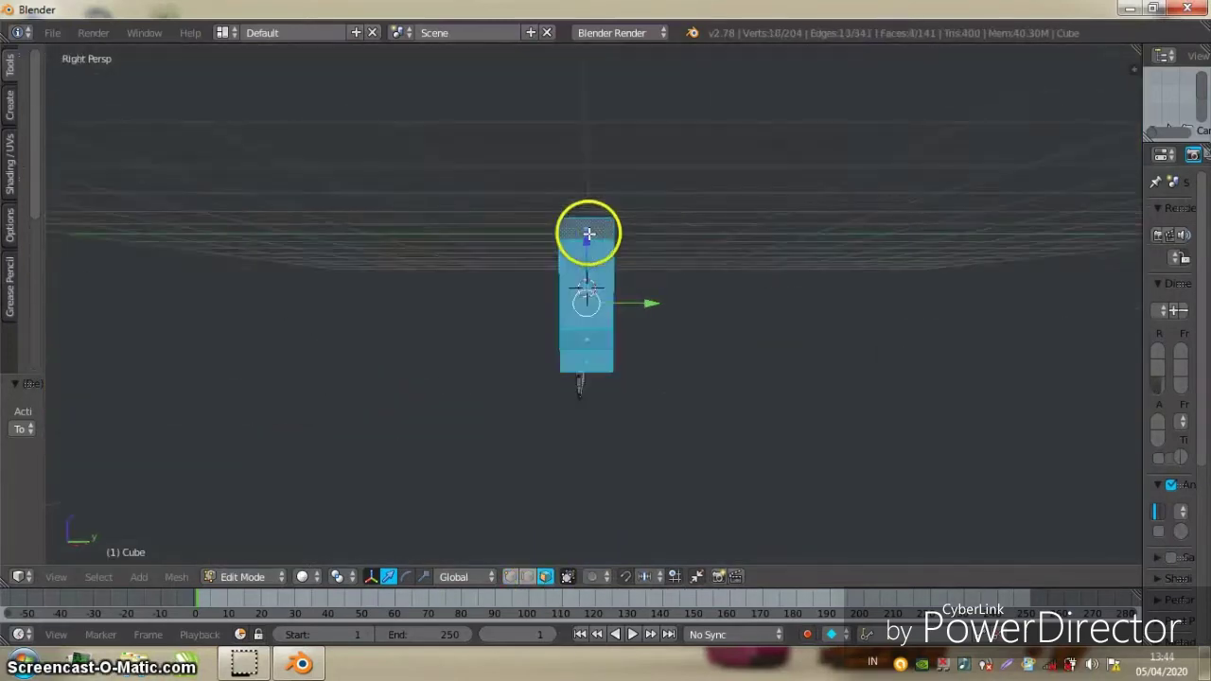
pyautogui.press('KP_1')
# Drop the bottom face from the selection and extrude the end faces straight along X
pyautogui.scroll(-2, 540, 280)
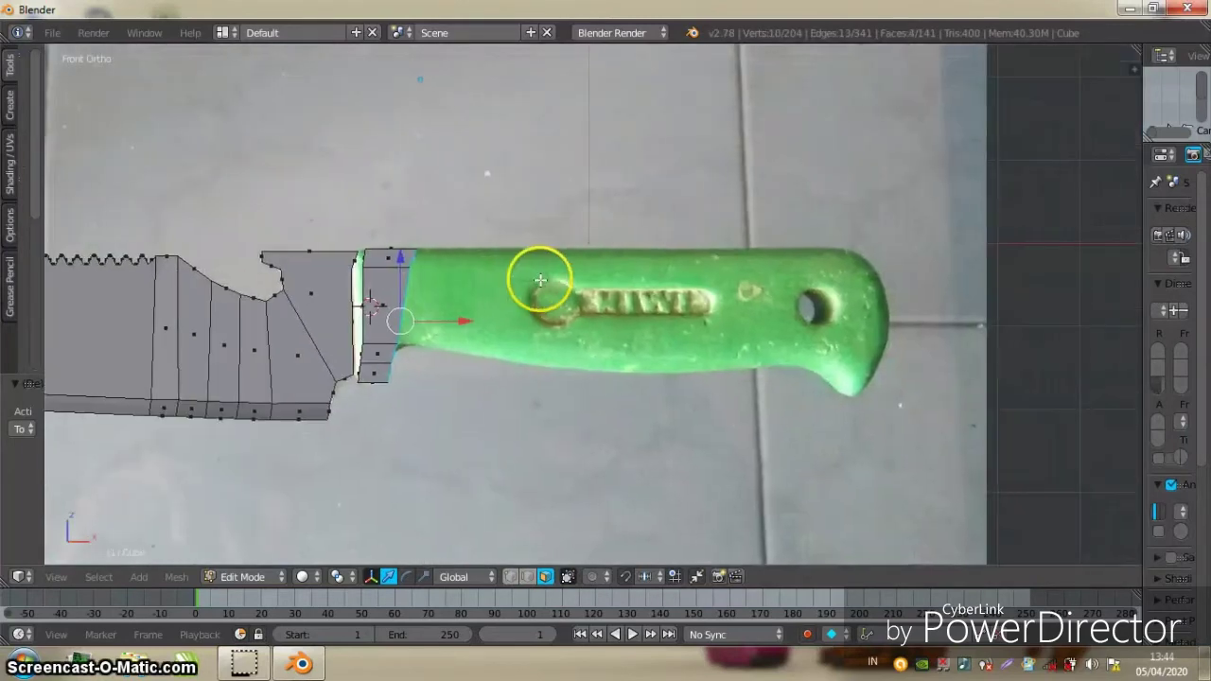
pyautogui.scroll(1, 453, 347)
pyautogui.scroll(2, 455, 331)
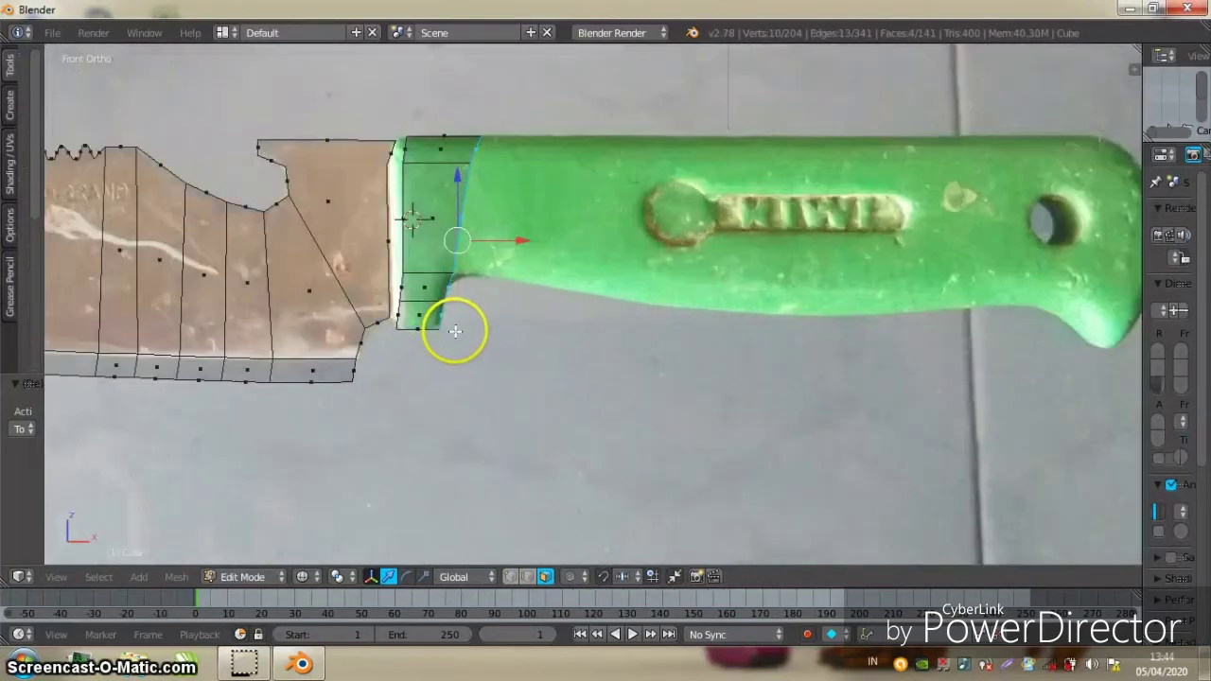
pyautogui.keyDown('shift'); pyautogui.rightClick(440, 327); pyautogui.keyUp('shift')
pyautogui.scroll(-1, 555, 230)
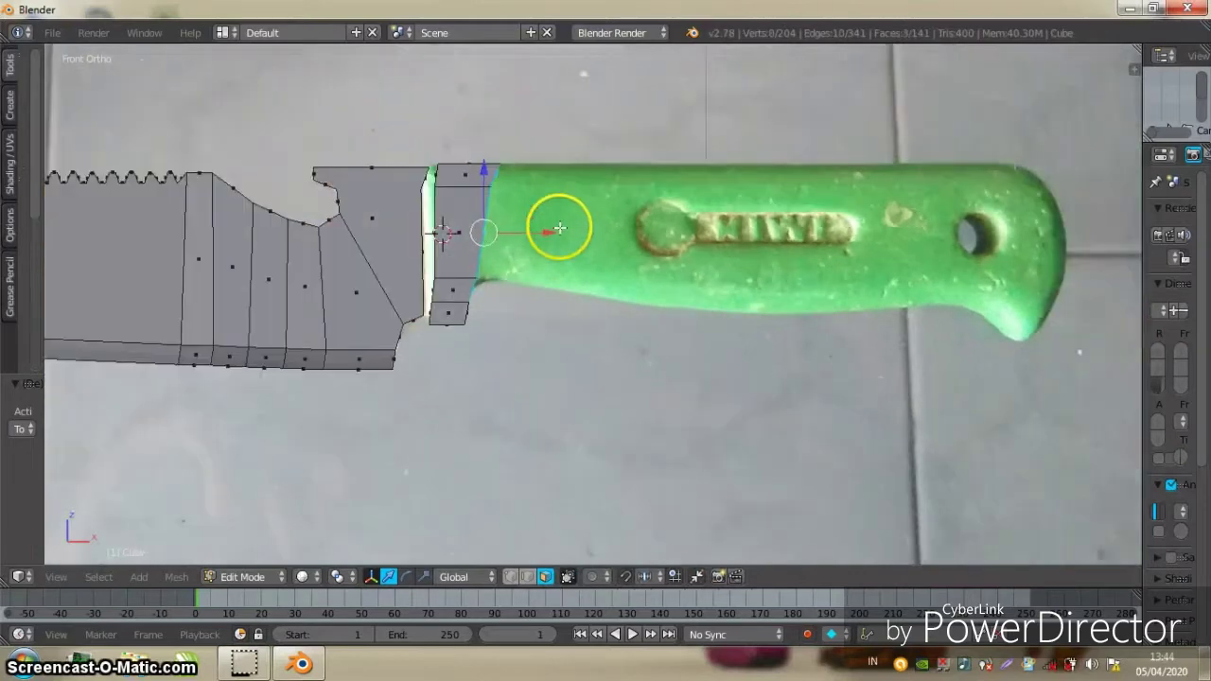
pyautogui.scroll(-1, 514, 262)
pyautogui.press('e')
pyautogui.press('x')
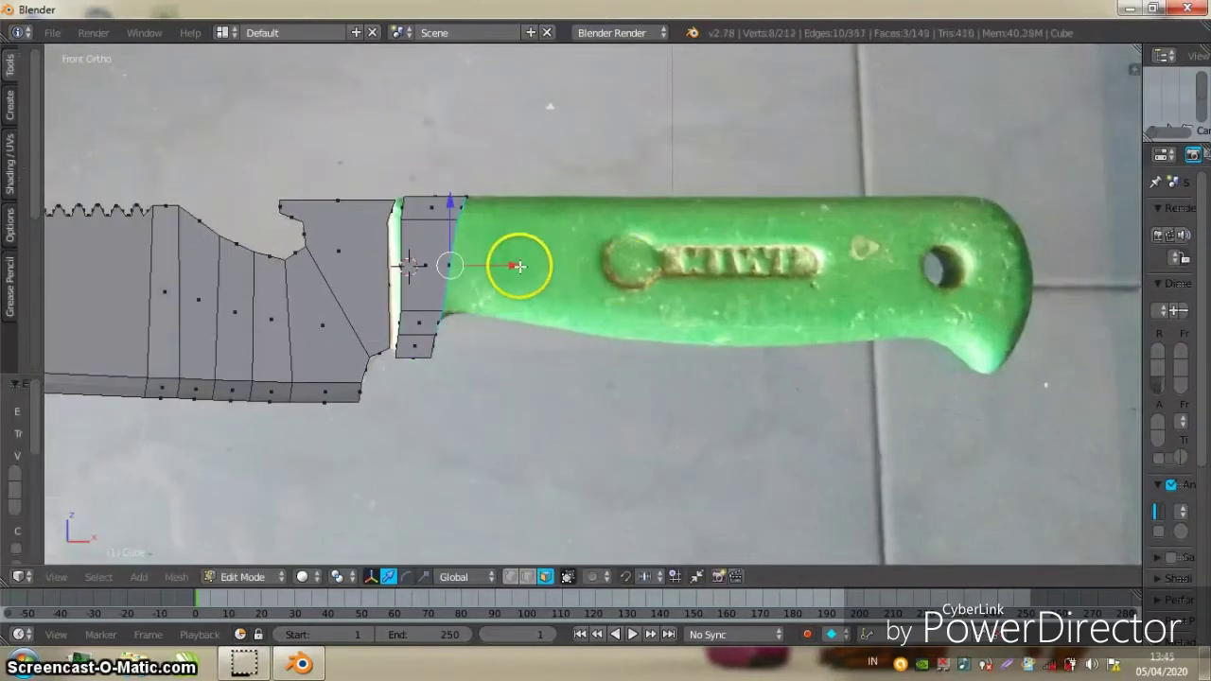
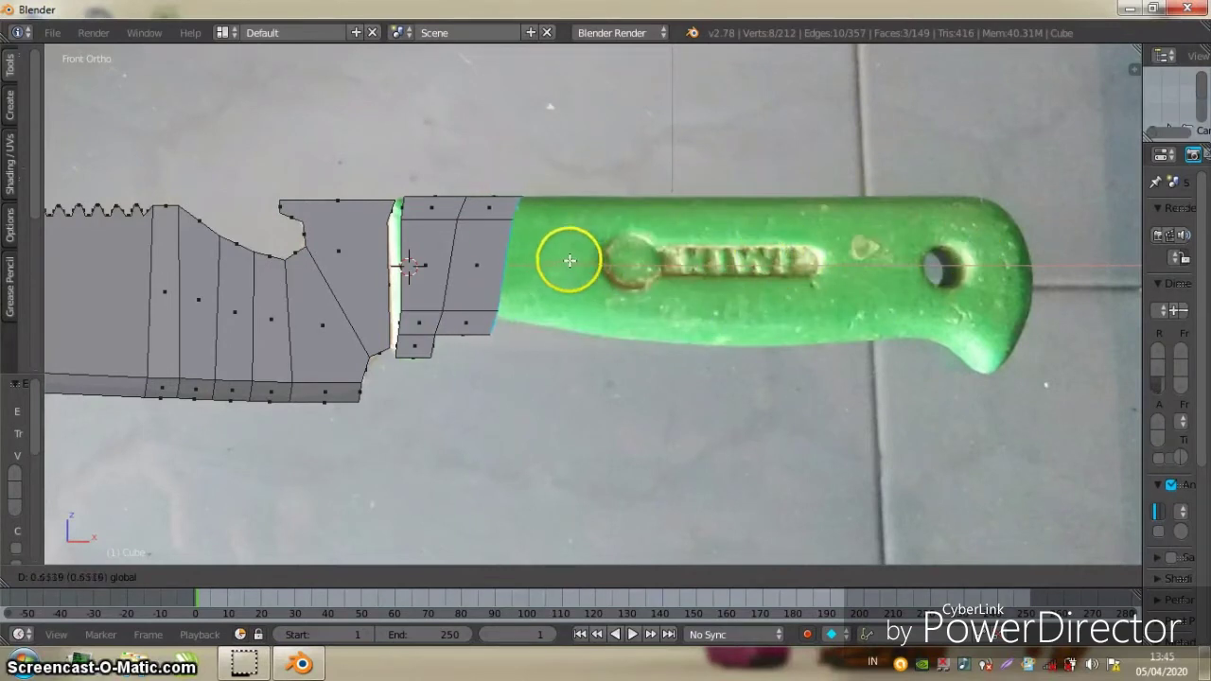
# Extrude the end vertices further along the green handle
pyautogui.click(540, 259)
pyautogui.keyDown('shift'); pyautogui.moveTo(540, 260); pyautogui.dragTo(473, 265, button='middle'); pyautogui.keyUp('shift')
pyautogui.press('e')
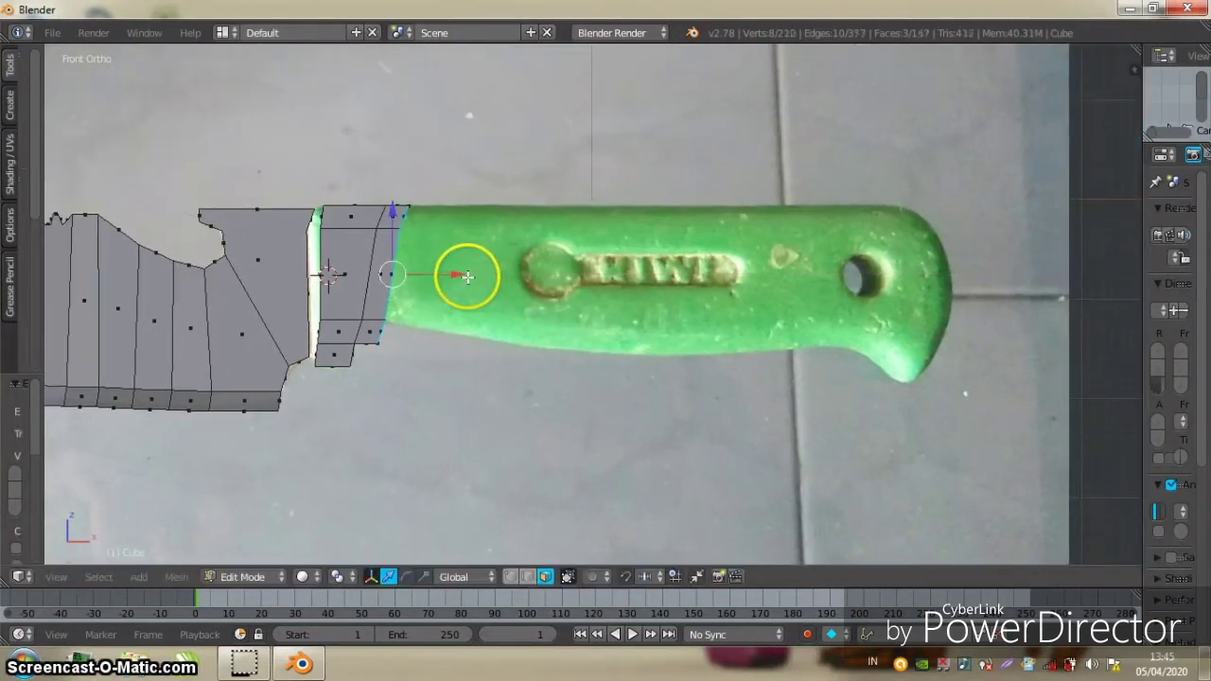
pyautogui.click(899, 263)
pyautogui.keyDown('shift'); pyautogui.moveTo(906, 262); pyautogui.dragTo(700, 270, button='middle'); pyautogui.keyUp('shift')
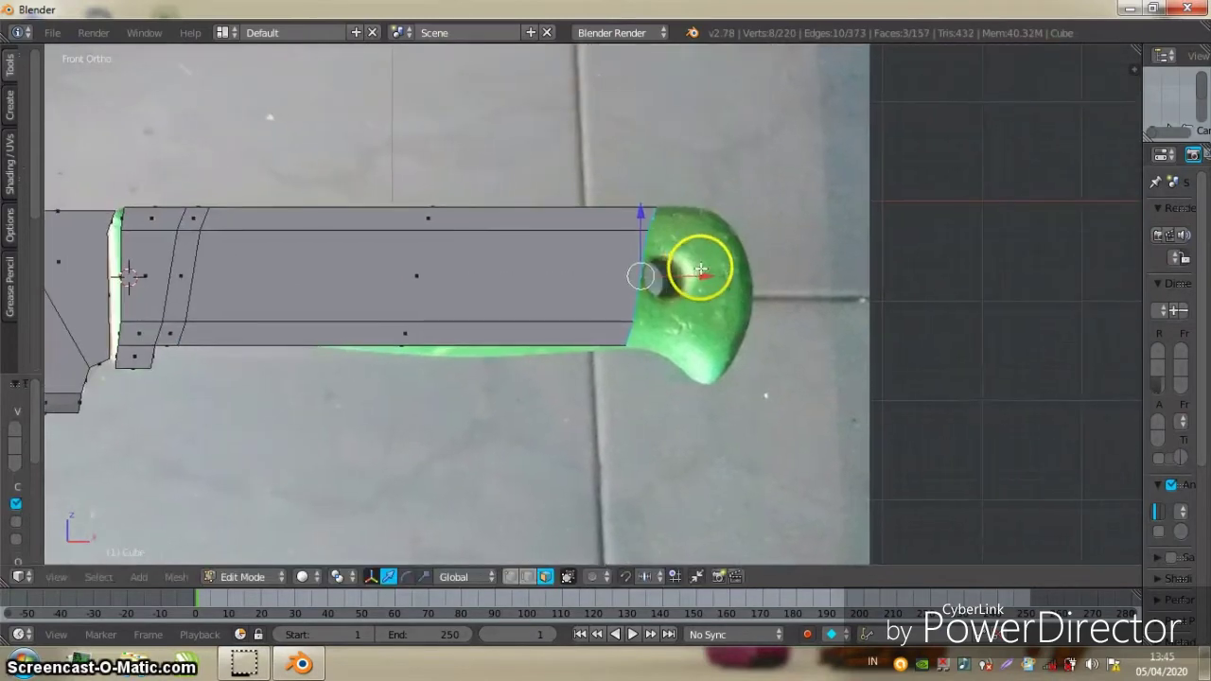
# Add a centred edge loop across the middle of the handle mesh
pyautogui.hotkey('ctrl', 'r')
pyautogui.click(444, 259)
pyautogui.rightClick(454, 252)
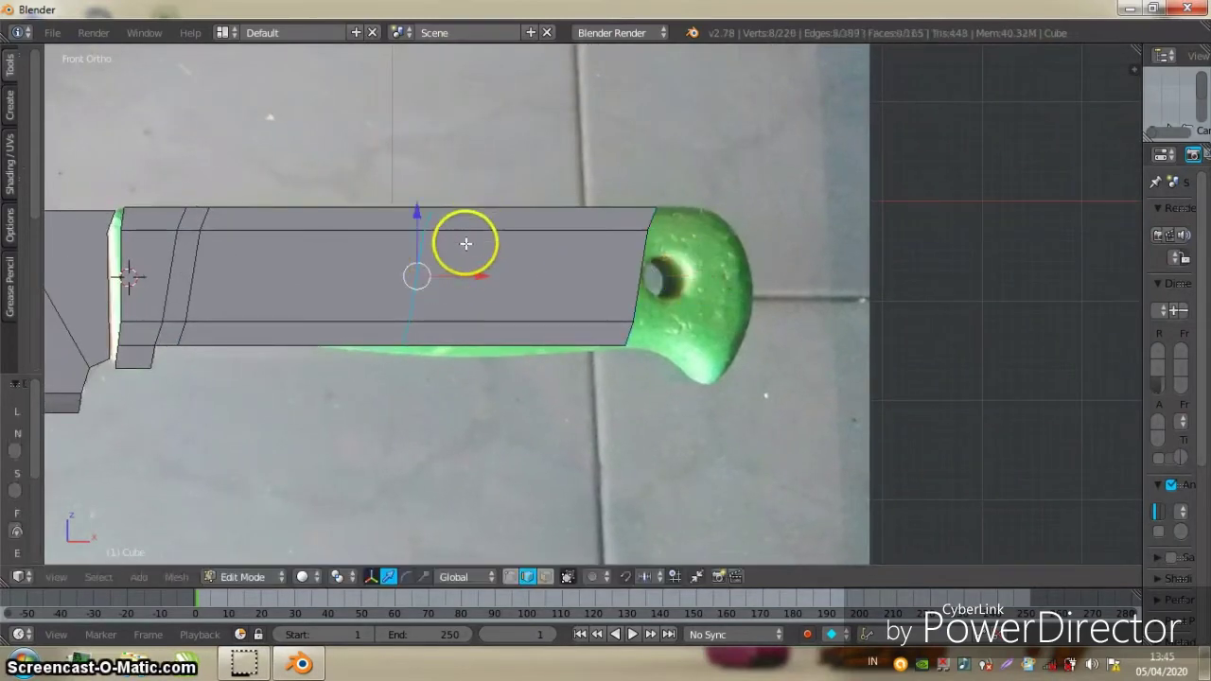
pyautogui.keyDown('shift'); pyautogui.moveTo(464, 243); pyautogui.dragTo(527, 300, button='middle'); pyautogui.keyUp('shift')
pyautogui.scroll(1, 527, 300)
# In wireframe view, box-select handle vertices and move them vertically to fit the reference
pyautogui.press('z')
pyautogui.press('v')
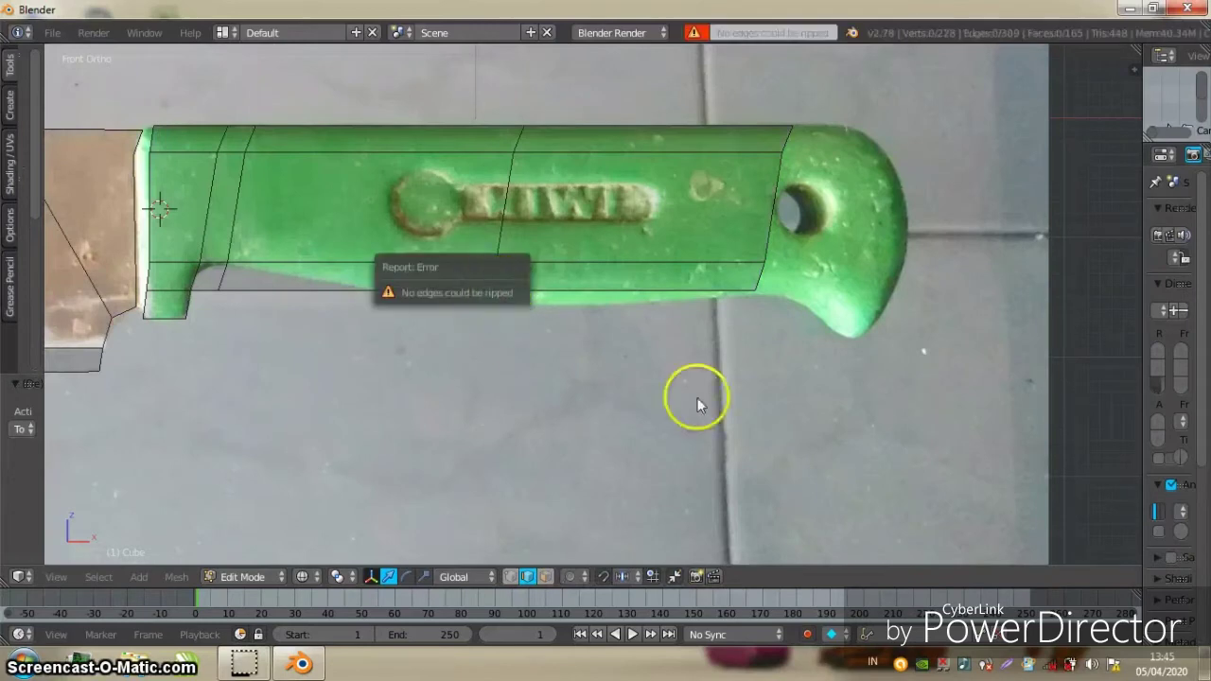
pyautogui.press('a')
pyautogui.press('b')
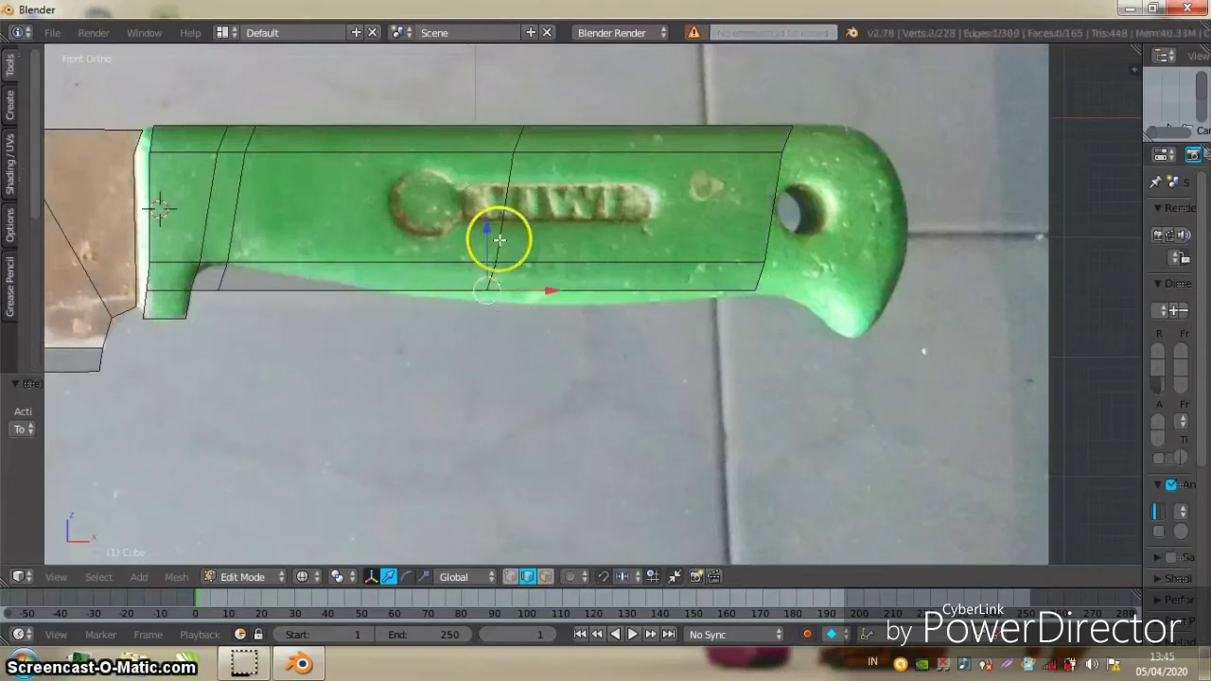
pyautogui.press('g')
pyautogui.press('z')
pyautogui.click(489, 244)
pyautogui.scroll(2, 730, 278)
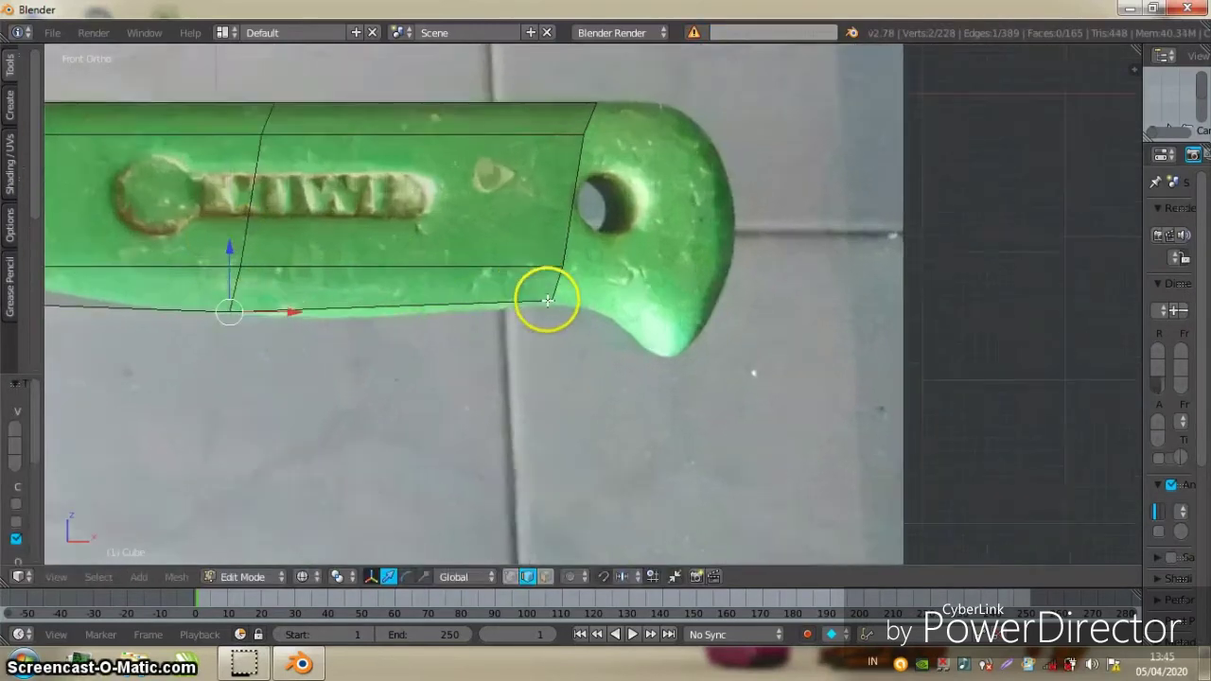
pyautogui.scroll(2, 549, 292)
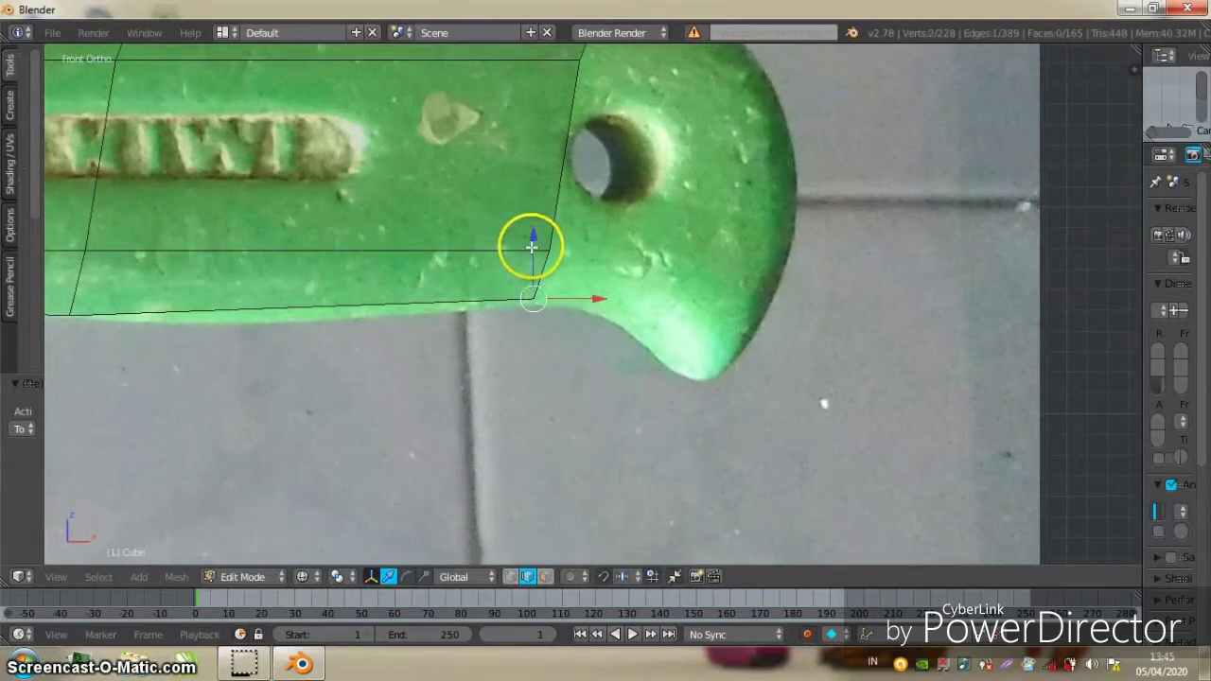
pyautogui.press('a')
# Add an edge loop near the lanyard hole at the rounded end, constrained along X
pyautogui.scroll(-1, 536, 252)
pyautogui.scroll(-1, 590, 274)
pyautogui.keyDown('shift'); pyautogui.moveTo(590, 274); pyautogui.dragTo(566, 224, button='middle'); pyautogui.keyUp('shift')
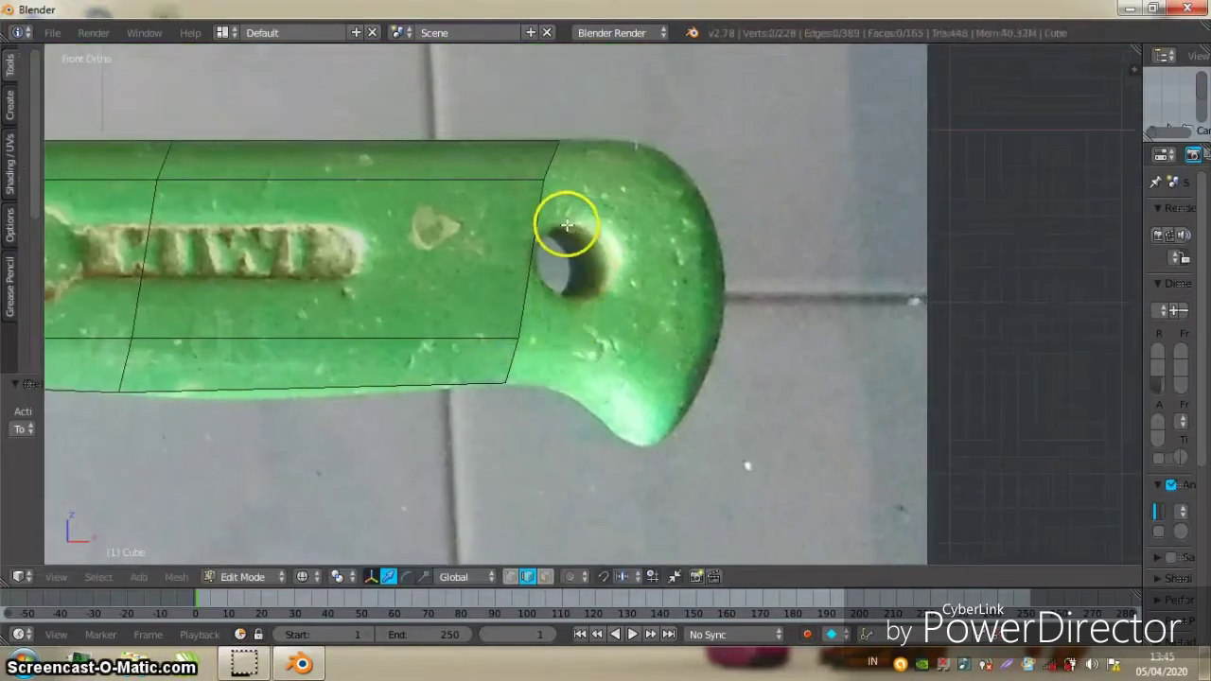
pyautogui.hotkey('ctrl', 'r')
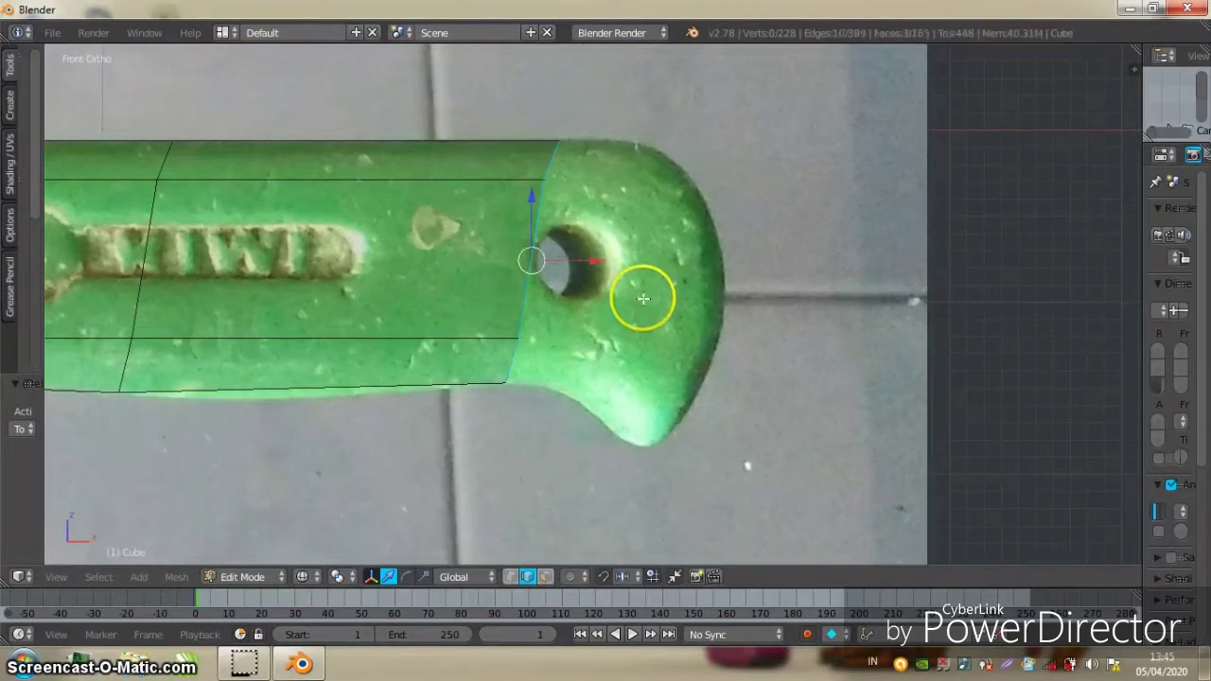
pyautogui.keyDown('shift'); pyautogui.moveTo(640, 297); pyautogui.dragTo(593, 287, button='middle'); pyautogui.keyUp('shift')
pyautogui.click(592, 287)
pyautogui.press('x')
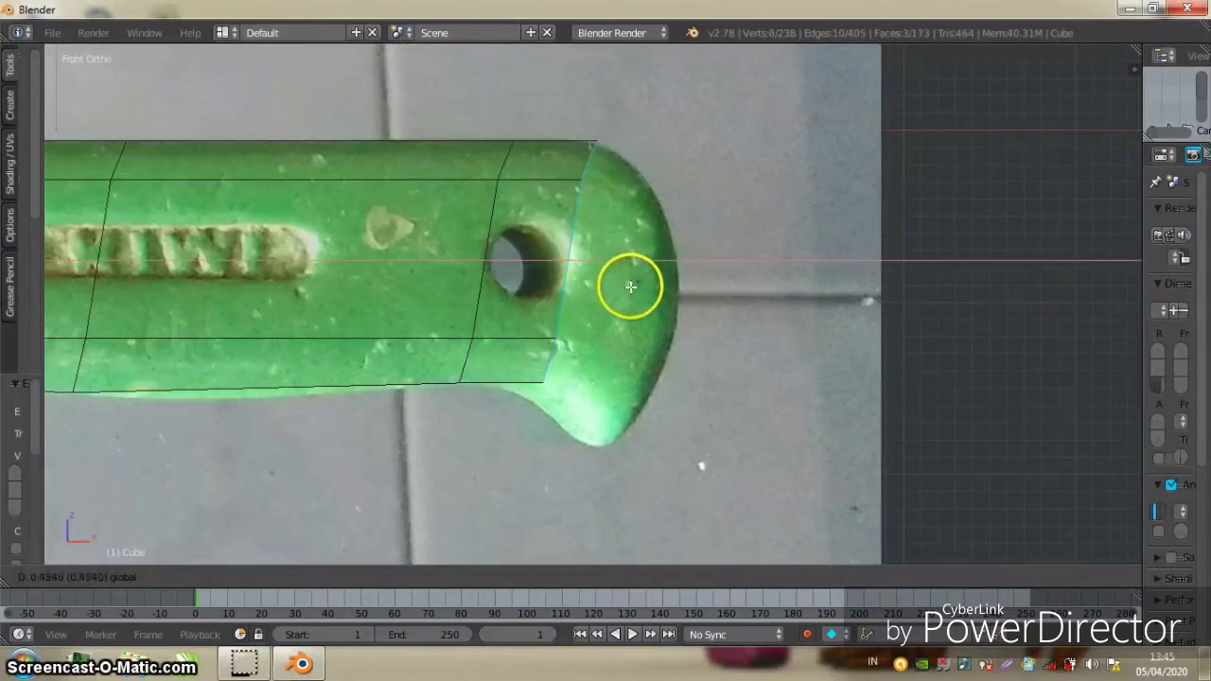
# Set the new loop beside the hole and pull the top end vertices down
pyautogui.click(624, 284)
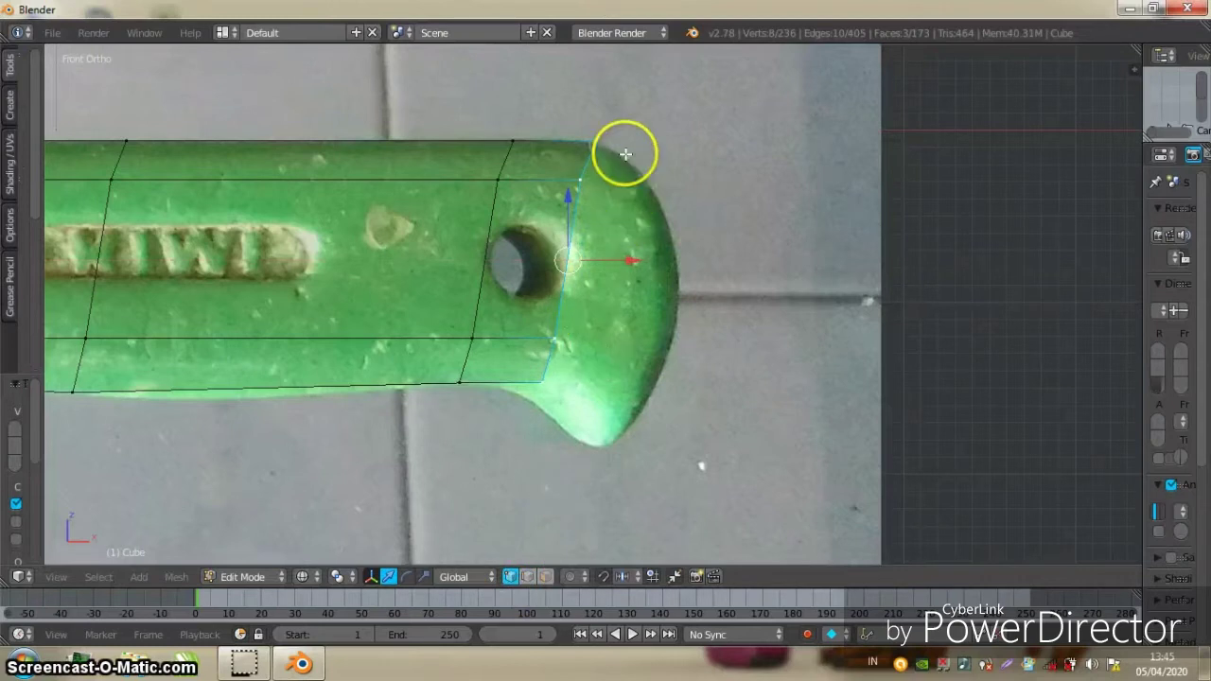
pyautogui.press('a')
pyautogui.scroll(1, 624, 180)
pyautogui.scroll(1, 596, 189)
pyautogui.moveTo(556, 152); pyautogui.dragTo(604, 196)
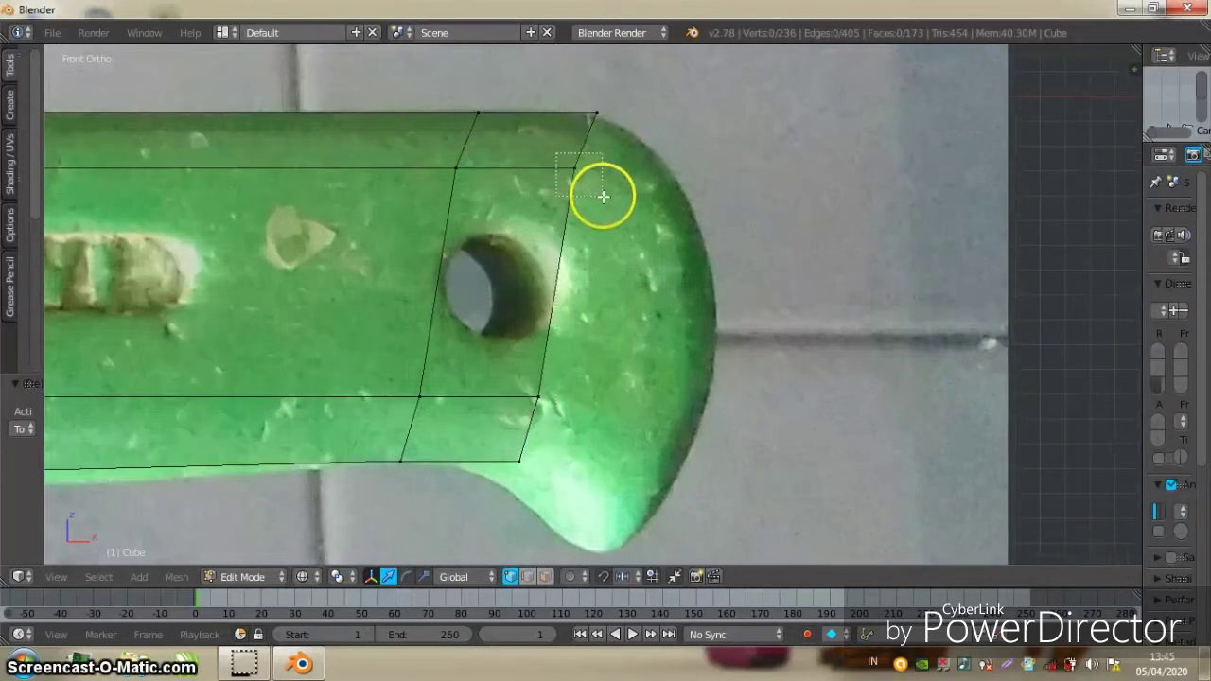
pyautogui.press('g')
pyautogui.click(614, 220)
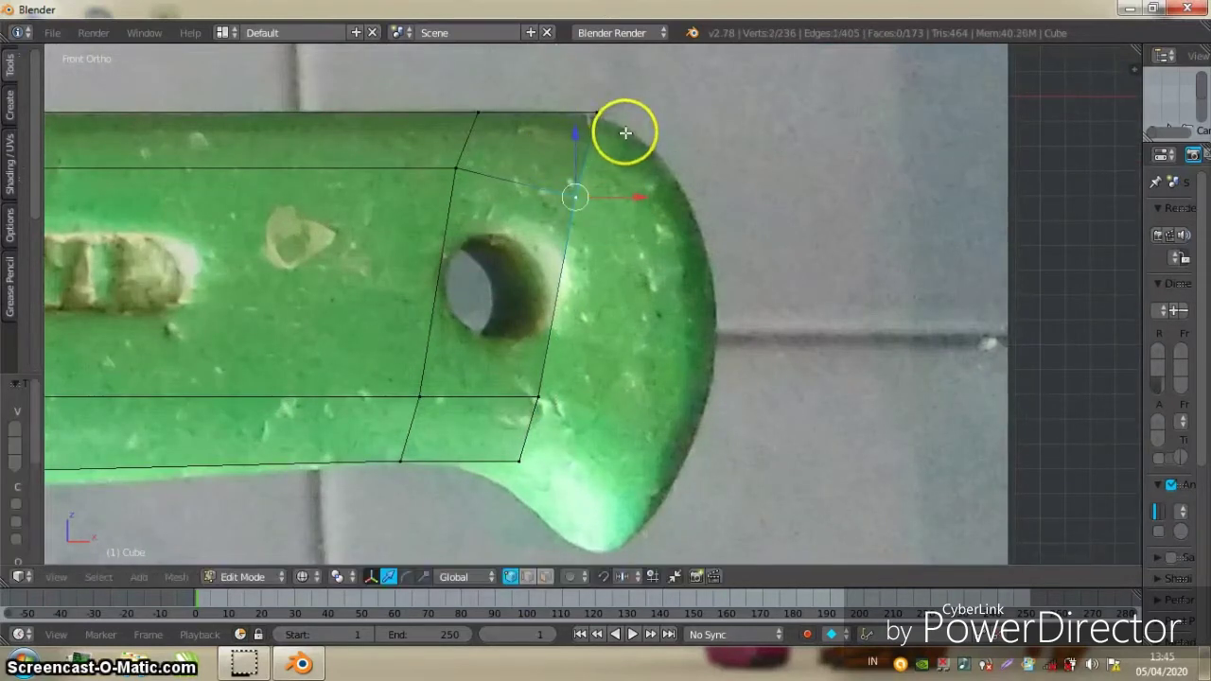
pyautogui.press('a')
# Move the lower handle vertices onto the bottom edge of the reference outline
pyautogui.press('b')
pyautogui.moveTo(576, 80); pyautogui.dragTo(637, 149)
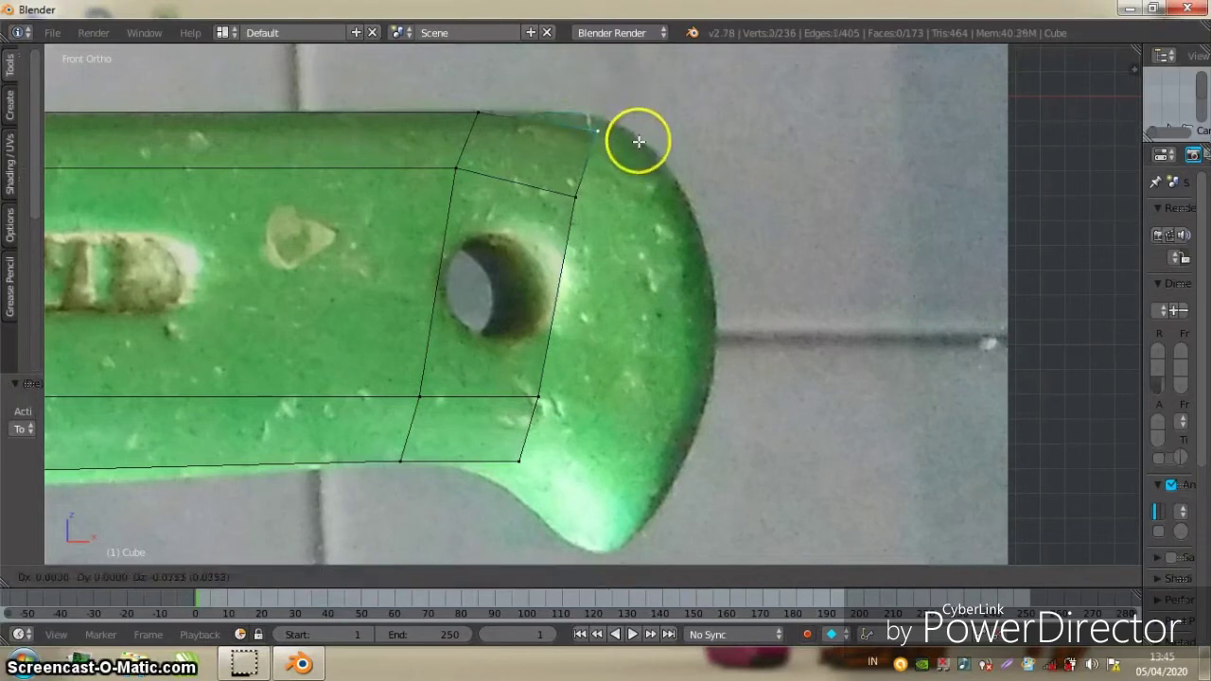
pyautogui.keyDown('shift'); pyautogui.moveTo(575, 365); pyautogui.dragTo(585, 338, button='middle'); pyautogui.keyUp('shift')
pyautogui.press('a')
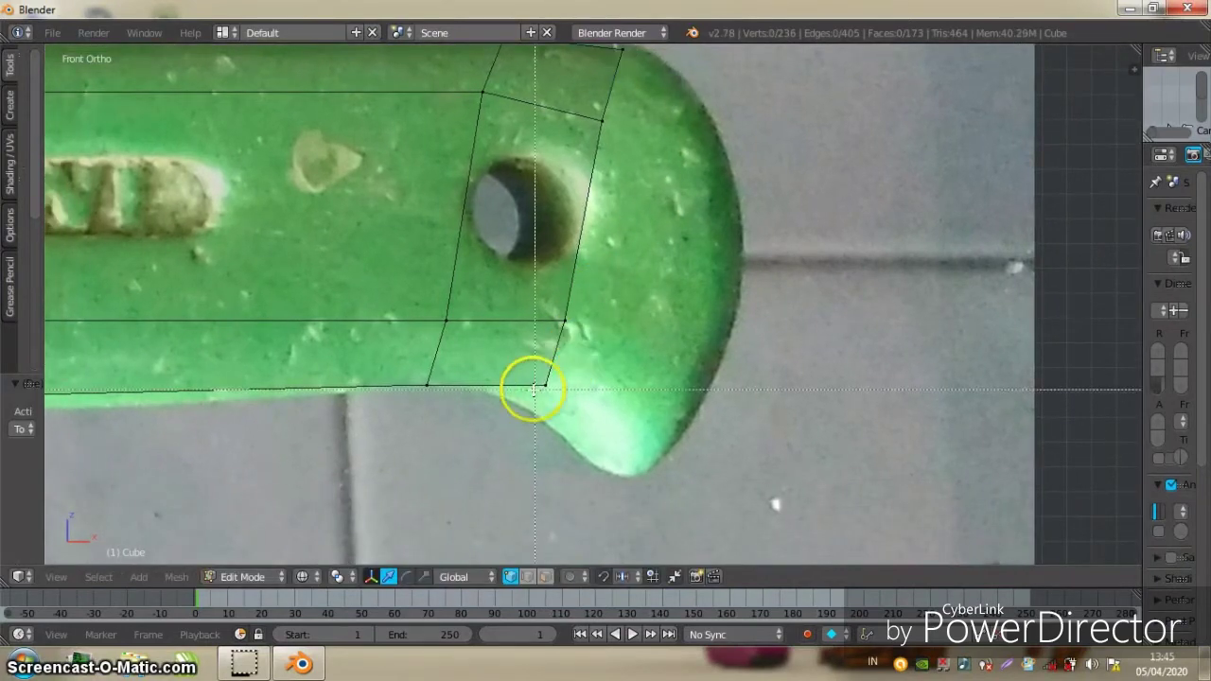
pyautogui.press('g')
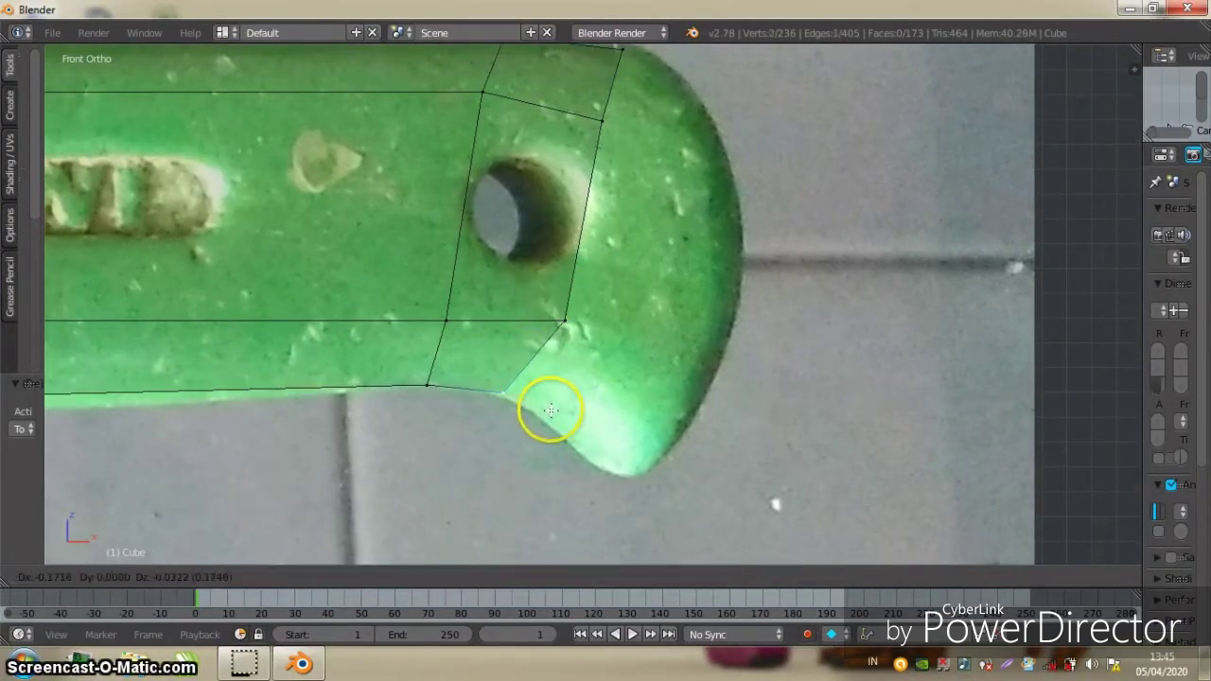
pyautogui.click(551, 408)
pyautogui.press('g')
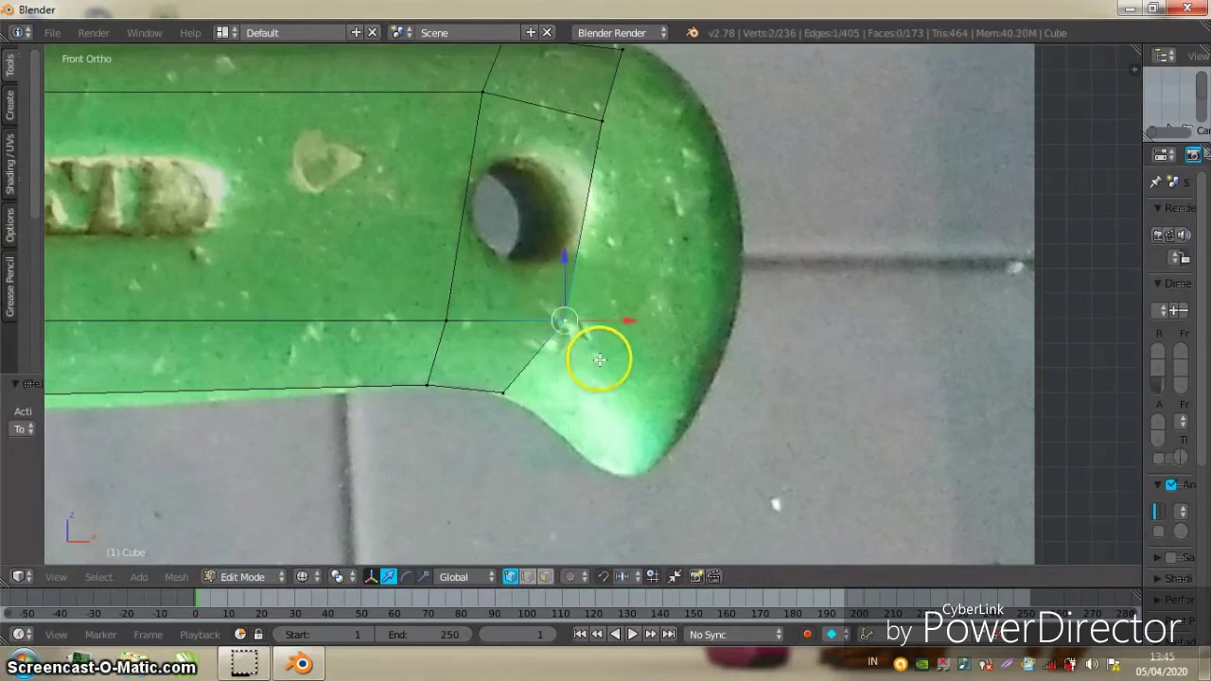
pyautogui.click(608, 354)
pyautogui.scroll(-2, 609, 284)
pyautogui.press('a')
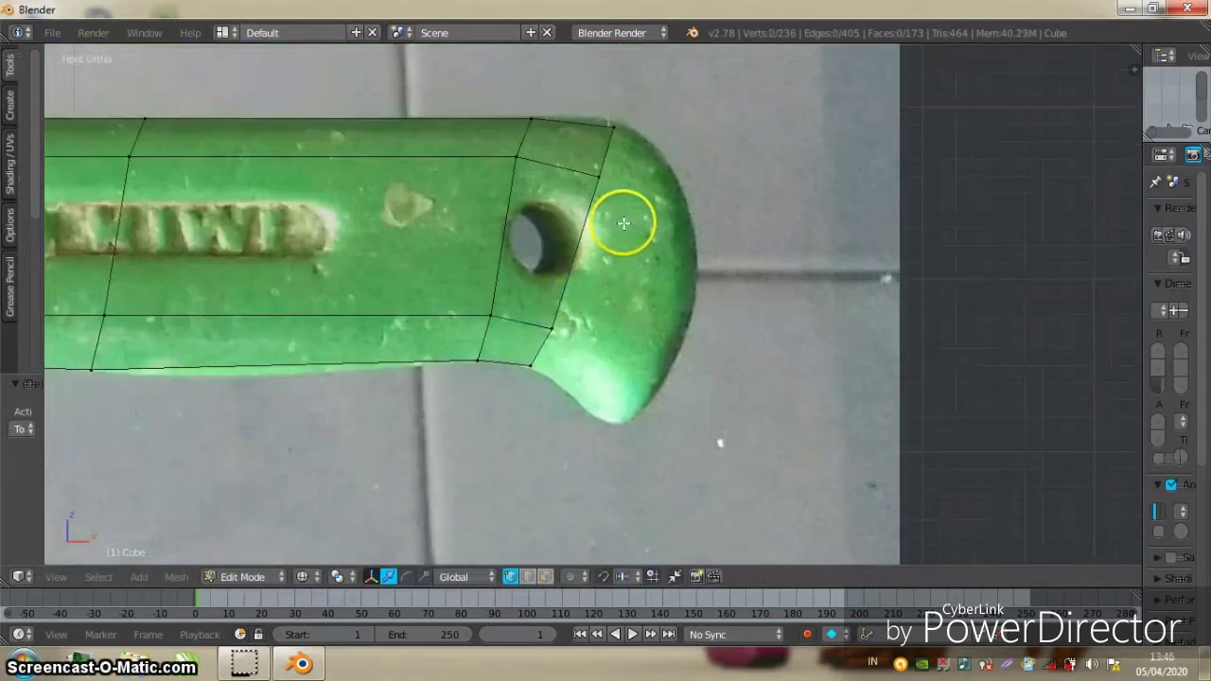
# Extrude the handle's end loop outward toward the butt
pyautogui.keyDown('alt'); pyautogui.rightClick(572, 251); pyautogui.keyUp('alt')
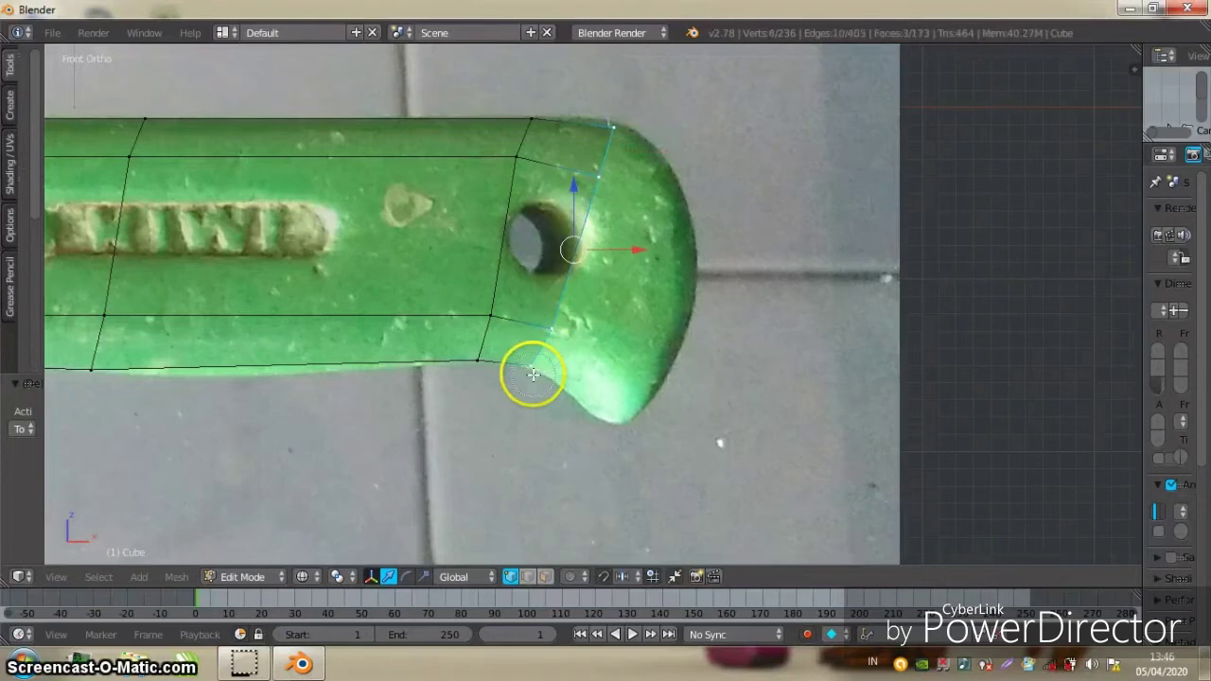
pyautogui.press('e')
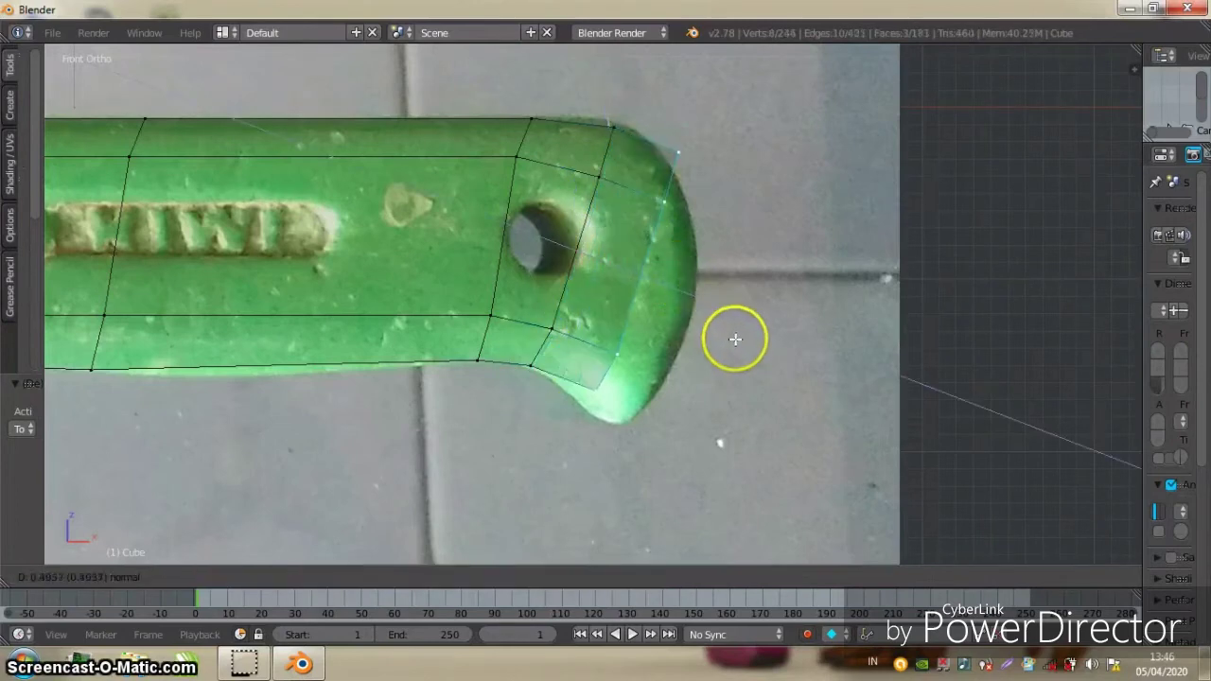
pyautogui.click(749, 354)
pyautogui.scroll(2, 657, 412)
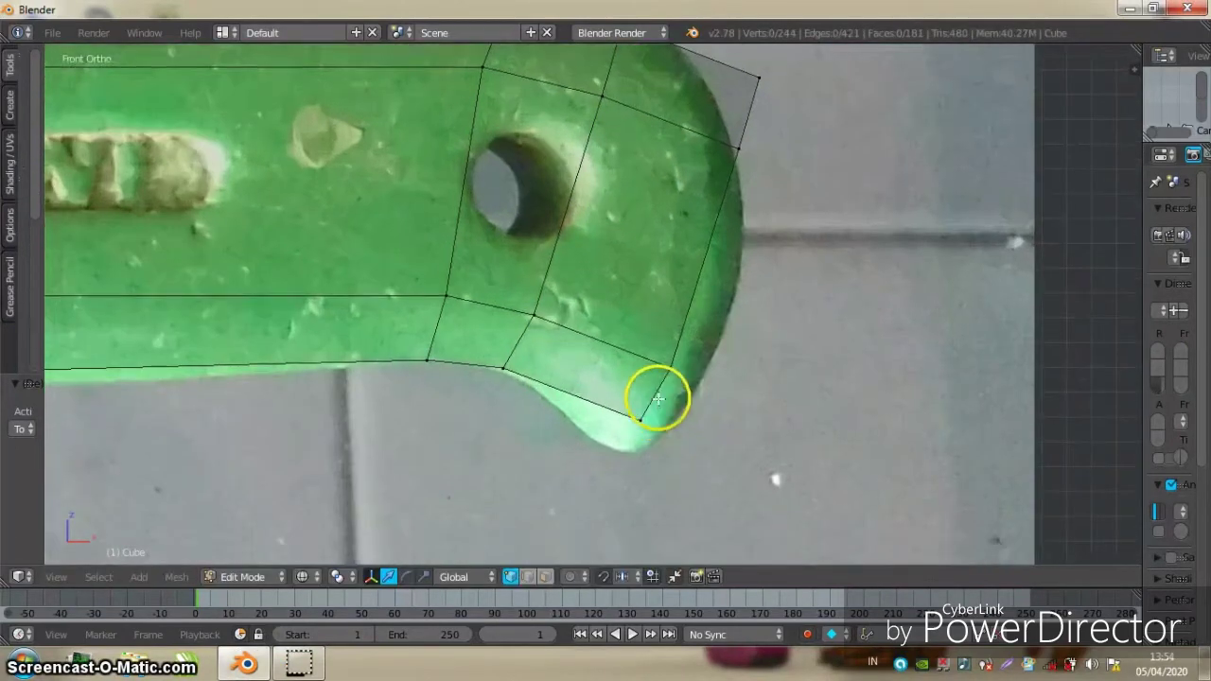
pyautogui.scroll(1, 662, 398)
# Pull the tip vertices down onto the rounded end's curve
pyautogui.press('a')
pyautogui.scroll(1, 653, 392)
pyautogui.press('b')
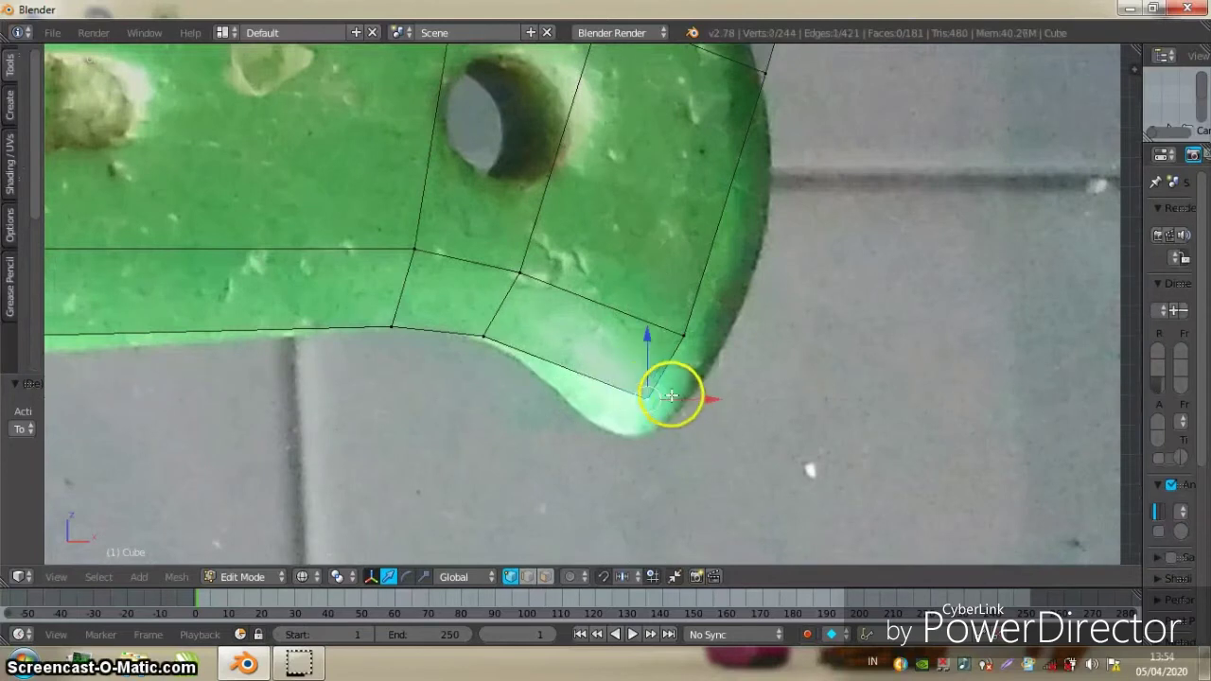
pyautogui.moveTo(659, 390); pyautogui.dragTo(649, 419)
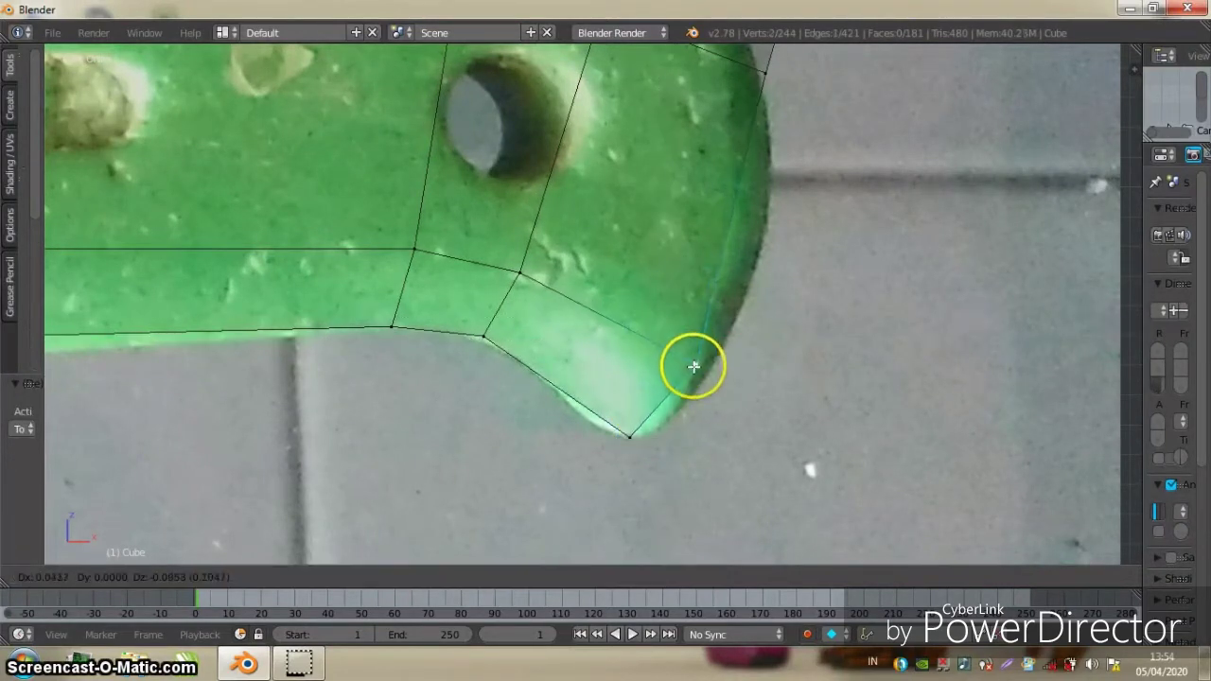
pyautogui.rightClick(697, 373)
pyautogui.scroll(-2, 744, 252)
pyautogui.scroll(1, 722, 272)
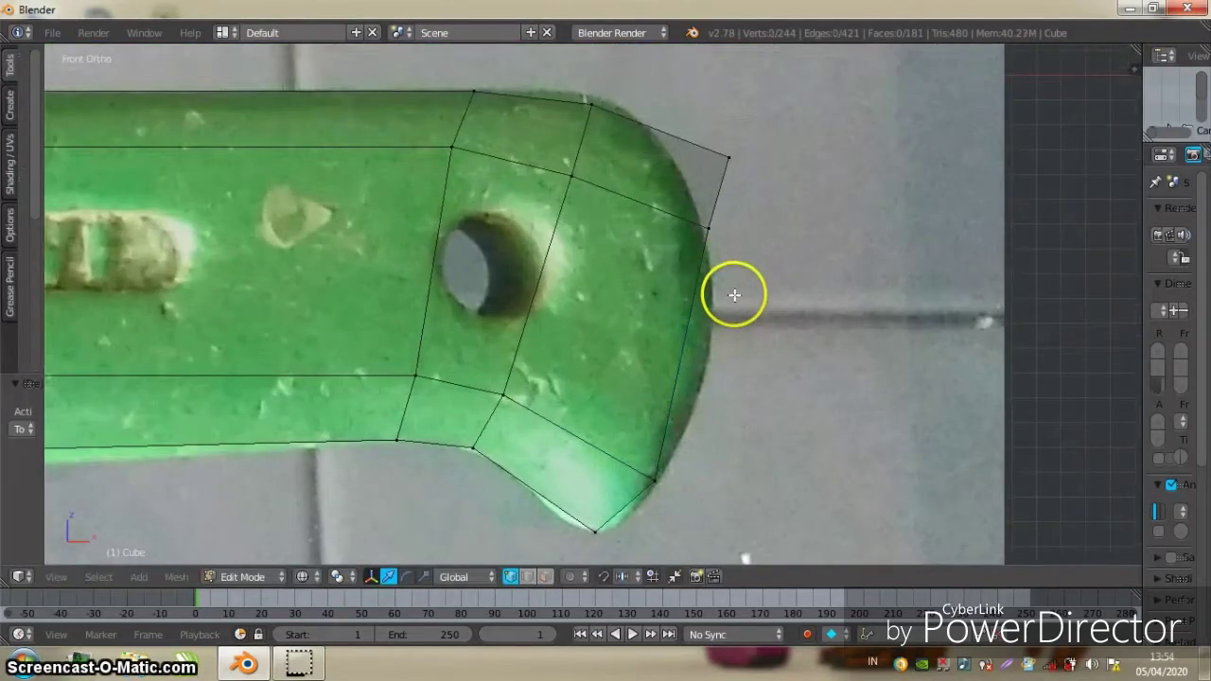
pyautogui.rightClick(706, 231)
pyautogui.press('g')
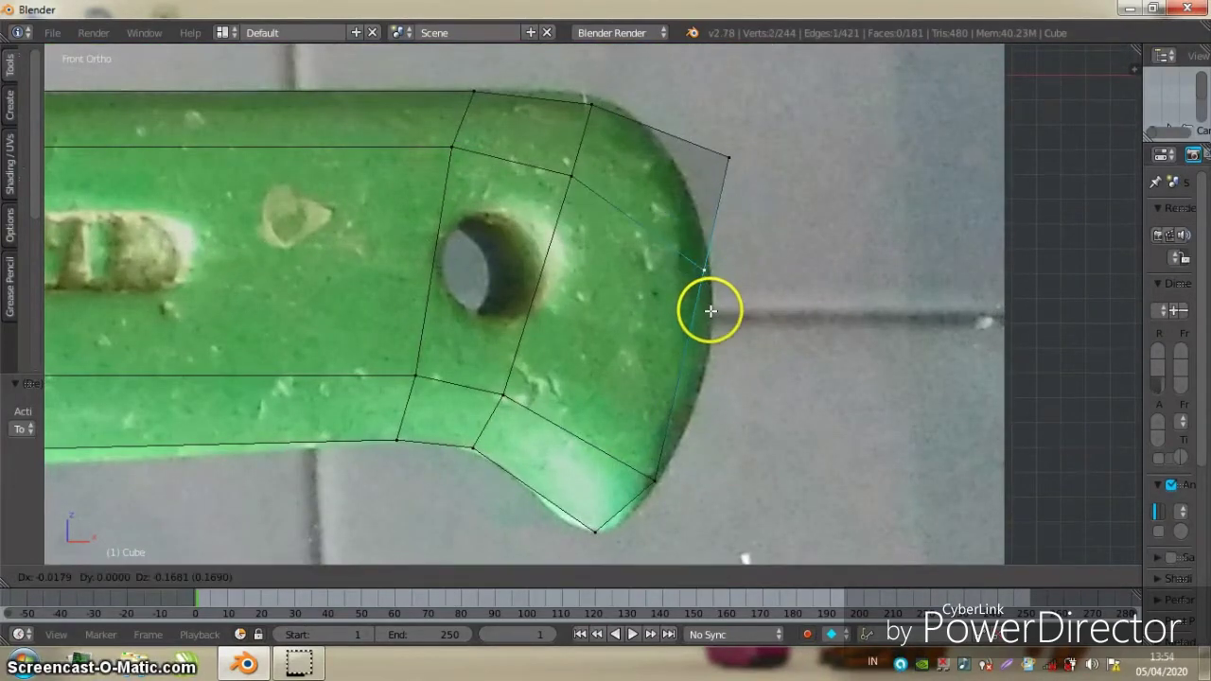
pyautogui.click(719, 327)
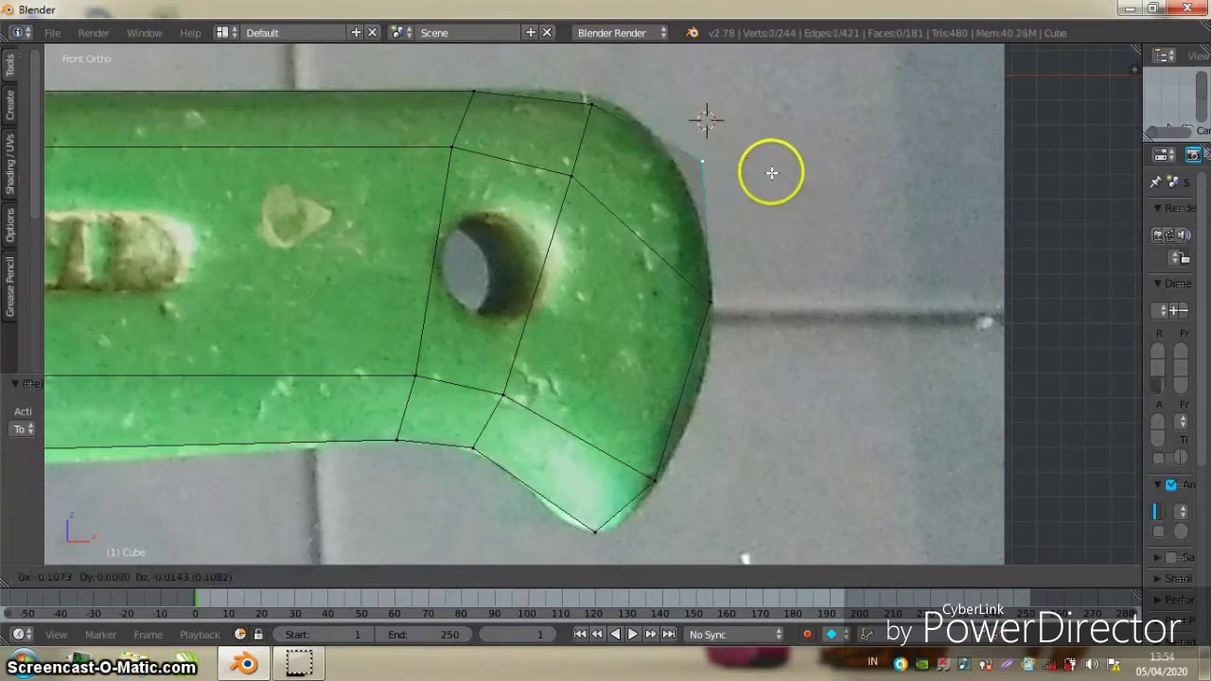
# Snap the upper corner and a top-edge vertex onto the handle outline
pyautogui.rightClick(729, 161)
pyautogui.press('g')
pyautogui.click(656, 186)
pyautogui.press('a')
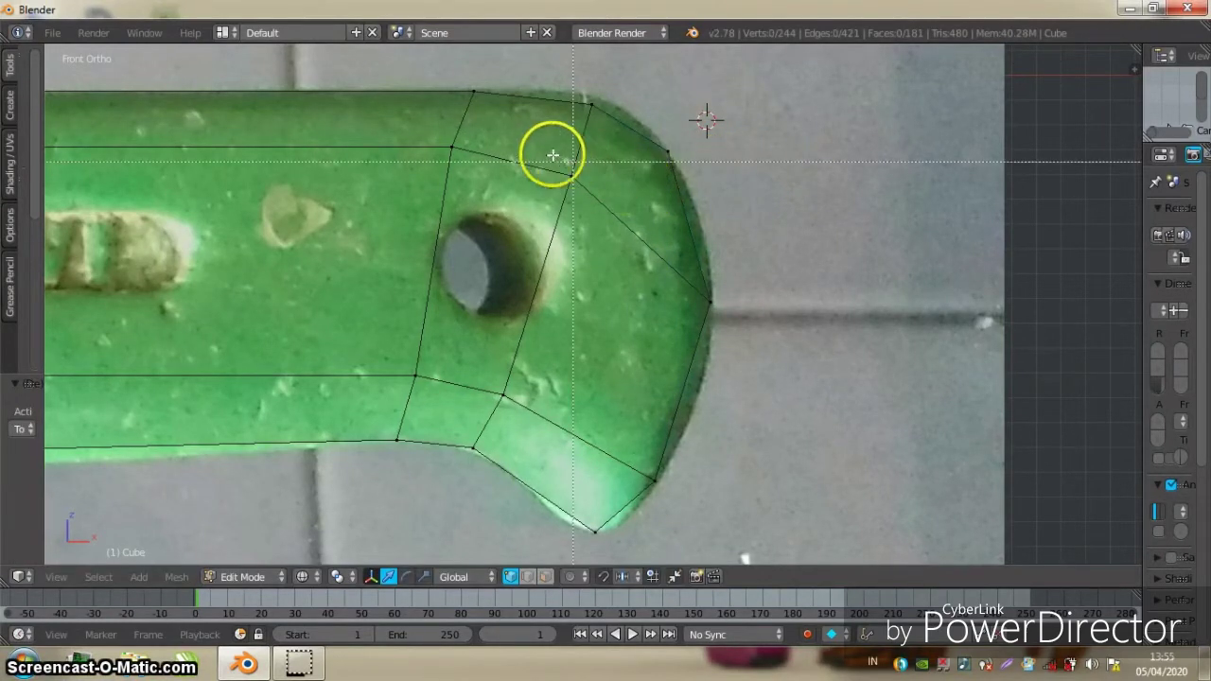
pyautogui.rightClick(574, 169)
pyautogui.press('g')
pyautogui.click(601, 202)
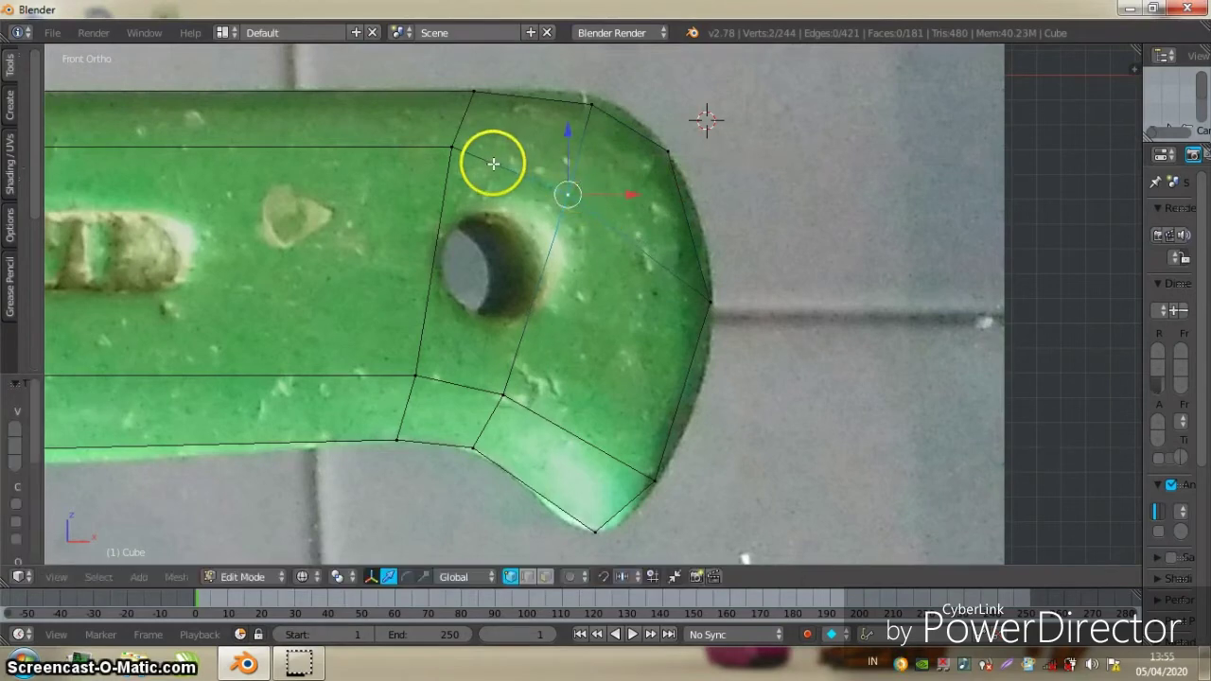
pyautogui.press('a')
# Nudge another top-edge vertex onto the outline and pick lower-edge vertices
pyautogui.keyDown('shift'); pyautogui.moveTo(493, 163); pyautogui.dragTo(614, 192, button='middle'); pyautogui.keyUp('shift')
pyautogui.rightClick(569, 173)
pyautogui.press('g')
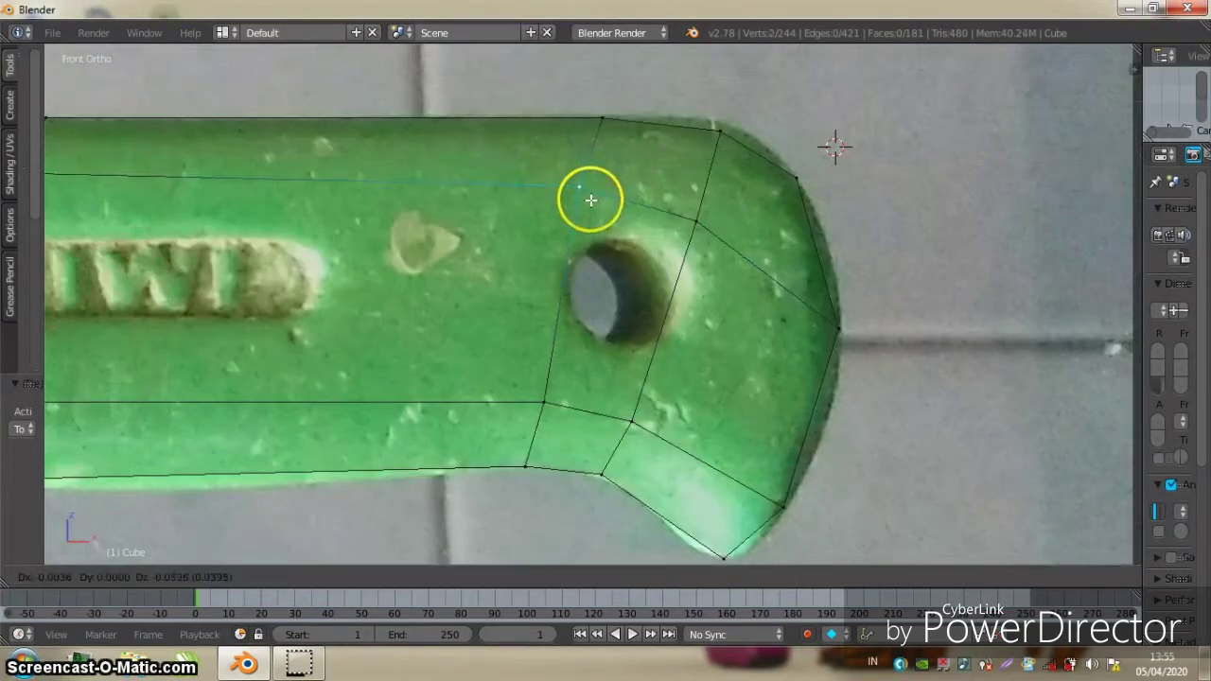
pyautogui.click(590, 203)
pyautogui.scroll(-2, 728, 227)
pyautogui.keyDown('ctrl'); pyautogui.scroll(6, 554, 224); pyautogui.keyUp('ctrl')
pyautogui.keyDown('ctrl'); pyautogui.scroll(1, 562, 237); pyautogui.keyUp('ctrl')
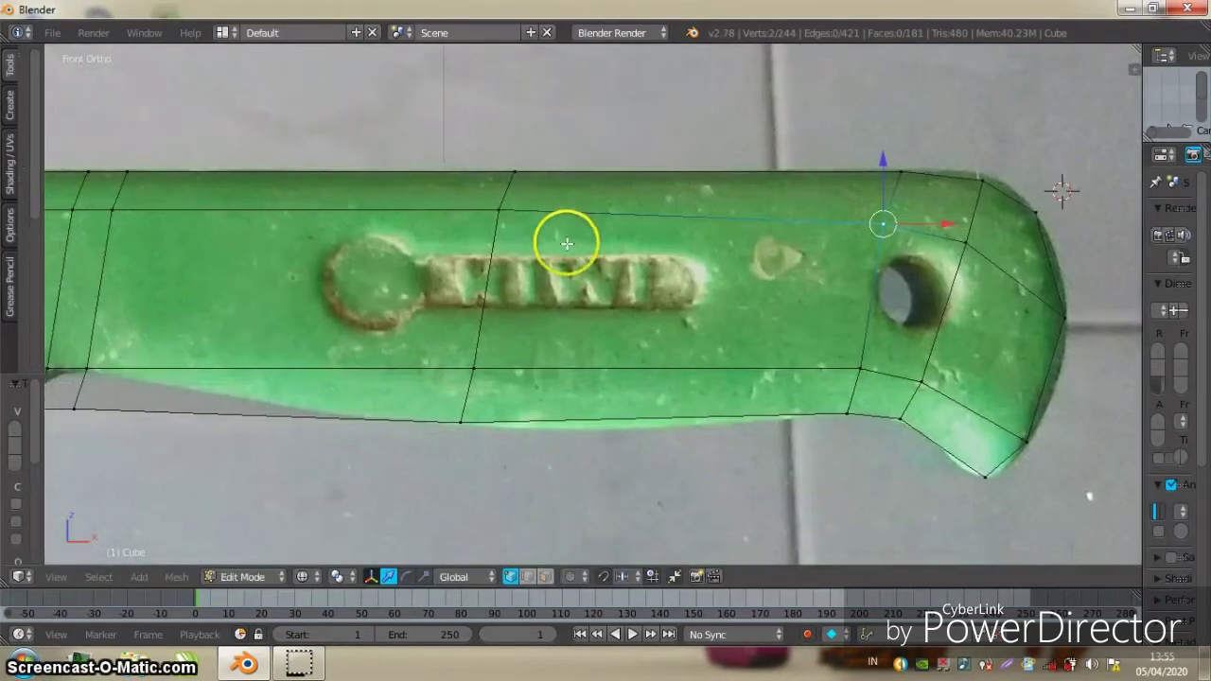
pyautogui.press('a')
pyautogui.moveTo(471, 199); pyautogui.dragTo(533, 236)
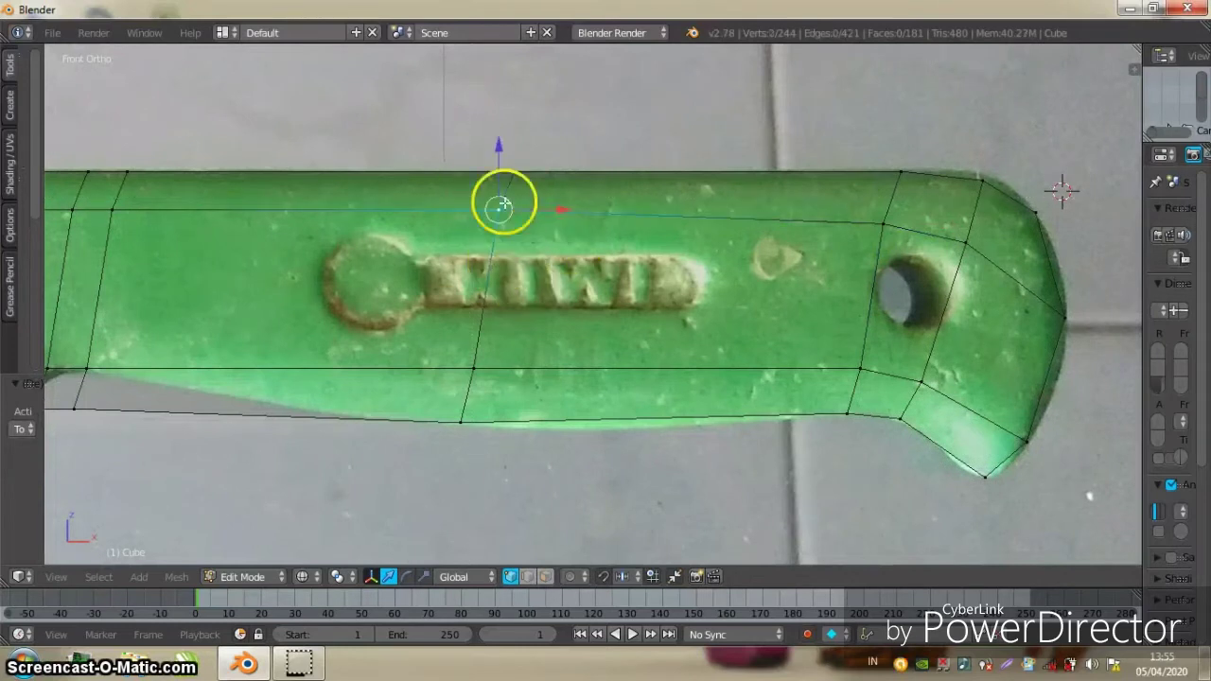
pyautogui.press('a')
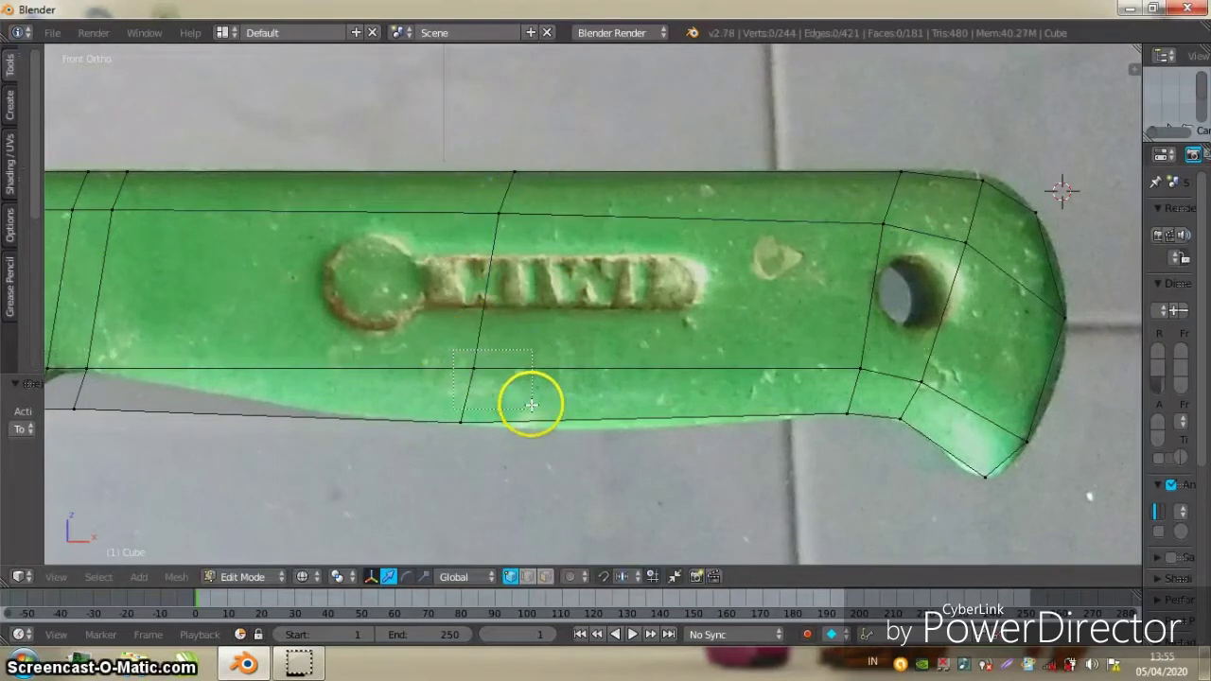
pyautogui.moveTo(532, 405); pyautogui.dragTo(533, 407)
# Zoom in and move the finger-notch vertex to start the notch curve
pyautogui.keyDown('ctrl'); pyautogui.scroll(2, 465, 328); pyautogui.keyUp('ctrl')
pyautogui.keyDown('ctrl'); pyautogui.scroll(4, 656, 328); pyautogui.keyUp('ctrl')
pyautogui.keyDown('shift'); pyautogui.scroll(-1, 467, 338); pyautogui.keyUp('shift')
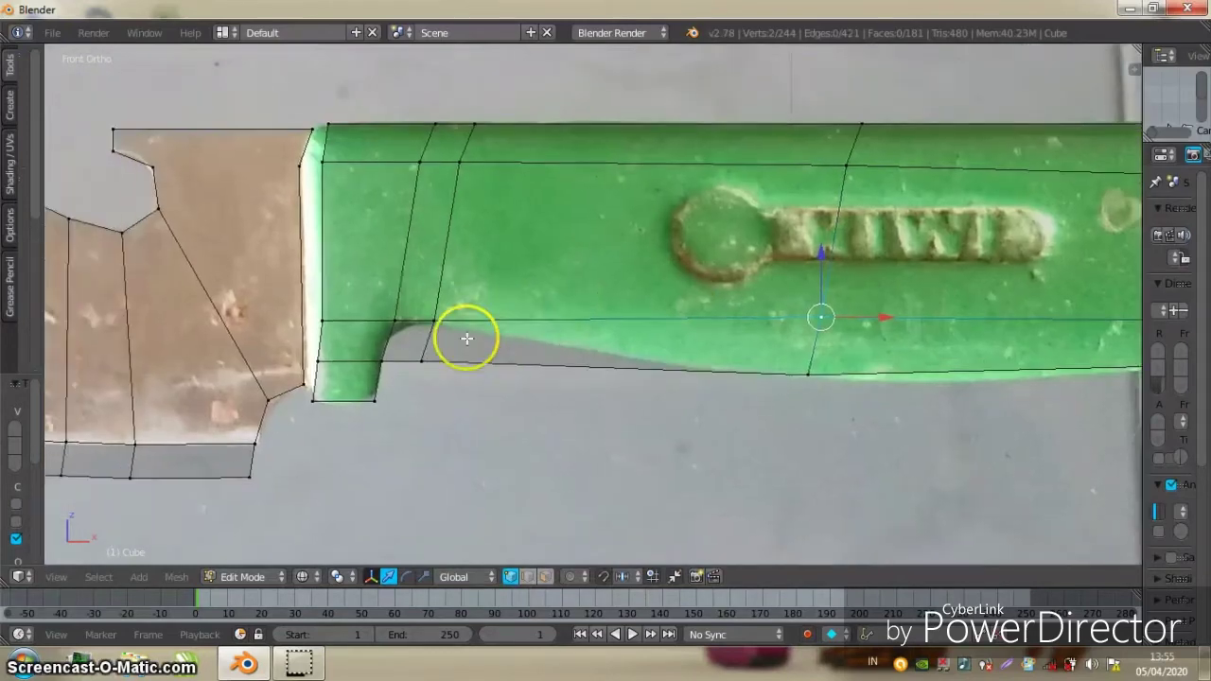
pyautogui.scroll(1, 413, 344)
pyautogui.press('a')
pyautogui.keyDown('ctrl'); pyautogui.scroll(2, 473, 338); pyautogui.keyUp('ctrl')
pyautogui.scroll(1, 420, 299)
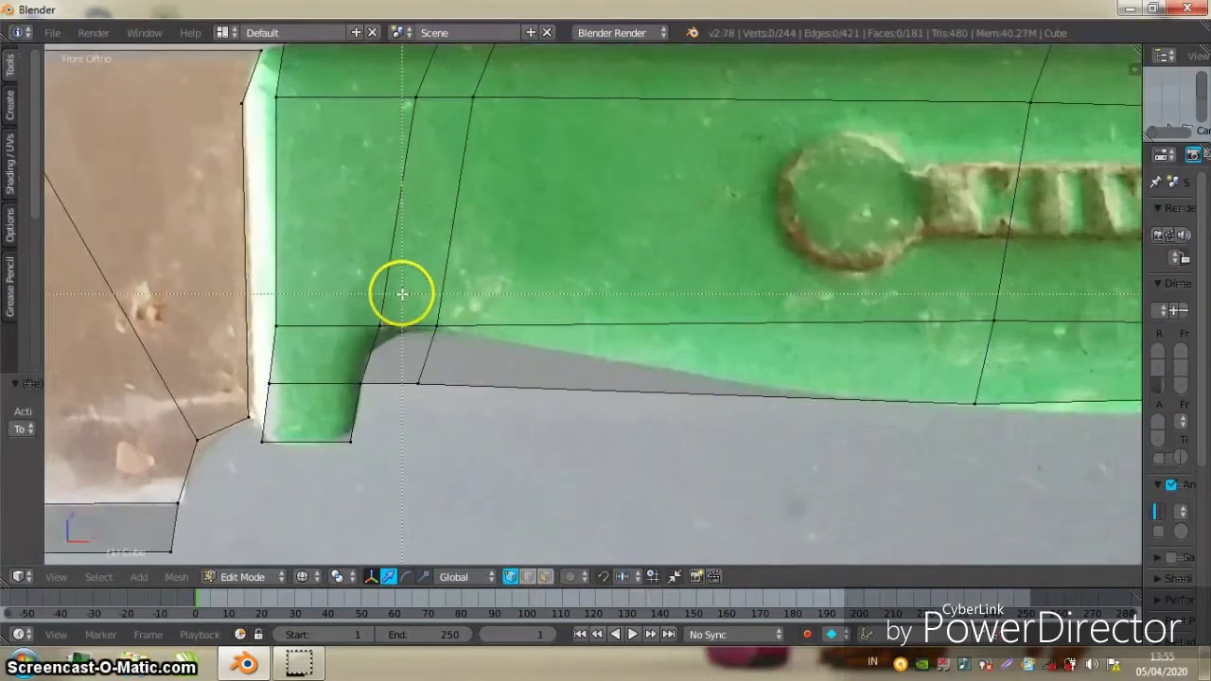
pyautogui.moveTo(478, 421); pyautogui.dragTo(478, 422)
pyautogui.press('g')
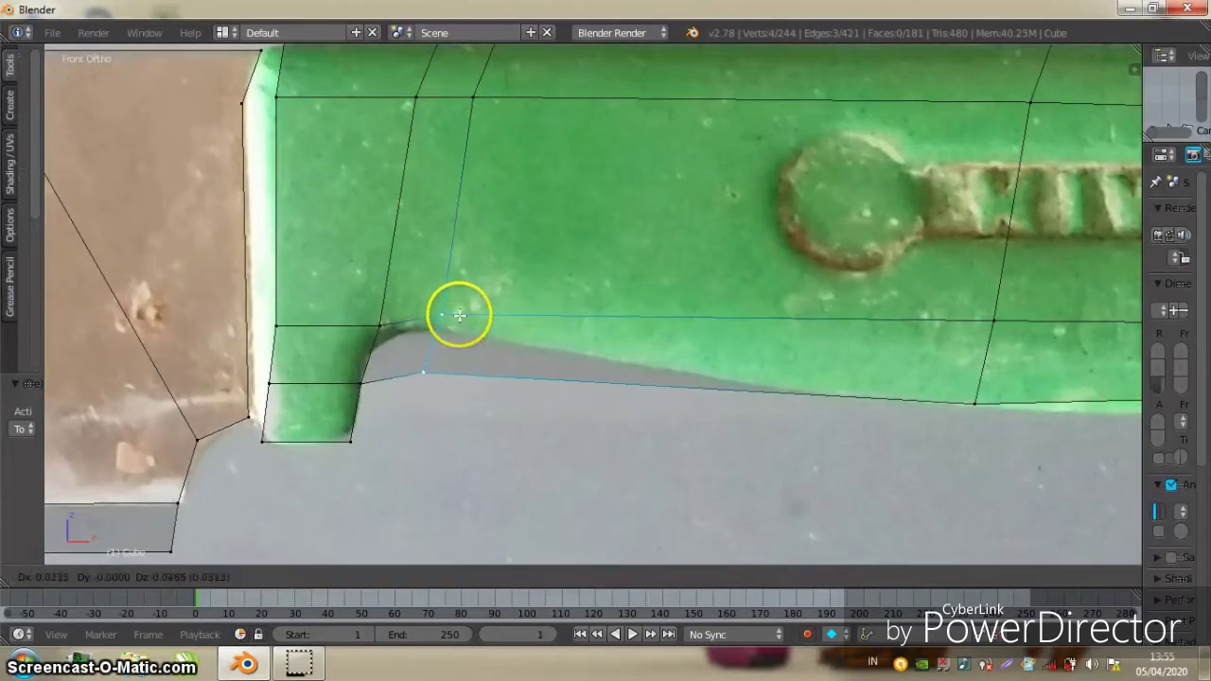
pyautogui.click(469, 274)
pyautogui.press('a')
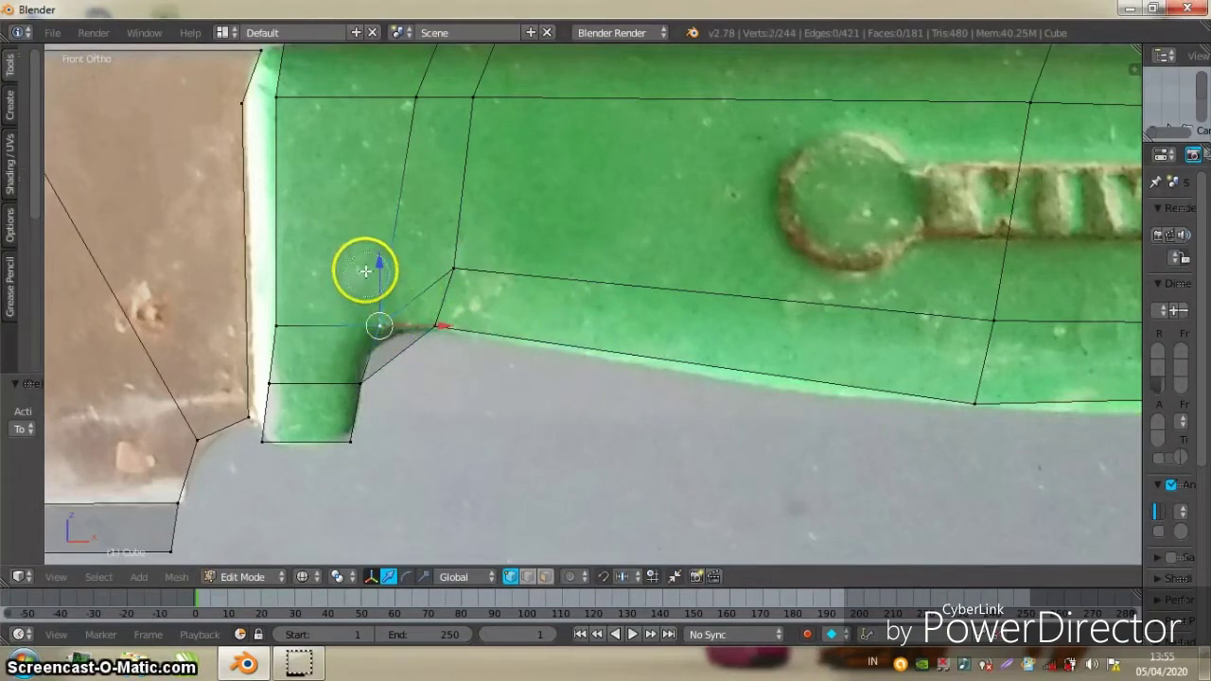
# Move the remaining notch vertices, including the lower corner, onto the notch curve
pyautogui.press('g')
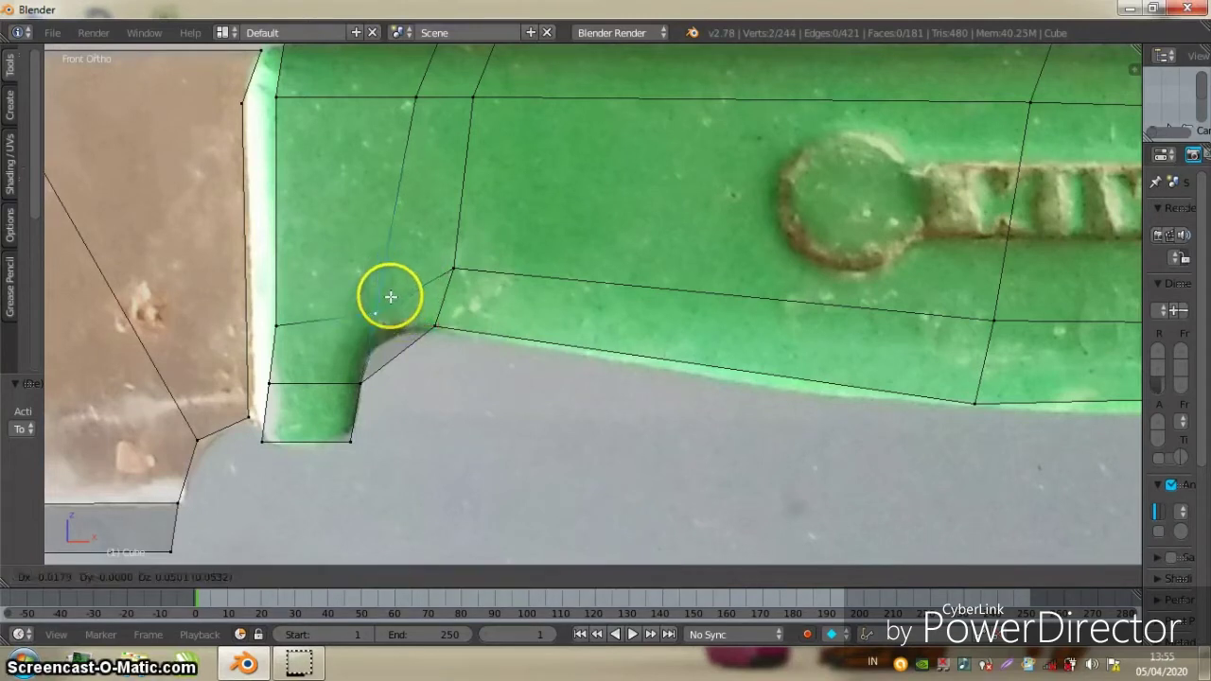
pyautogui.click(384, 300)
pyautogui.press('a')
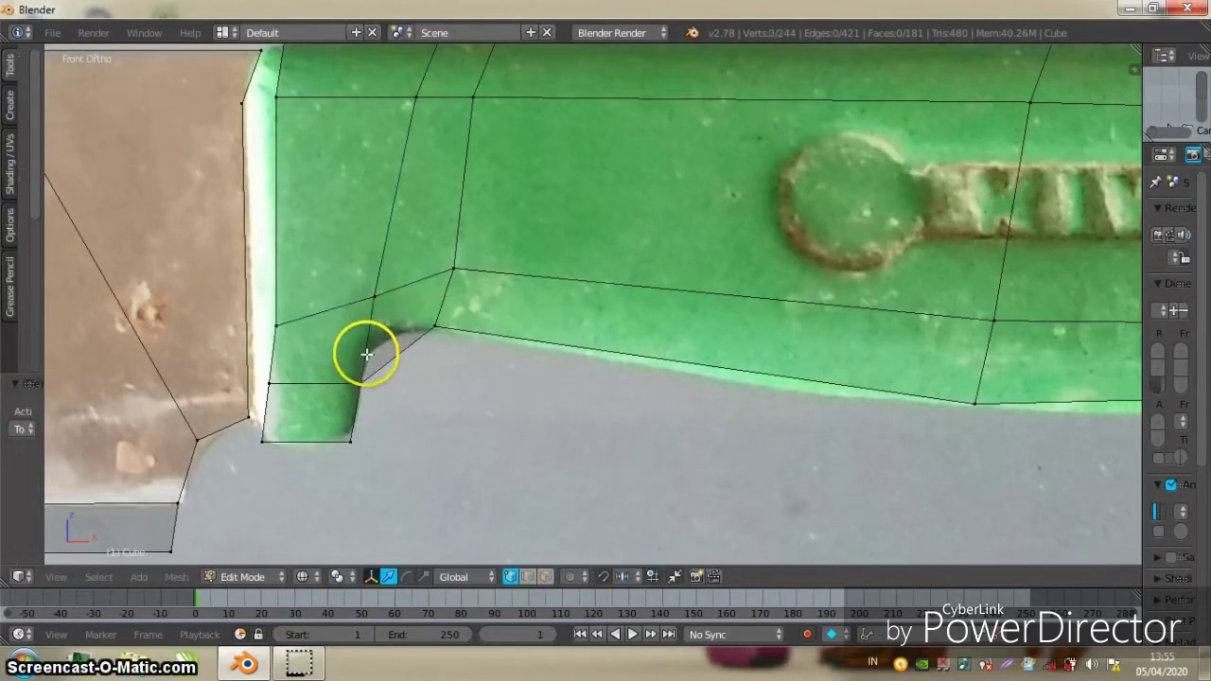
pyautogui.press('g')
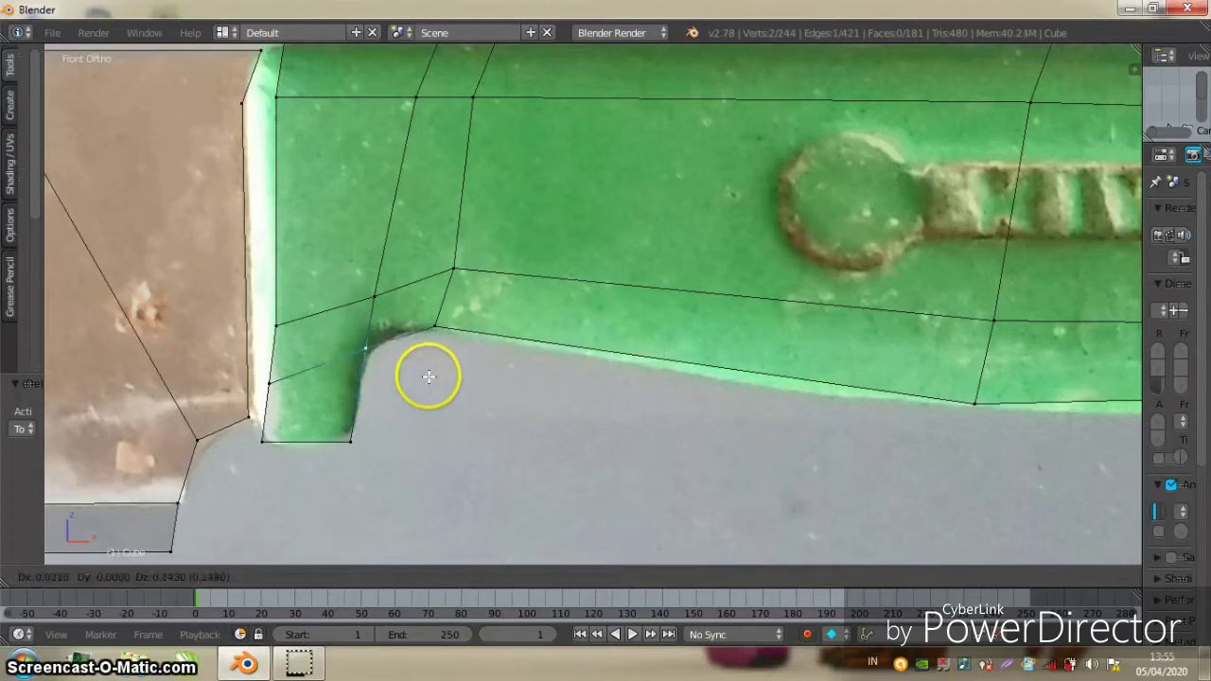
pyautogui.click(431, 371)
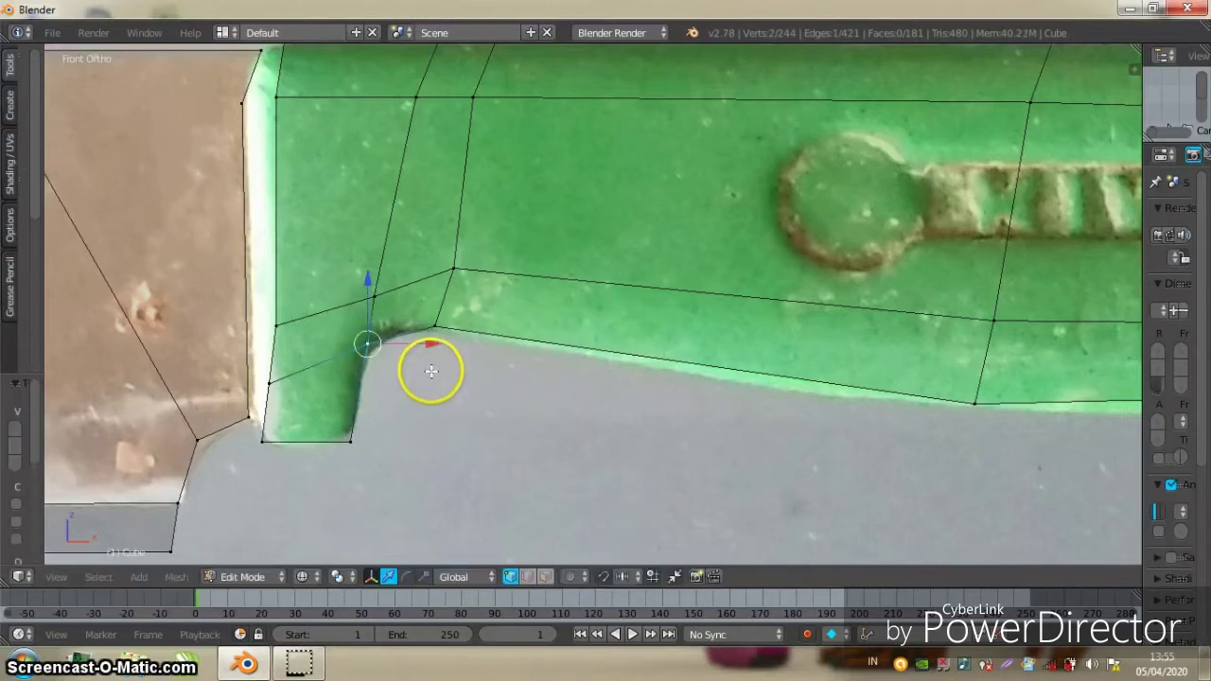
pyautogui.rightClick(379, 289)
pyautogui.press('g')
pyautogui.click(435, 352)
pyautogui.scroll(-3, 473, 292)
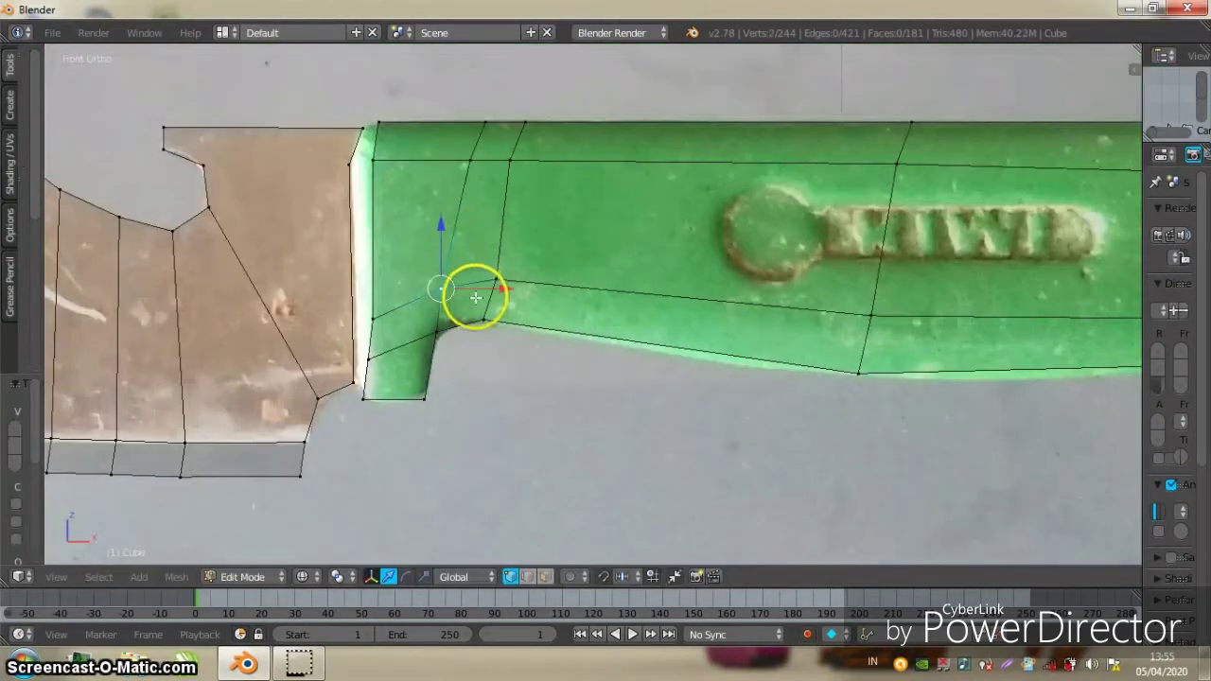
pyautogui.scroll(3, 500, 230)
pyautogui.press('a')
# Pick a handle-front vertex, view the whole knife, and bring up the save dialog
pyautogui.rightClick(471, 189)
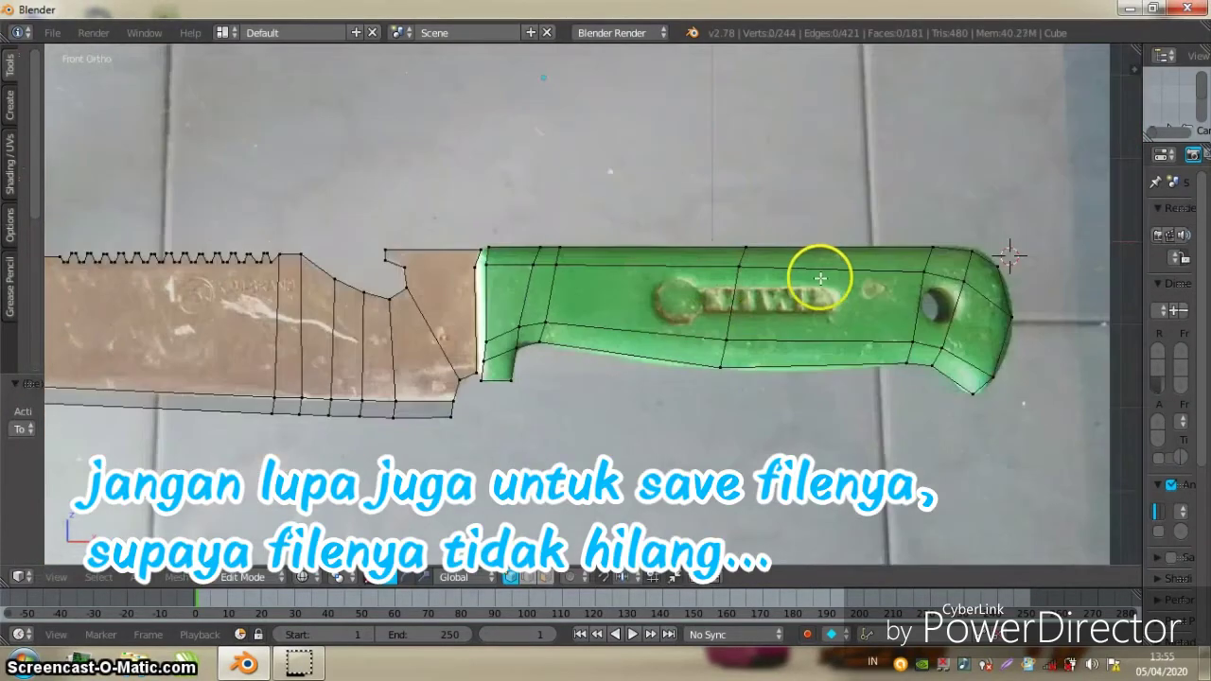
pyautogui.keyDown('shift'); pyautogui.moveTo(820, 278); pyautogui.dragTo(768, 262, button='middle'); pyautogui.keyUp('shift')
pyautogui.scroll(-2, 714, 270)
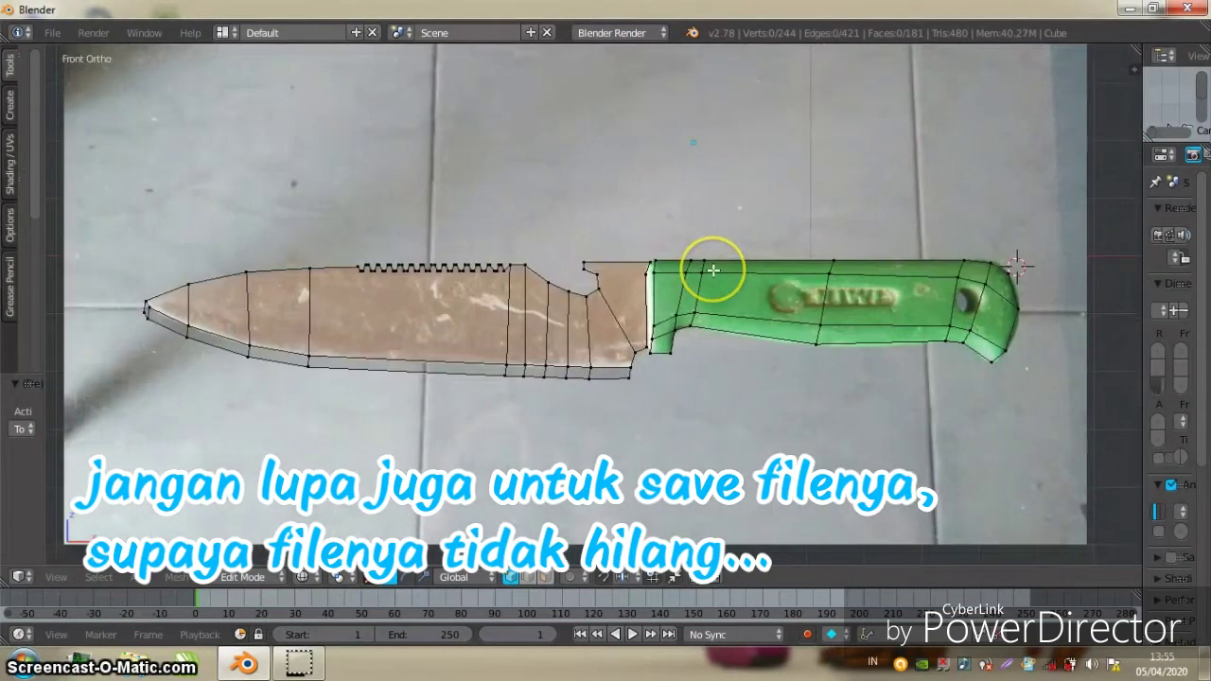
pyautogui.hotkey('ctrl', 's')
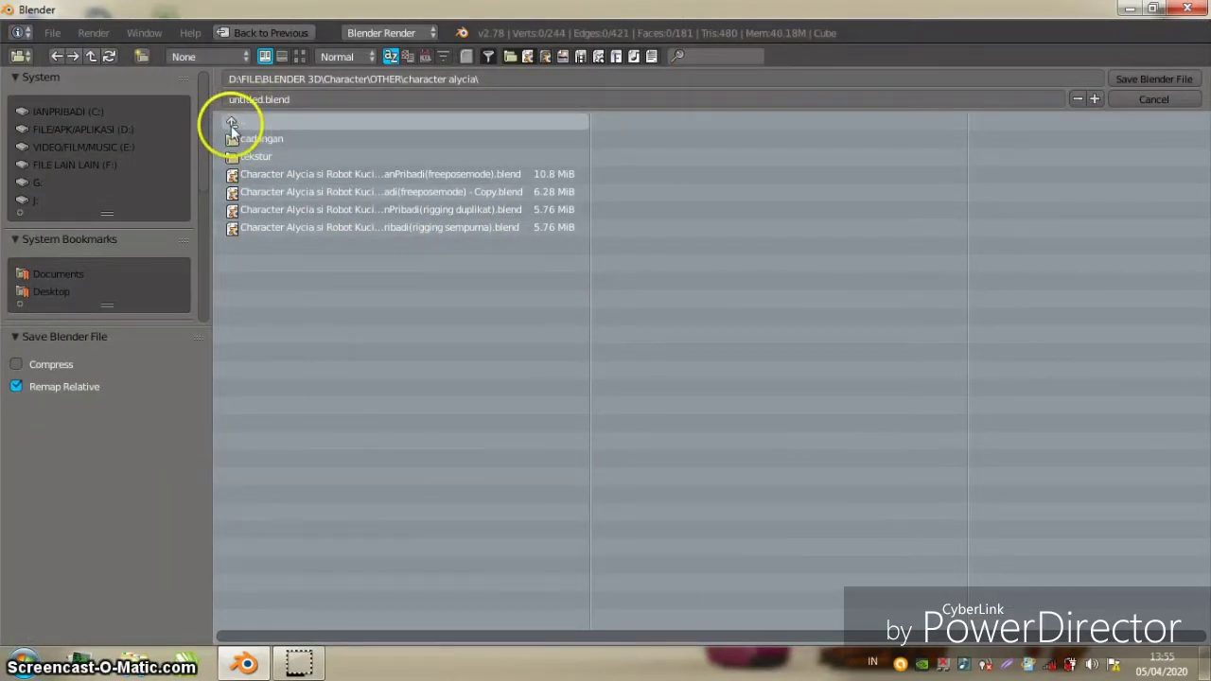
# Go from OTHER into the properti folder and save the file as pisau.blend
pyautogui.click(231, 126)
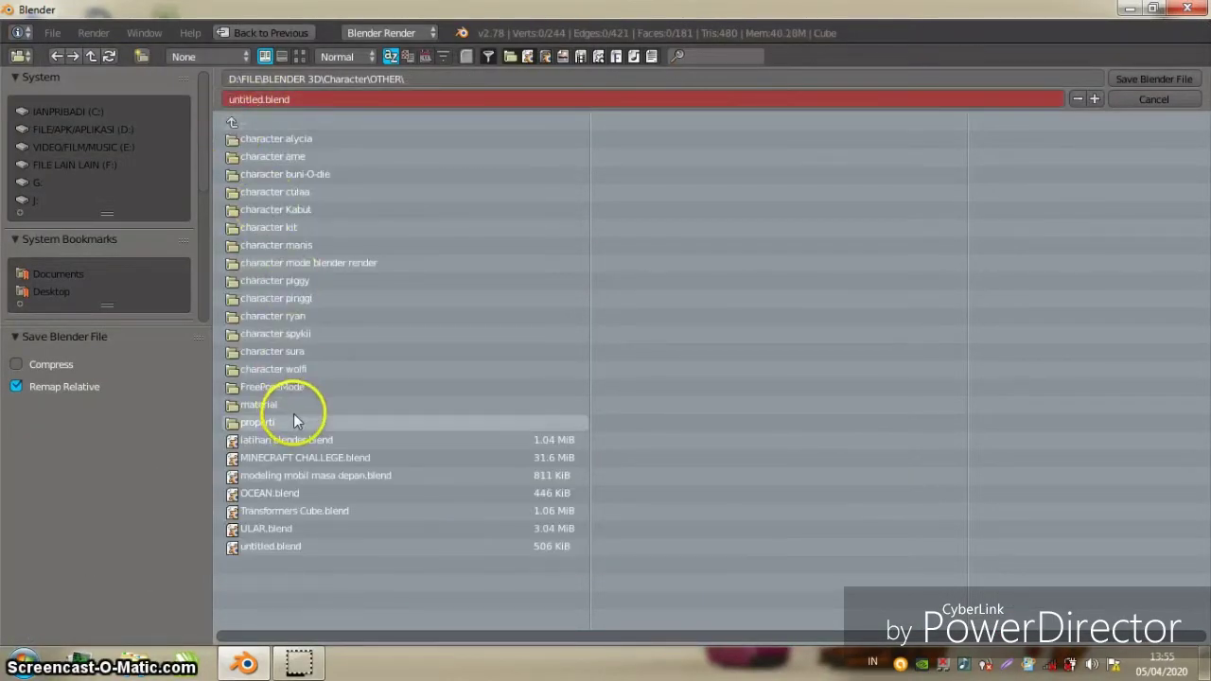
pyautogui.click(288, 421)
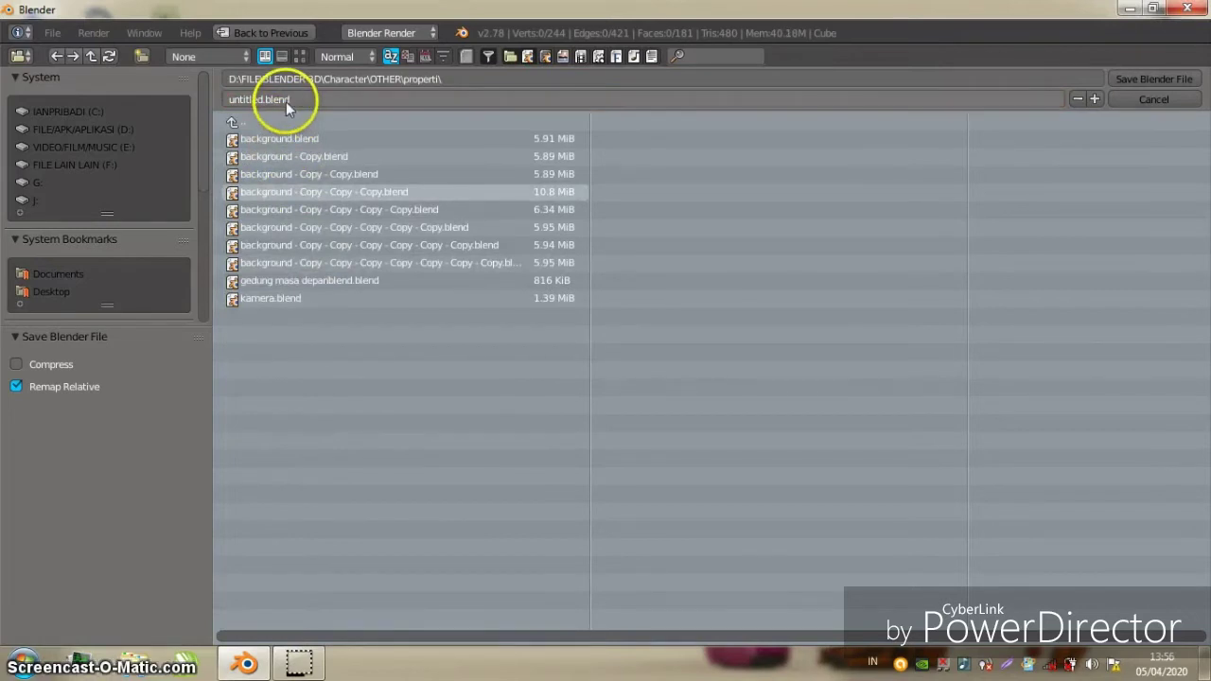
pyautogui.click(270, 101)
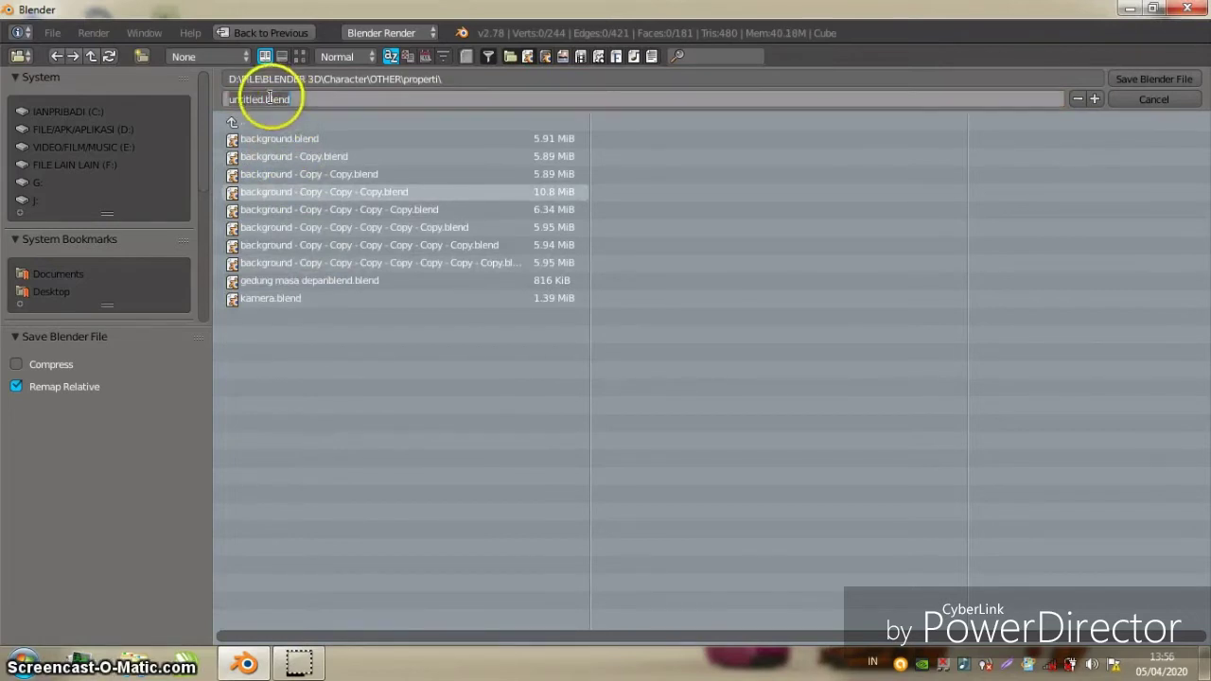
pyautogui.write('pisa')
pyautogui.click(213, 101)
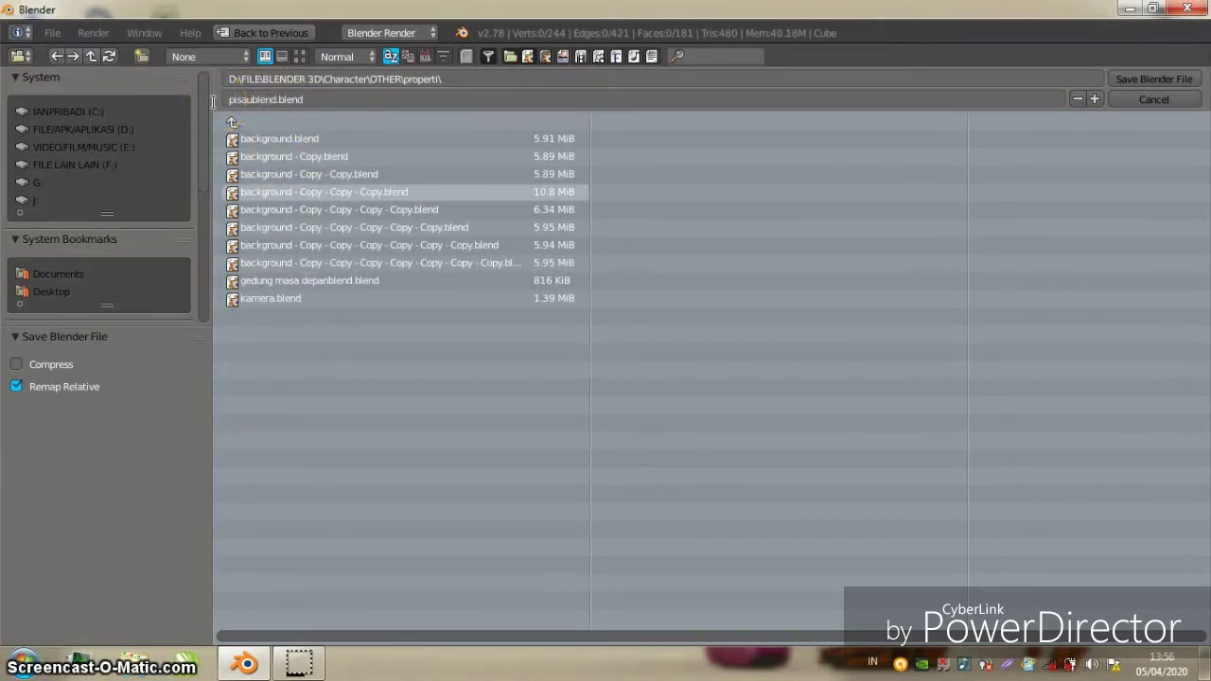
pyautogui.click(252, 98)
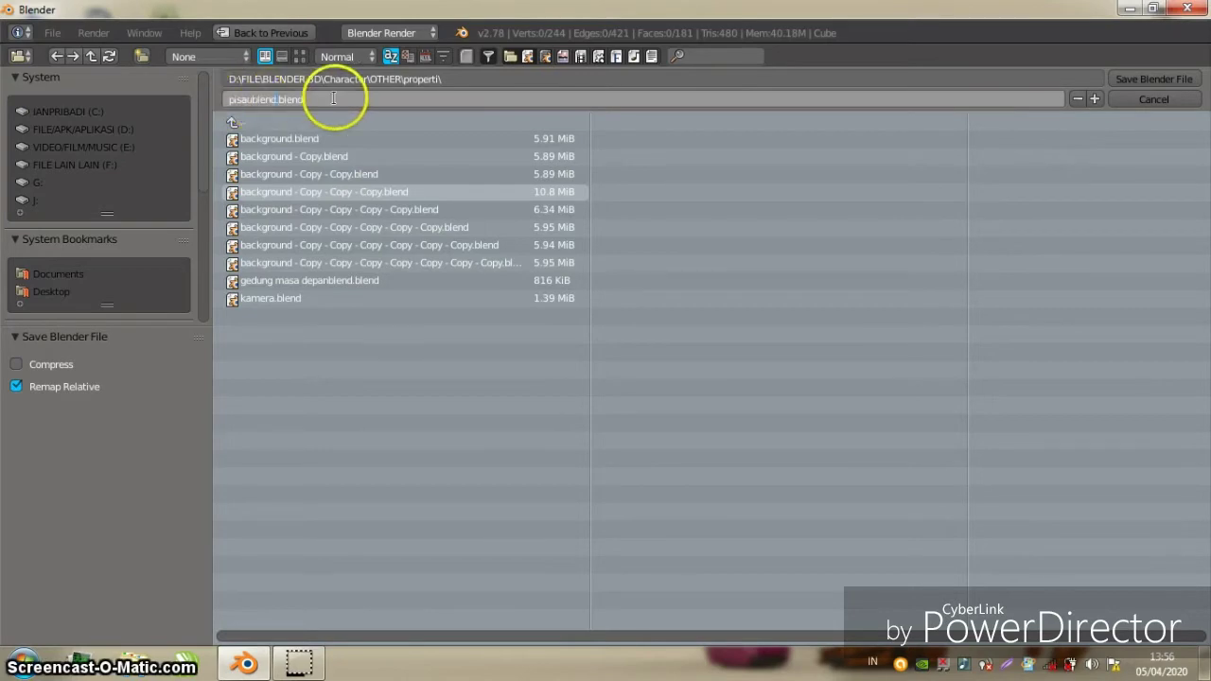
pyautogui.press('Return')
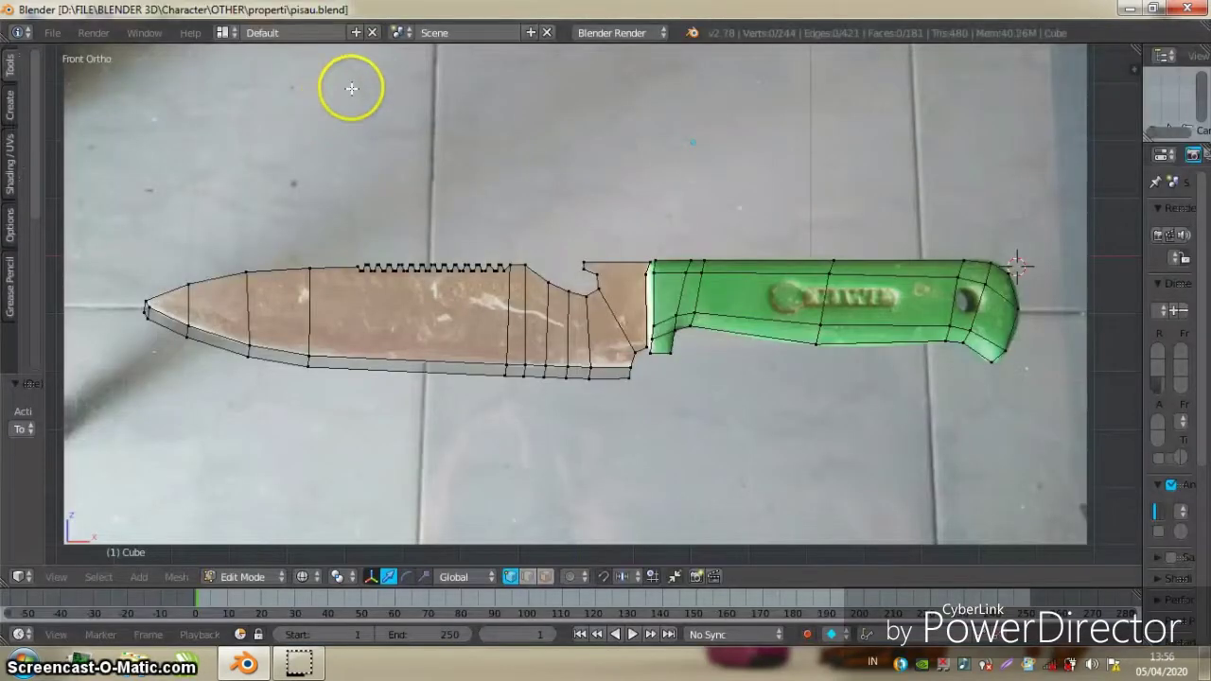
# Select the entire knife mesh and raise it along Z, about 0.0734 units, above the grid
pyautogui.moveTo(476, 186)
pyautogui.mouseDown(button='middle')
pyautogui.moveTo(433, 217)
pyautogui.moveTo(770, 230)
pyautogui.mouseUp(button='middle')
pyautogui.press('a')
pyautogui.press('g')
pyautogui.press('z')
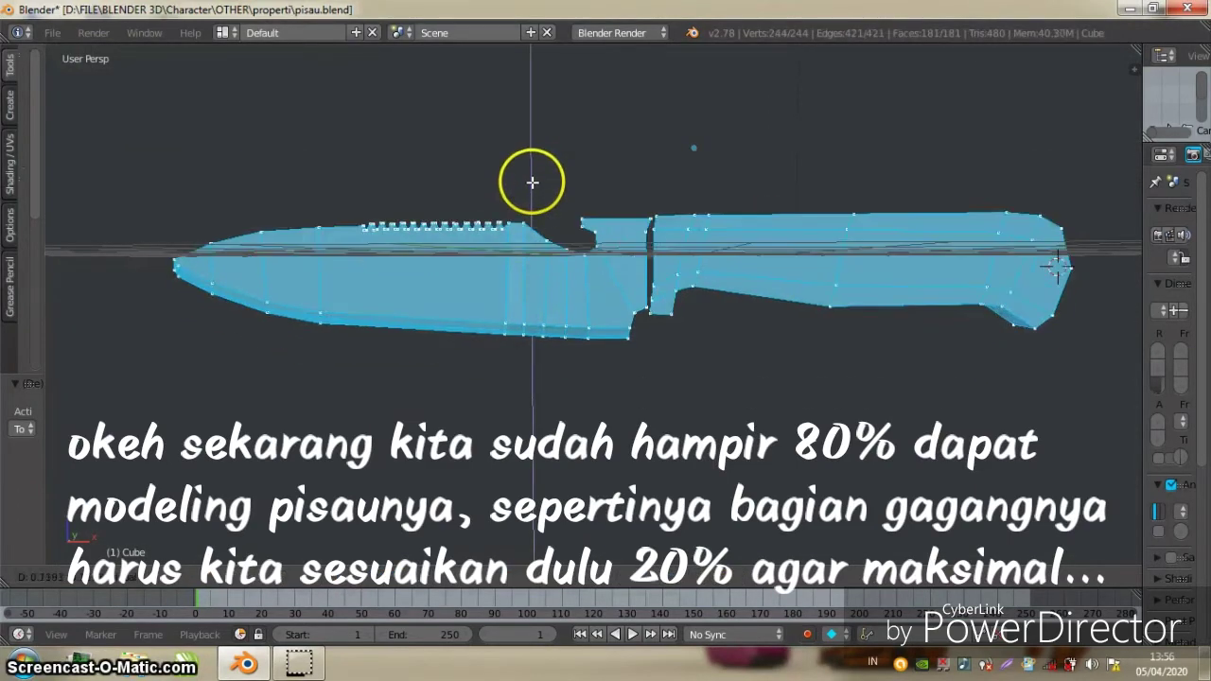
pyautogui.click(581, 127)
pyautogui.moveTo(581, 127)
pyautogui.mouseDown(button='middle')
pyautogui.moveTo(597, 154)
pyautogui.moveTo(553, 165)
pyautogui.moveTo(446, 154)
pyautogui.moveTo(400, 141)
pyautogui.moveTo(349, 101)
pyautogui.moveTo(482, 100)
pyautogui.moveTo(672, 195)
pyautogui.moveTo(662, 228)
pyautogui.moveTo(571, 222)
pyautogui.moveTo(558, 238)
pyautogui.mouseUp(button='middle')
# Deselect everything and save over the existing pisau.blend file
pyautogui.press('a')
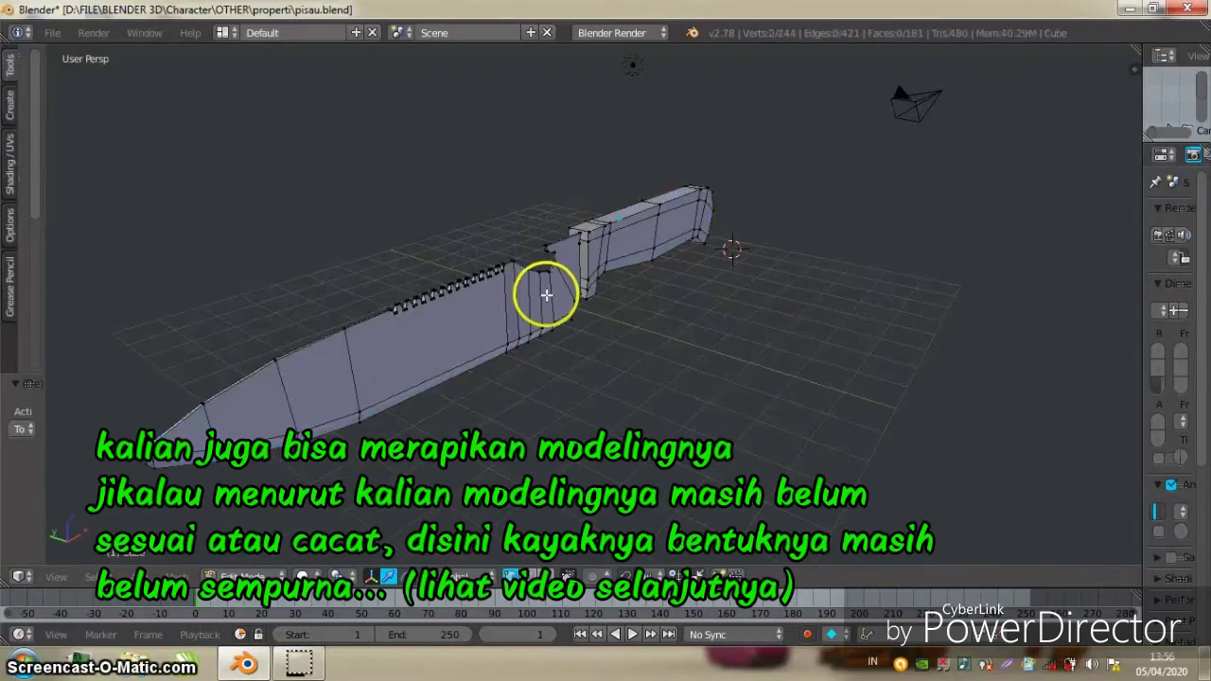
pyautogui.moveTo(547, 290); pyautogui.dragTo(579, 259, button='middle')
pyautogui.hotkey('ctrl', 's')
pyautogui.click(578, 257)
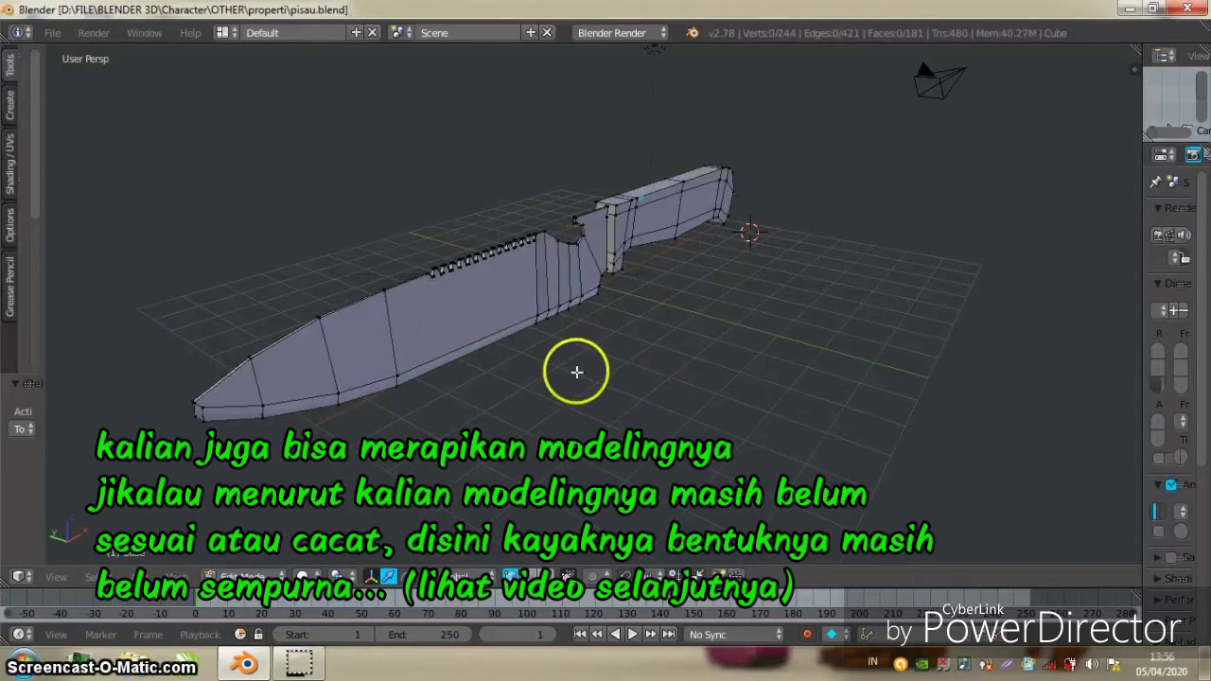
# In face select mode, select the blade's side faces from tip to bolster
pyautogui.click(545, 575)
pyautogui.moveTo(392, 411); pyautogui.dragTo(306, 384, button='middle')
pyautogui.rightClick(365, 360)
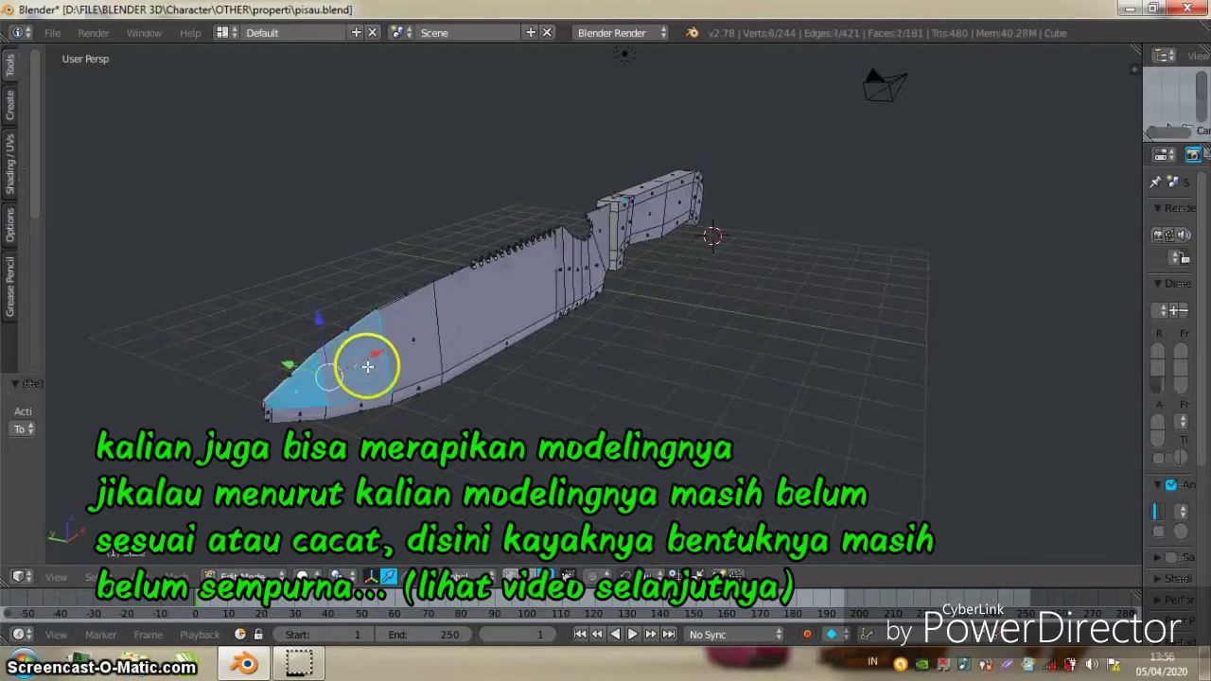
pyautogui.keyDown('shift'); pyautogui.rightClick(416, 326); pyautogui.keyUp('shift')
pyautogui.scroll(3, 480, 313)
pyautogui.moveTo(516, 262); pyautogui.dragTo(454, 235, button='middle')
pyautogui.keyDown('shift'); pyautogui.rightClick(468, 237); pyautogui.keyUp('shift')
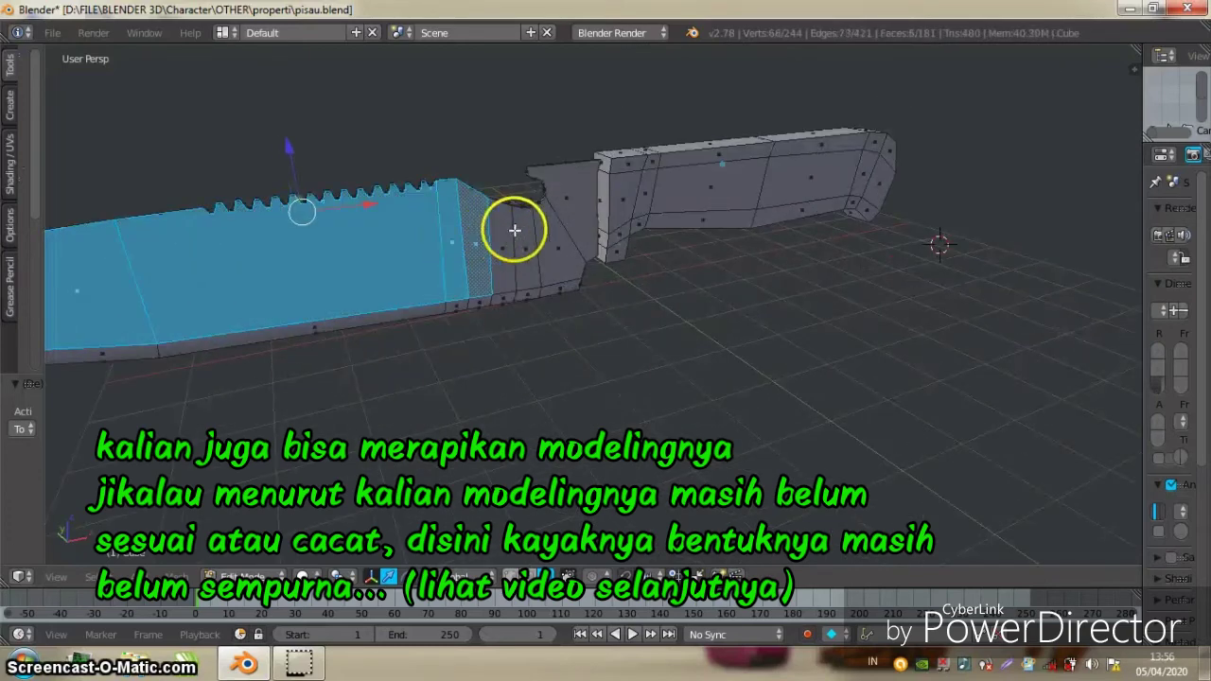
pyautogui.keyDown('shift'); pyautogui.rightClick(506, 251); pyautogui.keyUp('shift')
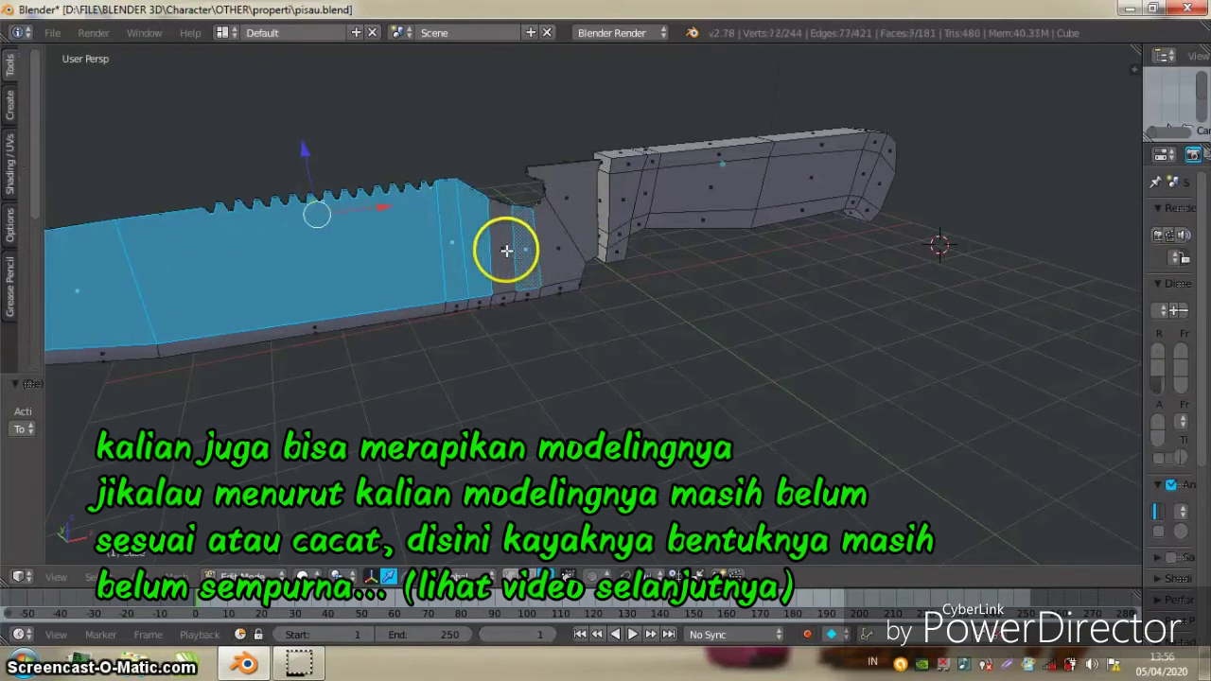
pyautogui.moveTo(554, 243)
pyautogui.mouseDown(button='middle')
pyautogui.moveTo(445, 265)
pyautogui.moveTo(495, 208)
pyautogui.moveTo(597, 236)
pyautogui.moveTo(557, 195)
pyautogui.moveTo(646, 198)
pyautogui.moveTo(495, 265)
pyautogui.moveTo(738, 227)
pyautogui.moveTo(703, 222)
pyautogui.moveTo(811, 301)
pyautogui.mouseUp(button='middle')
pyautogui.keyDown('shift'); pyautogui.rightClick(509, 229); pyautogui.keyUp('shift')
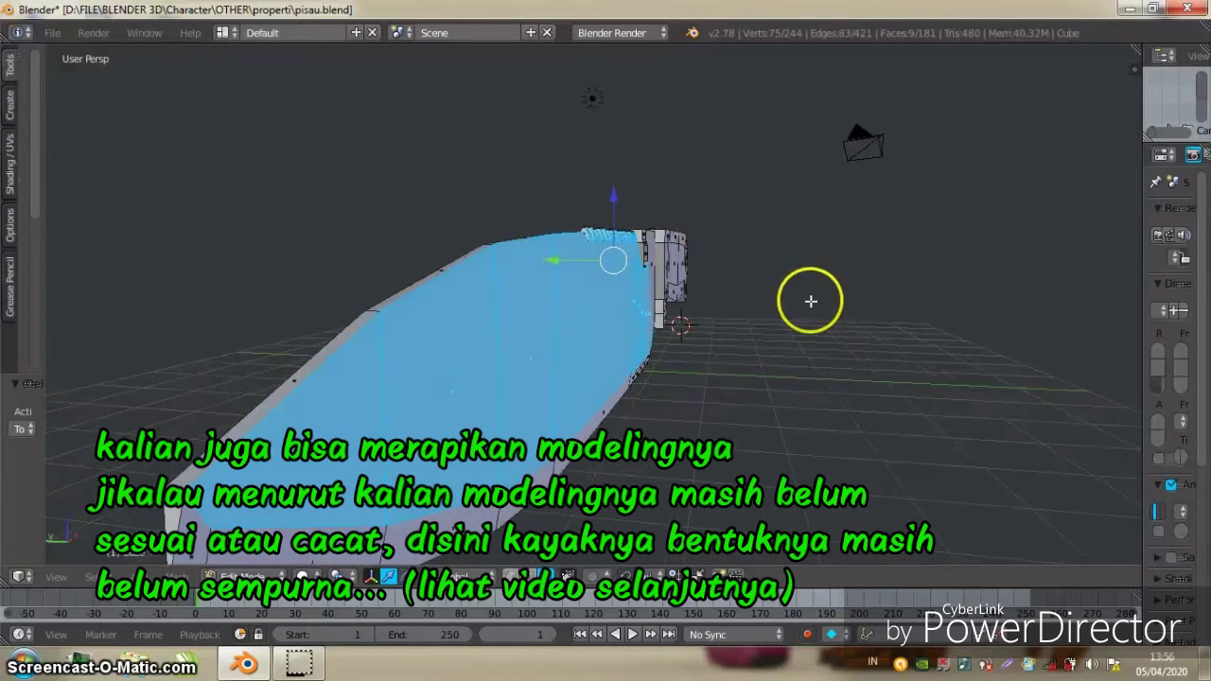
# Scale the selected blade faces to 0 along Y so they lie flat
pyautogui.press('s')
pyautogui.press('y')
pyautogui.write('0')
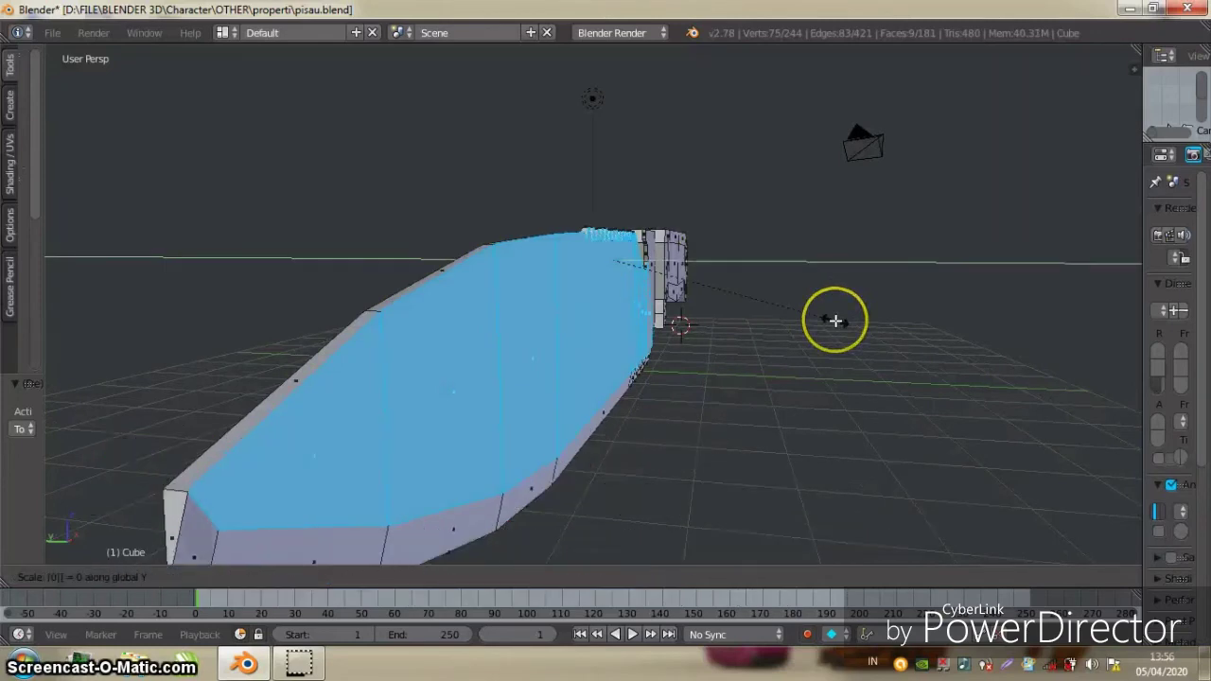
pyautogui.press('Return')
pyautogui.moveTo(736, 318)
pyautogui.mouseDown(button='middle')
pyautogui.moveTo(773, 342)
pyautogui.moveTo(627, 343)
pyautogui.moveTo(611, 306)
pyautogui.mouseUp(button='middle')
# Select the blade faces from the guard to the tip and flatten them along Y
pyautogui.rightClick(553, 296)
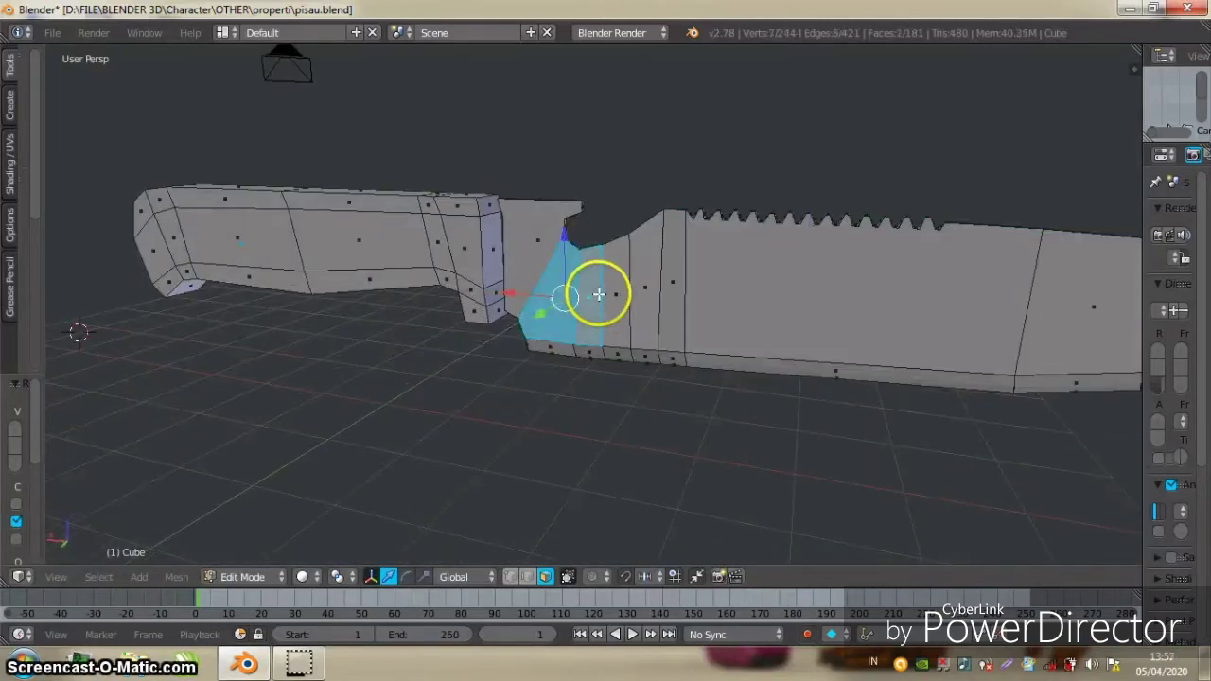
pyautogui.keyDown('shift'); pyautogui.rightClick(649, 286); pyautogui.keyUp('shift')
pyautogui.keyDown('shift'); pyautogui.rightClick(691, 289); pyautogui.keyUp('shift')
pyautogui.keyDown('shift'); pyautogui.moveTo(817, 297); pyautogui.dragTo(698, 296, button='middle'); pyautogui.keyUp('shift')
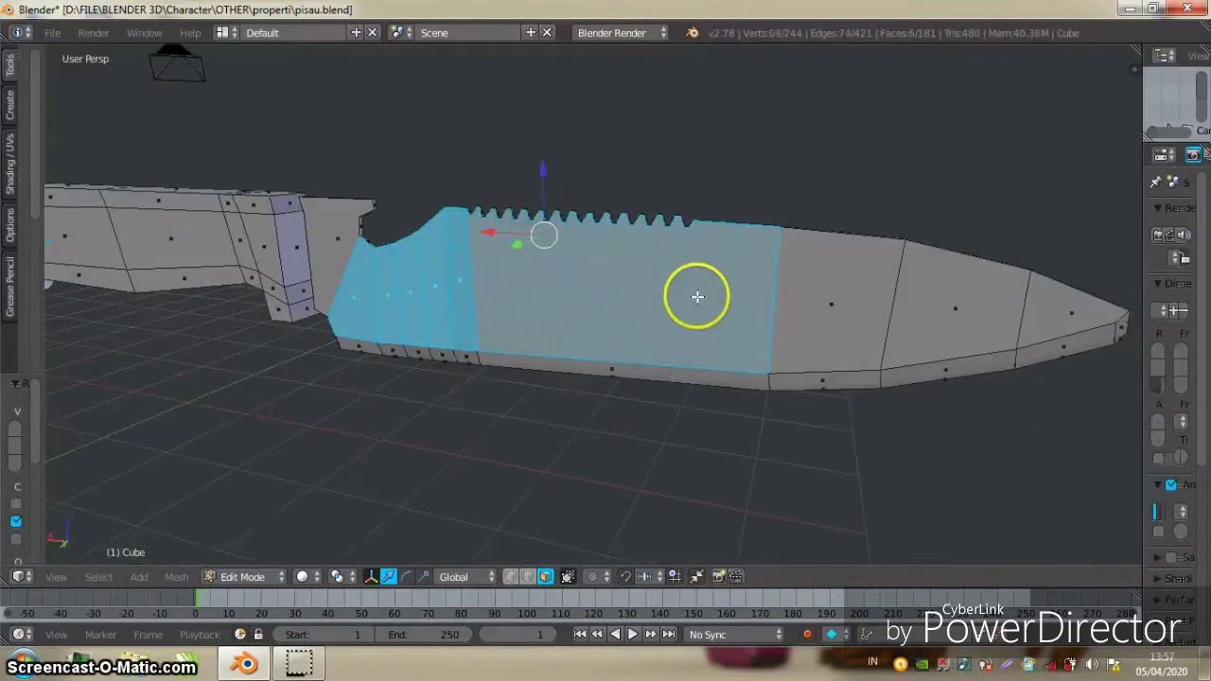
pyautogui.keyDown('shift'); pyautogui.rightClick(892, 303); pyautogui.keyUp('shift')
pyautogui.keyDown('shift'); pyautogui.rightClick(998, 313); pyautogui.keyUp('shift')
pyautogui.keyDown('shift'); pyautogui.rightClick(1017, 316); pyautogui.keyUp('shift')
pyautogui.moveTo(1014, 316)
pyautogui.mouseDown(button='middle')
pyautogui.moveTo(813, 338)
pyautogui.moveTo(713, 311)
pyautogui.moveTo(544, 297)
pyautogui.moveTo(681, 299)
pyautogui.mouseUp(button='middle')
pyautogui.press('s')
pyautogui.press('y')
pyautogui.press('Return')
# Pick alternating tooth faces on the spine, try a Y-axis scale, cancel, and deselect all
pyautogui.rightClick(681, 299)
pyautogui.keyDown('shift'); pyautogui.rightClick(615, 246); pyautogui.keyUp('shift')
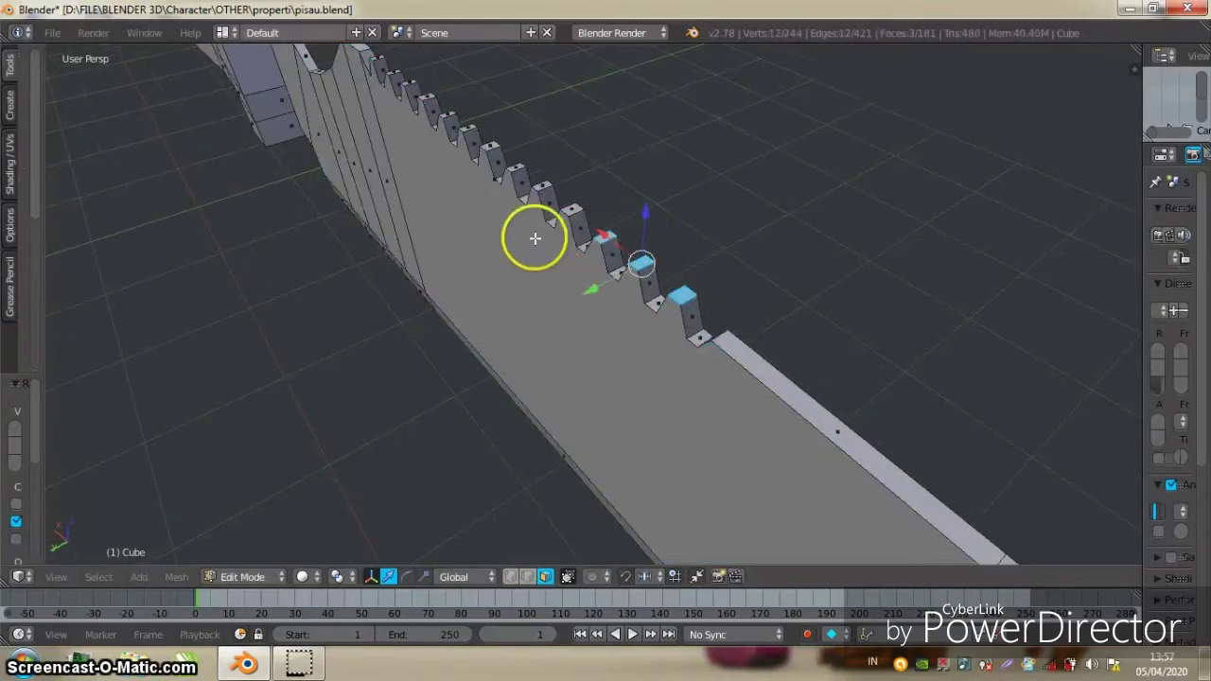
pyautogui.moveTo(536, 237); pyautogui.dragTo(630, 274, button='middle')
pyautogui.keyDown('shift'); pyautogui.rightClick(730, 299); pyautogui.keyUp('shift')
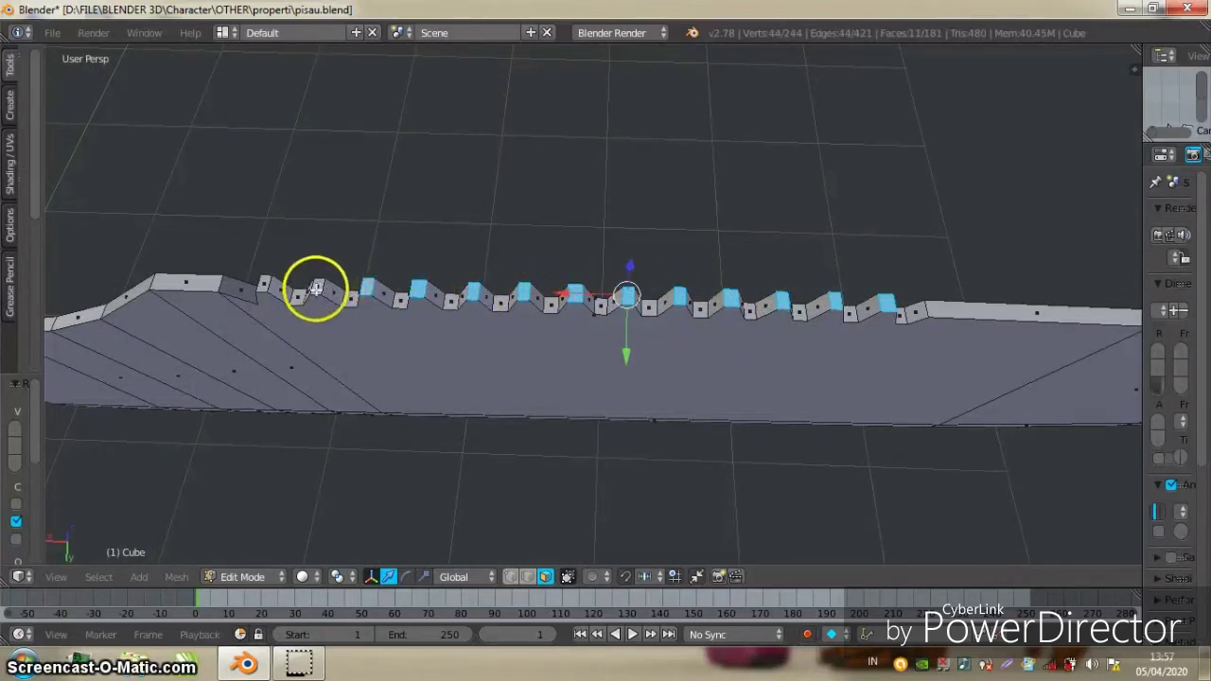
pyautogui.moveTo(269, 283)
pyautogui.mouseDown(button='middle')
pyautogui.moveTo(458, 278)
pyautogui.moveTo(741, 354)
pyautogui.moveTo(560, 303)
pyautogui.moveTo(701, 216)
pyautogui.moveTo(622, 205)
pyautogui.moveTo(697, 217)
pyautogui.moveTo(603, 222)
pyautogui.moveTo(852, 252)
pyautogui.moveTo(842, 319)
pyautogui.moveTo(681, 325)
pyautogui.moveTo(797, 289)
pyautogui.moveTo(744, 311)
pyautogui.moveTo(496, 243)
pyautogui.mouseUp(button='middle')
pyautogui.press('s')
pyautogui.press('y')
pyautogui.press('Escape')
pyautogui.press('a')
# Select the handle's front faces and its top strips
pyautogui.scroll(3, 747, 293)
pyautogui.rightClick(496, 243)
pyautogui.keyDown('shift'); pyautogui.rightClick(486, 311); pyautogui.keyUp('shift')
pyautogui.keyDown('shift'); pyautogui.rightClick(486, 351); pyautogui.keyUp('shift')
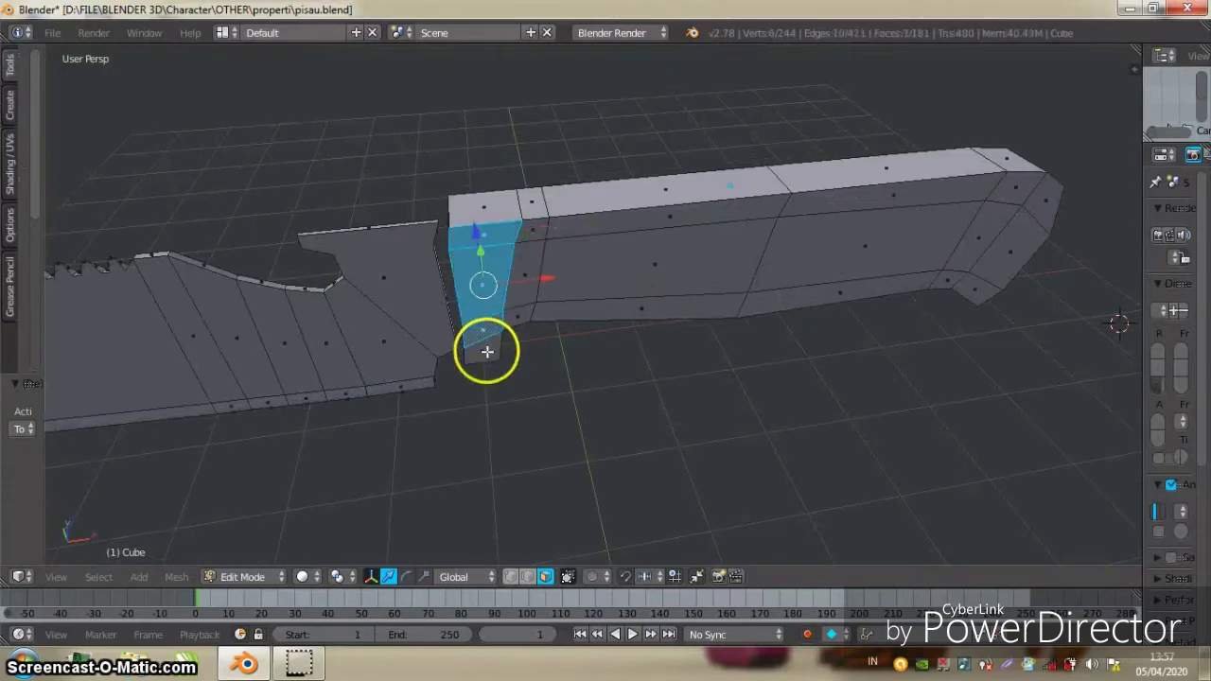
pyautogui.keyDown('shift'); pyautogui.rightClick(514, 311); pyautogui.keyUp('shift')
pyautogui.keyDown('shift'); pyautogui.rightClick(528, 255); pyautogui.keyUp('shift')
pyautogui.keyDown('shift'); pyautogui.rightClick(534, 227); pyautogui.keyUp('shift')
pyautogui.keyDown('shift'); pyautogui.rightClick(600, 227); pyautogui.keyUp('shift')
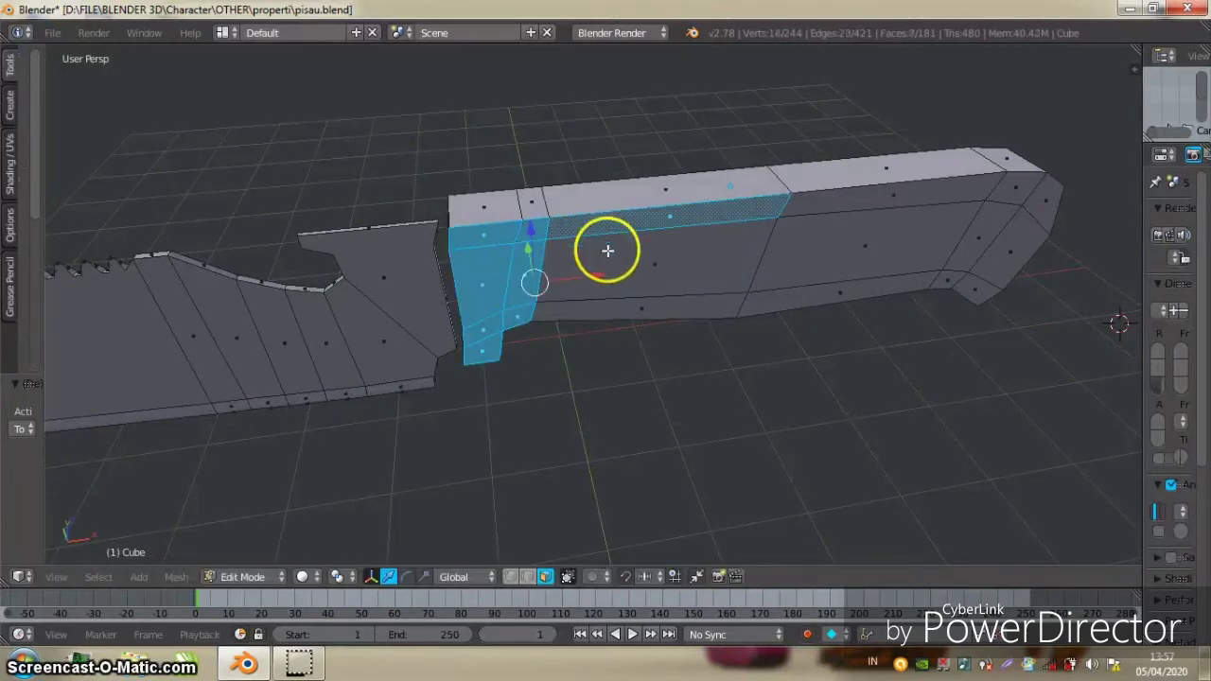
pyautogui.keyDown('shift'); pyautogui.rightClick(639, 313); pyautogui.keyUp('shift')
pyautogui.moveTo(710, 281)
pyautogui.mouseDown(button='middle')
pyautogui.moveTo(697, 330)
pyautogui.moveTo(660, 296)
pyautogui.moveTo(600, 286)
pyautogui.mouseUp(button='middle')
pyautogui.keyDown('shift'); pyautogui.rightClick(697, 327); pyautogui.keyUp('shift')
pyautogui.moveTo(684, 236)
pyautogui.mouseDown(button='middle')
pyautogui.moveTo(709, 249)
pyautogui.moveTo(717, 276)
pyautogui.mouseUp(button='middle')
# Loop-cut a new edge loop along the handle, then select its tip and side faces
pyautogui.hotkey('ctrl', 'r')
pyautogui.click(617, 253)
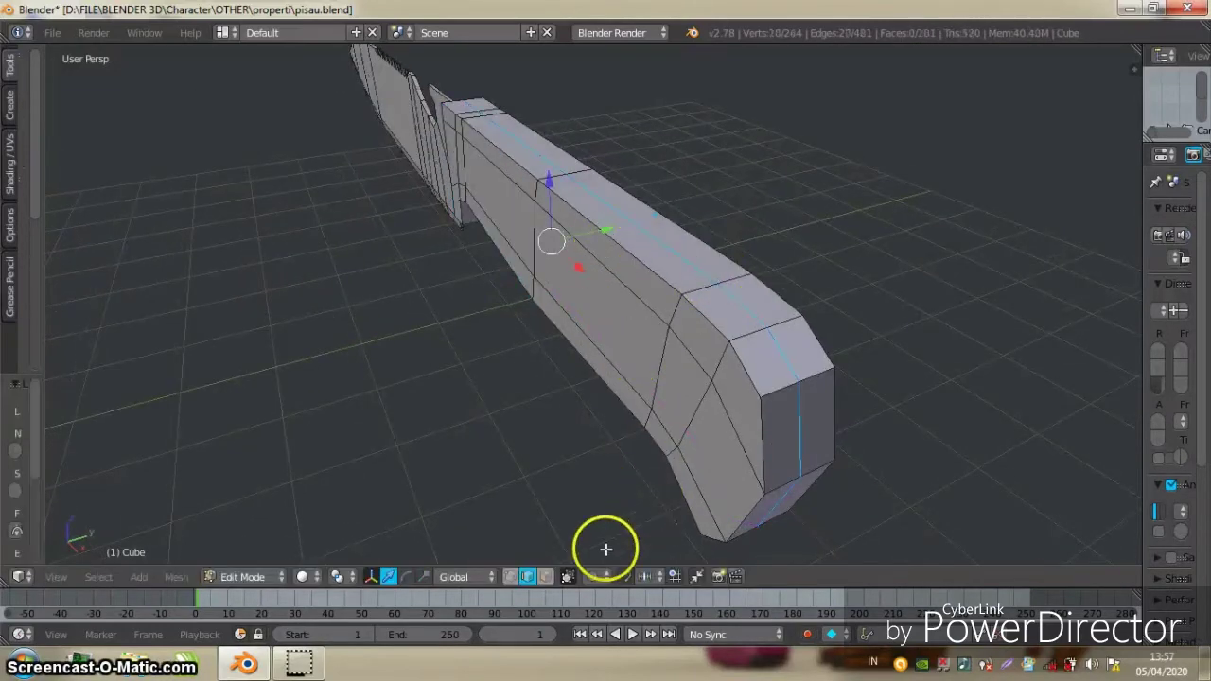
pyautogui.click(546, 577)
pyautogui.rightClick(697, 482)
pyautogui.keyDown('shift'); pyautogui.rightClick(719, 444); pyautogui.keyUp('shift')
pyautogui.keyDown('shift'); pyautogui.rightClick(738, 406); pyautogui.keyUp('shift')
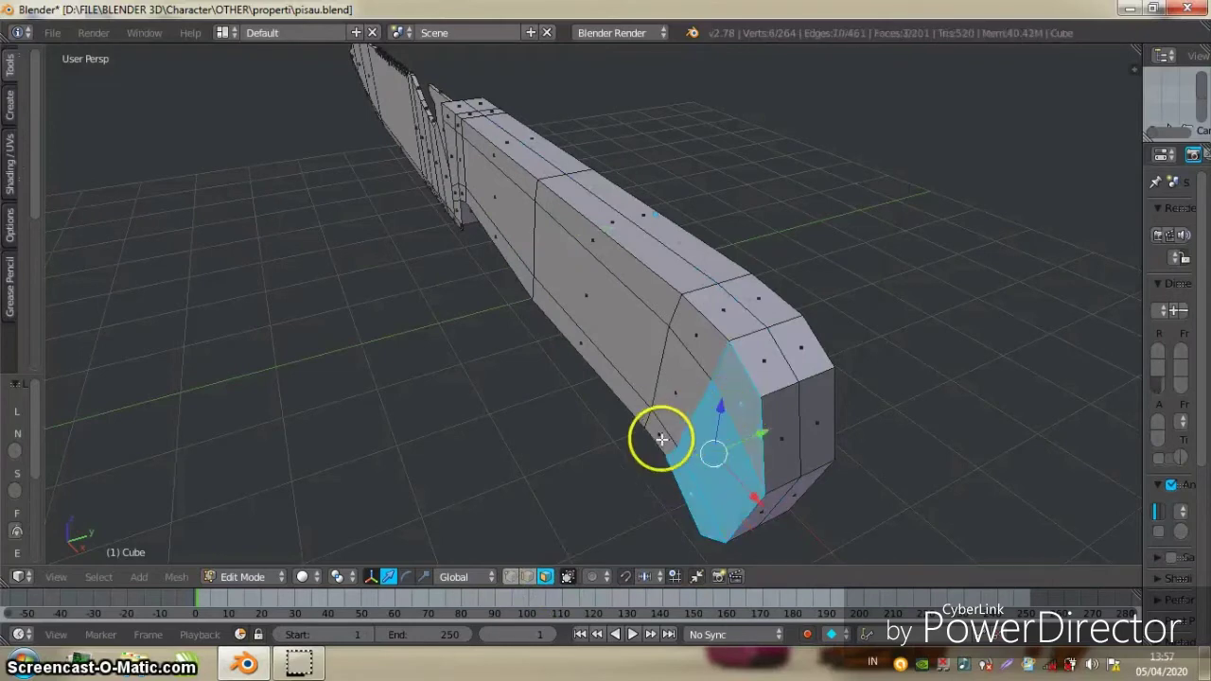
pyautogui.keyDown('shift'); pyautogui.rightClick(660, 439); pyautogui.keyUp('shift')
pyautogui.keyDown('shift'); pyautogui.rightClick(669, 406); pyautogui.keyUp('shift')
pyautogui.keyDown('shift'); pyautogui.rightClick(633, 365); pyautogui.keyUp('shift')
pyautogui.keyDown('shift'); pyautogui.rightClick(619, 335); pyautogui.keyUp('shift')
pyautogui.keyDown('shift'); pyautogui.rightClick(644, 272); pyautogui.keyUp('shift')
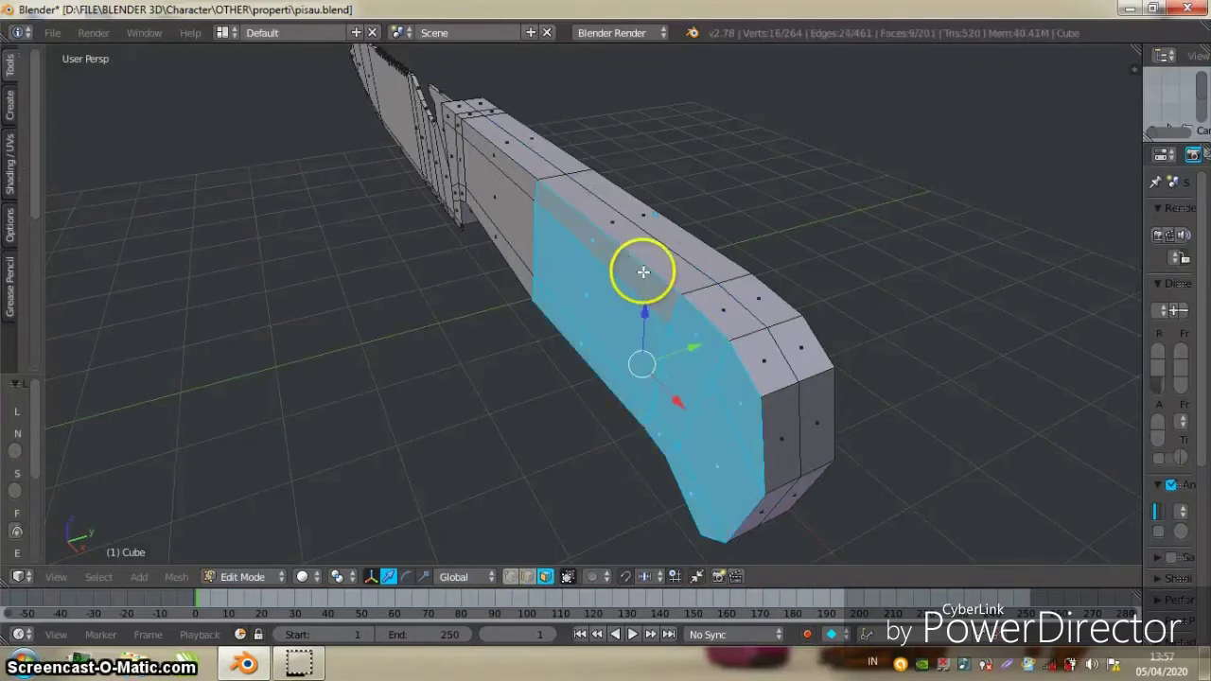
# Extend the handle's side-face selection up to the faces beside the guard
pyautogui.moveTo(643, 273); pyautogui.dragTo(575, 282, button='middle')
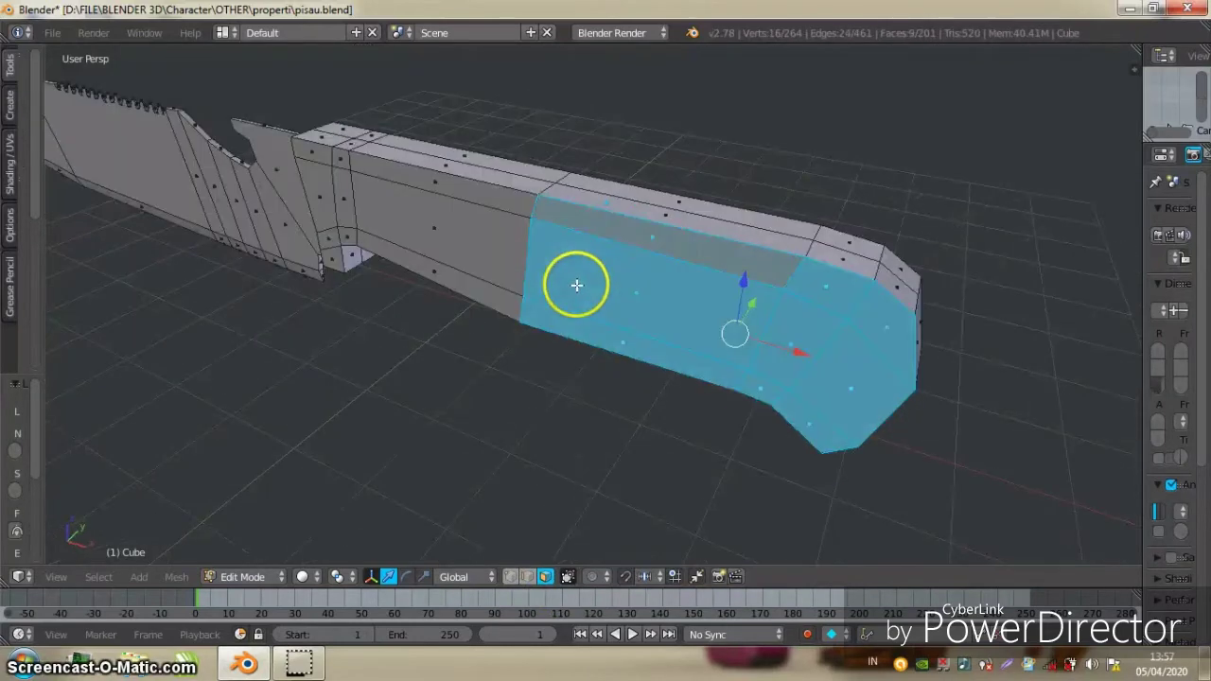
pyautogui.keyDown('shift'); pyautogui.rightClick(417, 277); pyautogui.keyUp('shift')
pyautogui.keyDown('shift'); pyautogui.rightClick(411, 184); pyautogui.keyUp('shift')
pyautogui.keyDown('shift'); pyautogui.rightClick(357, 167); pyautogui.keyUp('shift')
pyautogui.keyDown('shift'); pyautogui.rightClick(346, 200); pyautogui.keyUp('shift')
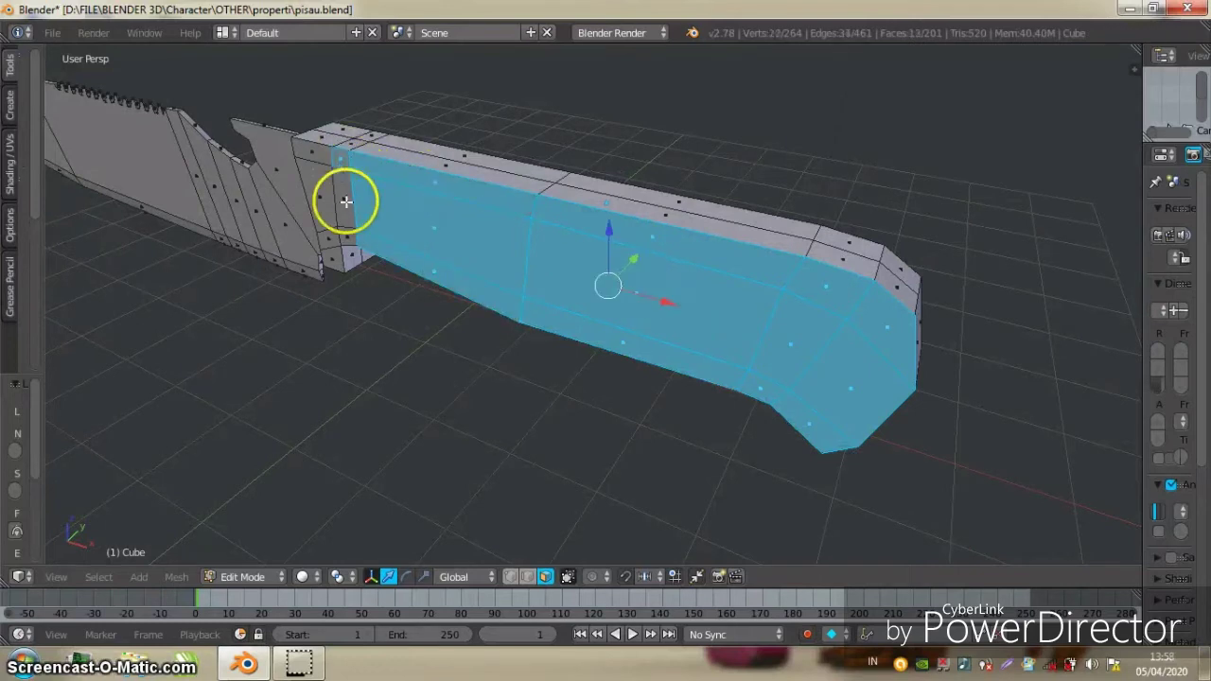
pyautogui.keyDown('shift'); pyautogui.rightClick(347, 232); pyautogui.keyUp('shift')
pyautogui.keyDown('shift'); pyautogui.rightClick(345, 244); pyautogui.keyUp('shift')
pyautogui.keyDown('shift'); pyautogui.rightClick(343, 256); pyautogui.keyUp('shift')
pyautogui.keyDown('shift'); pyautogui.rightClick(328, 213); pyautogui.keyUp('shift')
pyautogui.keyDown('shift'); pyautogui.rightClick(325, 157); pyautogui.keyUp('shift')
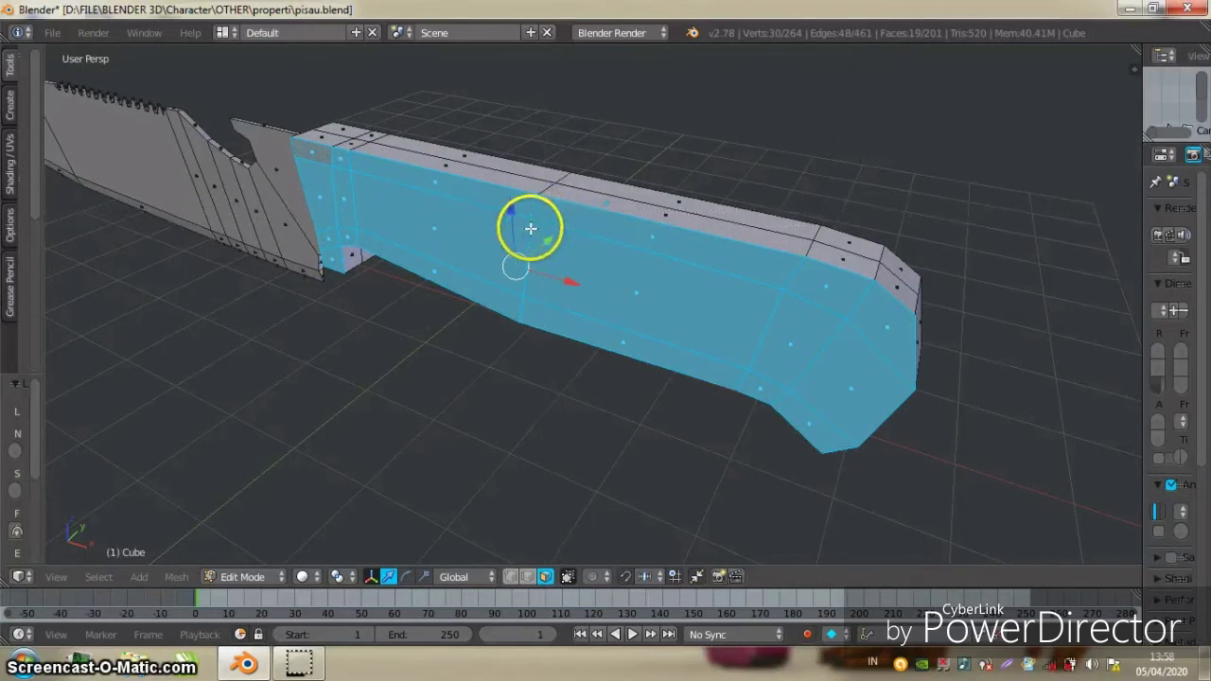
pyautogui.moveTo(530, 230); pyautogui.dragTo(554, 228, button='middle')
pyautogui.hotkey('ctrl', 'b')
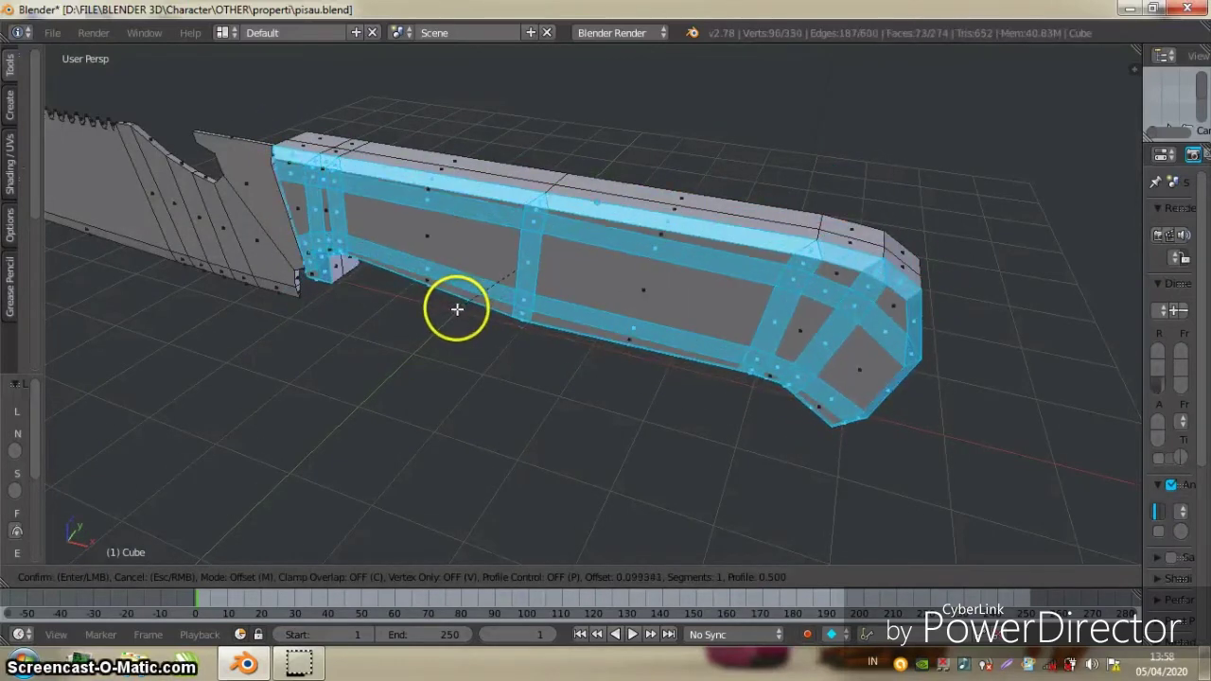
pyautogui.click(461, 309)
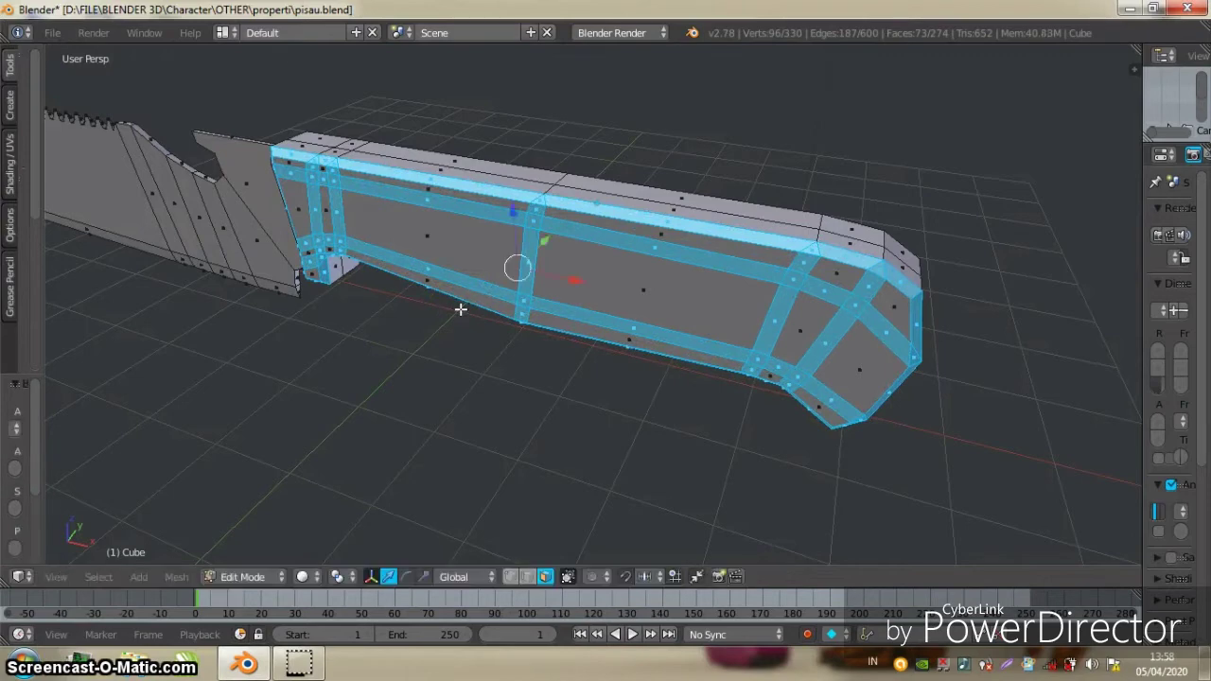
pyautogui.moveTo(460, 312)
pyautogui.mouseDown(button='middle')
pyautogui.moveTo(581, 274)
pyautogui.moveTo(562, 262)
pyautogui.moveTo(683, 272)
pyautogui.mouseUp(button='middle')
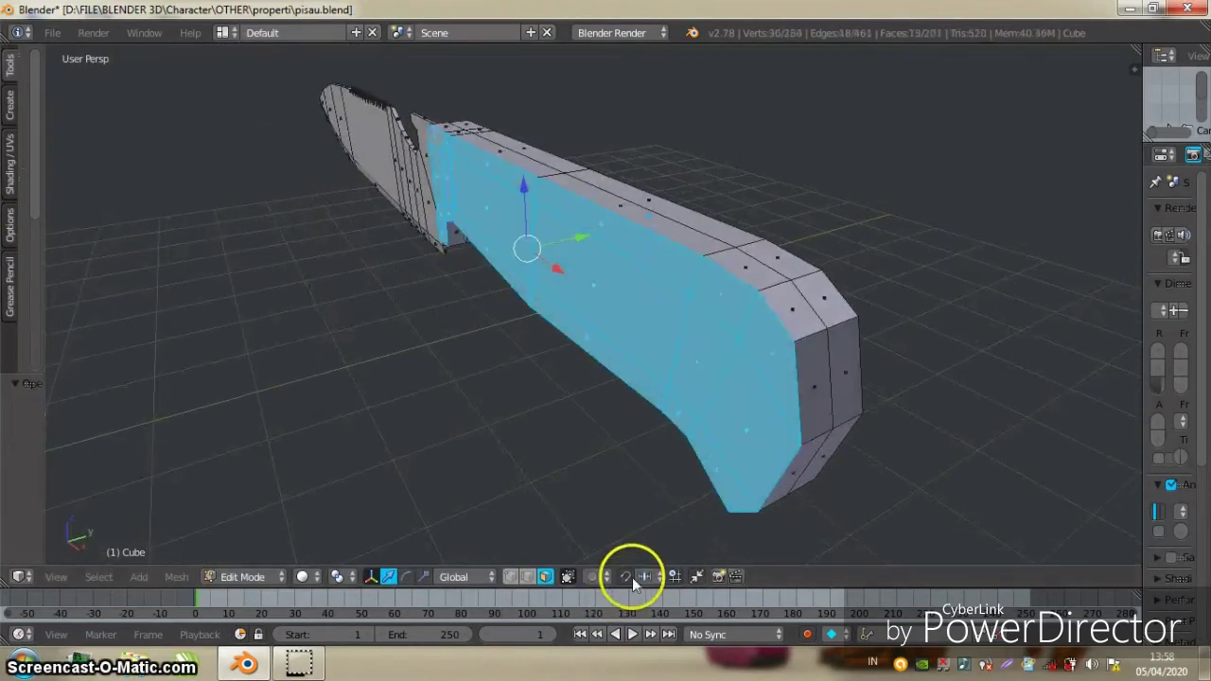
pyautogui.moveTo(907, 246); pyautogui.dragTo(807, 241, button='middle')
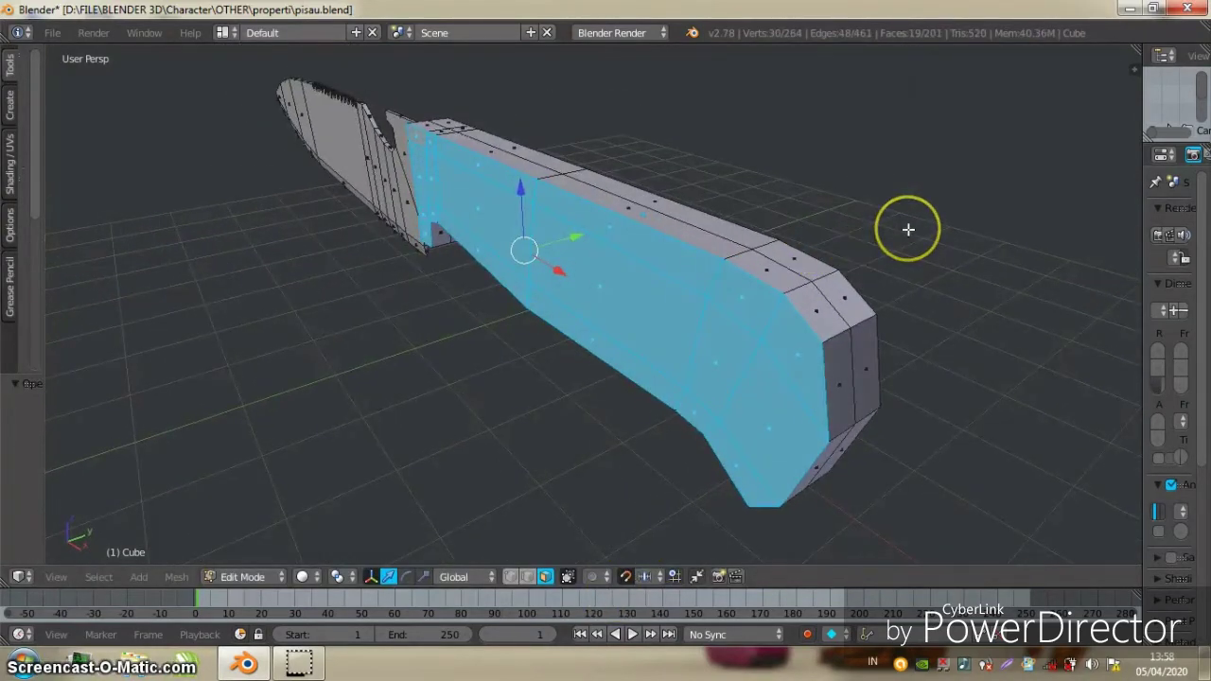
# Cancel the bevel and select the first faces and strips on the handle's side
pyautogui.hotkey('ctrl', 'b')
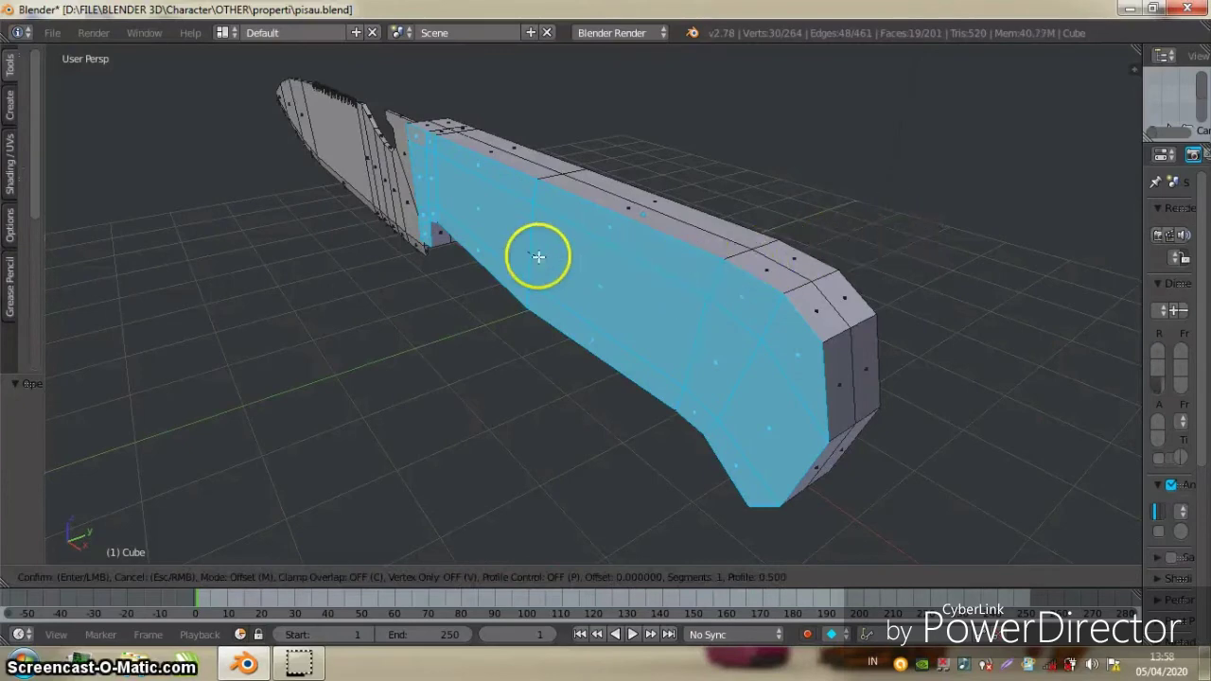
pyautogui.rightClick(179, 303)
pyautogui.moveTo(522, 251); pyautogui.dragTo(406, 262, button='middle')
pyautogui.rightClick(406, 262)
pyautogui.keyDown('shift'); pyautogui.rightClick(254, 283); pyautogui.keyUp('shift')
pyautogui.keyDown('shift'); pyautogui.rightClick(233, 341); pyautogui.keyUp('shift')
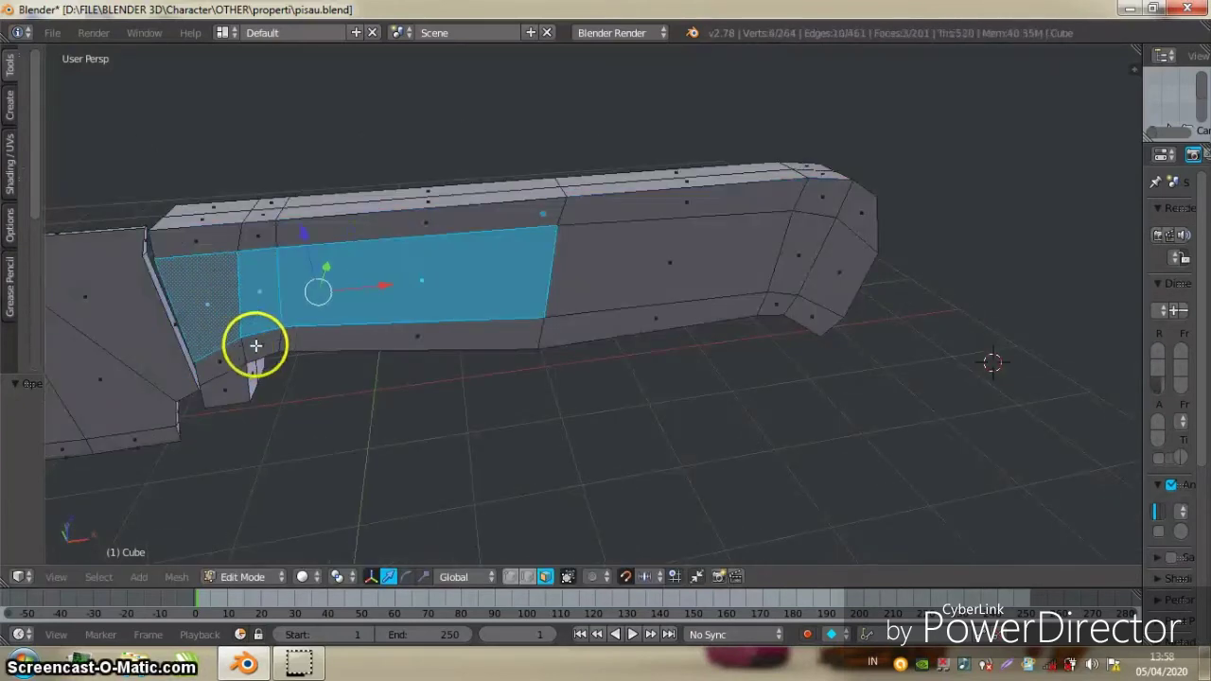
pyautogui.keyDown('shift'); pyautogui.rightClick(233, 396); pyautogui.keyUp('shift')
pyautogui.keyDown('shift'); pyautogui.rightClick(195, 249); pyautogui.keyUp('shift')
pyautogui.keyDown('shift'); pyautogui.rightClick(256, 229); pyautogui.keyUp('shift')
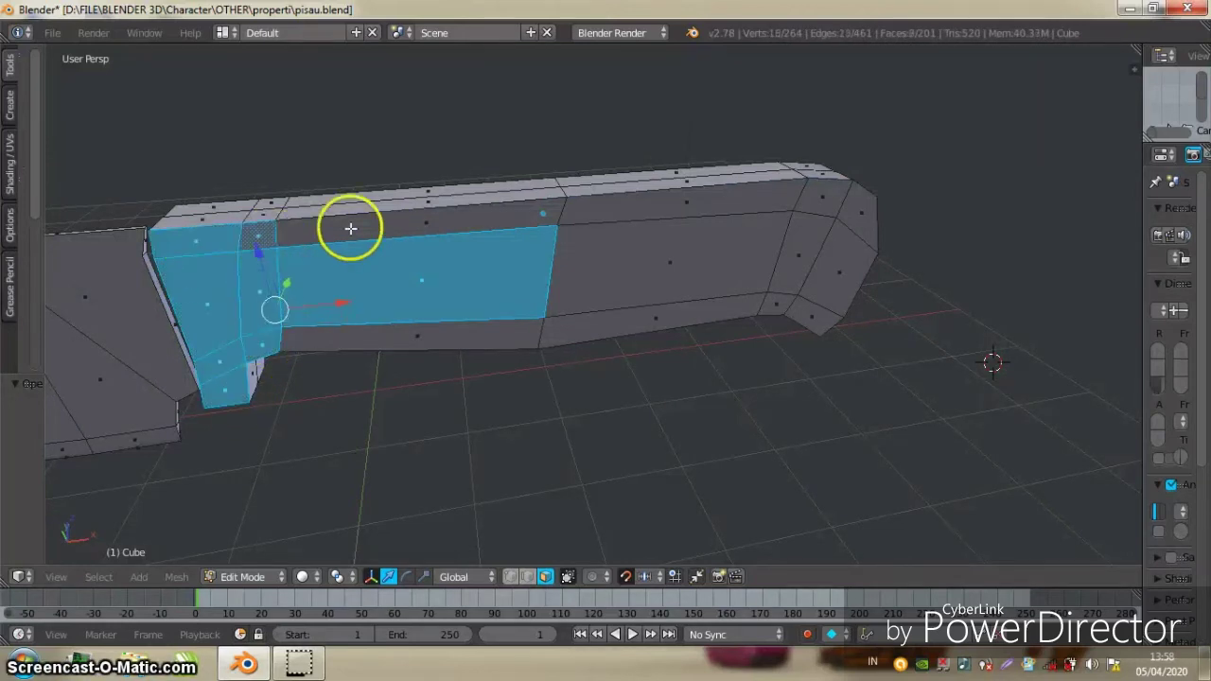
pyautogui.keyDown('shift'); pyautogui.rightClick(349, 227); pyautogui.keyUp('shift')
# Select the rest of the handle's side faces and scale them
pyautogui.keyDown('shift'); pyautogui.rightClick(446, 344); pyautogui.keyUp('shift')
pyautogui.keyDown('shift'); pyautogui.rightClick(600, 328); pyautogui.keyUp('shift')
pyautogui.keyDown('shift'); pyautogui.rightClick(667, 265); pyautogui.keyUp('shift')
pyautogui.keyDown('shift'); pyautogui.rightClick(760, 198); pyautogui.keyUp('shift')
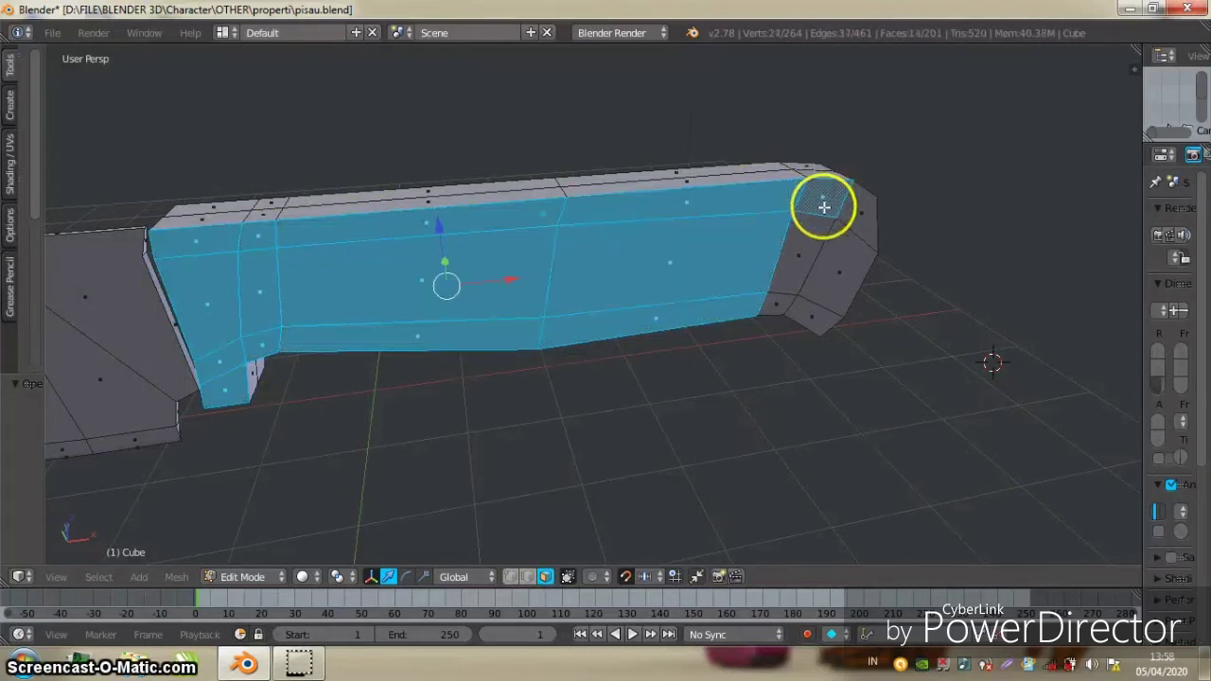
pyautogui.keyDown('shift'); pyautogui.rightClick(813, 218); pyautogui.keyUp('shift')
pyautogui.keyDown('shift'); pyautogui.rightClick(822, 328); pyautogui.keyUp('shift')
pyautogui.rightClick(862, 220)
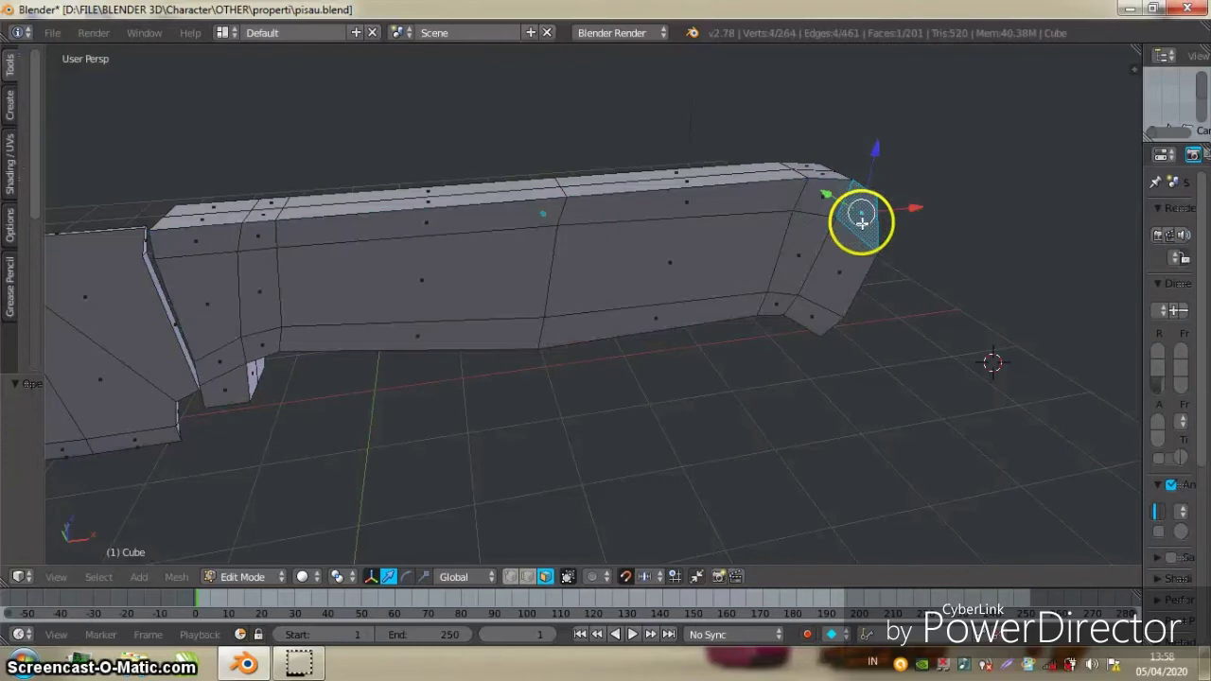
pyautogui.hotkey('ctrl', 'z')
pyautogui.moveTo(857, 217); pyautogui.dragTo(706, 243, button='middle')
pyautogui.press('s')
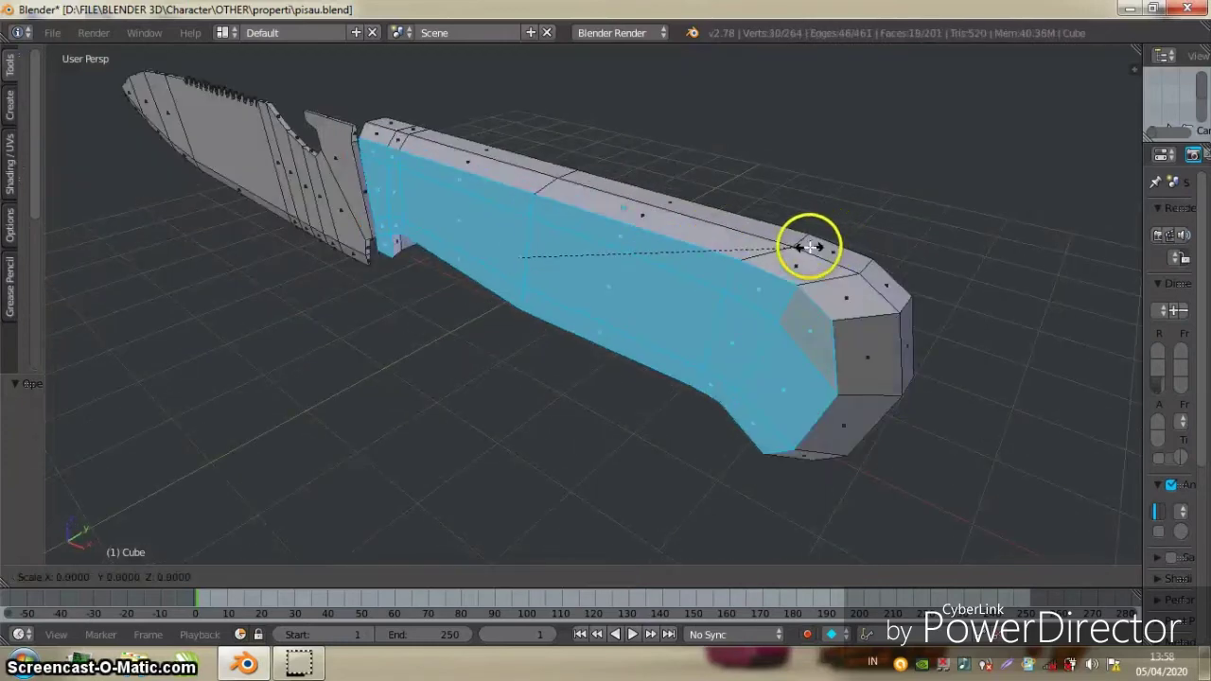
pyautogui.click(785, 521)
# Add the faces on the handle's opposite side to the selection
pyautogui.moveTo(814, 336)
pyautogui.mouseDown(button='middle')
pyautogui.moveTo(657, 316)
pyautogui.moveTo(471, 460)
pyautogui.mouseUp(button='middle')
pyautogui.keyDown('shift'); pyautogui.rightClick(456, 410); pyautogui.keyUp('shift')
pyautogui.keyDown('shift'); pyautogui.rightClick(440, 327); pyautogui.keyUp('shift')
pyautogui.keyDown('shift'); pyautogui.rightClick(465, 273); pyautogui.keyUp('shift')
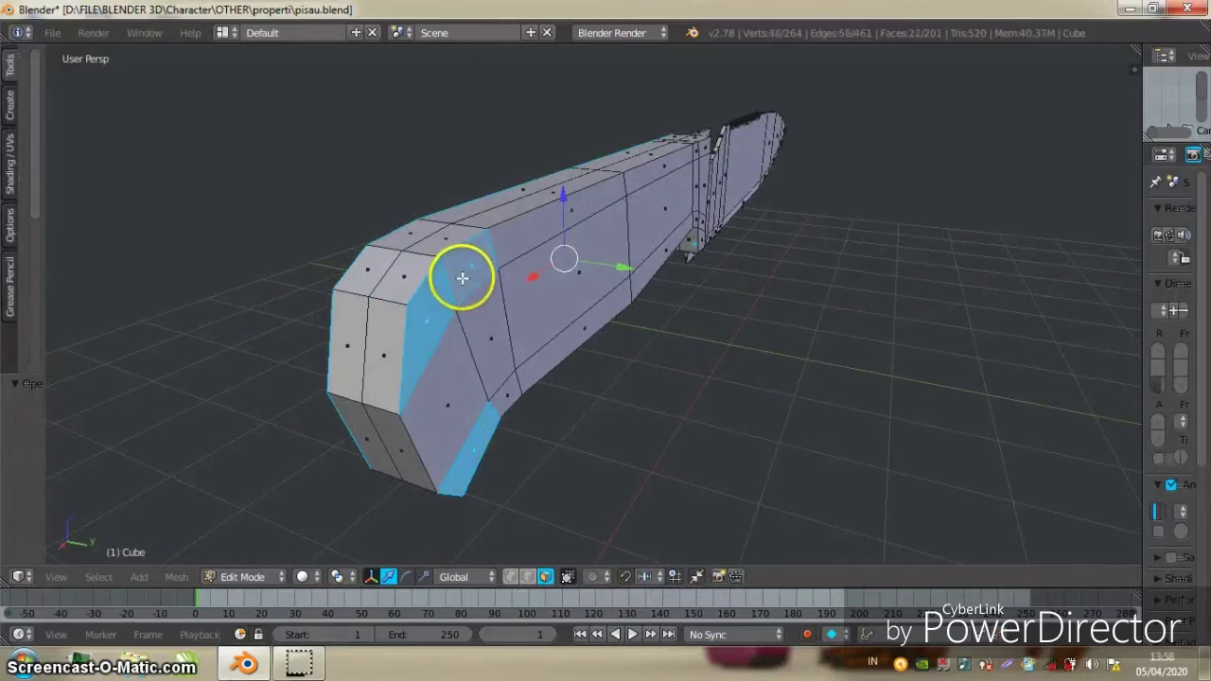
pyautogui.keyDown('shift'); pyautogui.rightClick(451, 378); pyautogui.keyUp('shift')
pyautogui.keyDown('shift'); pyautogui.rightClick(456, 426); pyautogui.keyUp('shift')
pyautogui.keyDown('shift'); pyautogui.rightClick(511, 392); pyautogui.keyUp('shift')
pyautogui.keyDown('shift'); pyautogui.rightClick(551, 309); pyautogui.keyUp('shift')
pyautogui.keyDown('shift'); pyautogui.rightClick(555, 236); pyautogui.keyUp('shift')
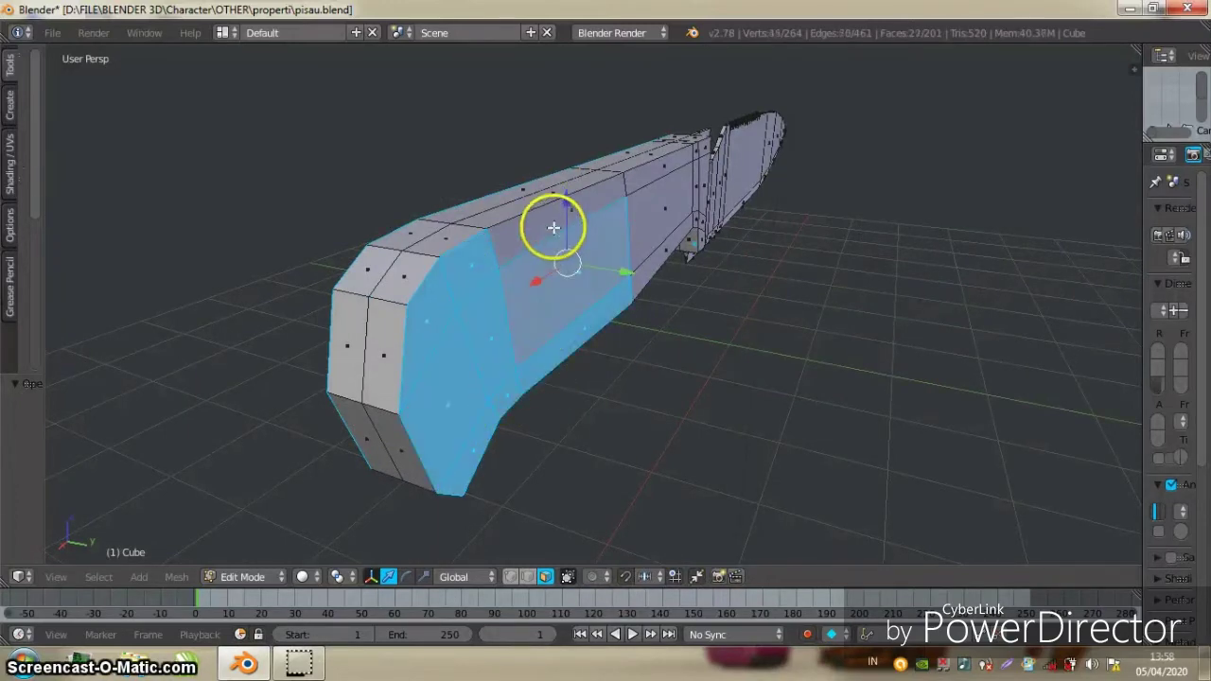
# Add the opposite side faces toward the guard end, then orbit to inspect the handle
pyautogui.moveTo(654, 229); pyautogui.dragTo(614, 238, button='middle')
pyautogui.keyDown('shift'); pyautogui.rightClick(730, 278); pyautogui.keyUp('shift')
pyautogui.keyDown('shift'); pyautogui.rightClick(763, 203); pyautogui.keyUp('shift')
pyautogui.keyDown('shift'); pyautogui.rightClick(805, 194); pyautogui.keyUp('shift')
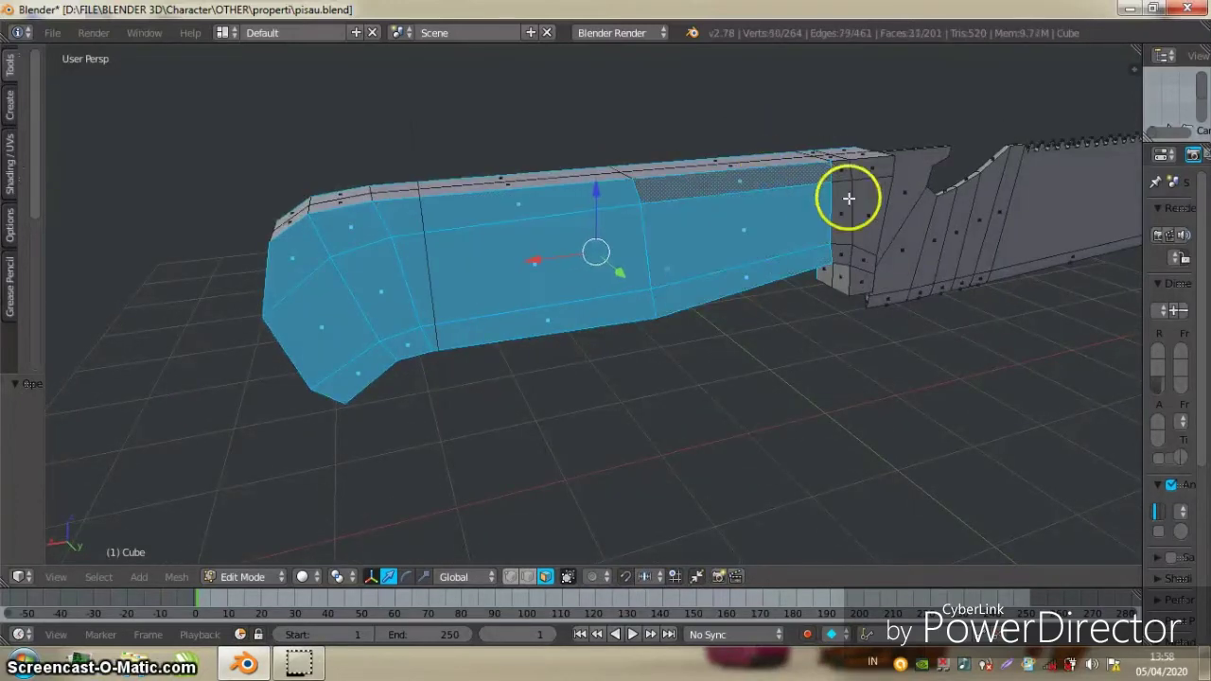
pyautogui.keyDown('shift'); pyautogui.rightClick(836, 206); pyautogui.keyUp('shift')
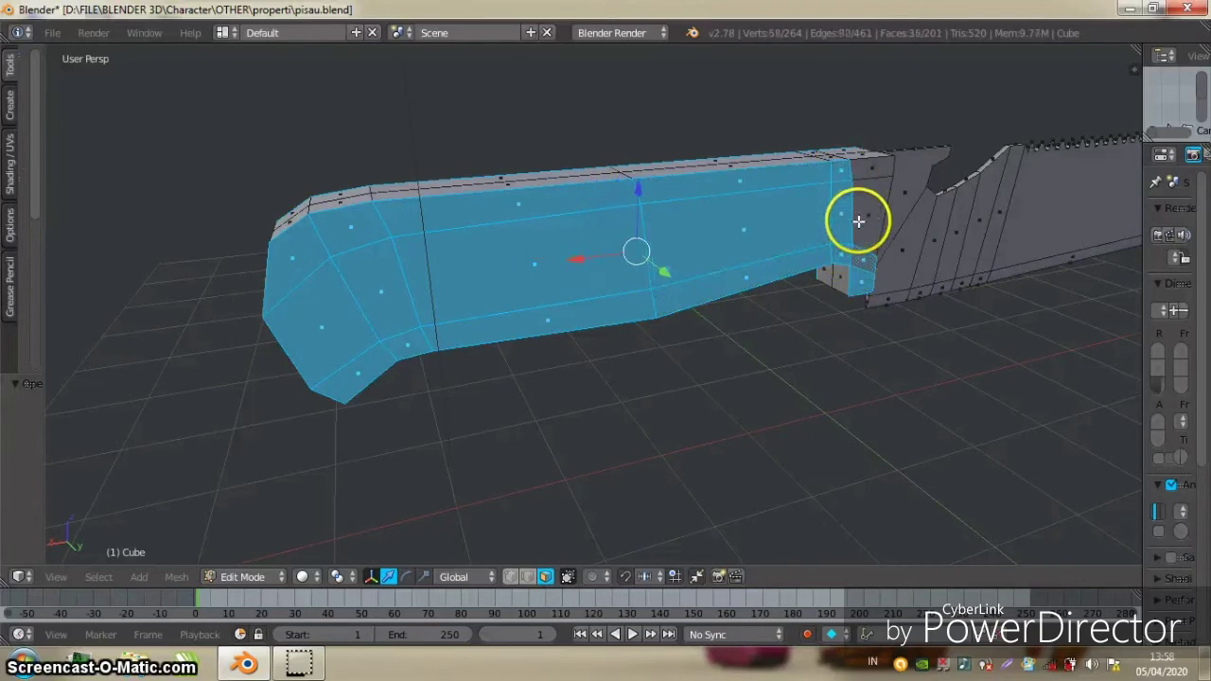
pyautogui.keyDown('shift'); pyautogui.rightClick(860, 181); pyautogui.keyUp('shift')
pyautogui.keyDown('shift'); pyautogui.rightClick(865, 199); pyautogui.keyUp('shift')
pyautogui.moveTo(635, 249)
pyautogui.mouseDown(button='middle')
pyautogui.moveTo(753, 251)
pyautogui.moveTo(752, 265)
pyautogui.moveTo(820, 290)
pyautogui.moveTo(808, 287)
pyautogui.mouseUp(button='middle')
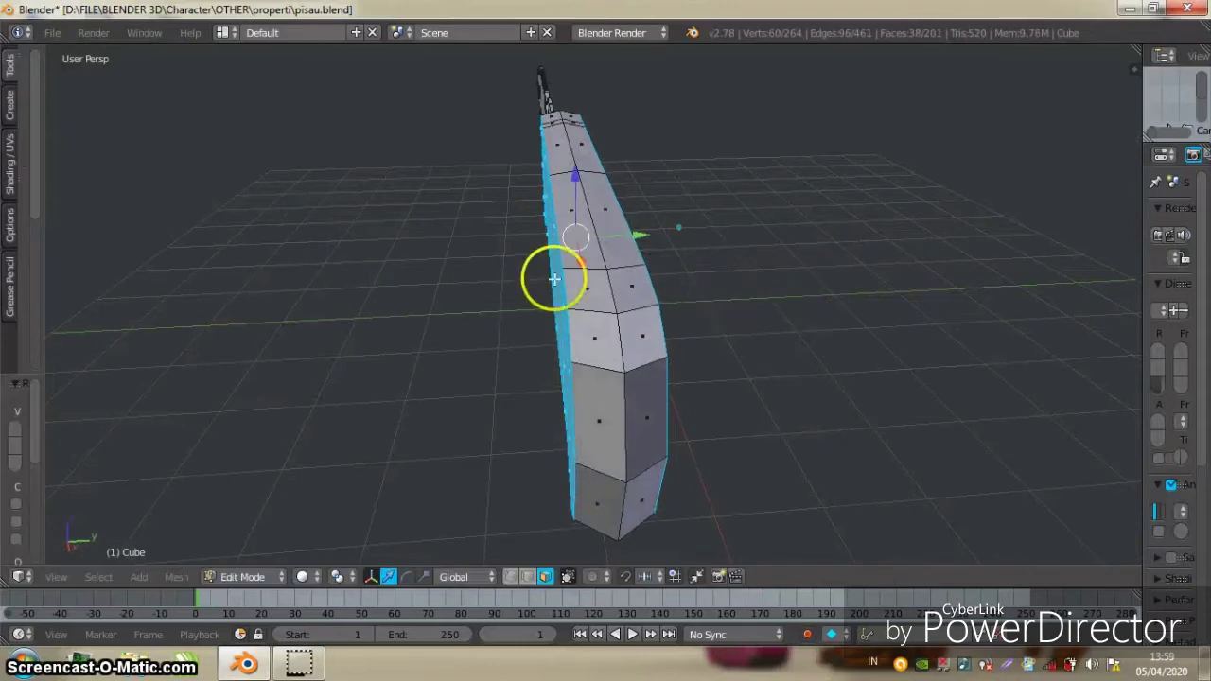
pyautogui.moveTo(555, 279)
pyautogui.mouseDown(button='middle')
pyautogui.moveTo(522, 267)
pyautogui.moveTo(598, 278)
pyautogui.mouseUp(button='middle')
pyautogui.moveTo(755, 283); pyautogui.dragTo(833, 325, button='middle')
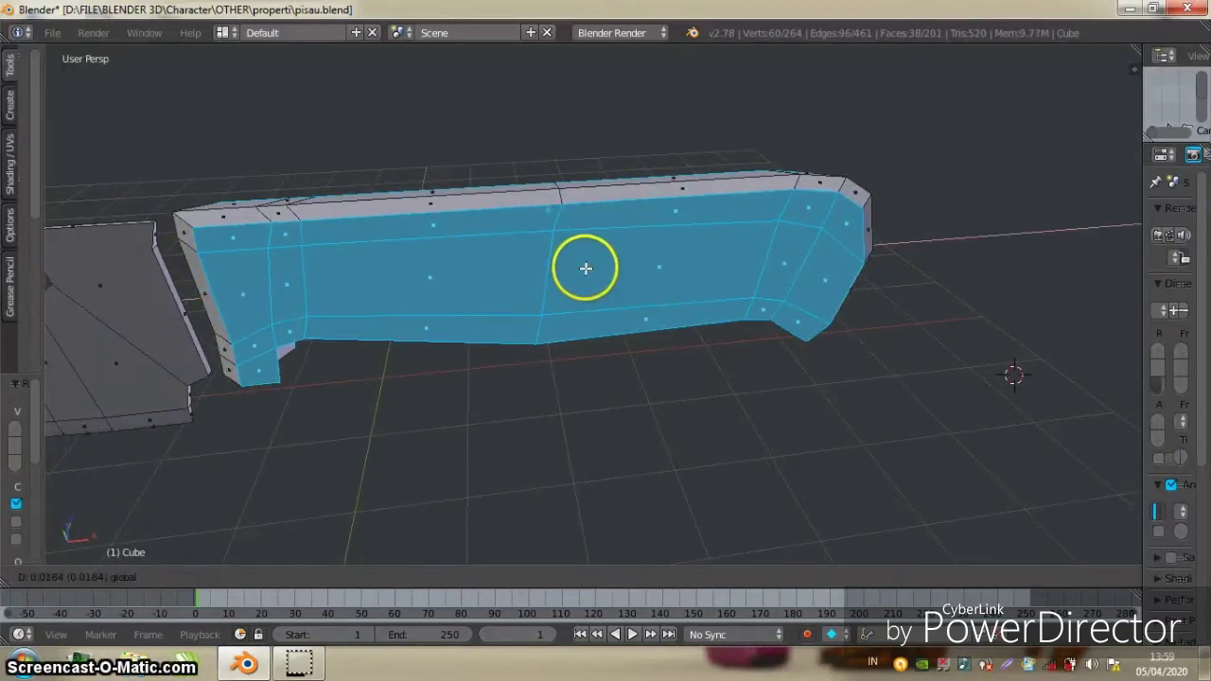
pyautogui.moveTo(586, 271)
pyautogui.mouseDown(button='middle')
pyautogui.moveTo(627, 211)
pyautogui.moveTo(662, 195)
pyautogui.moveTo(571, 176)
pyautogui.moveTo(433, 284)
pyautogui.moveTo(339, 317)
pyautogui.mouseUp(button='middle')
# Select two edges on the handle's side and orbit to check them from below
pyautogui.moveTo(522, 508); pyautogui.dragTo(549, 432, button='middle')
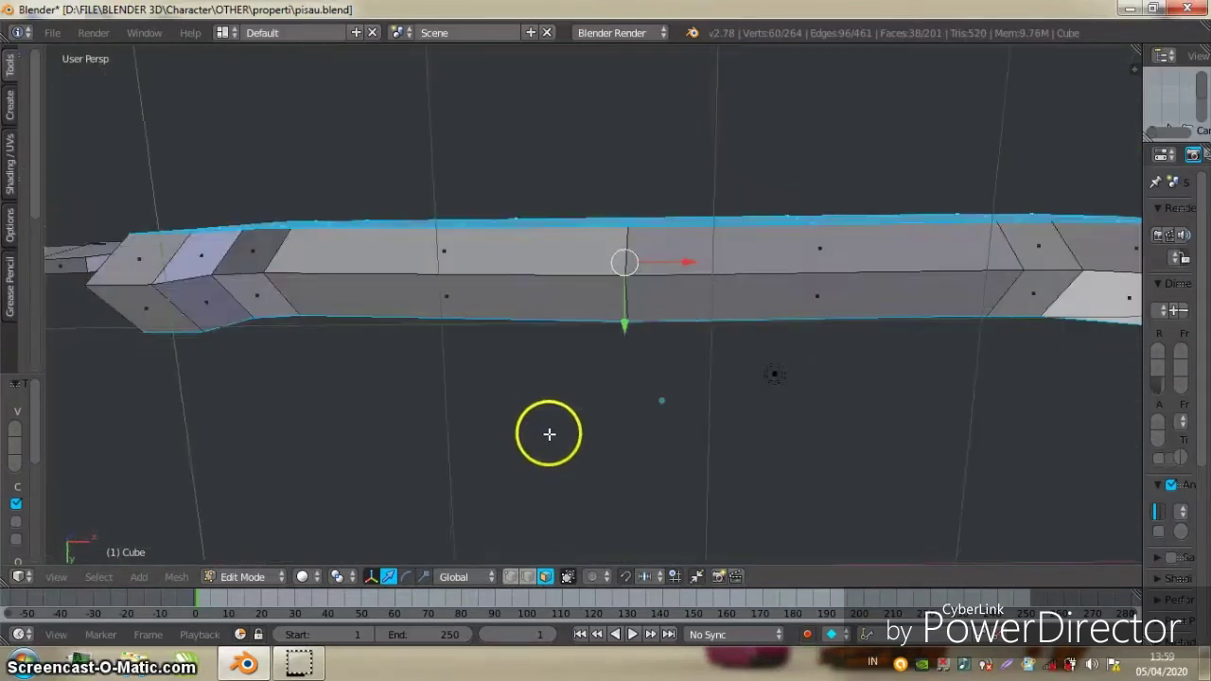
pyautogui.rightClick(228, 273)
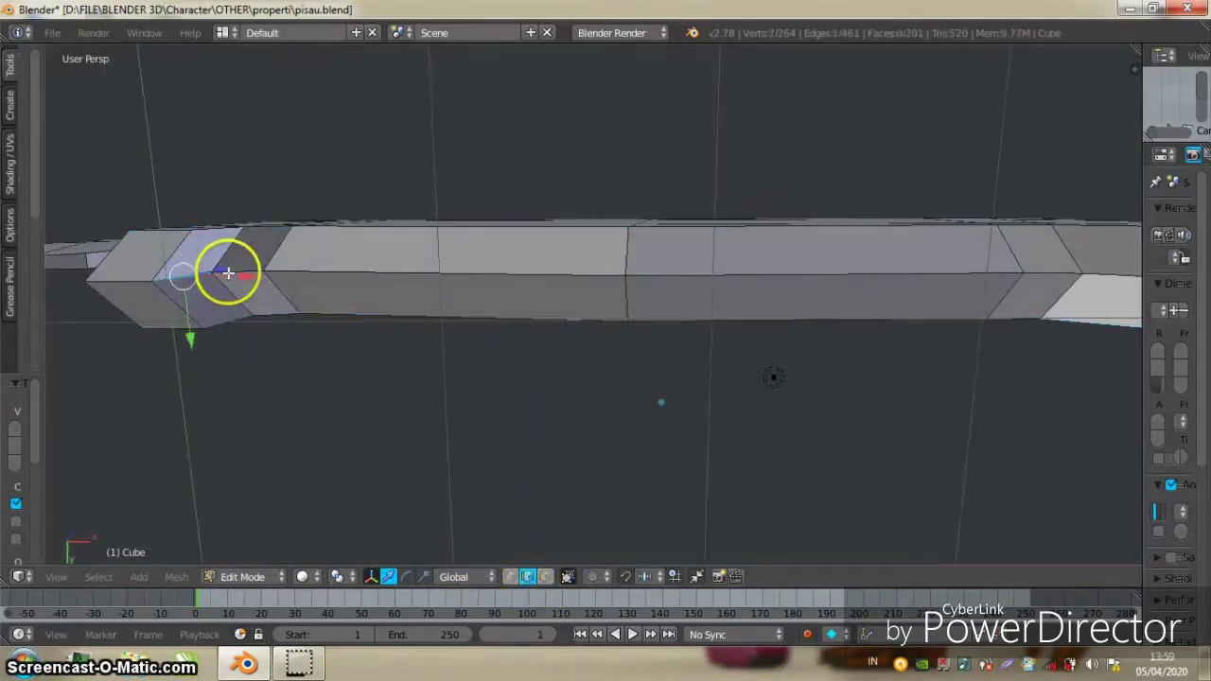
pyautogui.moveTo(260, 295)
pyautogui.mouseDown(button='middle')
pyautogui.moveTo(281, 273)
pyautogui.moveTo(237, 271)
pyautogui.mouseUp(button='middle')
pyautogui.keyDown('shift'); pyautogui.rightClick(275, 272); pyautogui.keyUp('shift')
pyautogui.keyDown('shift'); pyautogui.rightClick(238, 271); pyautogui.keyUp('shift')
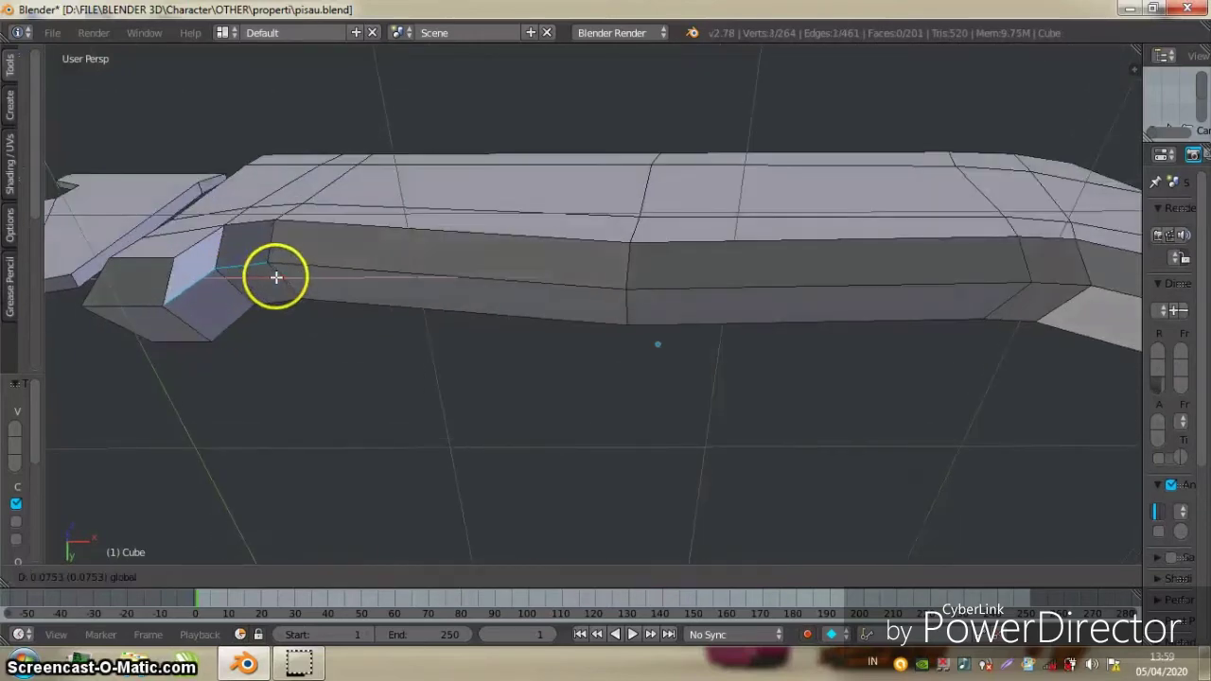
pyautogui.moveTo(319, 275)
pyautogui.mouseDown(button='middle')
pyautogui.moveTo(584, 281)
pyautogui.moveTo(665, 299)
pyautogui.mouseUp(button='middle')
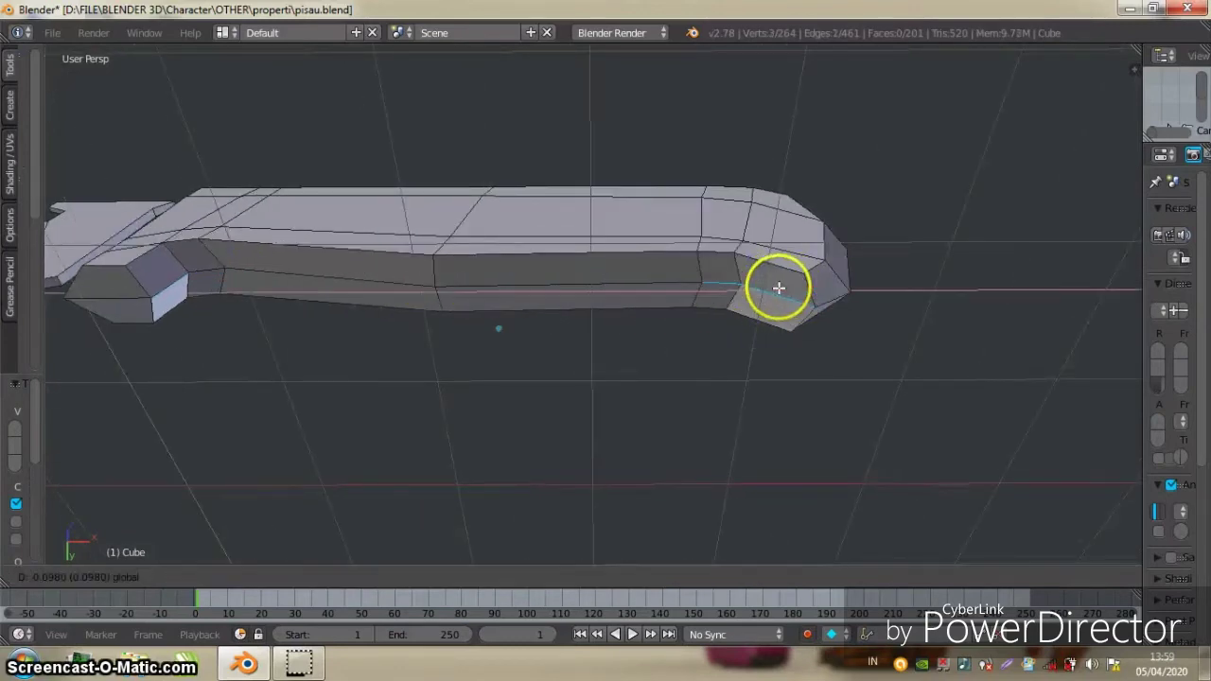
pyautogui.moveTo(735, 271)
pyautogui.mouseDown(button='middle')
pyautogui.moveTo(666, 344)
pyautogui.moveTo(644, 230)
pyautogui.moveTo(460, 287)
pyautogui.moveTo(531, 337)
pyautogui.moveTo(571, 273)
pyautogui.moveTo(690, 214)
pyautogui.moveTo(733, 245)
pyautogui.mouseUp(button='middle')
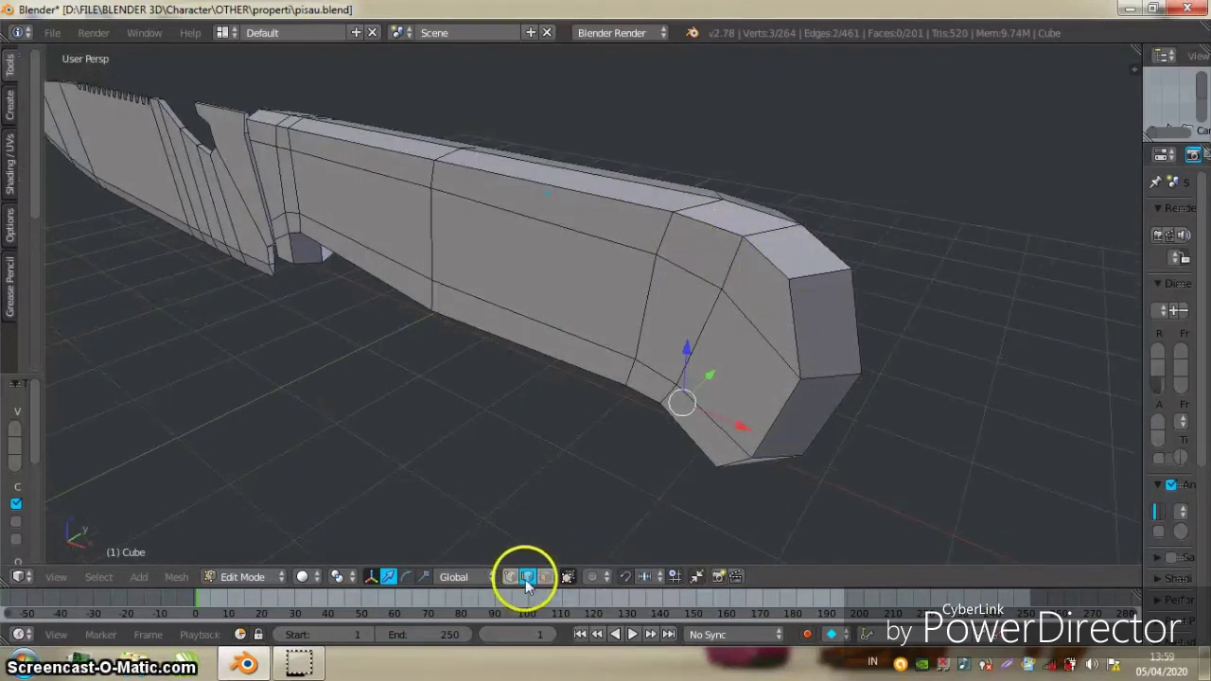
# Select the notch edges near the handle's end and edge-slide that loop along the handle
pyautogui.keyDown('alt'); pyautogui.click(776, 255); pyautogui.keyUp('alt')
pyautogui.moveTo(692, 370); pyautogui.dragTo(724, 379, button='middle')
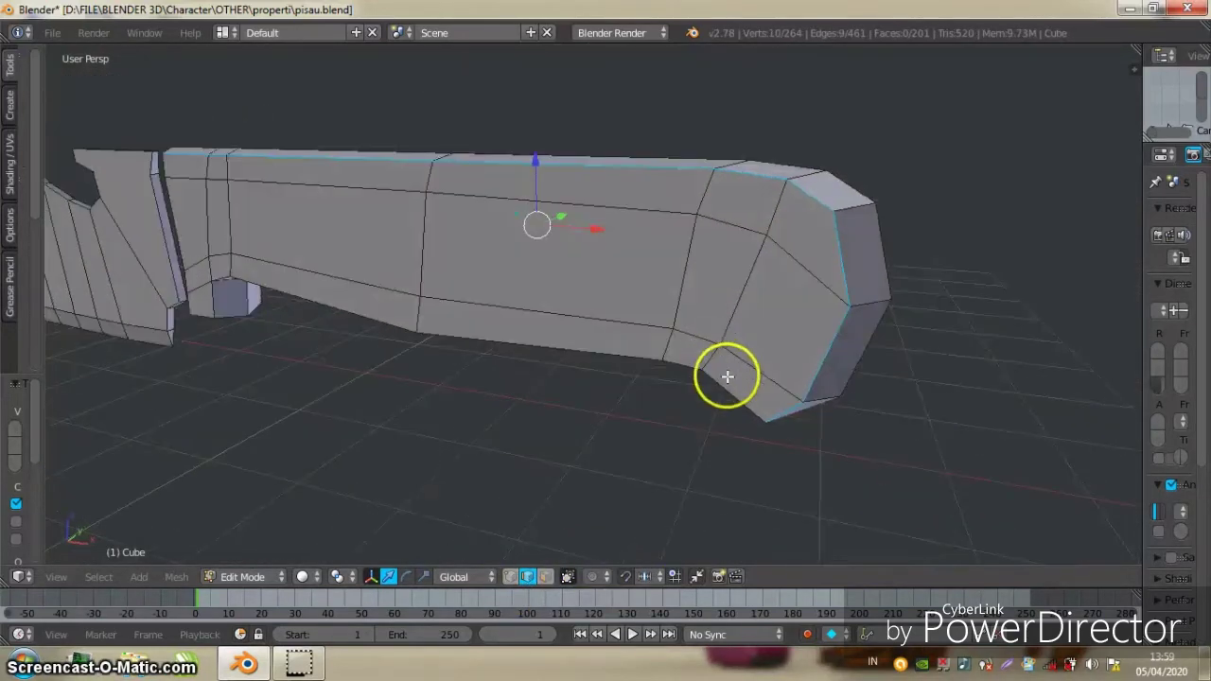
pyautogui.keyDown('alt'); pyautogui.keyDown('shift'); pyautogui.click(700, 372); pyautogui.keyUp('shift'); pyautogui.keyUp('alt')
pyautogui.moveTo(451, 338); pyautogui.dragTo(376, 313, button='middle')
pyautogui.keyDown('shift'); pyautogui.click(271, 328); pyautogui.keyUp('shift')
pyautogui.moveTo(271, 327)
pyautogui.mouseDown(button='middle')
pyautogui.moveTo(398, 308)
pyautogui.moveTo(478, 241)
pyautogui.moveTo(368, 313)
pyautogui.mouseUp(button='middle')
pyautogui.keyDown('shift'); pyautogui.click(368, 312); pyautogui.keyUp('shift')
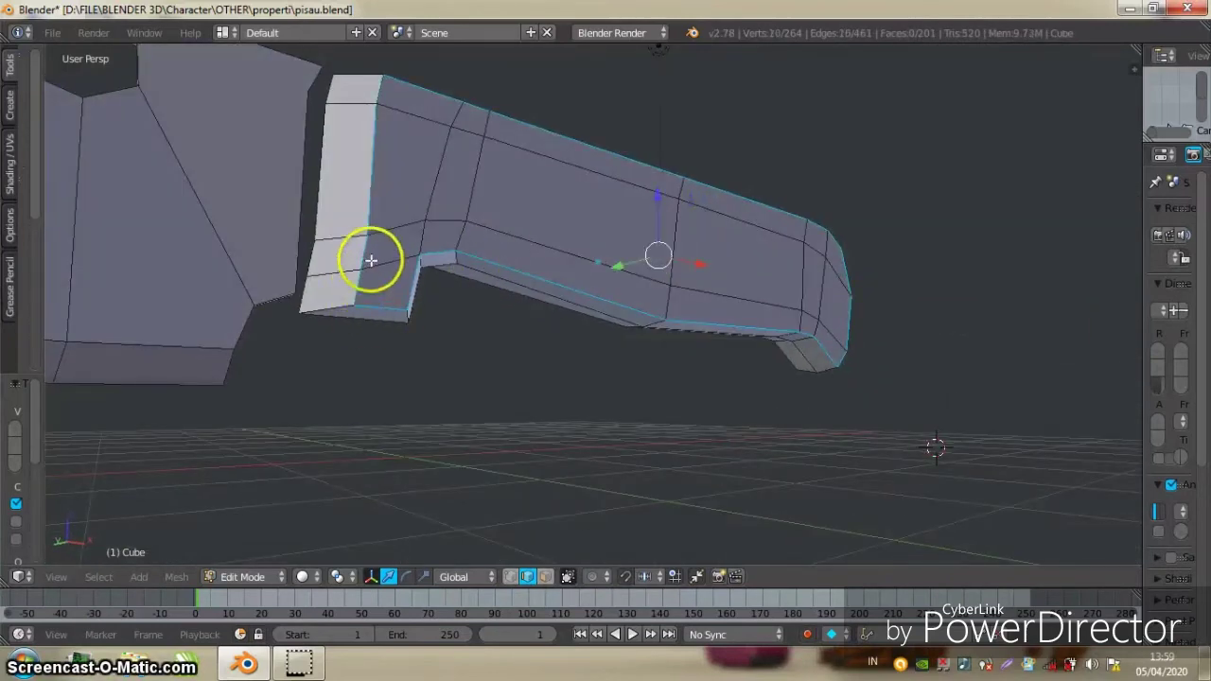
pyautogui.moveTo(370, 260); pyautogui.dragTo(394, 270, button='middle')
pyautogui.press('g')
pyautogui.press('g')
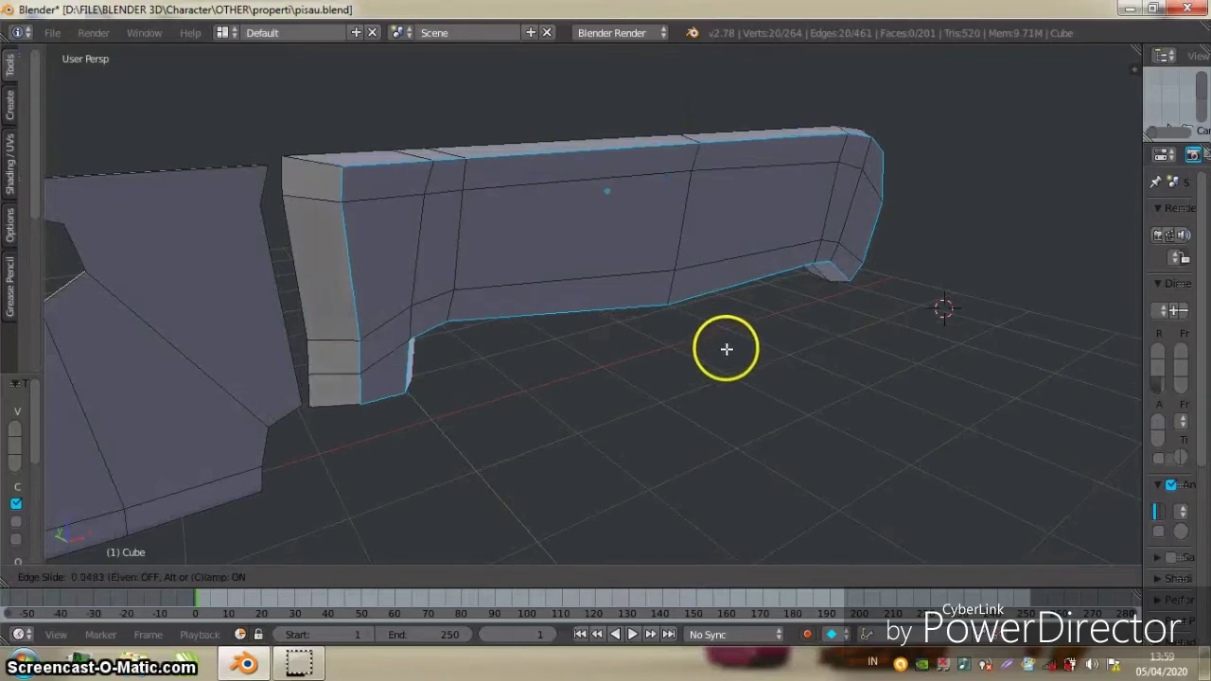
pyautogui.click(719, 346)
# Deselect all, then select the handle-end edges and move those vertices up and right
pyautogui.moveTo(716, 344)
pyautogui.mouseDown(button='middle')
pyautogui.moveTo(465, 273)
pyautogui.moveTo(606, 345)
pyautogui.mouseUp(button='middle')
pyautogui.moveTo(534, 295)
pyautogui.mouseDown(button='middle')
pyautogui.moveTo(608, 292)
pyautogui.moveTo(540, 316)
pyautogui.moveTo(560, 304)
pyautogui.moveTo(446, 303)
pyautogui.mouseUp(button='middle')
pyautogui.press('a')
pyautogui.scroll(1, 439, 303)
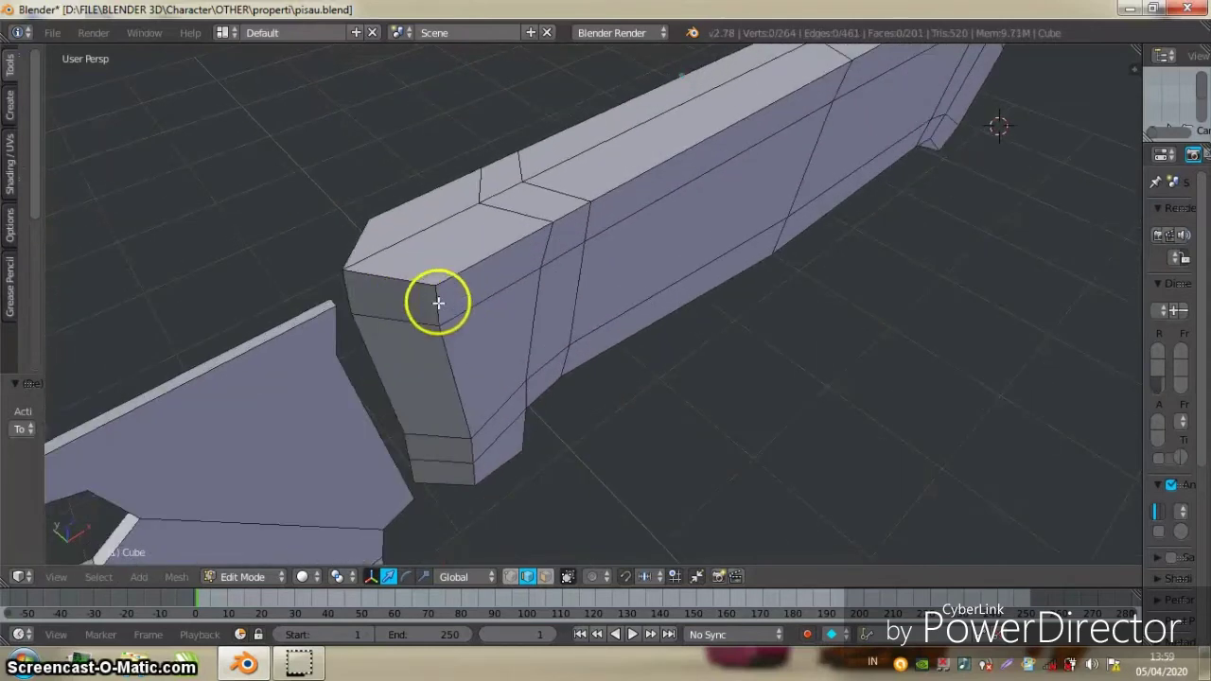
pyautogui.moveTo(405, 379); pyautogui.dragTo(552, 378, button='middle')
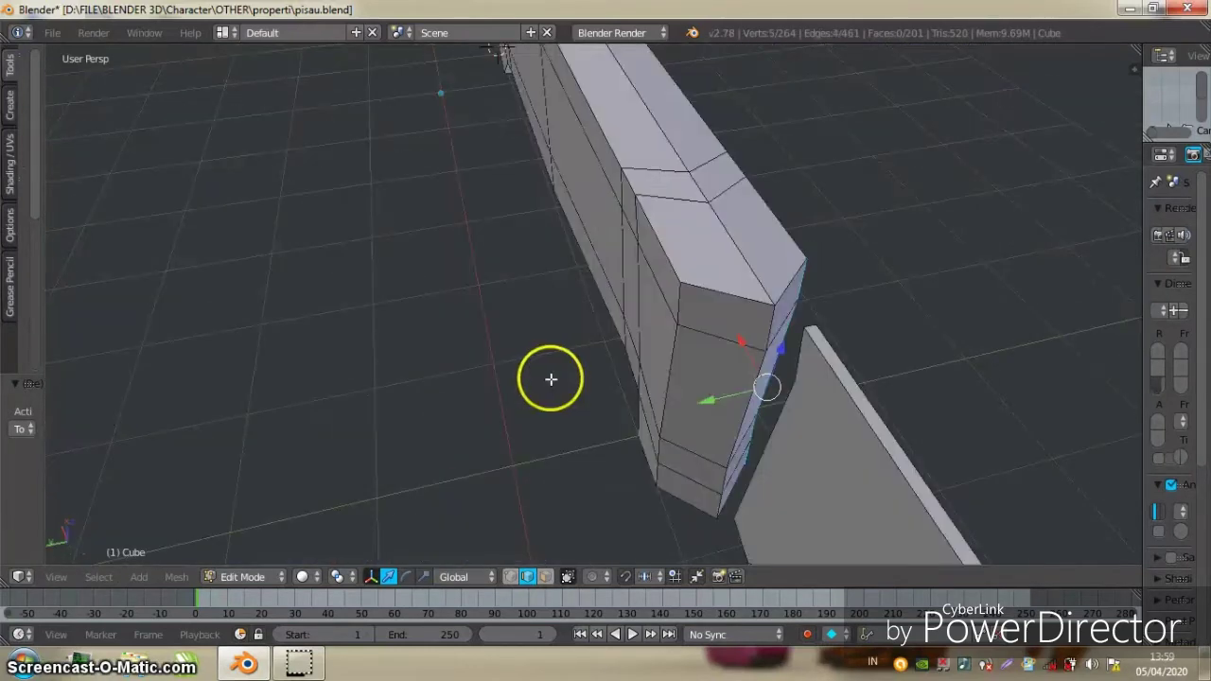
pyautogui.keyDown('shift'); pyautogui.rightClick(676, 470); pyautogui.keyUp('shift')
pyautogui.moveTo(687, 381); pyautogui.dragTo(638, 364, button='middle')
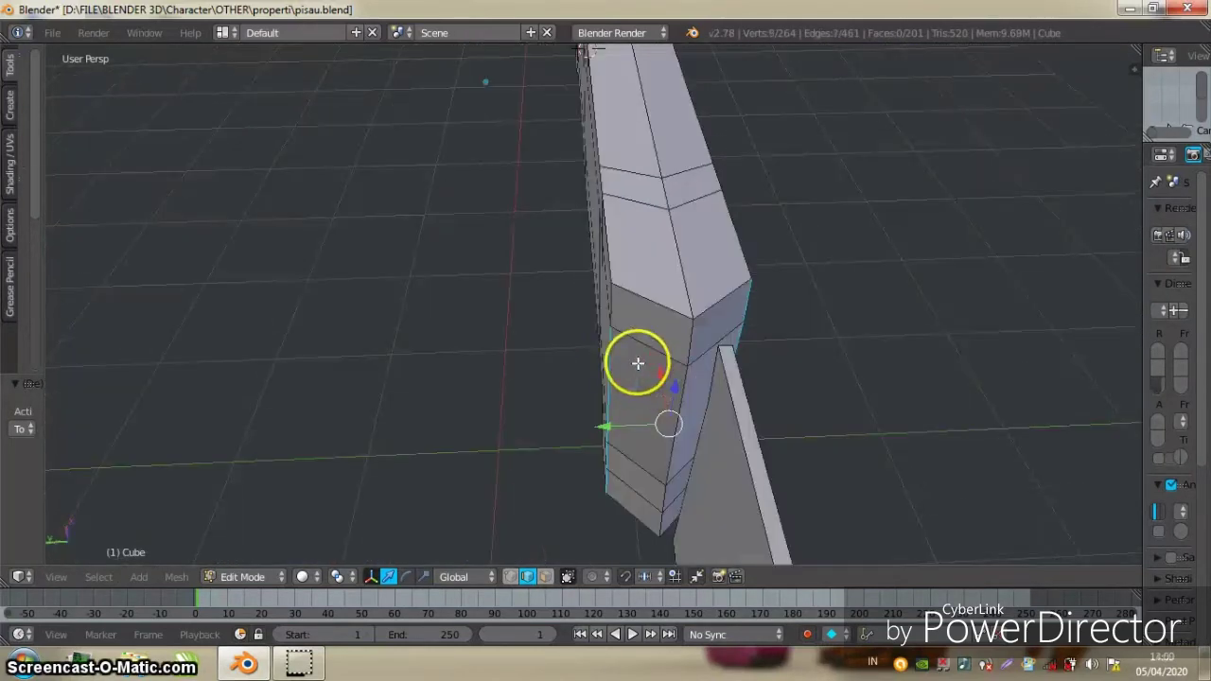
pyautogui.moveTo(610, 321); pyautogui.dragTo(503, 362, button='middle')
pyautogui.keyDown('shift'); pyautogui.rightClick(478, 413); pyautogui.keyUp('shift')
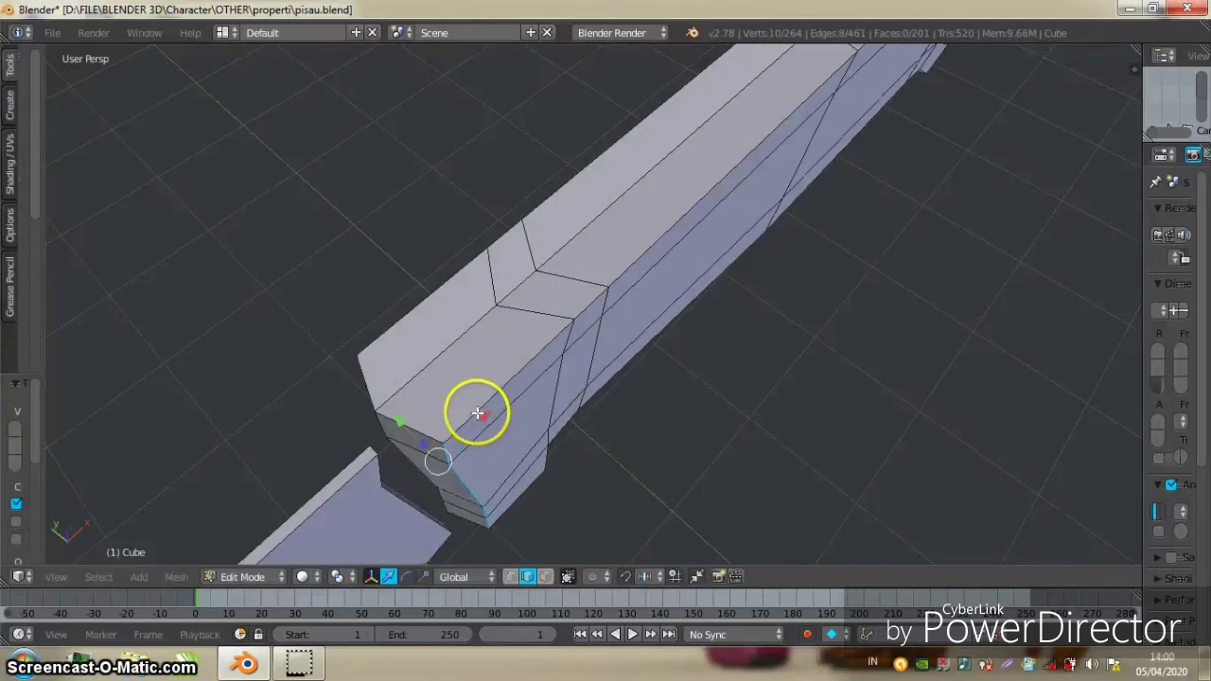
pyautogui.moveTo(481, 414); pyautogui.dragTo(495, 360)
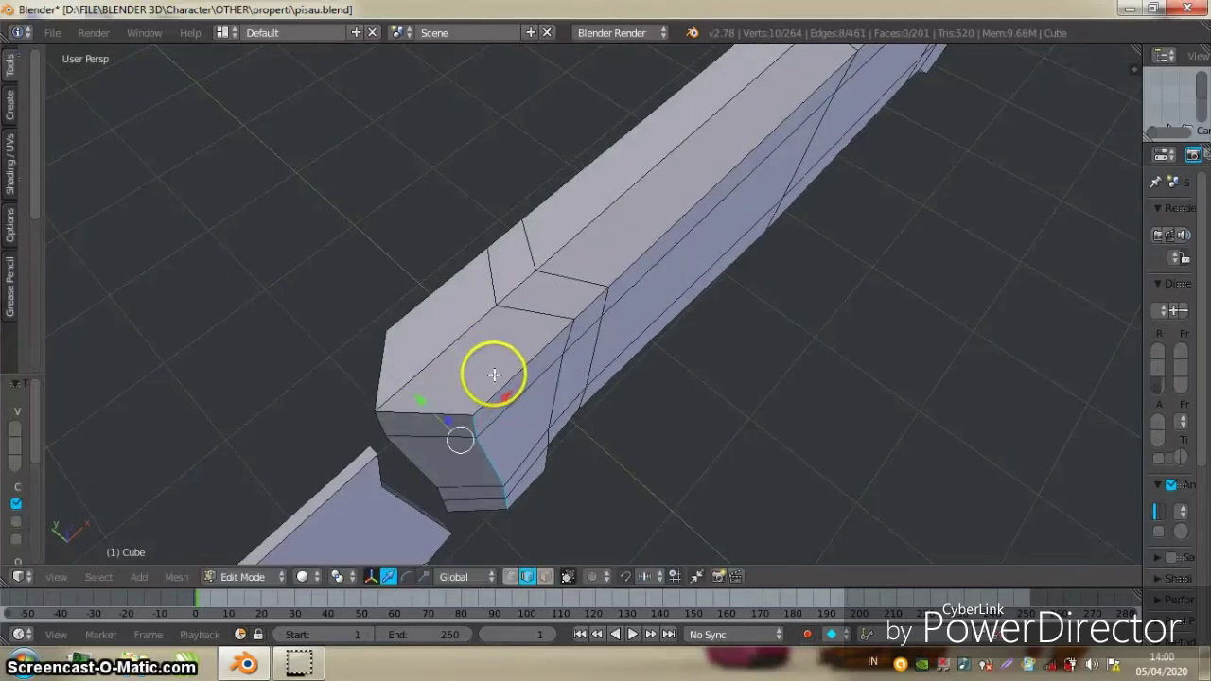
# Add two loop cuts through the handle end and select edges and vertices there
pyautogui.hotkey('ctrl', 'r')
pyautogui.click(441, 394)
pyautogui.moveTo(441, 401); pyautogui.dragTo(460, 392, button='middle')
pyautogui.rightClick(455, 296)
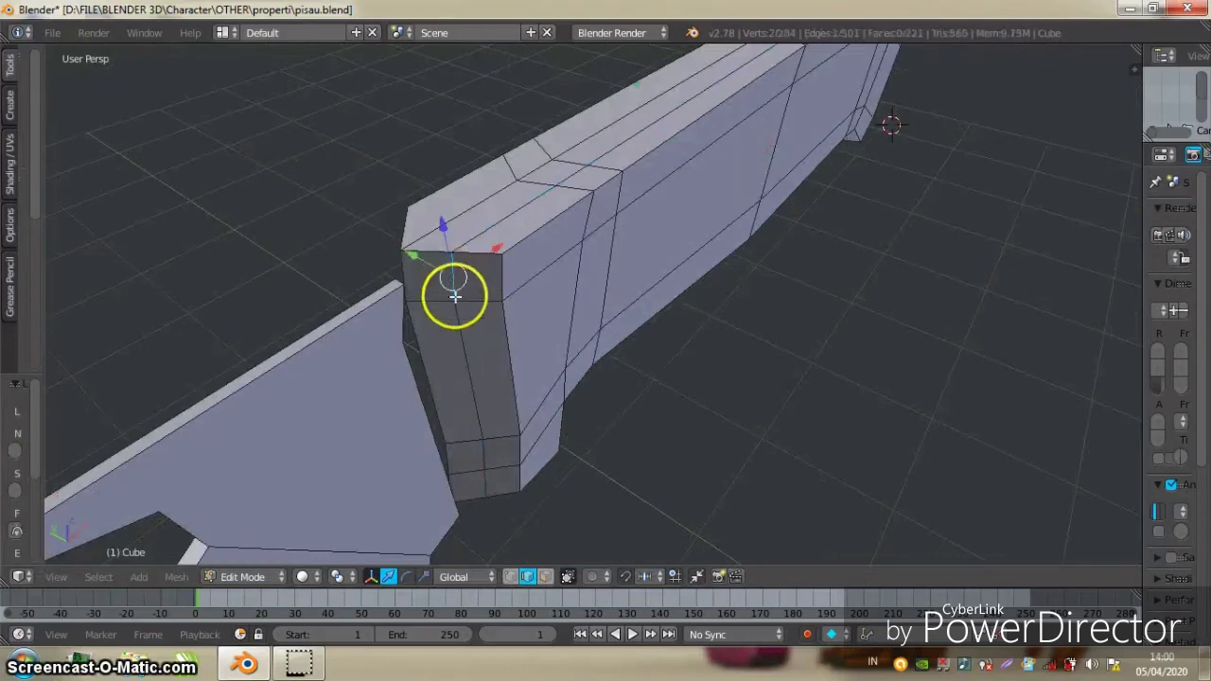
pyautogui.moveTo(414, 455); pyautogui.dragTo(492, 451, button='middle')
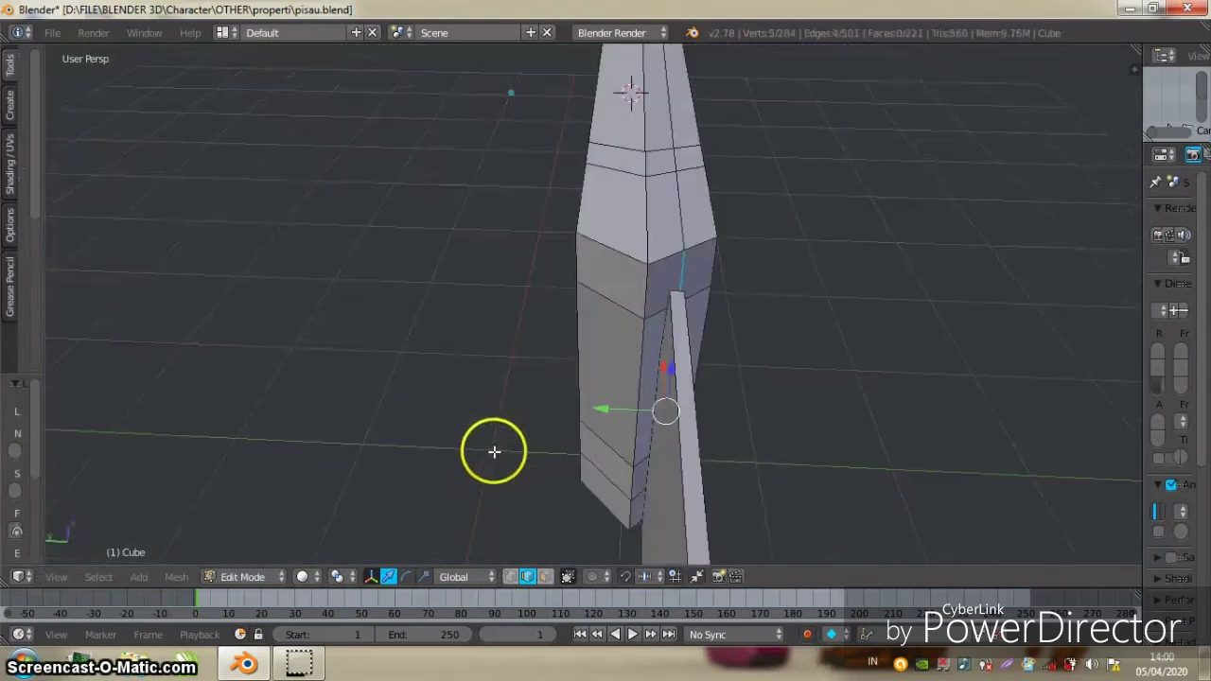
pyautogui.hotkey('ctrl', 'r')
pyautogui.click(619, 337)
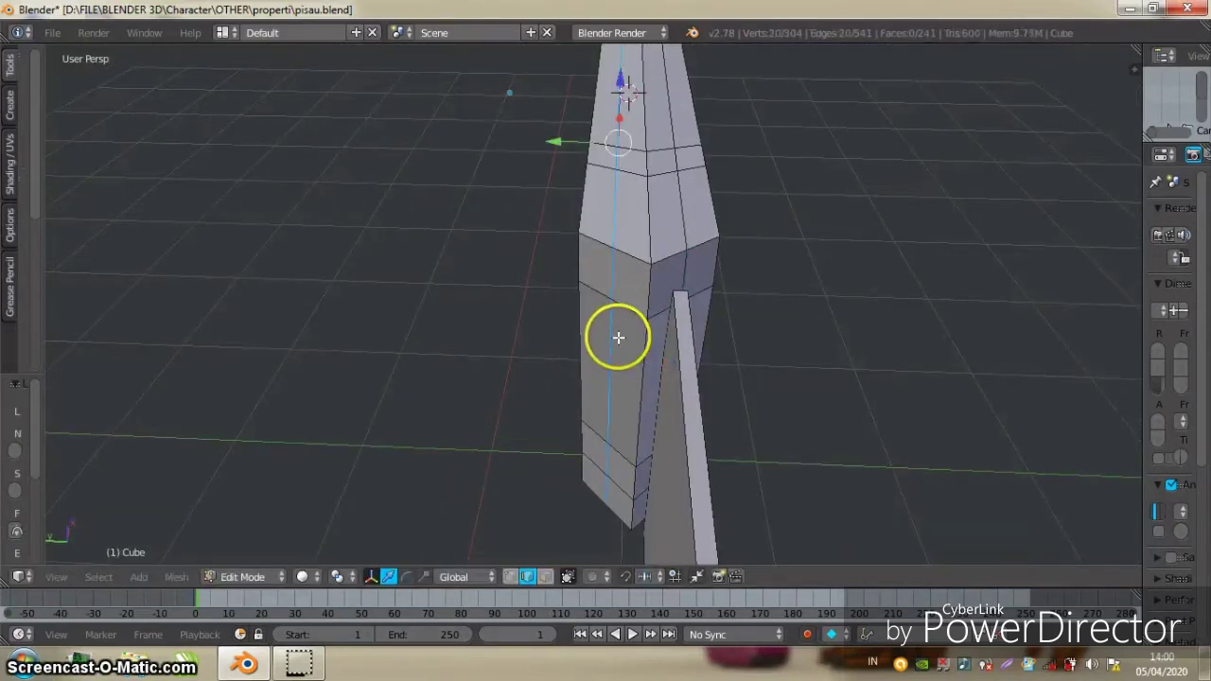
pyautogui.rightClick(611, 261)
pyautogui.keyDown('shift'); pyautogui.rightClick(649, 465); pyautogui.keyUp('shift')
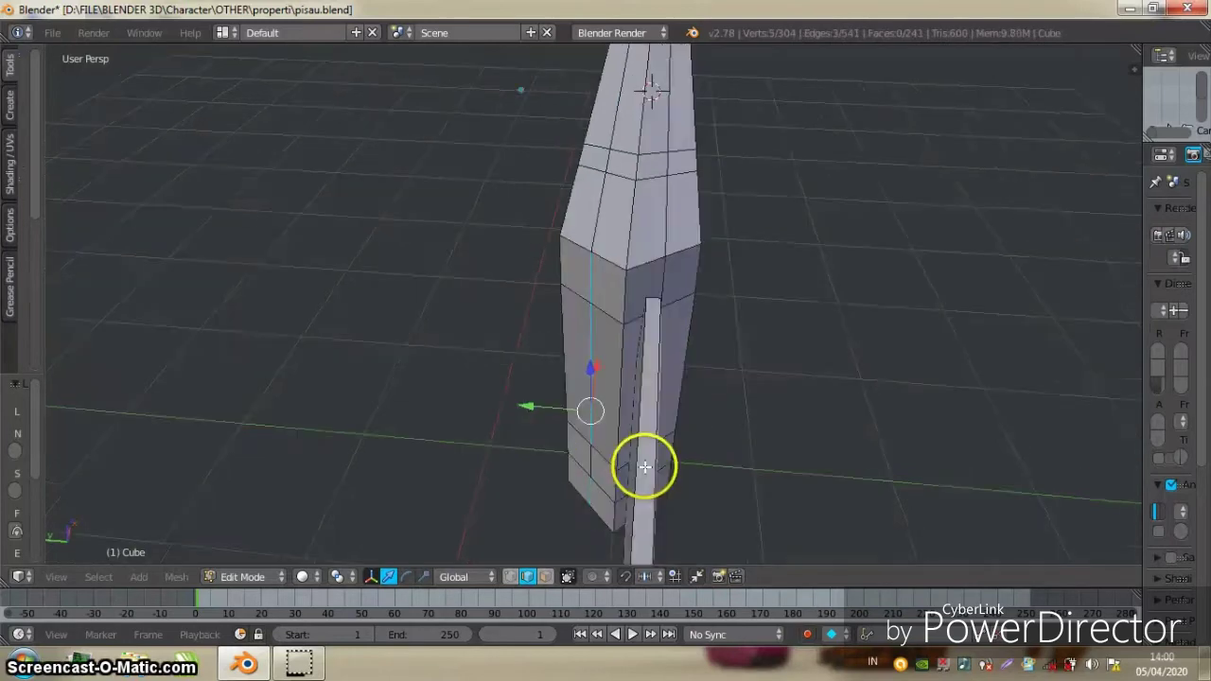
# Add the end vertices, deselect everything, and save the knife file, overwriting it
pyautogui.moveTo(600, 460)
pyautogui.mouseDown(button='middle')
pyautogui.moveTo(536, 455)
pyautogui.moveTo(505, 472)
pyautogui.mouseUp(button='middle')
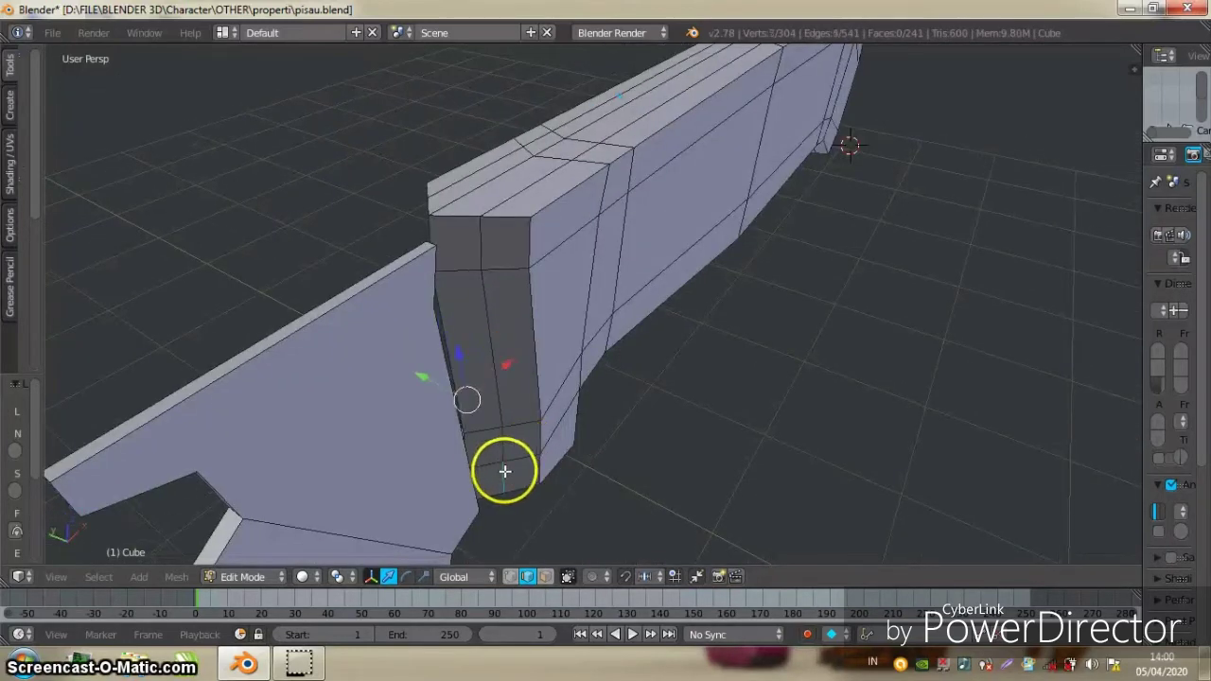
pyautogui.moveTo(485, 255)
pyautogui.mouseDown(button='middle')
pyautogui.moveTo(445, 303)
pyautogui.moveTo(464, 398)
pyautogui.moveTo(479, 306)
pyautogui.moveTo(605, 257)
pyautogui.moveTo(595, 243)
pyautogui.moveTo(718, 252)
pyautogui.moveTo(592, 271)
pyautogui.moveTo(559, 260)
pyautogui.moveTo(641, 303)
pyautogui.moveTo(562, 290)
pyautogui.moveTo(583, 319)
pyautogui.mouseUp(button='middle')
pyautogui.keyDown('shift'); pyautogui.rightClick(452, 403); pyautogui.keyUp('shift')
pyautogui.press('a')
pyautogui.hotkey('ctrl', 's')
pyautogui.click(714, 253)
pyautogui.click(547, 576)
# Select the two thin front faces of the handle and view them in Front Ortho
pyautogui.moveTo(554, 362); pyautogui.dragTo(468, 297, button='middle')
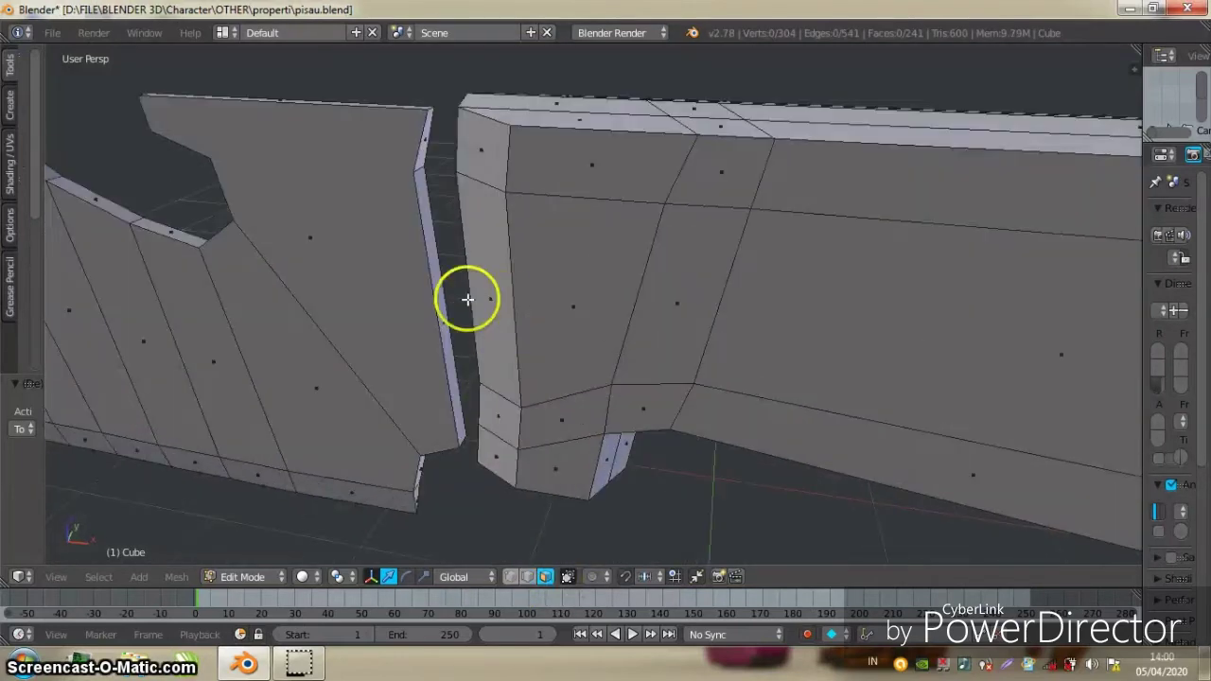
pyautogui.rightClick(435, 289)
pyautogui.moveTo(422, 153)
pyautogui.mouseDown(button='middle')
pyautogui.moveTo(495, 168)
pyautogui.moveTo(605, 249)
pyautogui.mouseUp(button='middle')
pyautogui.keyDown('shift'); pyautogui.rightClick(494, 167); pyautogui.keyUp('shift')
pyautogui.press('KP_3')
pyautogui.press('KP_1')
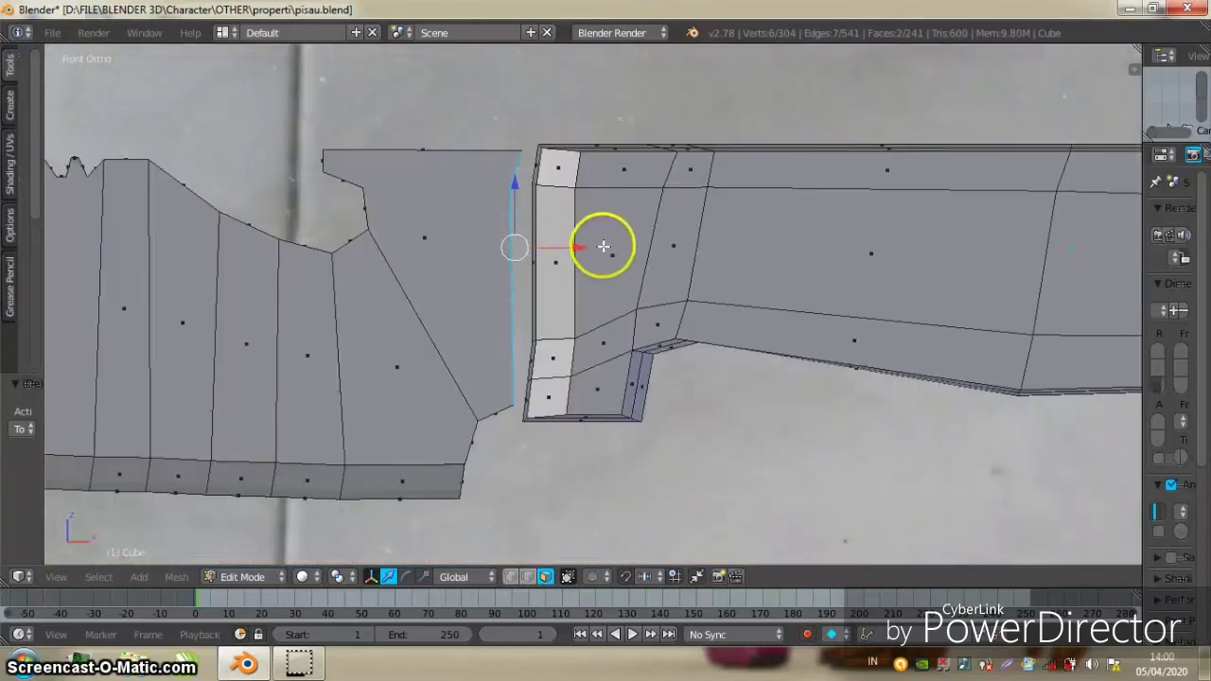
pyautogui.scroll(2, 606, 248)
# Scale the selected faces down and shift them along X
pyautogui.press('s')
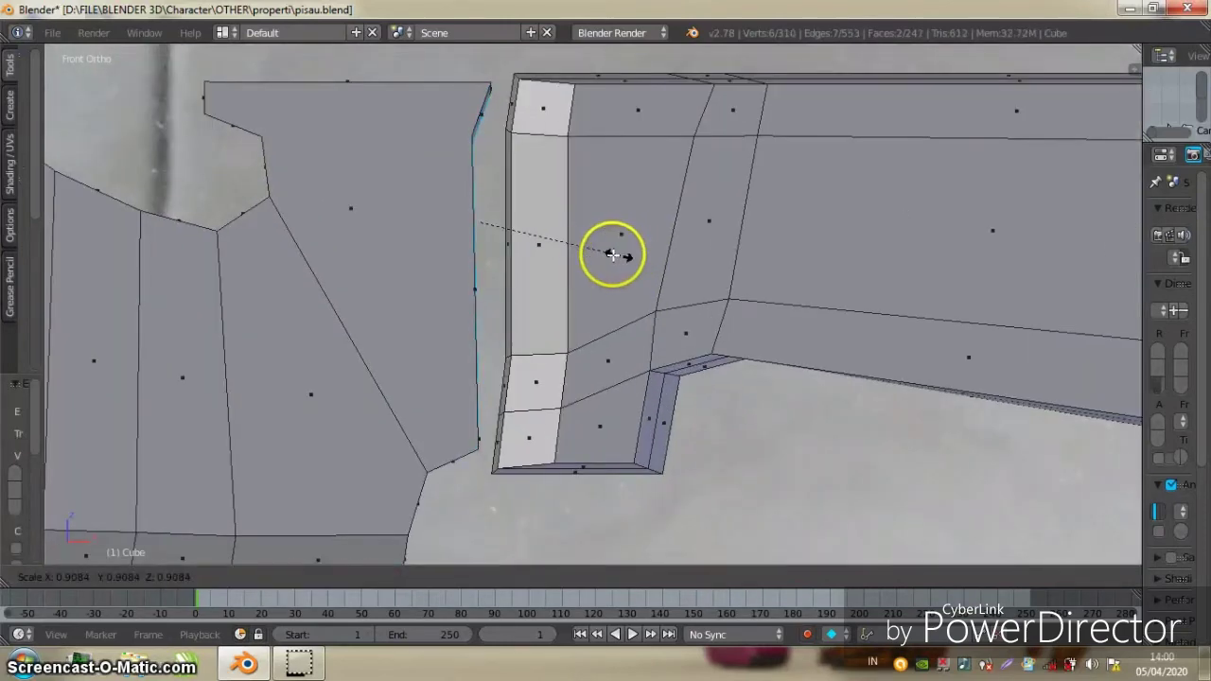
pyautogui.click(613, 254)
pyautogui.press('g')
pyautogui.press('x')
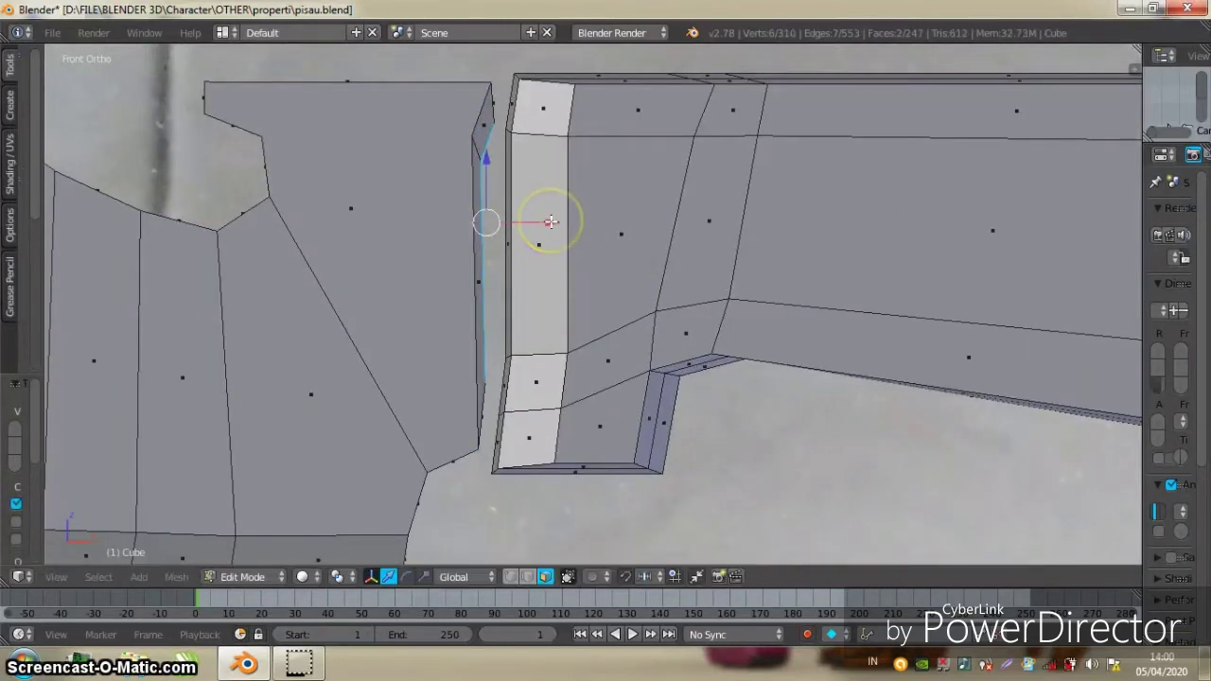
pyautogui.click(549, 217)
# Extrude the faces into a thin guard strip against the blade, then view the knife in perspective
pyautogui.press('e')
pyautogui.click(594, 221)
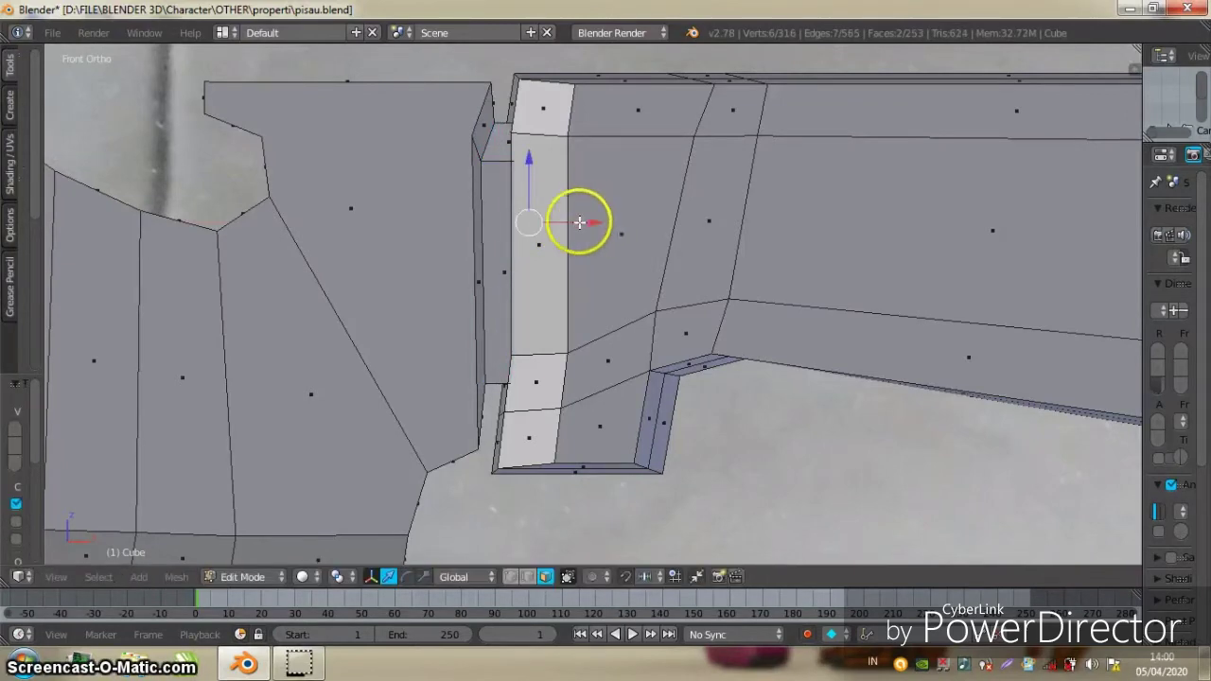
pyautogui.scroll(-3, 578, 222)
pyautogui.scroll(-4, 578, 223)
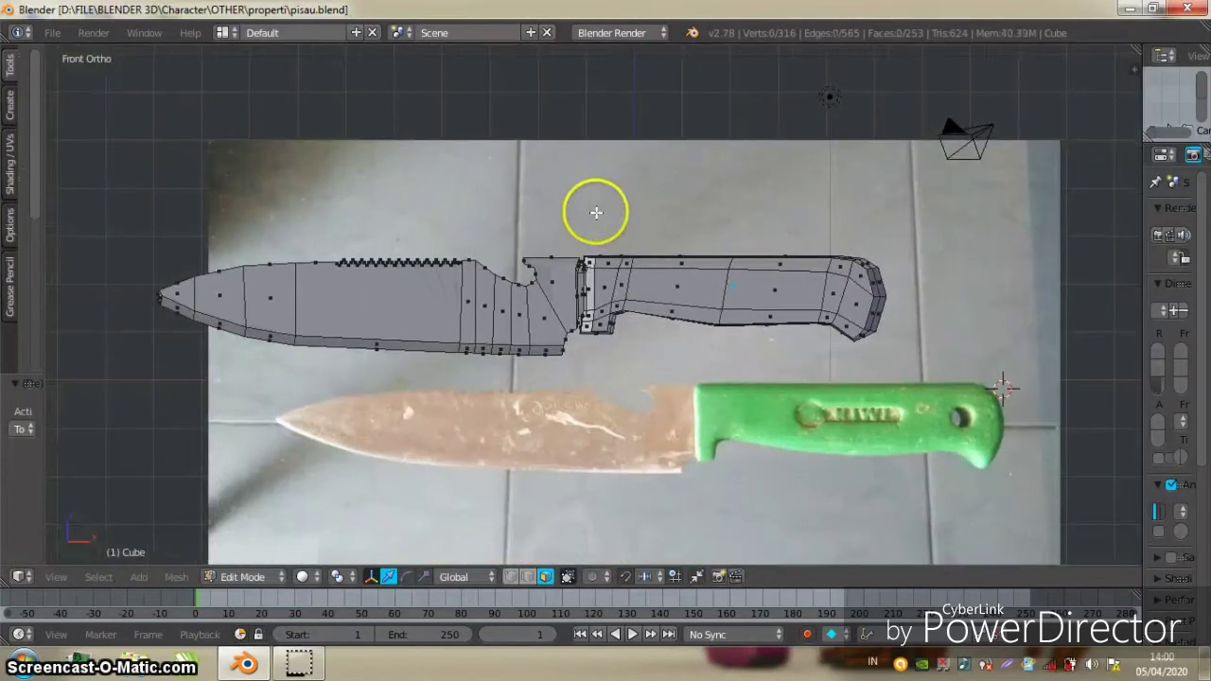
pyautogui.press('KP_5')
pyautogui.moveTo(557, 232)
pyautogui.mouseDown(button='middle')
pyautogui.moveTo(649, 257)
pyautogui.moveTo(996, 257)
pyautogui.mouseUp(button='middle')
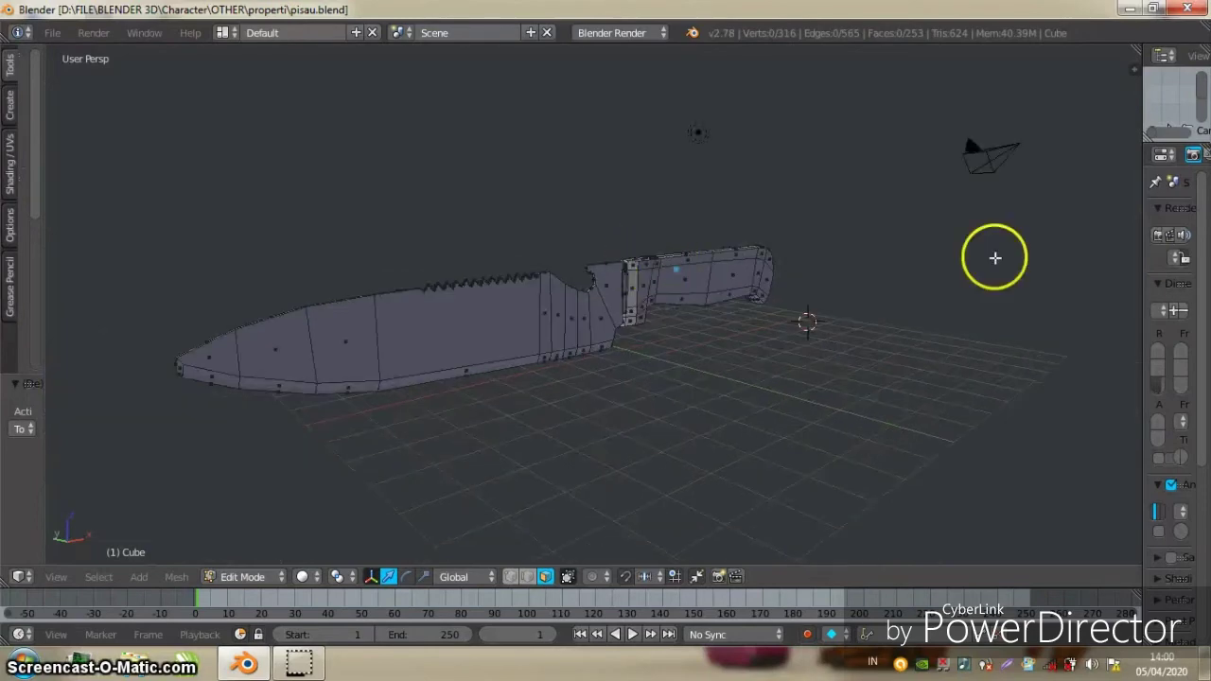
pyautogui.moveTo(1135, 244); pyautogui.dragTo(1001, 244)
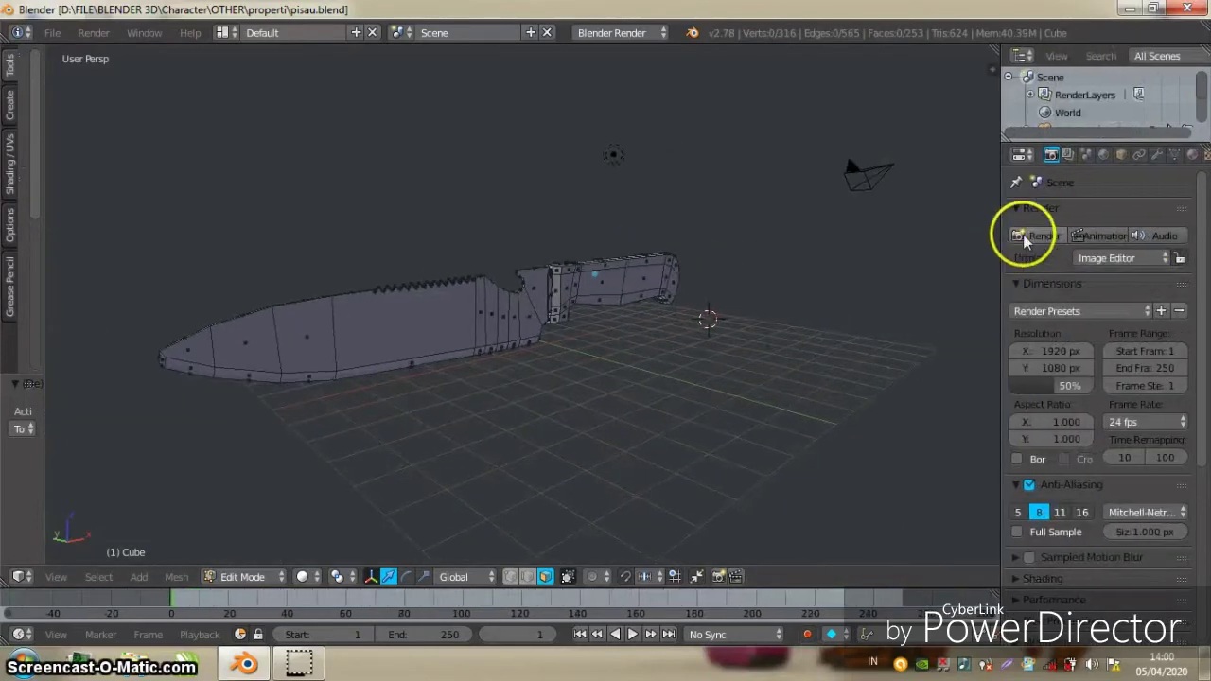
# Add an Edge Split modifier to the knife with the split angle around 35°
pyautogui.click(1157, 154)
pyautogui.click(1129, 216)
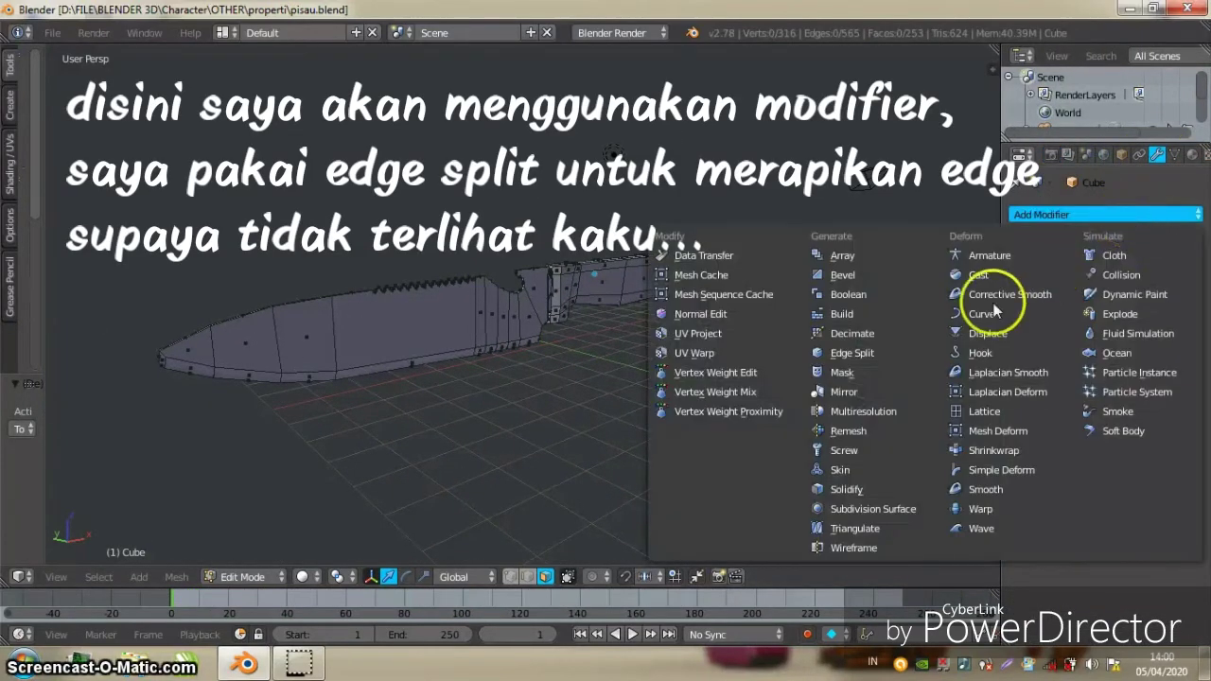
pyautogui.click(852, 353)
pyautogui.moveTo(736, 305)
pyautogui.mouseDown(button='middle')
pyautogui.moveTo(705, 315)
pyautogui.moveTo(744, 300)
pyautogui.mouseUp(button='middle')
pyautogui.press('a')
pyautogui.scroll(3, 704, 315)
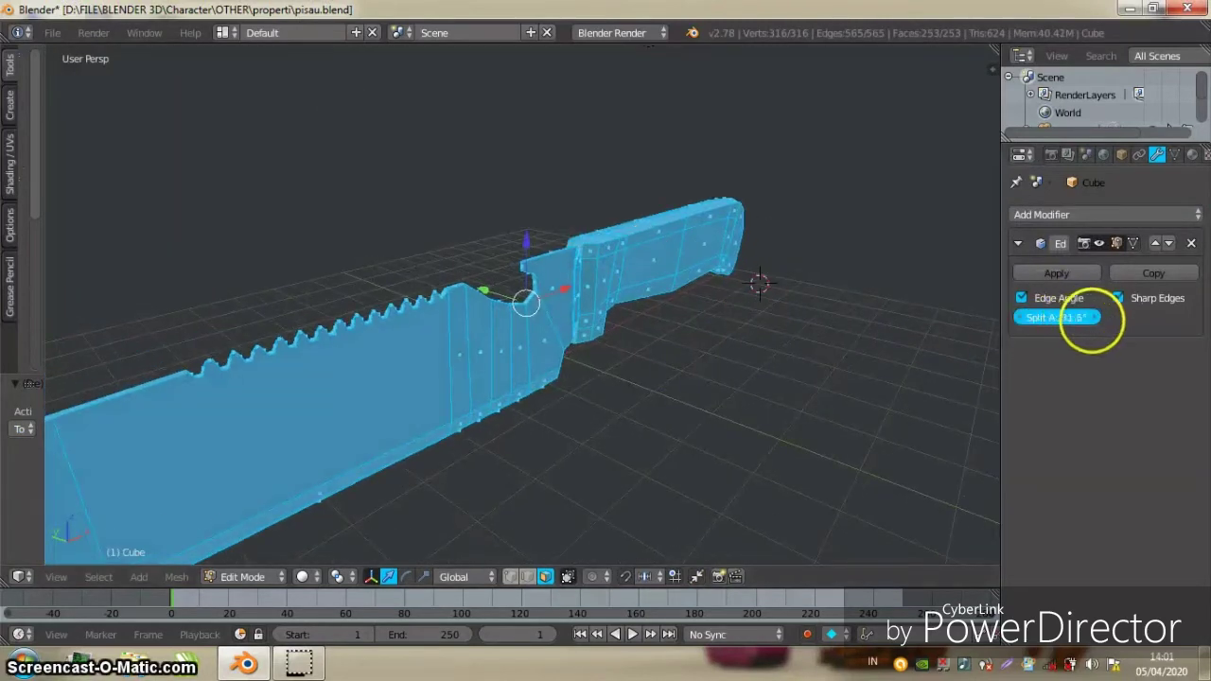
pyautogui.moveTo(1091, 320); pyautogui.dragTo(1159, 325)
# Inspect the knife's edges and settle the Edge Split angle at 44.7°
pyautogui.moveTo(563, 318)
pyautogui.mouseDown(button='middle')
pyautogui.moveTo(597, 305)
pyautogui.moveTo(545, 308)
pyautogui.moveTo(616, 284)
pyautogui.mouseUp(button='middle')
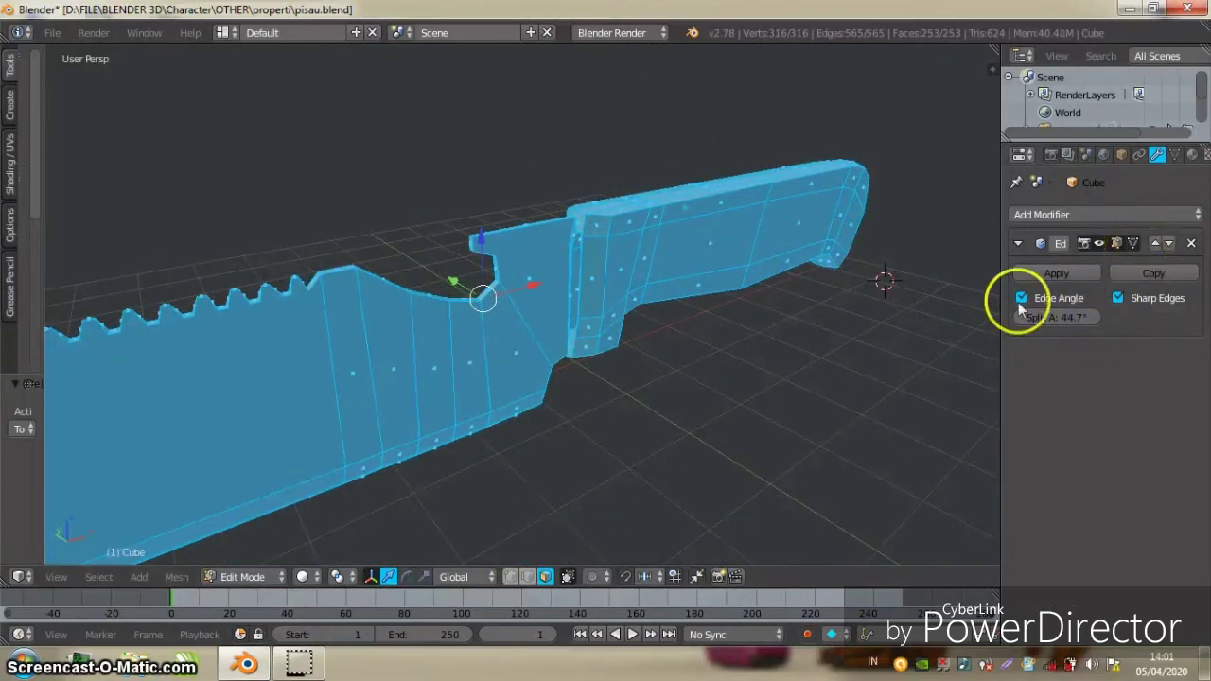
pyautogui.moveTo(605, 312)
pyautogui.mouseDown(button='middle')
pyautogui.moveTo(521, 319)
pyautogui.moveTo(1023, 353)
pyautogui.mouseUp(button='middle')
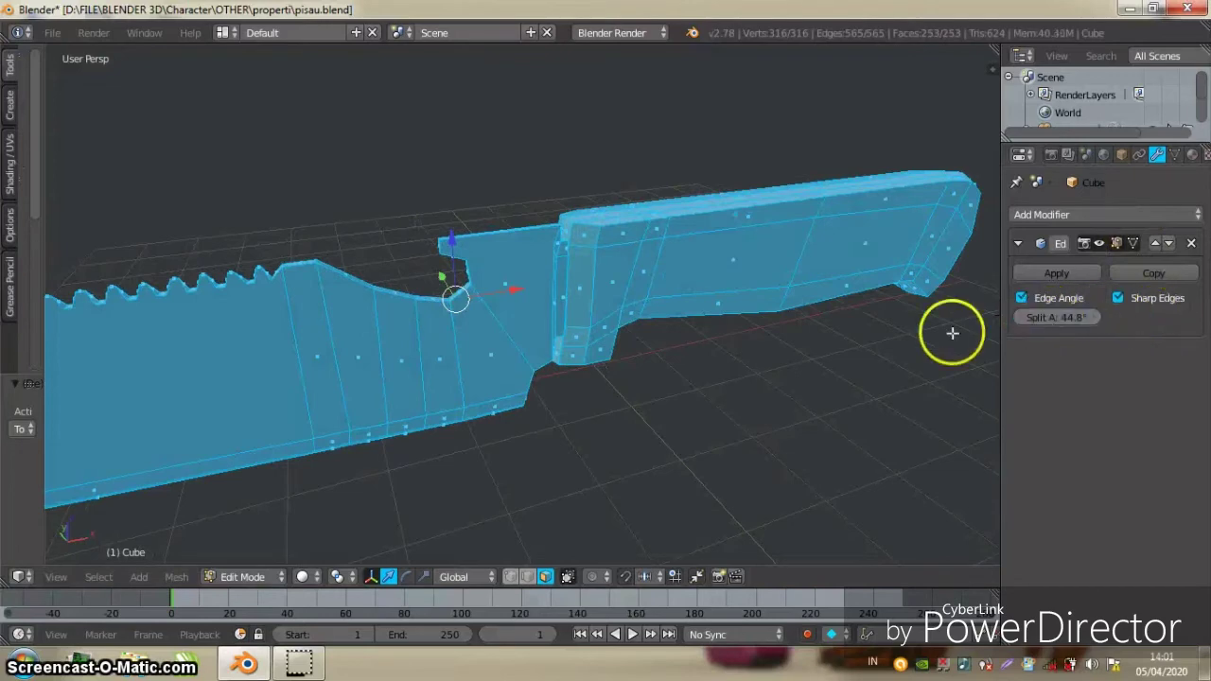
pyautogui.press('a')
pyautogui.moveTo(630, 325); pyautogui.dragTo(856, 317, button='middle')
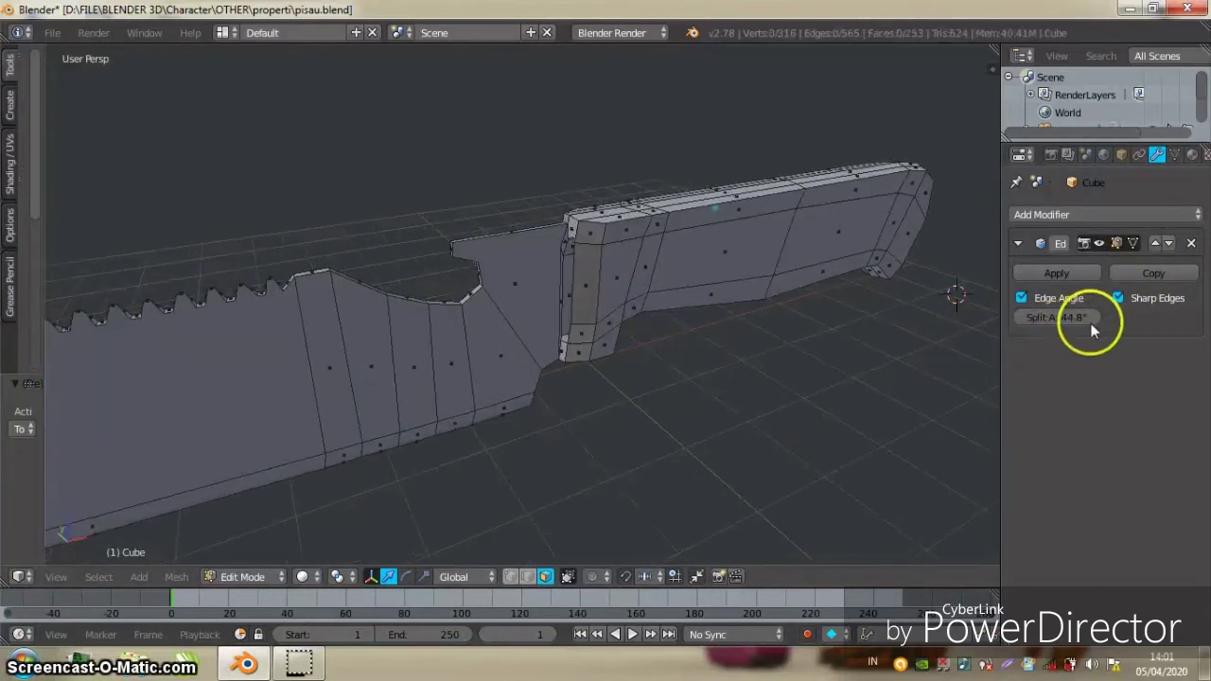
pyautogui.moveTo(1093, 329); pyautogui.dragTo(924, 315)
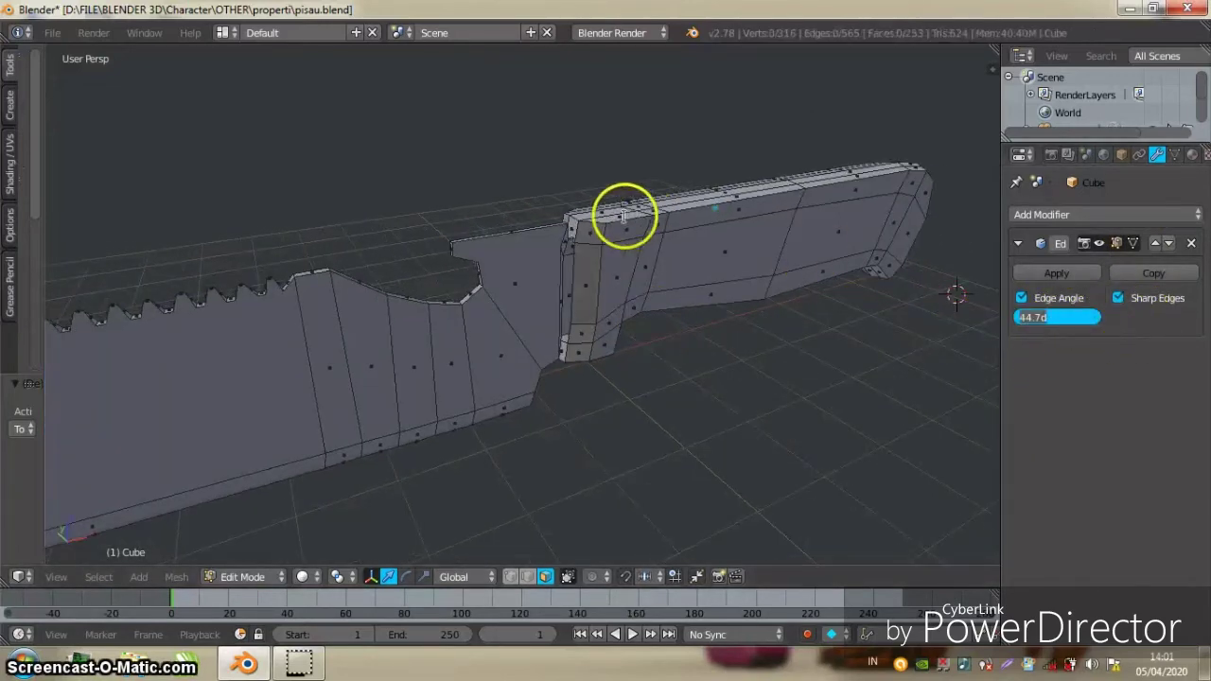
pyautogui.moveTo(806, 300)
pyautogui.mouseDown(button='middle')
pyautogui.moveTo(638, 293)
pyautogui.moveTo(673, 279)
pyautogui.moveTo(392, 217)
pyautogui.moveTo(852, 249)
pyautogui.mouseUp(button='middle')
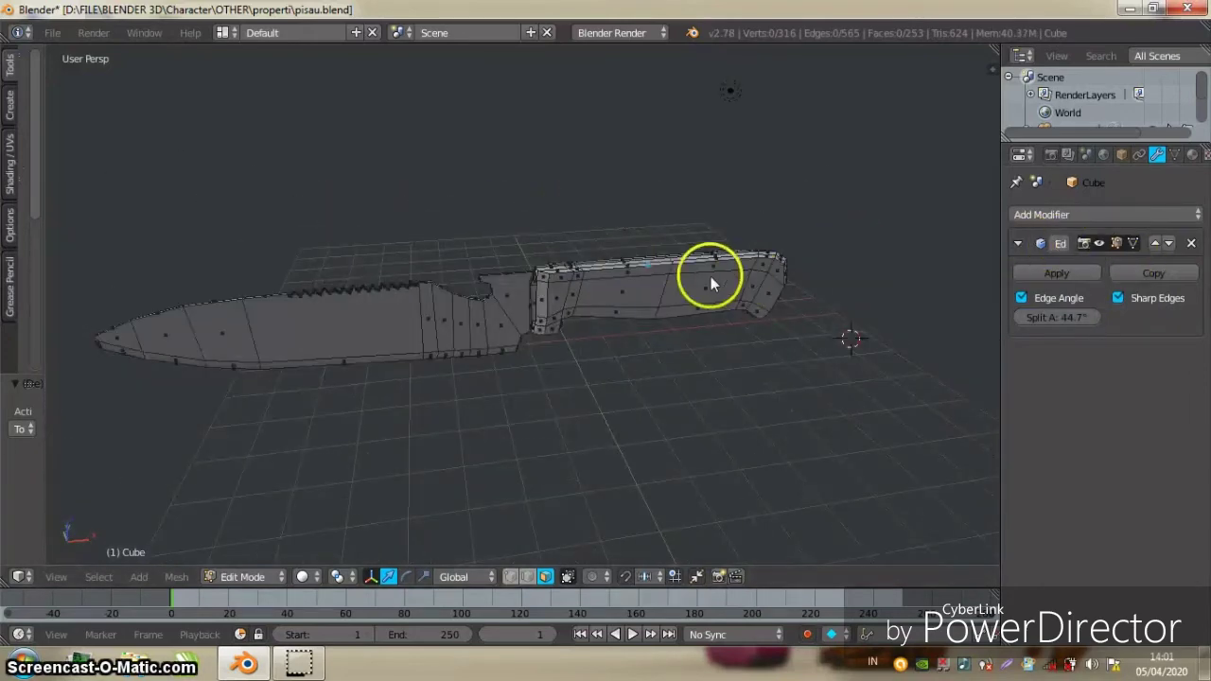
pyautogui.scroll(5, 709, 278)
# Apply smooth shading in Object Mode, then return to Edit Mode over the handle
pyautogui.press('Tab')
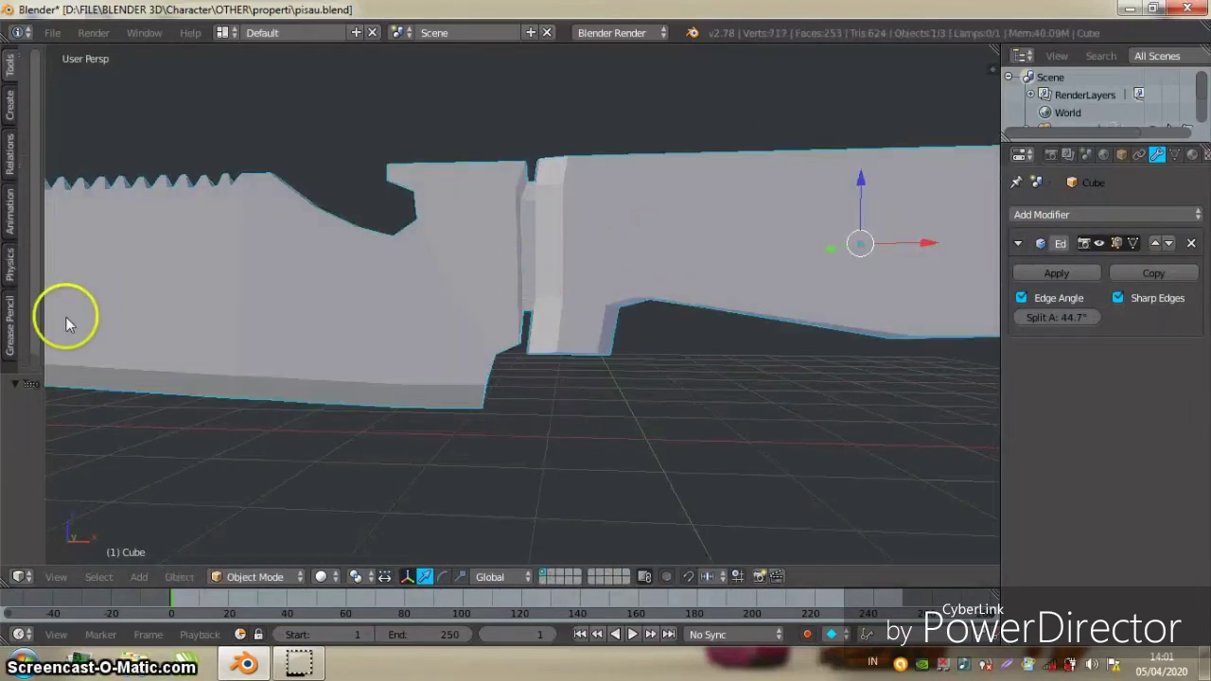
pyautogui.moveTo(43, 297); pyautogui.dragTo(232, 303)
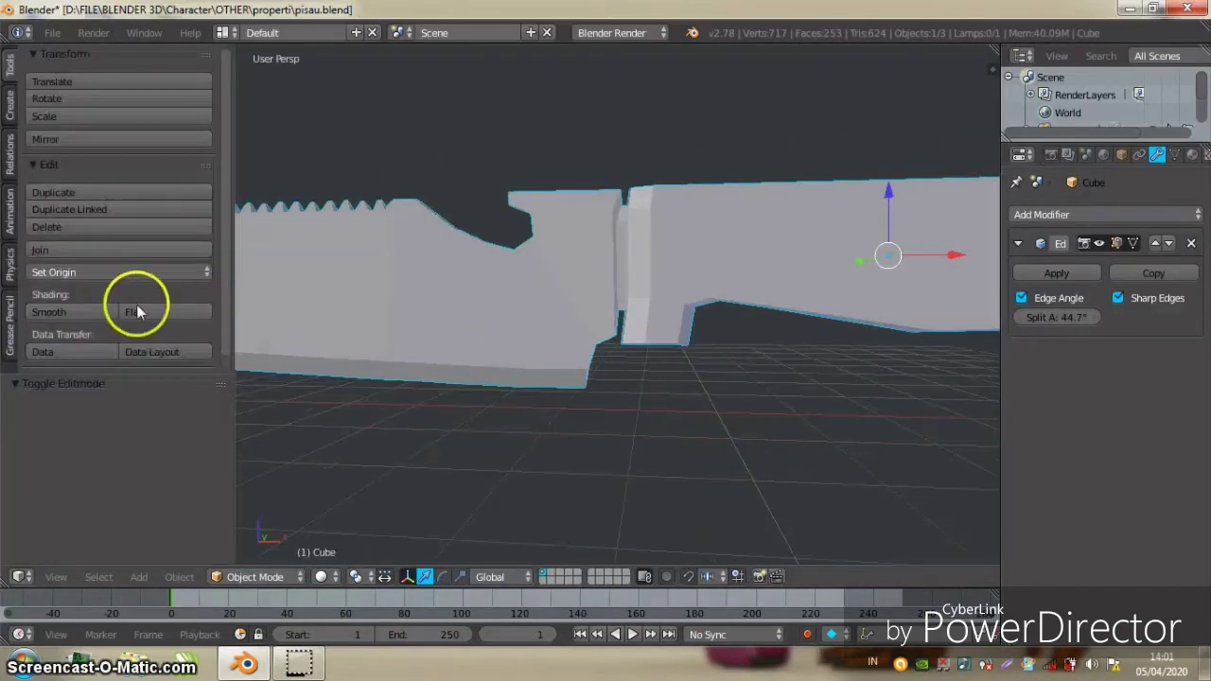
pyautogui.click(76, 320)
pyautogui.press('t')
pyautogui.moveTo(472, 265); pyautogui.dragTo(487, 245, button='middle')
pyautogui.press('Tab')
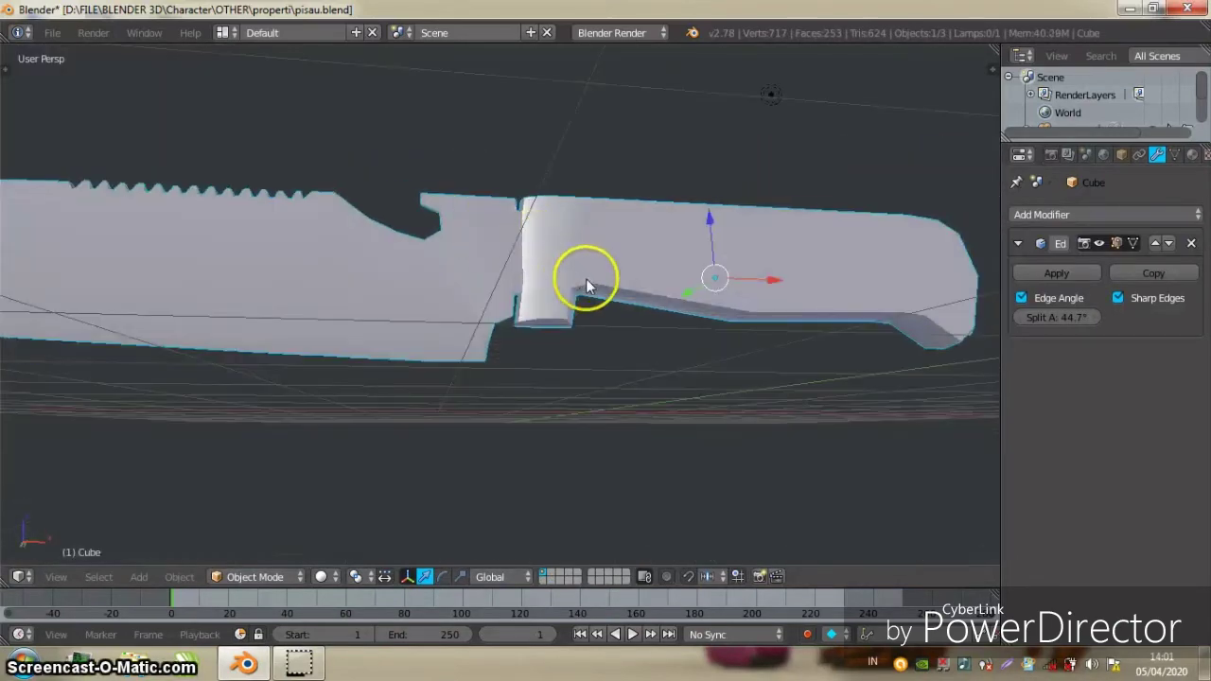
pyautogui.scroll(2, 586, 279)
pyautogui.moveTo(596, 331); pyautogui.dragTo(589, 278, button='middle')
pyautogui.hotkey('ctrl', 'r')
# Commit the loop cut on the handle and flatten the selected vertices to zero along X
pyautogui.click(590, 282)
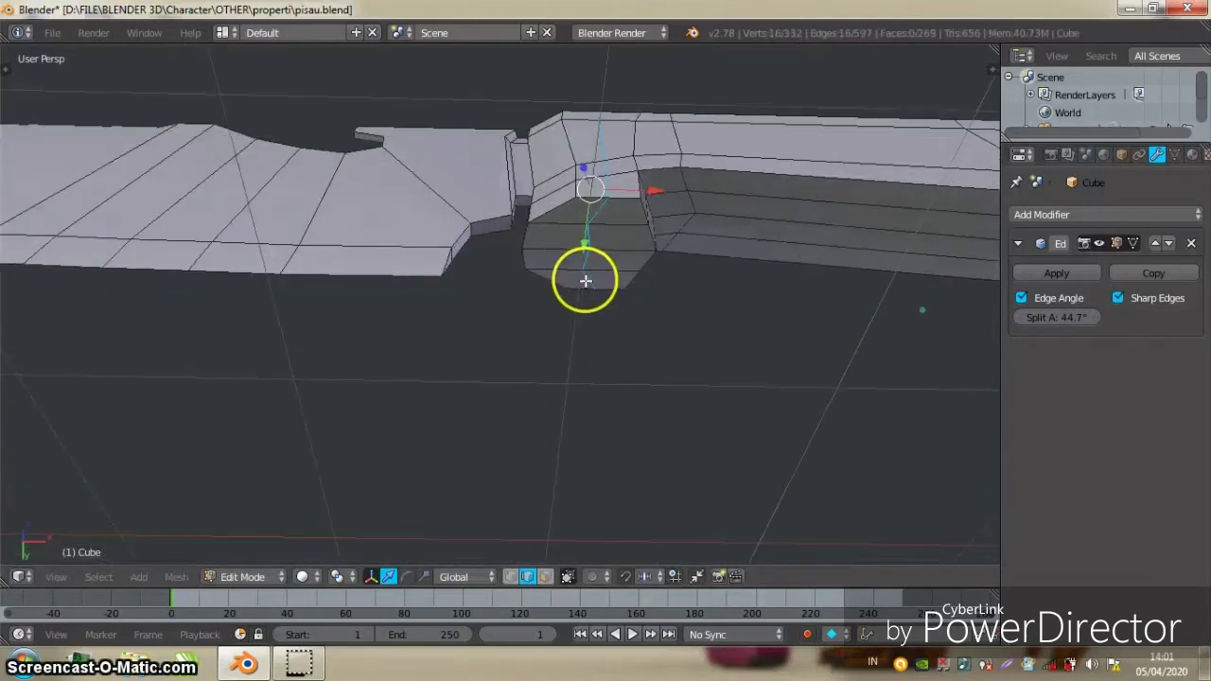
pyautogui.keyDown('shift'); pyautogui.rightClick(592, 221); pyautogui.keyUp('shift')
pyautogui.moveTo(594, 227)
pyautogui.mouseDown(button='middle')
pyautogui.moveTo(589, 252)
pyautogui.moveTo(622, 335)
pyautogui.moveTo(614, 349)
pyautogui.moveTo(600, 242)
pyautogui.moveTo(668, 273)
pyautogui.mouseUp(button='middle')
pyautogui.press('s')
pyautogui.press('x')
pyautogui.write('0')
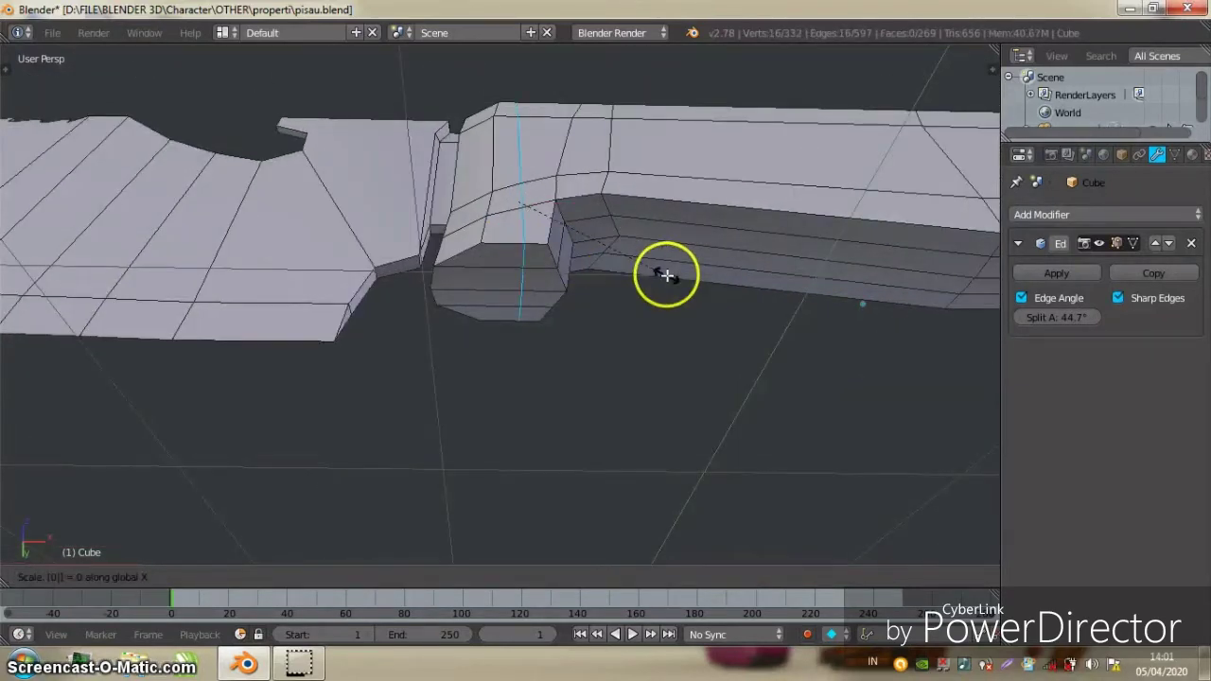
pyautogui.press('Return')
# Knife-cut a new edge across the handle's front end
pyautogui.moveTo(446, 249)
pyautogui.mouseDown(button='middle')
pyautogui.moveTo(533, 179)
pyautogui.moveTo(638, 273)
pyautogui.moveTo(686, 271)
pyautogui.moveTo(631, 257)
pyautogui.moveTo(654, 286)
pyautogui.moveTo(541, 289)
pyautogui.mouseUp(button='middle')
pyautogui.press('k')
pyautogui.click(682, 288)
pyautogui.press('Return')
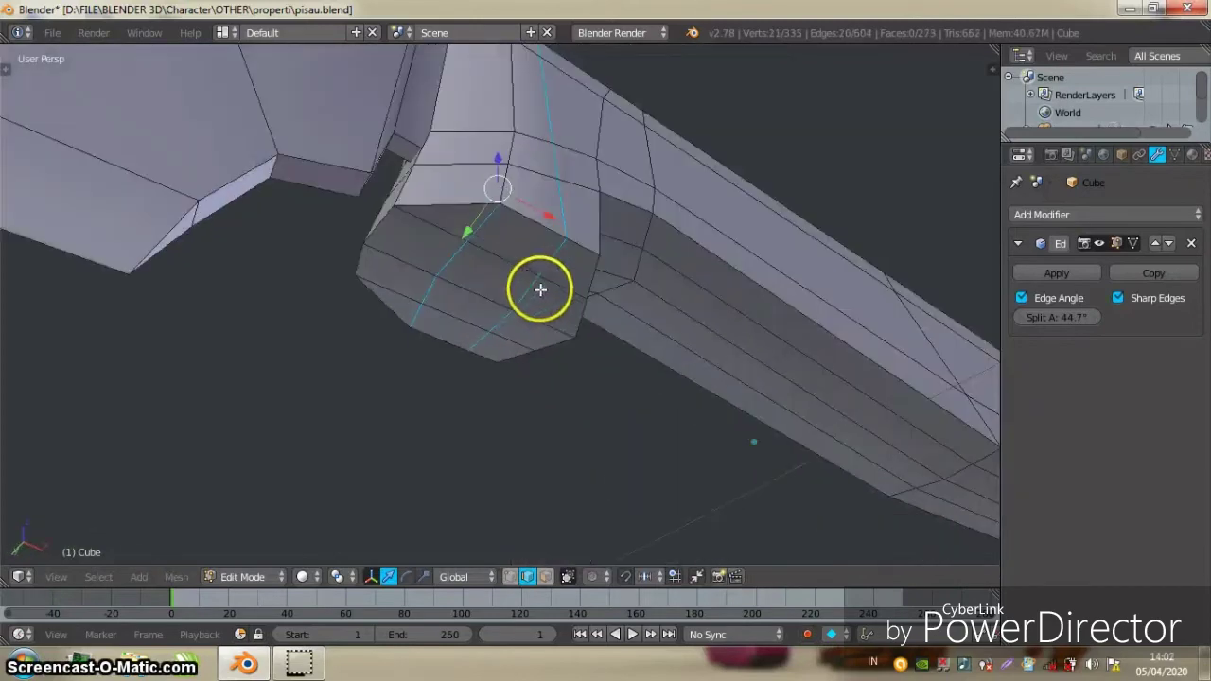
# Select vertices and edges on the handle end
pyautogui.moveTo(480, 336); pyautogui.dragTo(478, 317, button='middle')
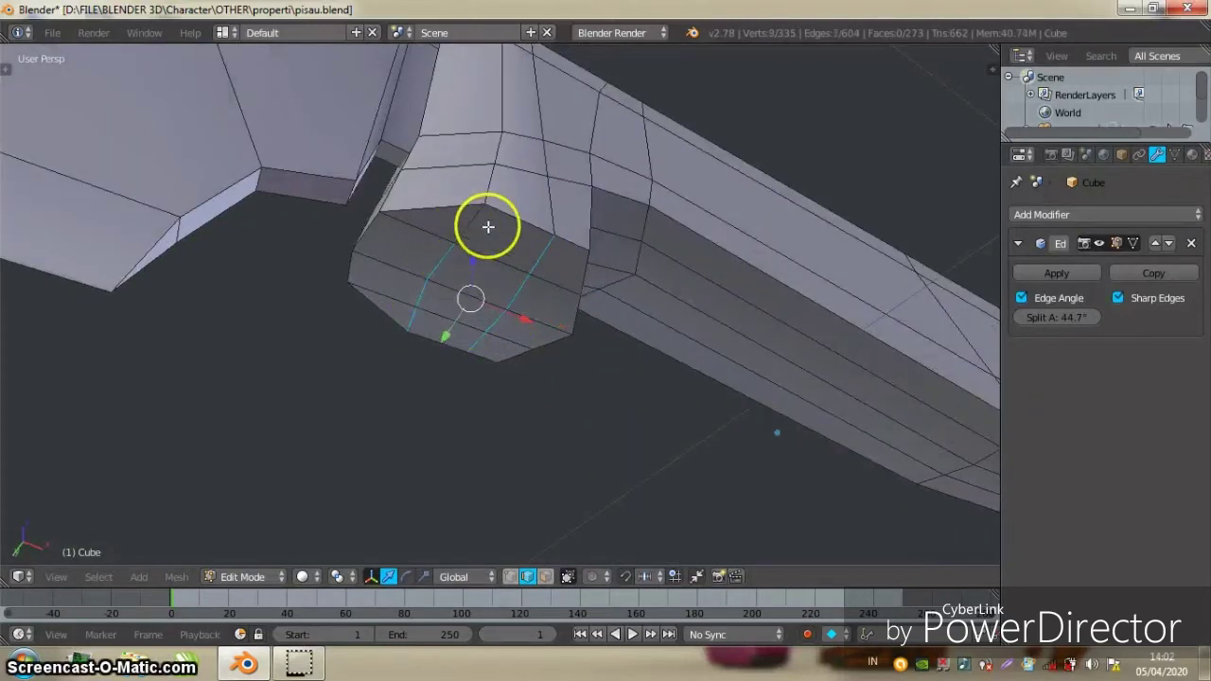
pyautogui.moveTo(489, 226); pyautogui.dragTo(449, 293, button='middle')
pyautogui.keyDown('shift'); pyautogui.rightClick(441, 319); pyautogui.keyUp('shift')
pyautogui.moveTo(514, 230)
pyautogui.mouseDown(button='middle')
pyautogui.moveTo(521, 266)
pyautogui.moveTo(544, 251)
pyautogui.moveTo(481, 325)
pyautogui.moveTo(522, 283)
pyautogui.moveTo(460, 330)
pyautogui.moveTo(493, 329)
pyautogui.moveTo(444, 308)
pyautogui.moveTo(454, 338)
pyautogui.moveTo(491, 286)
pyautogui.moveTo(473, 244)
pyautogui.moveTo(467, 281)
pyautogui.moveTo(487, 265)
pyautogui.moveTo(482, 281)
pyautogui.mouseUp(button='middle')
pyautogui.rightClick(438, 359)
pyautogui.keyDown('shift'); pyautogui.rightClick(459, 354); pyautogui.keyUp('shift')
pyautogui.rightClick(486, 264)
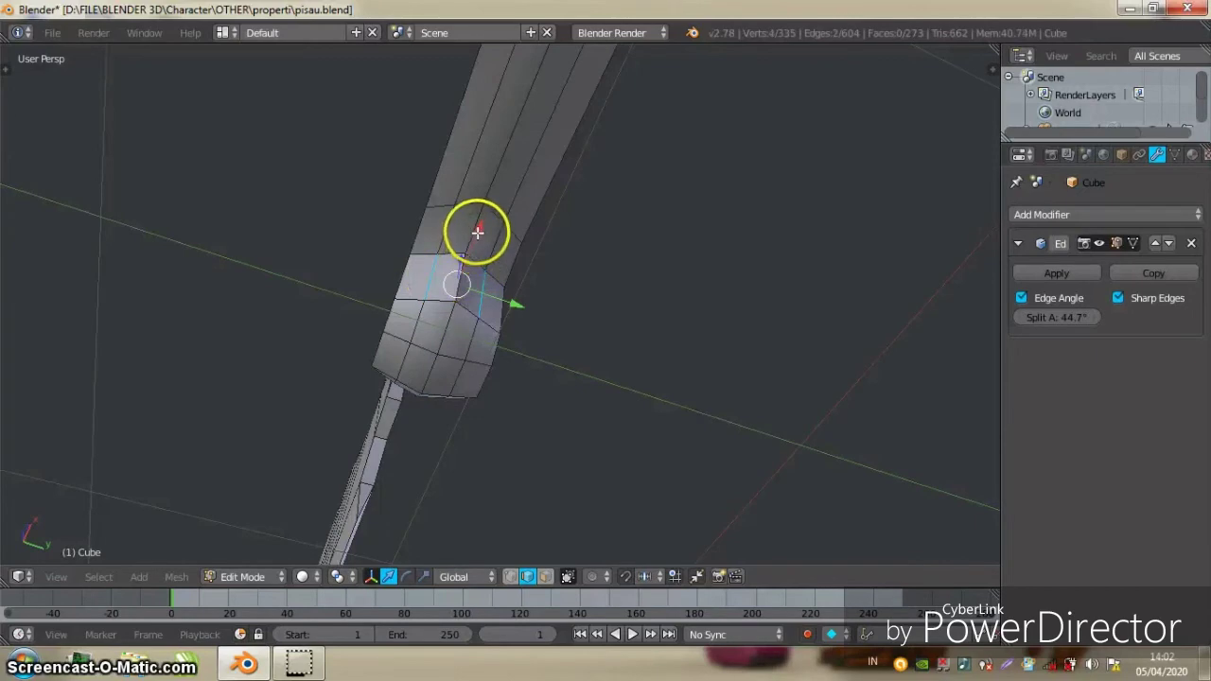
# Knife-cut a first edge across the top of the handle
pyautogui.moveTo(478, 232)
pyautogui.mouseDown(button='middle')
pyautogui.moveTo(460, 208)
pyautogui.moveTo(498, 217)
pyautogui.moveTo(555, 277)
pyautogui.moveTo(518, 256)
pyautogui.mouseUp(button='middle')
pyautogui.scroll(5, 540, 184)
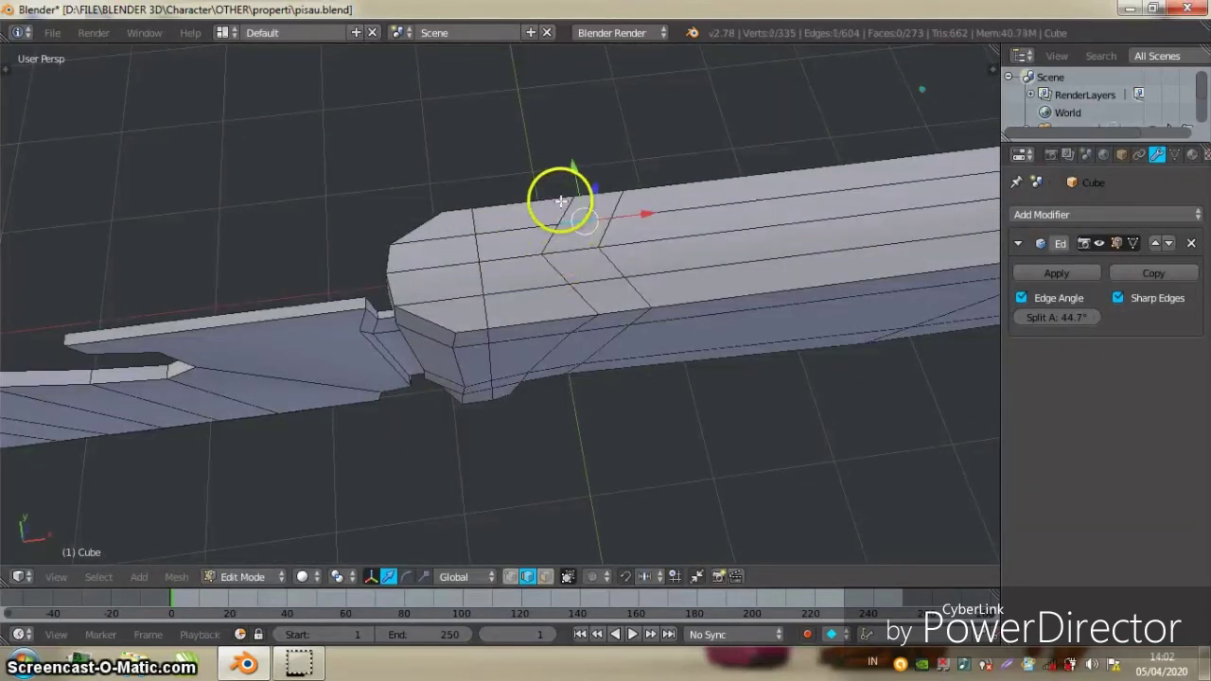
pyautogui.moveTo(660, 258); pyautogui.dragTo(626, 256, button='middle')
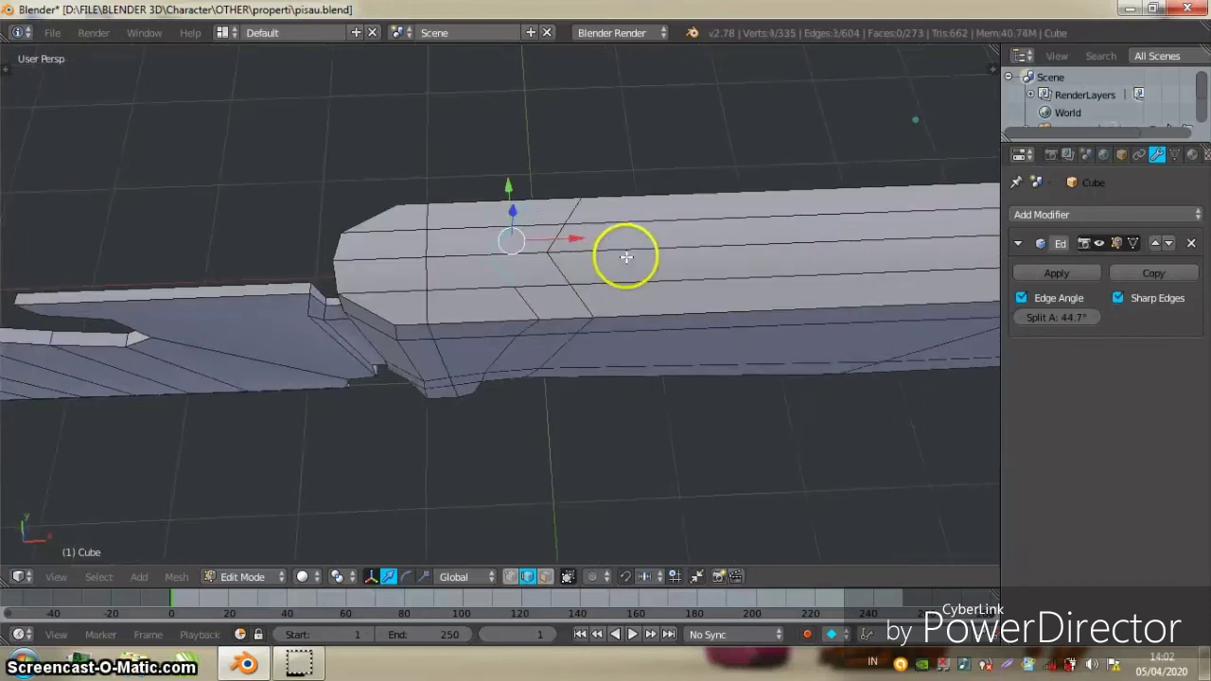
pyautogui.moveTo(525, 294); pyautogui.dragTo(662, 290, button='middle')
pyautogui.press('k')
pyautogui.click(657, 290)
pyautogui.press('Return')
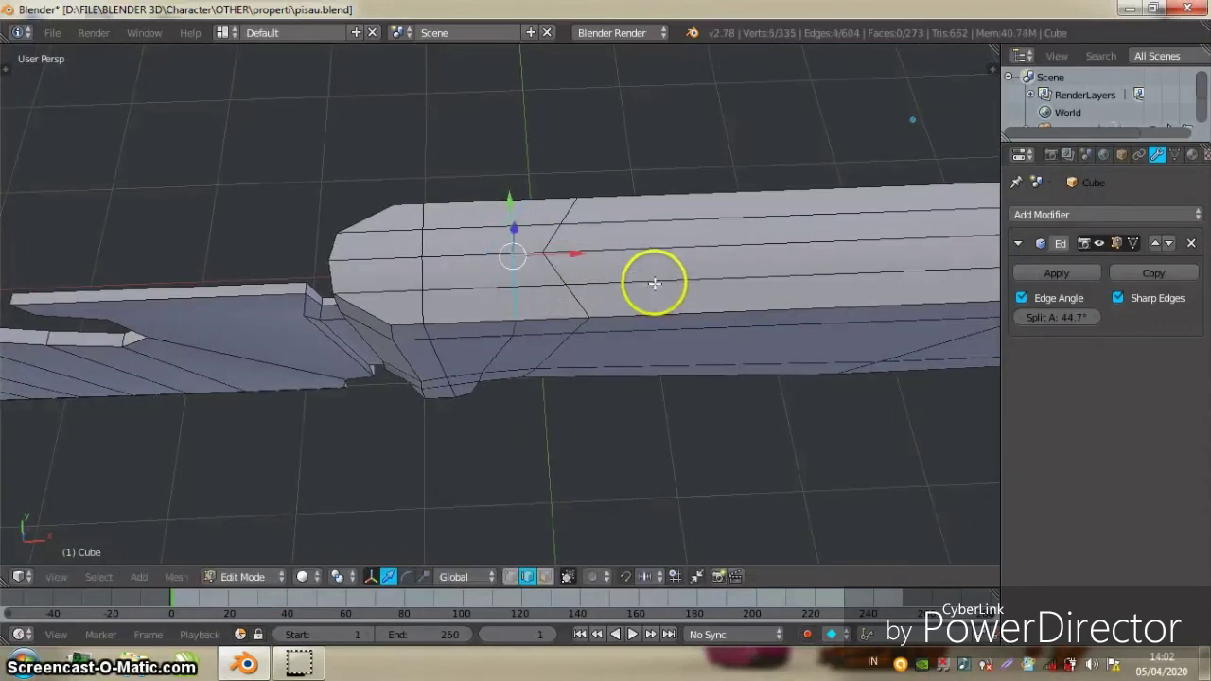
# Add a second knife cut further along the handle top and flatten it along X
pyautogui.press('k')
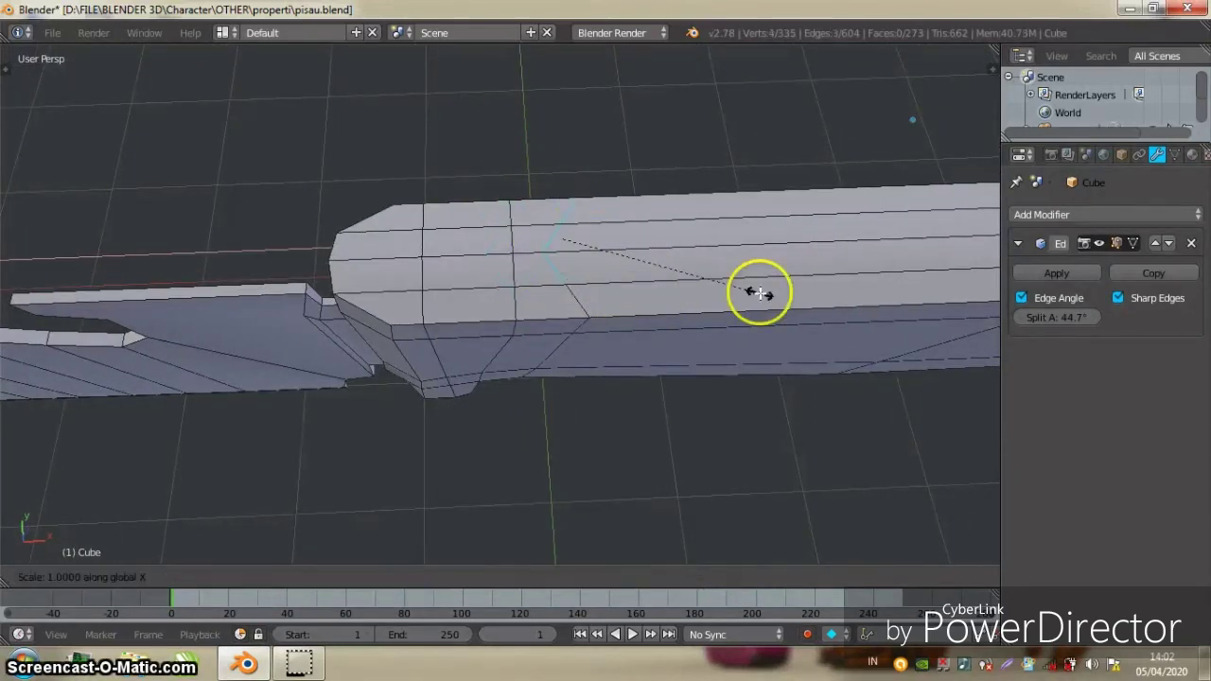
pyautogui.click(760, 294)
pyautogui.press('Return')
pyautogui.press('k')
pyautogui.press('Return')
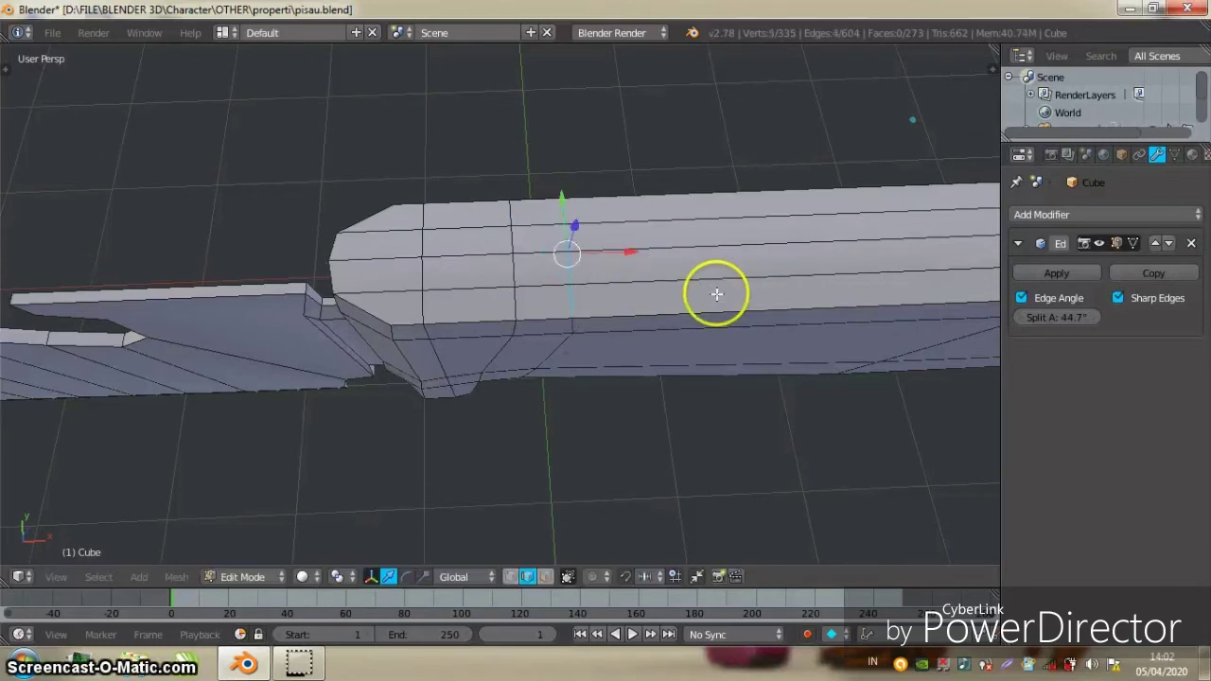
# Save pisau.blend and return to Object Mode on the whole knife
pyautogui.moveTo(713, 287); pyautogui.dragTo(645, 202, button='middle')
pyautogui.hotkey('ctrl', 's')
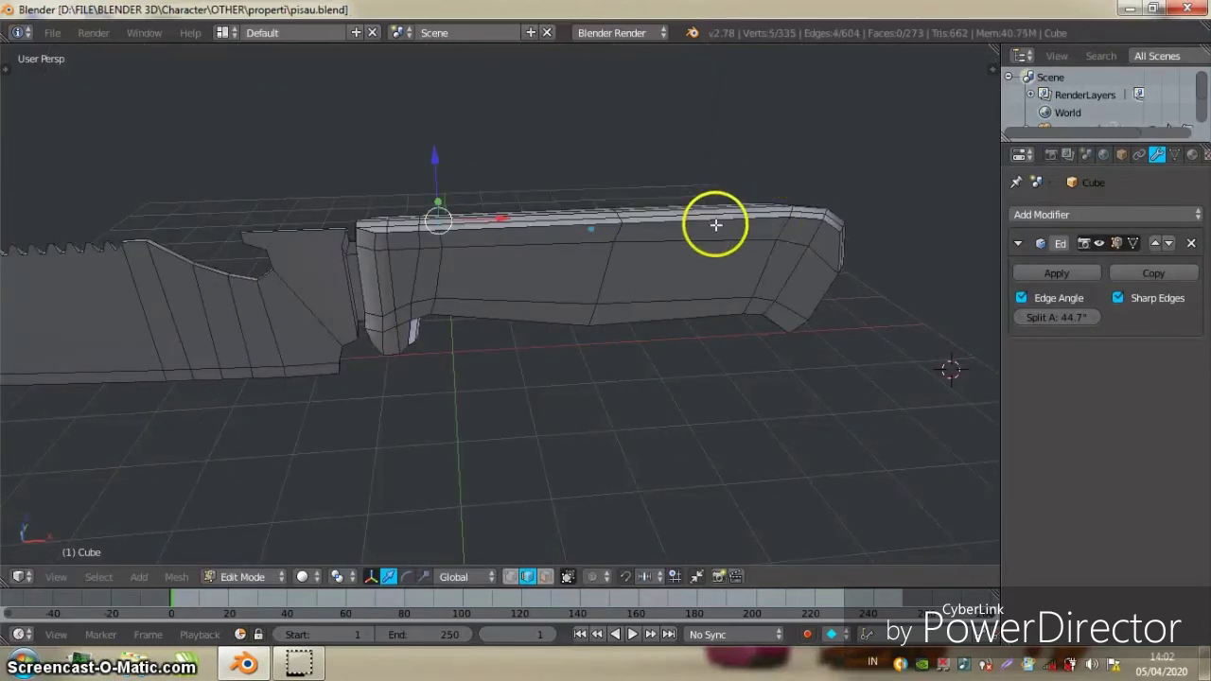
pyautogui.moveTo(715, 224)
pyautogui.mouseDown(button='middle')
pyautogui.moveTo(668, 216)
pyautogui.moveTo(567, 242)
pyautogui.moveTo(597, 195)
pyautogui.moveTo(576, 217)
pyautogui.moveTo(619, 211)
pyautogui.moveTo(579, 264)
pyautogui.moveTo(690, 262)
pyautogui.moveTo(559, 281)
pyautogui.moveTo(558, 262)
pyautogui.moveTo(586, 284)
pyautogui.mouseUp(button='middle')
pyautogui.press('Tab')
pyautogui.moveTo(644, 250)
pyautogui.mouseDown(button='middle')
pyautogui.moveTo(600, 243)
pyautogui.moveTo(711, 252)
pyautogui.moveTo(600, 243)
pyautogui.moveTo(624, 250)
pyautogui.mouseUp(button='middle')
# Replace the Edge Split modifier with a fresh one set to about 30°
pyautogui.scroll(4, 625, 251)
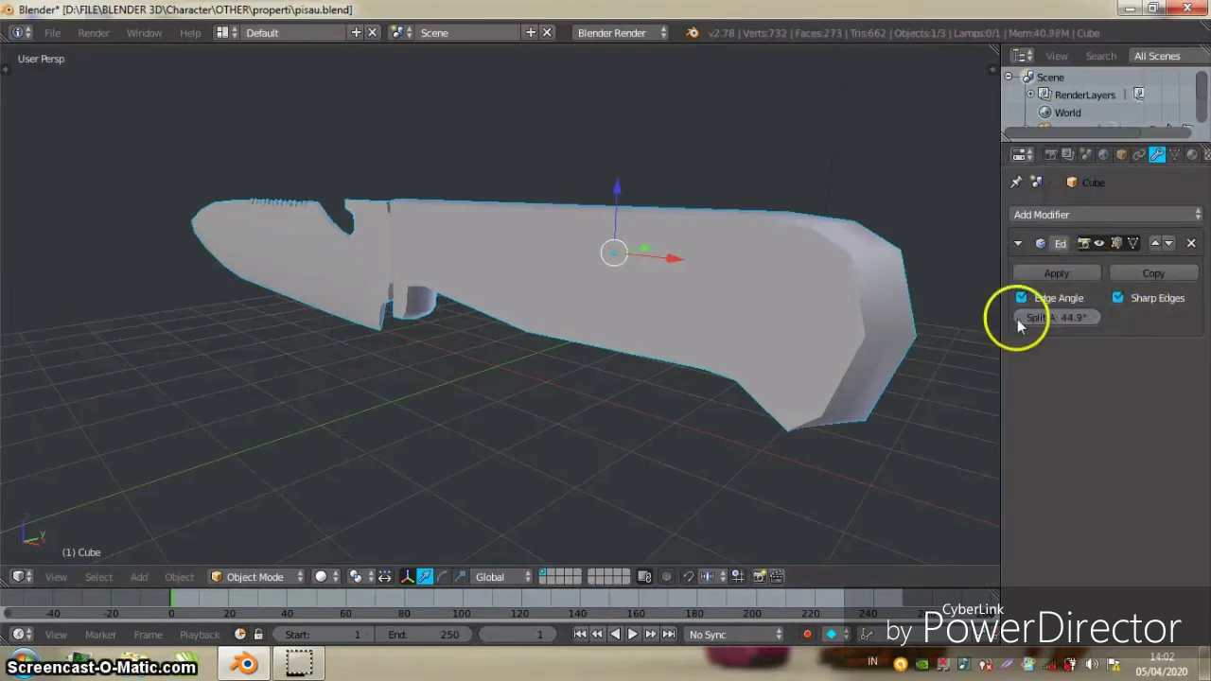
pyautogui.moveTo(1023, 325); pyautogui.dragTo(1018, 322)
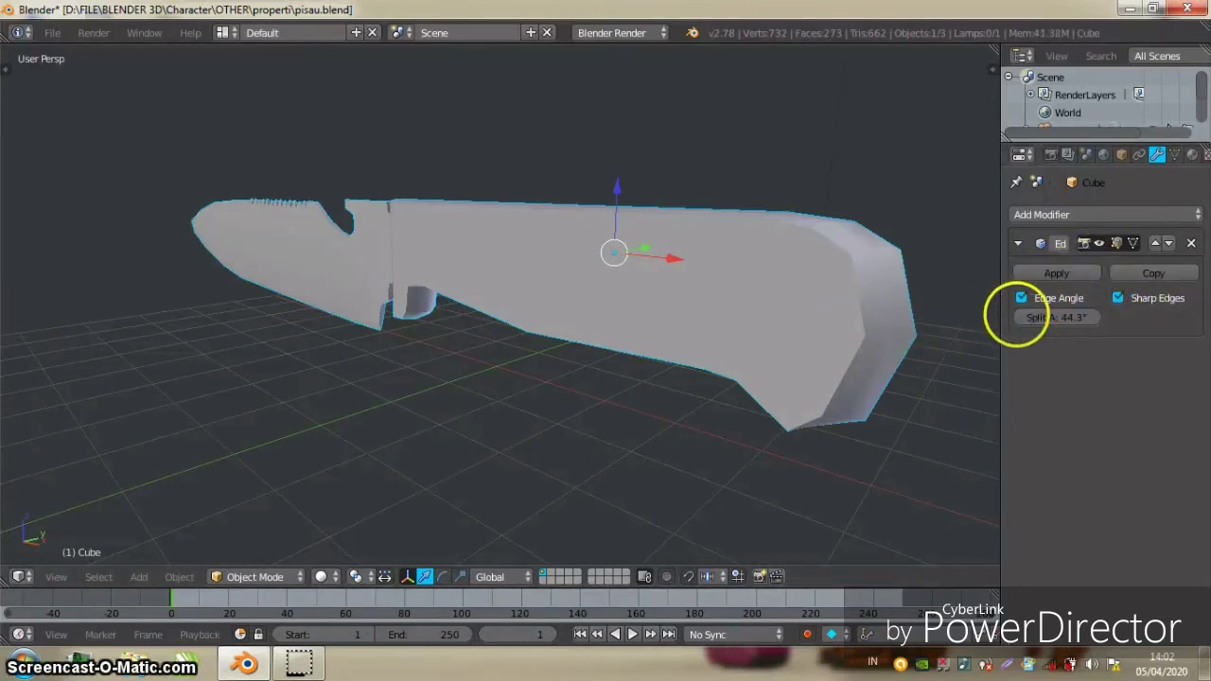
pyautogui.click(1078, 214)
pyautogui.click(1190, 243)
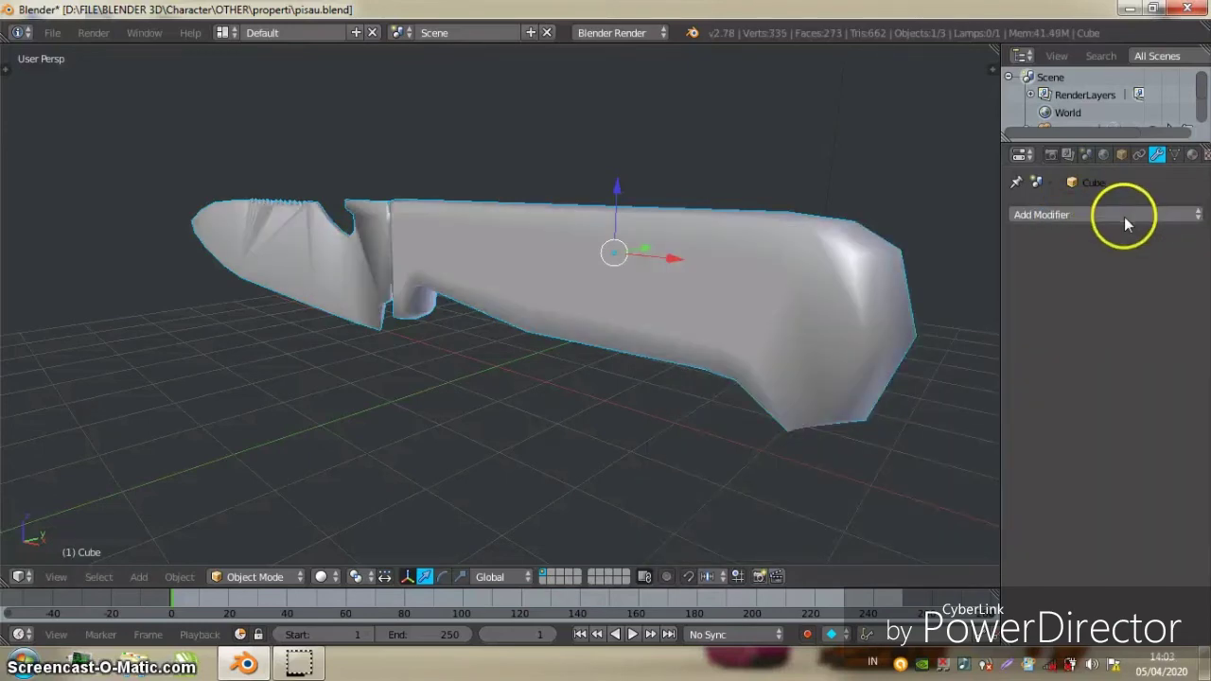
pyautogui.press('KP_1')
pyautogui.click(1081, 217)
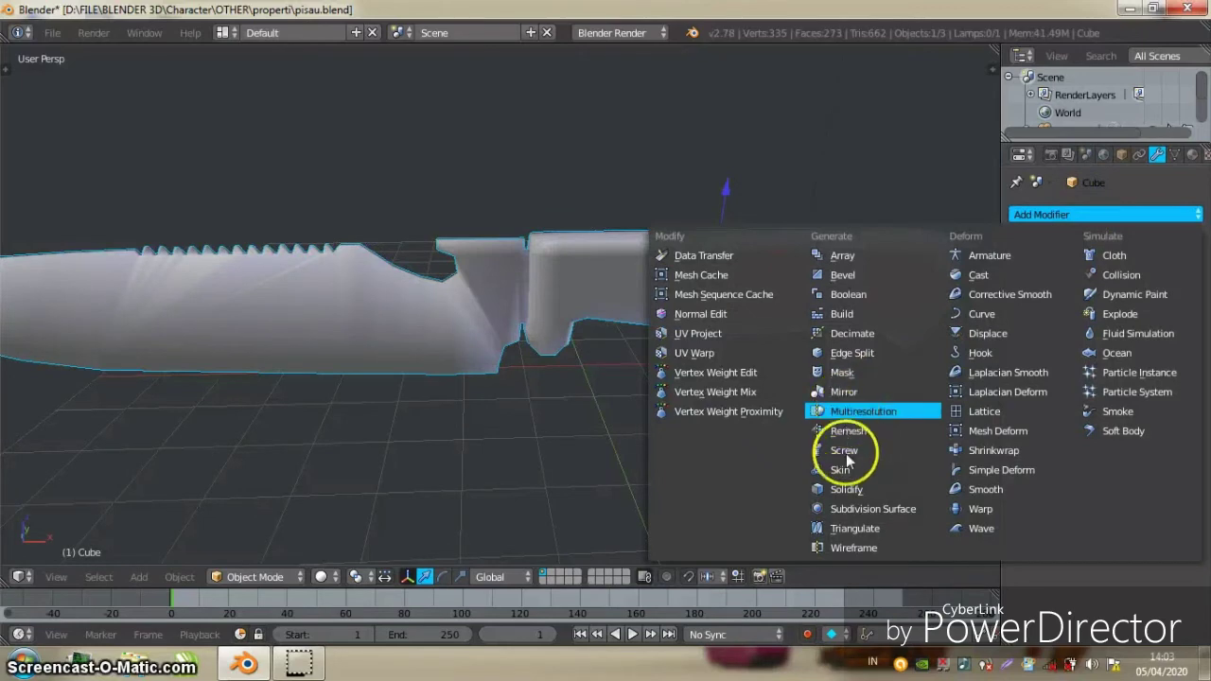
pyautogui.click(852, 353)
# Check the knife's edges in Edit Mode and return to Object Mode
pyautogui.moveTo(611, 308); pyautogui.dragTo(234, 323, button='middle')
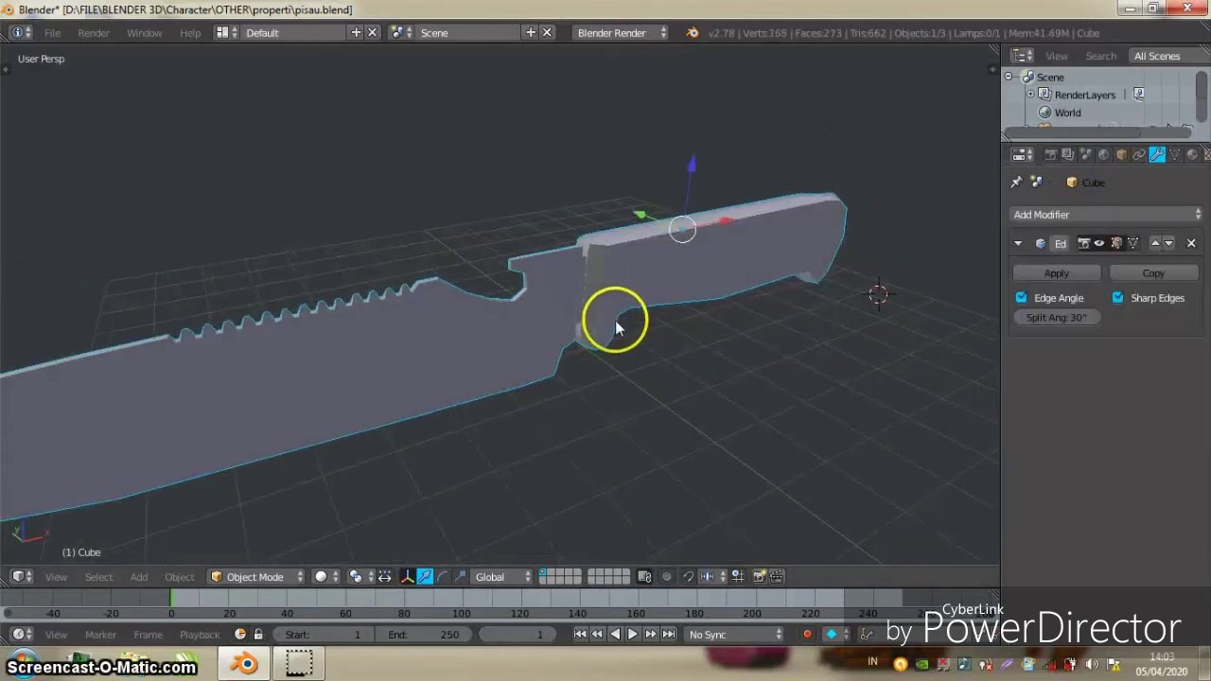
pyautogui.scroll(1, 855, 255)
pyautogui.press('Tab')
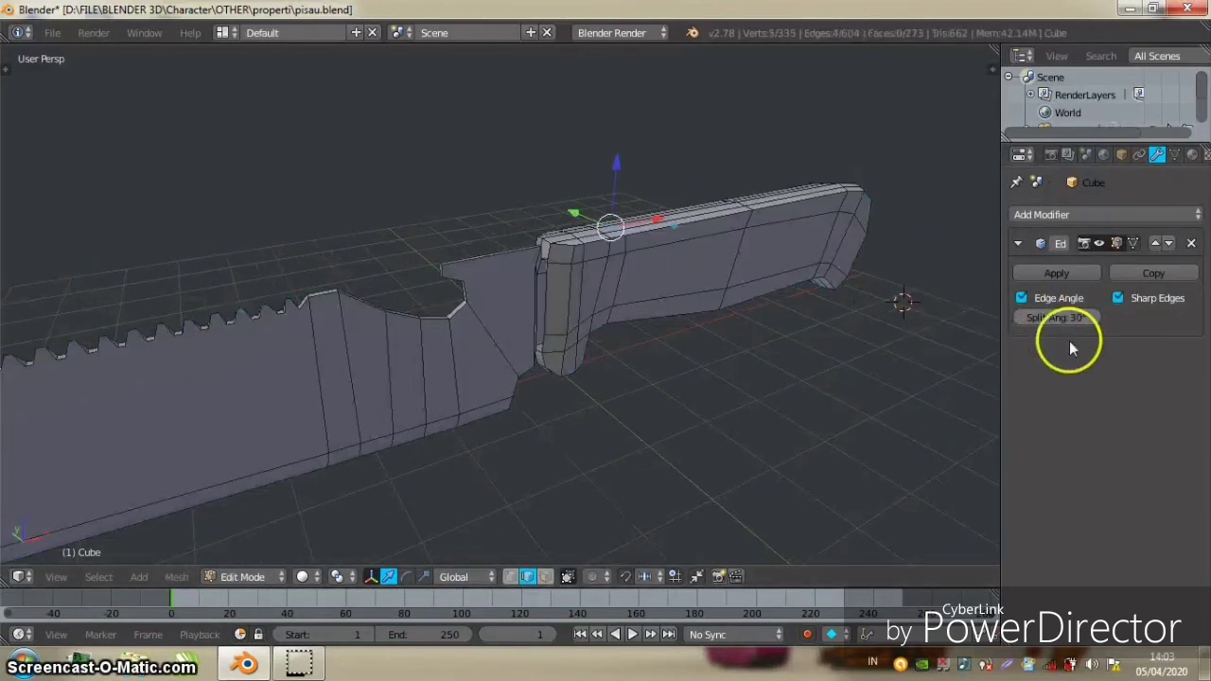
pyautogui.press('Tab')
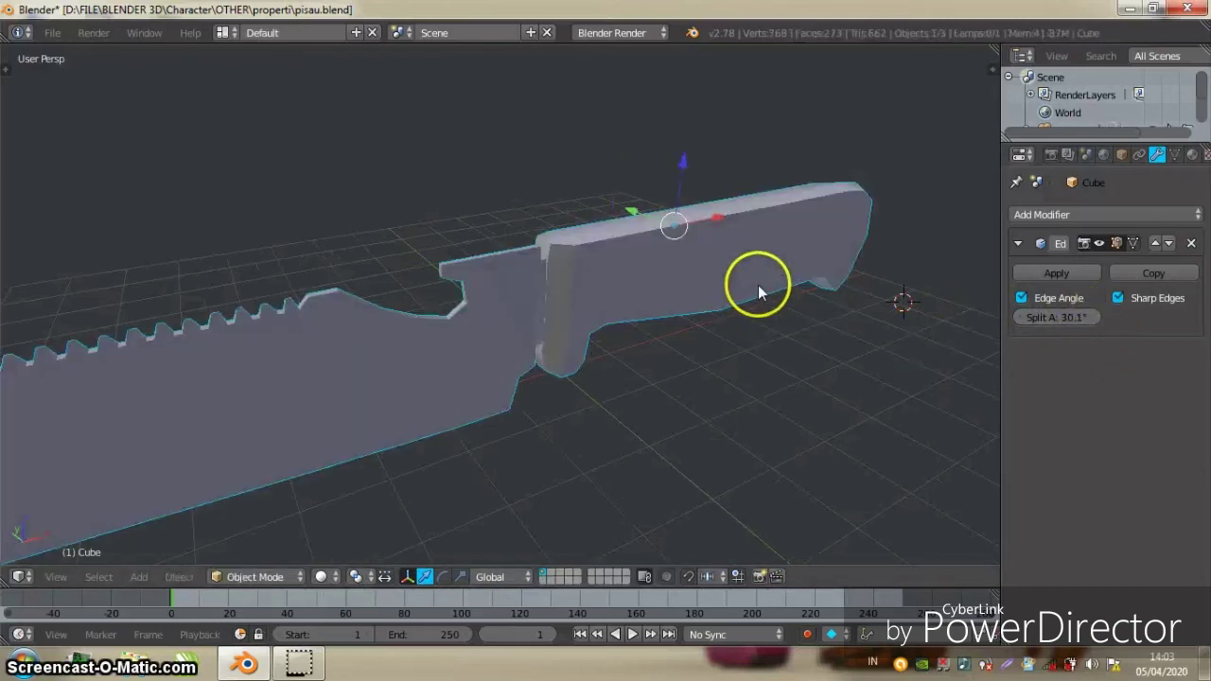
# Try a Subdivision Surface modifier, undo it, and go back into Edit Mode
pyautogui.click(1088, 215)
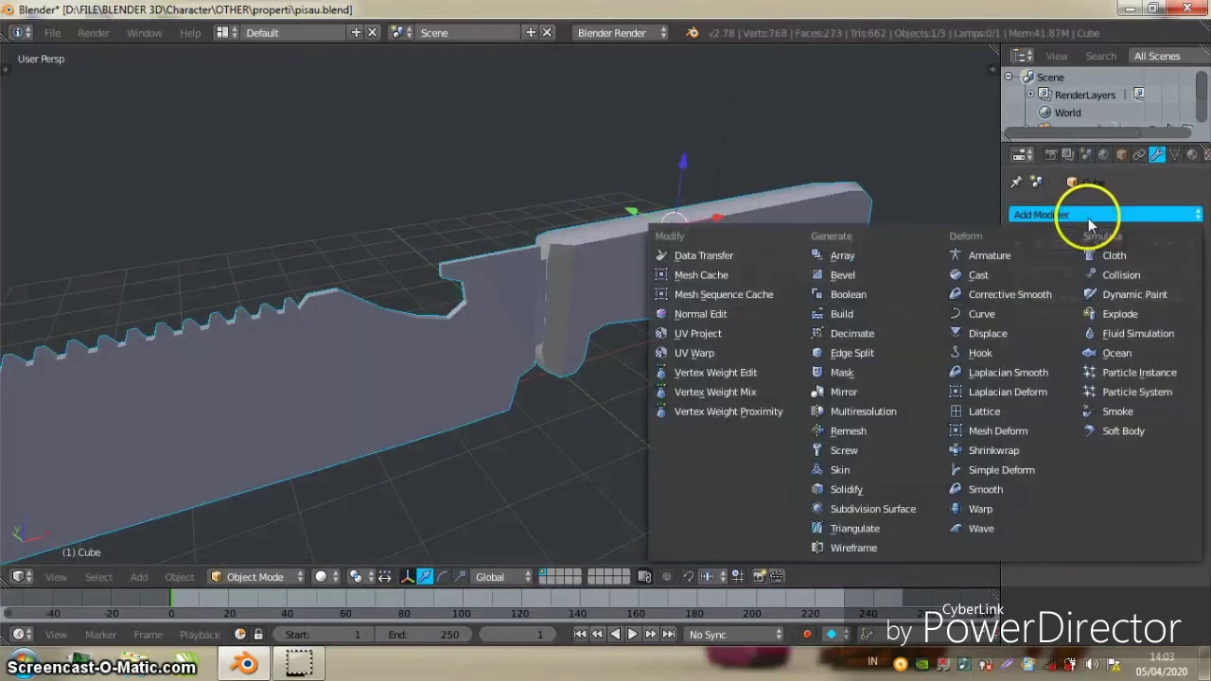
pyautogui.click(873, 509)
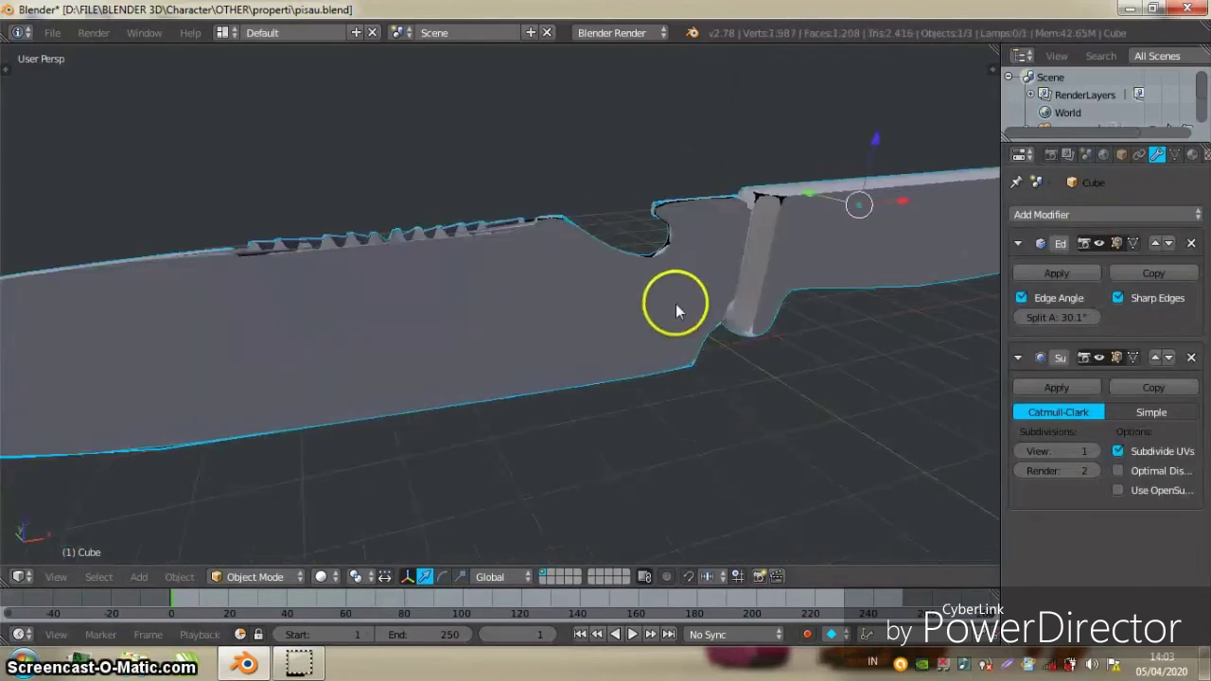
pyautogui.moveTo(704, 363); pyautogui.dragTo(641, 303, button='middle')
pyautogui.moveTo(984, 249); pyautogui.dragTo(718, 266, button='middle')
pyautogui.scroll(3, 641, 272)
pyautogui.scroll(2, 642, 275)
pyautogui.hotkey('ctrl', 'z')
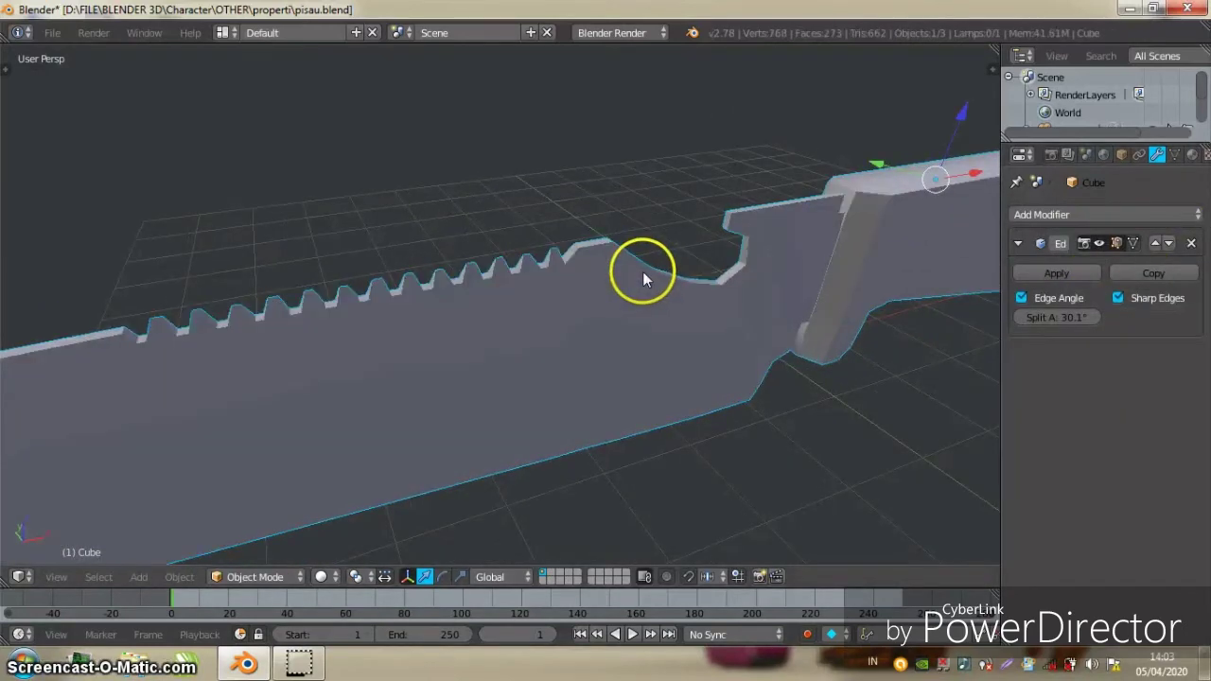
pyautogui.moveTo(643, 271)
pyautogui.mouseDown(button='middle')
pyautogui.moveTo(705, 265)
pyautogui.moveTo(689, 252)
pyautogui.mouseUp(button='middle')
pyautogui.press('Tab')
pyautogui.moveTo(787, 248)
pyautogui.mouseDown(button='middle')
pyautogui.moveTo(649, 241)
pyautogui.moveTo(592, 208)
pyautogui.moveTo(495, 243)
pyautogui.moveTo(476, 269)
pyautogui.moveTo(527, 278)
pyautogui.moveTo(616, 394)
pyautogui.moveTo(569, 322)
pyautogui.moveTo(558, 454)
pyautogui.mouseUp(button='middle')
# Move the two handle-end edges along X
pyautogui.rightClick(606, 379)
pyautogui.keyDown('shift'); pyautogui.rightClick(559, 454); pyautogui.keyUp('shift')
pyautogui.press('g')
pyautogui.press('x')
pyautogui.click(610, 478)
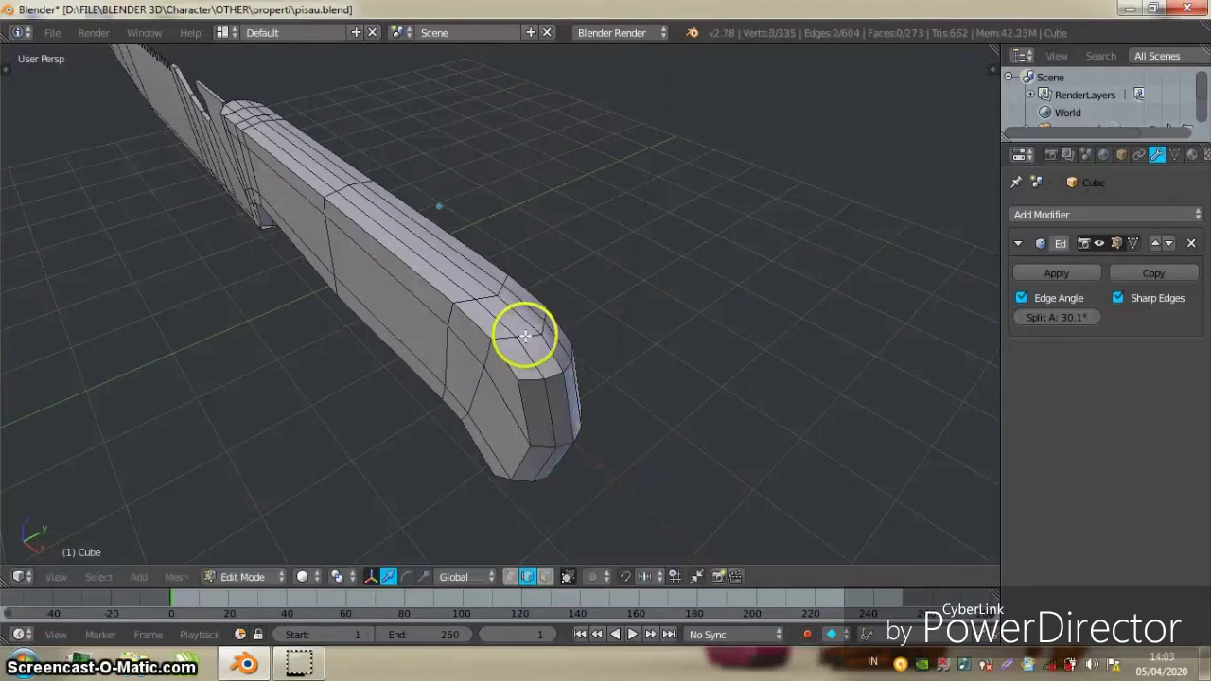
pyautogui.moveTo(530, 332)
pyautogui.mouseDown(button='middle')
pyautogui.moveTo(600, 387)
pyautogui.moveTo(638, 330)
pyautogui.moveTo(628, 301)
pyautogui.moveTo(703, 312)
pyautogui.mouseUp(button='middle')
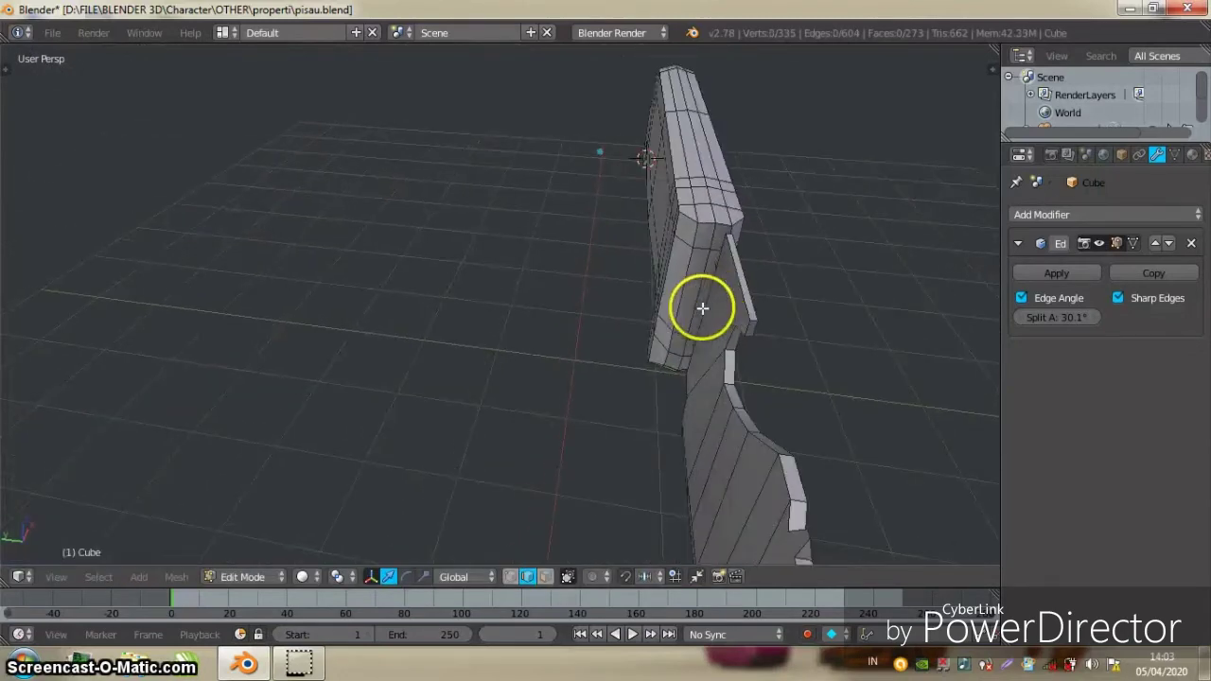
# In Right Ortho, move the whole knife mesh 1.94 units along Y and return to Object Mode
pyautogui.press('KP_1')
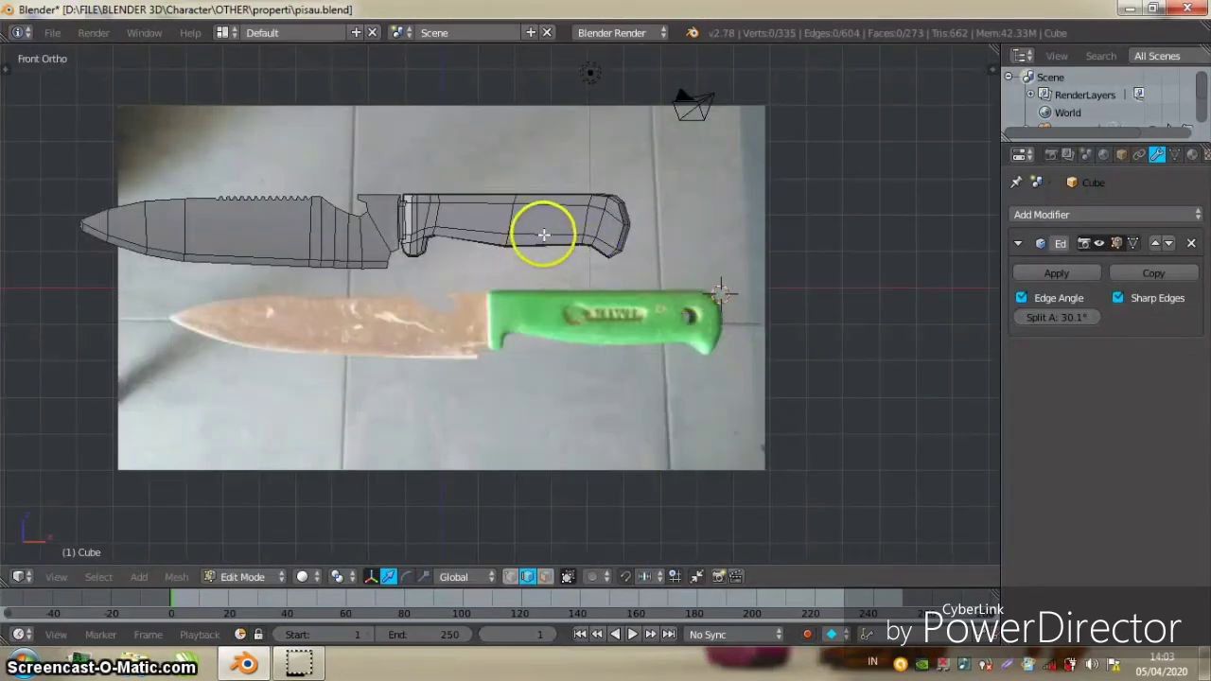
pyautogui.press('KP_3')
pyautogui.scroll(2, 533, 252)
pyautogui.press('Tab')
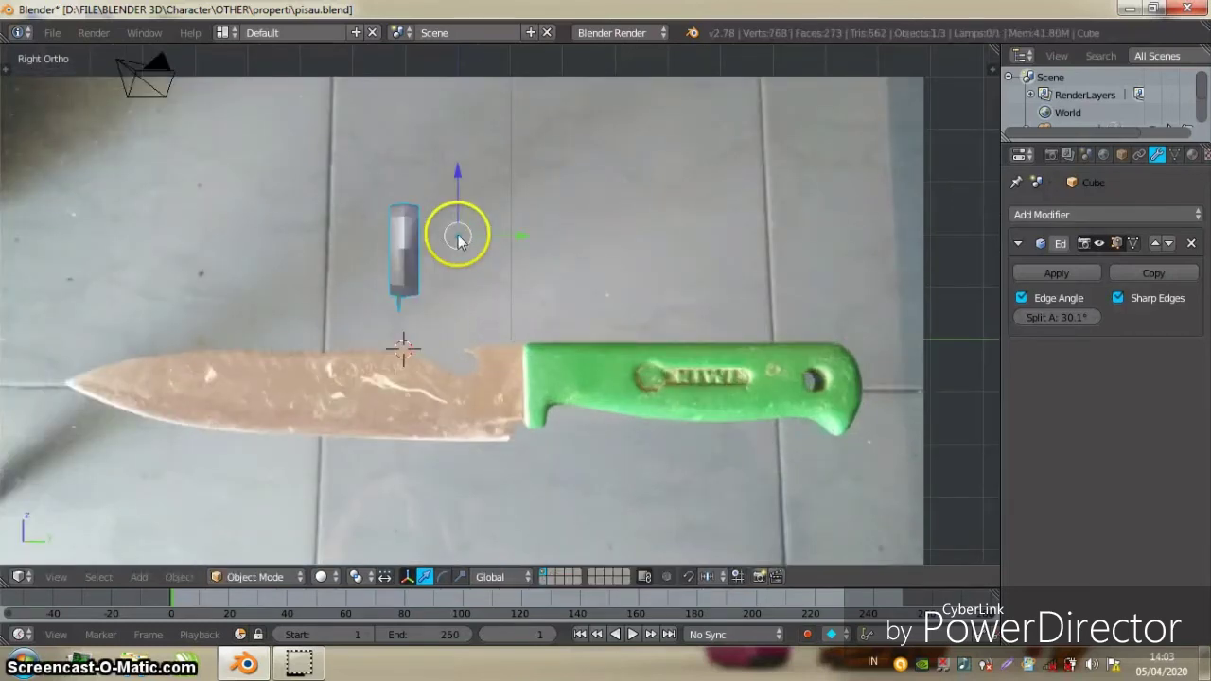
pyautogui.scroll(2, 460, 236)
pyautogui.press('Tab')
pyautogui.press('a')
pyautogui.press('g')
pyautogui.press('y')
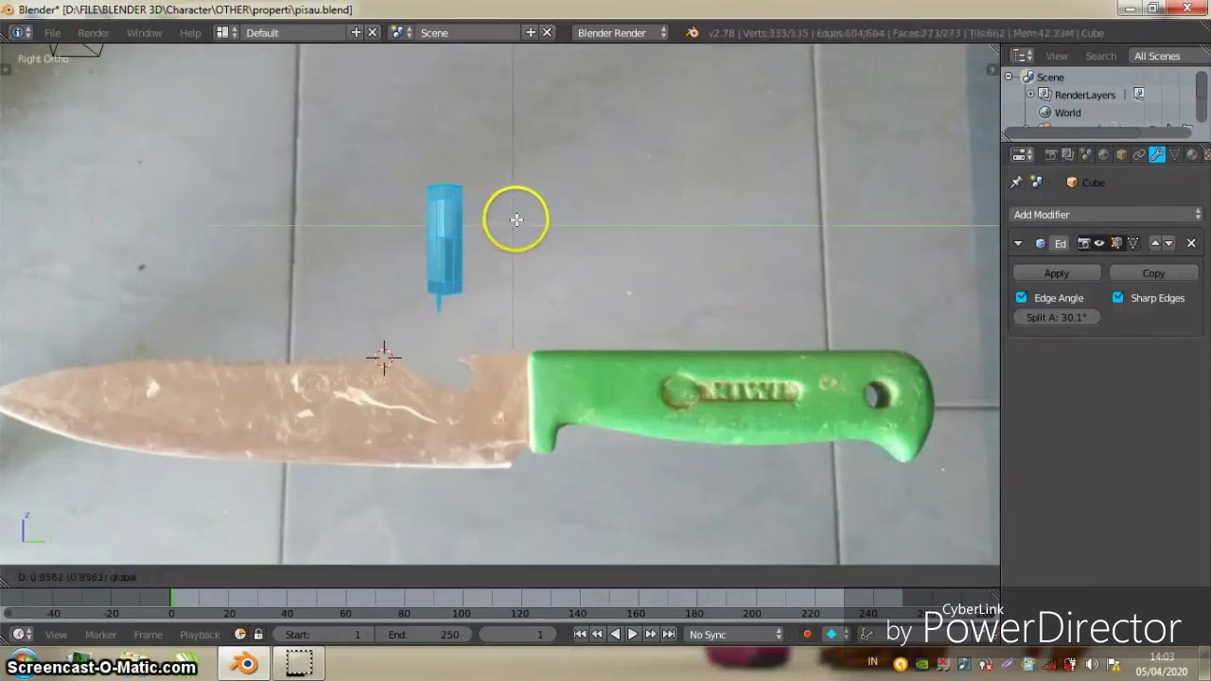
pyautogui.click(441, 162)
pyautogui.press('Tab')
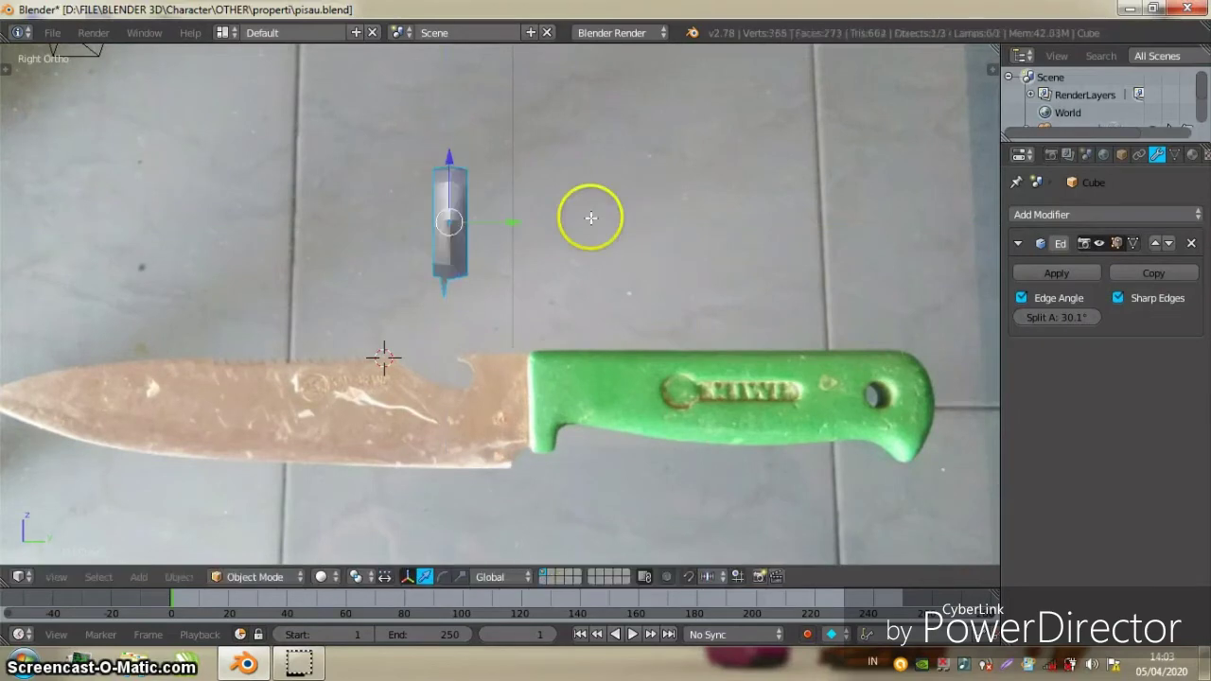
pyautogui.moveTo(499, 230)
pyautogui.keyDown('shift'); pyautogui.mouseDown(button='middle')
pyautogui.moveTo(514, 270)
pyautogui.moveTo(527, 270)
pyautogui.moveTo(476, 271)
pyautogui.moveTo(576, 270)
pyautogui.moveTo(503, 270)
pyautogui.moveTo(619, 286)
pyautogui.moveTo(590, 271)
pyautogui.moveTo(514, 281)
pyautogui.moveTo(568, 303)
pyautogui.moveTo(554, 298)
pyautogui.moveTo(668, 270)
pyautogui.moveTo(650, 284)
pyautogui.moveTo(660, 189)
pyautogui.mouseUp(button='middle'); pyautogui.keyUp('shift')
# Briefly switch the render engine to Cycles and show the knife's material settings
pyautogui.click(615, 32)
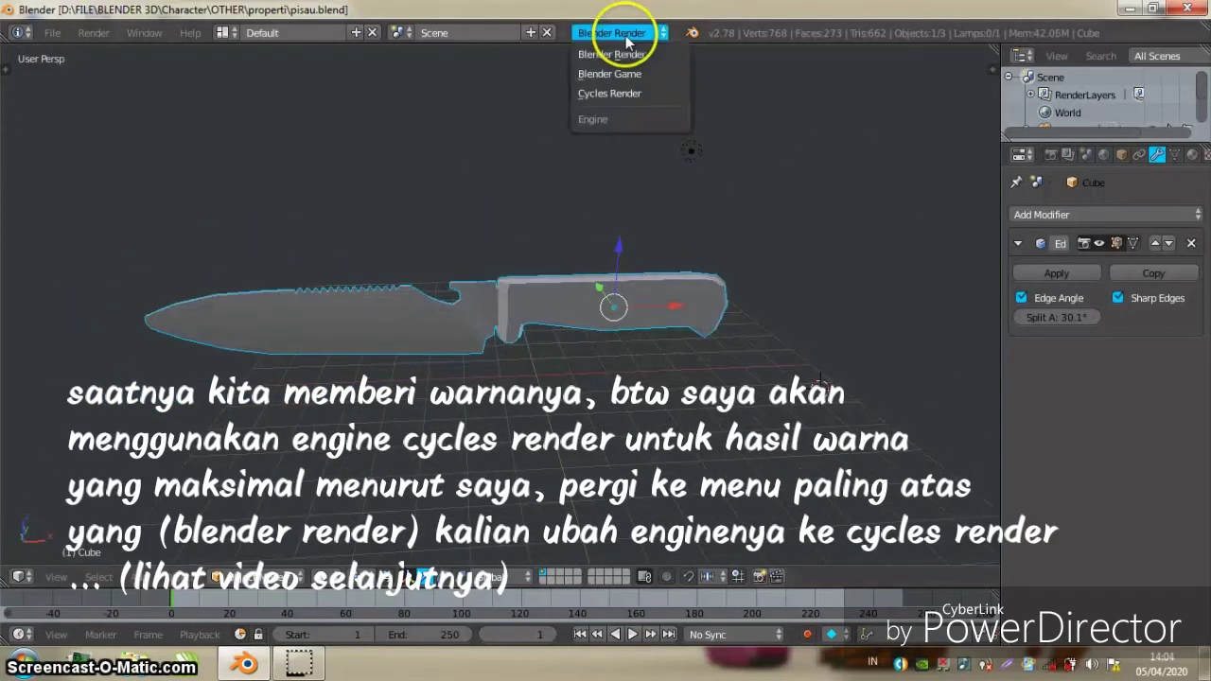
pyautogui.click(627, 93)
pyautogui.moveTo(654, 269); pyautogui.dragTo(691, 260, button='middle')
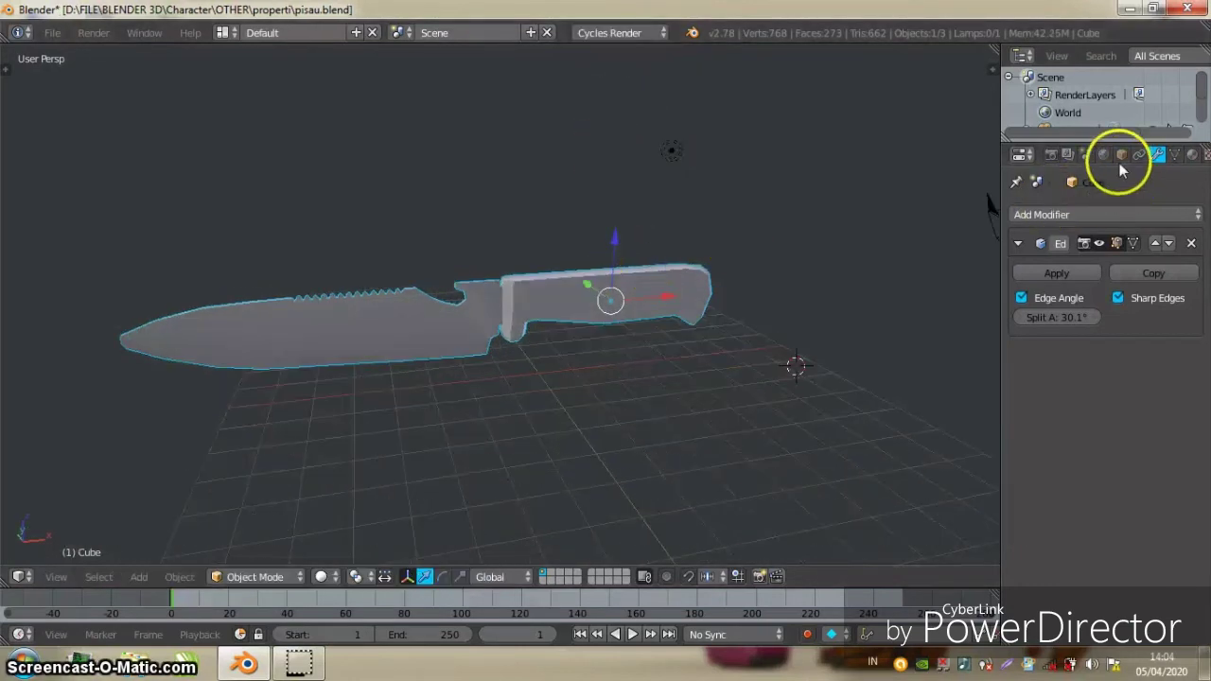
pyautogui.click(1191, 155)
pyautogui.scroll(2, 671, 316)
pyautogui.scroll(2, 541, 319)
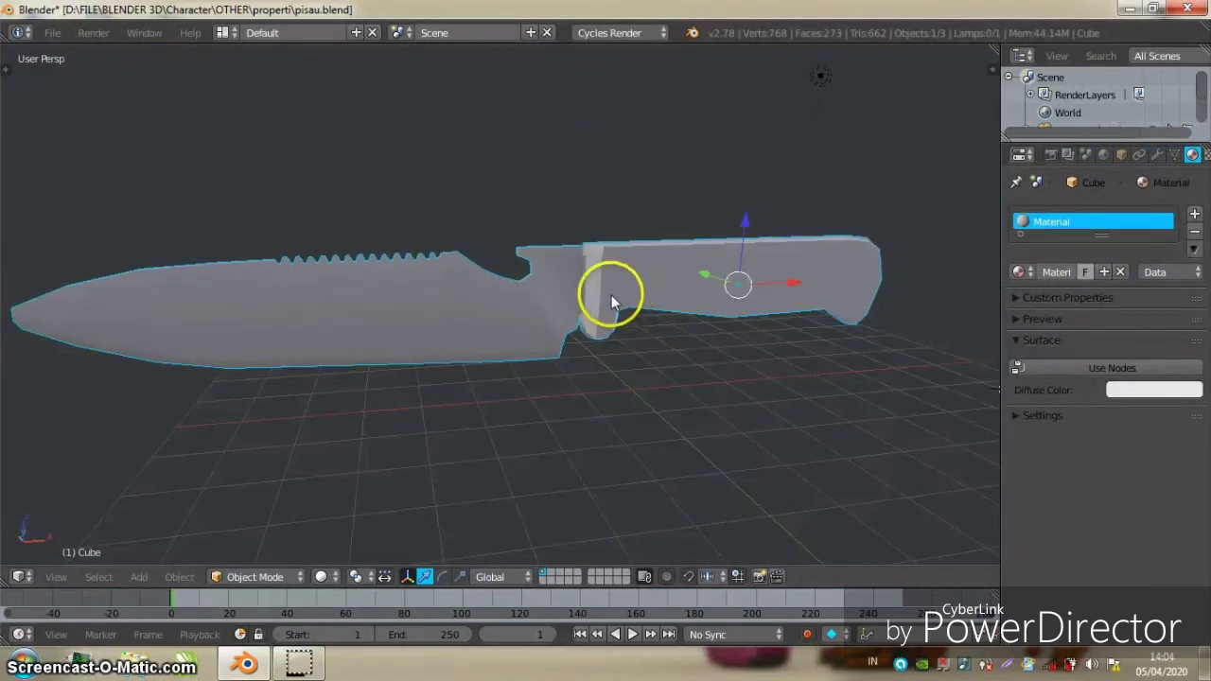
# Make the knife's diffuse colour green and set the render engine back to Blender Render
pyautogui.click(1143, 388)
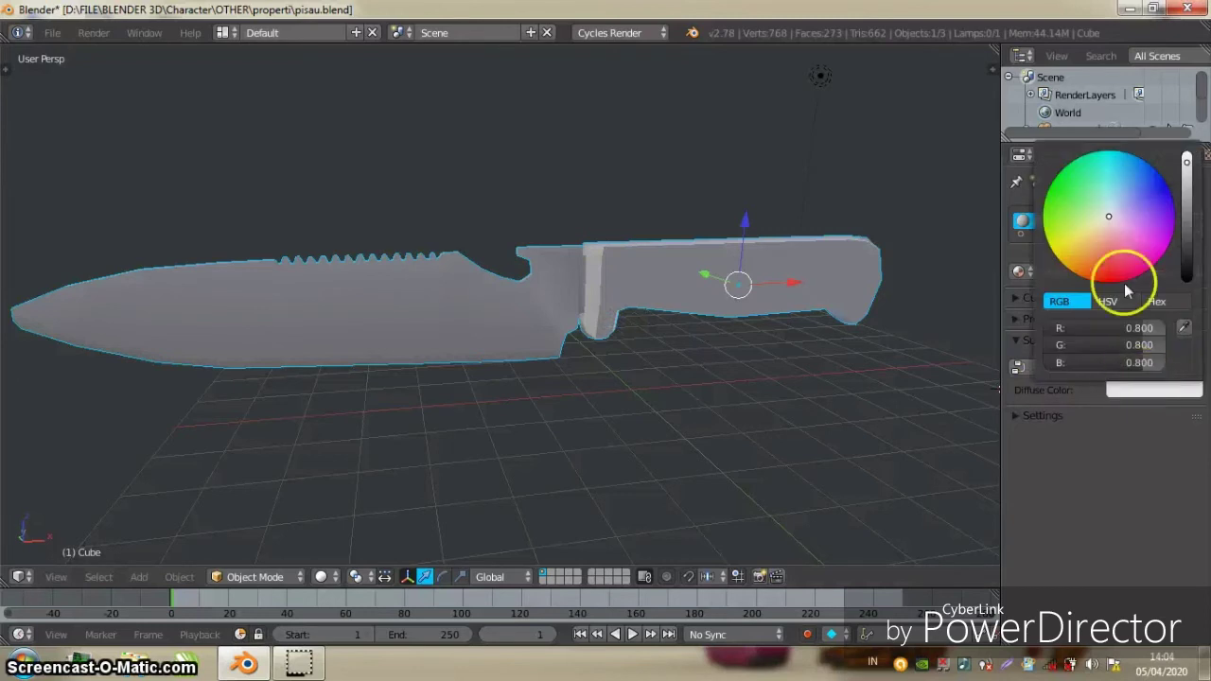
pyautogui.moveTo(1087, 166); pyautogui.dragTo(1050, 180)
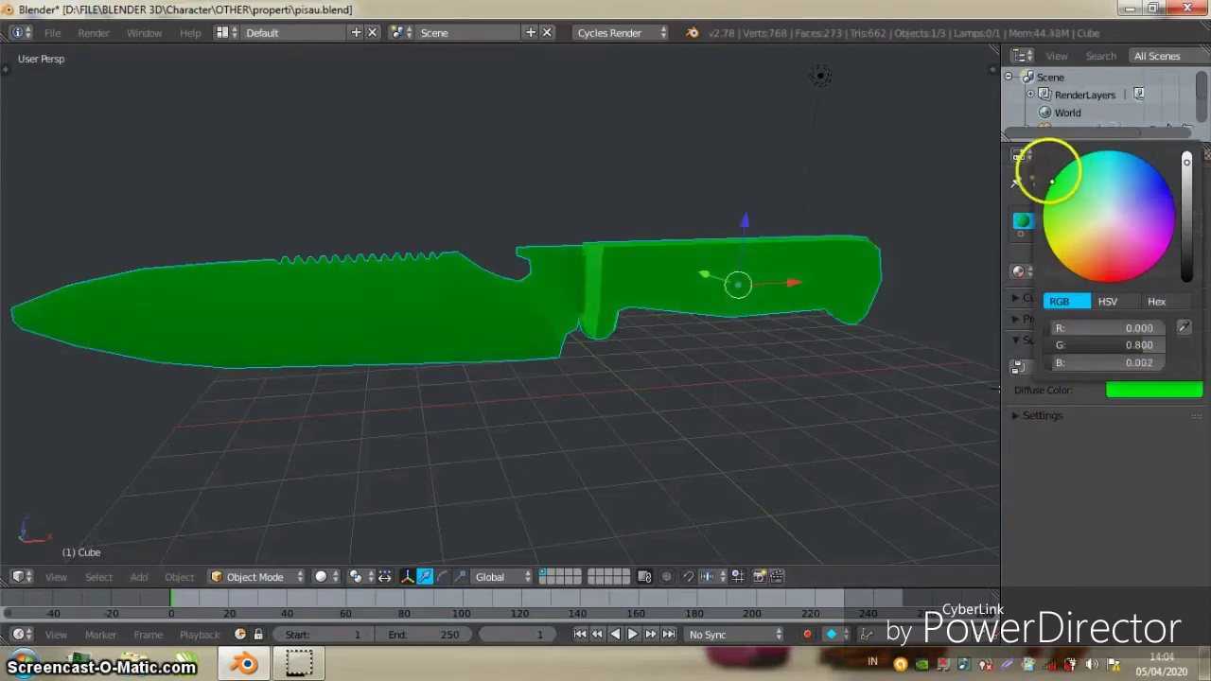
pyautogui.moveTo(895, 198); pyautogui.dragTo(873, 210, button='middle')
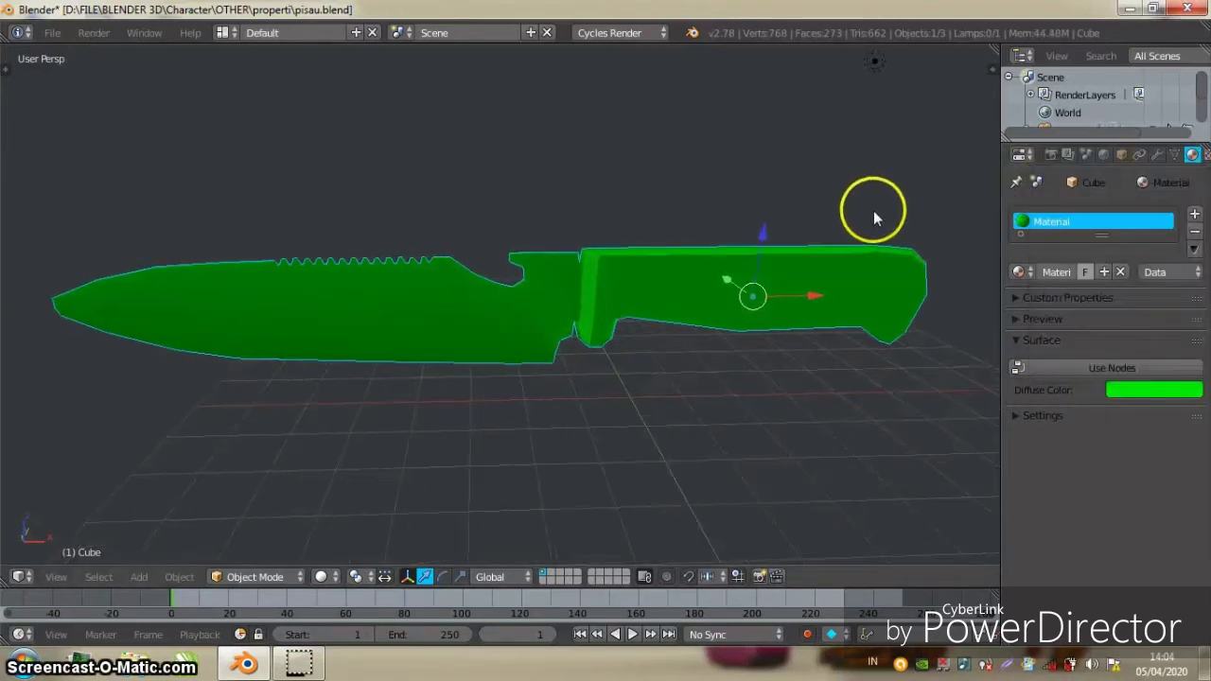
pyautogui.click(642, 36)
pyautogui.click(640, 55)
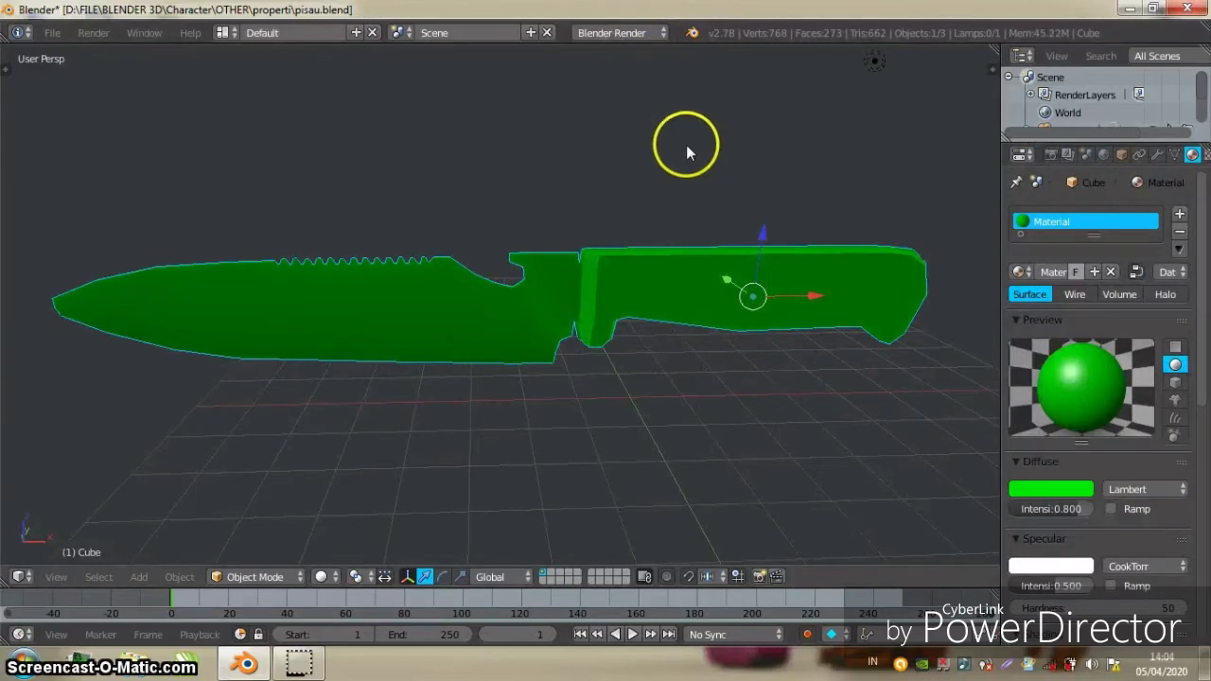
# Add an empty second material slot and enter Edit Mode in front orthographic wireframe view
pyautogui.click(1196, 214)
pyautogui.moveTo(637, 343); pyautogui.dragTo(668, 338, button='middle')
pyautogui.press('Tab')
pyautogui.press('a')
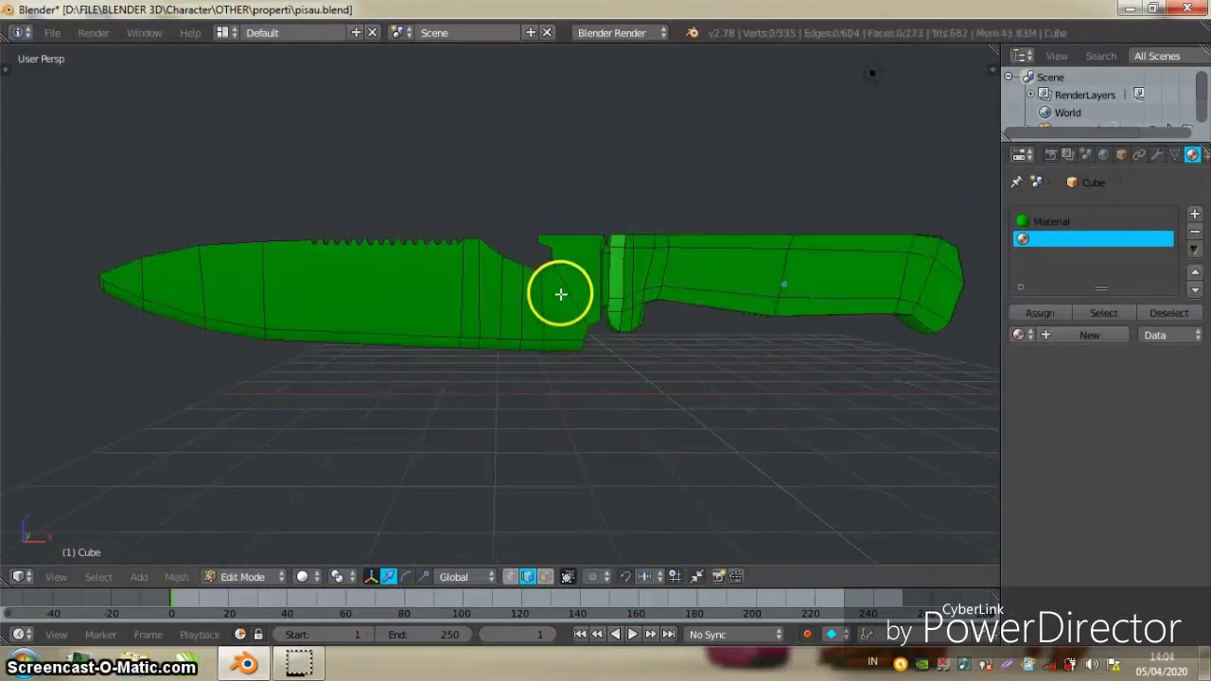
pyautogui.press('z')
pyautogui.moveTo(562, 285); pyautogui.dragTo(598, 291, button='middle')
pyautogui.press('KP_5')
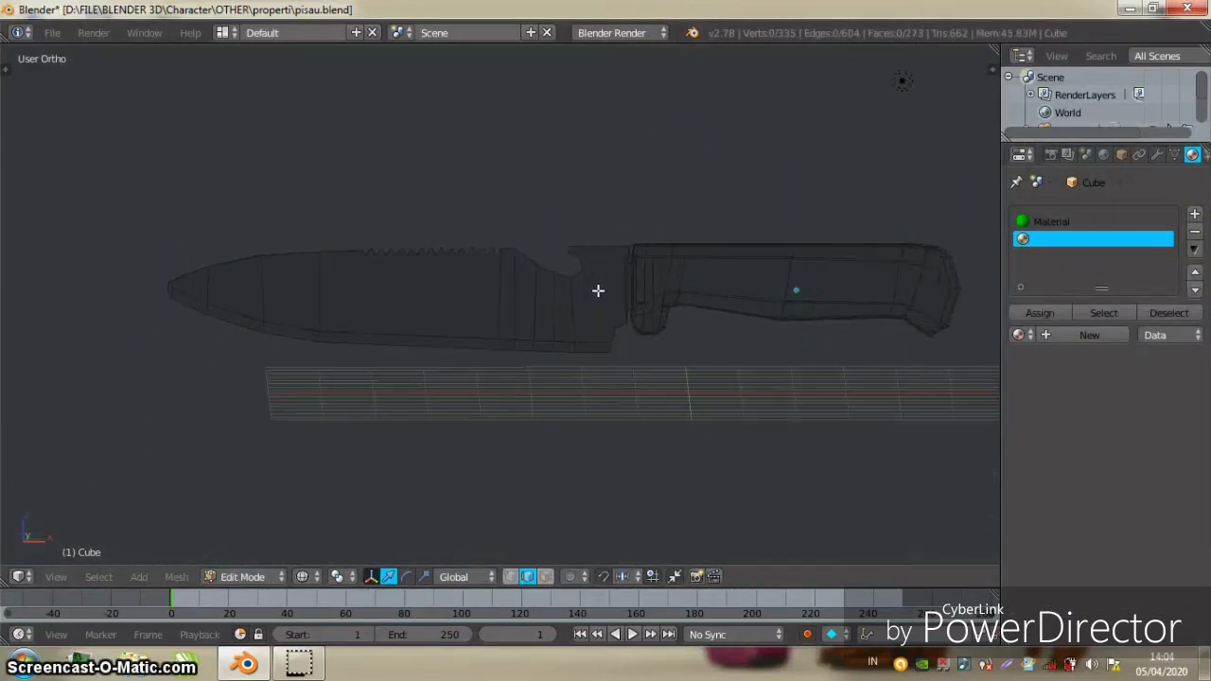
pyautogui.press('KP_1')
pyautogui.click(412, 292)
# Box- and circle-select the blade faces, trimming the selection around the guard
pyautogui.press('b')
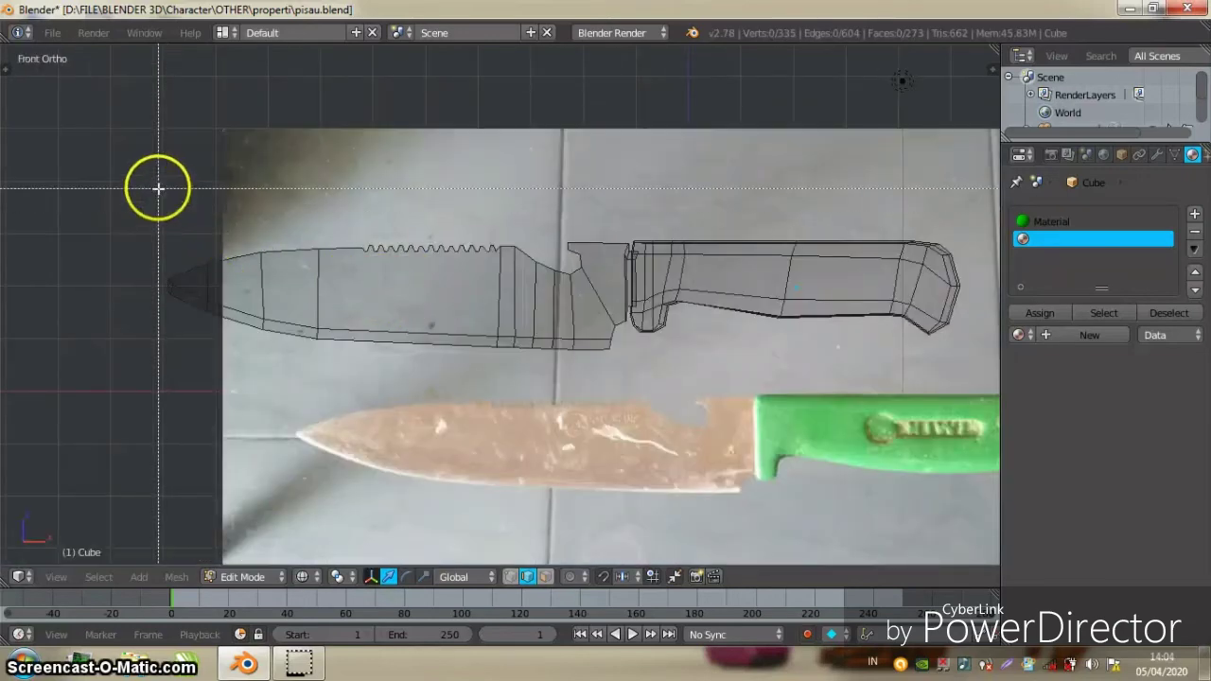
pyautogui.moveTo(152, 180); pyautogui.dragTo(629, 380)
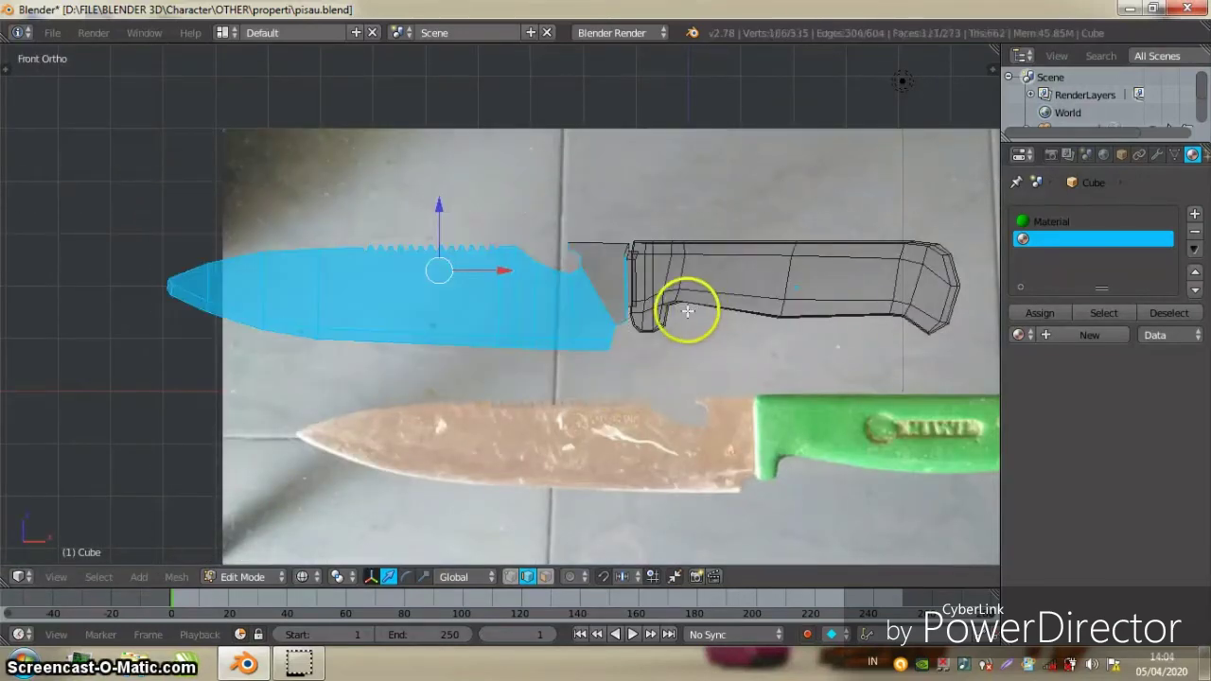
pyautogui.scroll(2, 689, 311)
pyautogui.scroll(2, 616, 293)
pyautogui.scroll(1, 573, 325)
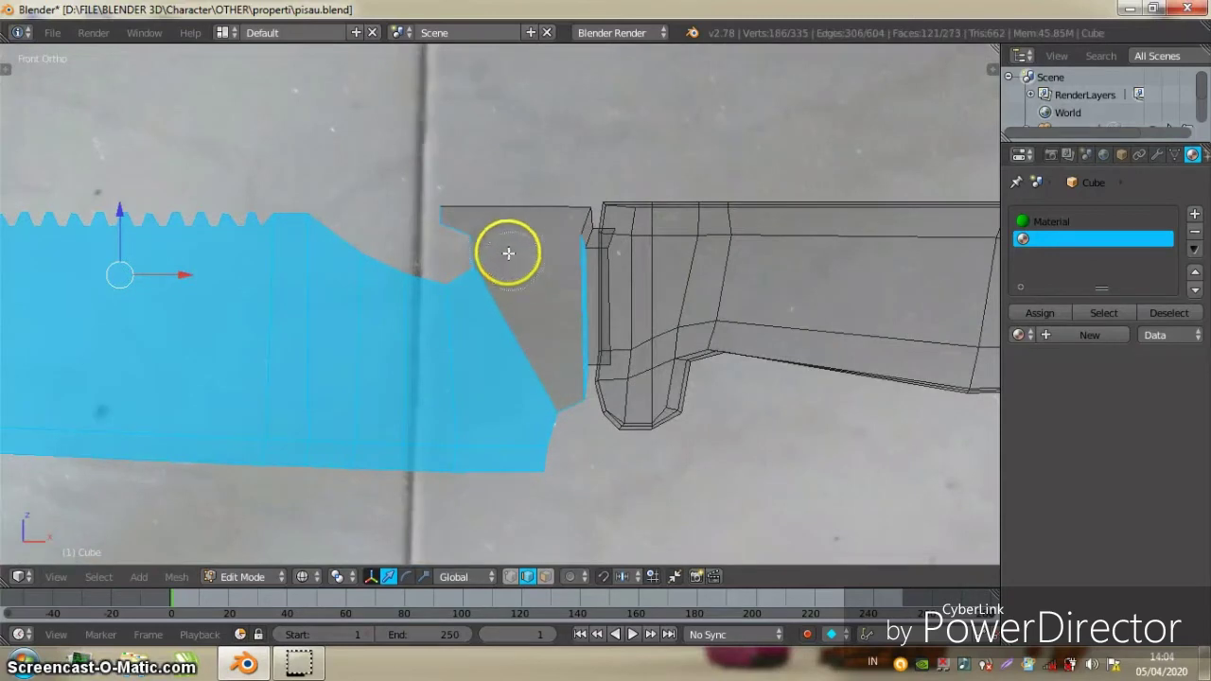
pyautogui.press('c')
pyautogui.middleClick(470, 221)
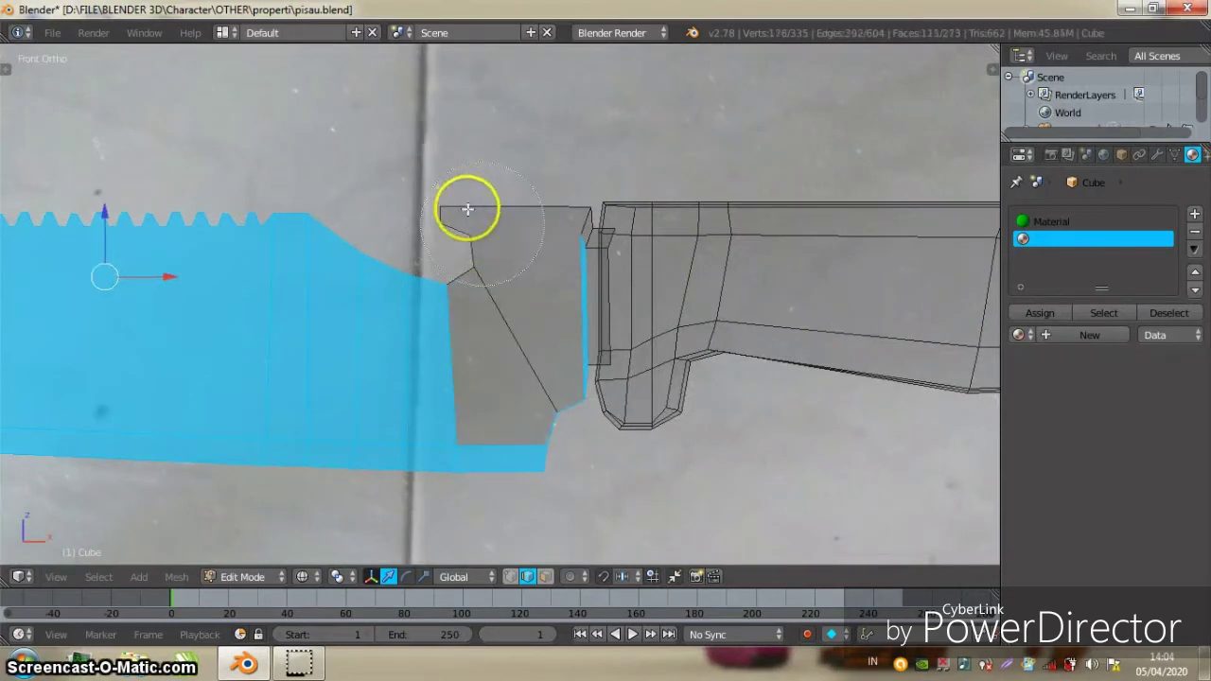
pyautogui.moveTo(468, 209); pyautogui.dragTo(596, 295)
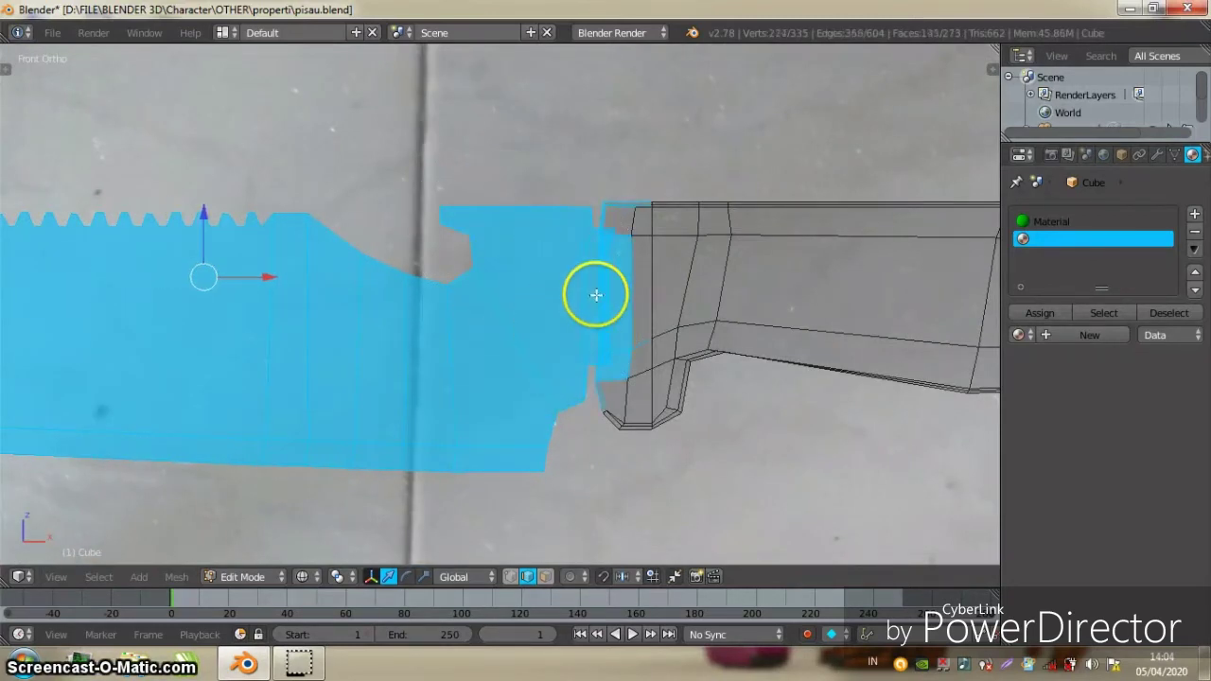
pyautogui.scroll(1, 596, 295)
pyautogui.press('z')
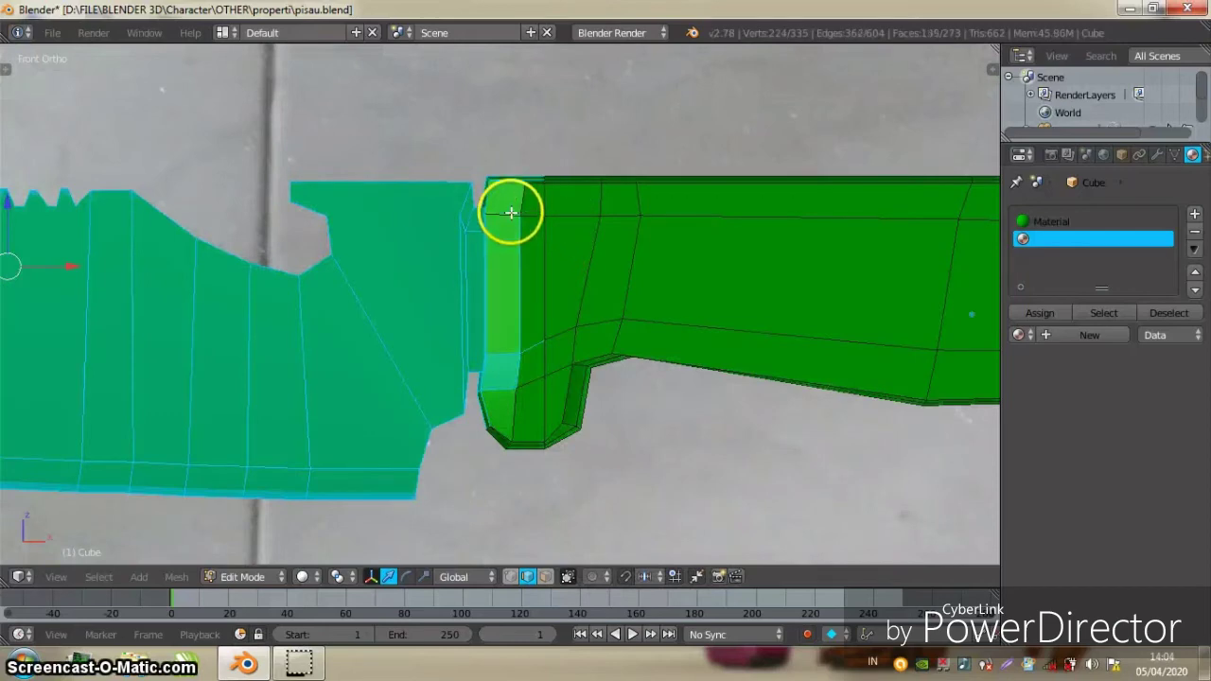
pyautogui.moveTo(514, 208); pyautogui.dragTo(521, 275, button='middle')
pyautogui.press('c')
pyautogui.middleClick(528, 224)
pyautogui.rightClick(427, 258)
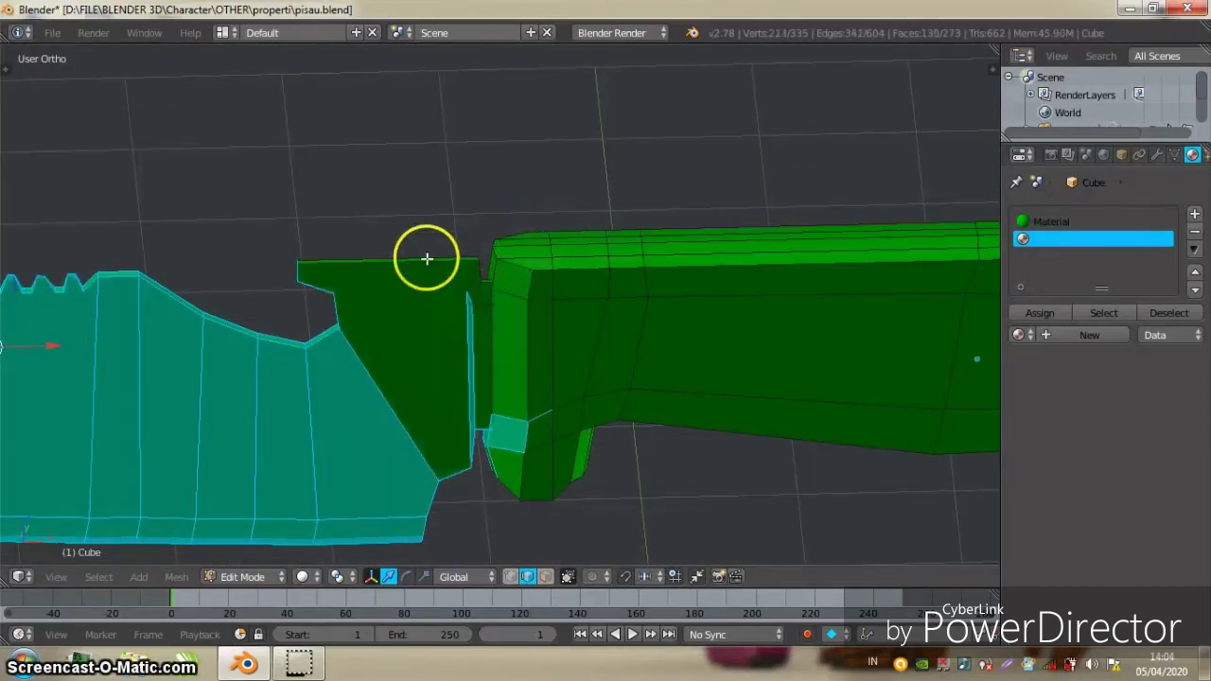
pyautogui.moveTo(425, 263); pyautogui.dragTo(505, 471, button='middle')
# Switch to face select, add the remaining guard faces, and view from top orthographic
pyautogui.click(547, 580)
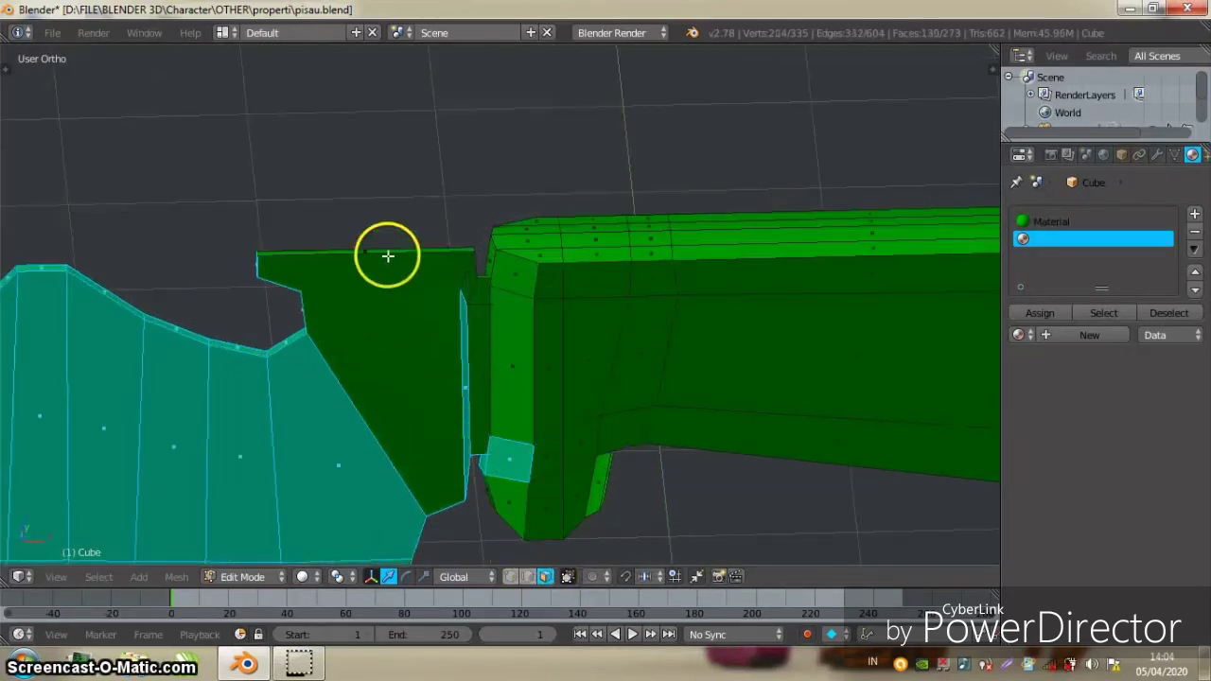
pyautogui.keyDown('shift'); pyautogui.rightClick(387, 251); pyautogui.keyUp('shift')
pyautogui.keyDown('shift'); pyautogui.rightClick(462, 273); pyautogui.keyUp('shift')
pyautogui.keyDown('shift'); pyautogui.rightClick(479, 318); pyautogui.keyUp('shift')
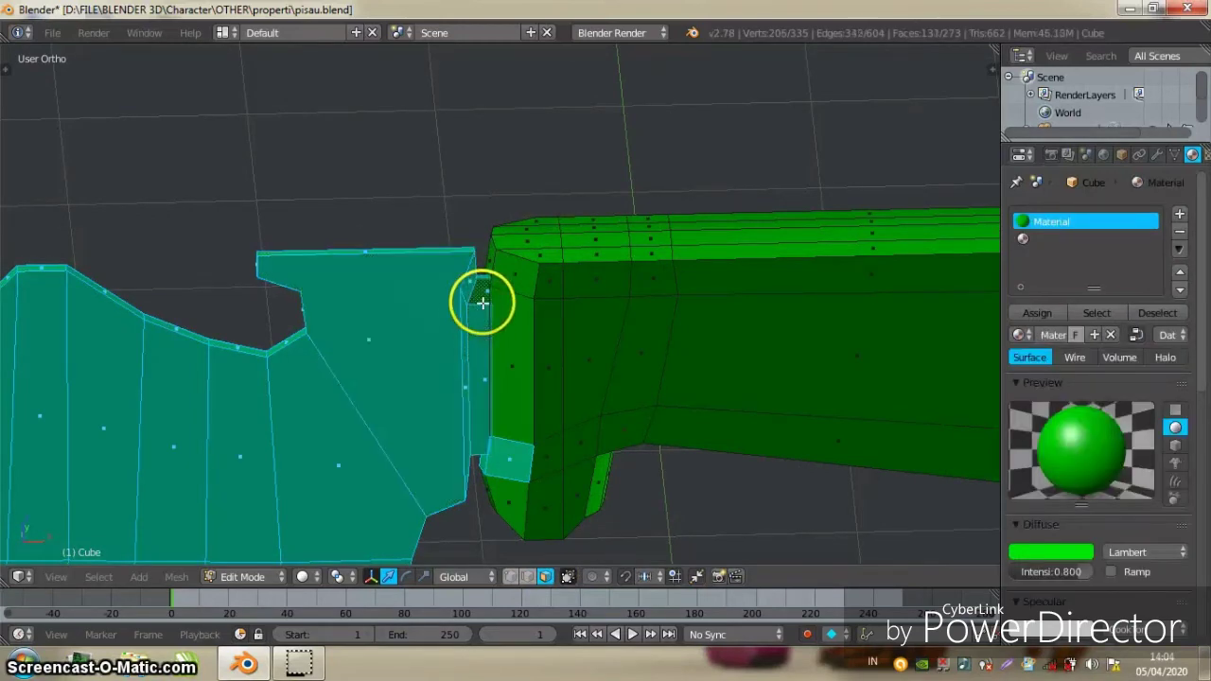
pyautogui.moveTo(481, 300); pyautogui.dragTo(535, 411, button='middle')
pyautogui.moveTo(536, 464)
pyautogui.mouseDown(button='middle')
pyautogui.moveTo(540, 420)
pyautogui.moveTo(671, 327)
pyautogui.mouseUp(button='middle')
pyautogui.keyDown('shift'); pyautogui.rightClick(670, 347); pyautogui.keyUp('shift')
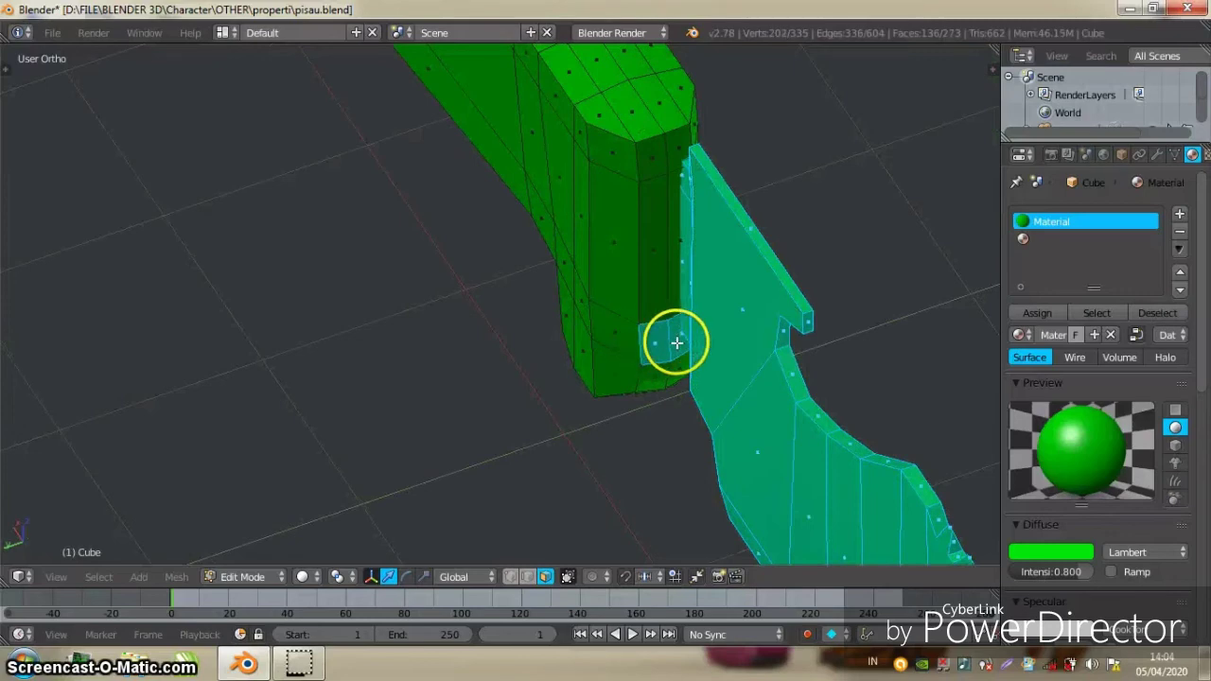
pyautogui.moveTo(602, 289); pyautogui.dragTo(498, 262, button='middle')
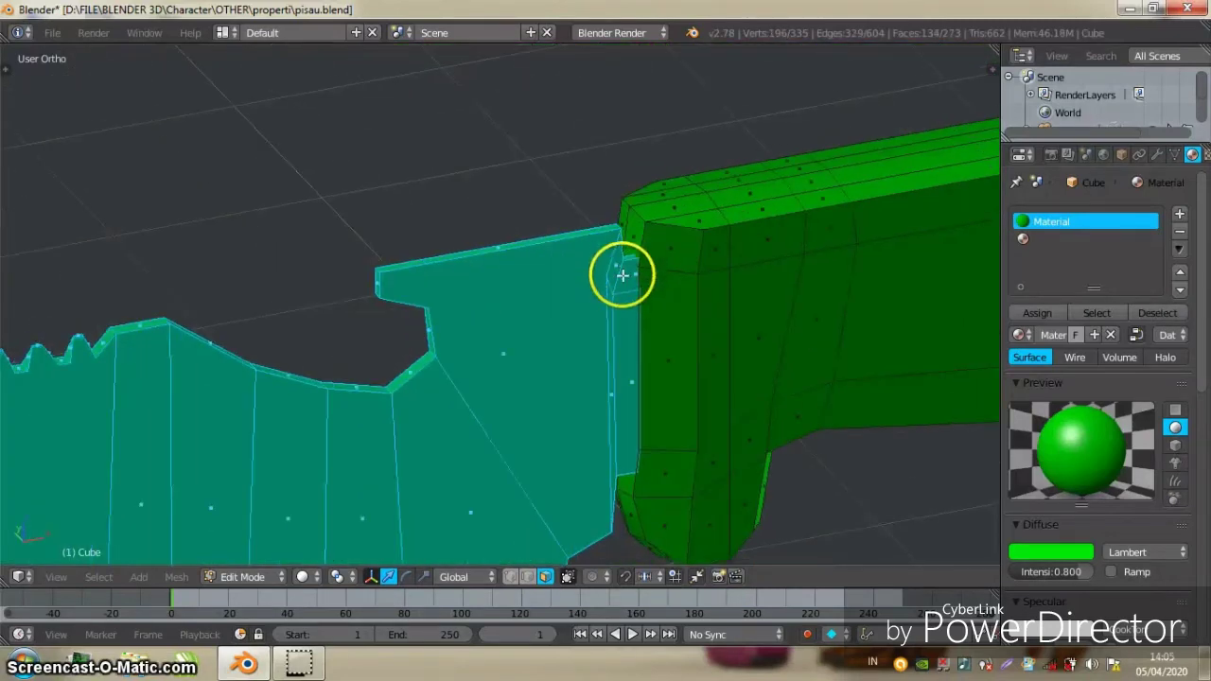
pyautogui.press('KP_7')
pyautogui.scroll(-1, 620, 301)
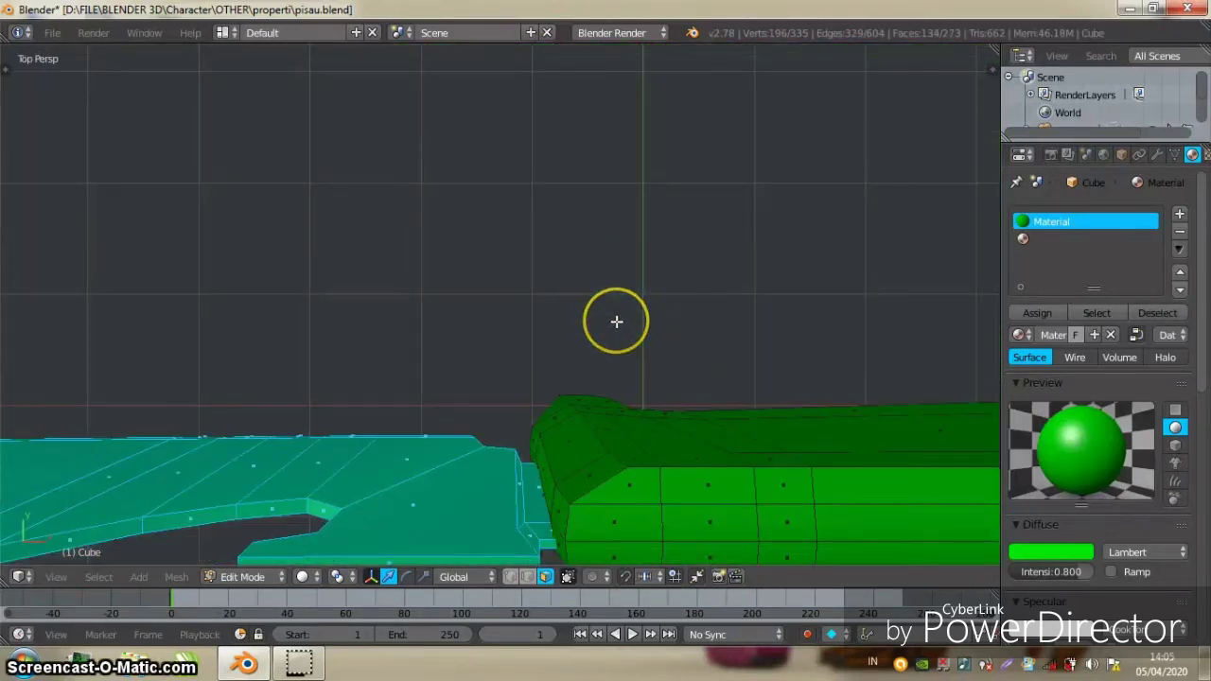
pyautogui.press('KP_5')
pyautogui.scroll(1, 521, 445)
pyautogui.scroll(1, 530, 431)
pyautogui.scroll(1, 533, 398)
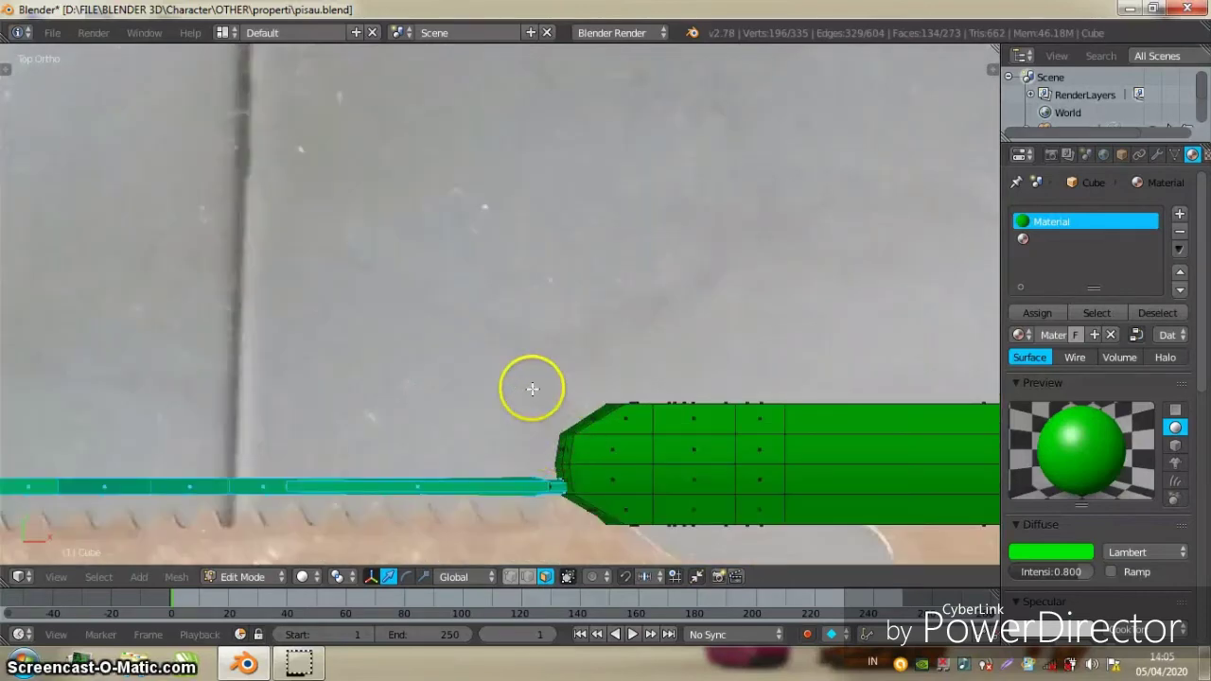
pyautogui.scroll(5, 516, 392)
pyautogui.scroll(2, 491, 364)
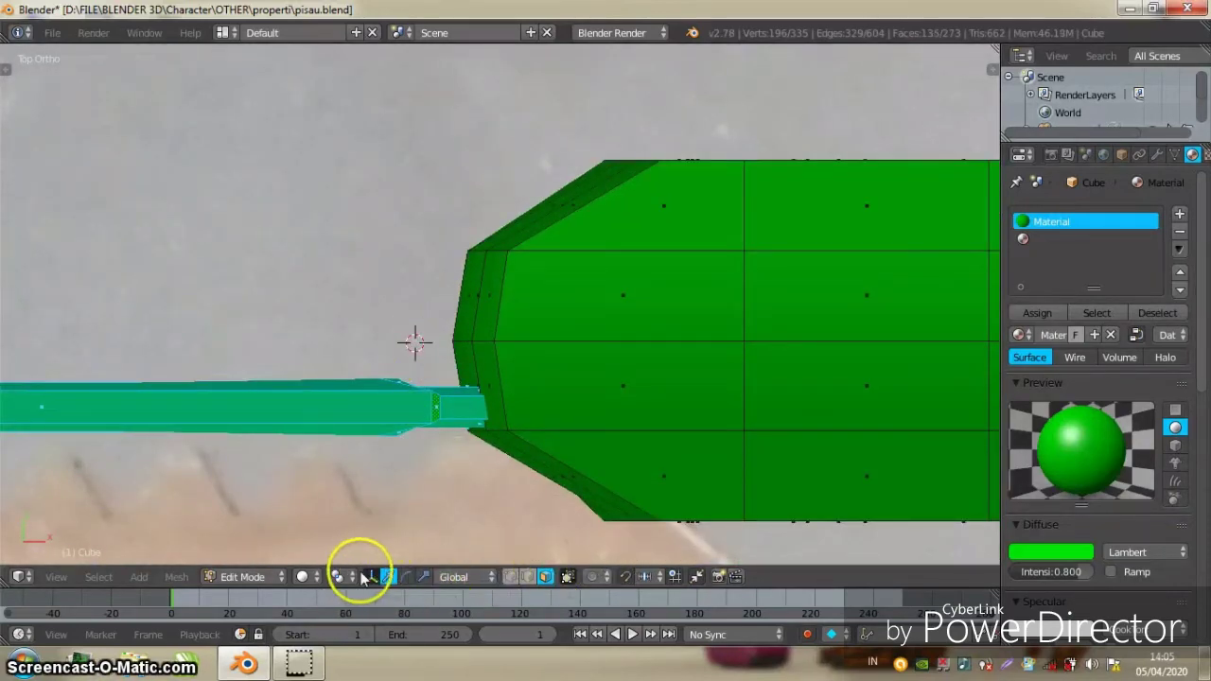
# Set the pivot to the 3D cursor and move the blade along the Y axis
pyautogui.click(482, 576)
pyautogui.click(303, 576)
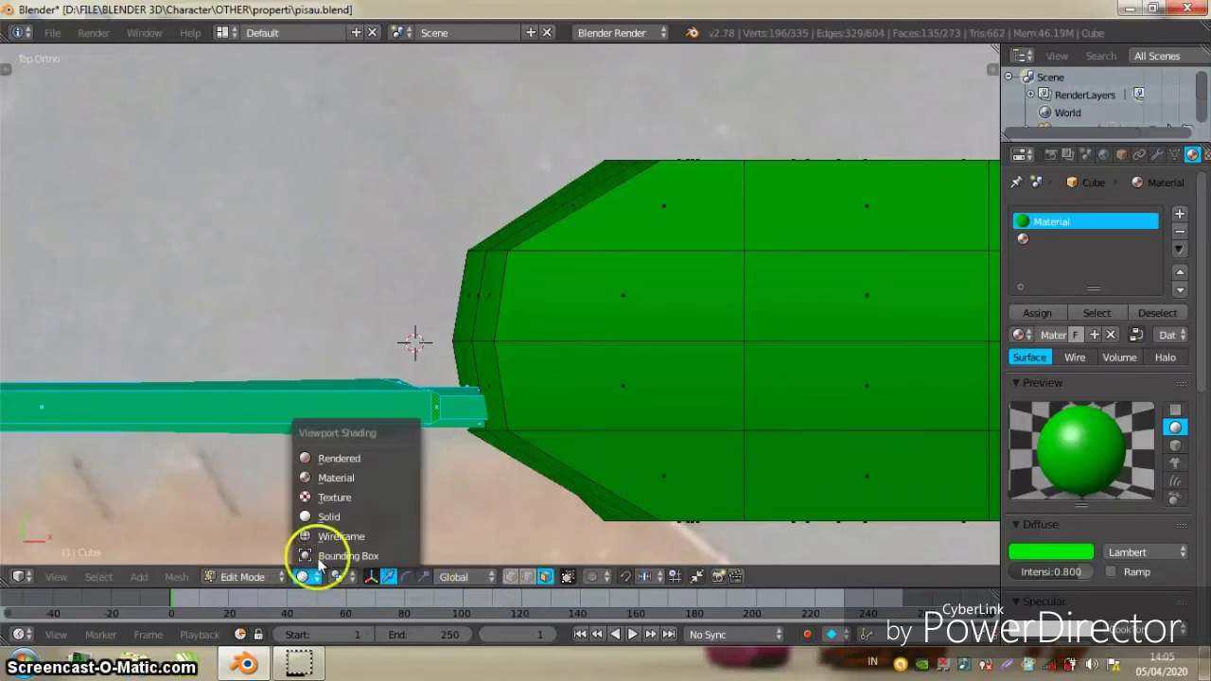
pyautogui.click(326, 576)
pyautogui.click(351, 535)
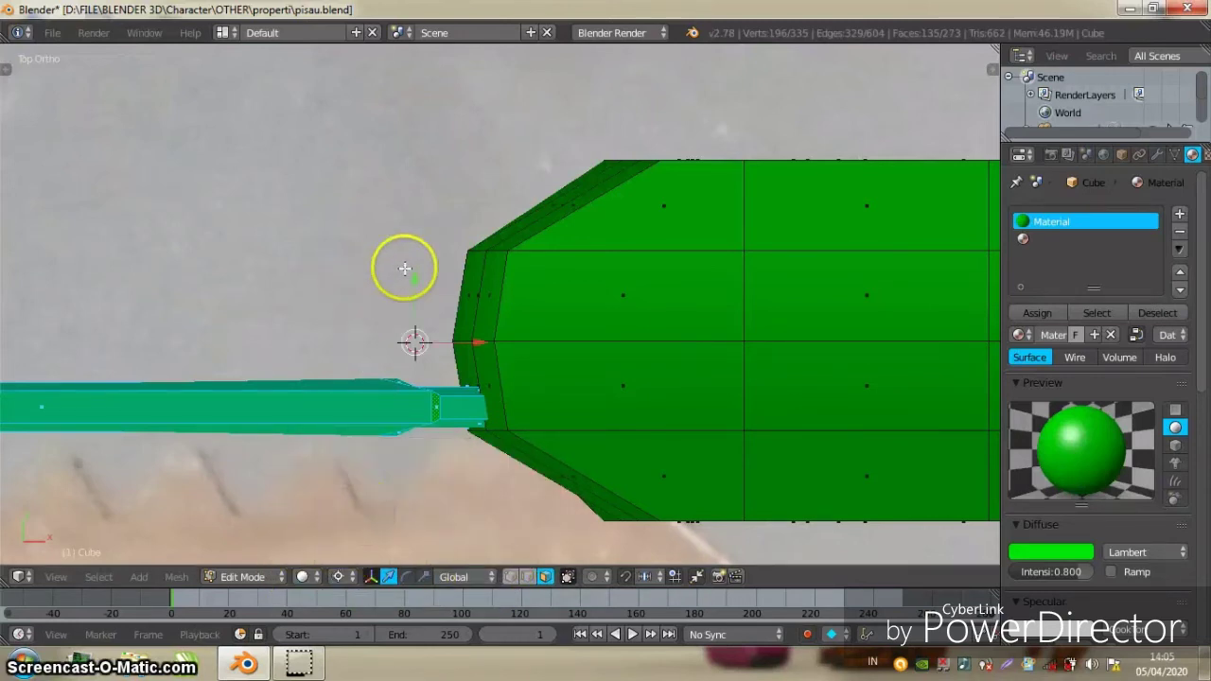
pyautogui.press('g')
pyautogui.press('y')
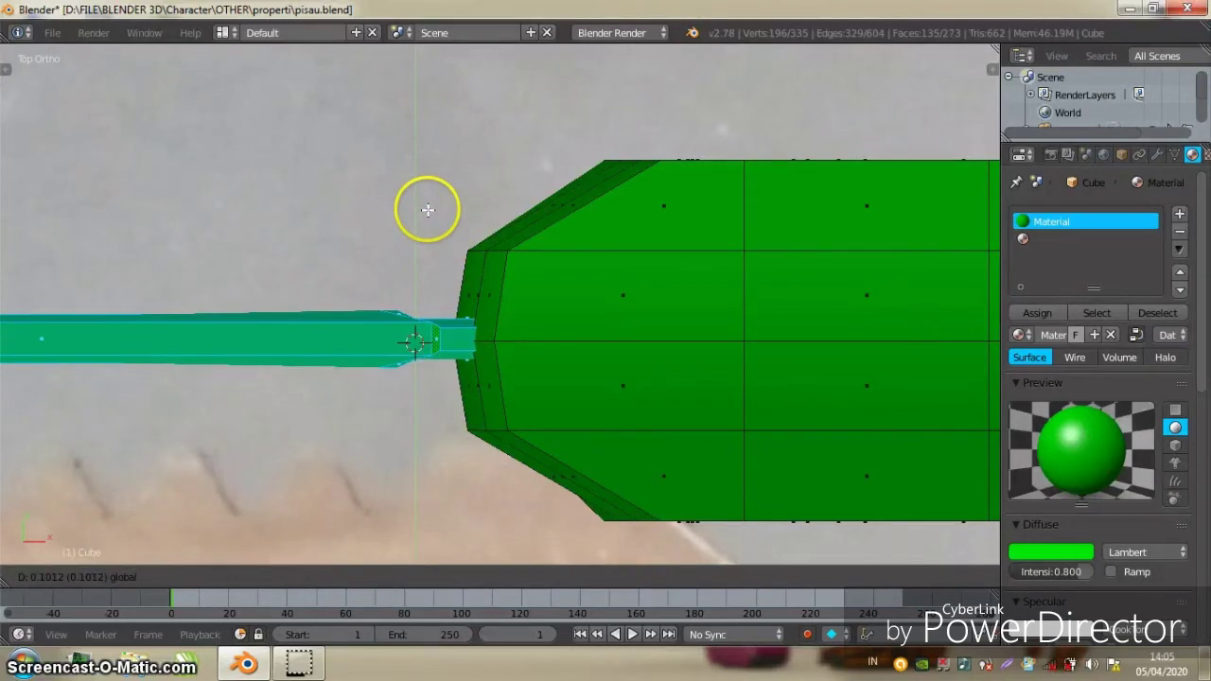
pyautogui.click(425, 209)
# Select the connected blade and assign it to the second material slot
pyautogui.press('a')
pyautogui.scroll(-3, 443, 308)
pyautogui.scroll(-3, 373, 324)
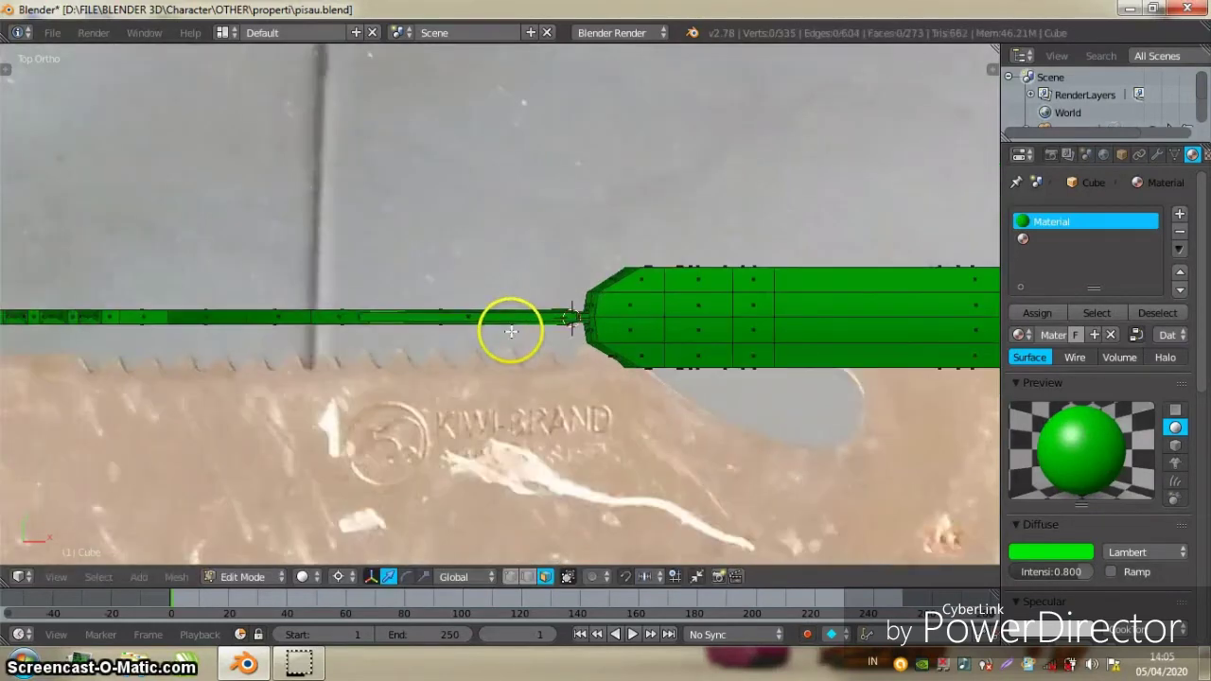
pyautogui.press('l')
pyautogui.click(1050, 237)
pyautogui.click(1039, 313)
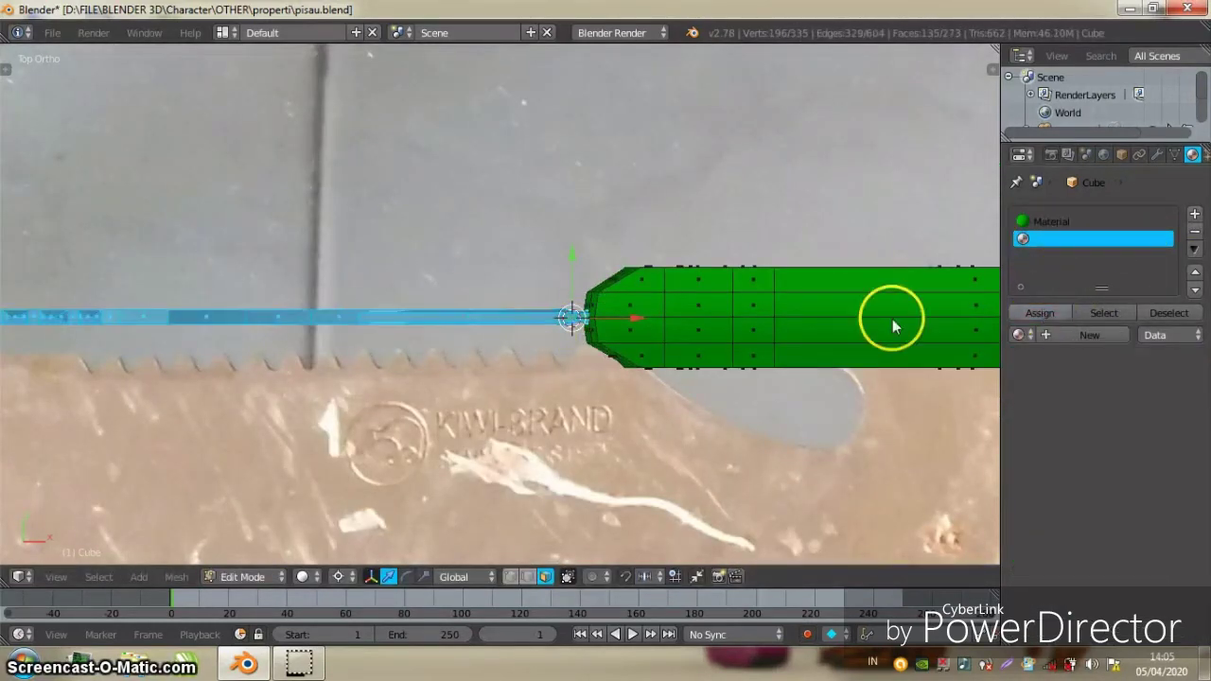
pyautogui.scroll(-1, 645, 332)
pyautogui.moveTo(645, 332)
pyautogui.mouseDown(button='middle')
pyautogui.moveTo(540, 319)
pyautogui.moveTo(549, 224)
pyautogui.moveTo(503, 290)
pyautogui.moveTo(625, 268)
pyautogui.mouseUp(button='middle')
# Return to Object Mode and save the file, confirming the overwrite
pyautogui.press('a')
pyautogui.moveTo(519, 281)
pyautogui.mouseDown(button='middle')
pyautogui.moveTo(568, 273)
pyautogui.moveTo(607, 245)
pyautogui.moveTo(639, 175)
pyautogui.mouseUp(button='middle')
pyautogui.scroll(-3, 568, 274)
pyautogui.scroll(3, 616, 273)
pyautogui.press('Tab')
pyautogui.press('a')
pyautogui.hotkey('ctrl', 's')
pyautogui.click(607, 242)
# Switch the render engine to Cycles and create a new material for the blade slot
pyautogui.click(613, 32)
pyautogui.click(617, 89)
pyautogui.click(1075, 313)
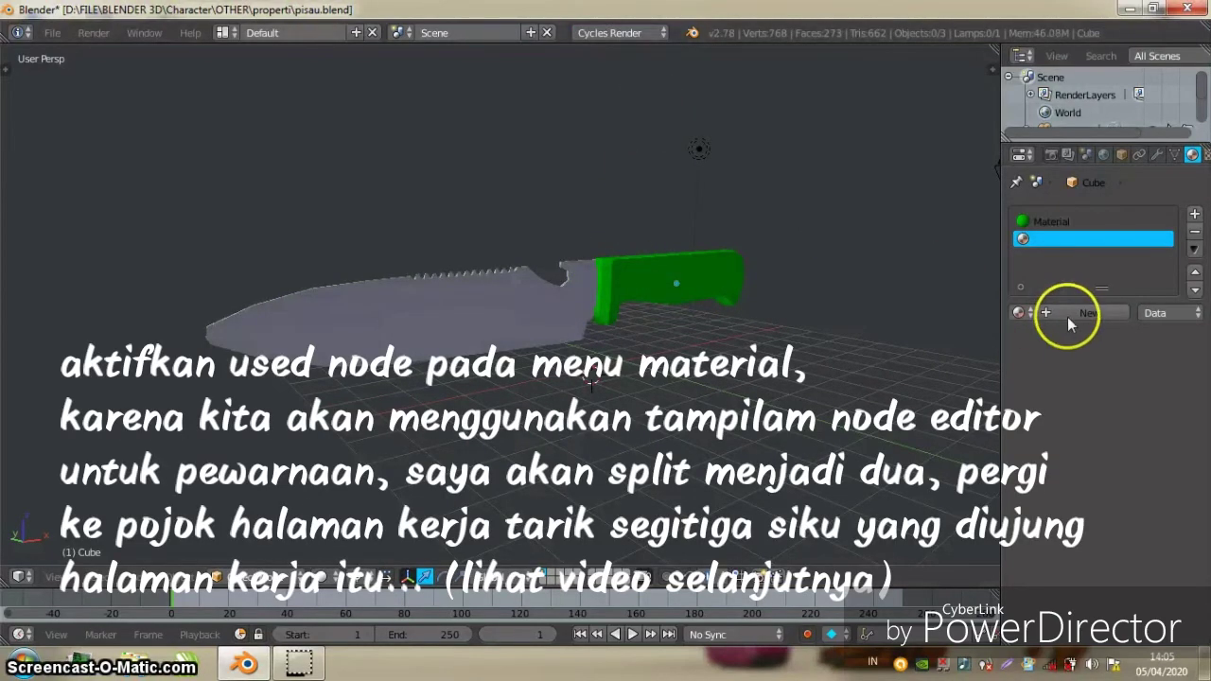
pyautogui.moveTo(766, 301); pyautogui.dragTo(710, 282, button='middle')
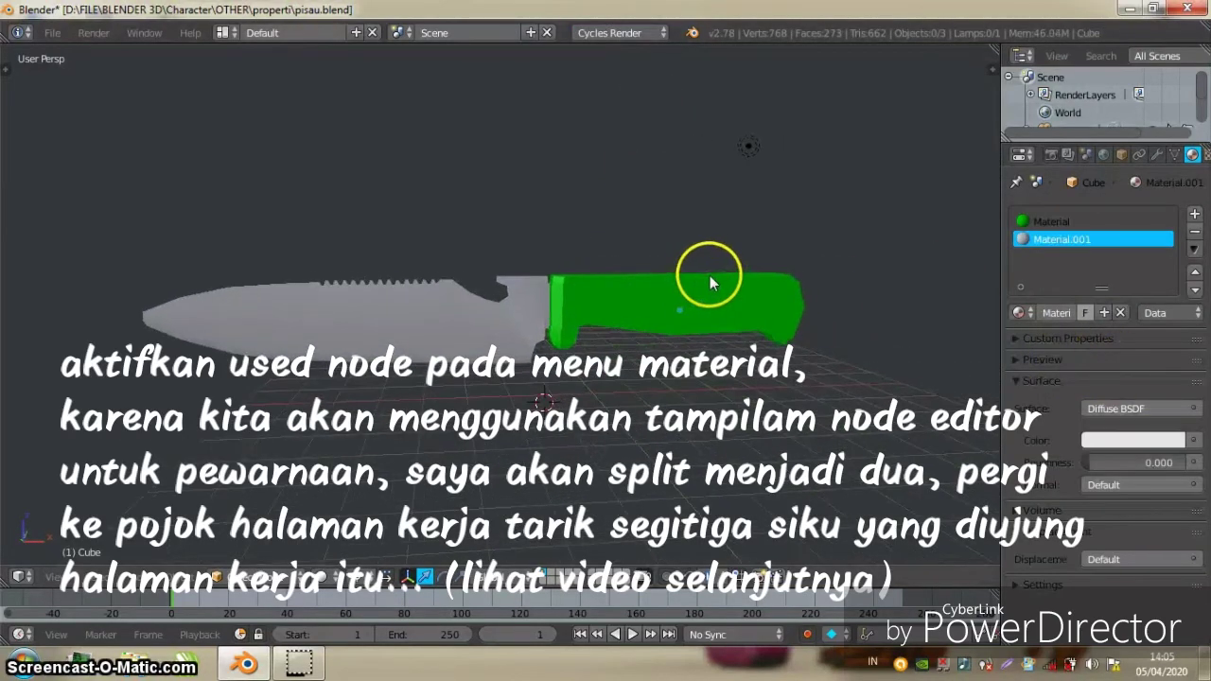
# Open a Node Editor beside the 3D view and make the blade surface a Mix Shader
pyautogui.moveTo(995, 54); pyautogui.dragTo(574, 136)
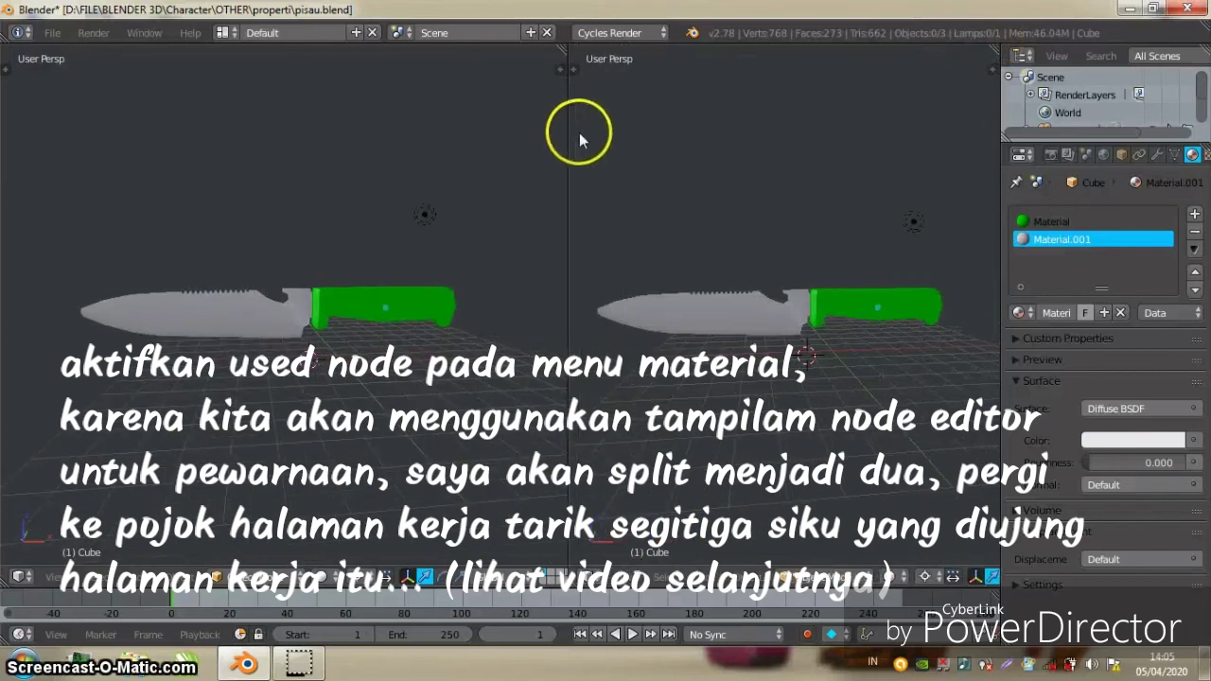
pyautogui.click(589, 578)
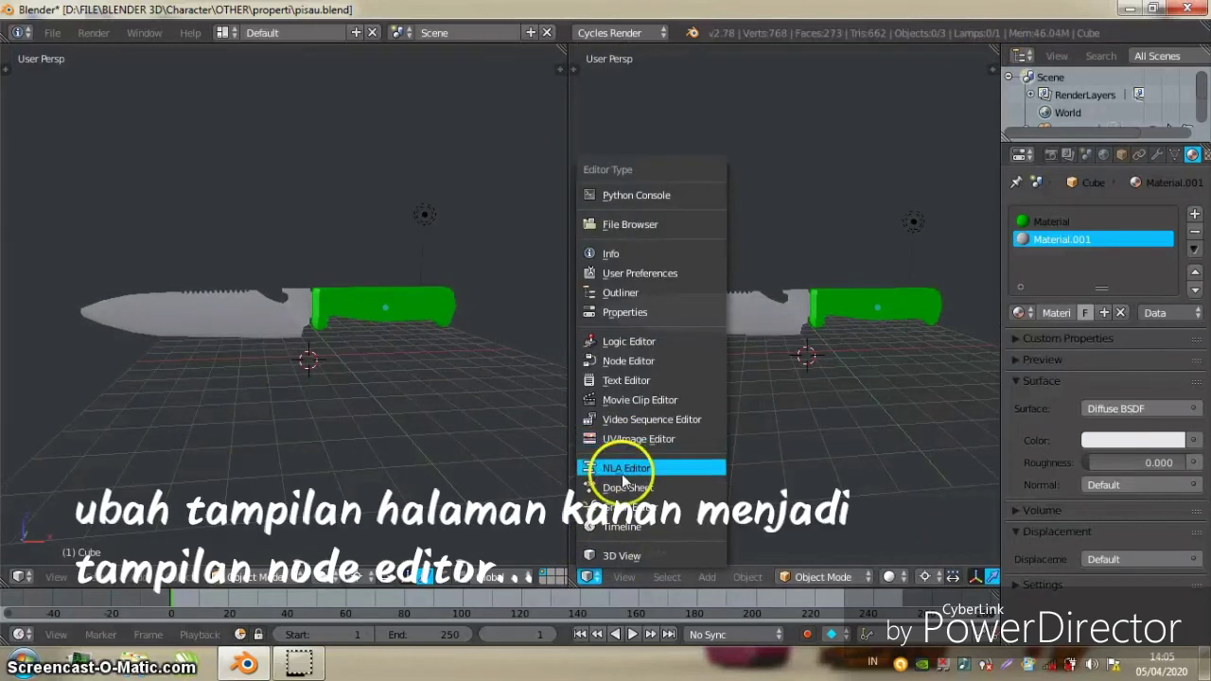
pyautogui.click(627, 361)
pyautogui.press('n')
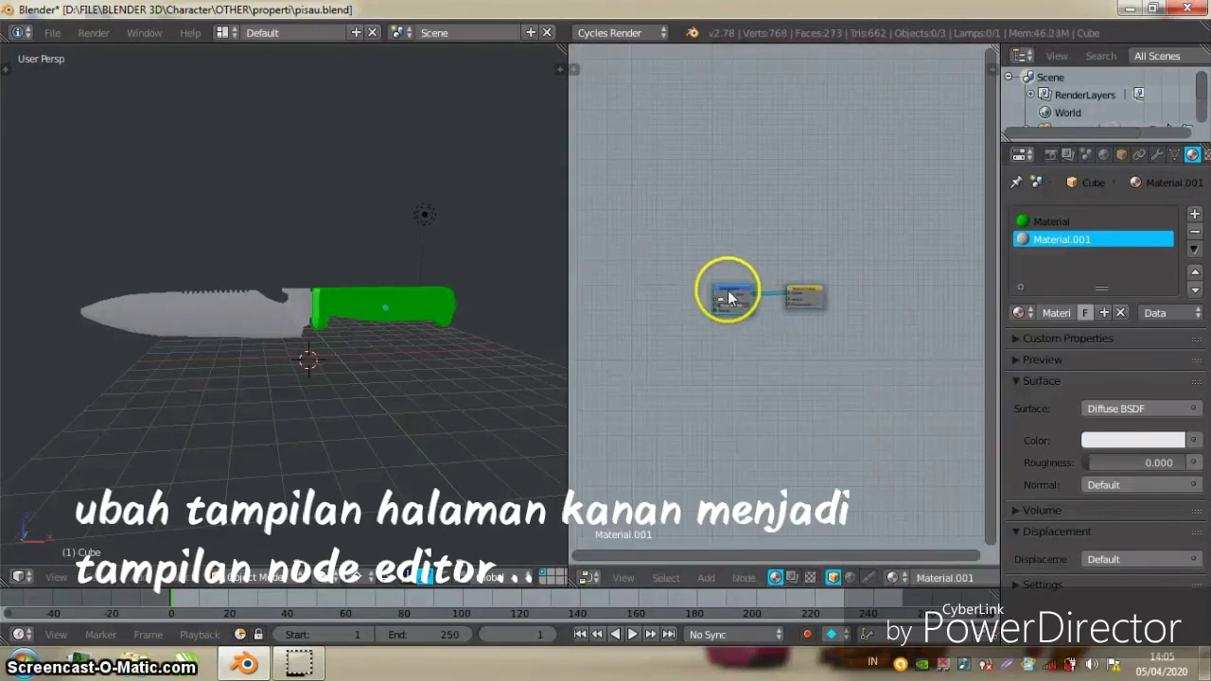
pyautogui.scroll(2, 724, 298)
pyautogui.scroll(2, 719, 312)
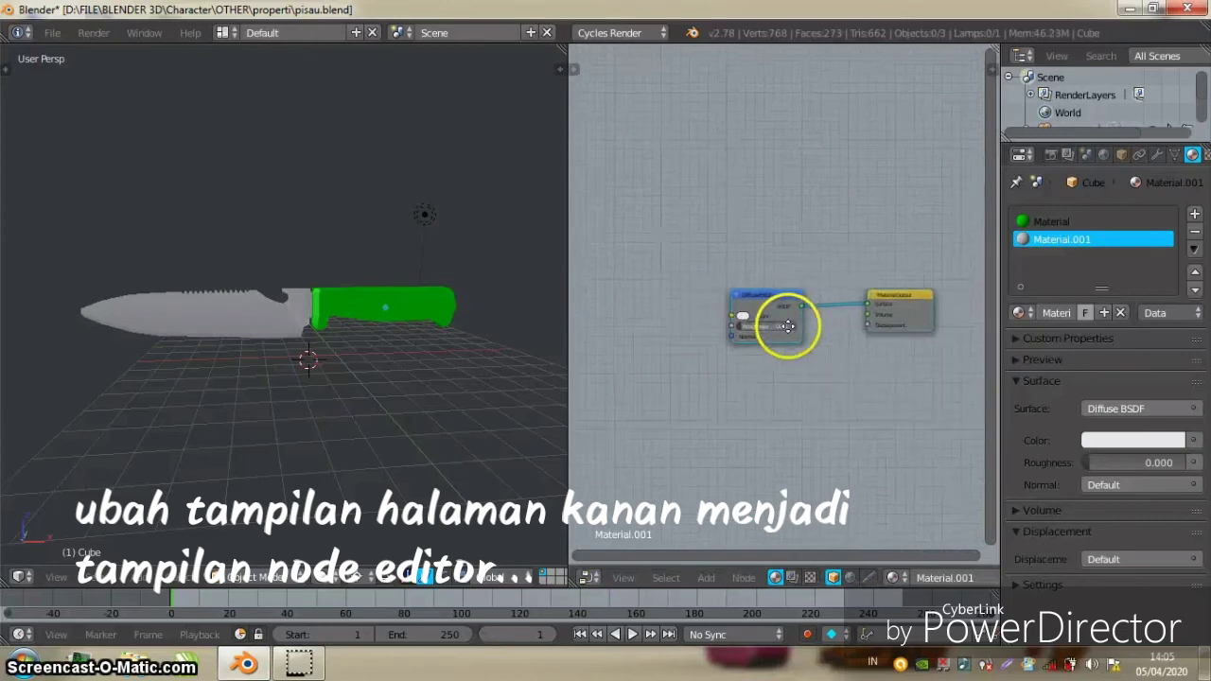
pyautogui.click(1116, 409)
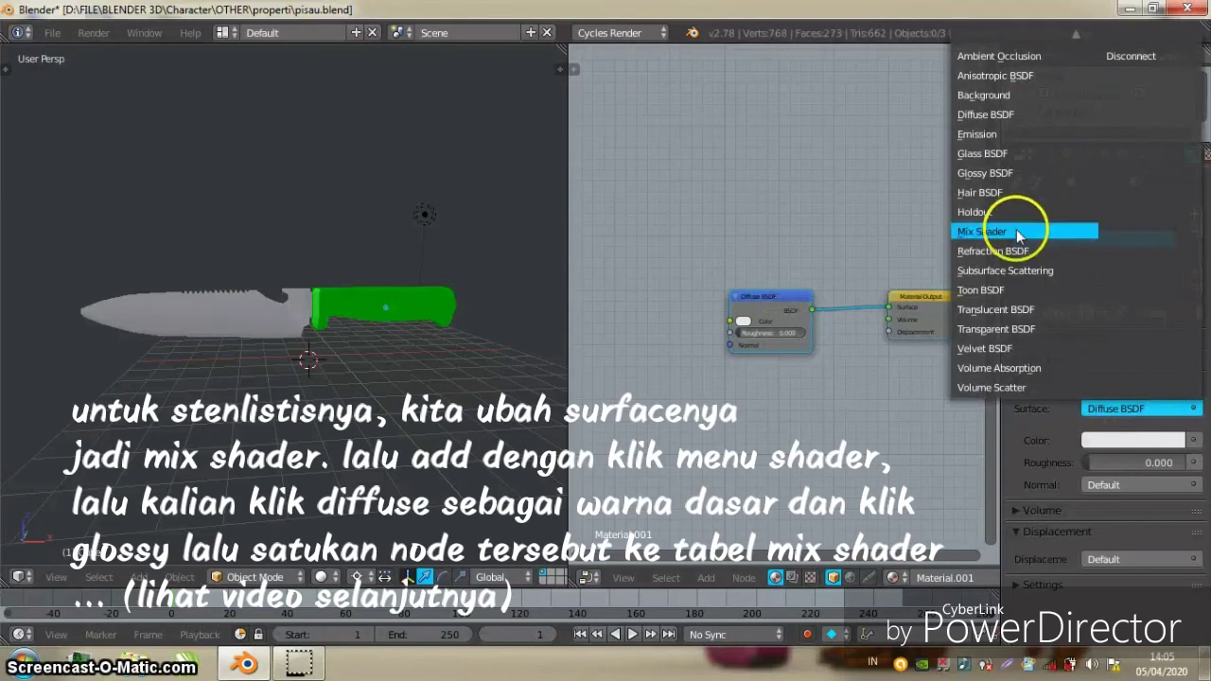
pyautogui.click(1018, 233)
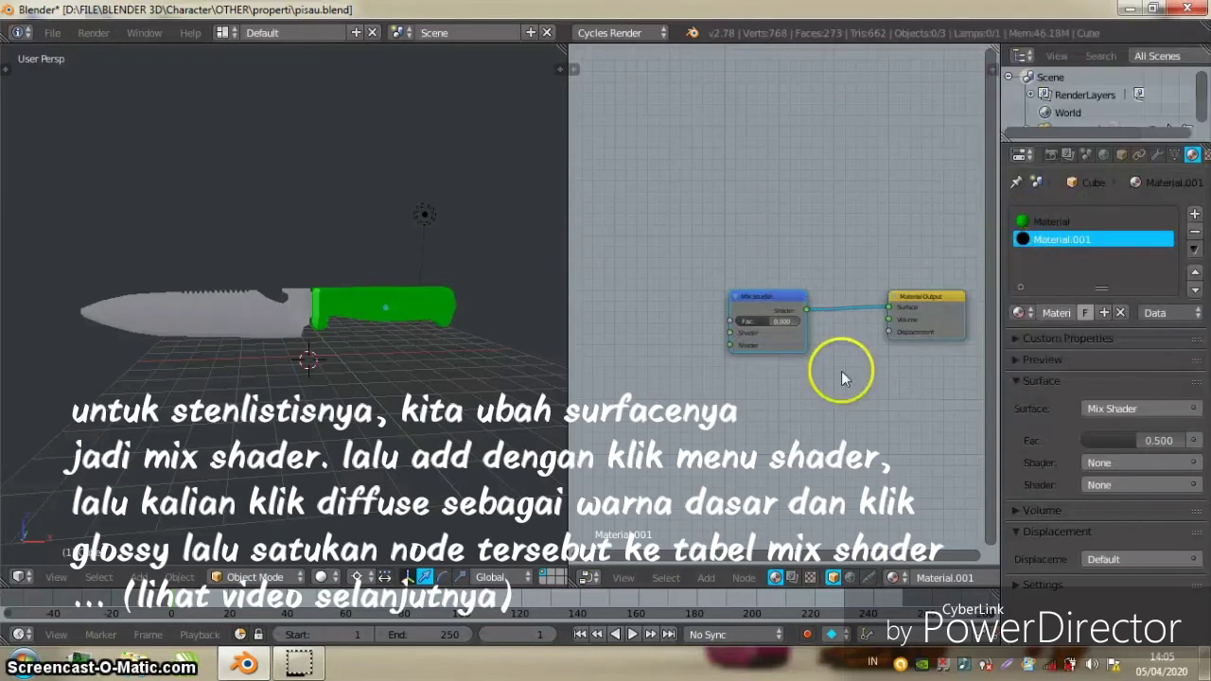
# Add a Diffuse BSDF node and a Glossy BSDF node below it
pyautogui.click(709, 578)
pyautogui.moveTo(734, 505)
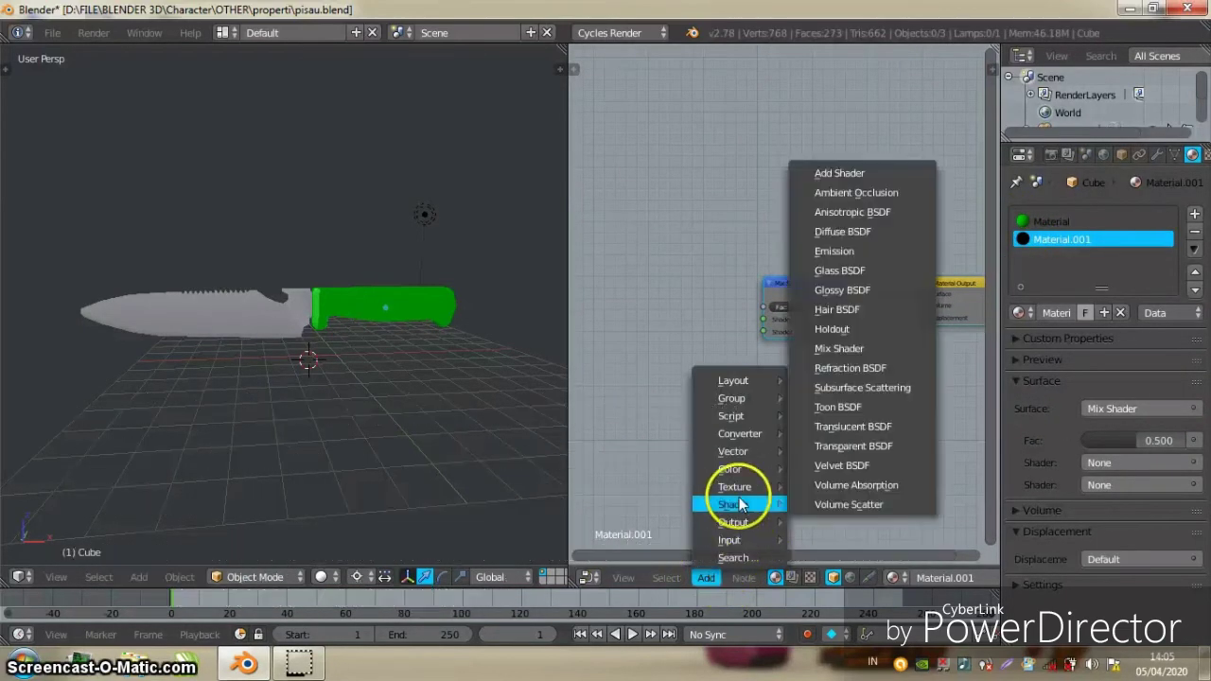
pyautogui.click(816, 231)
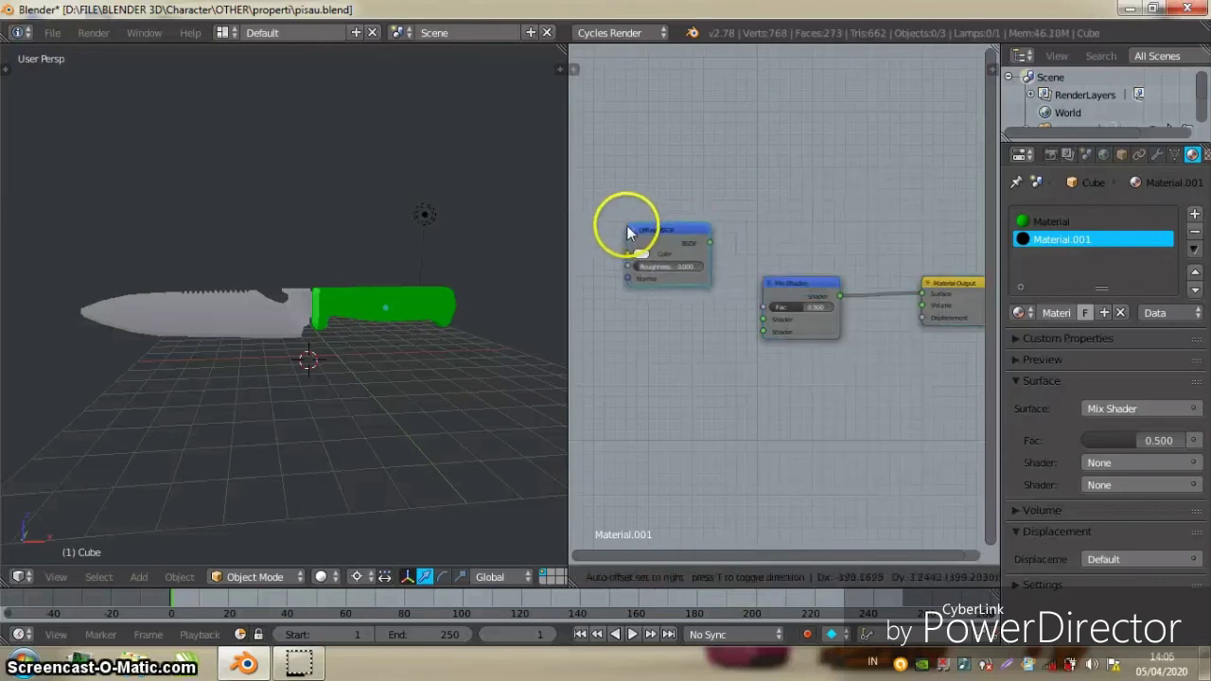
pyautogui.click(627, 227)
pyautogui.click(705, 577)
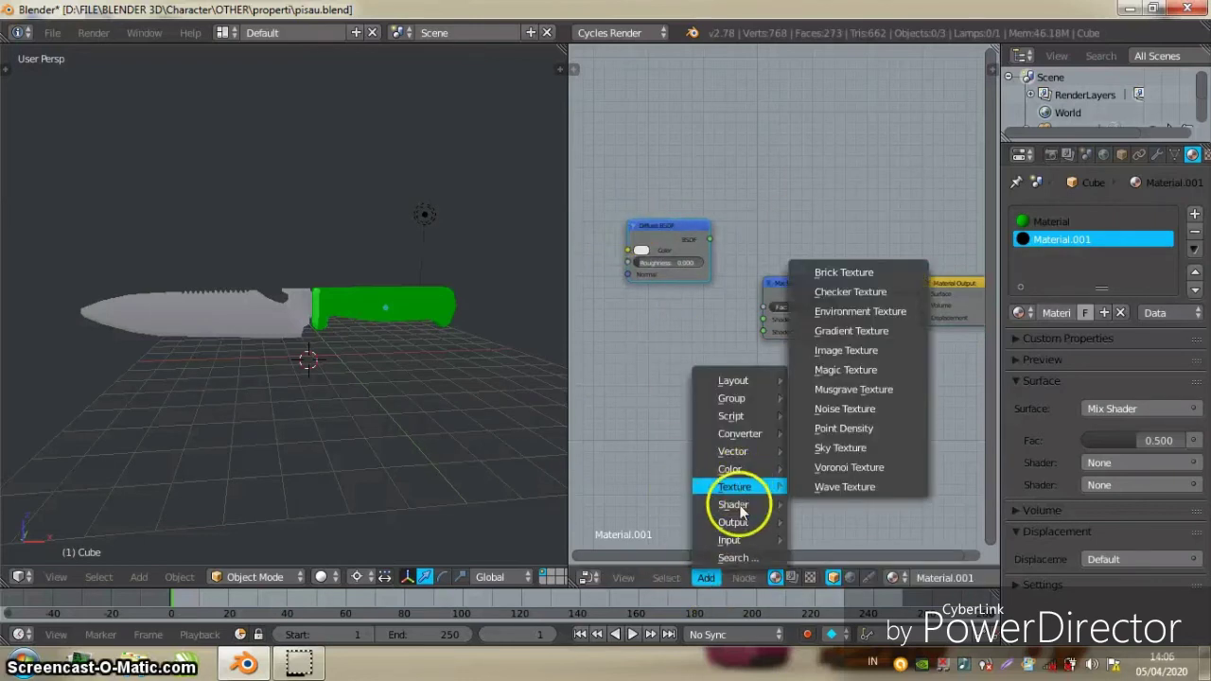
pyautogui.moveTo(734, 504)
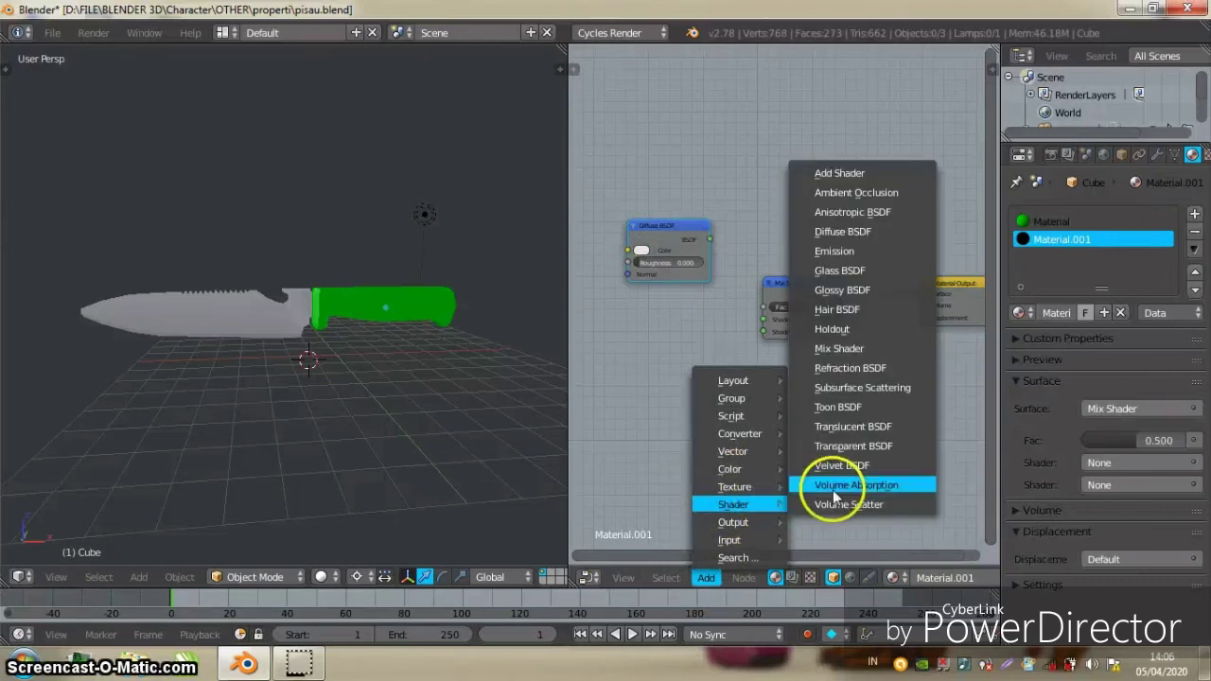
pyautogui.click(840, 286)
pyautogui.click(636, 330)
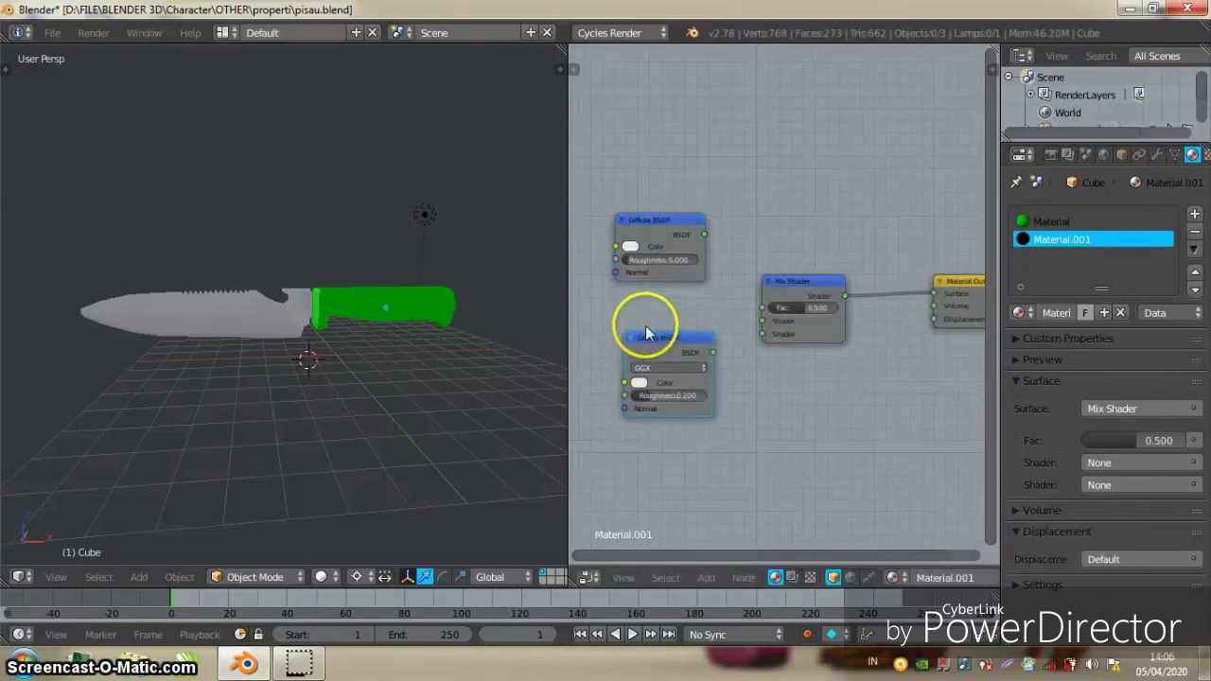
# Wire the Diffuse and Glossy outputs into the Mix Shader and show the preview sphere
pyautogui.scroll(1, 641, 328)
pyautogui.moveTo(760, 224); pyautogui.dragTo(819, 303)
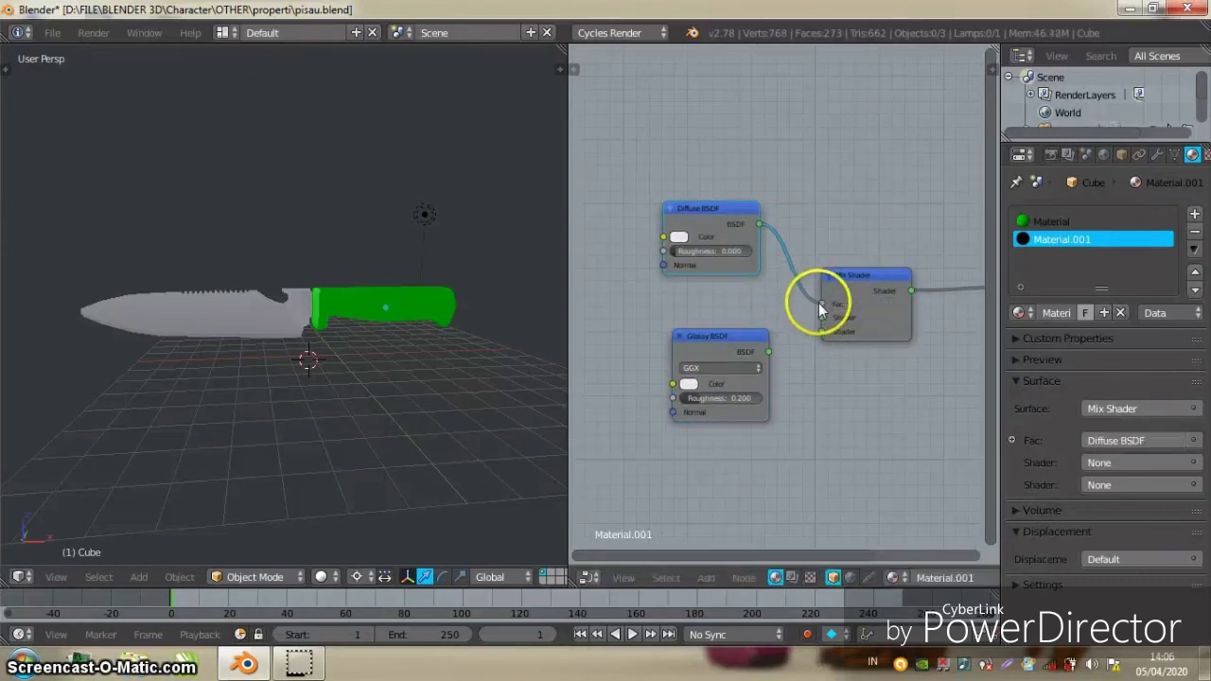
pyautogui.moveTo(769, 352); pyautogui.dragTo(822, 318)
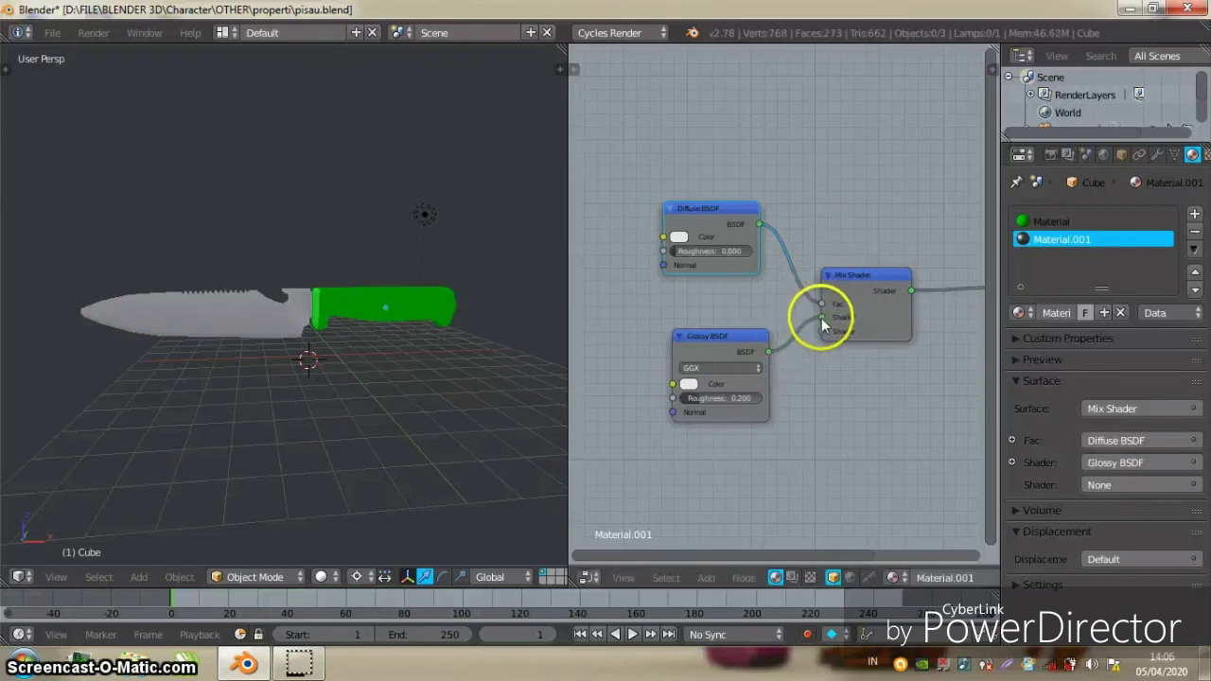
pyautogui.click(1013, 357)
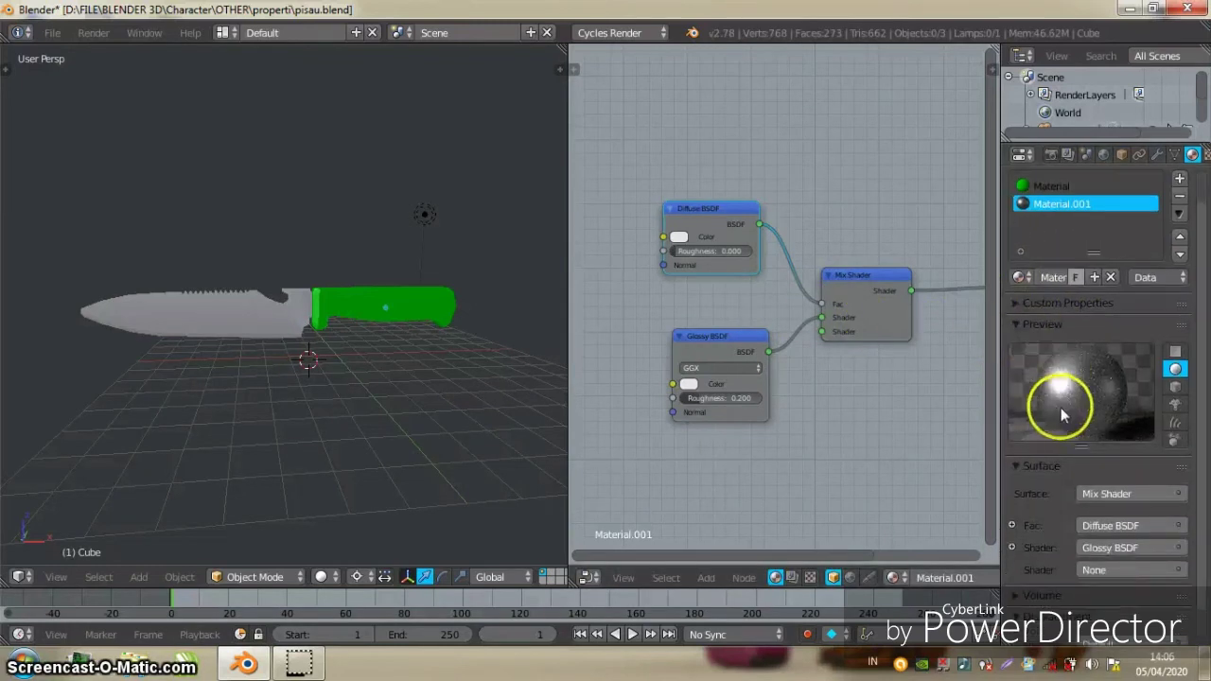
pyautogui.scroll(1, 708, 377)
# Set the Glossy BSDF distribution to Beckmann and roughness to 0.500
pyautogui.click(708, 380)
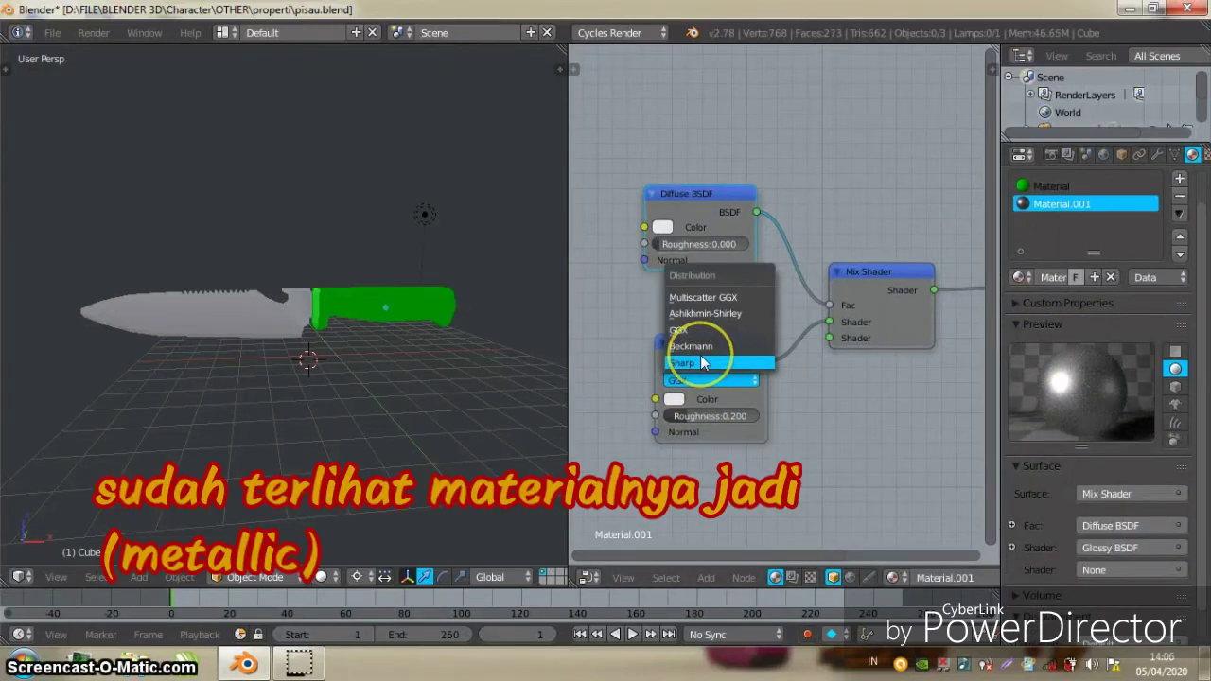
pyautogui.click(701, 345)
pyautogui.scroll(2, 733, 402)
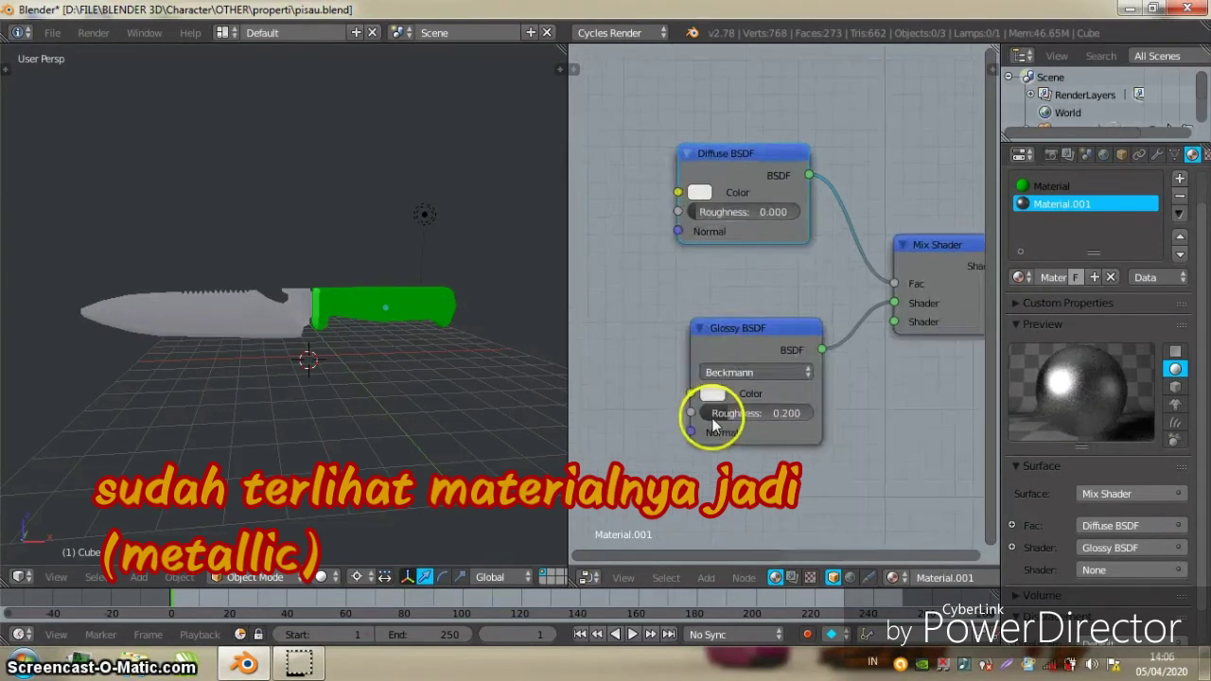
pyautogui.press('Return')
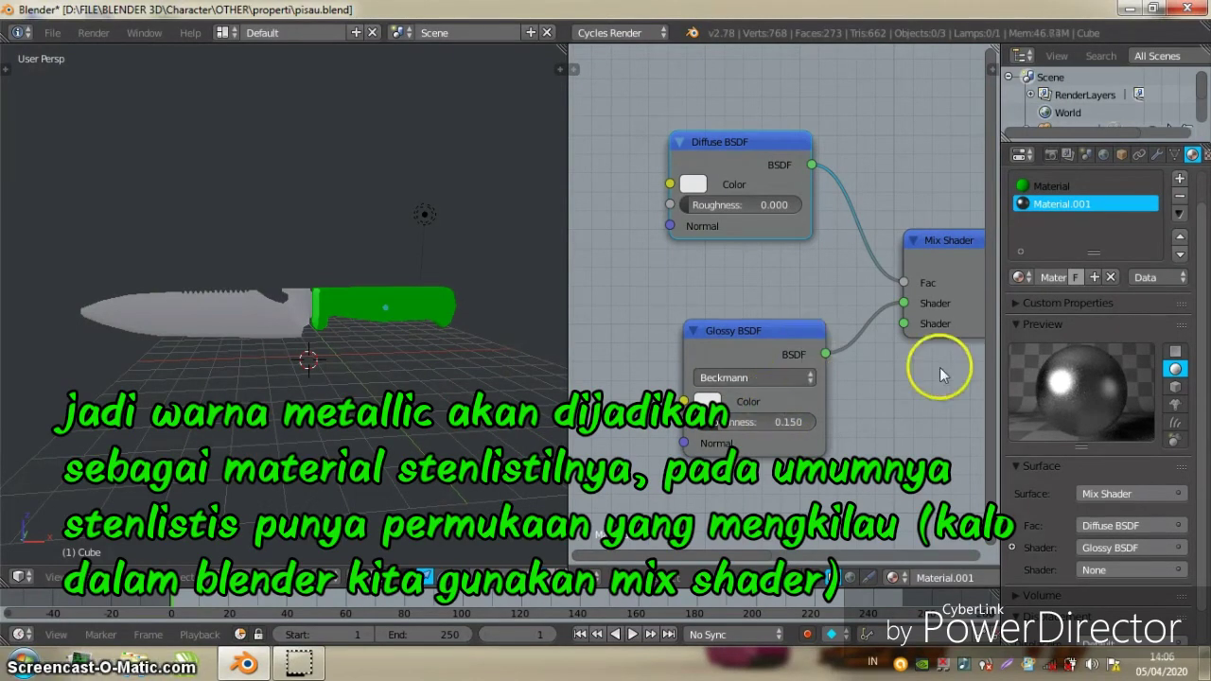
pyautogui.scroll(1, 738, 436)
pyautogui.scroll(1, 745, 402)
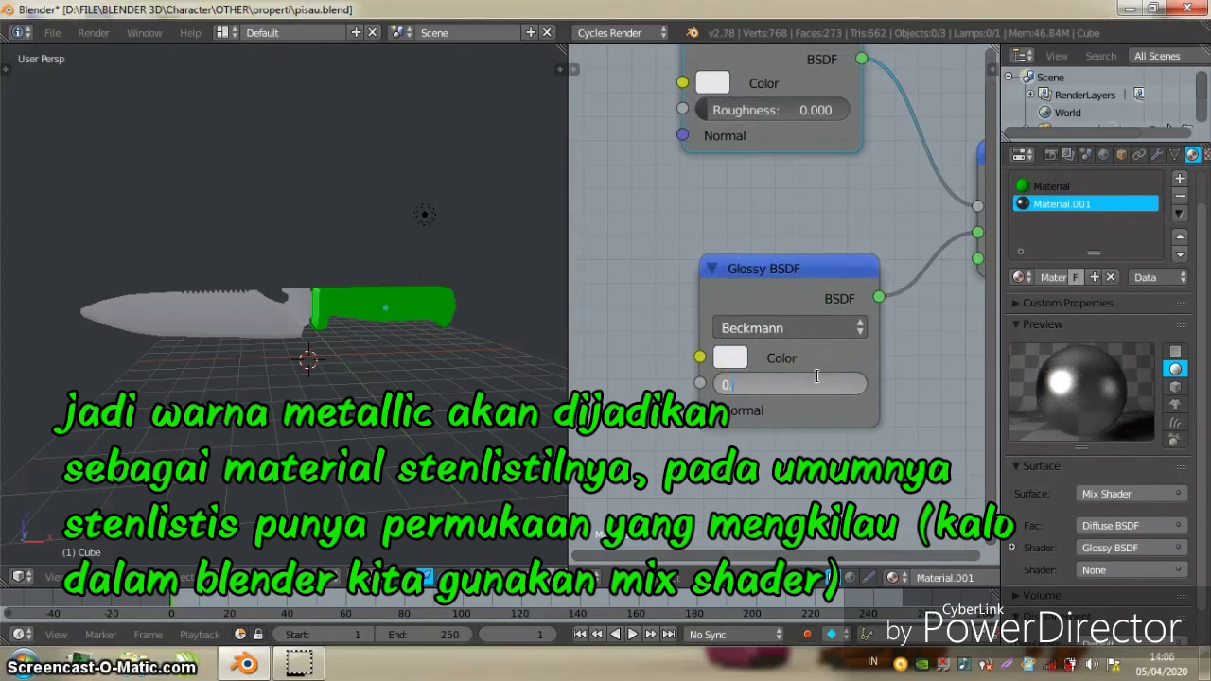
pyautogui.write('5')
pyautogui.press('Return')
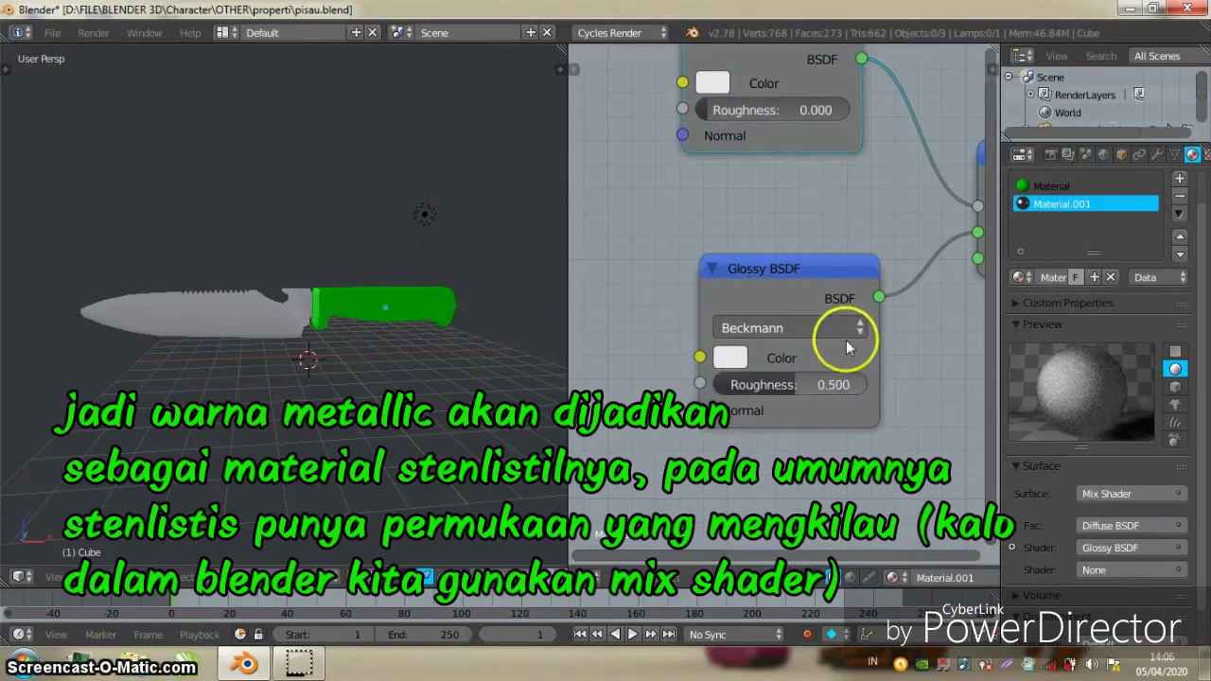
# Refine the Glossy roughness from 0.050 to a final 0.450
pyautogui.click(788, 389)
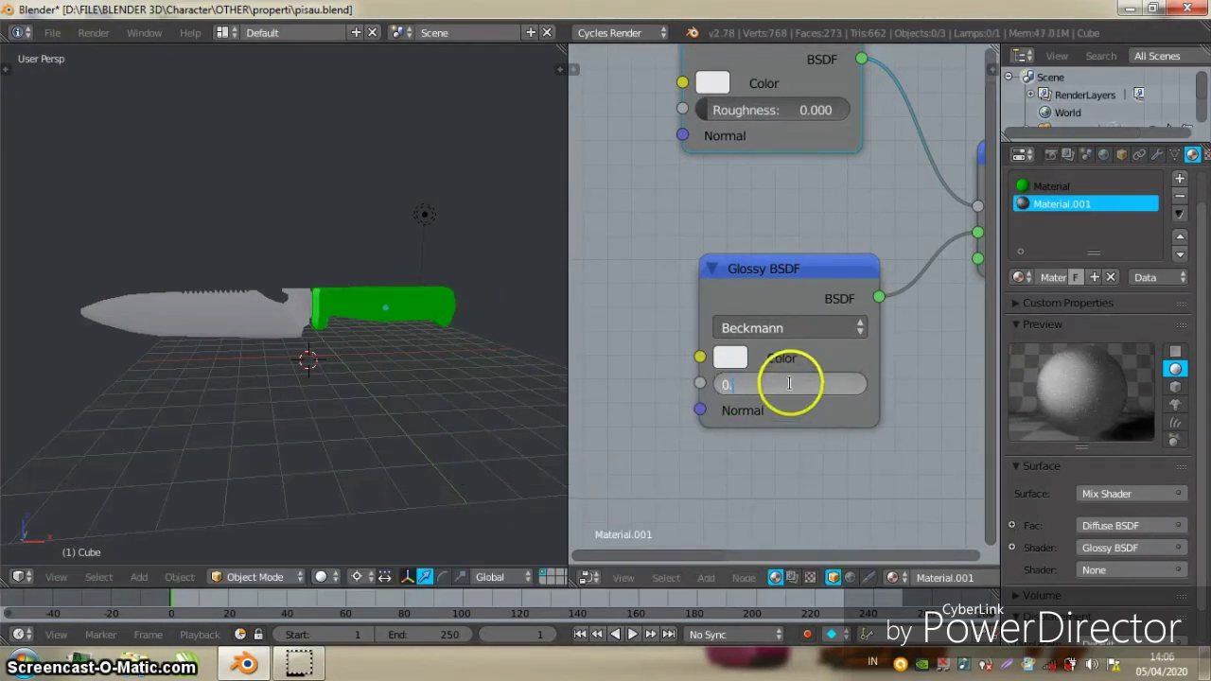
pyautogui.write('050')
pyautogui.press('Return')
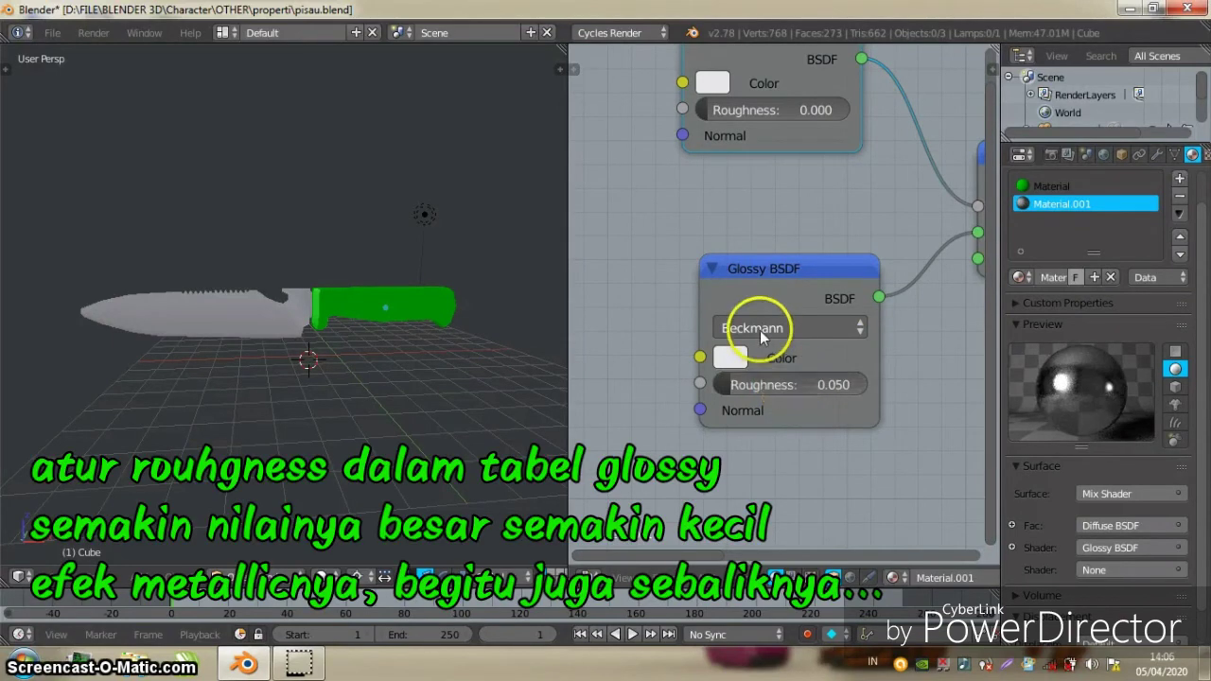
pyautogui.keyDown('ctrl'); pyautogui.scroll(2, 426, 320); pyautogui.keyUp('ctrl')
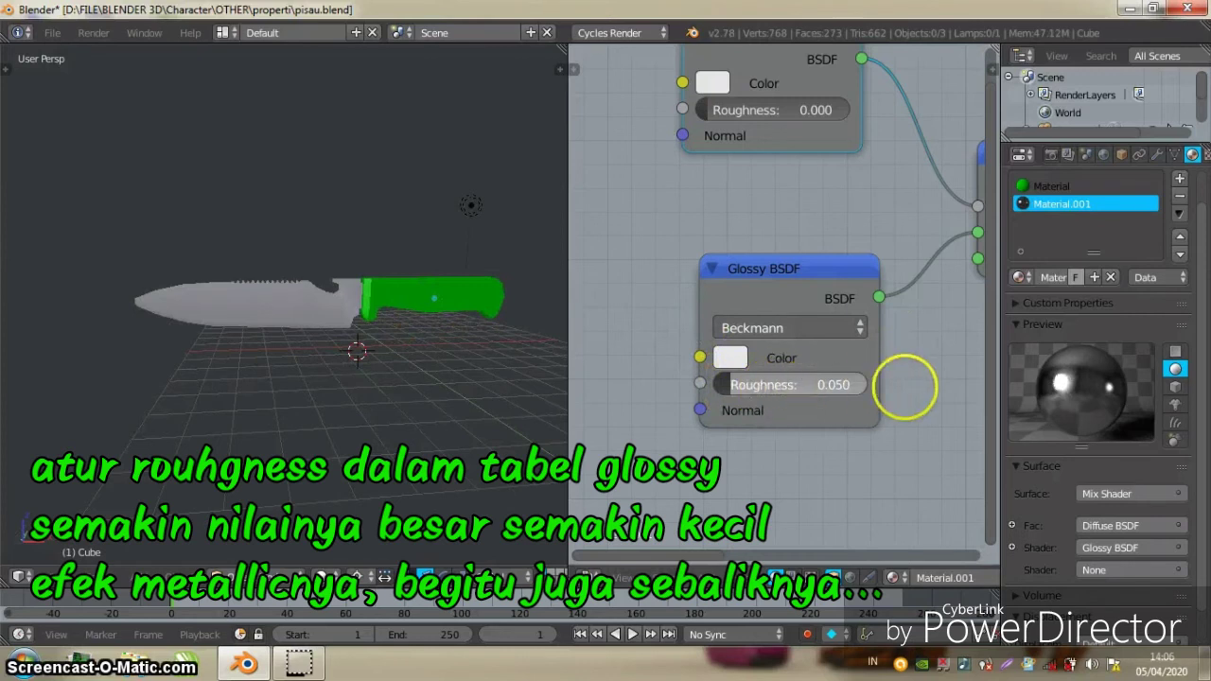
pyautogui.click(778, 386)
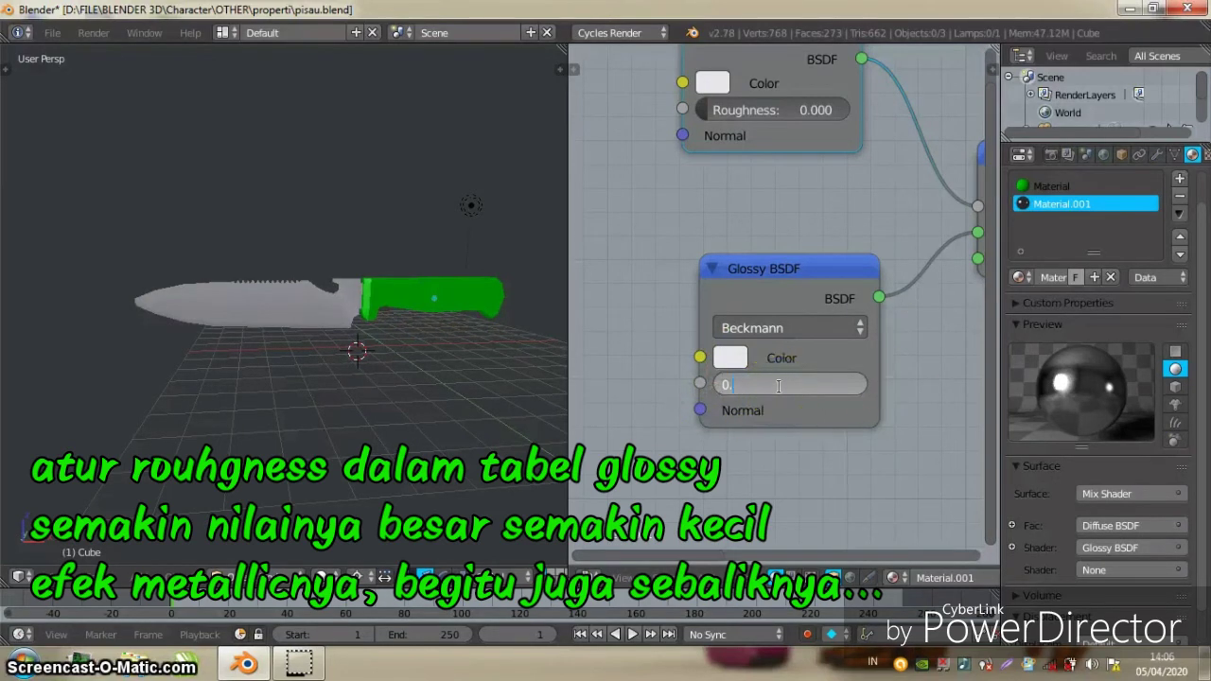
pyautogui.write('45')
pyautogui.press('Return')
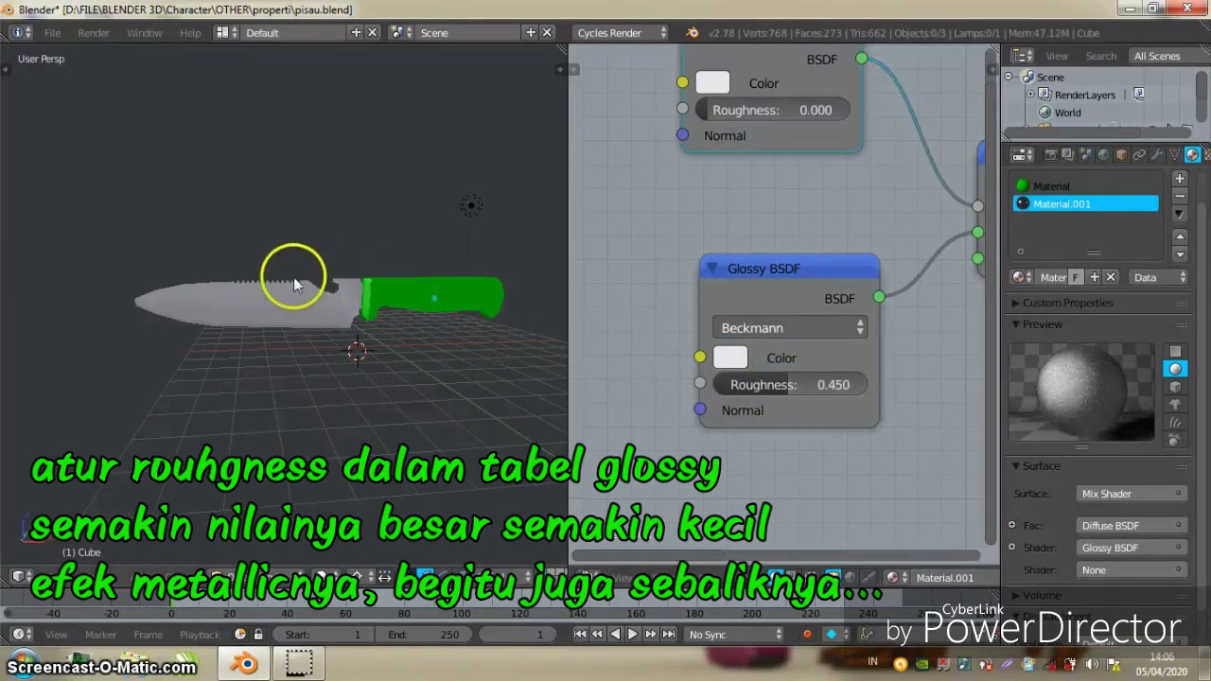
pyautogui.scroll(1, 333, 277)
pyautogui.moveTo(292, 278)
pyautogui.keyDown('shift'); pyautogui.mouseDown(button='middle')
pyautogui.moveTo(333, 277)
pyautogui.moveTo(335, 323)
pyautogui.moveTo(506, 331)
pyautogui.mouseUp(button='middle'); pyautogui.keyUp('shift')
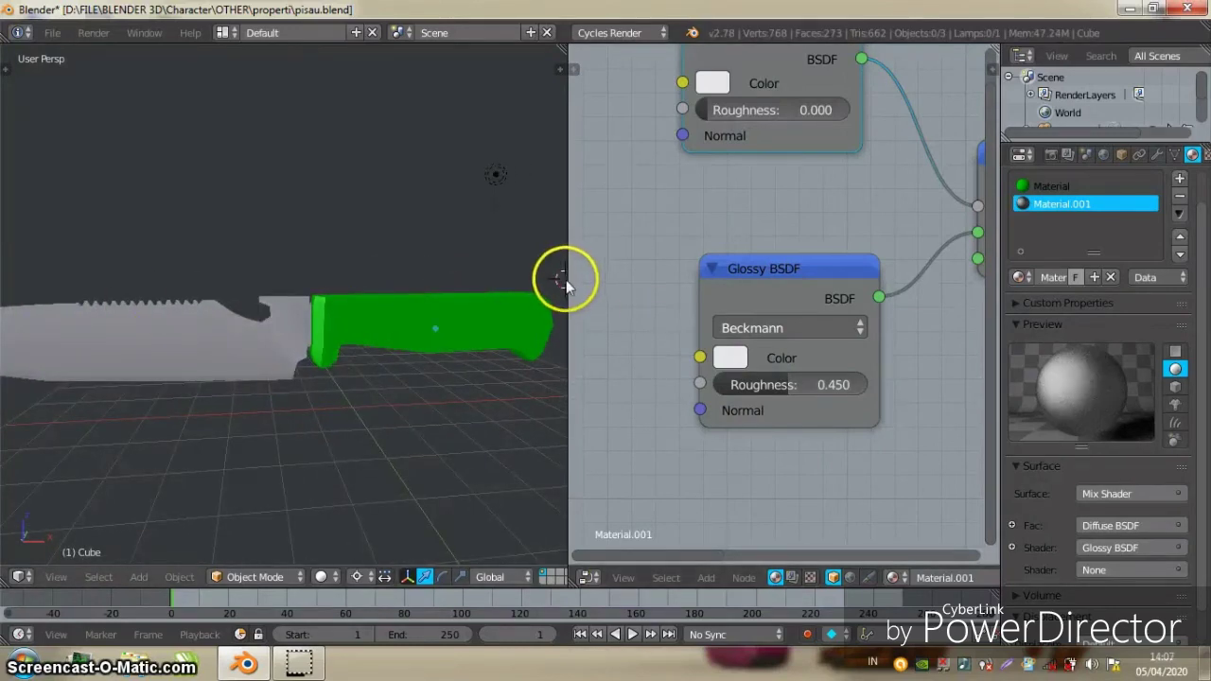
# Select the knife, enter Edit Mode with Median Point pivot, and orbit around the green handle
pyautogui.moveTo(615, 285); pyautogui.dragTo(643, 285)
pyautogui.moveTo(508, 307)
pyautogui.mouseDown(button='middle')
pyautogui.moveTo(370, 328)
pyautogui.moveTo(446, 293)
pyautogui.moveTo(382, 287)
pyautogui.moveTo(330, 313)
pyautogui.moveTo(241, 316)
pyautogui.moveTo(319, 293)
pyautogui.moveTo(329, 321)
pyautogui.mouseUp(button='middle')
pyautogui.rightClick(446, 294)
pyautogui.press('Tab')
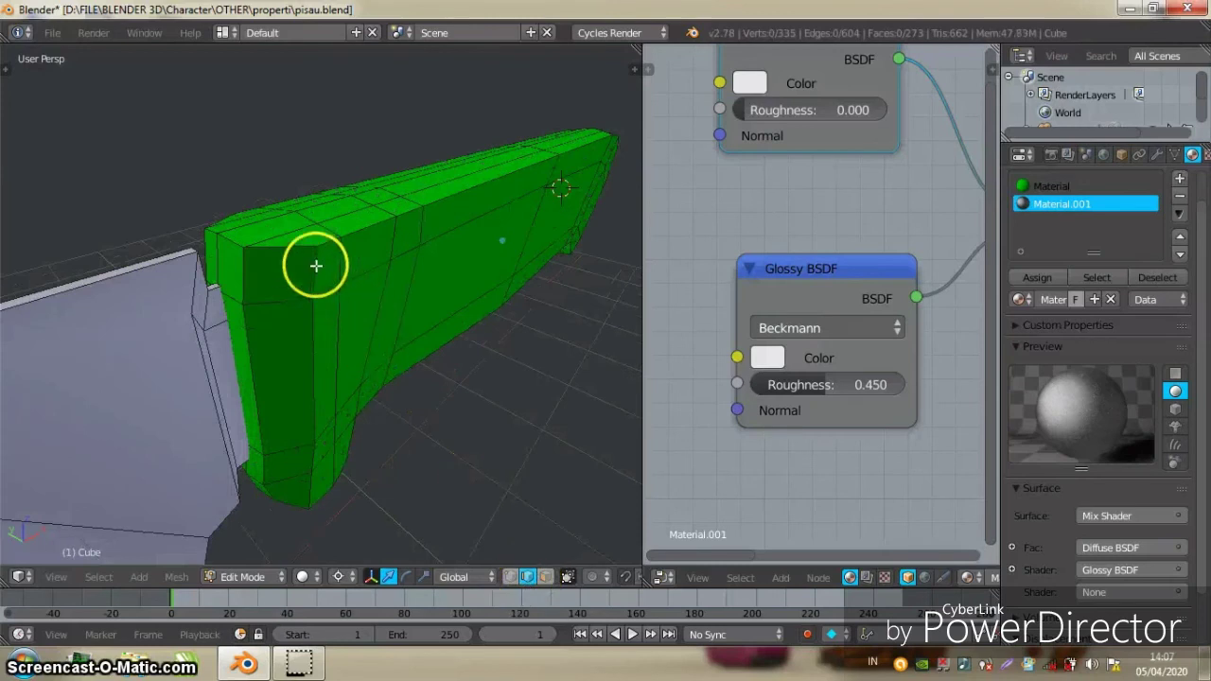
pyautogui.click(338, 576)
pyautogui.click(378, 495)
pyautogui.moveTo(378, 495); pyautogui.dragTo(410, 359, button='middle')
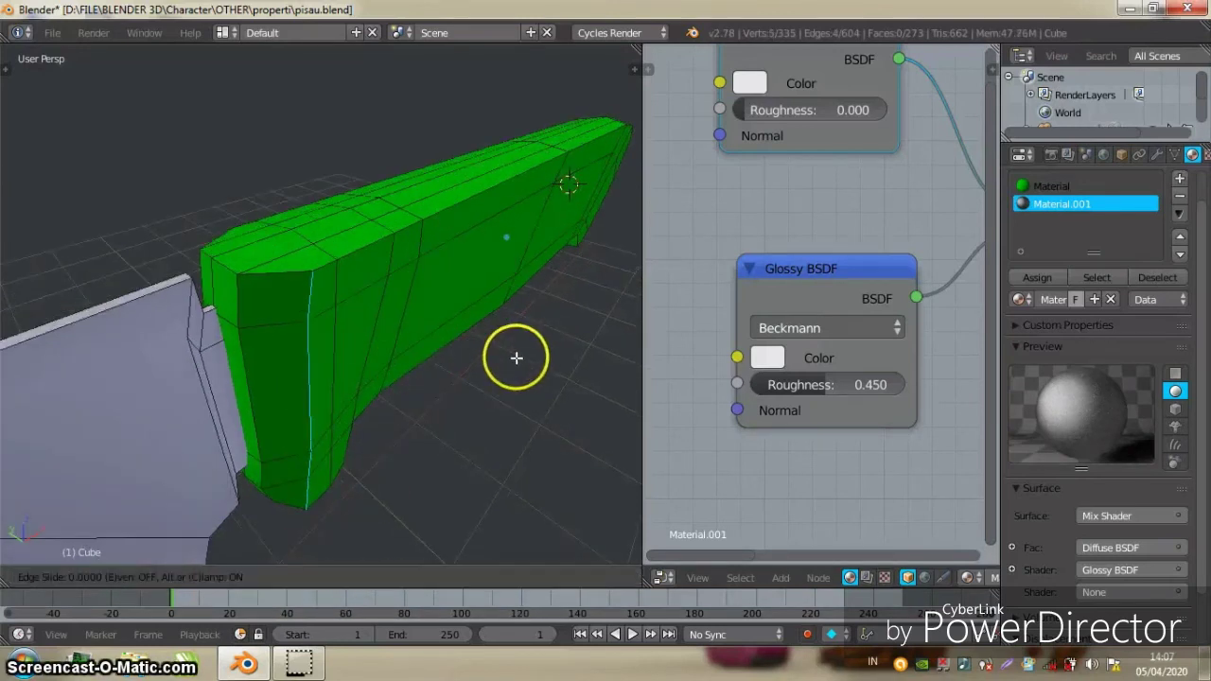
pyautogui.moveTo(503, 359)
pyautogui.mouseDown(button='middle')
pyautogui.moveTo(338, 338)
pyautogui.moveTo(413, 338)
pyautogui.moveTo(413, 273)
pyautogui.moveTo(407, 313)
pyautogui.mouseUp(button='middle')
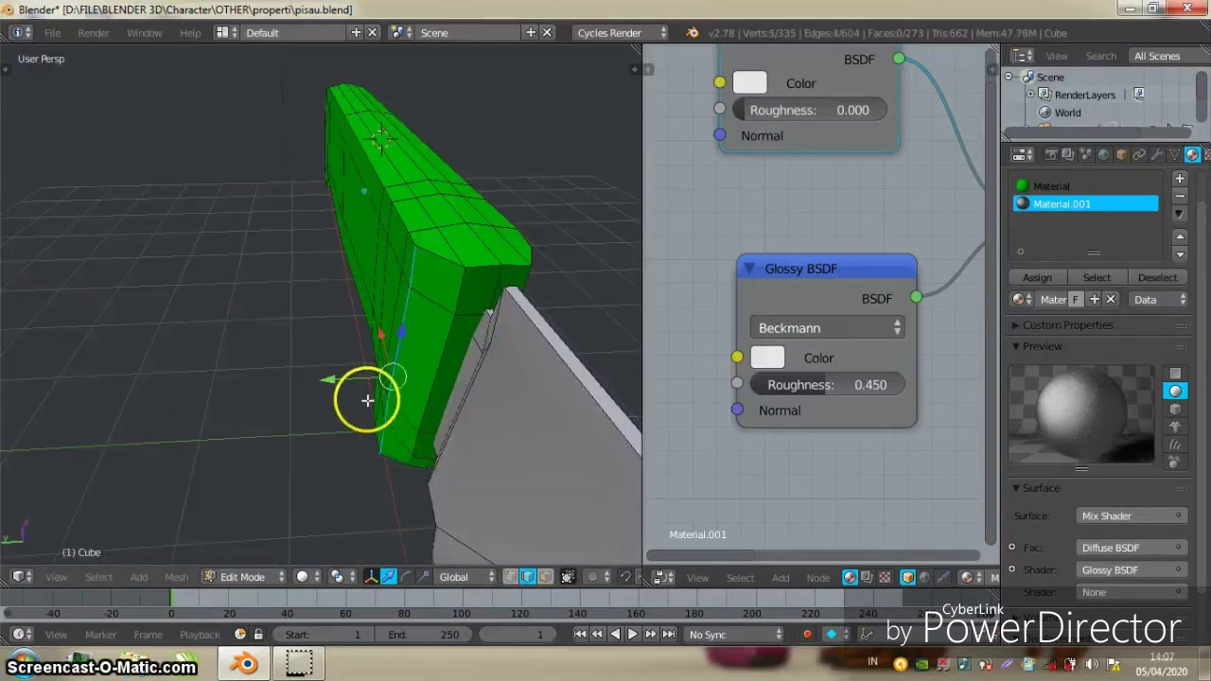
pyautogui.moveTo(367, 401); pyautogui.dragTo(334, 407, button='middle')
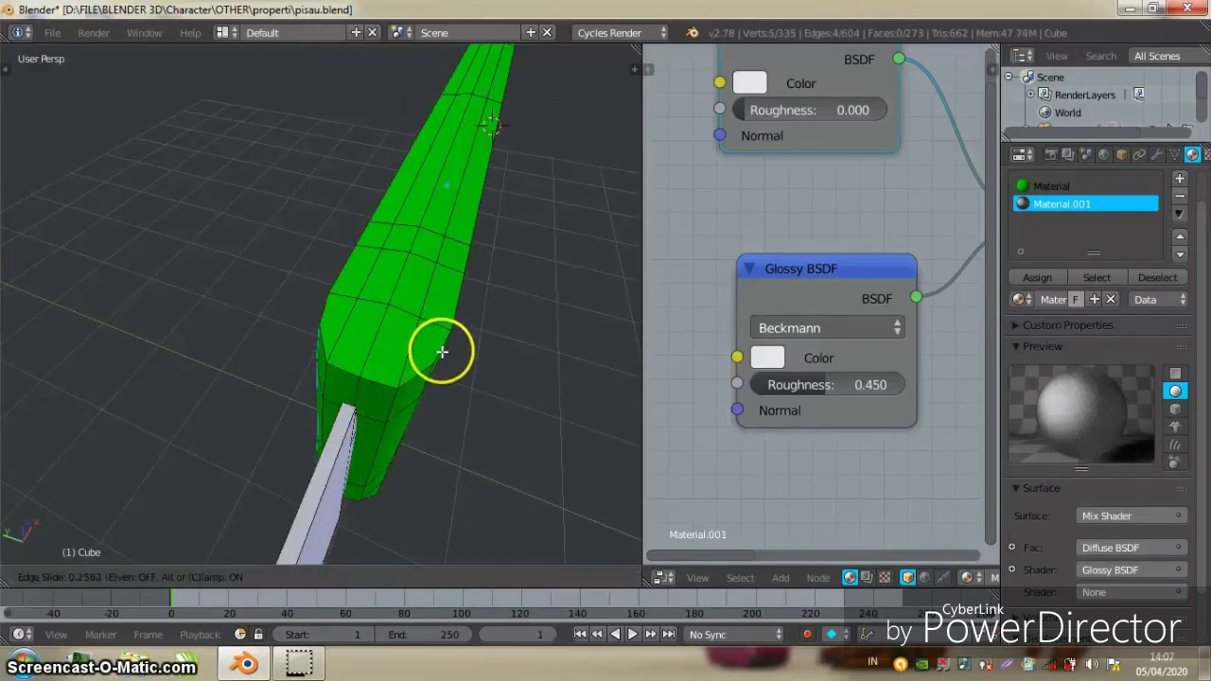
pyautogui.moveTo(470, 319)
pyautogui.mouseDown(button='middle')
pyautogui.moveTo(366, 364)
pyautogui.moveTo(349, 244)
pyautogui.moveTo(454, 293)
pyautogui.moveTo(308, 251)
pyautogui.moveTo(441, 276)
pyautogui.moveTo(347, 274)
pyautogui.mouseUp(button='middle')
# Save over pisau.blend, select the green handle material, and merge away the node editor
pyautogui.hotkey('ctrl', 's')
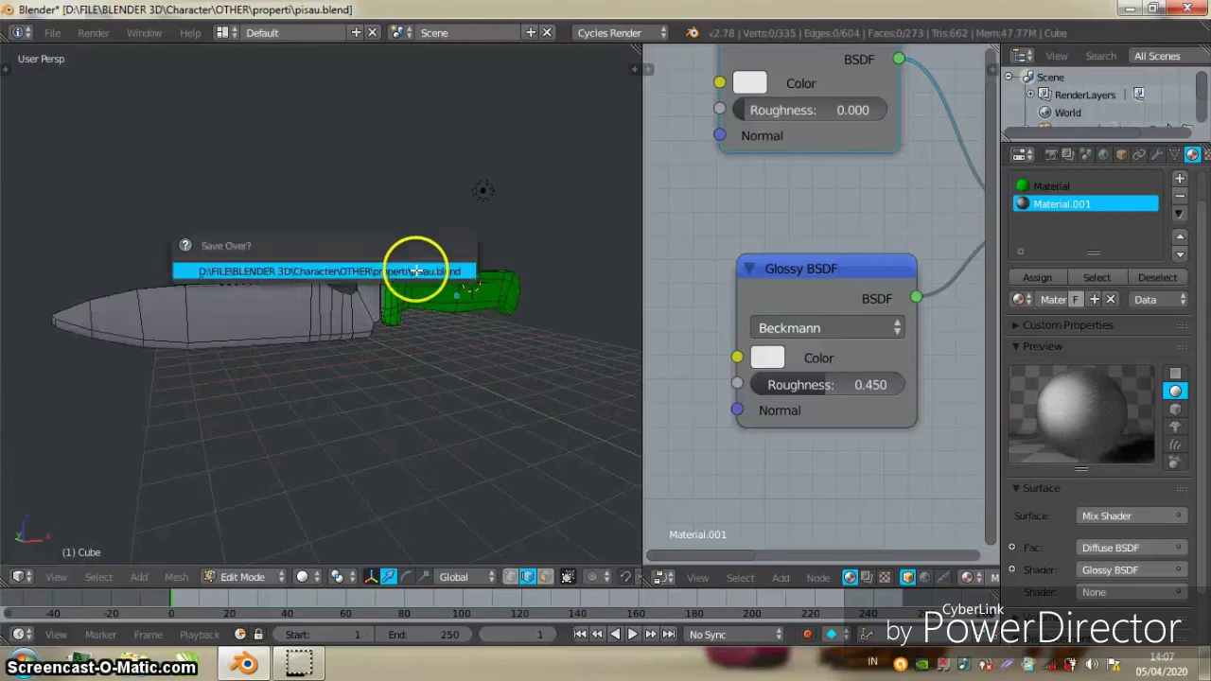
pyautogui.click(419, 264)
pyautogui.click(1053, 185)
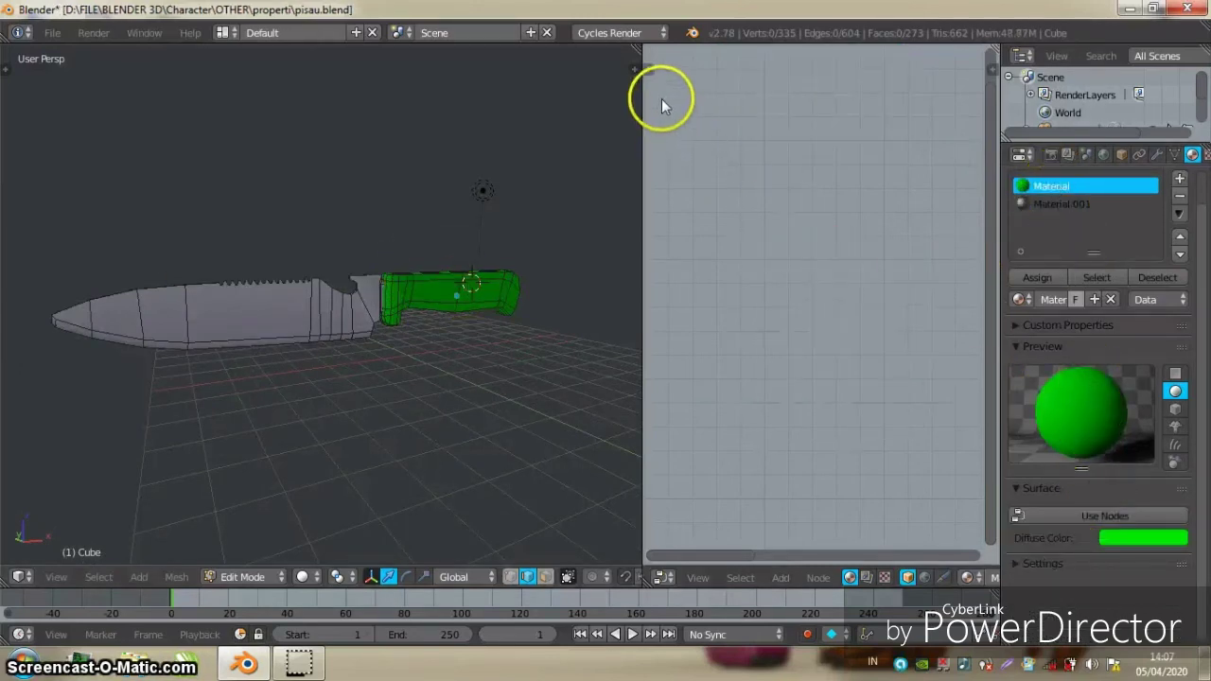
pyautogui.moveTo(644, 47); pyautogui.dragTo(767, 65)
pyautogui.scroll(-3, 697, 138)
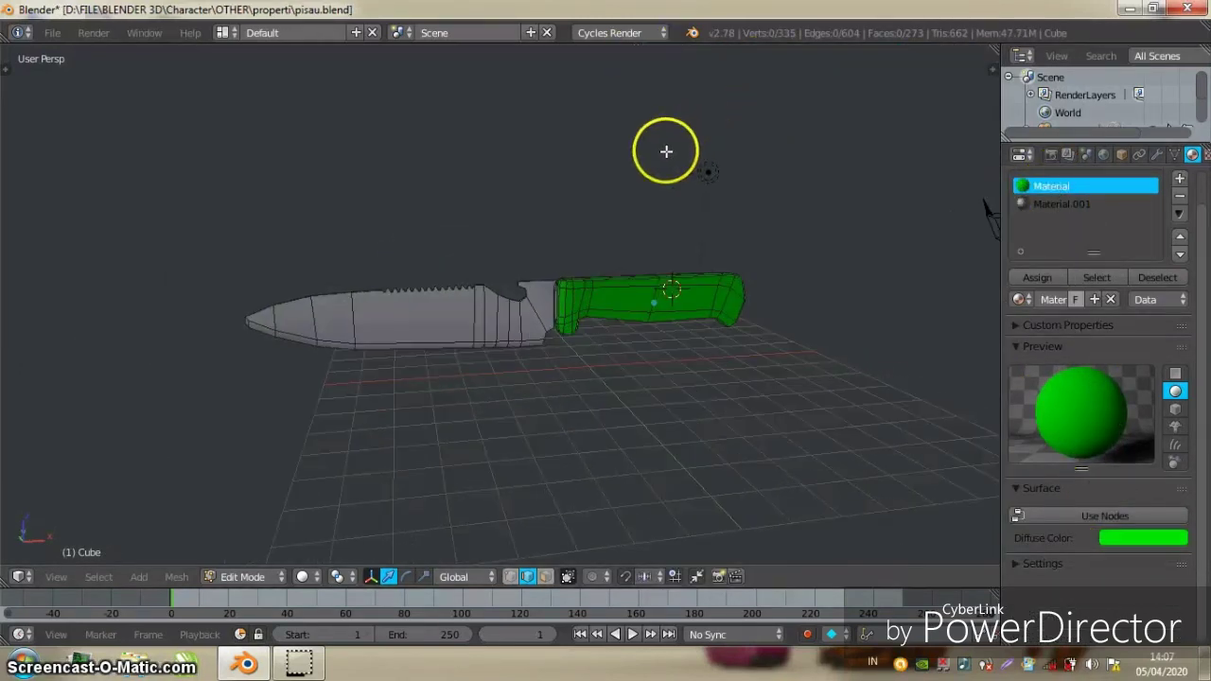
pyautogui.hotkey('ctrl', 's')
# Preview the knife in Cycles rendered shading, then return to solid view and Object Mode
pyautogui.moveTo(646, 149)
pyautogui.mouseDown(button='middle')
pyautogui.moveTo(668, 170)
pyautogui.moveTo(733, 157)
pyautogui.moveTo(736, 168)
pyautogui.moveTo(717, 169)
pyautogui.mouseUp(button='middle')
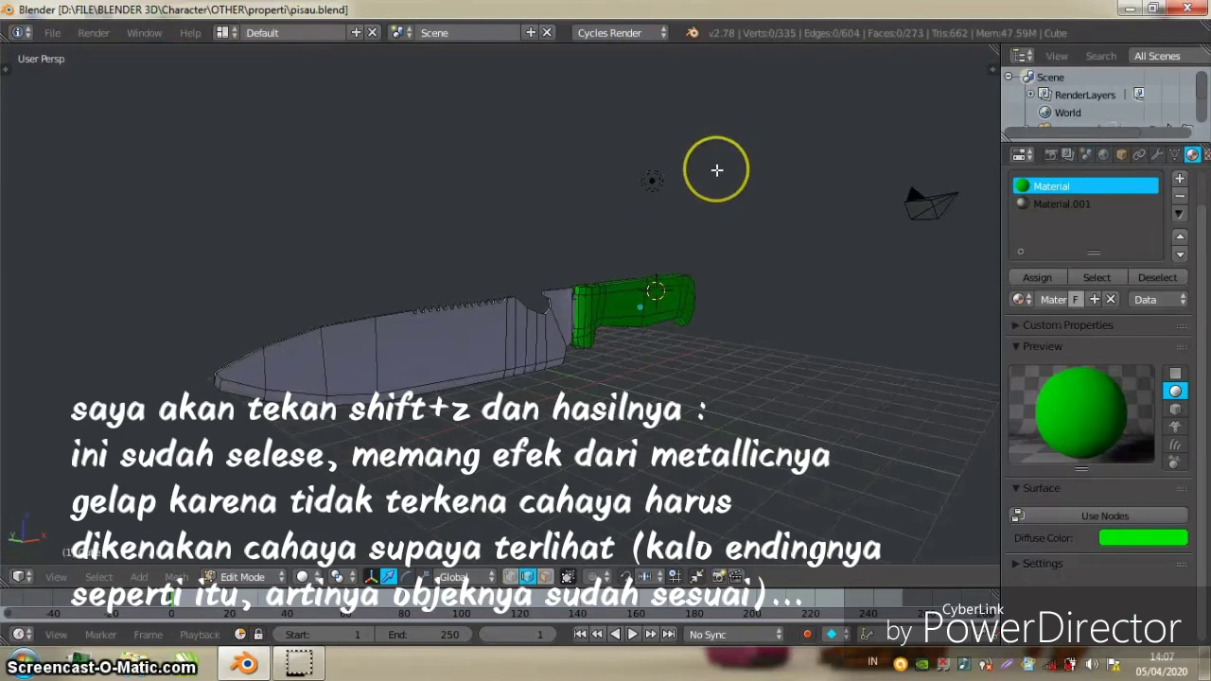
pyautogui.hotkey('shift', 'z')
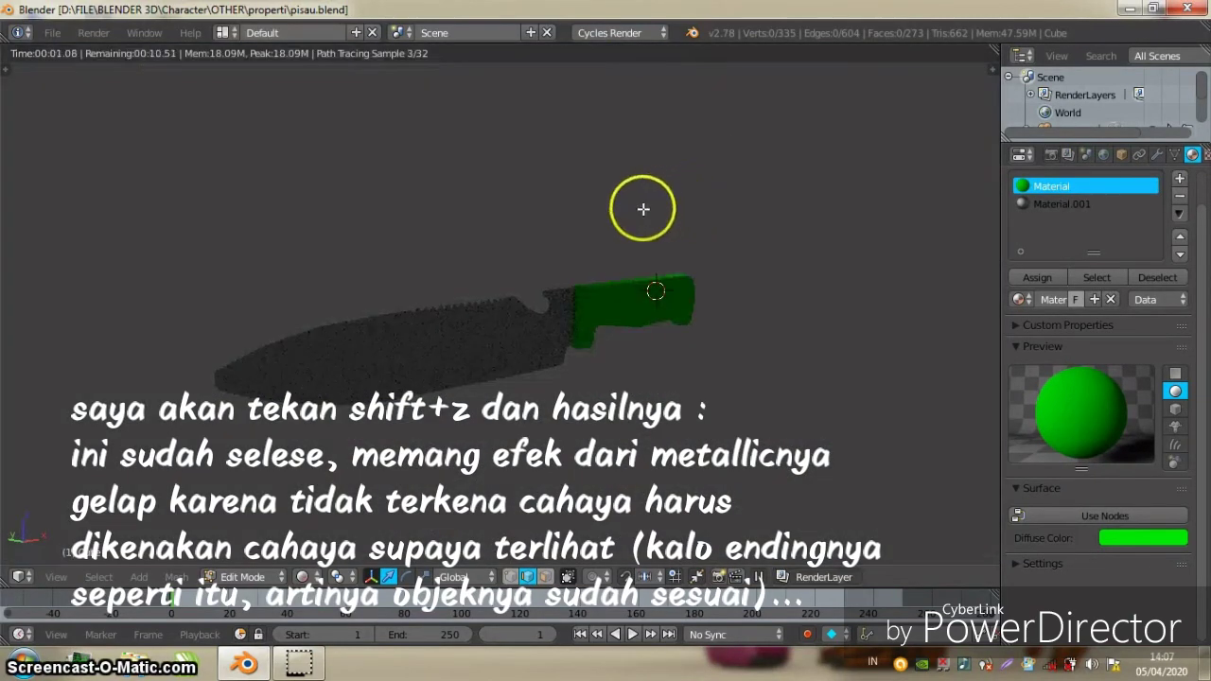
pyautogui.moveTo(643, 208)
pyautogui.mouseDown(button='middle')
pyautogui.moveTo(672, 208)
pyautogui.moveTo(649, 189)
pyautogui.moveTo(645, 214)
pyautogui.mouseUp(button='middle')
pyautogui.hotkey('shift', 'z')
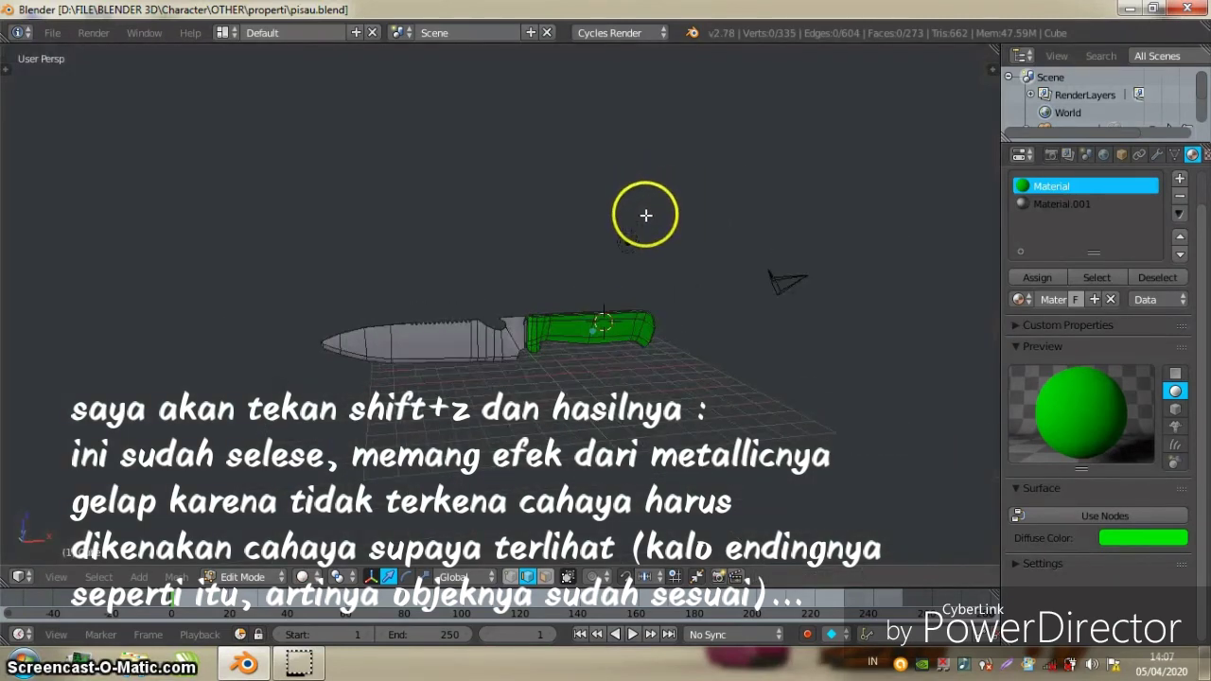
pyautogui.press('Tab')
# Make the lamp a Sun lamp and raise it higher above the knife
pyautogui.rightClick(634, 237)
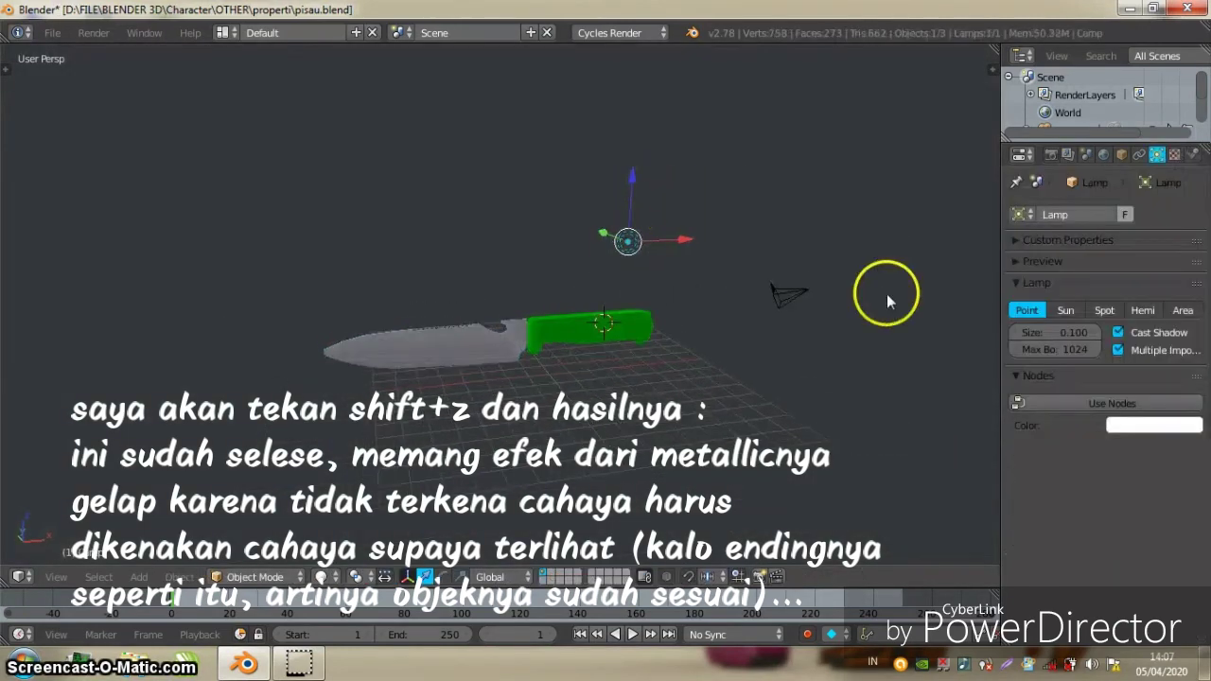
pyautogui.click(1067, 310)
pyautogui.click(1016, 264)
pyautogui.moveTo(457, 243); pyautogui.dragTo(562, 221, button='middle')
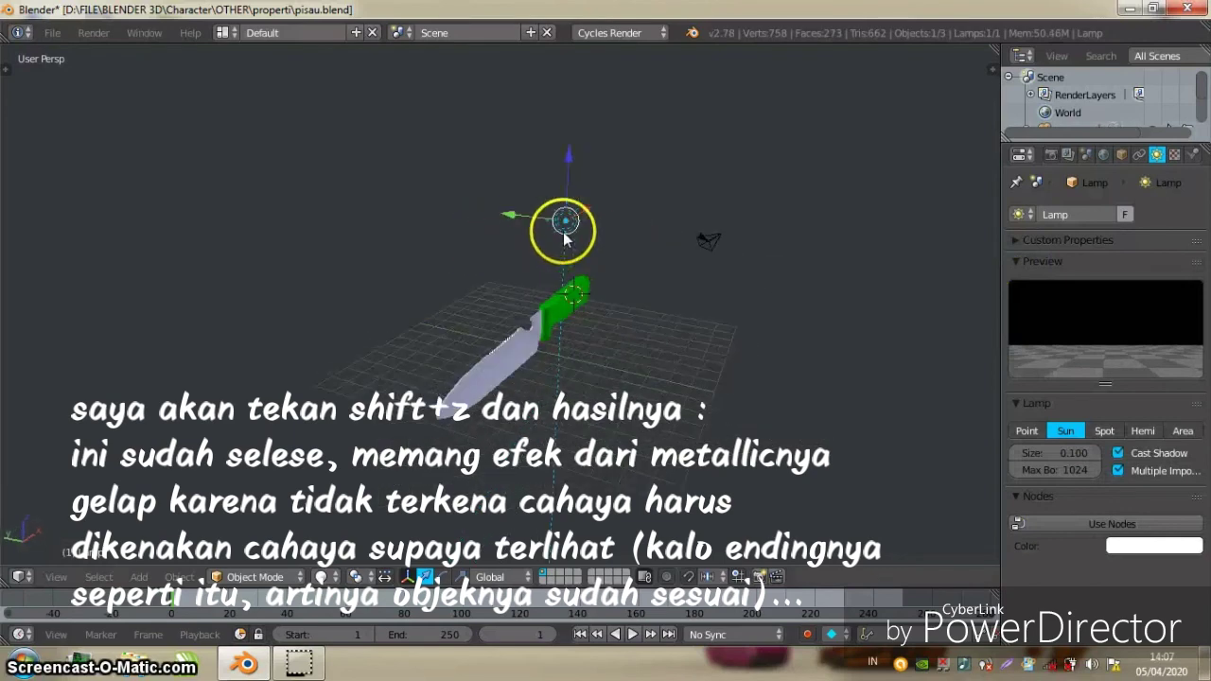
pyautogui.moveTo(562, 141); pyautogui.dragTo(578, 133)
pyautogui.moveTo(579, 133)
pyautogui.mouseDown(button='middle')
pyautogui.moveTo(614, 156)
pyautogui.moveTo(562, 189)
pyautogui.moveTo(465, 170)
pyautogui.mouseUp(button='middle')
# Move the sun lamp along Y and rotate it about the Z axis
pyautogui.press('g')
pyautogui.press('y')
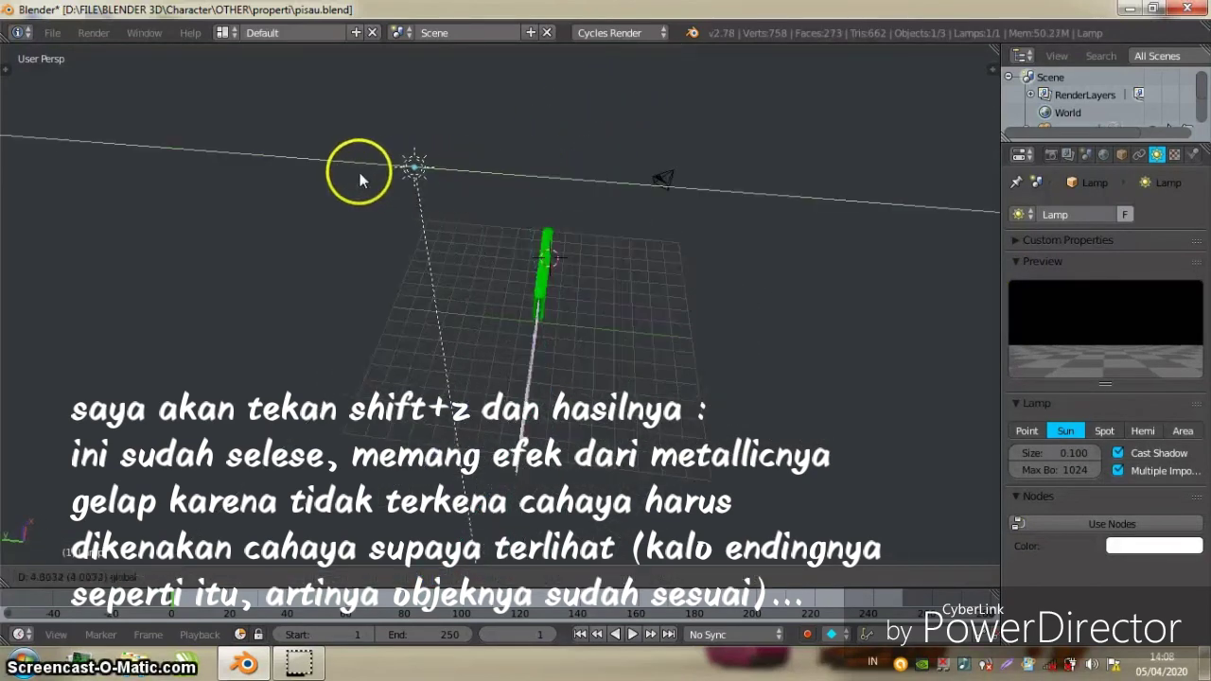
pyautogui.click(544, 180)
pyautogui.moveTo(556, 188)
pyautogui.mouseDown(button='middle')
pyautogui.moveTo(487, 183)
pyautogui.moveTo(516, 149)
pyautogui.mouseUp(button='middle')
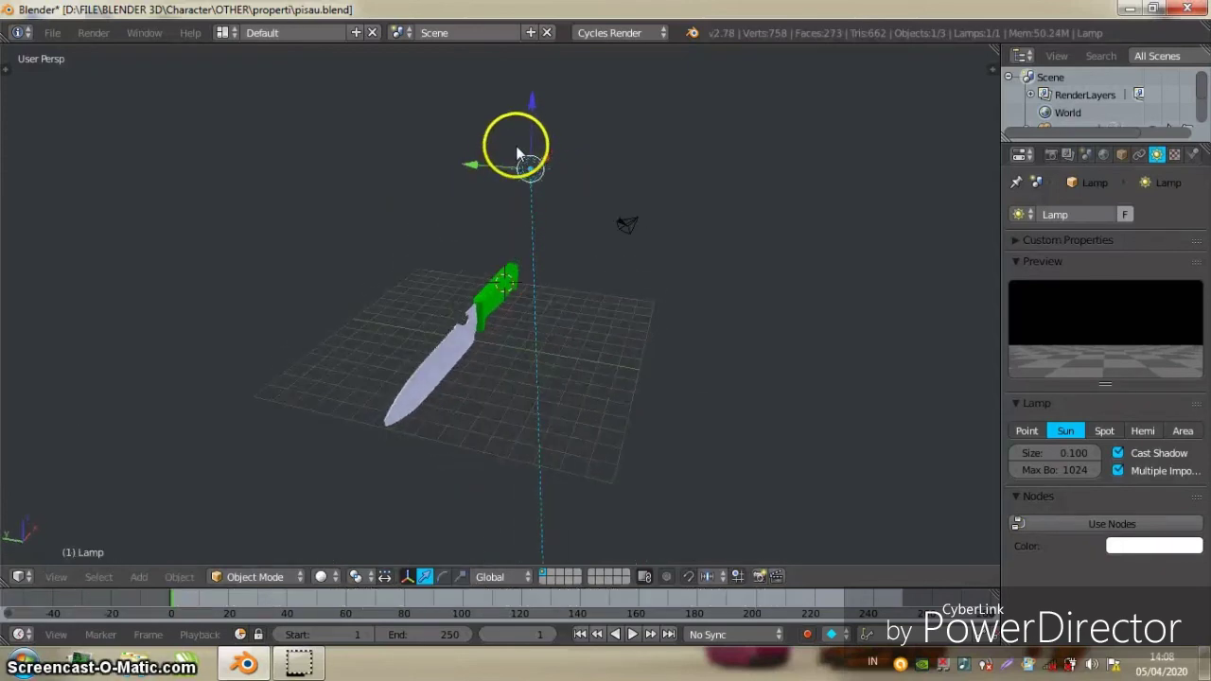
pyautogui.press('r')
pyautogui.press('z')
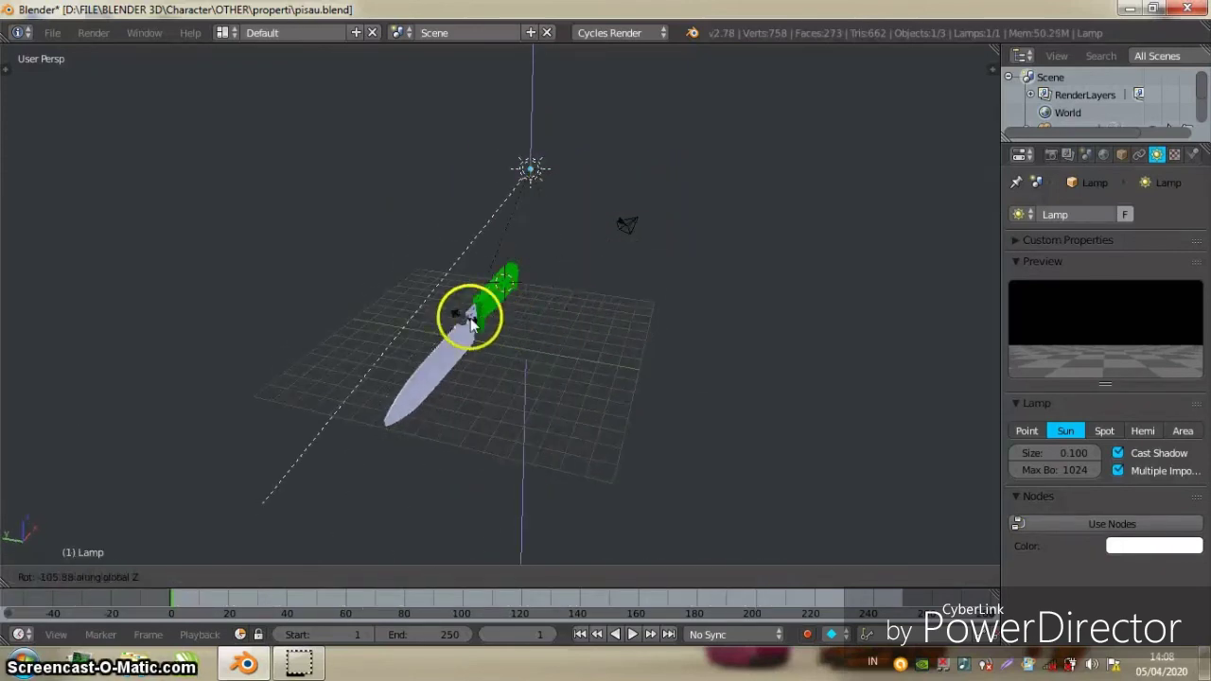
pyautogui.click(470, 322)
# Shift the sun lamp along Y again to settle its position over the knife
pyautogui.moveTo(411, 265)
pyautogui.mouseDown(button='middle')
pyautogui.moveTo(481, 271)
pyautogui.moveTo(476, 168)
pyautogui.mouseUp(button='middle')
pyautogui.press('g')
pyautogui.press('y')
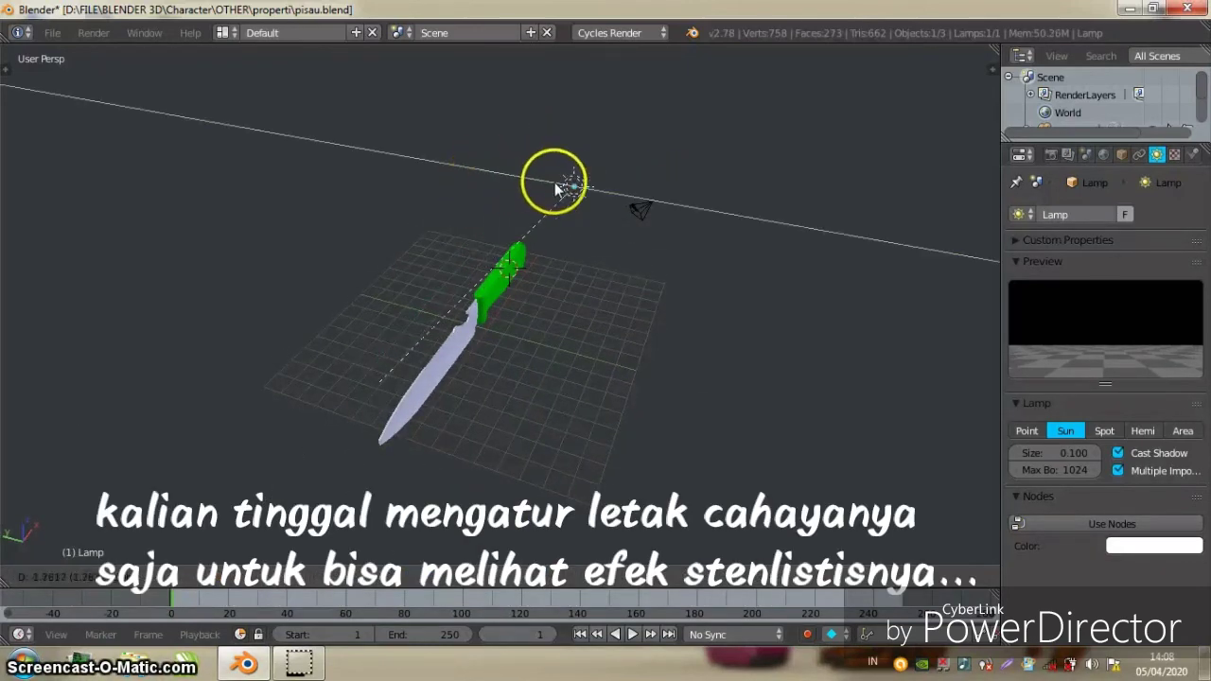
pyautogui.click(597, 189)
pyautogui.moveTo(597, 190)
pyautogui.mouseDown(button='middle')
pyautogui.moveTo(568, 176)
pyautogui.moveTo(555, 189)
pyautogui.moveTo(574, 191)
pyautogui.mouseUp(button='middle')
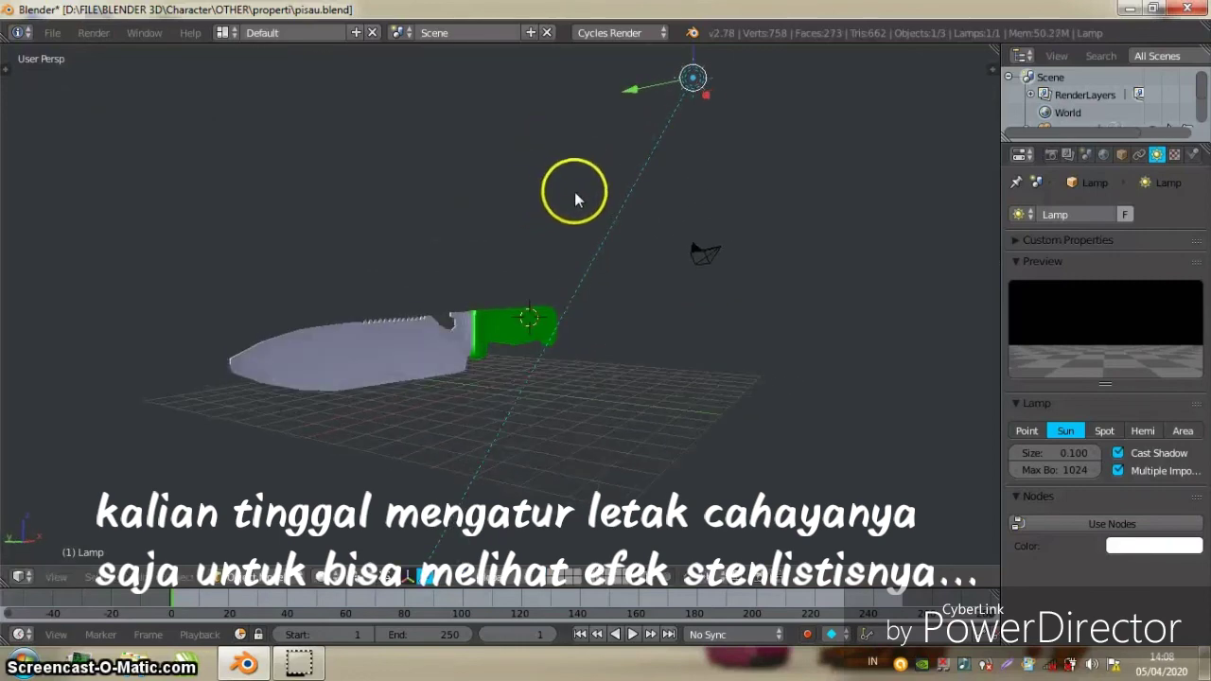
pyautogui.moveTo(739, 311)
pyautogui.mouseDown(button='middle')
pyautogui.moveTo(610, 279)
pyautogui.moveTo(675, 240)
pyautogui.moveTo(630, 262)
pyautogui.moveTo(690, 264)
pyautogui.mouseUp(button='middle')
pyautogui.scroll(3, 630, 263)
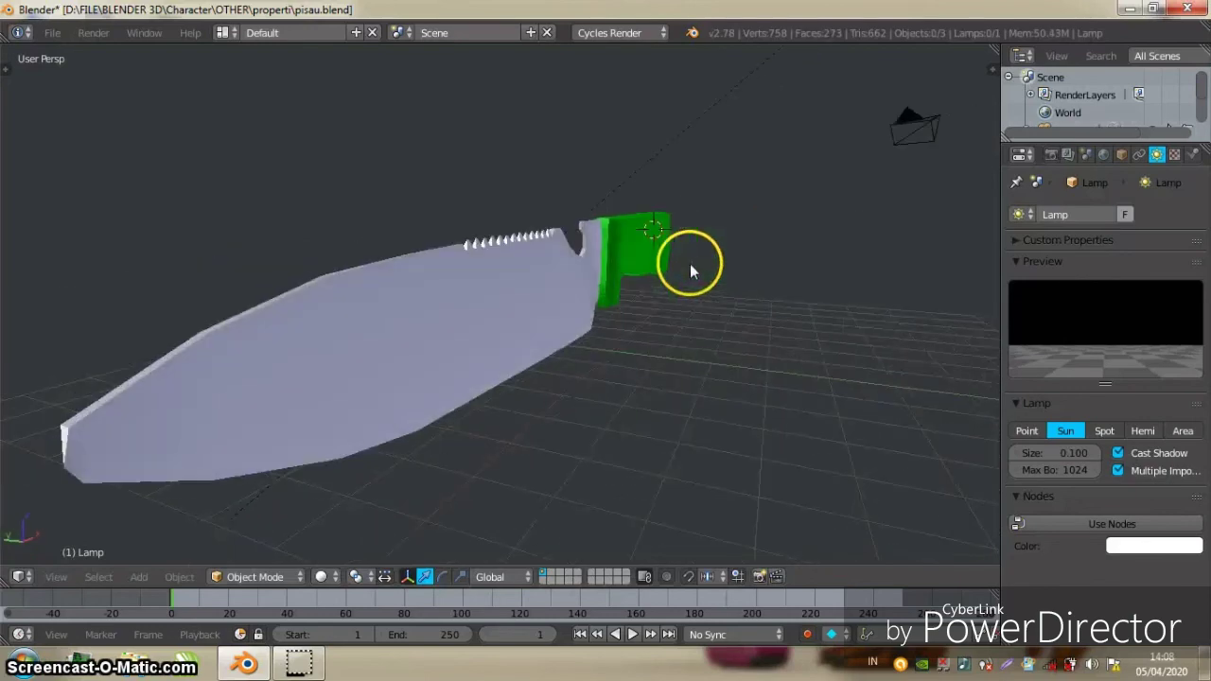
# Preview the lit knife in Cycles rendered shading, then return to solid shading
pyautogui.hotkey('shift', 'z')
pyautogui.moveTo(573, 299)
pyautogui.mouseDown(button='middle')
pyautogui.moveTo(647, 278)
pyautogui.moveTo(482, 275)
pyautogui.moveTo(465, 466)
pyautogui.mouseUp(button='middle')
pyautogui.hotkey('shift', 'z')
# In Edit Mode, scale the selected blade-edge faces narrower along Y
pyautogui.rightClick(472, 304)
pyautogui.press('Tab')
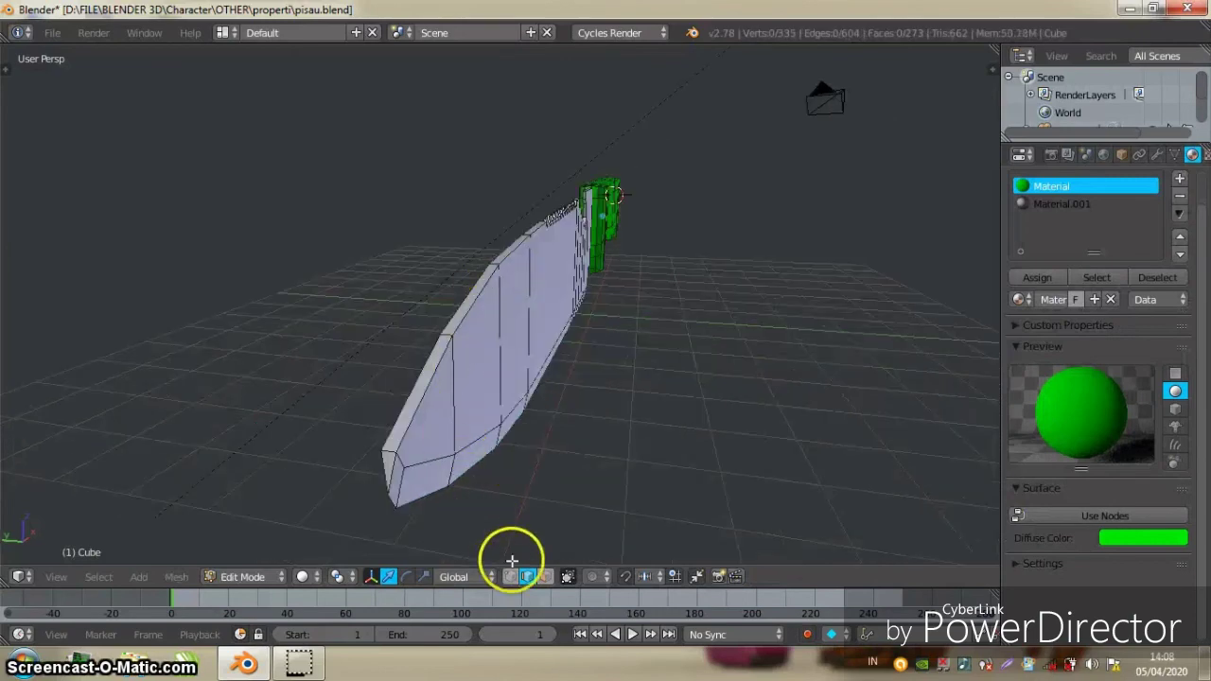
pyautogui.rightClick(391, 458)
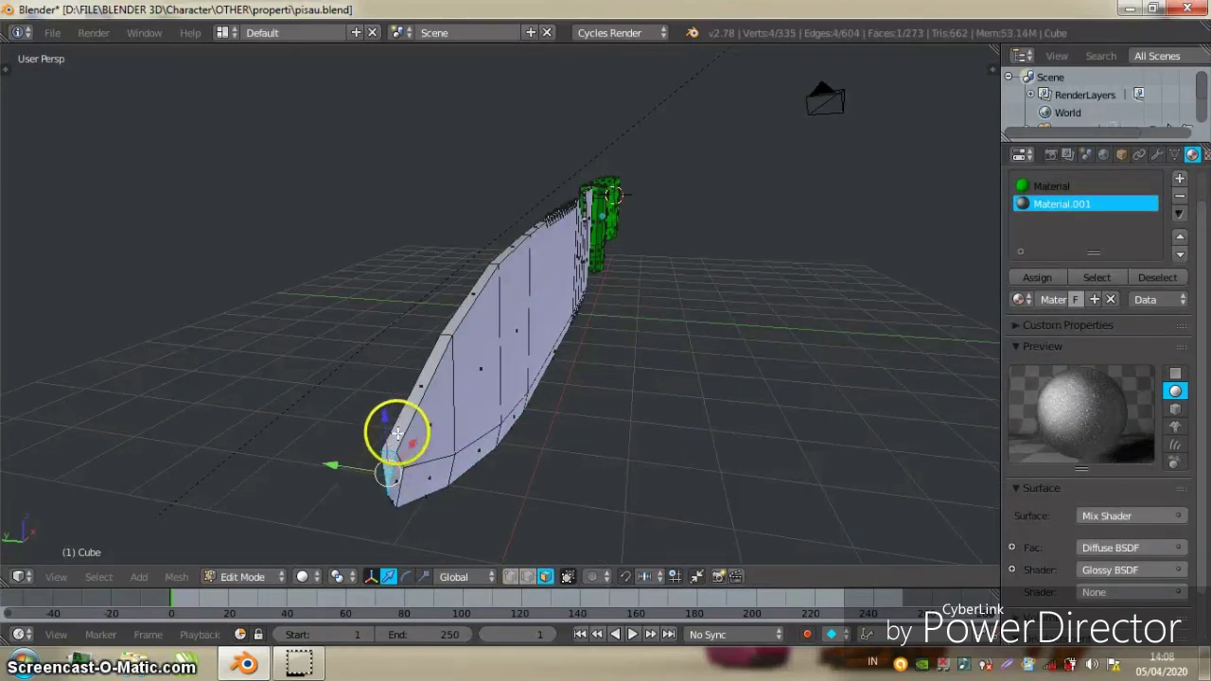
pyautogui.moveTo(427, 347); pyautogui.dragTo(462, 366, button='middle')
pyautogui.keyDown('shift'); pyautogui.rightClick(480, 357); pyautogui.keyUp('shift')
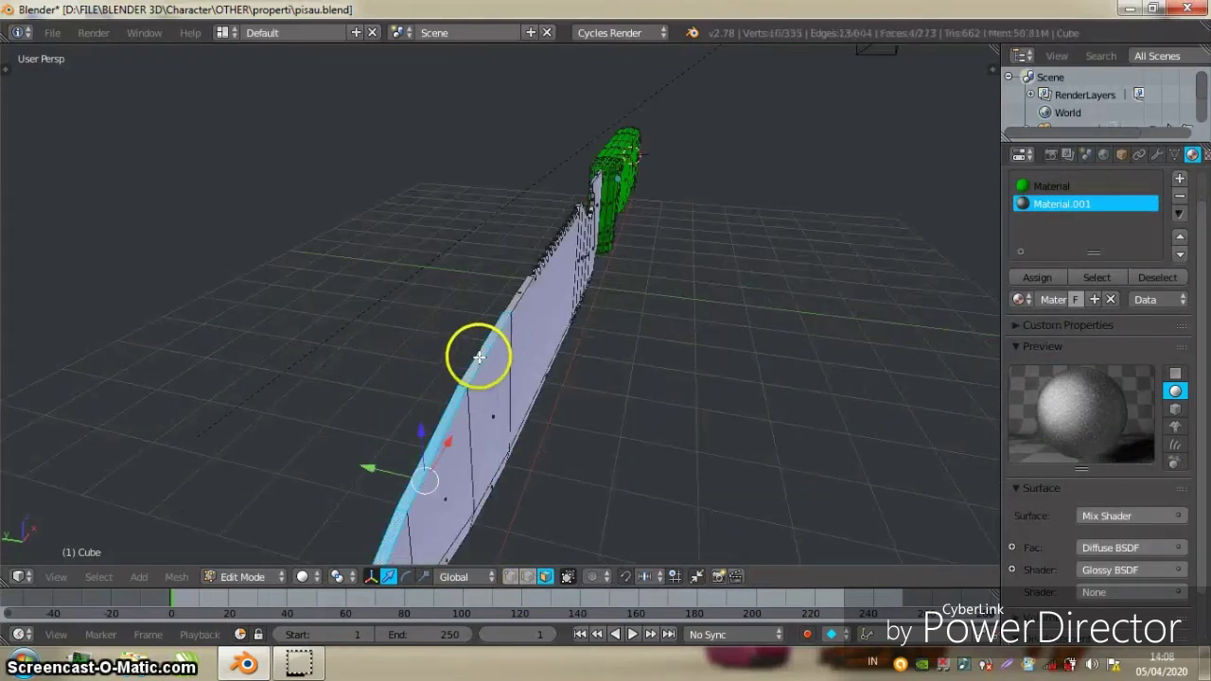
pyautogui.press('s')
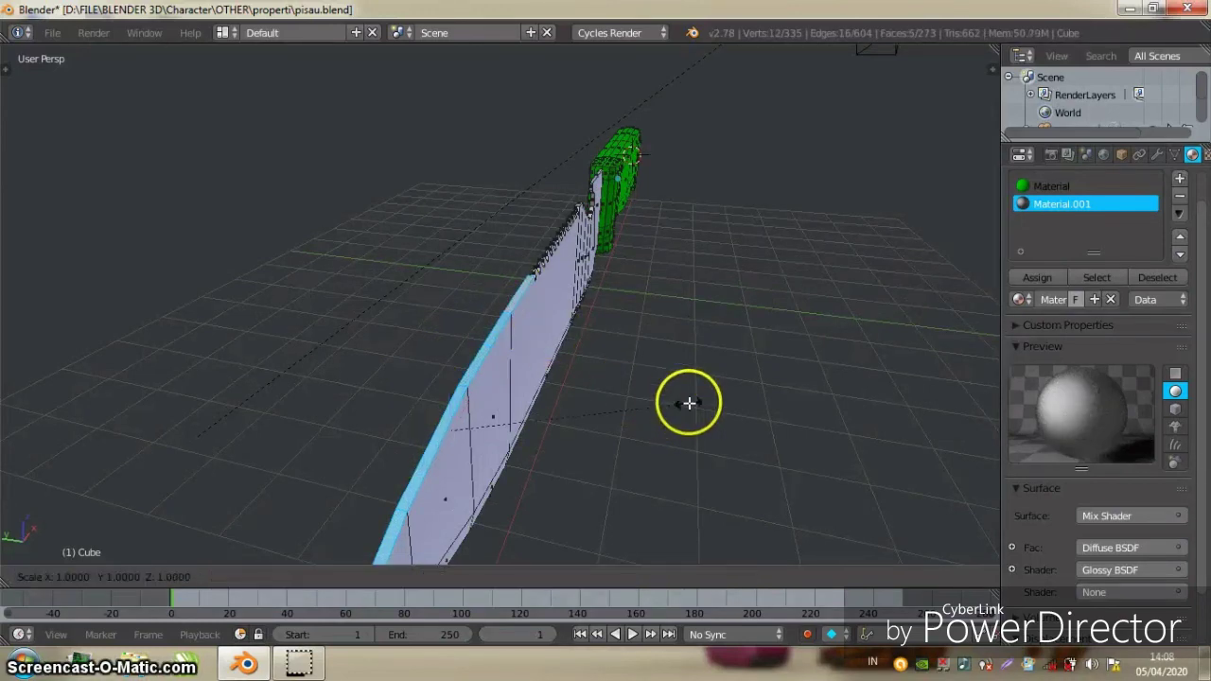
pyautogui.press('y')
pyautogui.click(570, 397)
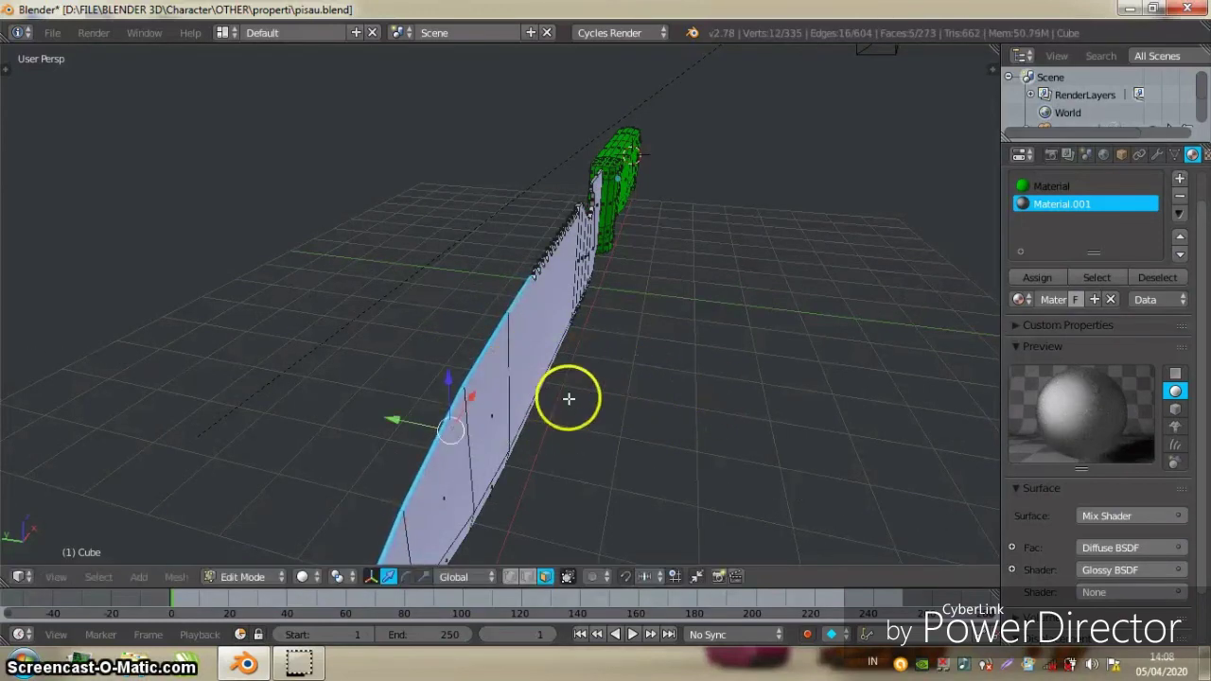
# Deselect all faces and frame an angled view of the whole knife
pyautogui.press('a')
pyautogui.moveTo(571, 397)
pyautogui.mouseDown(button='middle')
pyautogui.moveTo(612, 379)
pyautogui.moveTo(576, 366)
pyautogui.moveTo(587, 359)
pyautogui.moveTo(530, 354)
pyautogui.moveTo(552, 292)
pyautogui.moveTo(521, 383)
pyautogui.mouseUp(button='middle')
pyautogui.scroll(1, 530, 374)
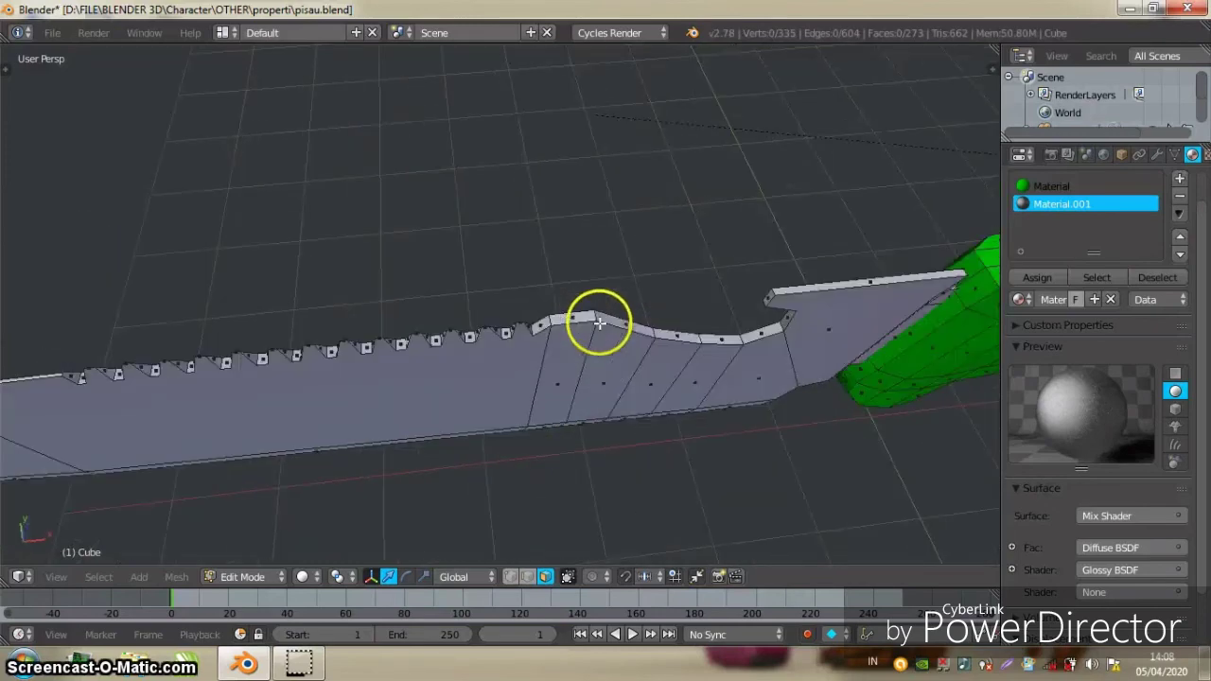
pyautogui.scroll(2, 595, 319)
pyautogui.scroll(2, 592, 341)
pyautogui.scroll(-2, 625, 331)
pyautogui.moveTo(649, 351)
pyautogui.mouseDown(button='middle')
pyautogui.moveTo(654, 313)
pyautogui.moveTo(644, 312)
pyautogui.moveTo(709, 328)
pyautogui.moveTo(703, 238)
pyautogui.moveTo(638, 313)
pyautogui.mouseUp(button='middle')
pyautogui.scroll(-2, 708, 328)
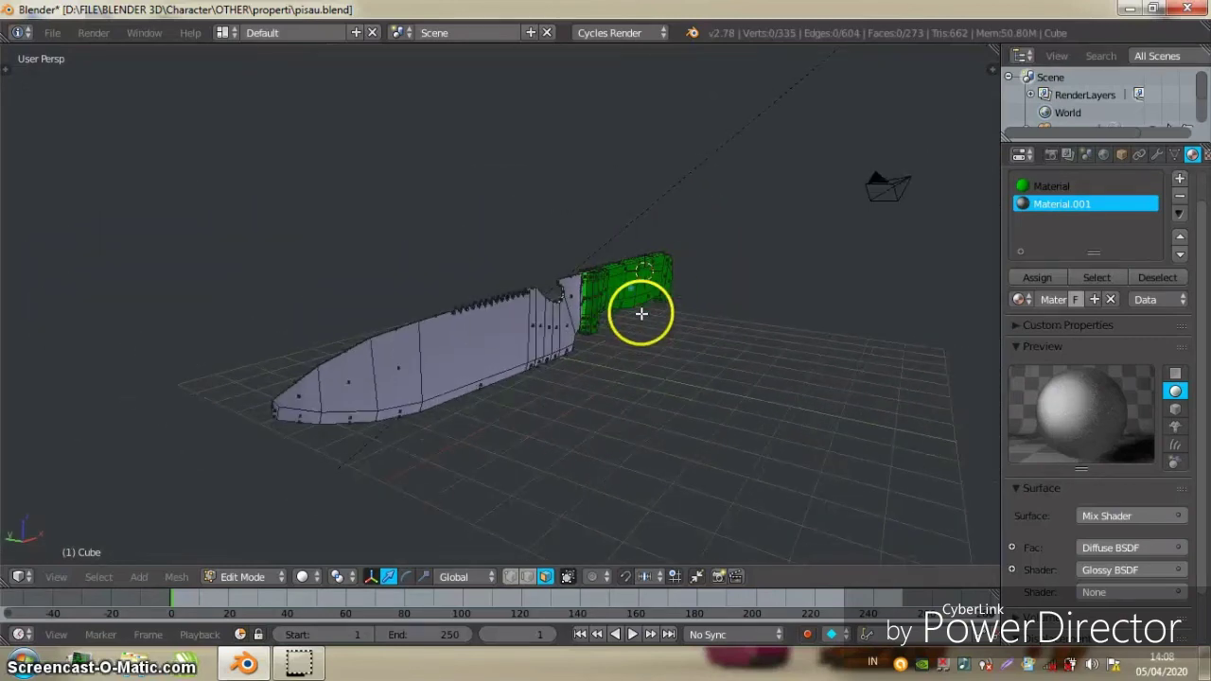
# Preview the knife in Cycles rendered shading from the front side view
pyautogui.hotkey('shift', 'z')
pyautogui.press('KP_1')
pyautogui.scroll(2, 460, 275)
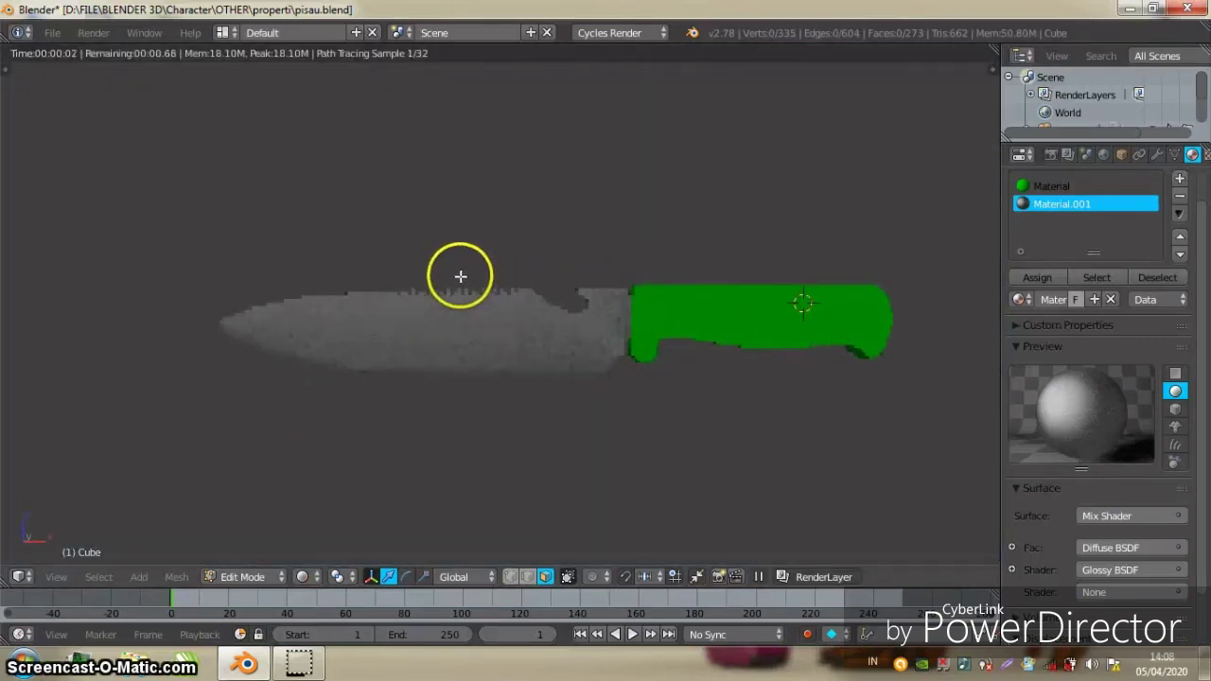
pyautogui.scroll(1, 451, 260)
pyautogui.scroll(-1, 458, 309)
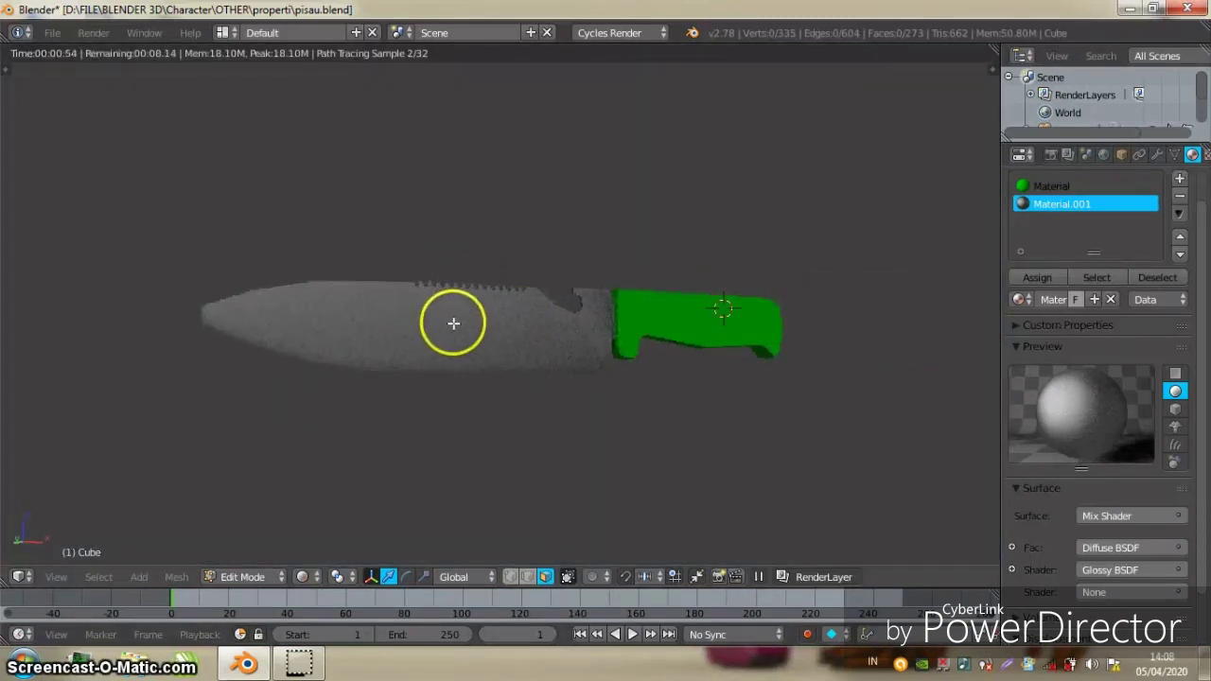
pyautogui.scroll(-1, 454, 325)
# Return to solid shading and split the 3D view into two side-by-side views
pyautogui.hotkey('shift', 'z')
pyautogui.moveTo(968, 89)
pyautogui.mouseDown(button='middle')
pyautogui.moveTo(749, 284)
pyautogui.moveTo(873, 171)
pyautogui.mouseUp(button='middle')
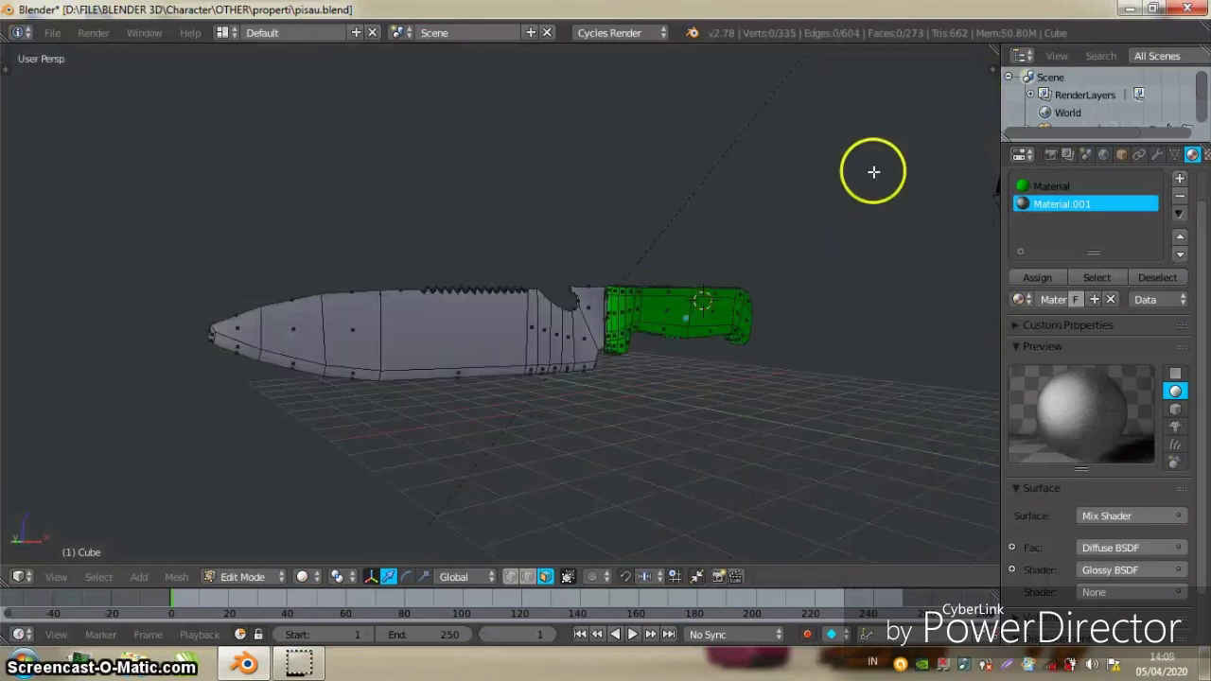
pyautogui.moveTo(1002, 61); pyautogui.dragTo(556, 379)
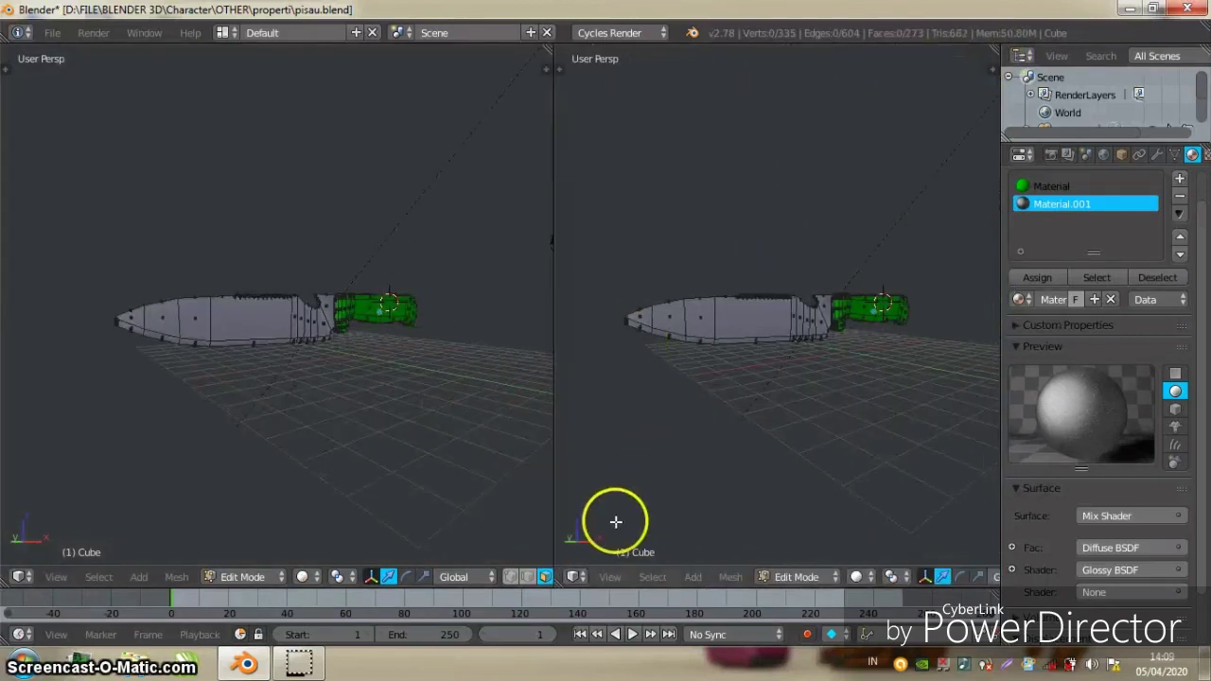
# Turn the right view into the Node Editor and set Glossy BSDF roughness to 0.200
pyautogui.click(575, 576)
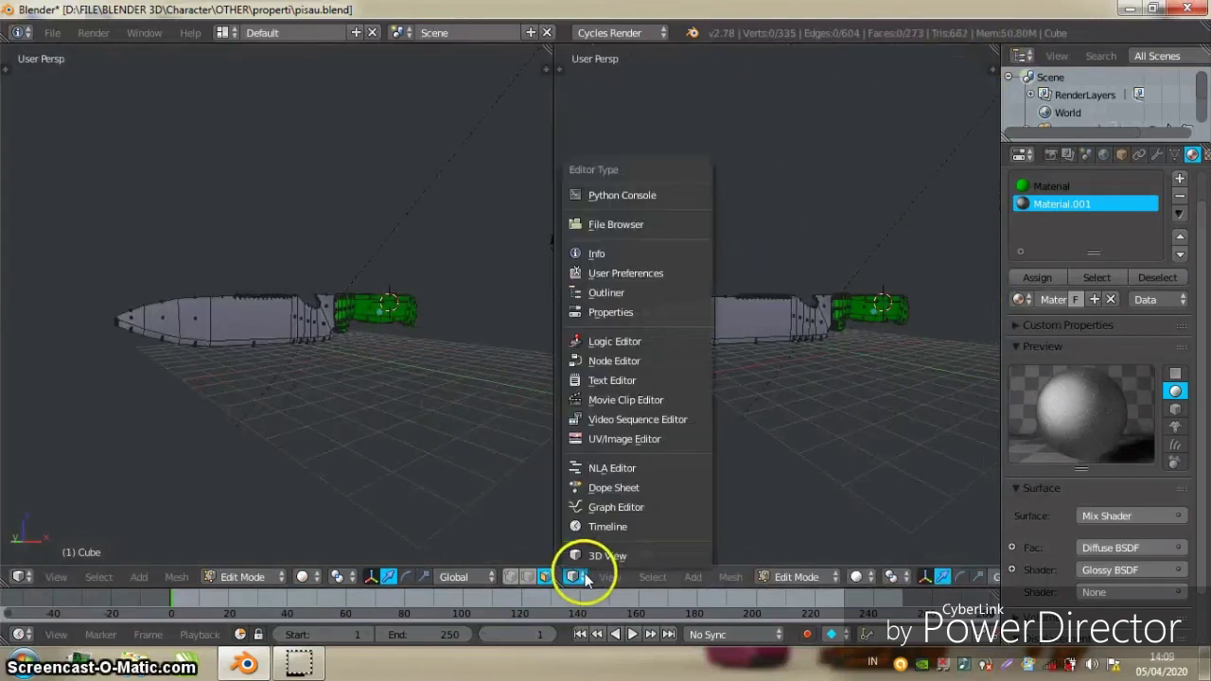
pyautogui.click(596, 361)
pyautogui.scroll(2, 662, 333)
pyautogui.press('n')
pyautogui.scroll(2, 678, 336)
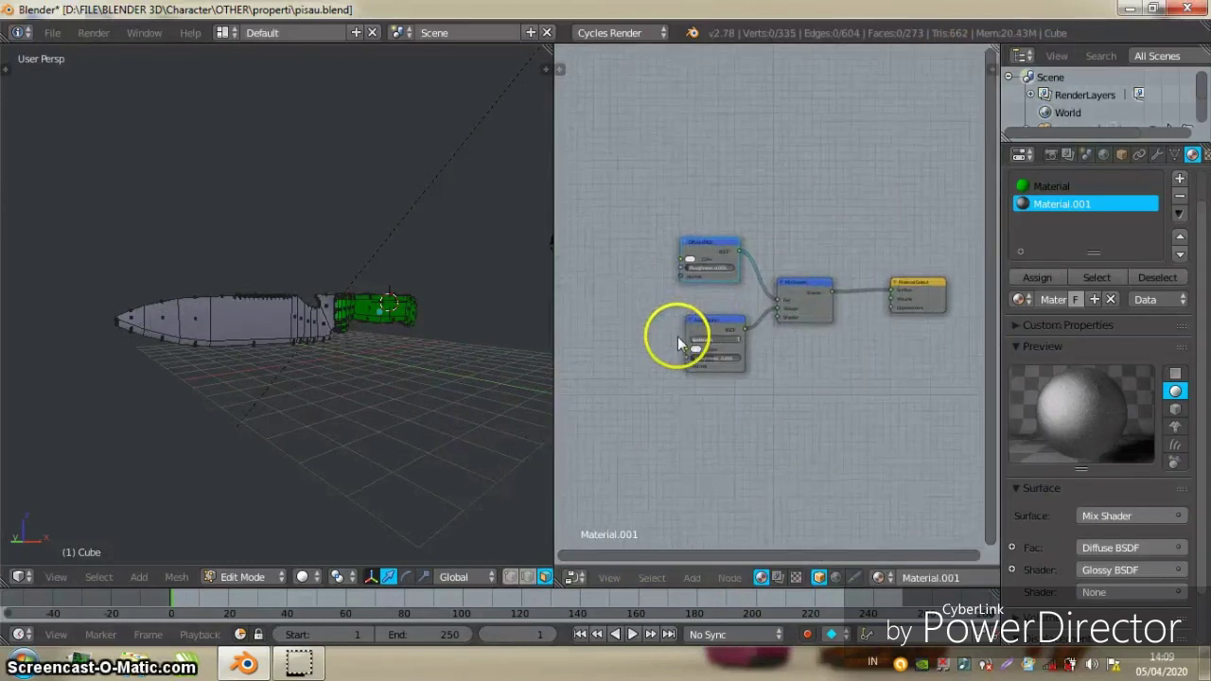
pyautogui.scroll(3, 754, 348)
pyautogui.write('0.20')
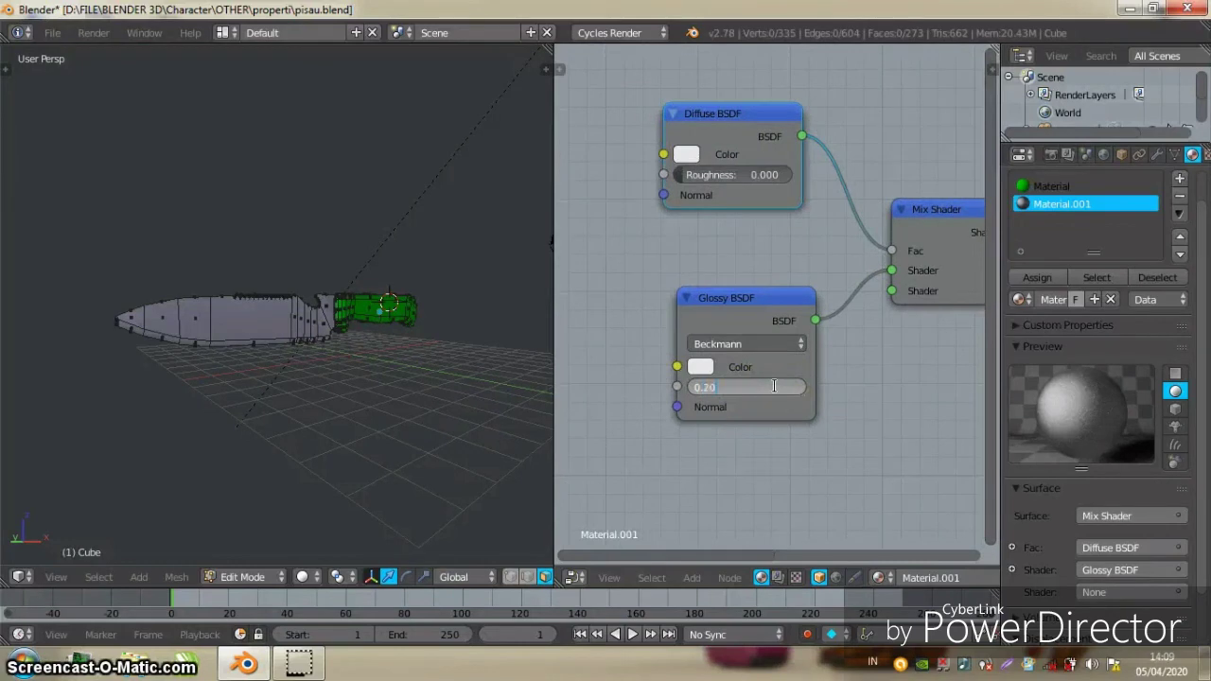
pyautogui.write('0')
pyautogui.press('Return')
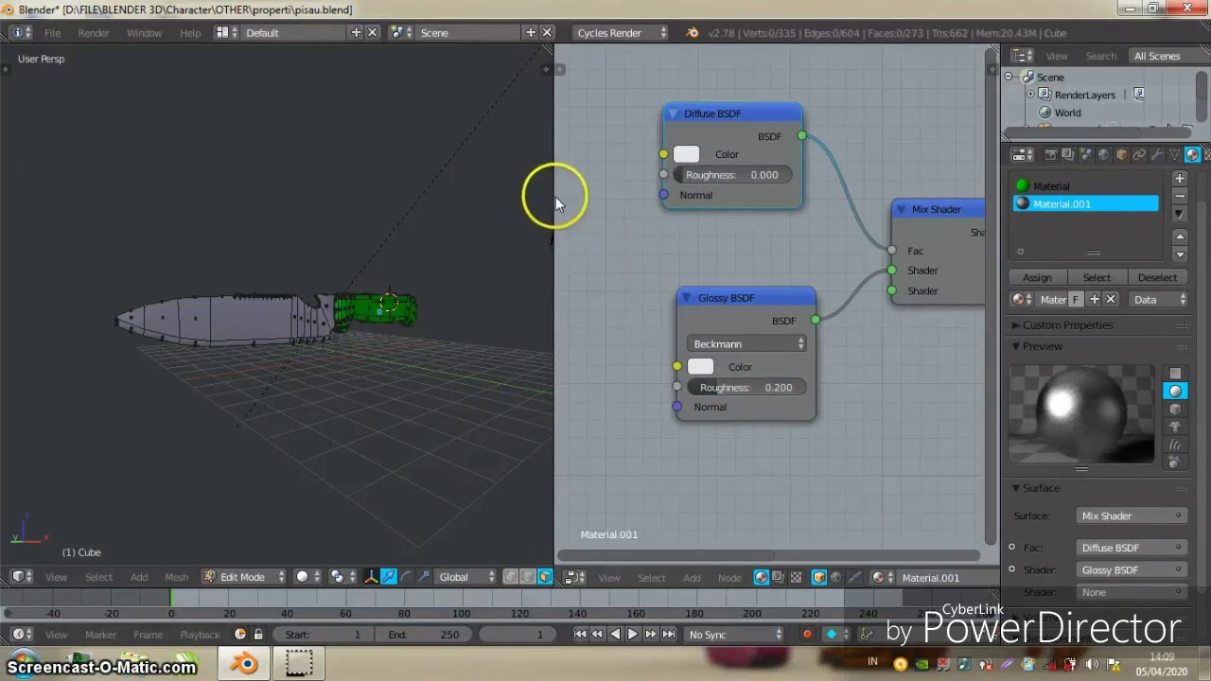
# Widen the 3D view and switch the knife back to Object Mode
pyautogui.moveTo(555, 197); pyautogui.dragTo(930, 195)
pyautogui.moveTo(549, 241); pyautogui.dragTo(594, 248, button='middle')
pyautogui.press('Tab')
pyautogui.moveTo(498, 248)
pyautogui.mouseDown(button='middle')
pyautogui.moveTo(576, 259)
pyautogui.moveTo(440, 270)
pyautogui.mouseUp(button='middle')
pyautogui.scroll(2, 436, 269)
pyautogui.scroll(-1, 436, 269)
# Preview the knife in Cycles rendered shading, then return to solid shading
pyautogui.hotkey('shift', 'z')
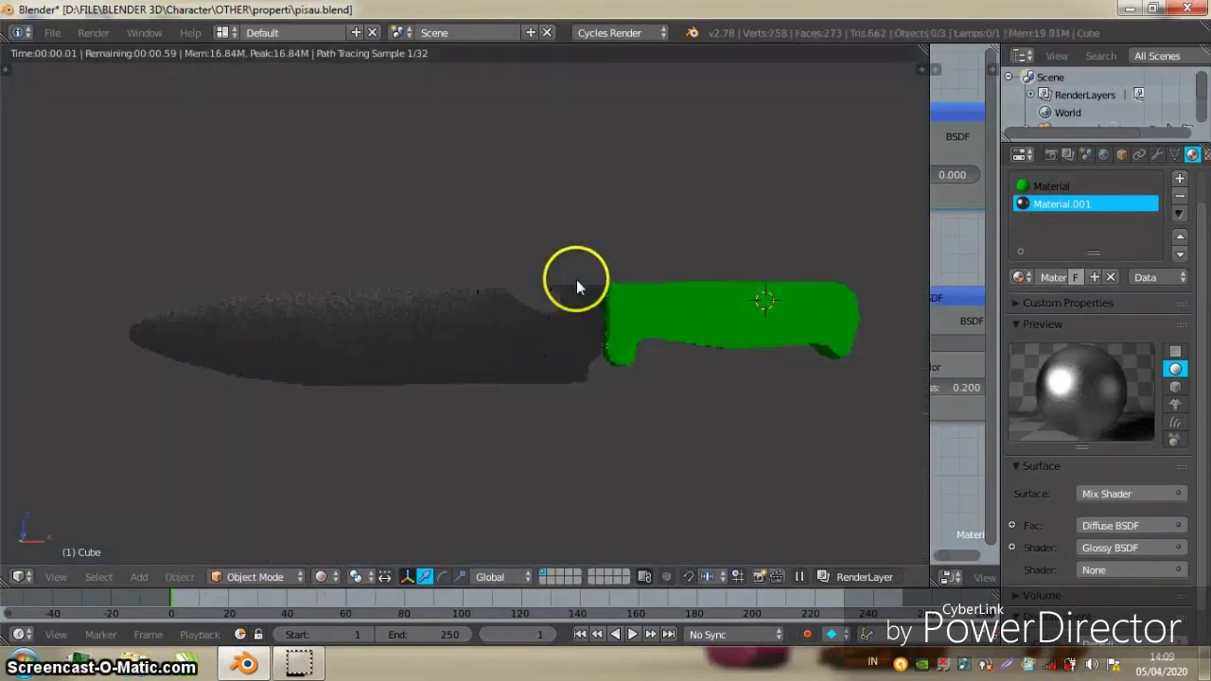
pyautogui.moveTo(556, 285); pyautogui.dragTo(582, 286, button='middle')
pyautogui.hotkey('shift', 'z')
pyautogui.scroll(-3, 658, 209)
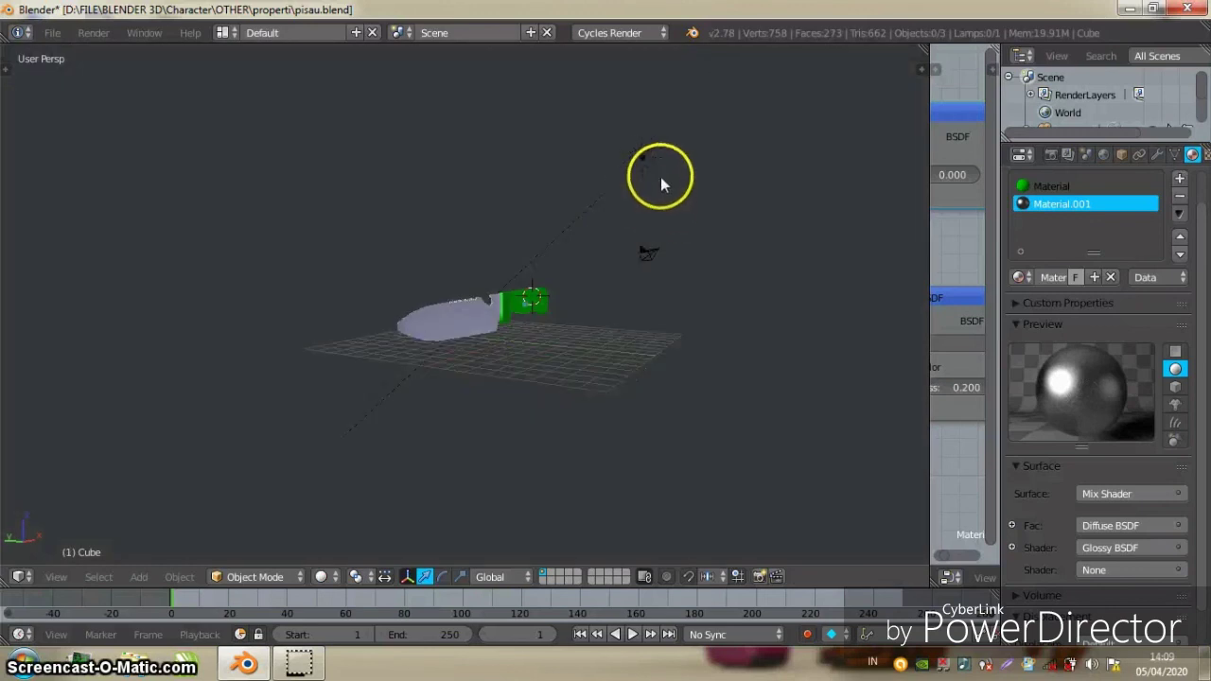
# Make the lamp a Hemi lamp with nodes enabled and edit its Emission strength
pyautogui.rightClick(651, 164)
pyautogui.click(1142, 430)
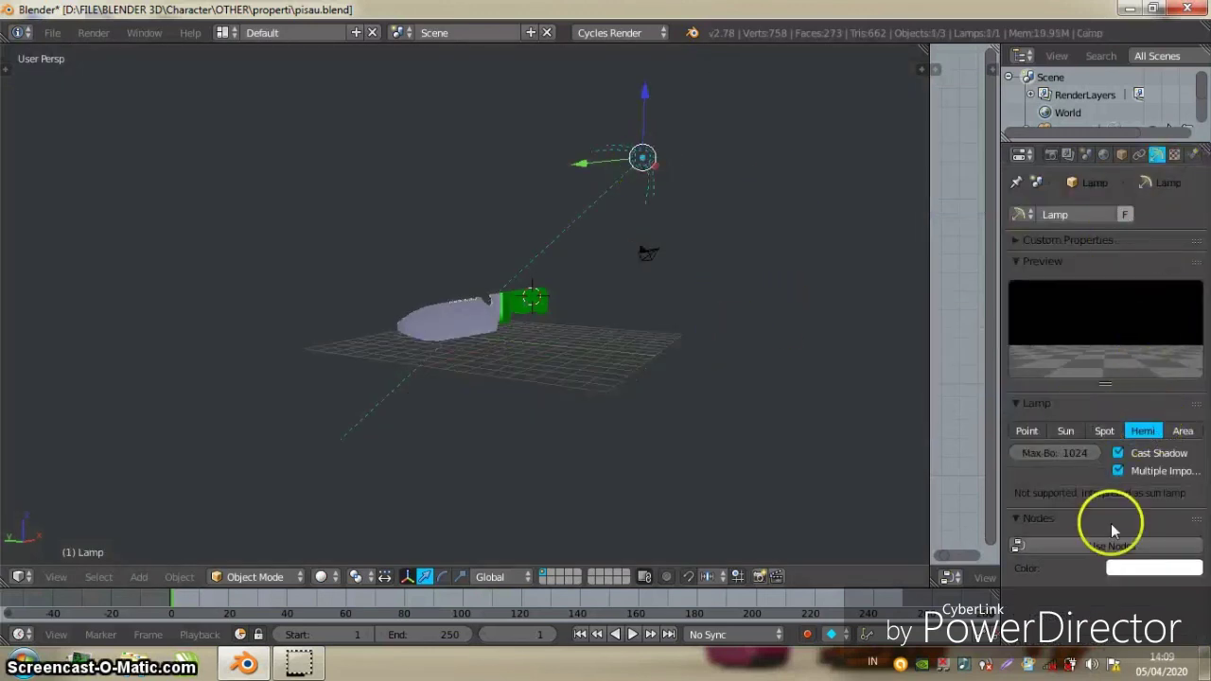
pyautogui.click(1085, 541)
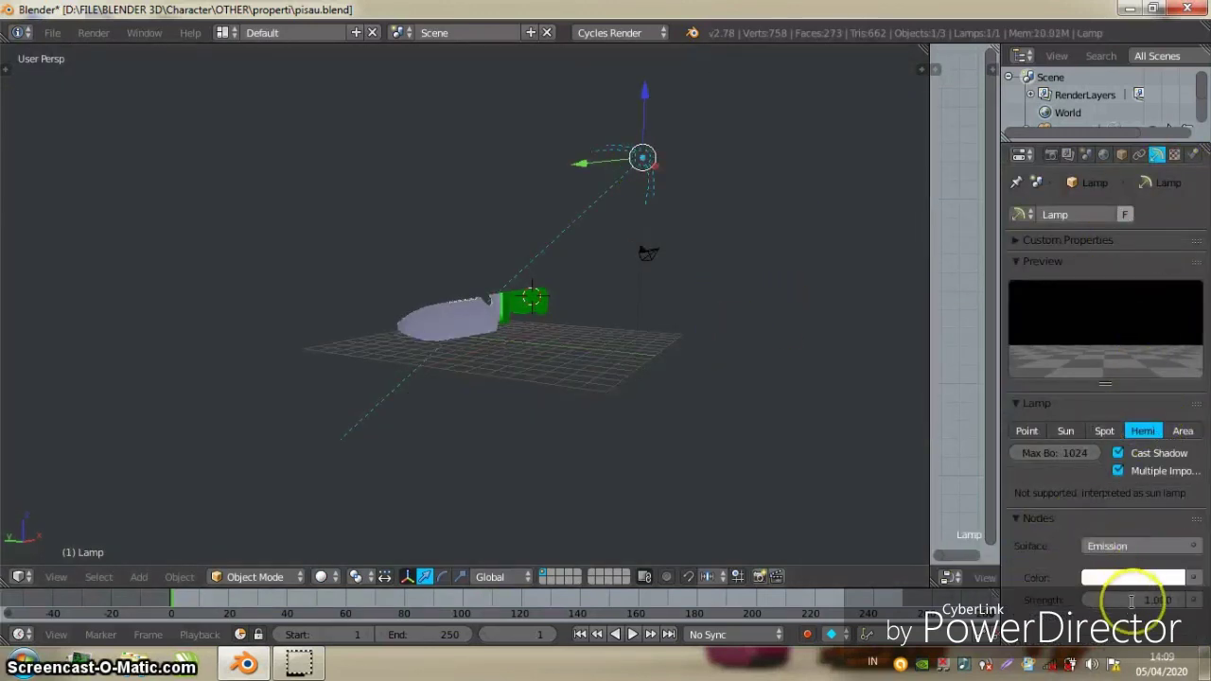
pyautogui.click(1136, 599)
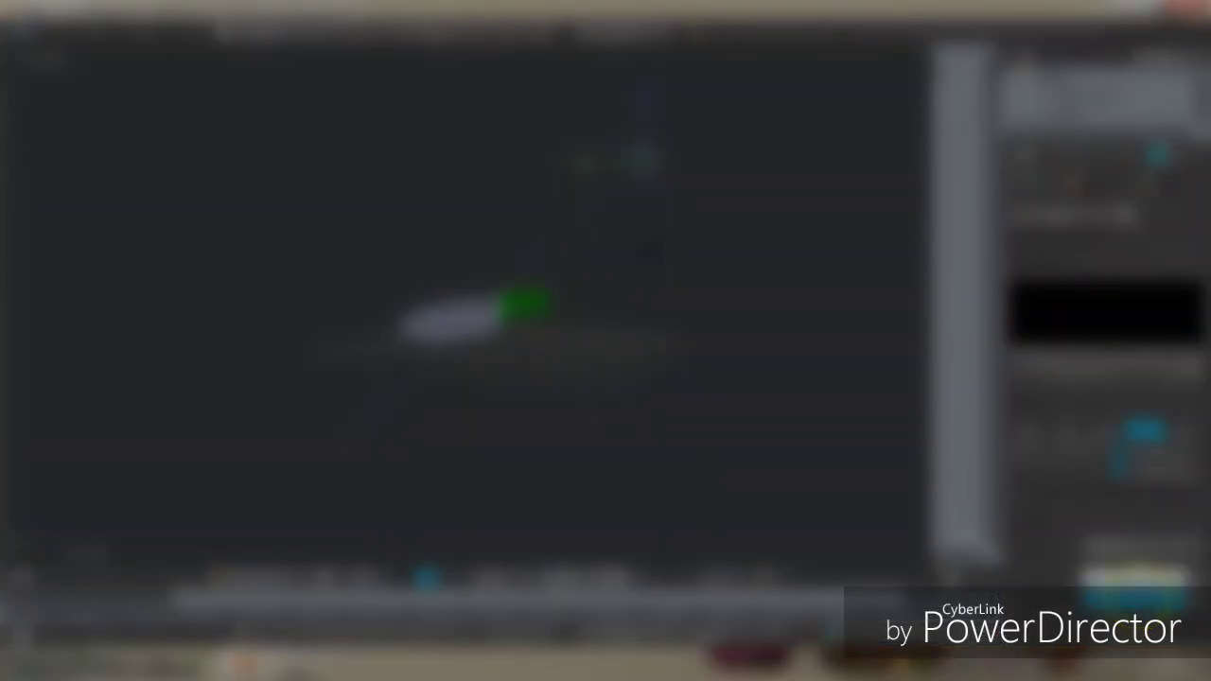